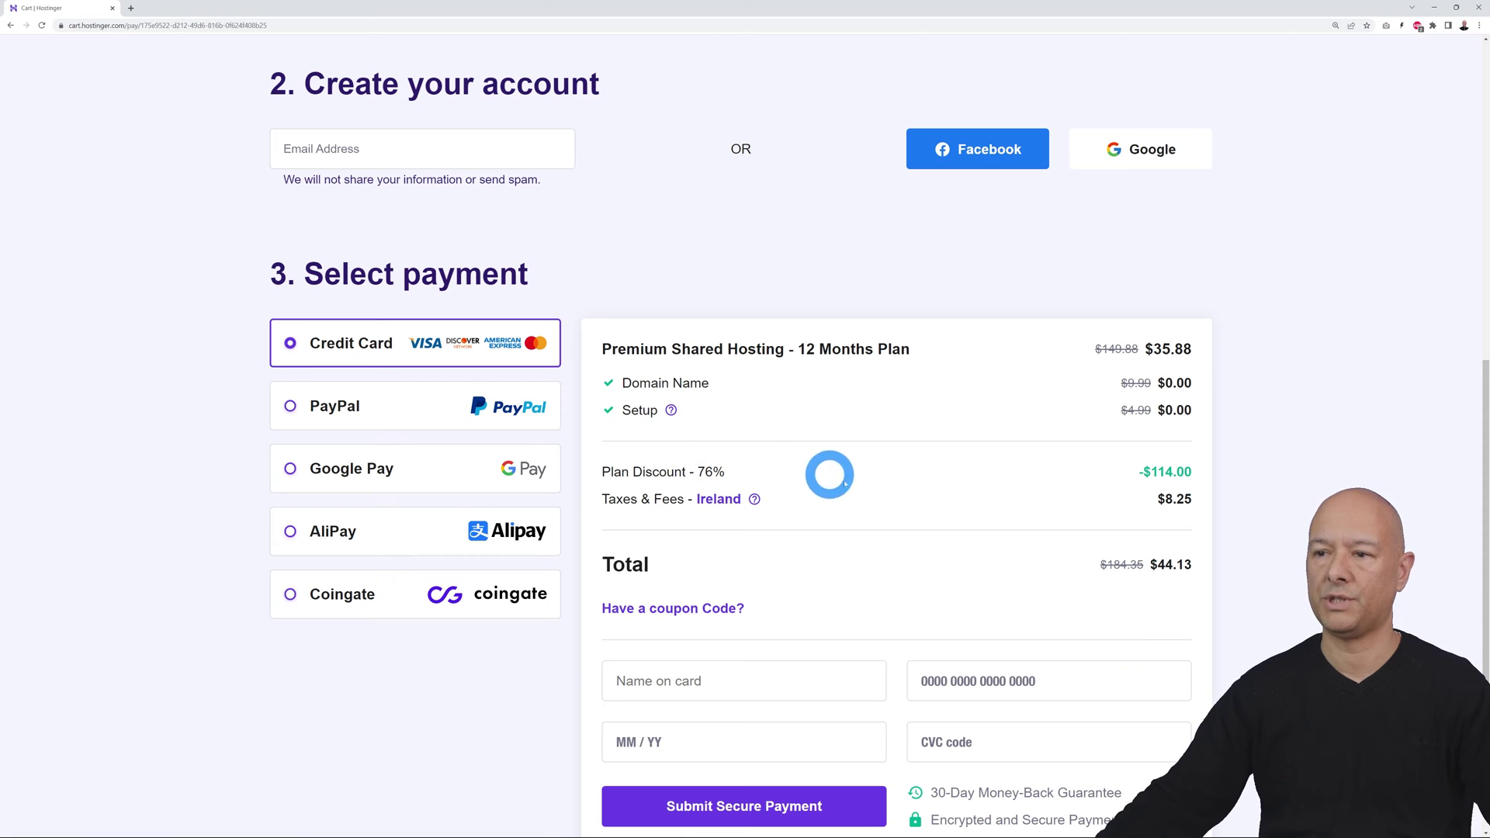
Step: Switch the checkout plan to 24 months, then to 48 months
scroll(1327, 508, "up", 9)
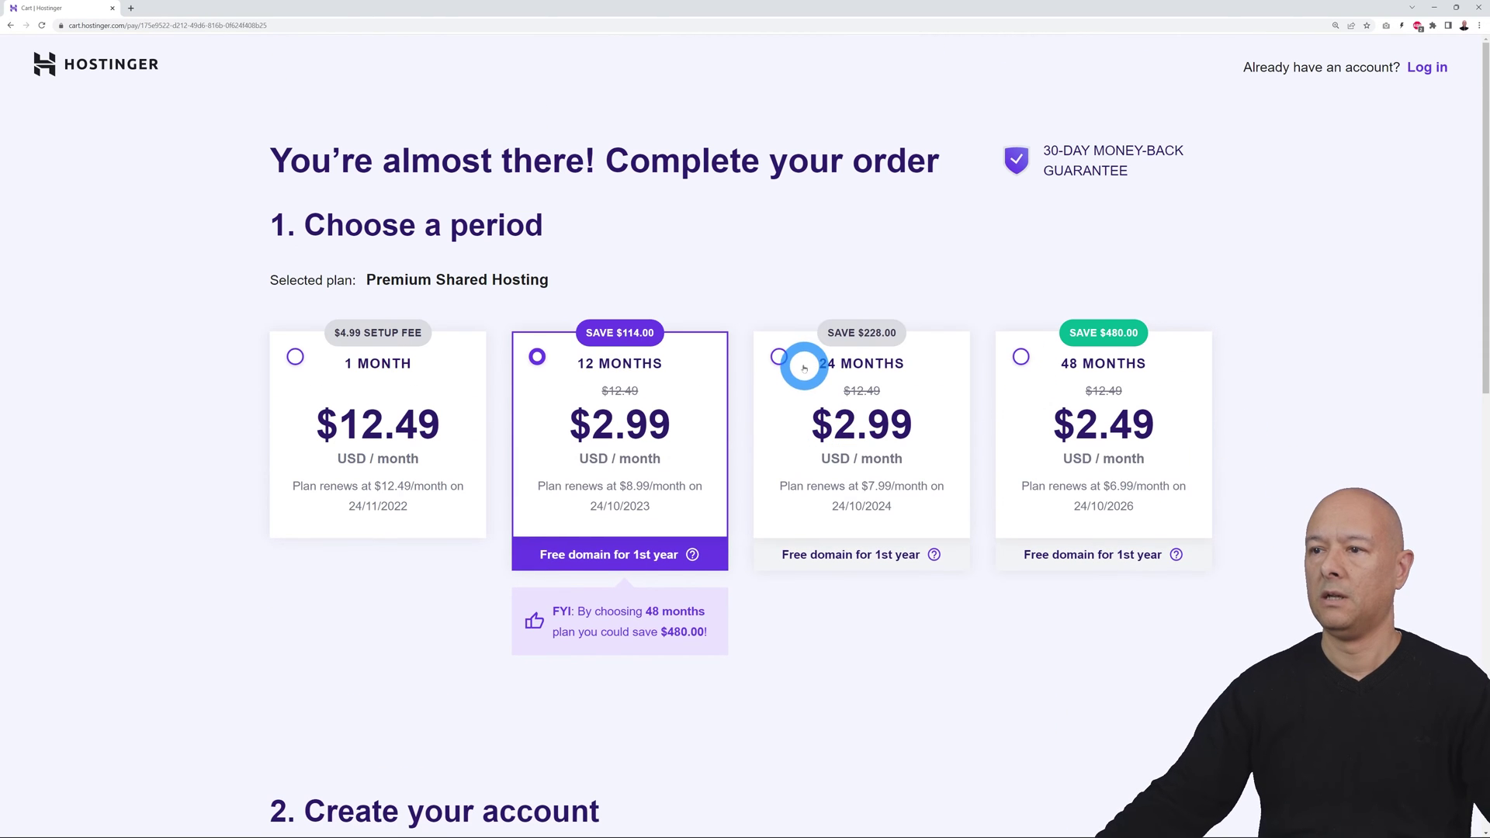
left_click(854, 400)
scroll(1241, 519, "down", 9)
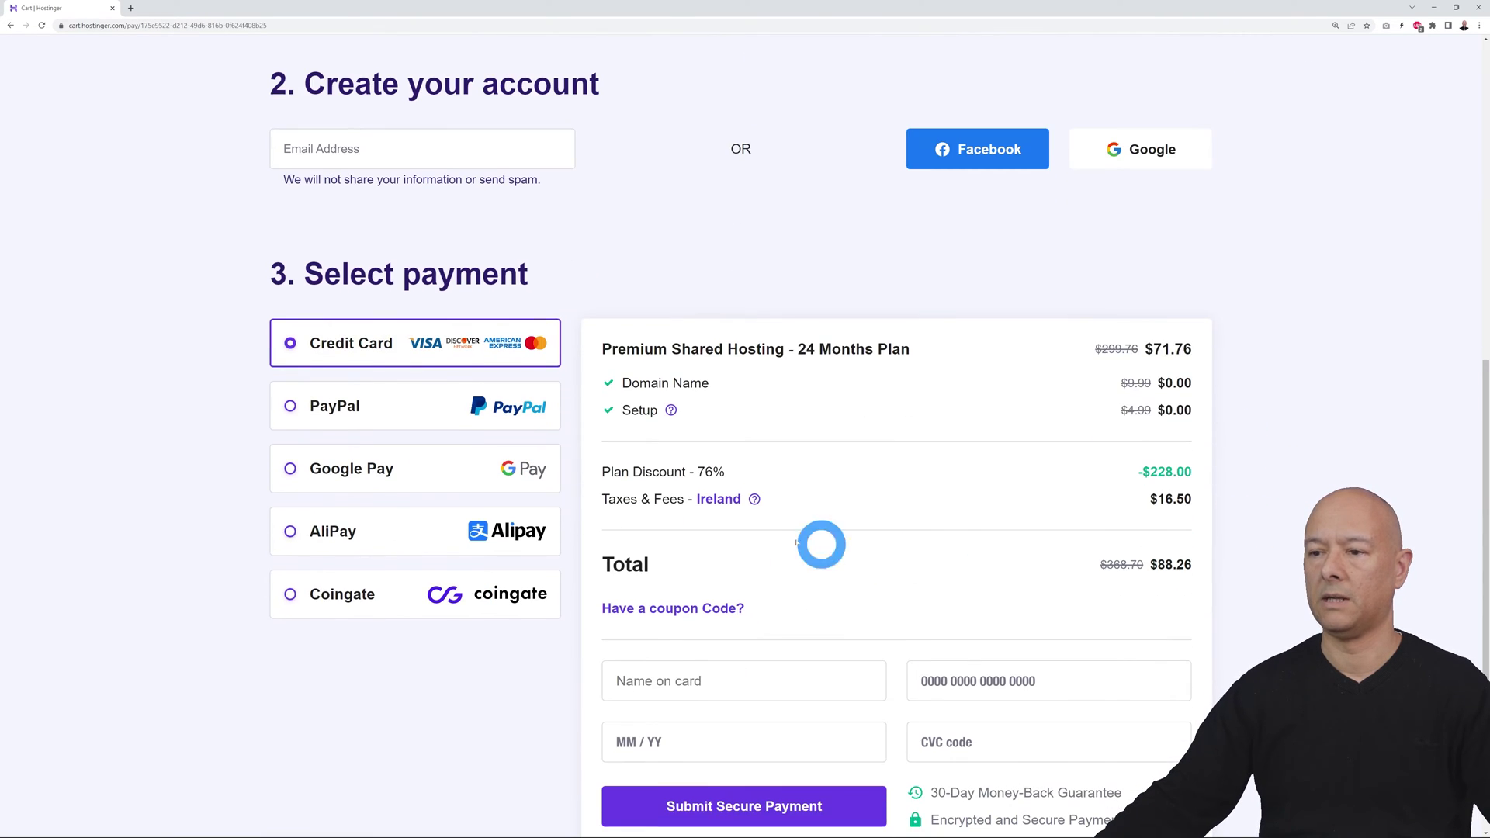
scroll(1421, 592, "up", 9)
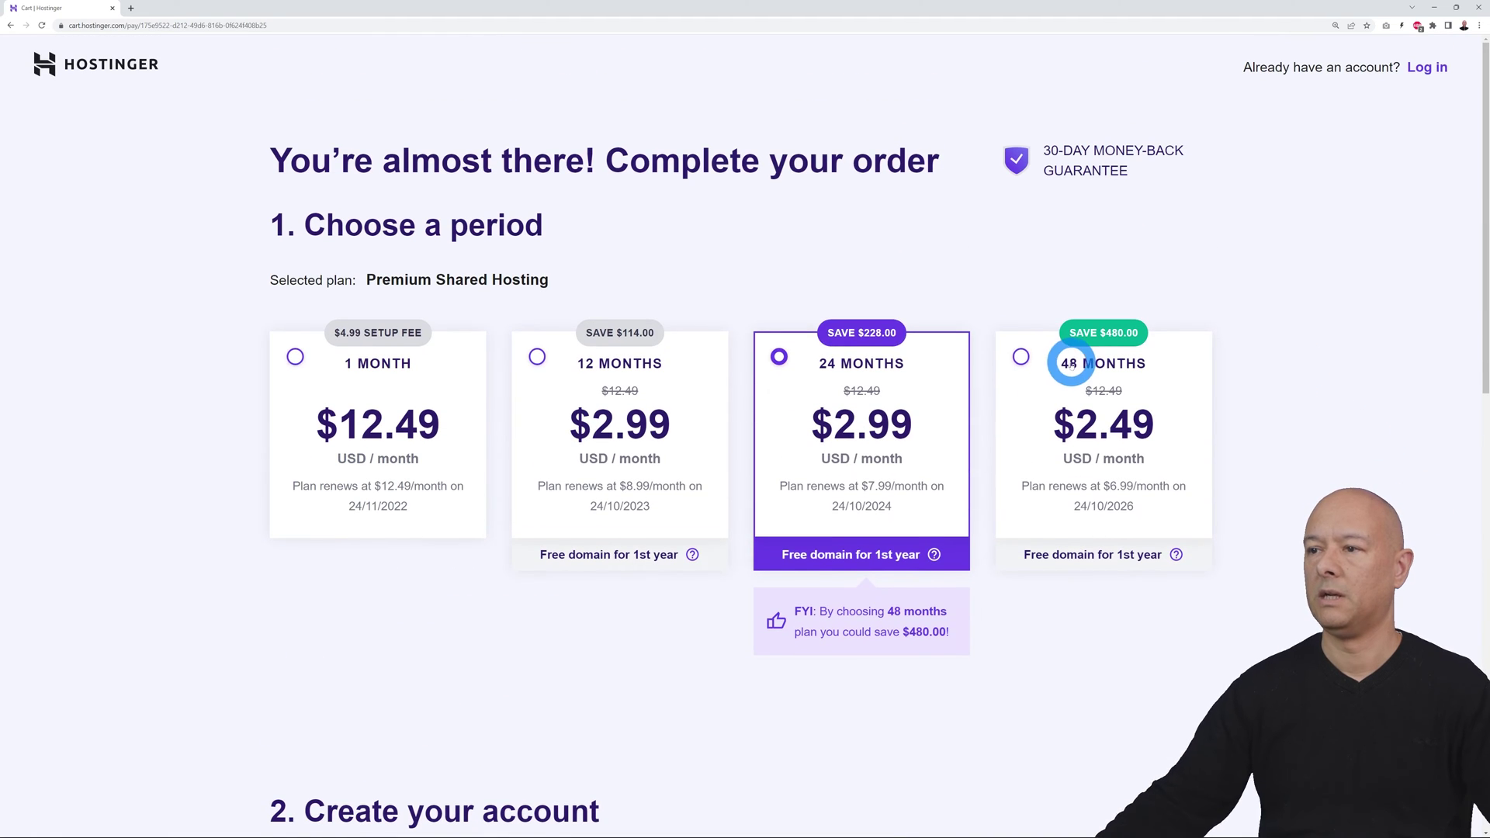
left_click(1023, 356)
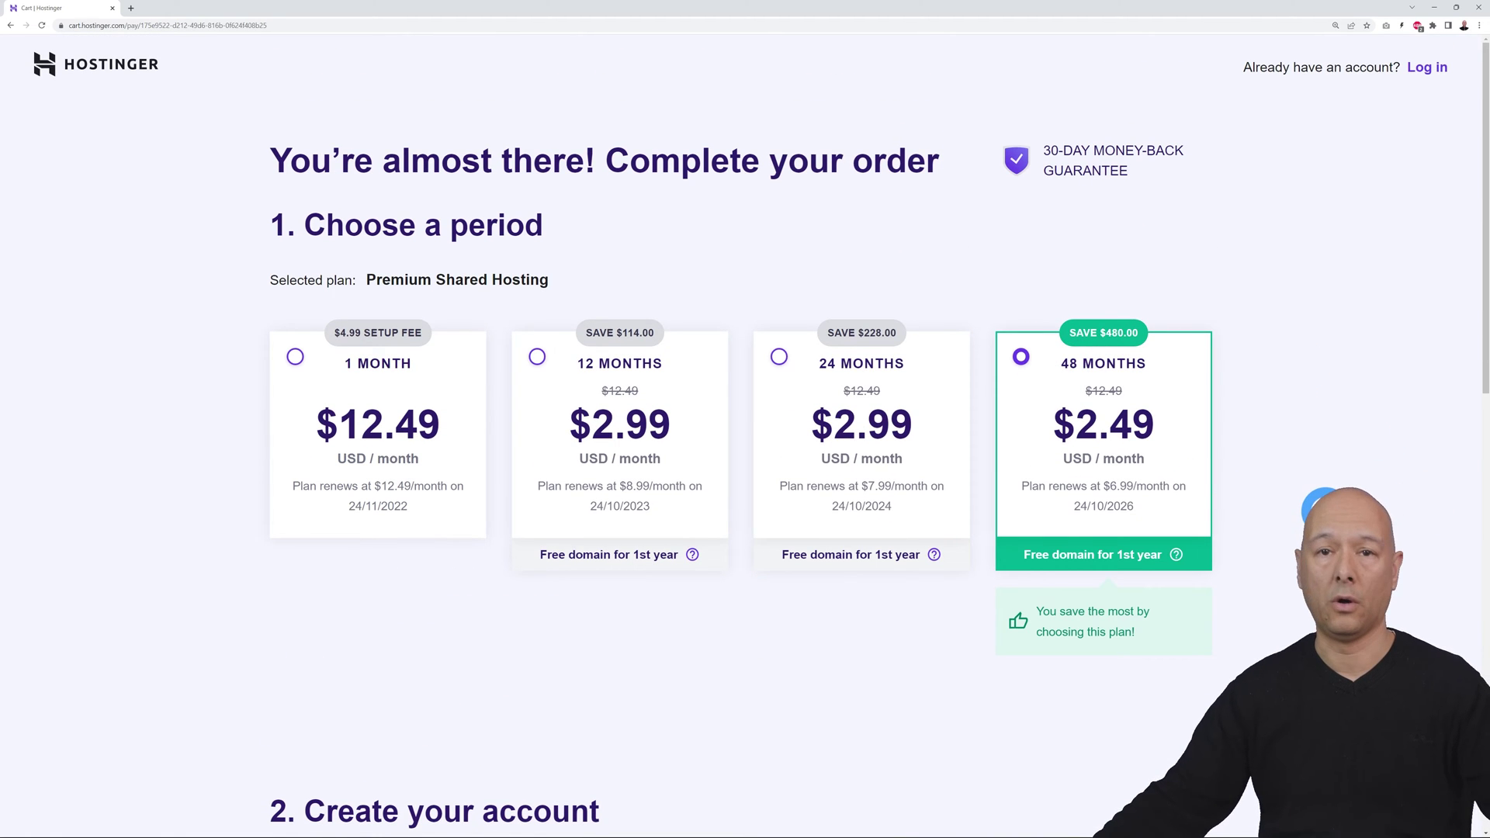
Step: Review the 48-month Premium order summary totalling $147.01 and reveal the coupon entry
scroll(1325, 508, "down", 8)
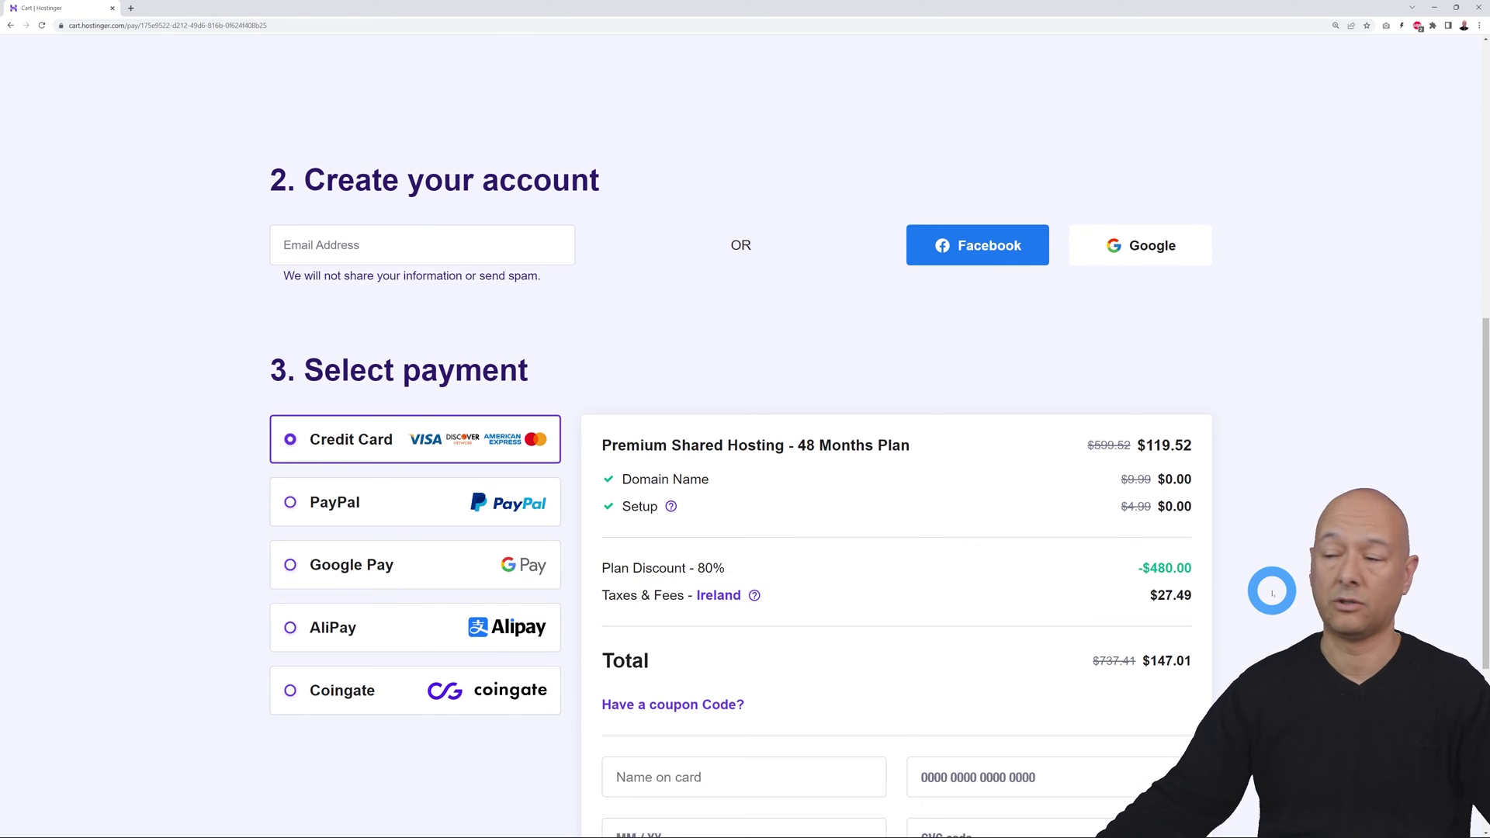
scroll(1272, 593, "down", 1)
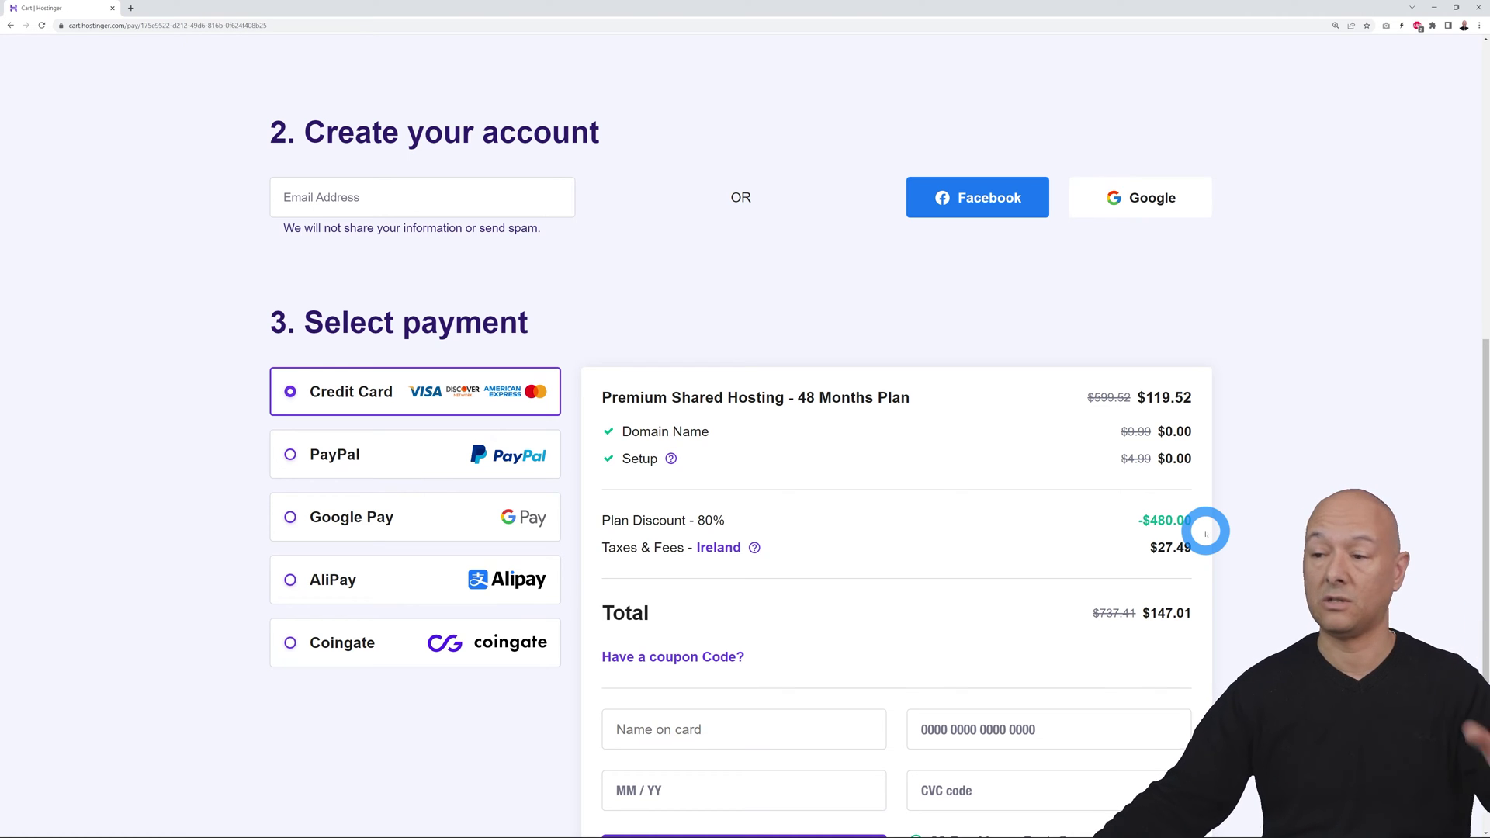
scroll(1289, 560, "down", 2)
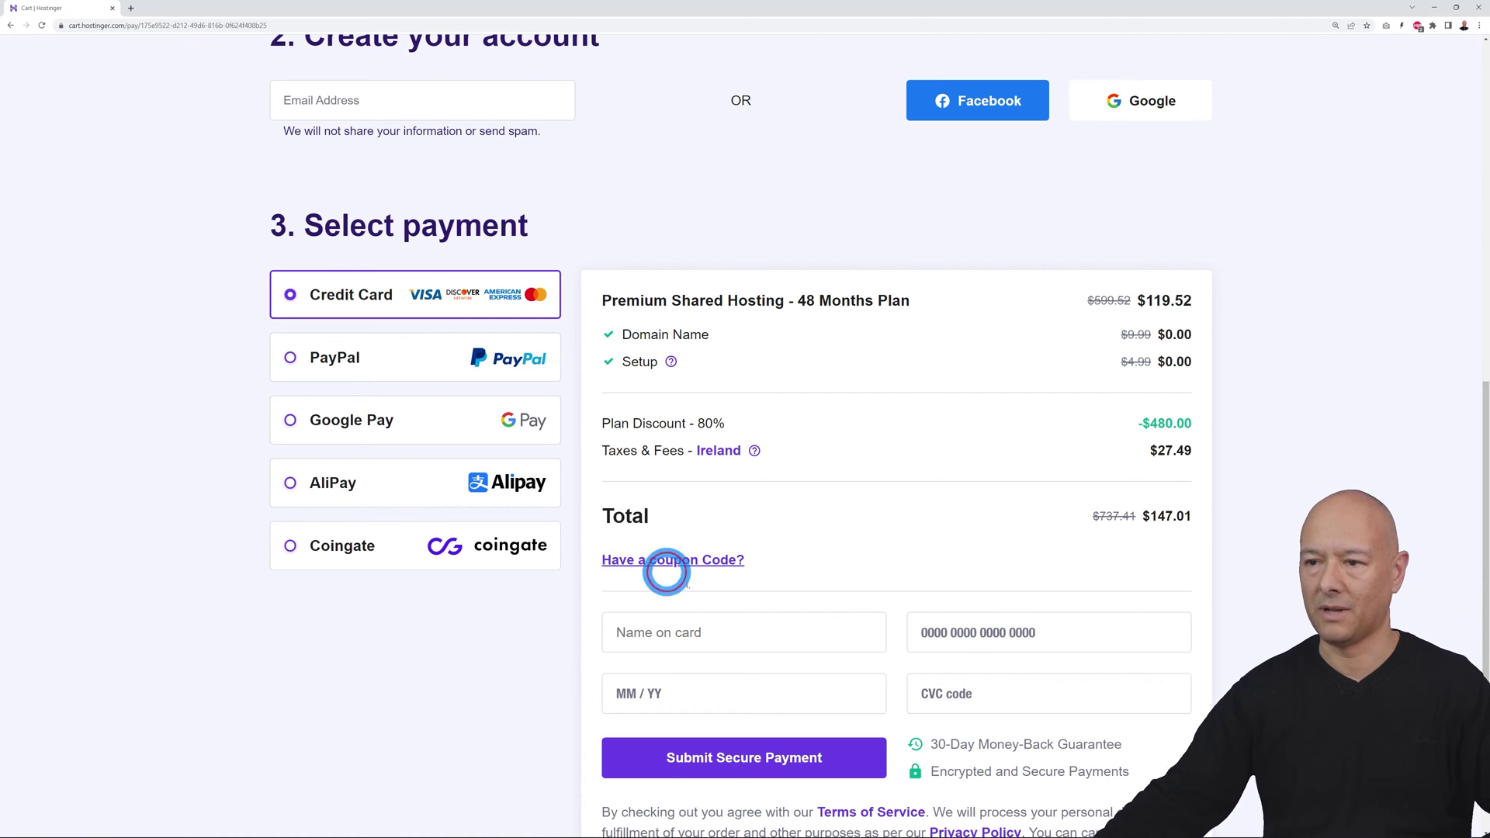
left_click(665, 561)
Step: Apply coupon MRWEBREVIEWS, raising the discount to 81% and the total to $136.71
left_click(723, 610)
type("MRWEBREVIEWS")
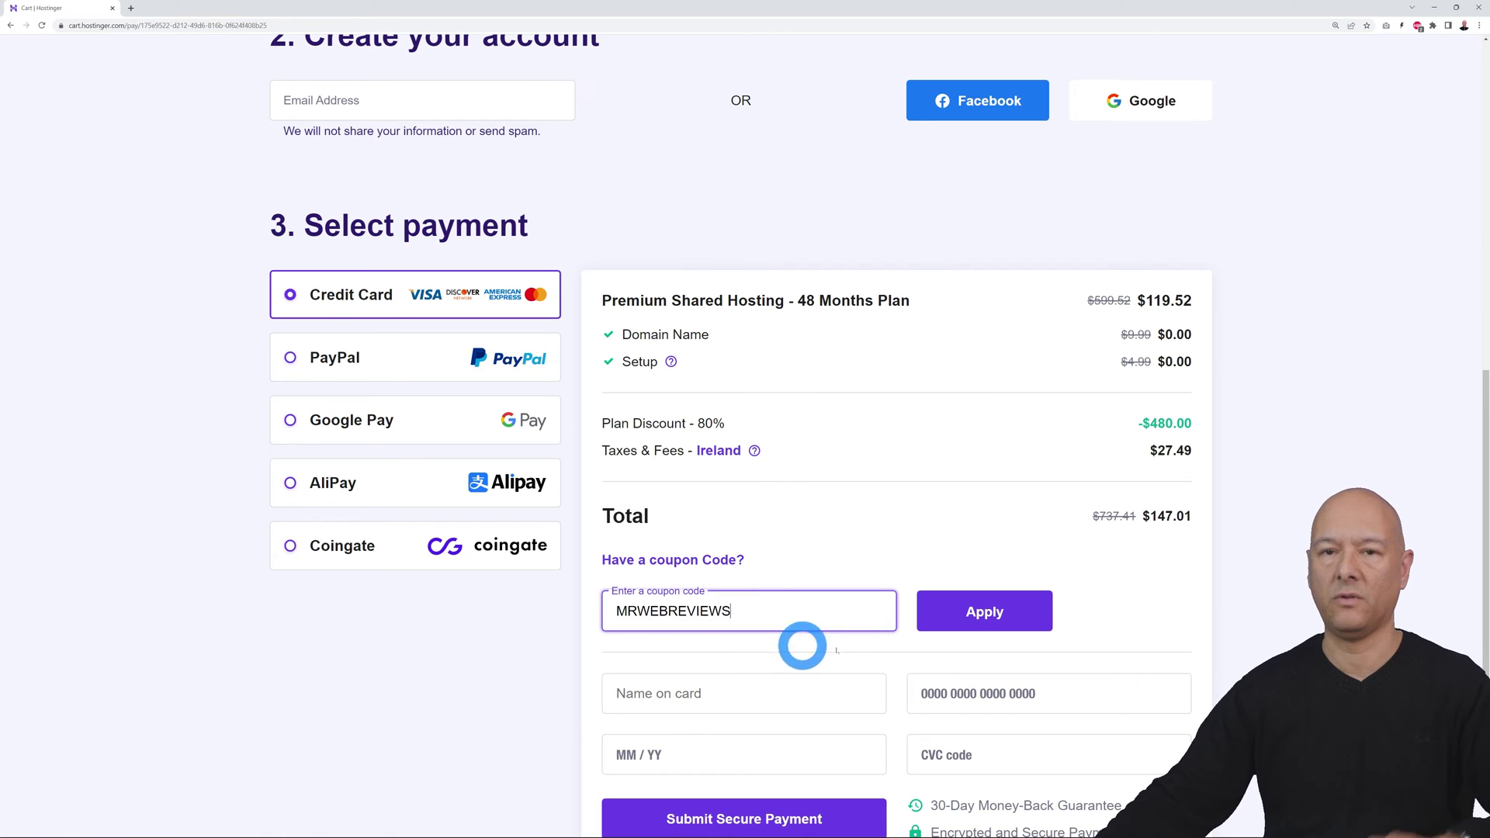
left_click(978, 611)
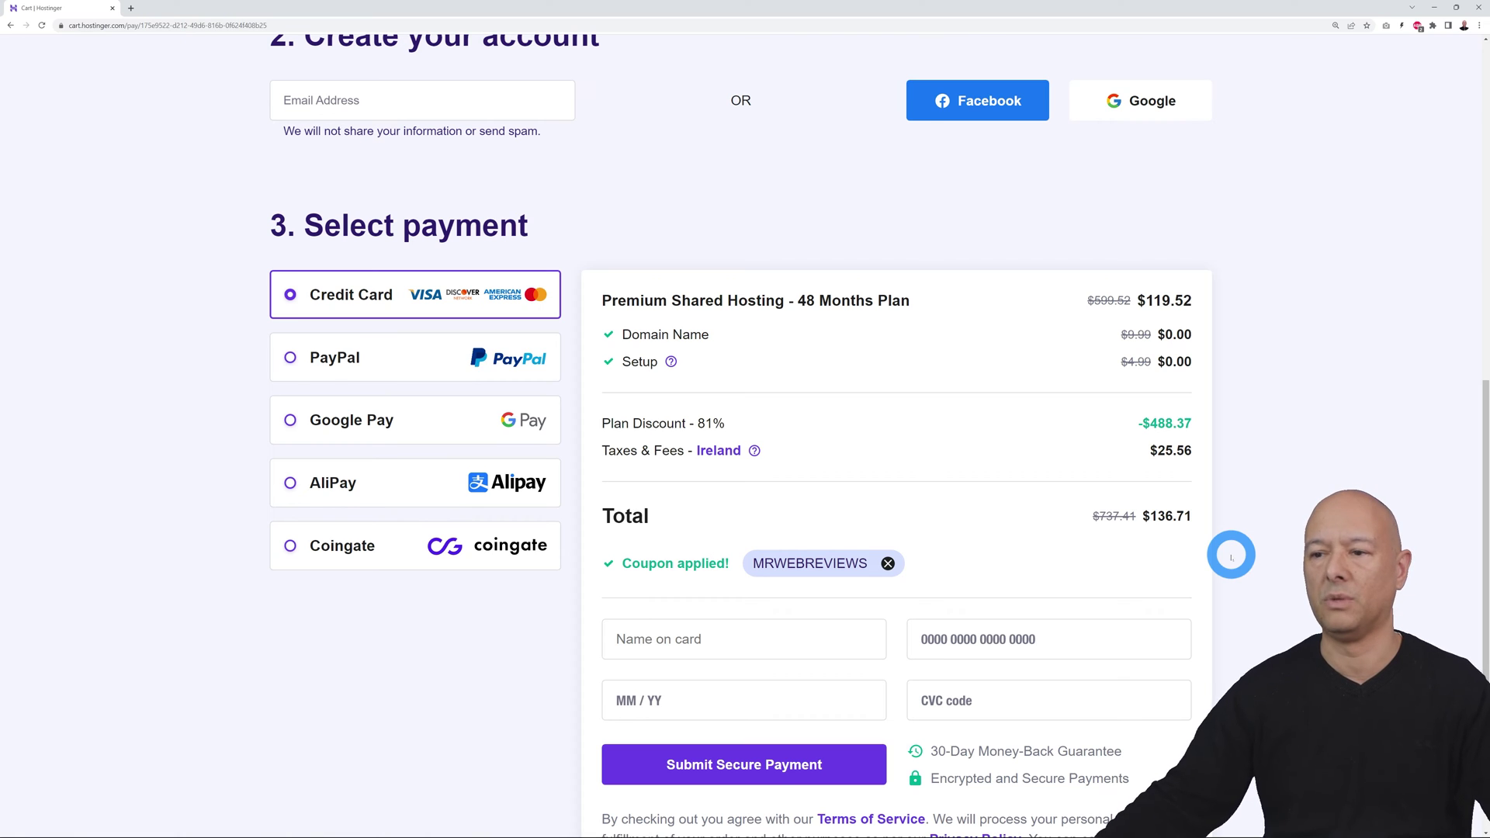
scroll(1231, 555, "down", 2)
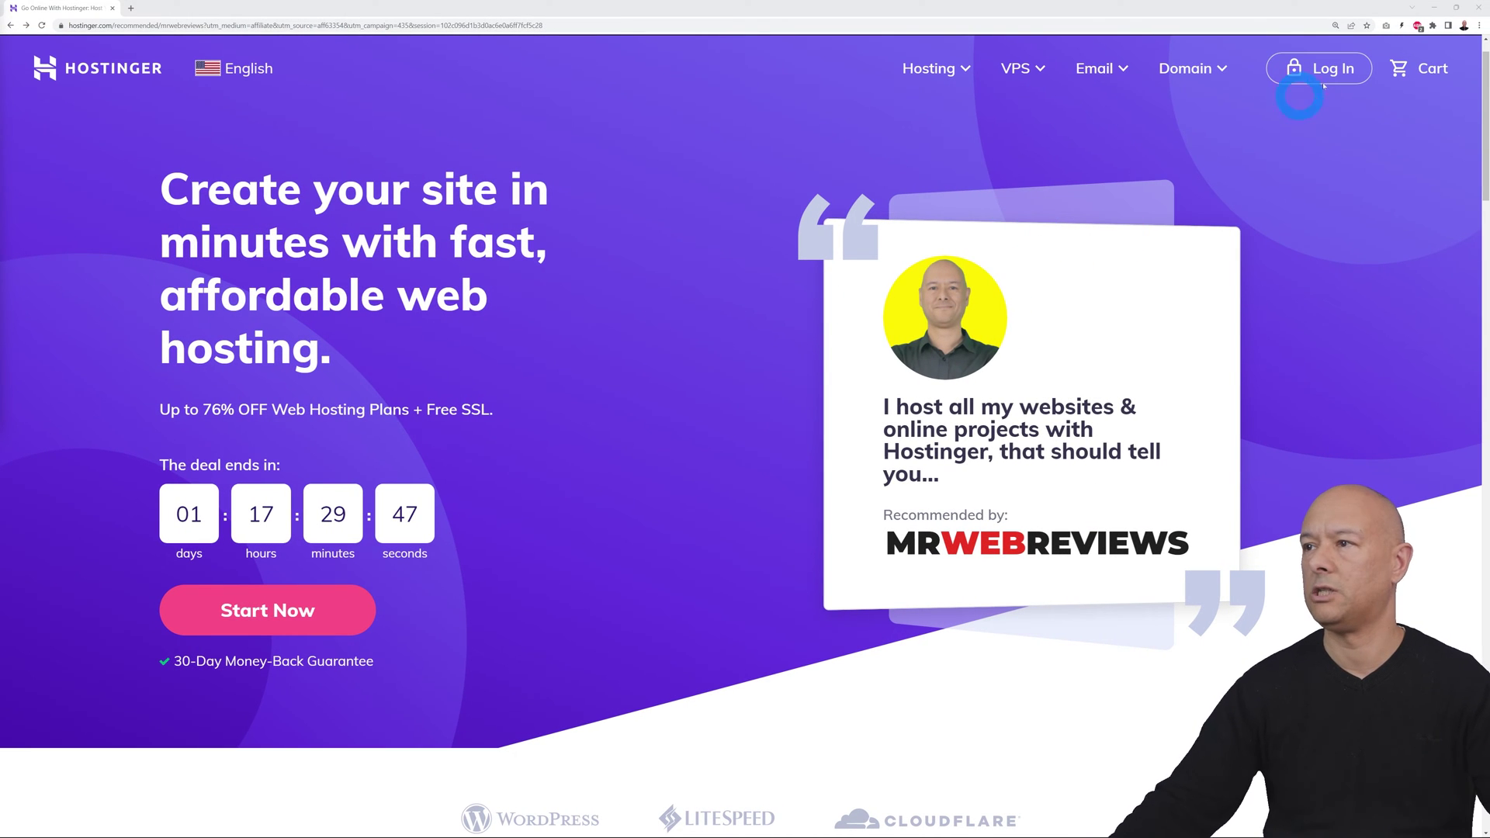
Step: Log in, resend the activation email, reload the dashboard, and start claiming the free domain
left_click(1320, 69)
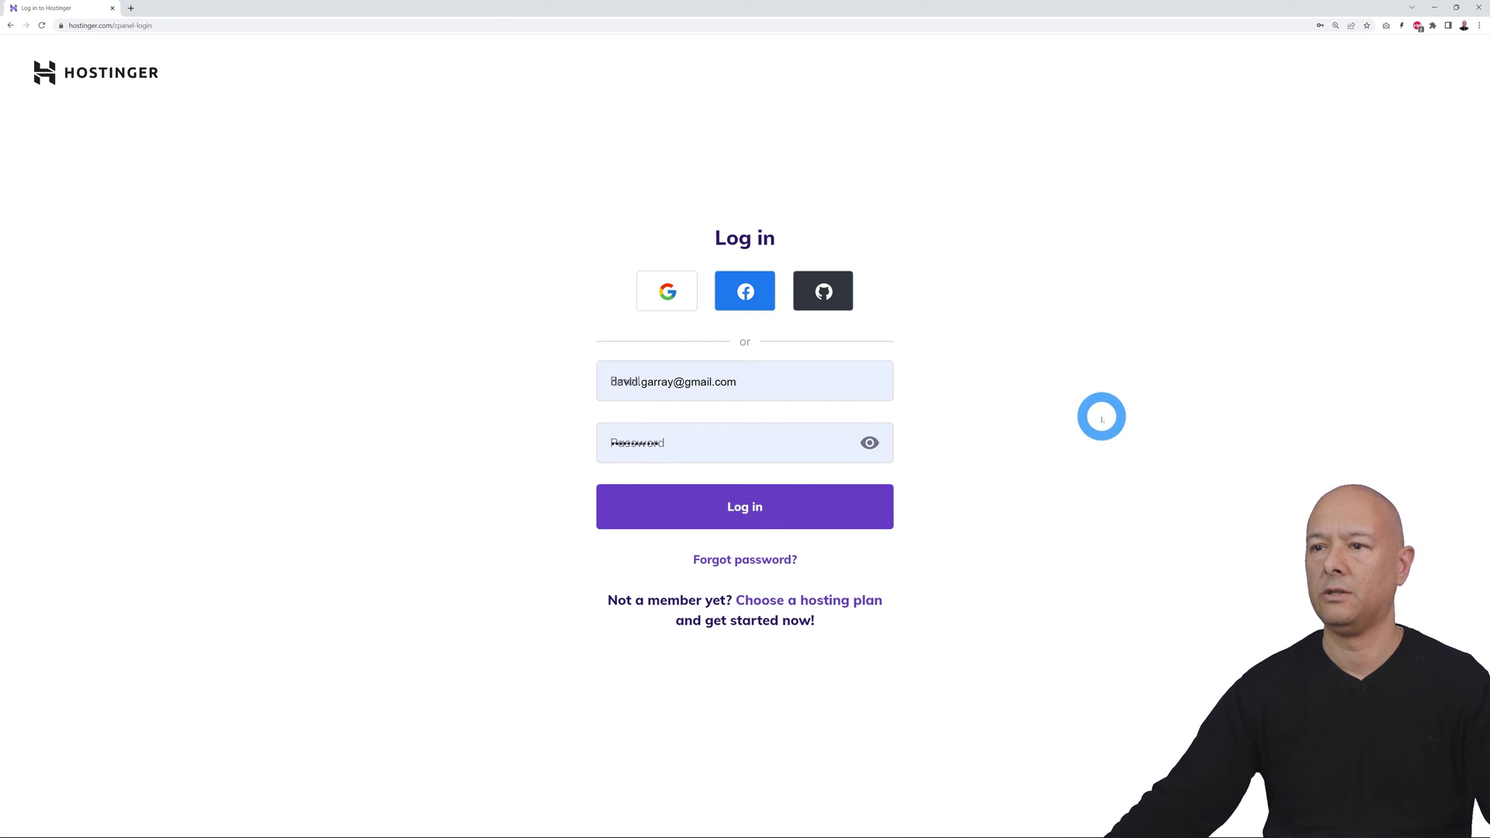
left_click(762, 523)
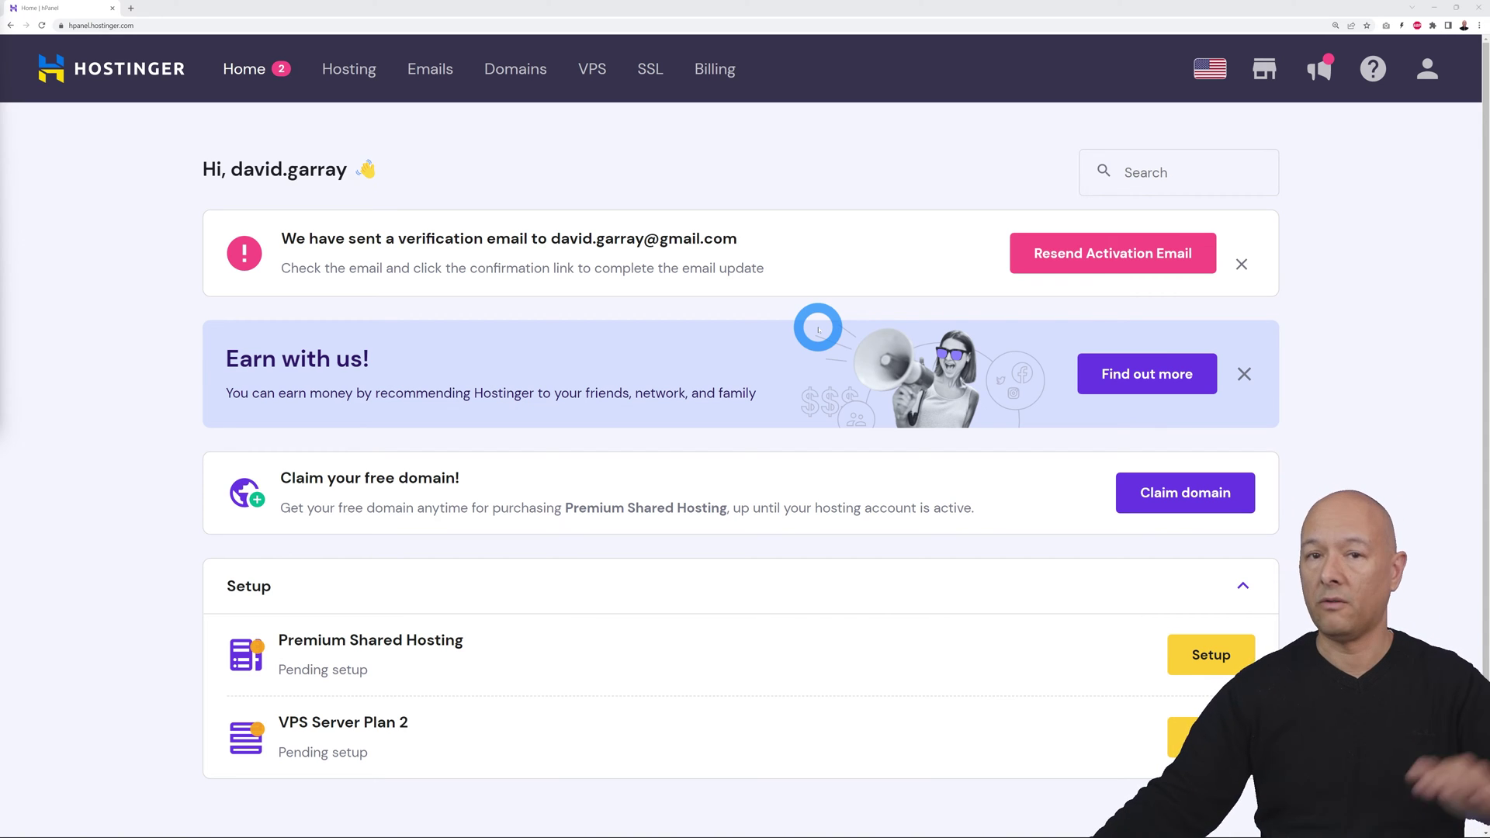
left_click(1087, 260)
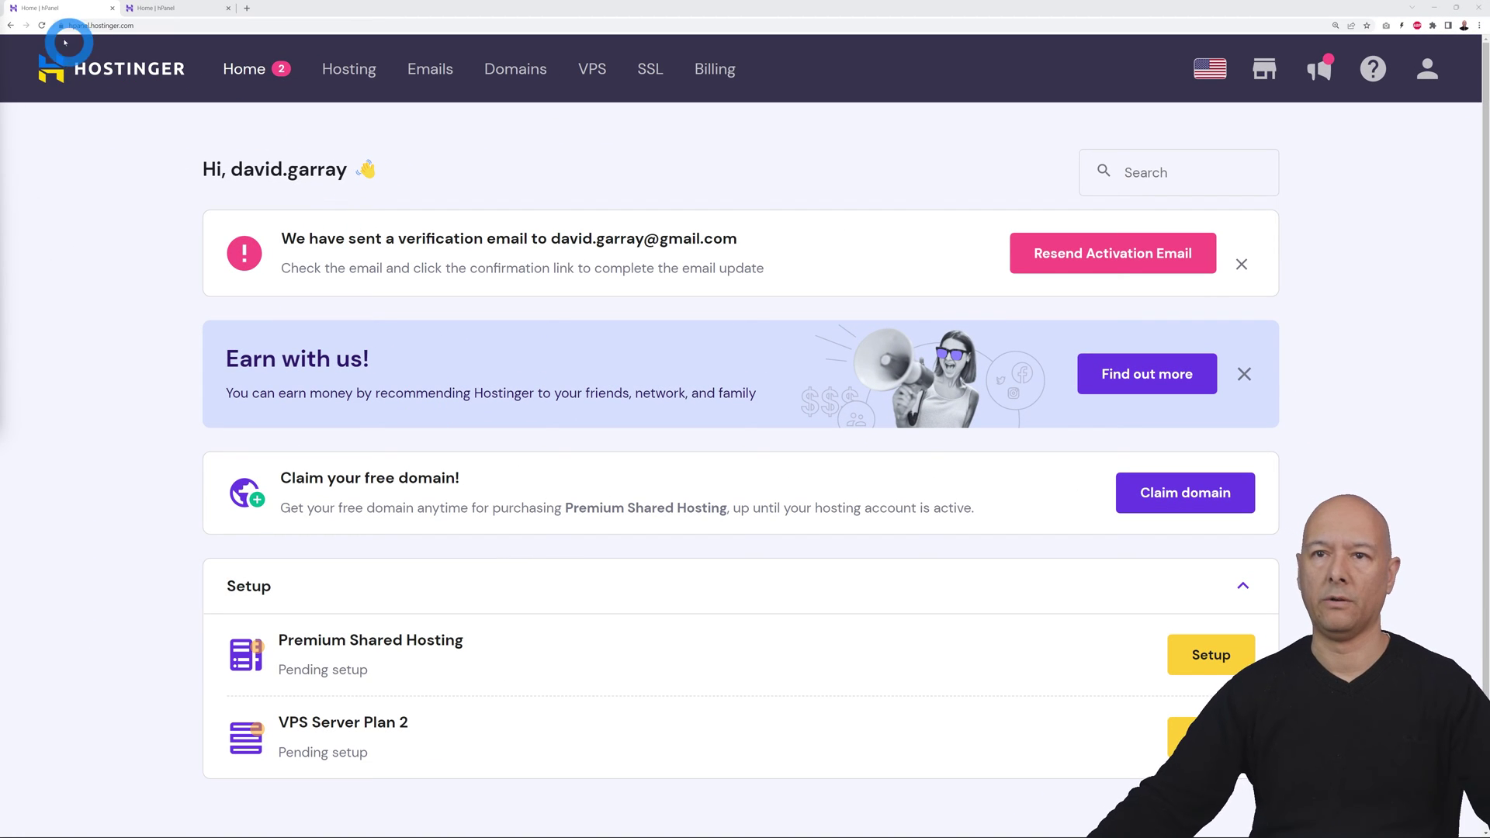
left_click(41, 25)
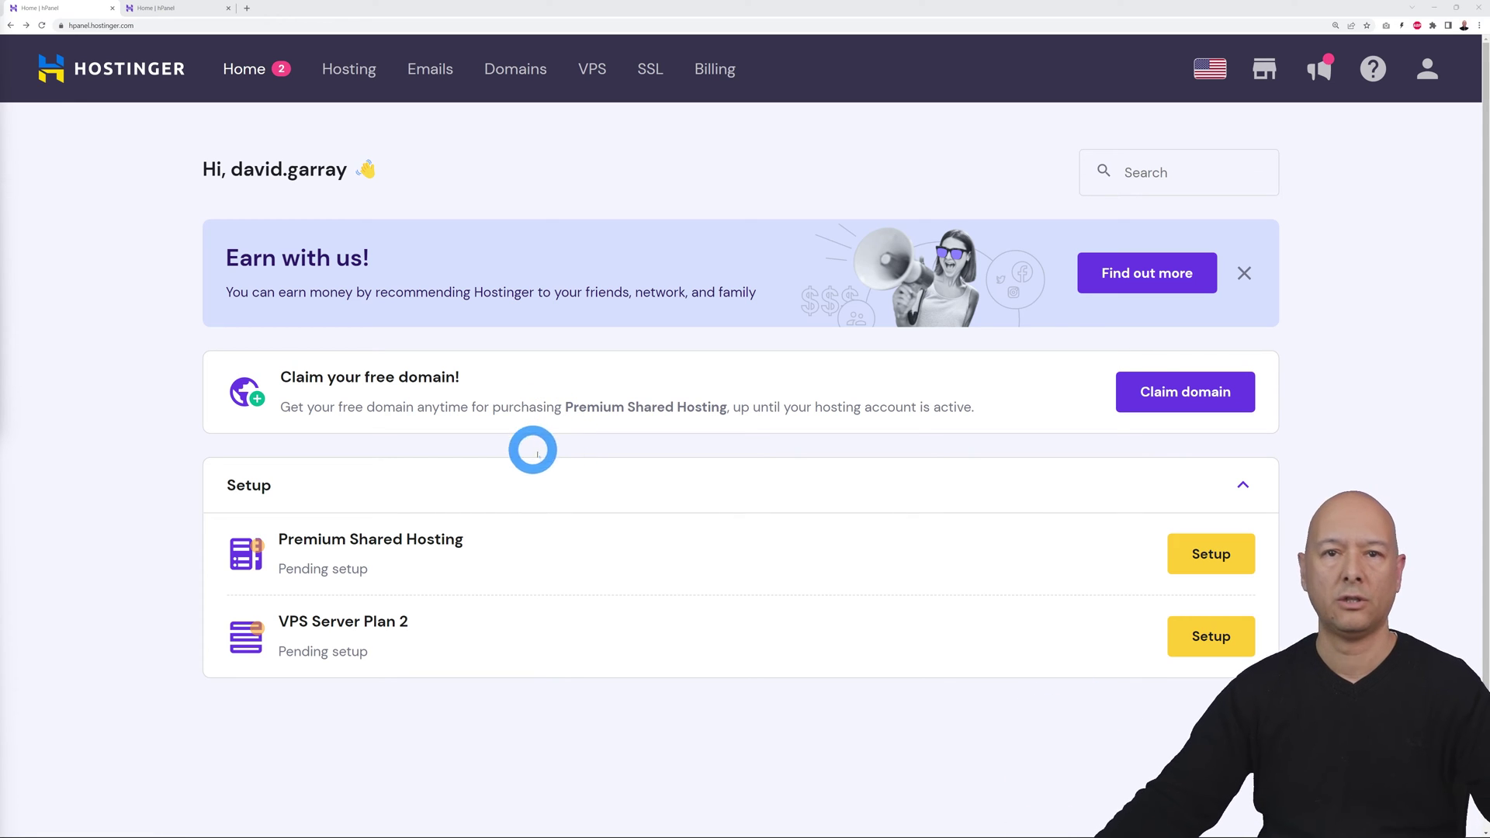
left_click(1162, 402)
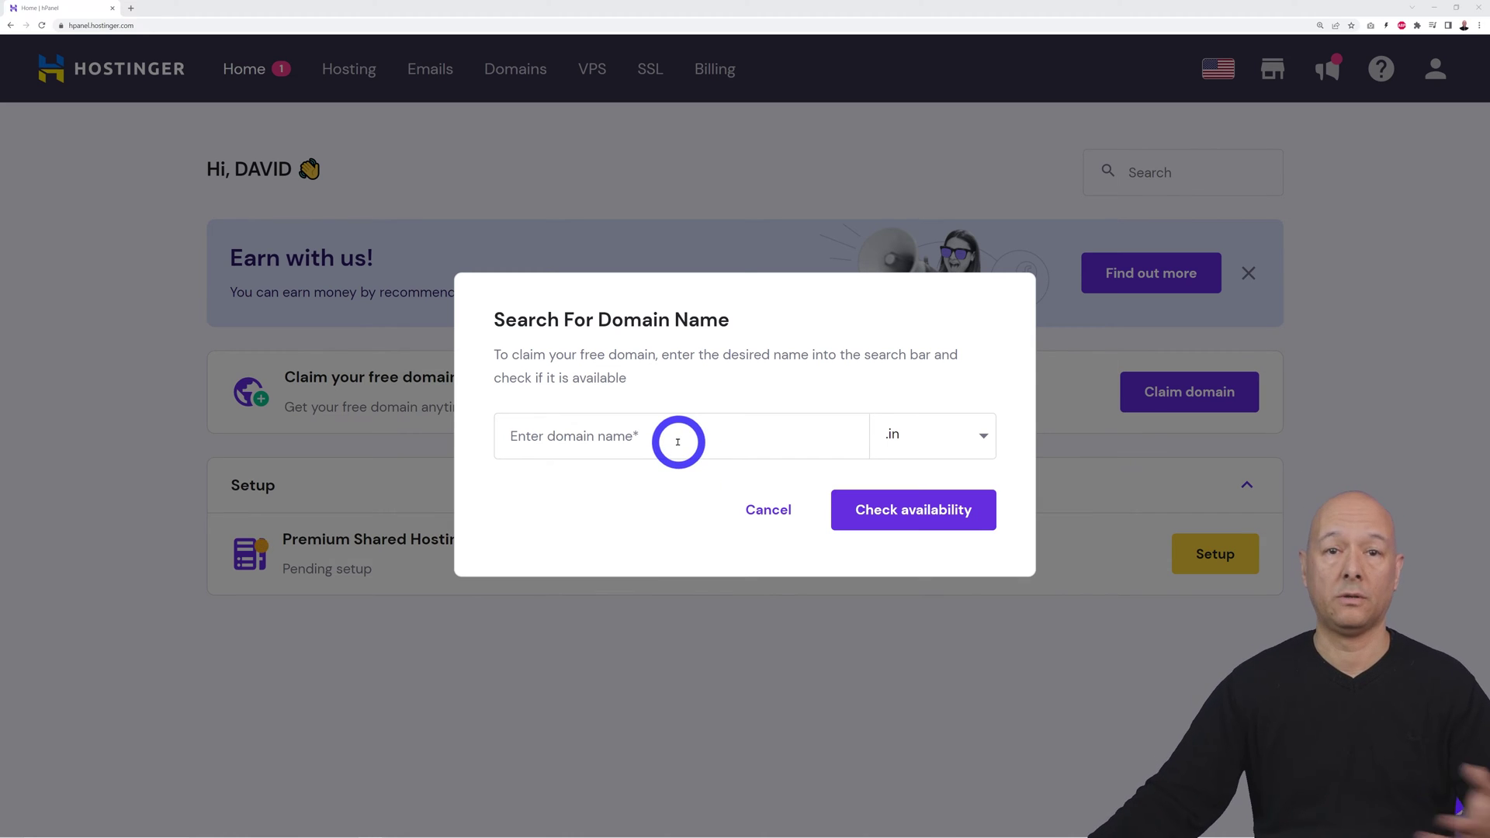
Step: Choose the .com extension for the domain name, confirm it's available, and claim it free
left_click(677, 443)
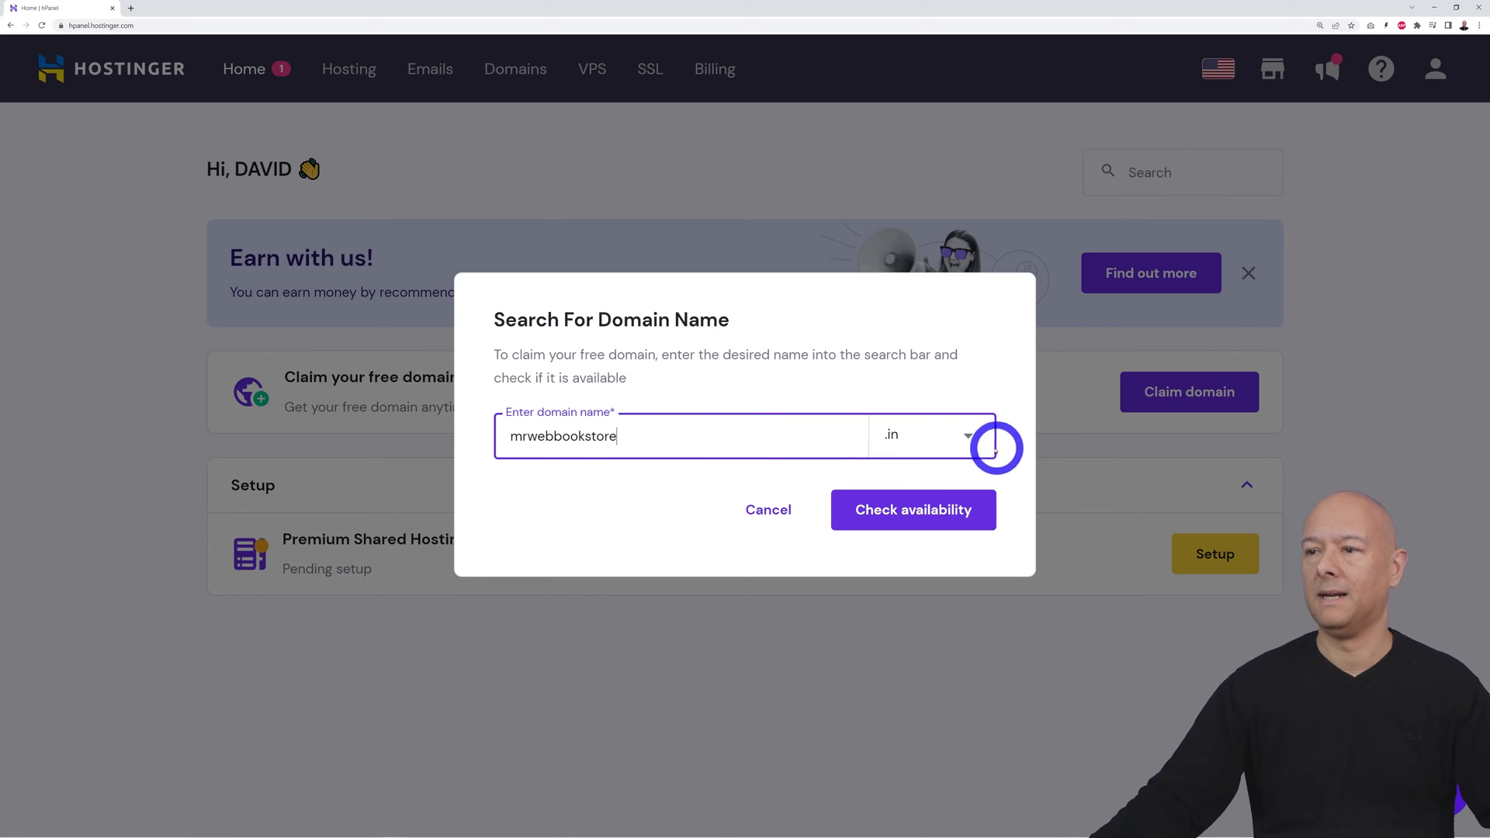
left_click(969, 440)
left_click(963, 441)
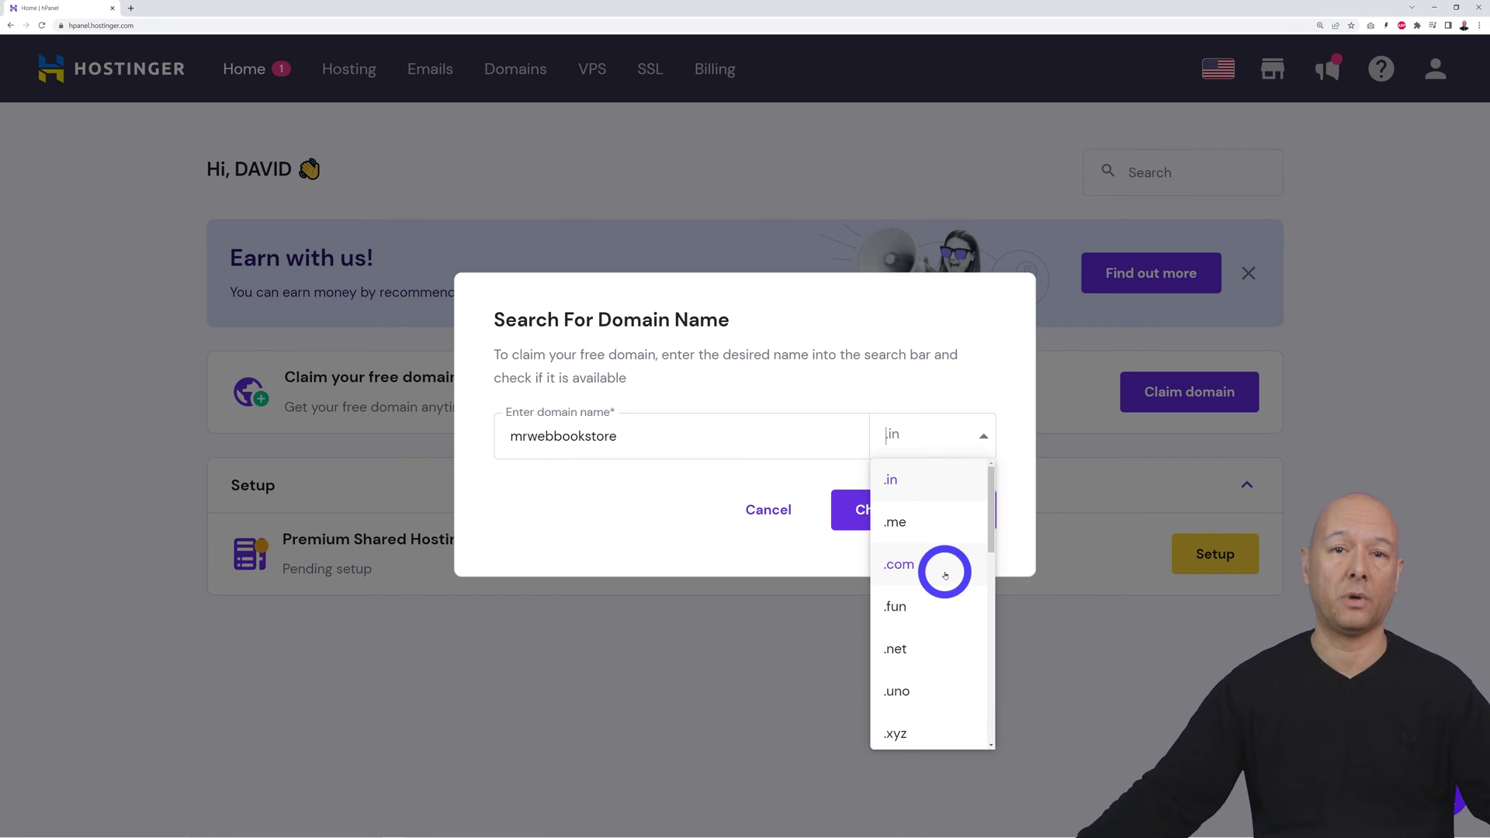
scroll(947, 583, "down", 8)
scroll(934, 658, "up", 8)
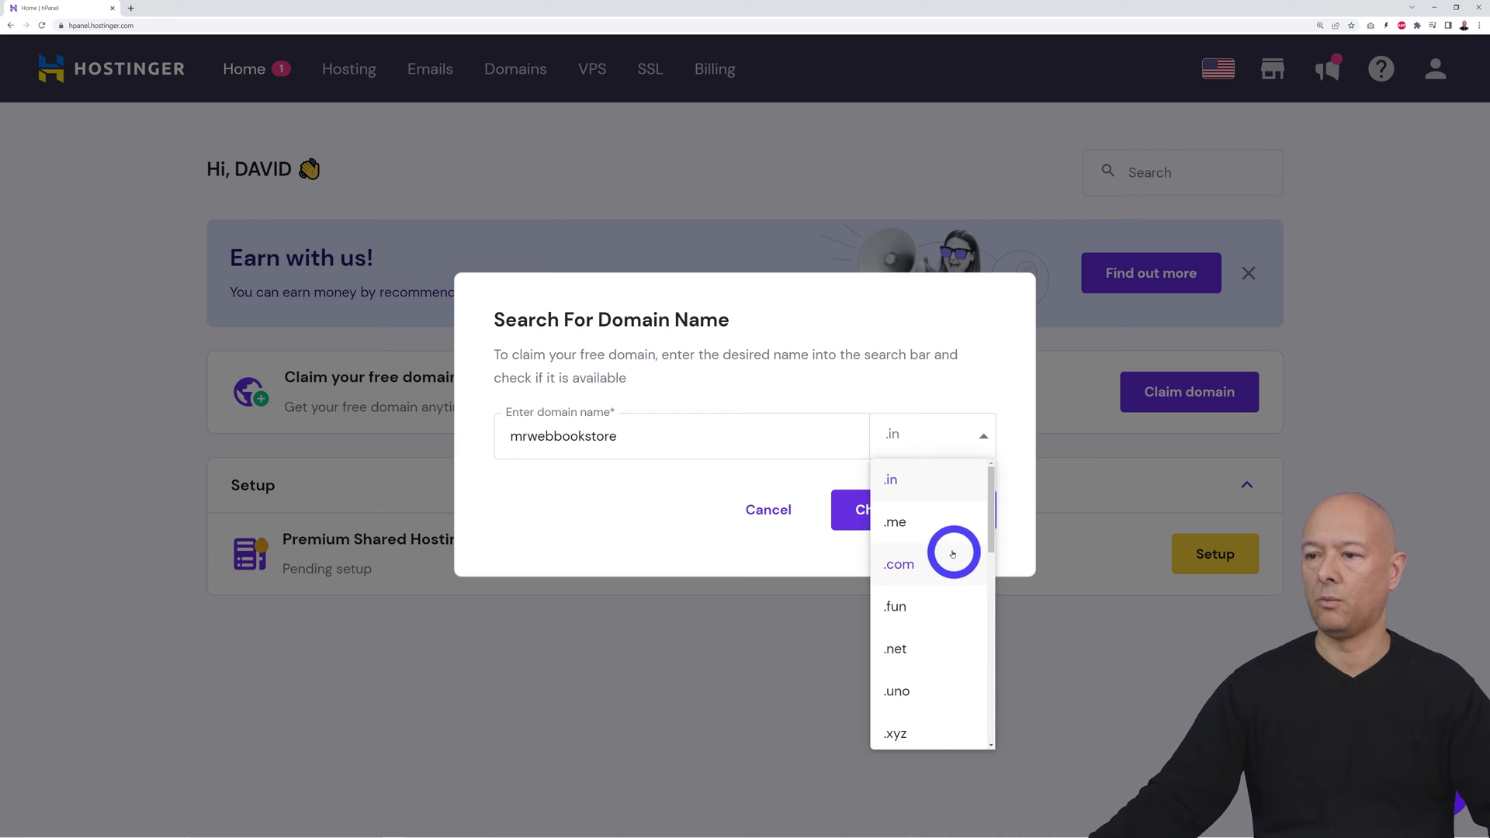
left_click(957, 555)
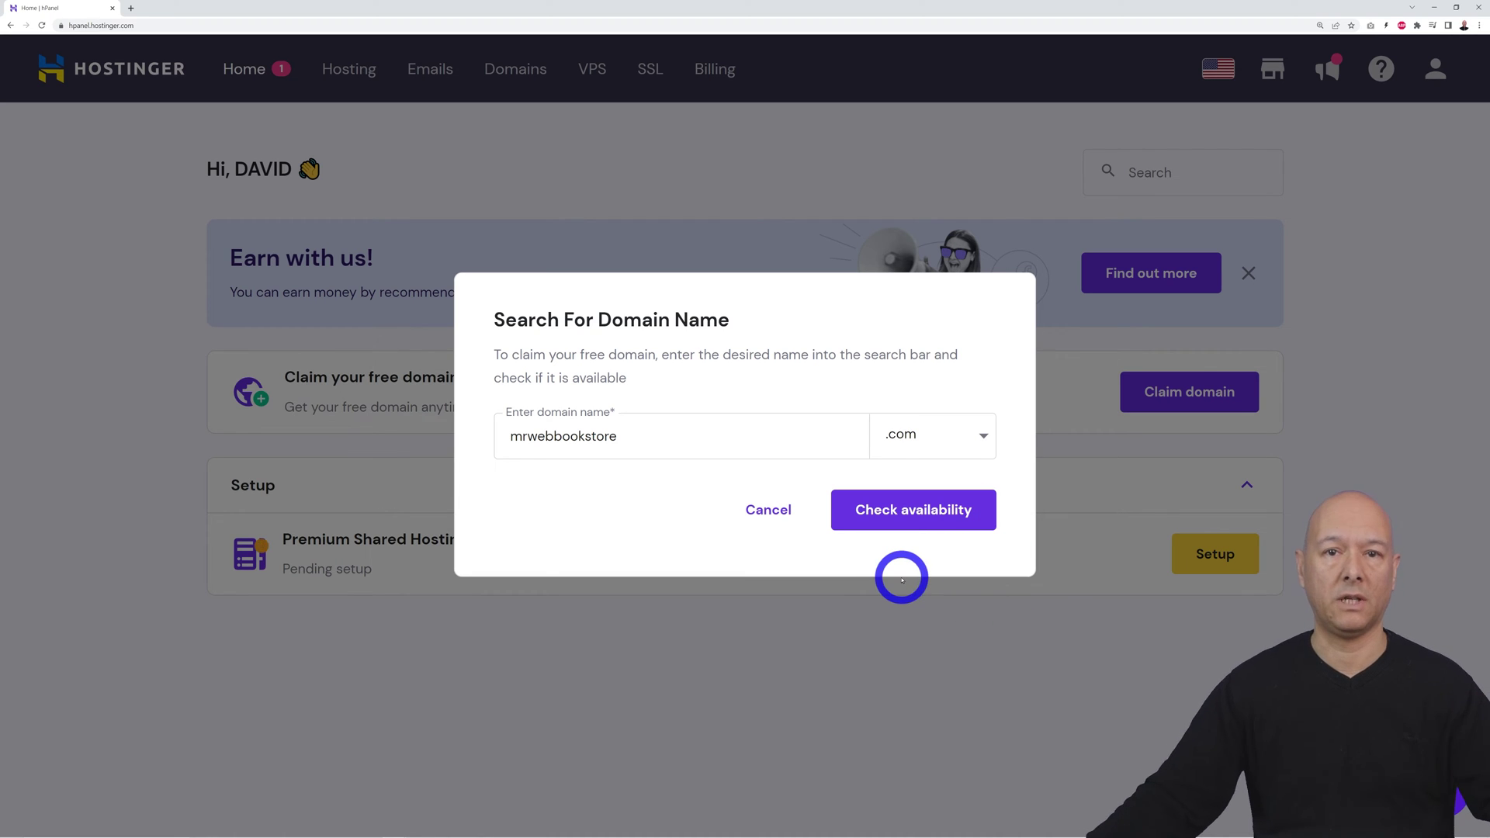
left_click(901, 519)
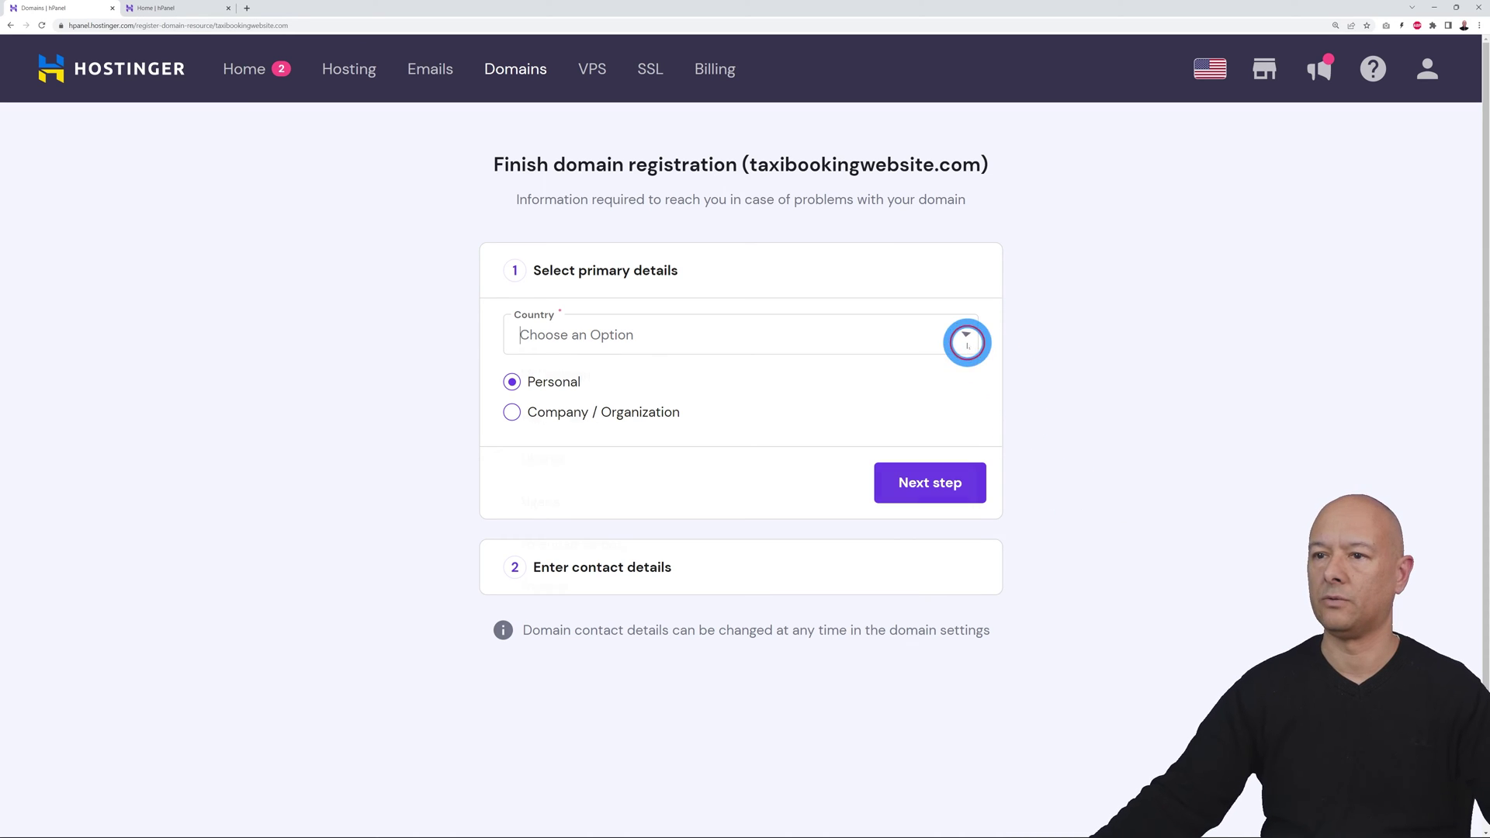
left_click(966, 343)
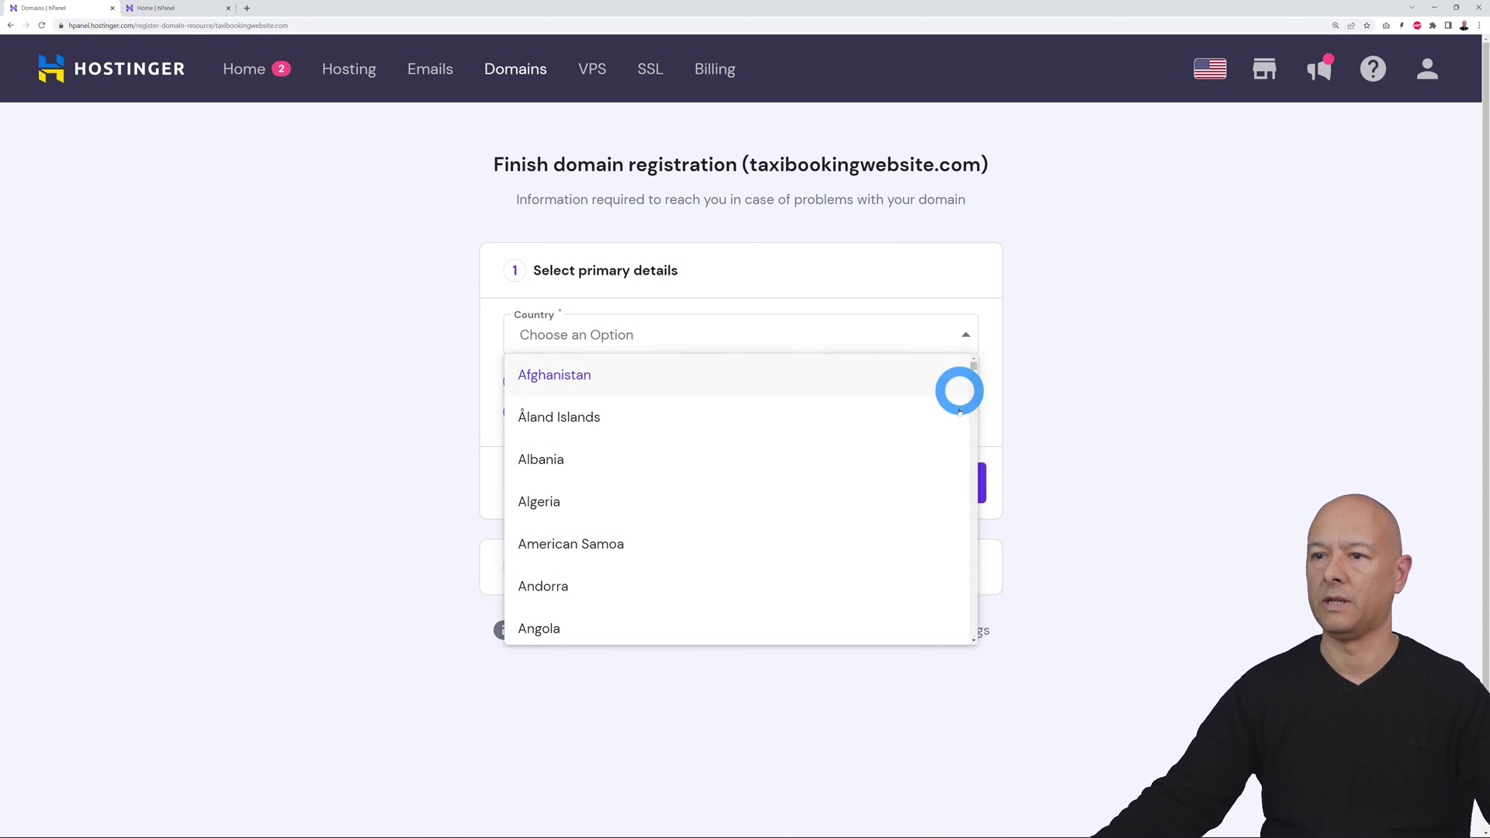
Step: Register taxibookingwebsite.com with Ireland as the country and submit the contact details
left_click_drag(975, 368, 975, 385)
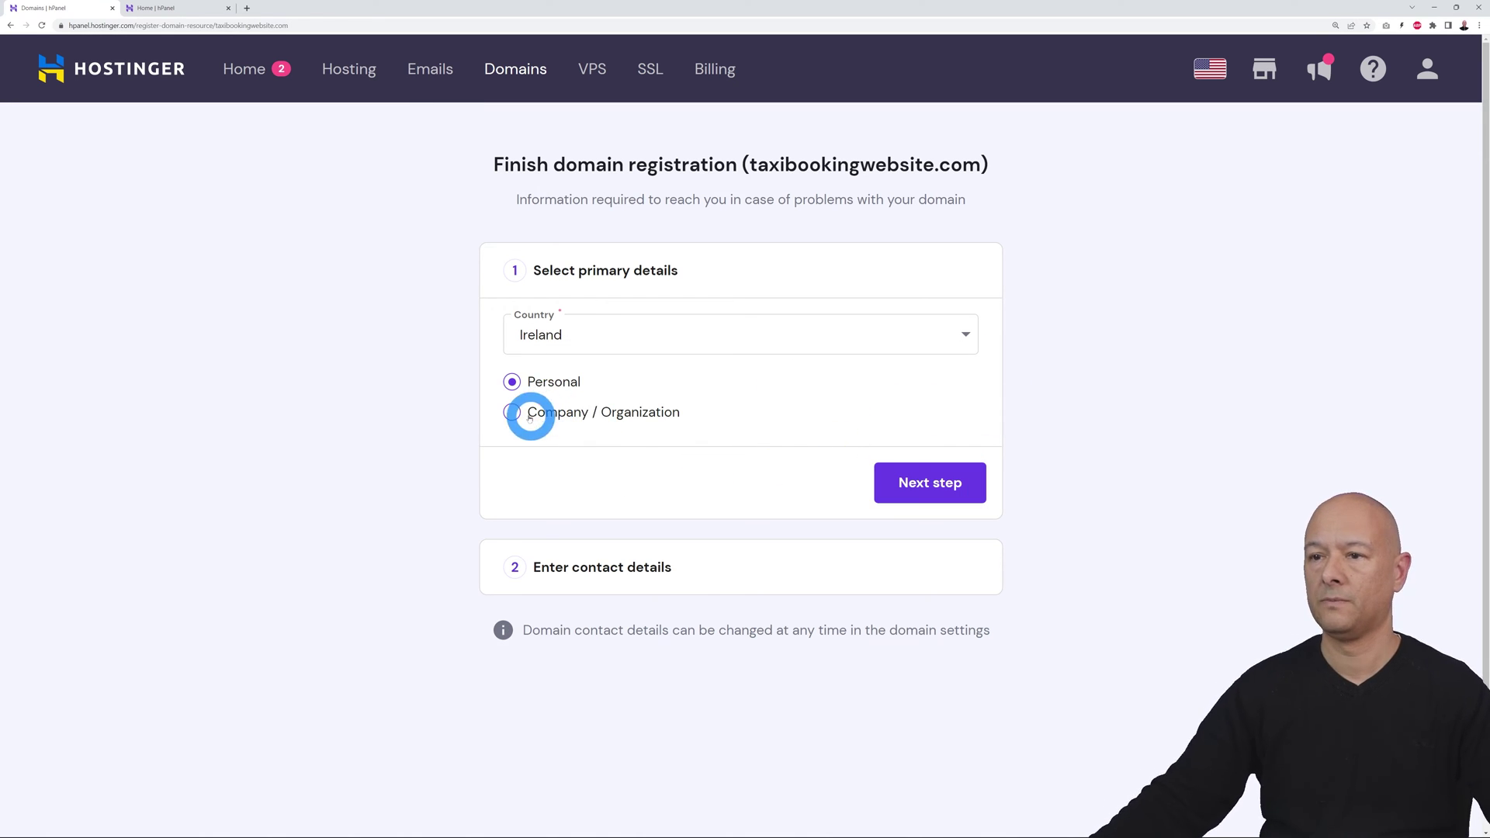
left_click(962, 489)
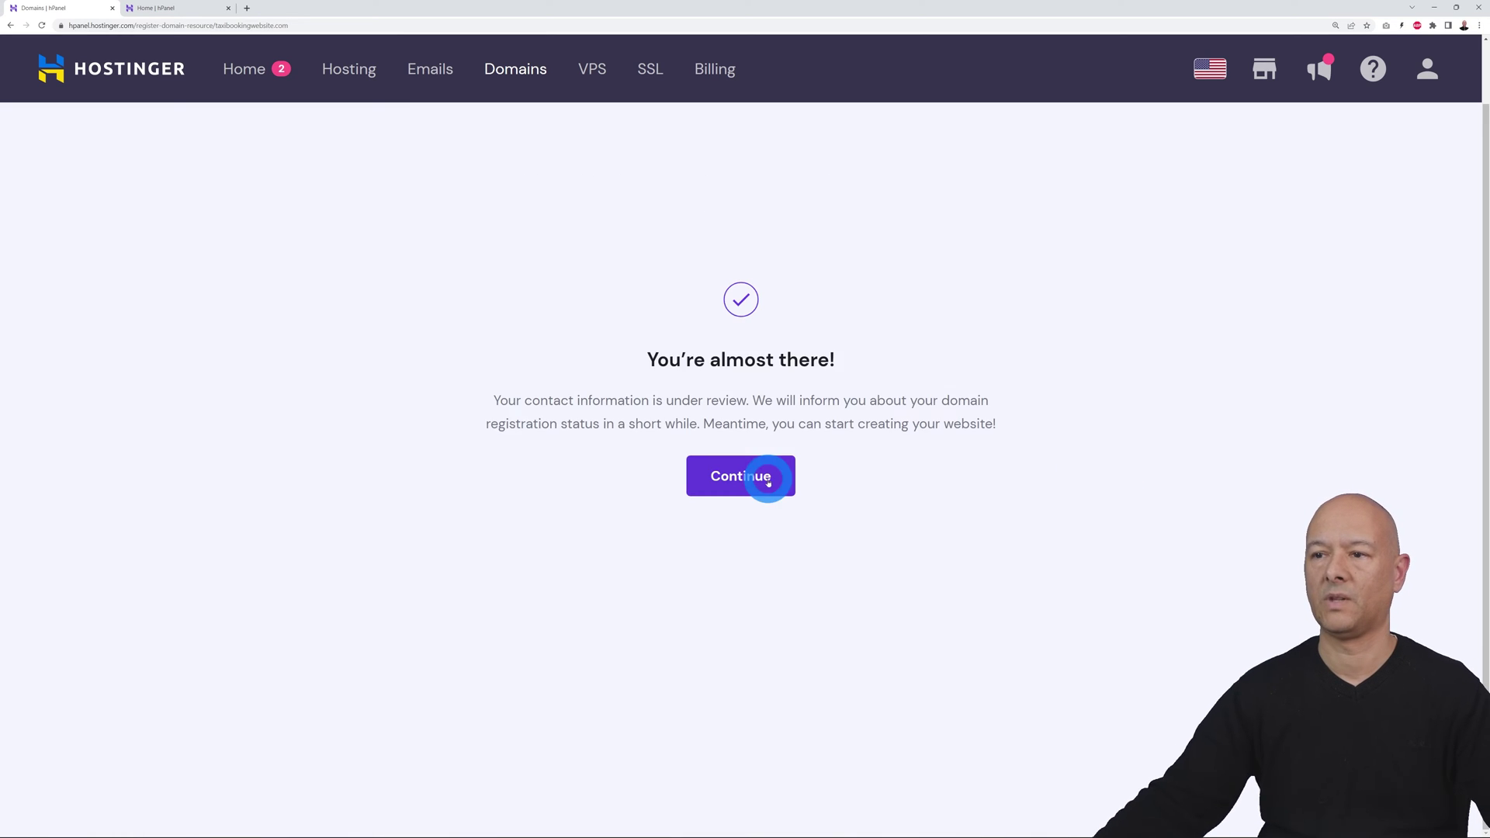
left_click(768, 476)
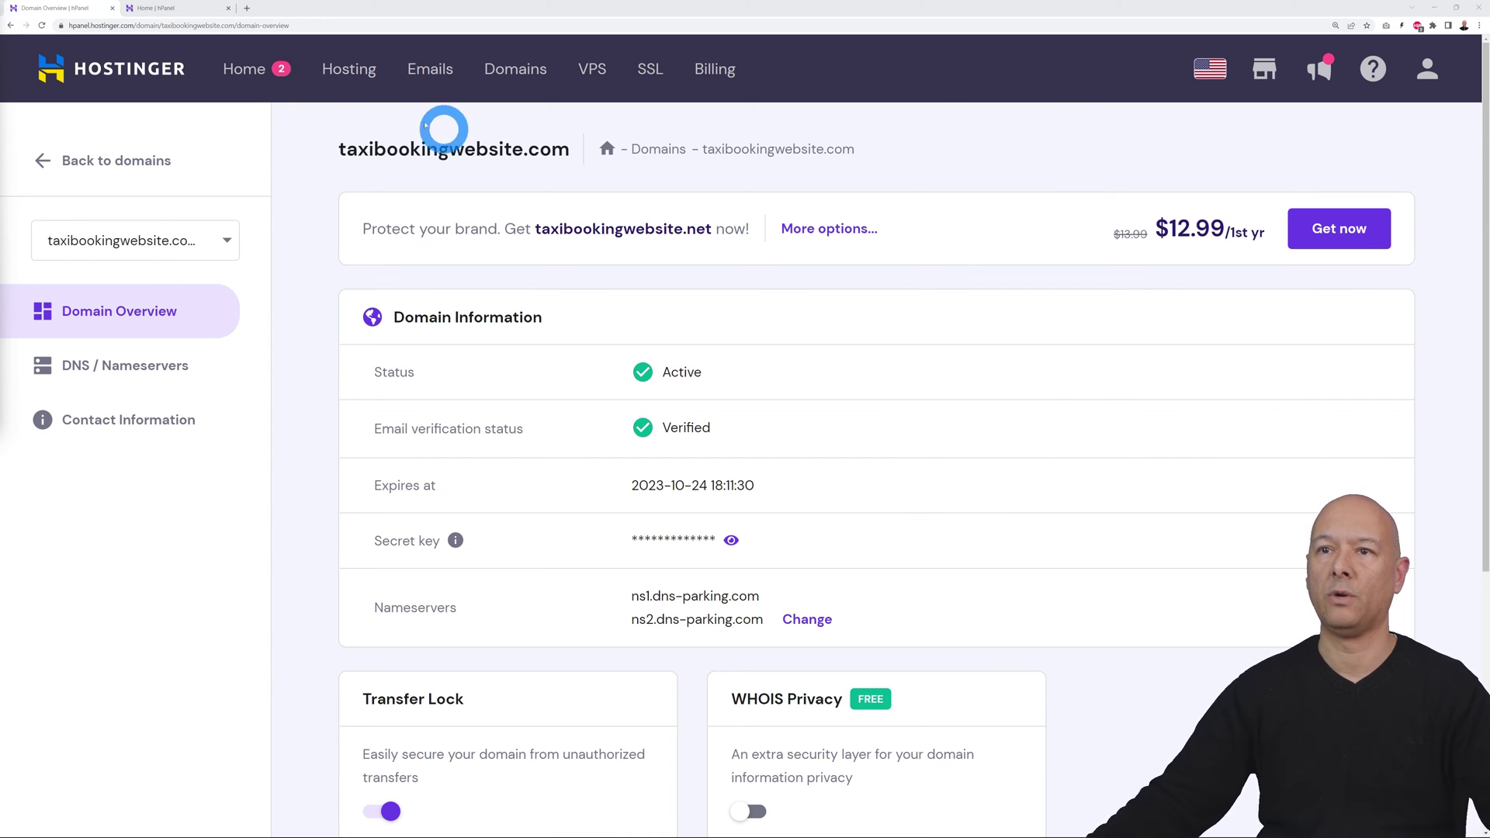
Step: Start Premium Shared Hosting setup, skip the survey, and choose to create a new website
left_click(247, 69)
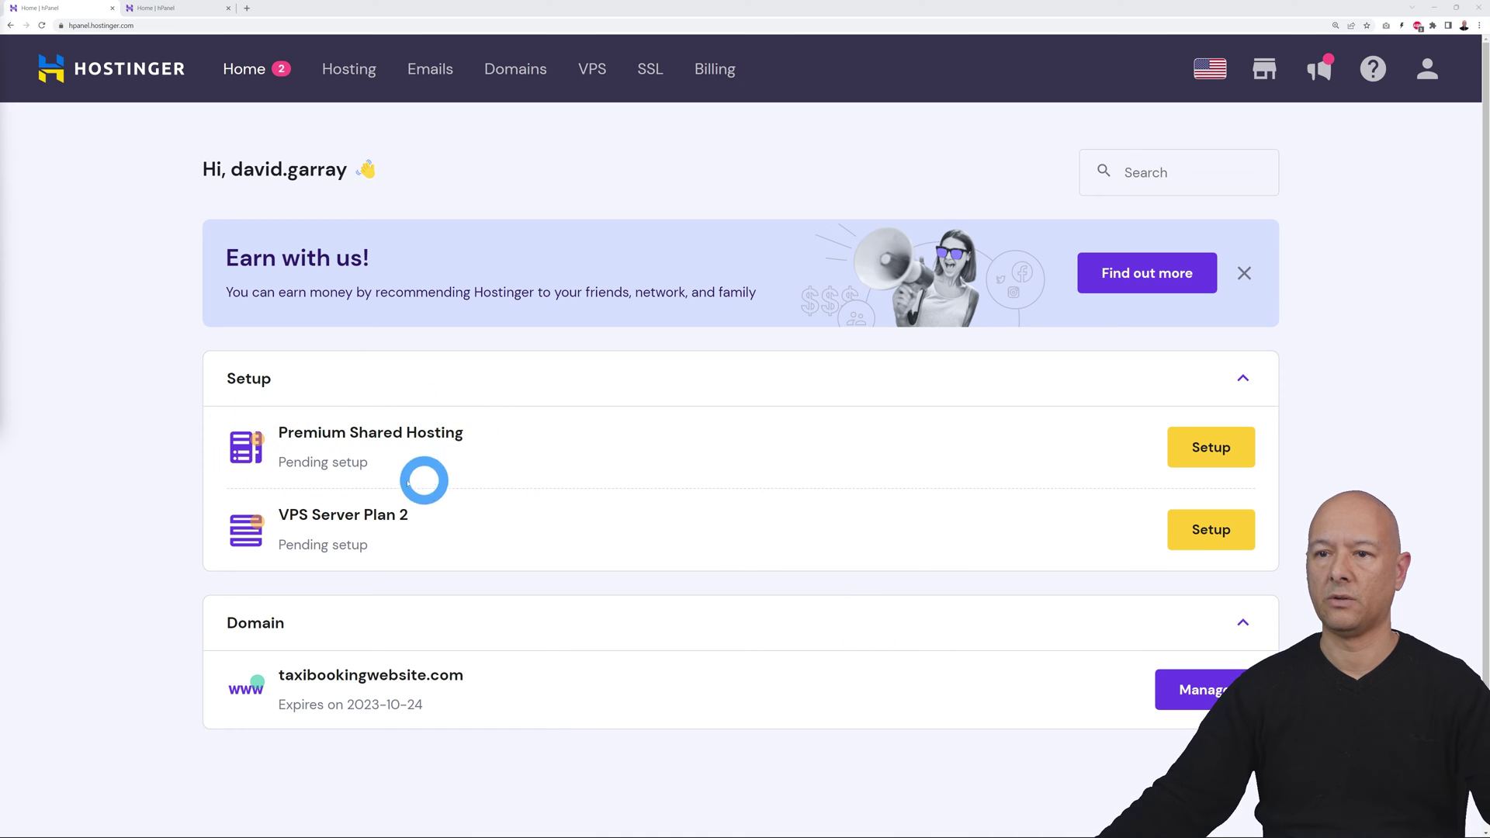
left_click(1189, 446)
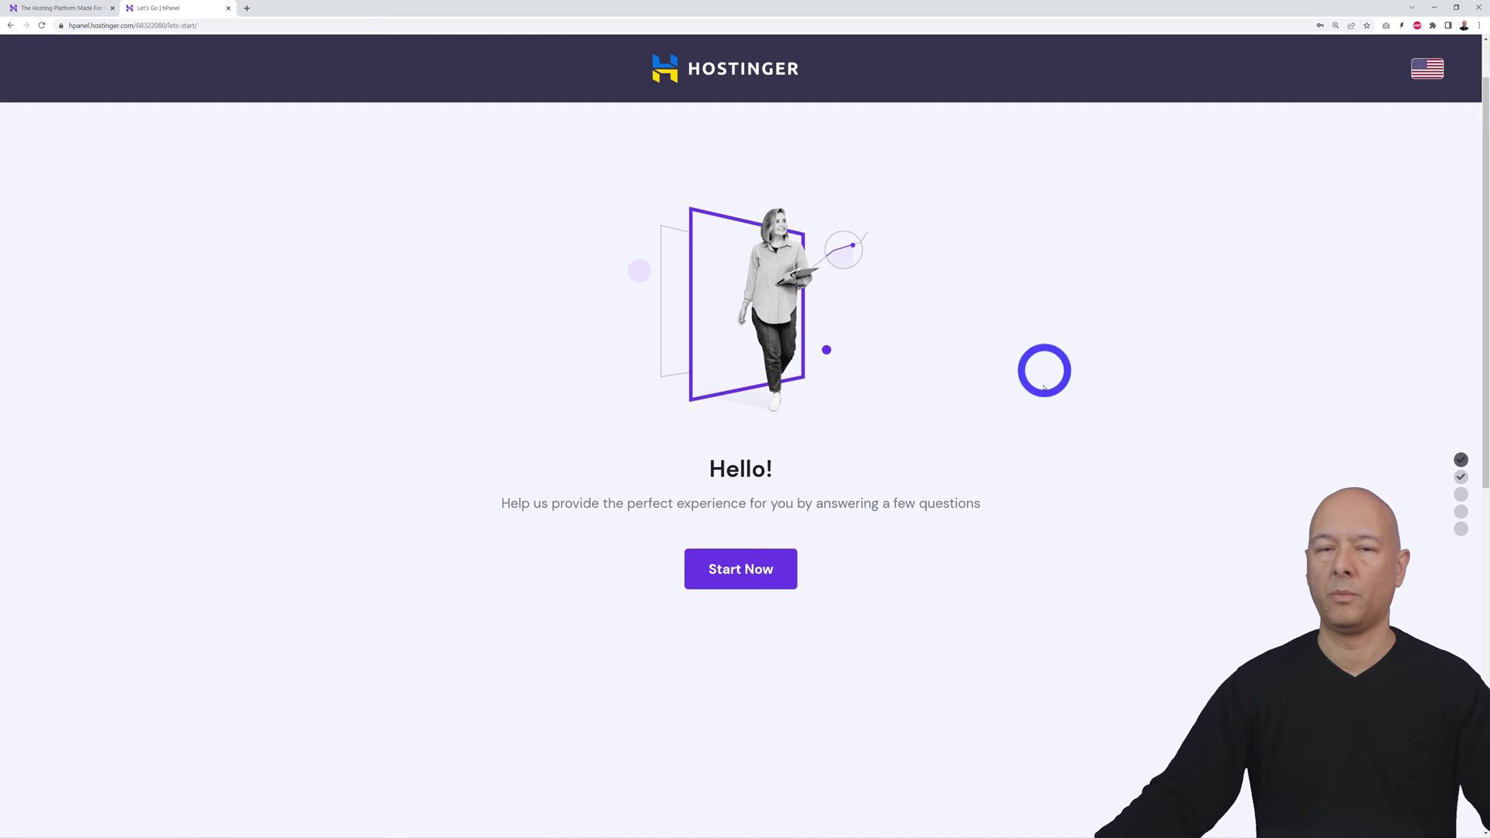
left_click(780, 568)
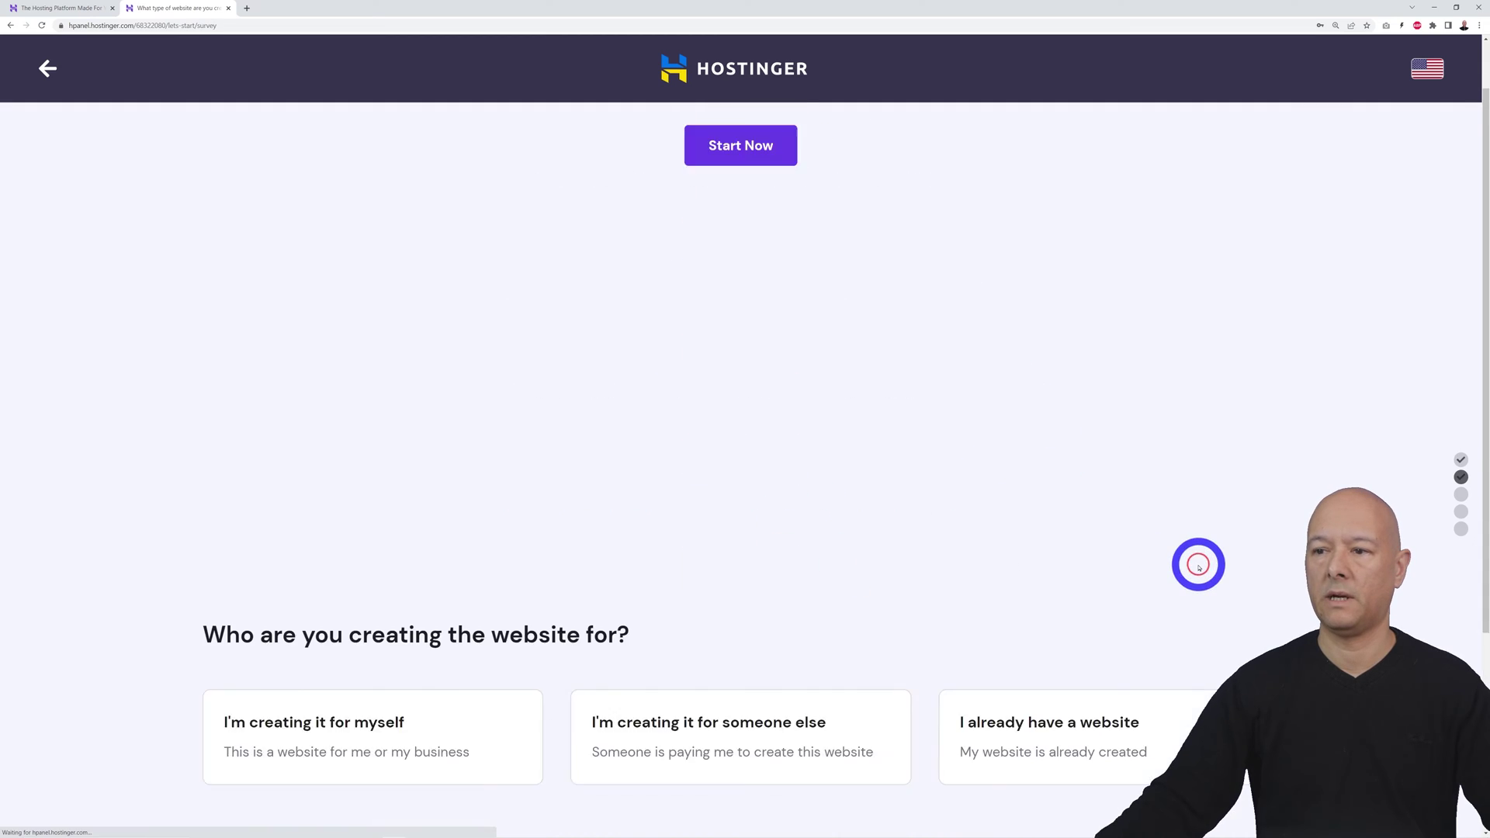
left_click(742, 704)
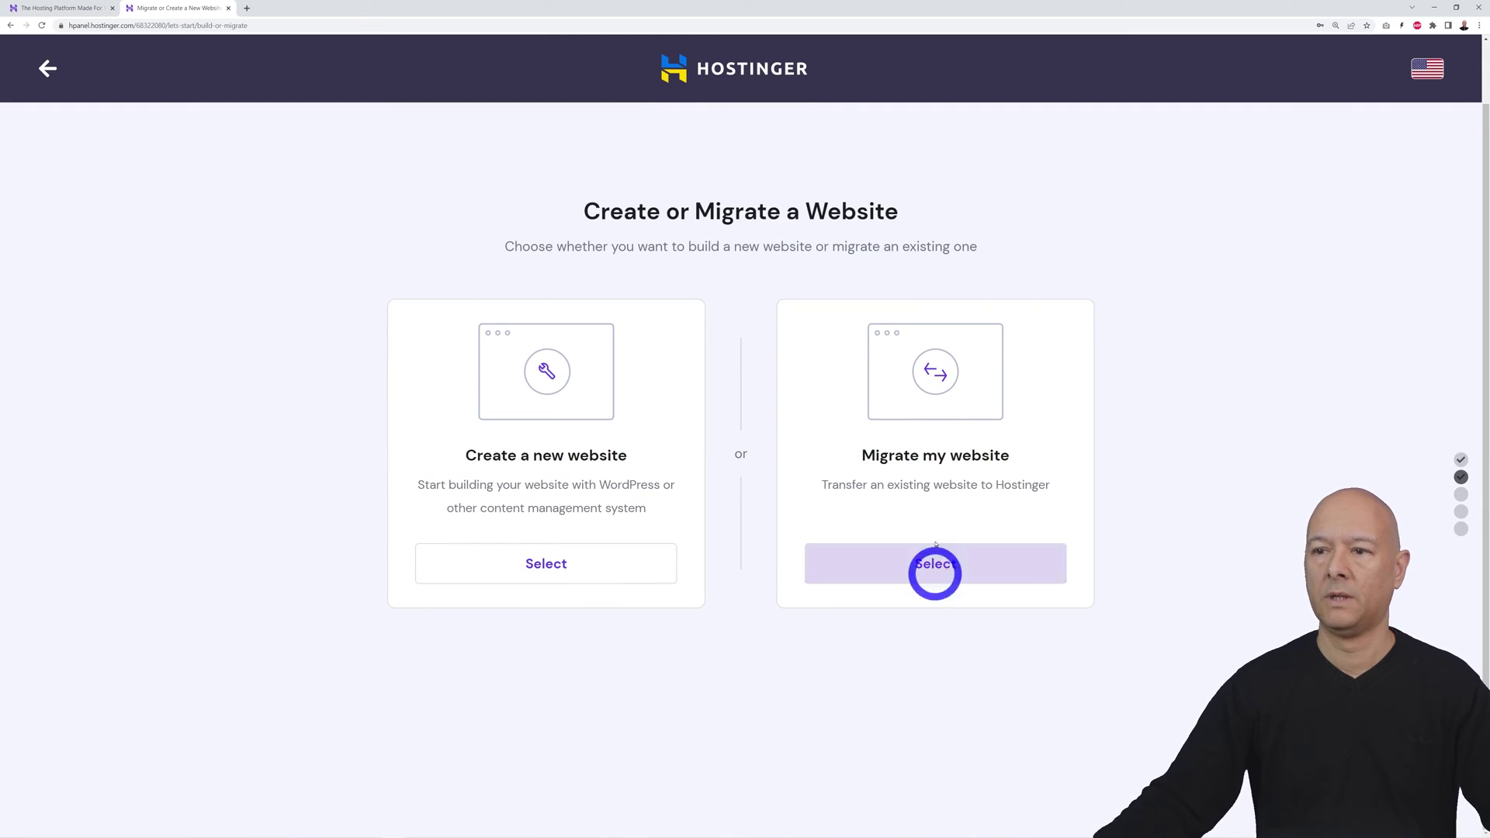
left_click(549, 565)
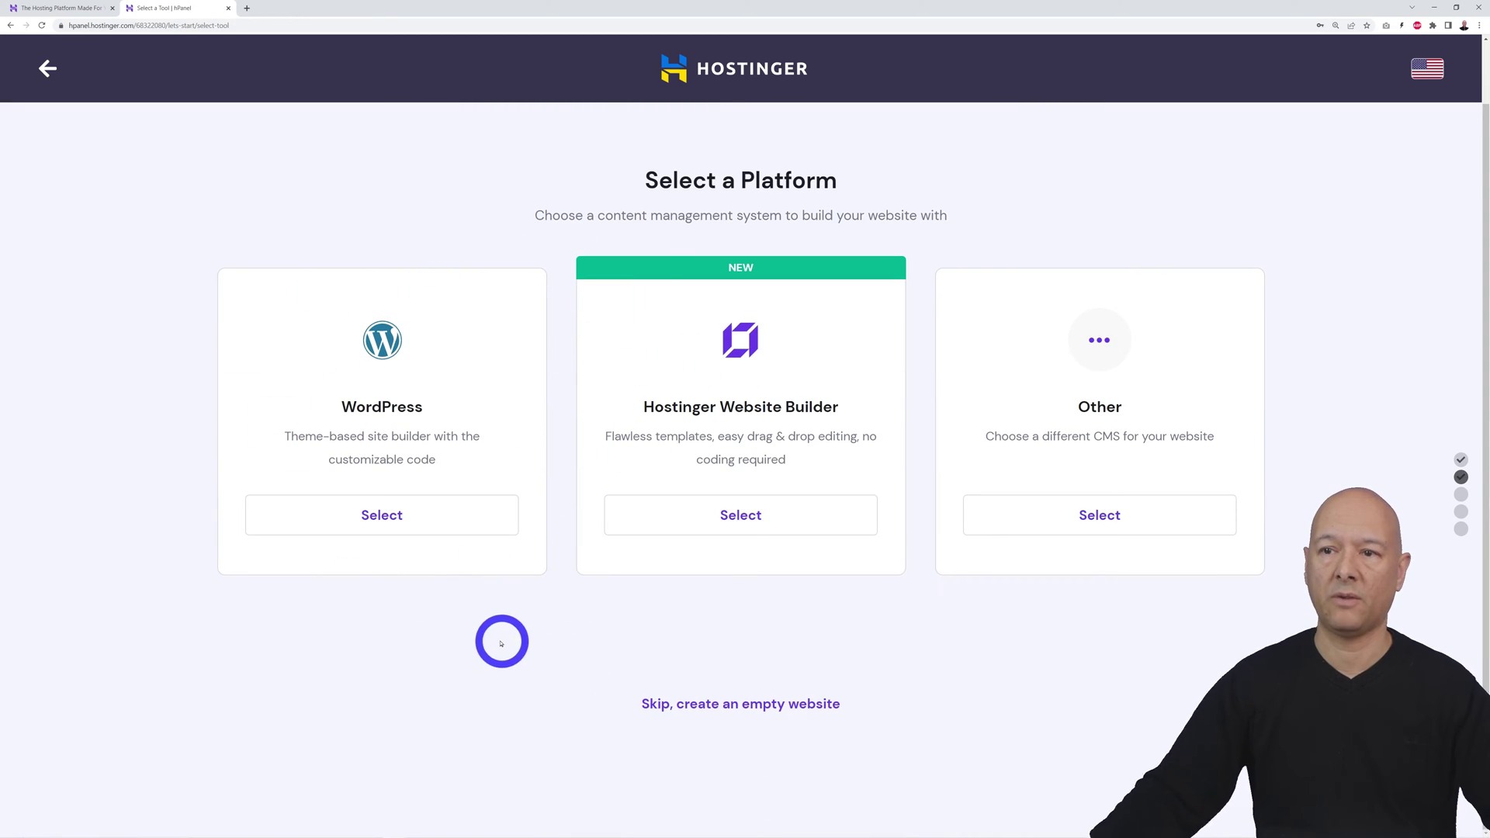
Step: Choose WordPress with WooCommerce as the platform and skip the template
left_click(397, 520)
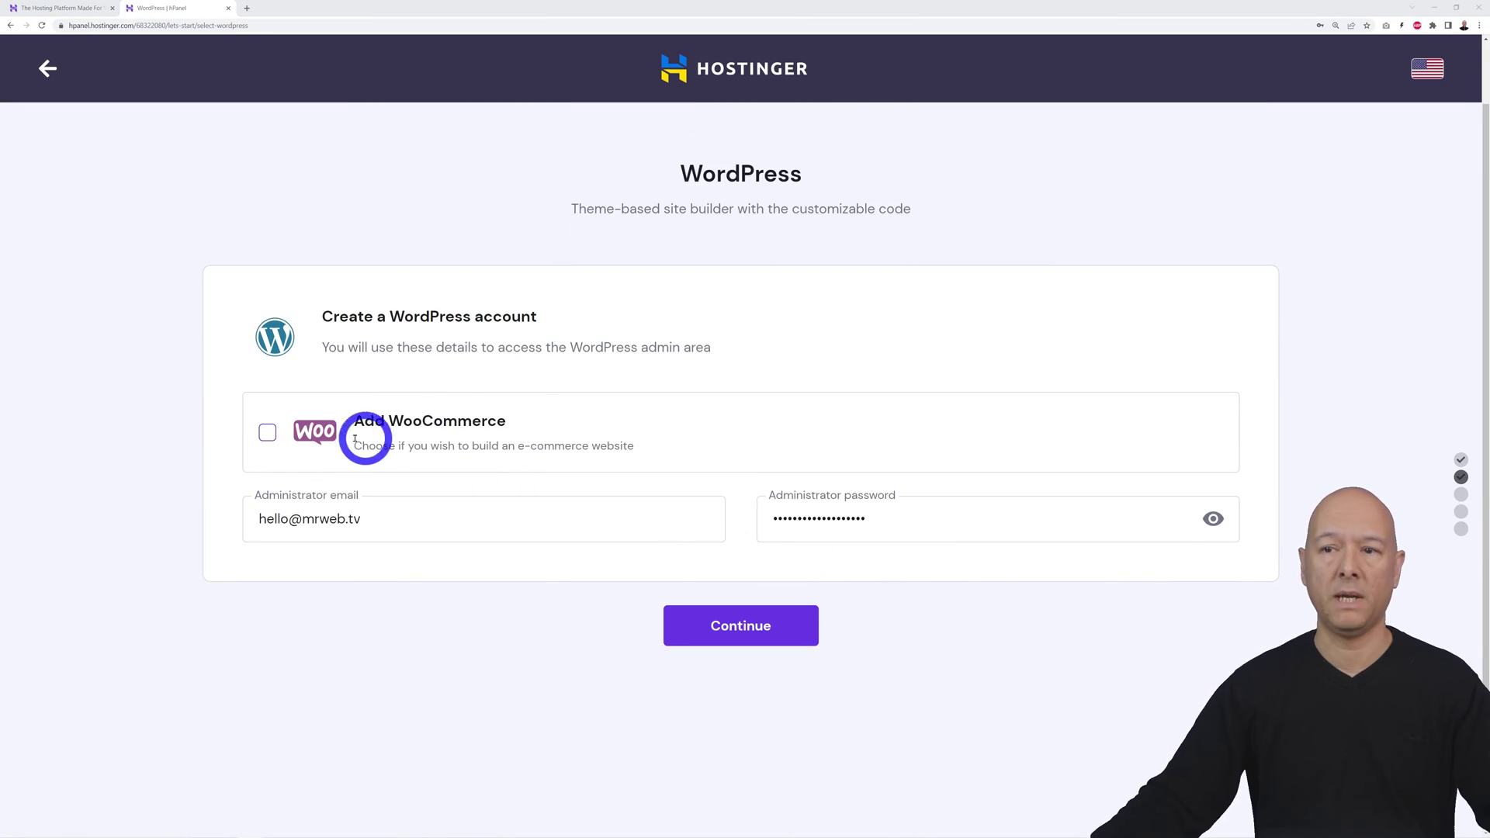
left_click(268, 433)
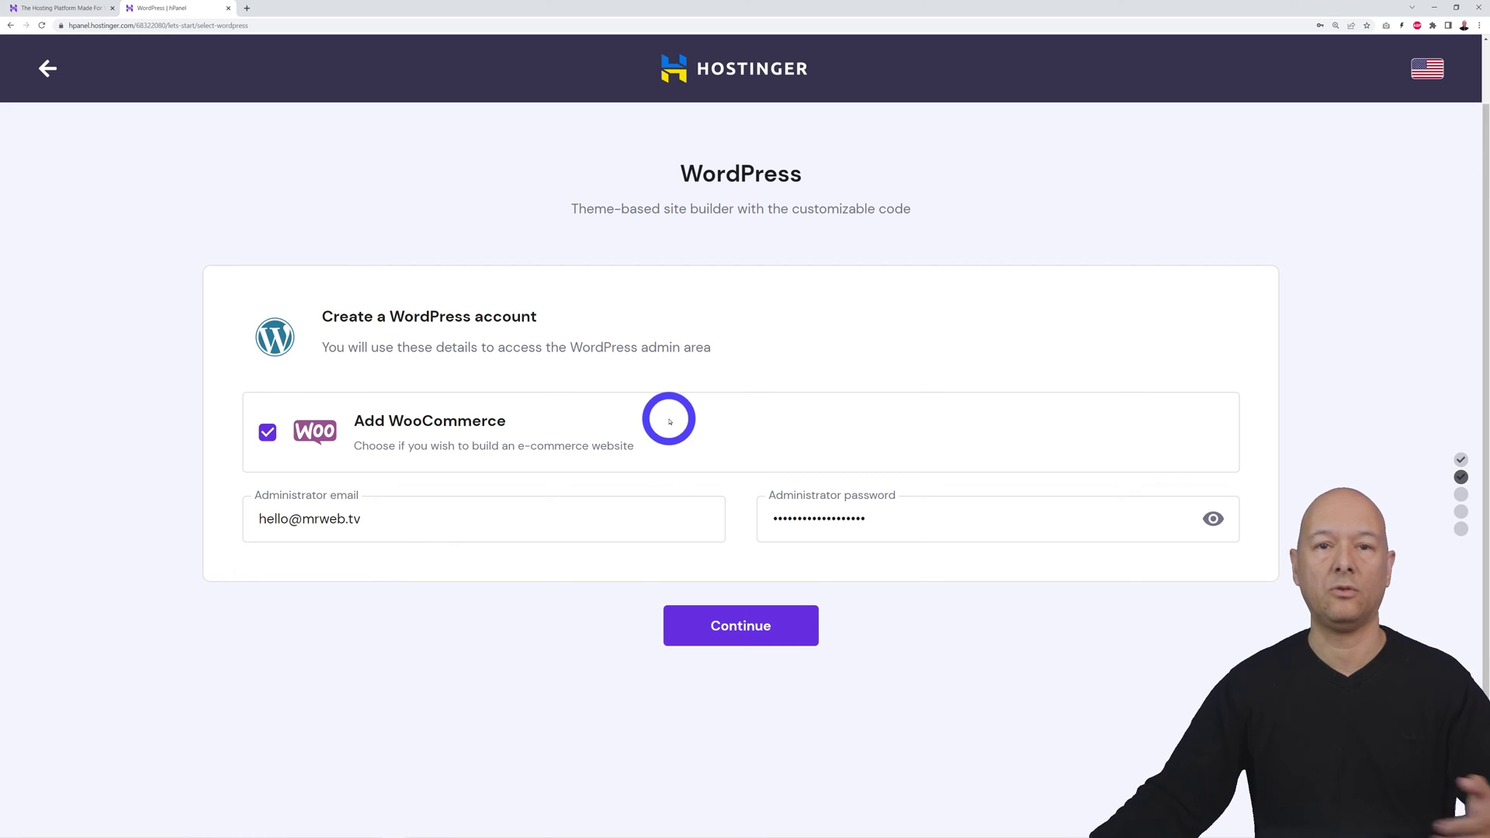
left_click(758, 626)
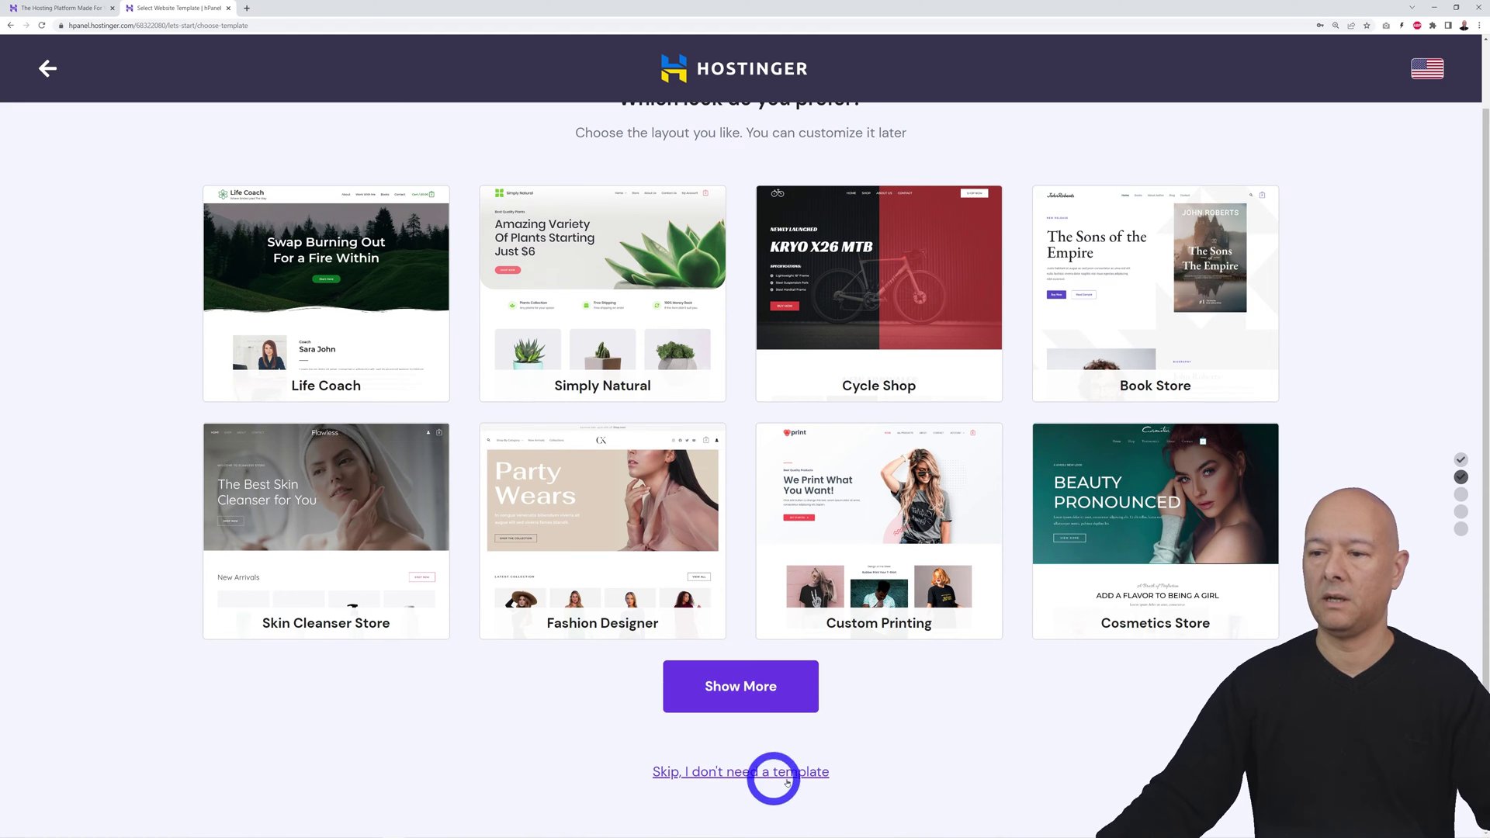
left_click(677, 772)
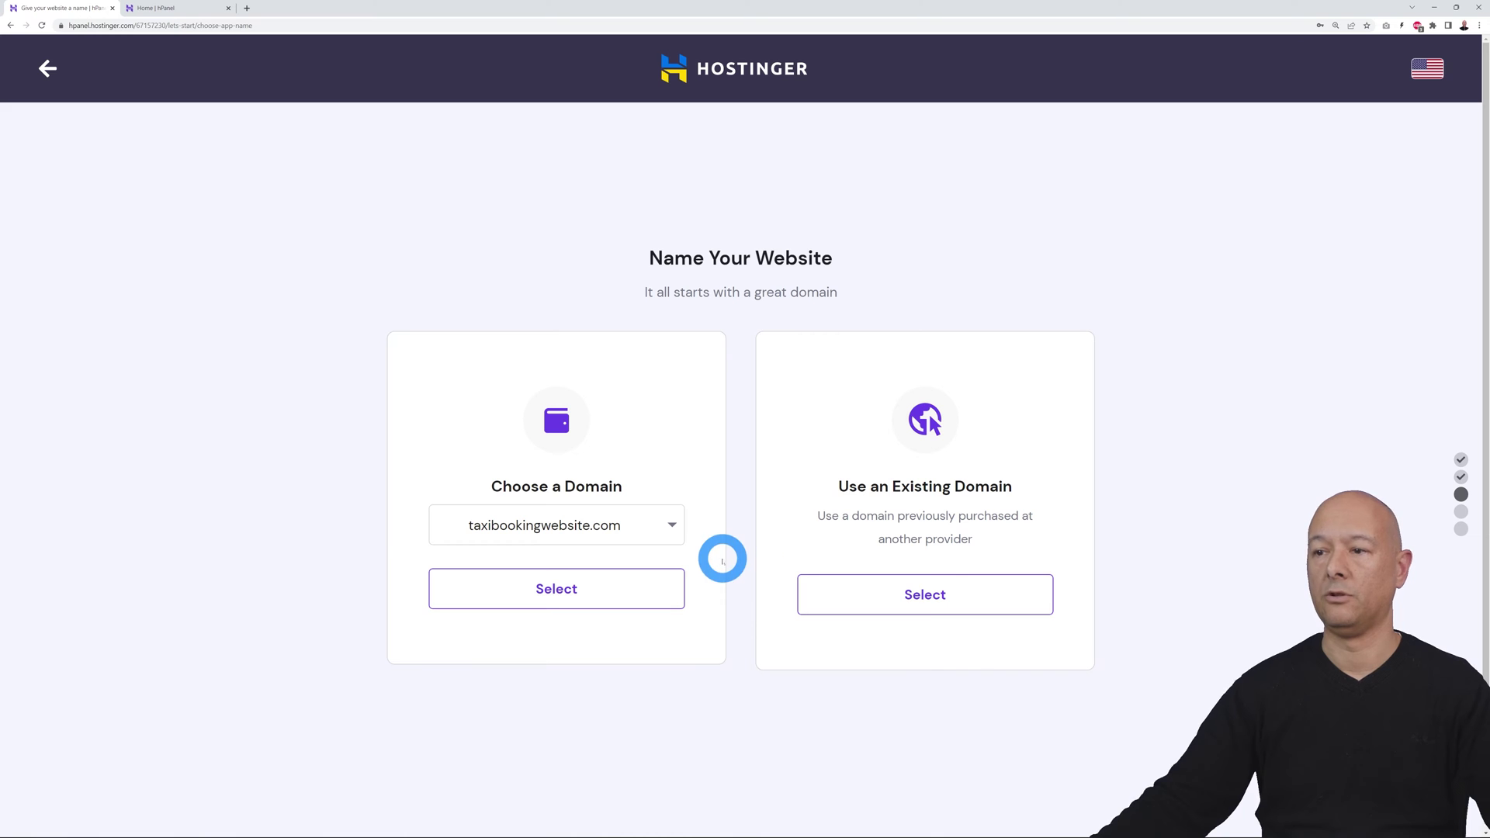
Step: Select taxibookingwebsite.com as the new site's domain
left_click(669, 525)
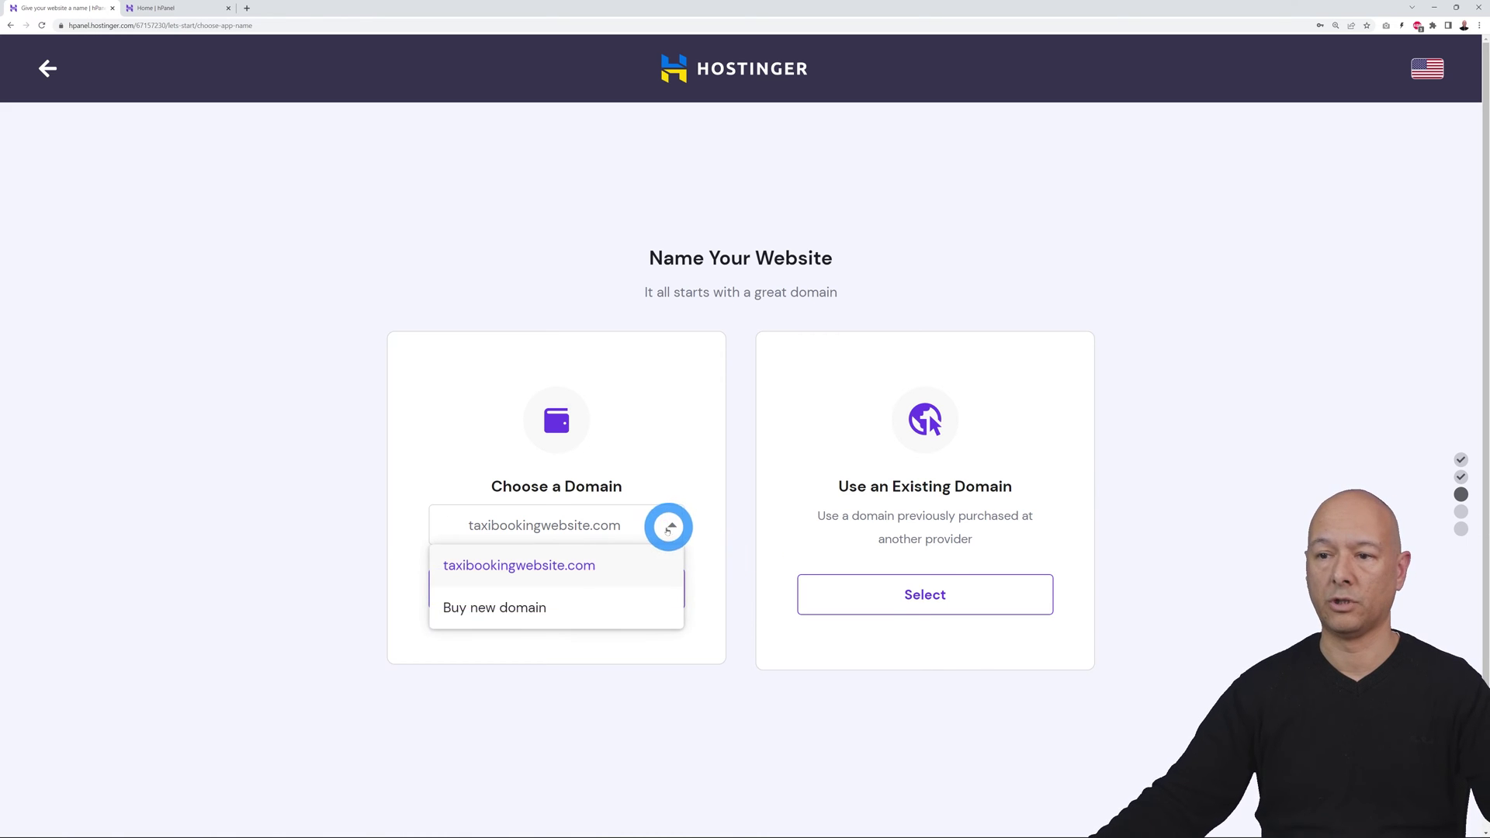
left_click(606, 568)
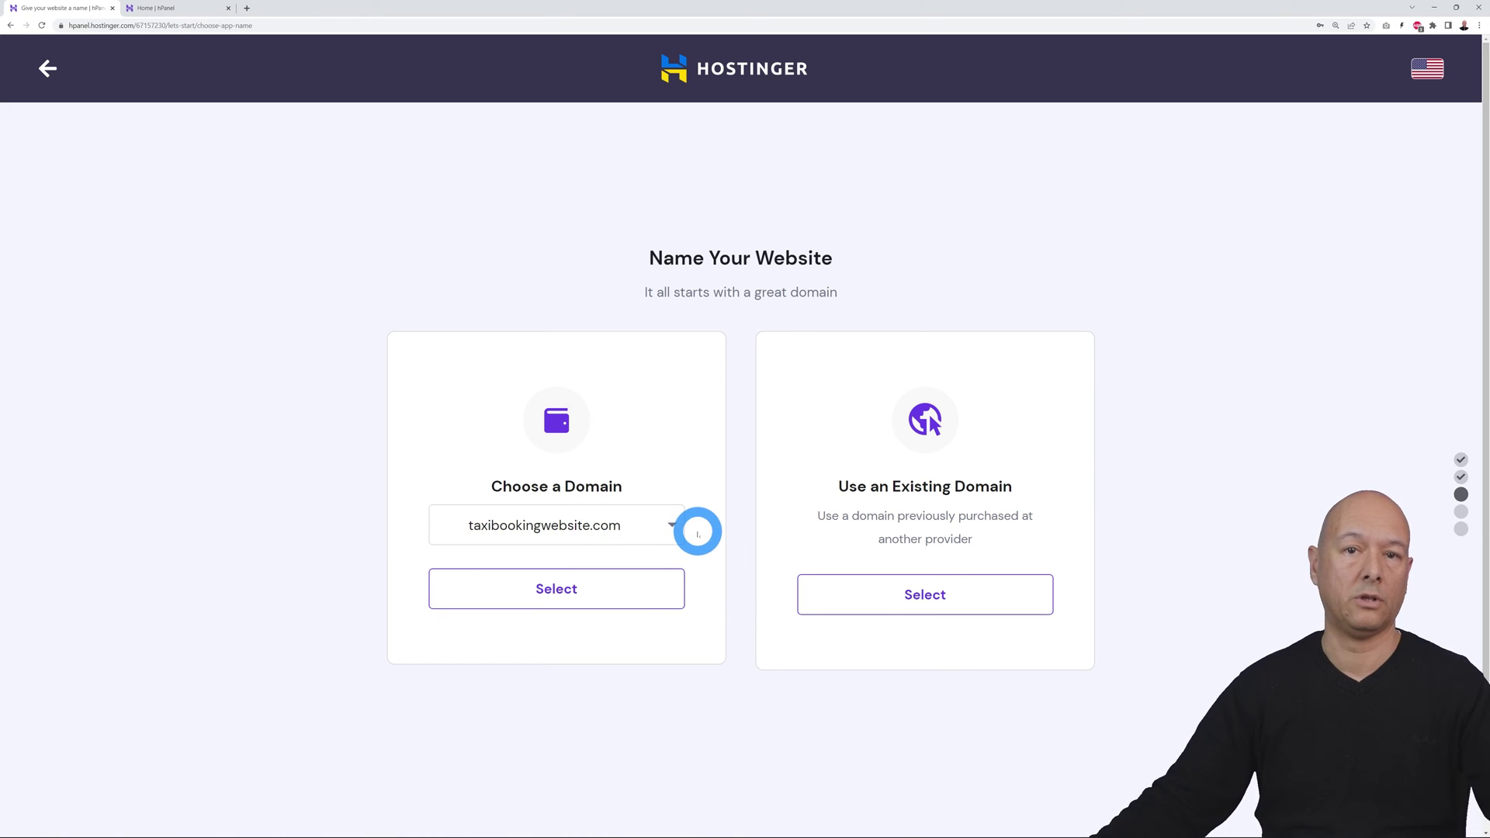
left_click(575, 593)
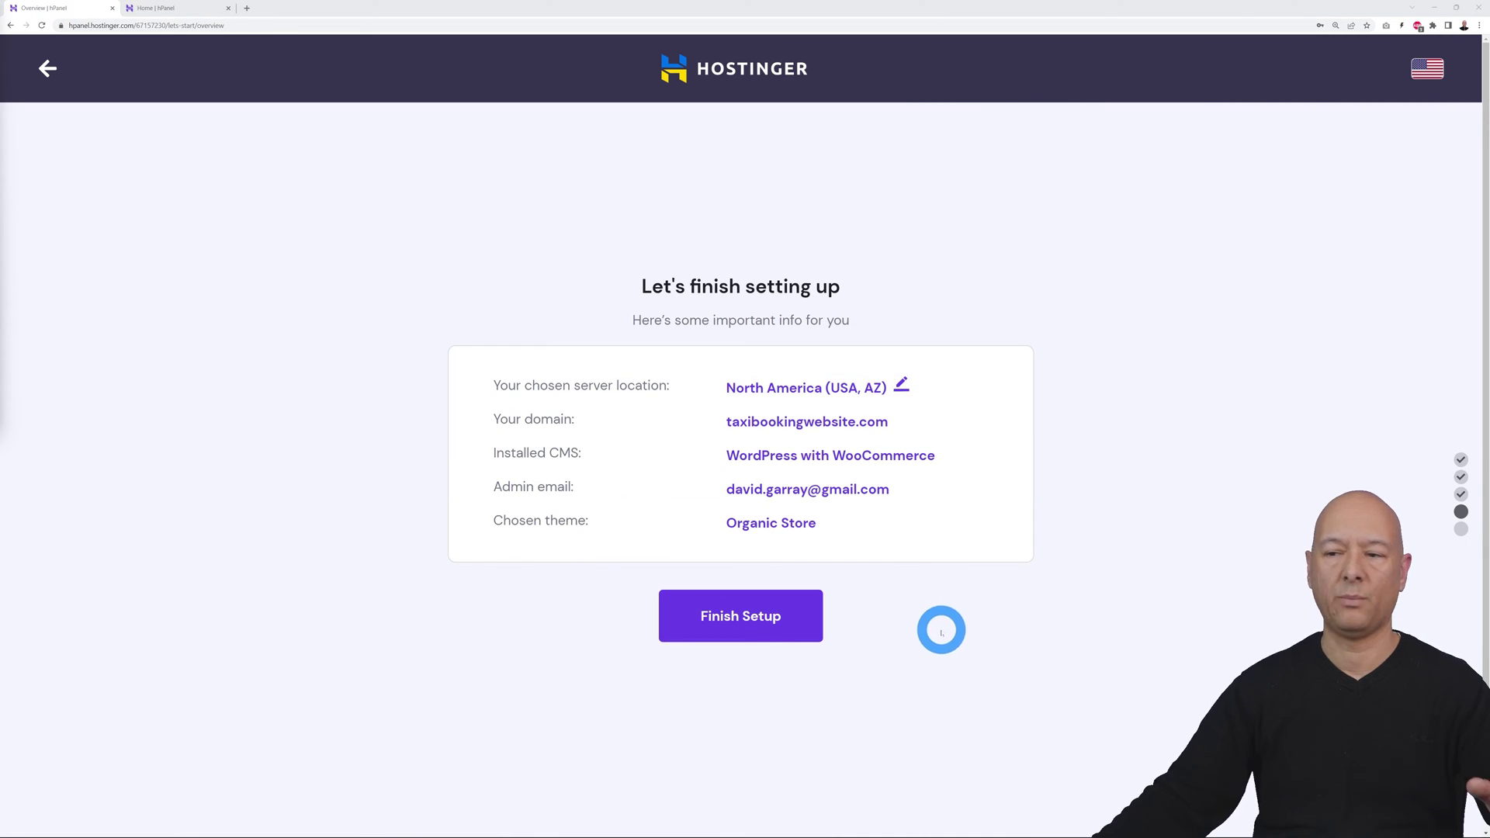
left_click(901, 385)
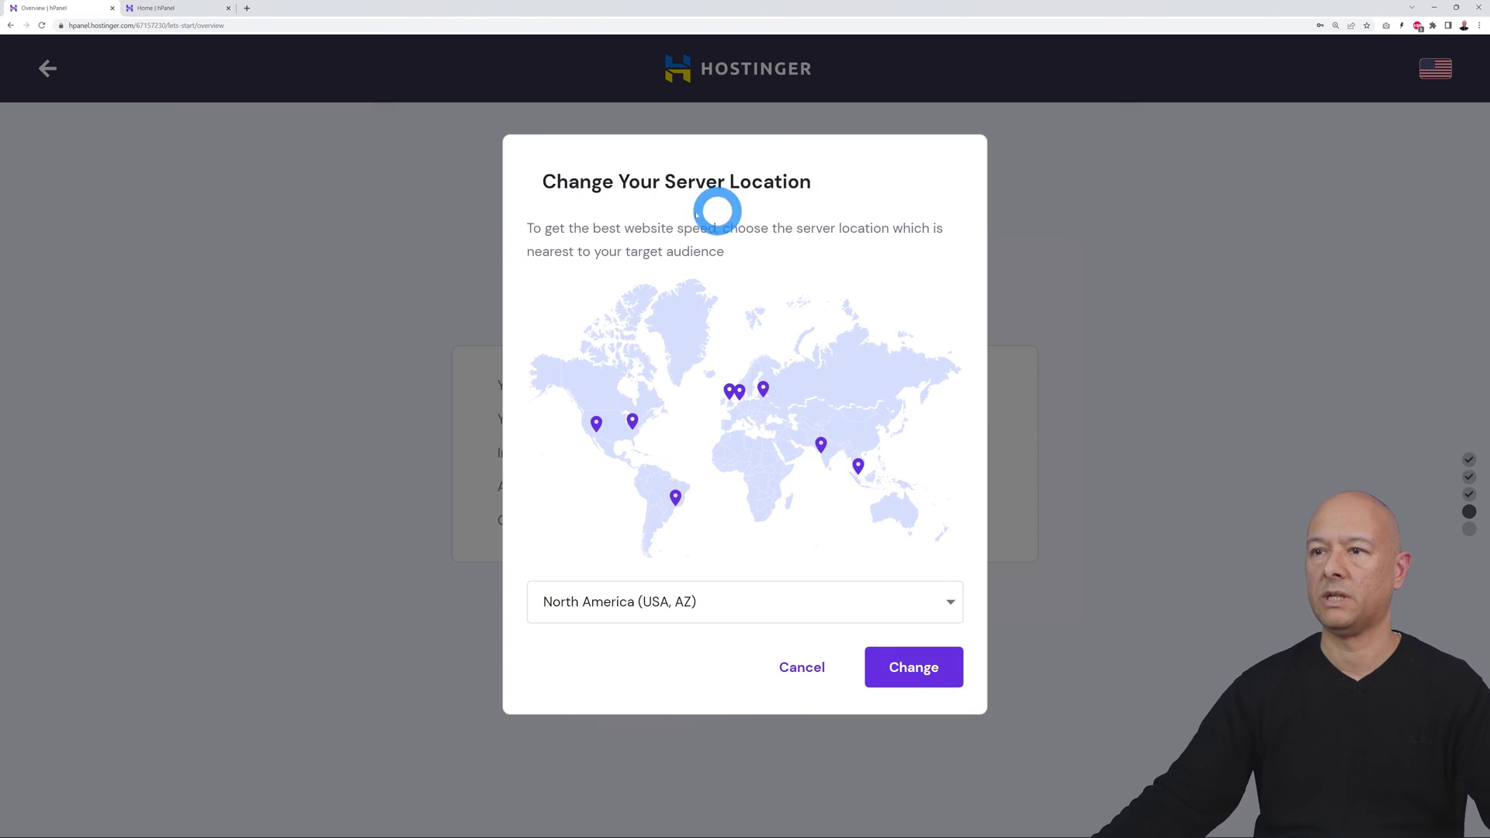
Step: Change the server location to Europe (Lithuania) and finish the hosting setup
mouse_move(658, 412)
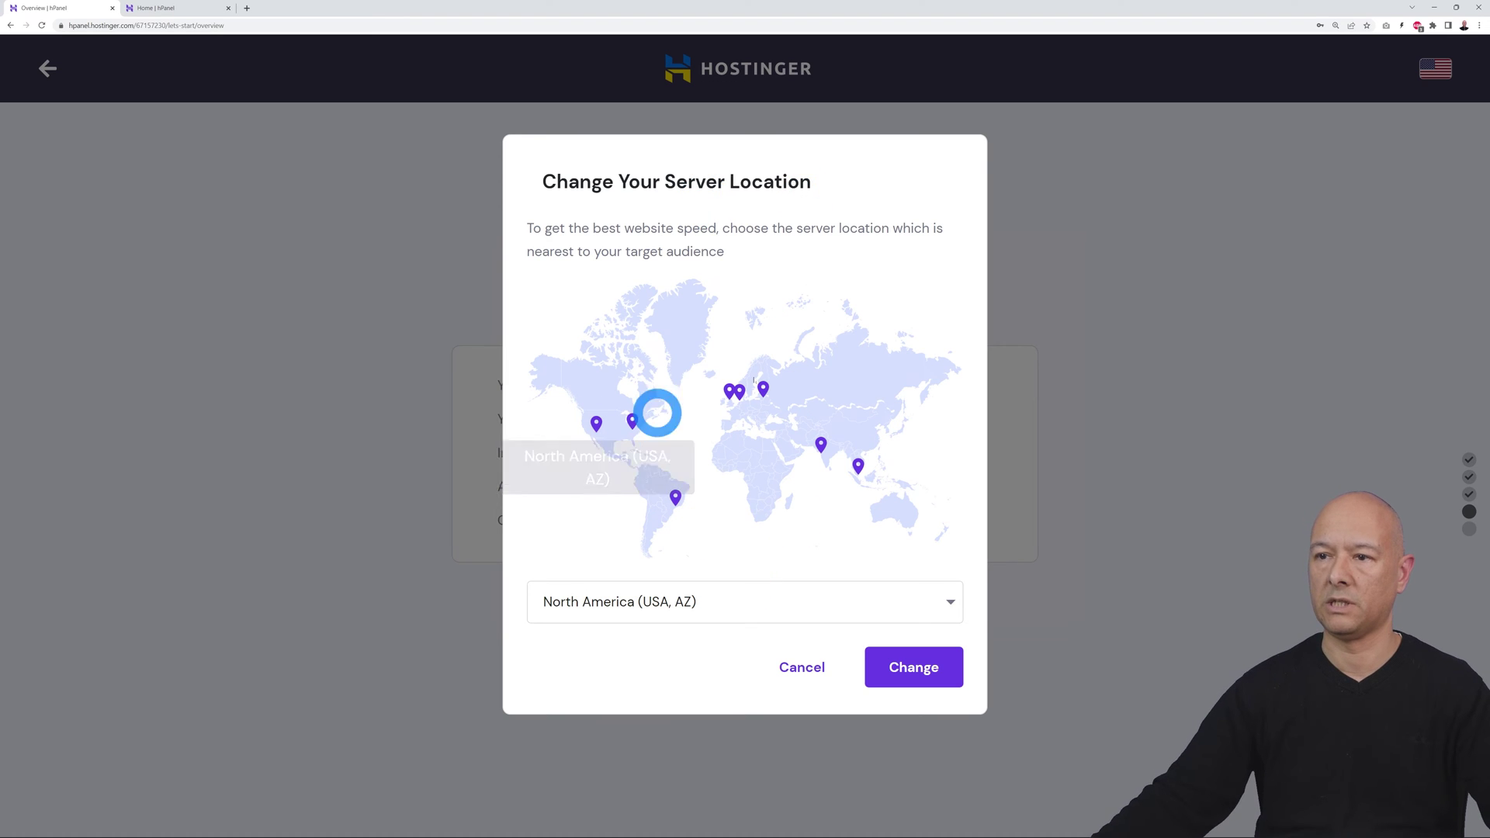
mouse_move(854, 473)
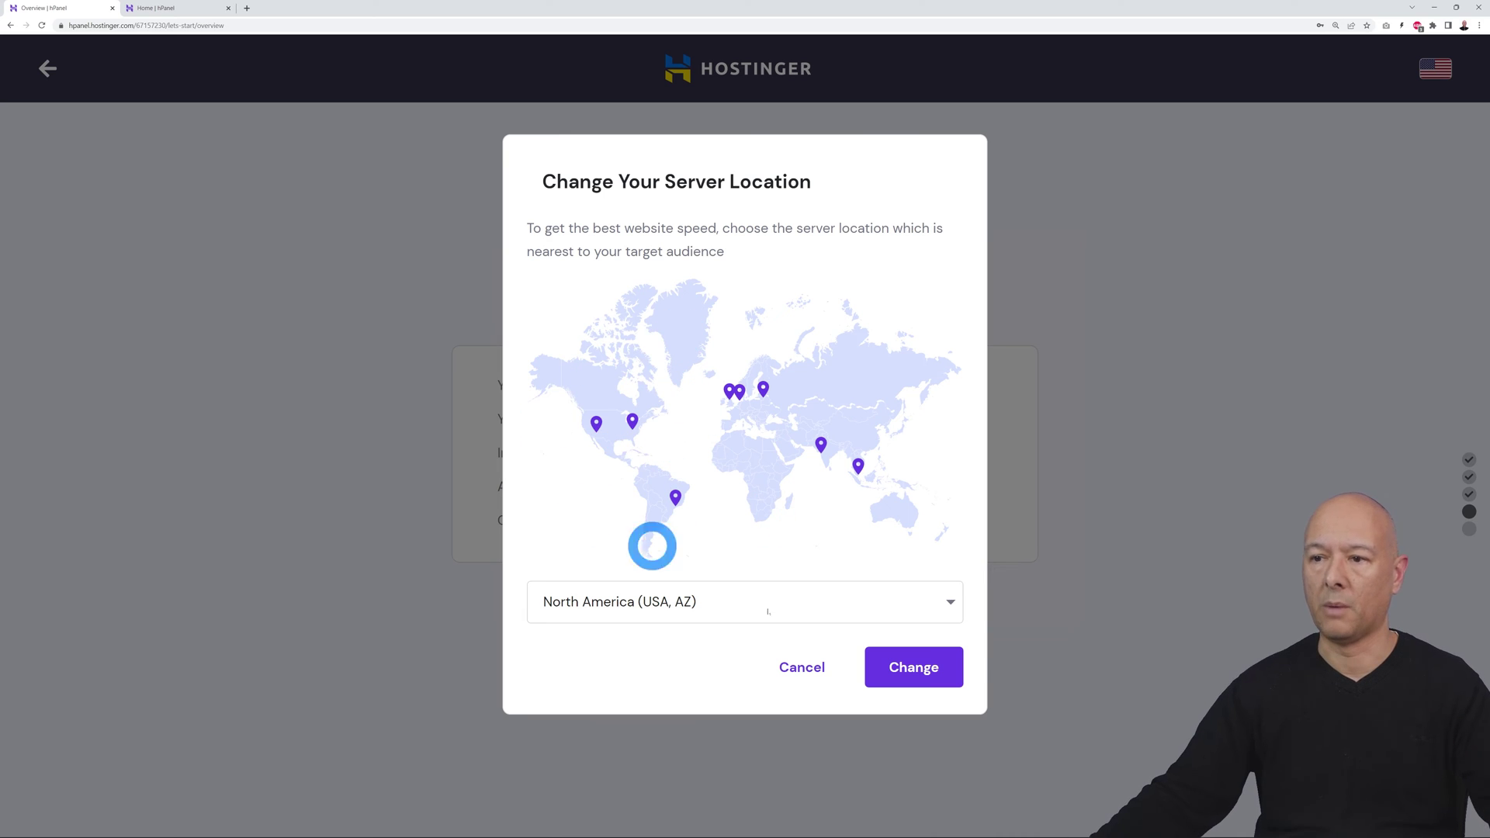
left_click(948, 607)
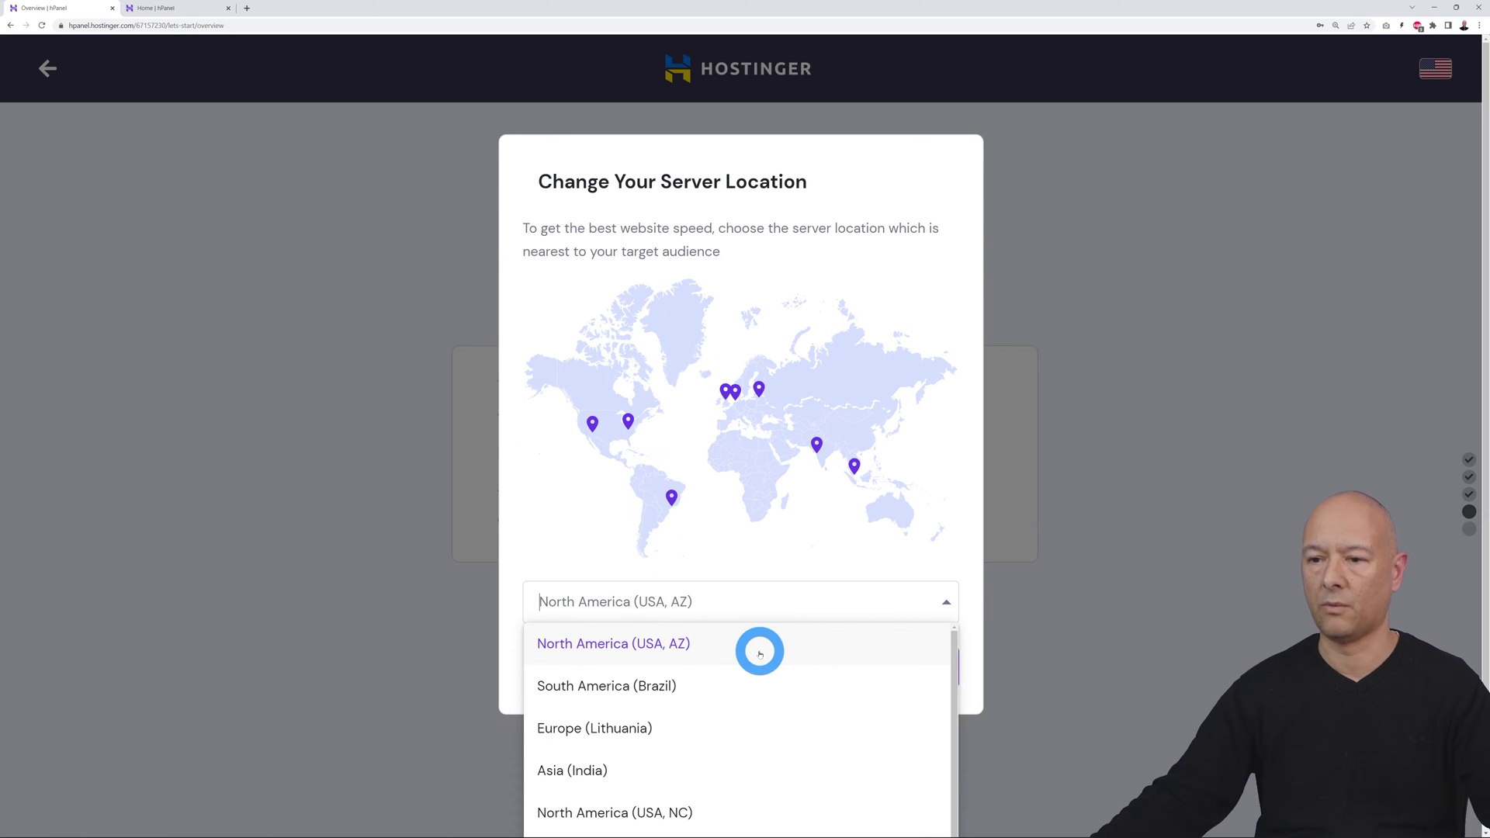
scroll(760, 653, "down", 1)
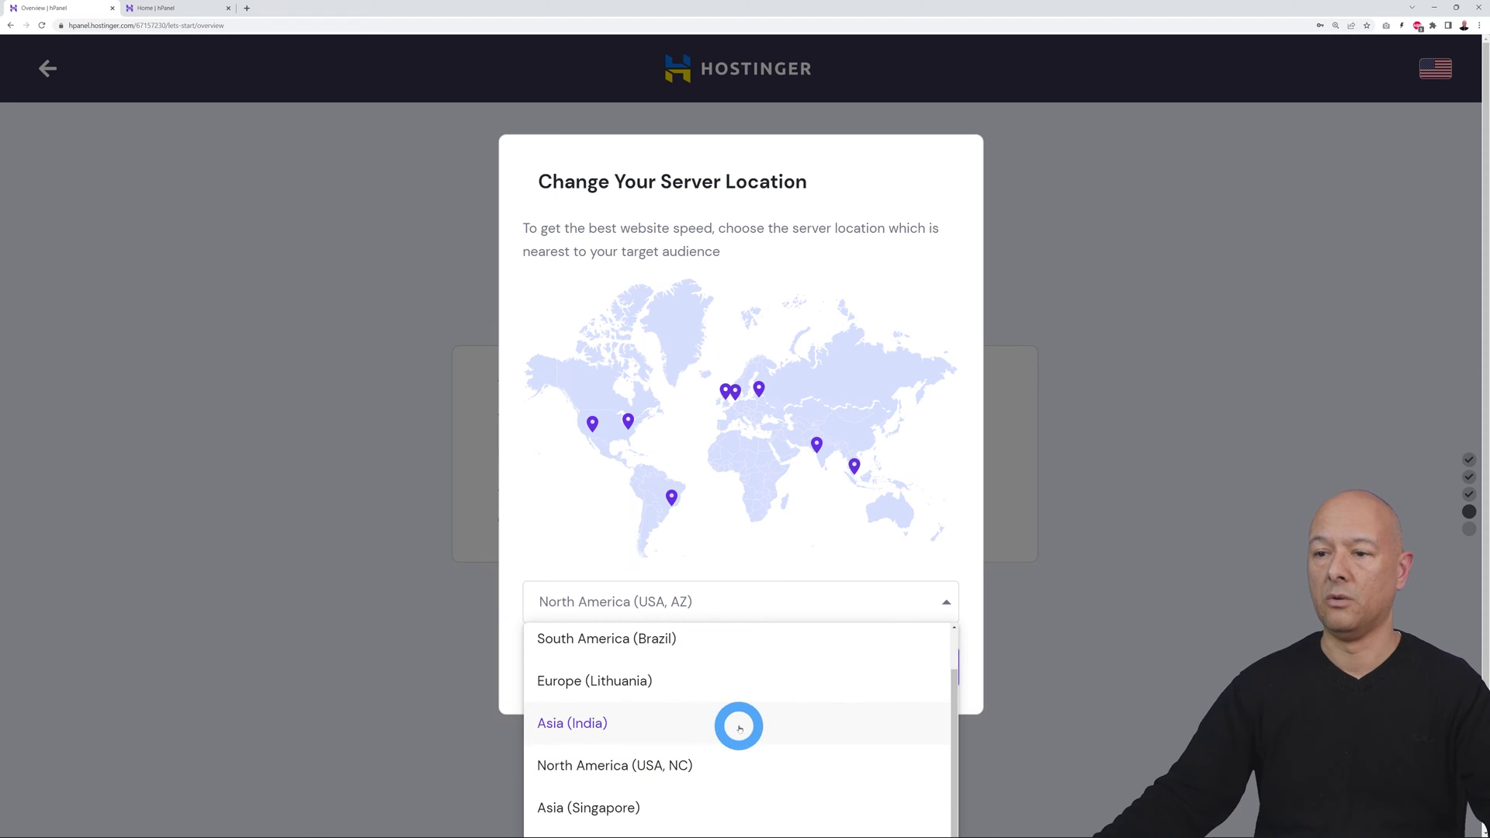
scroll(764, 724, "up", 1)
scroll(764, 724, "down", 1)
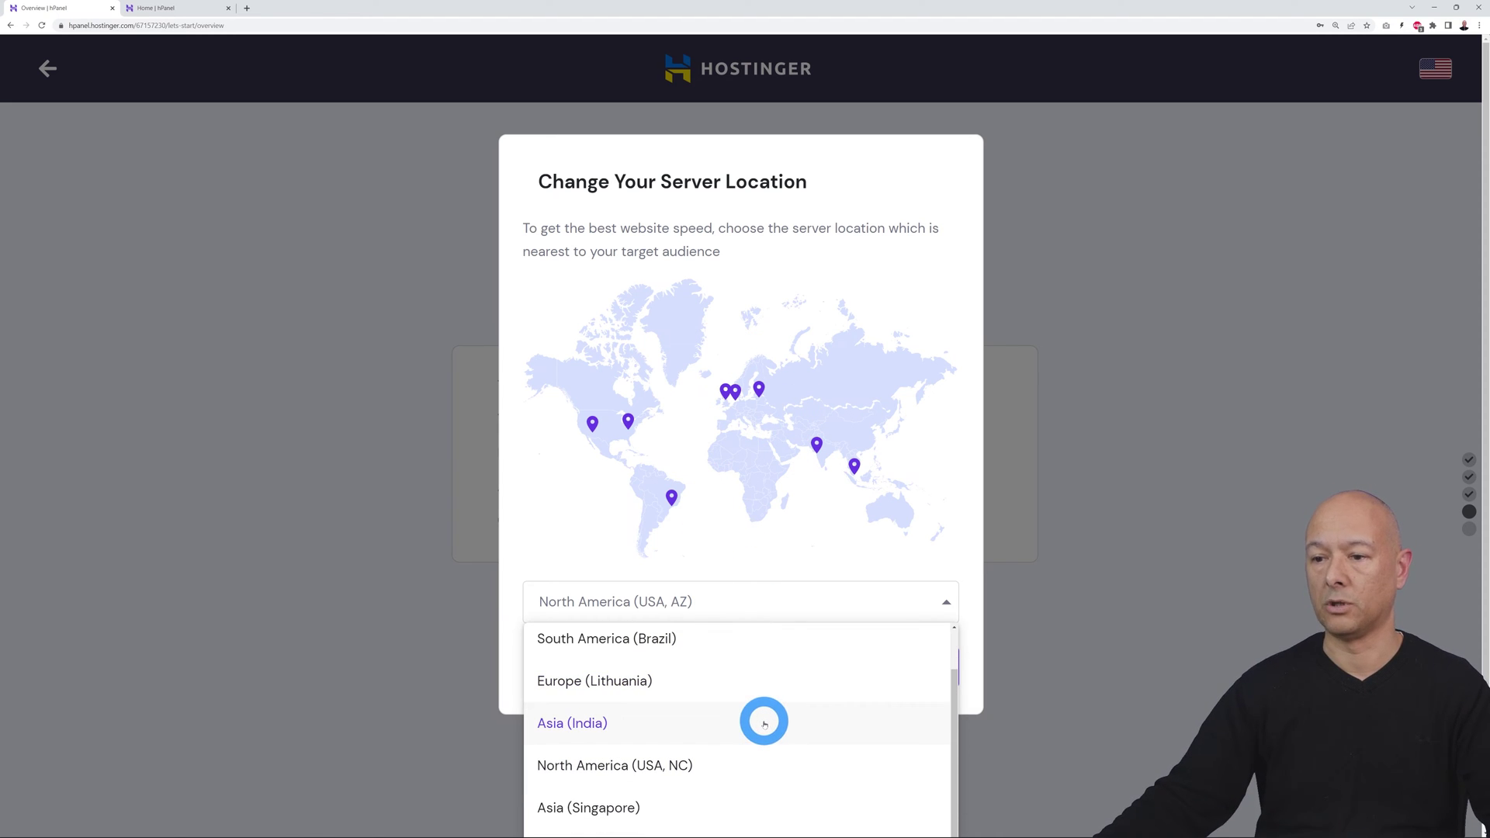
scroll(865, 715, "up", 1)
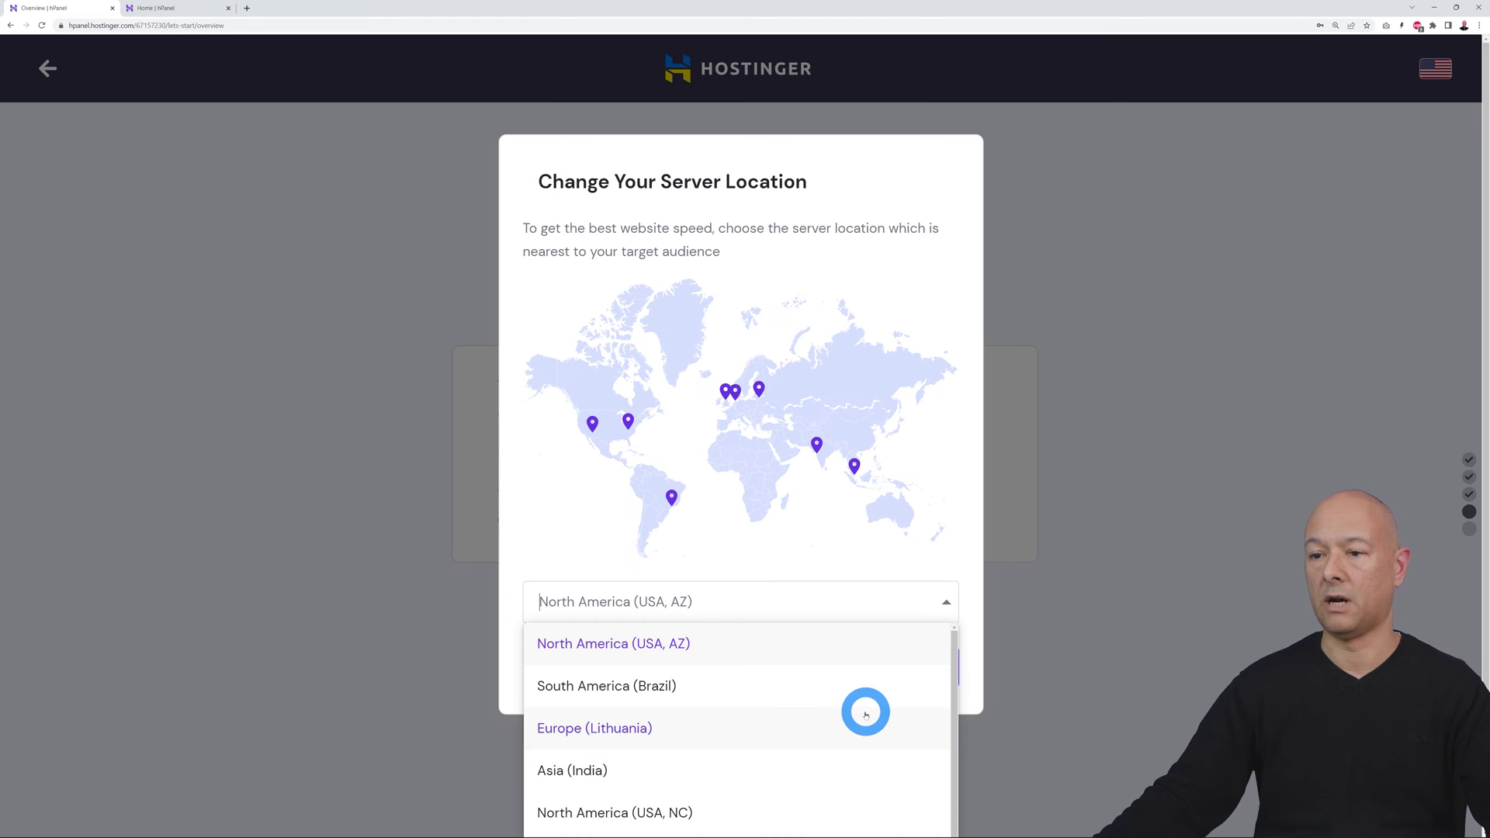
left_click(610, 729)
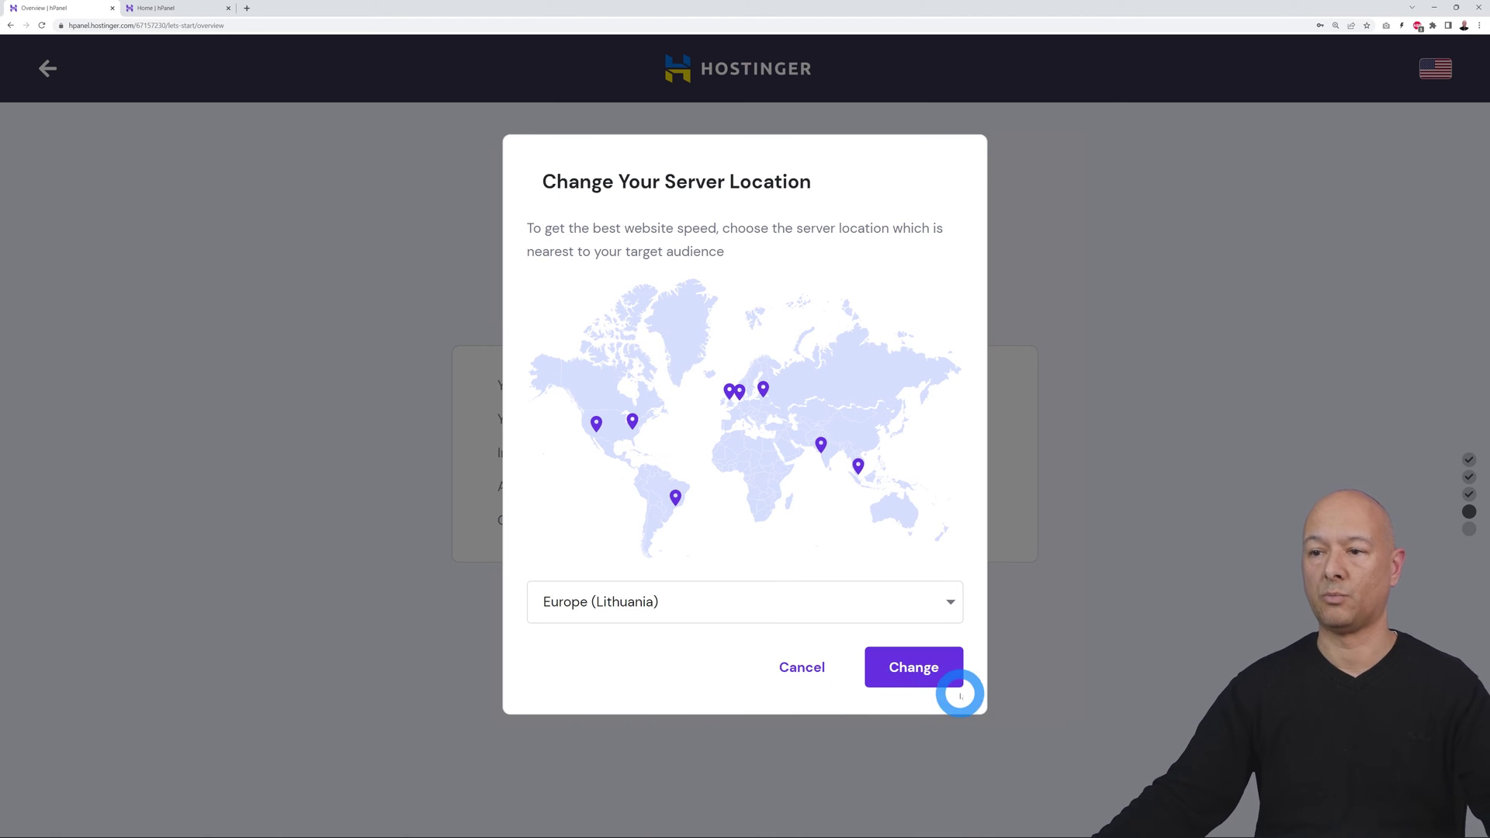
left_click(912, 672)
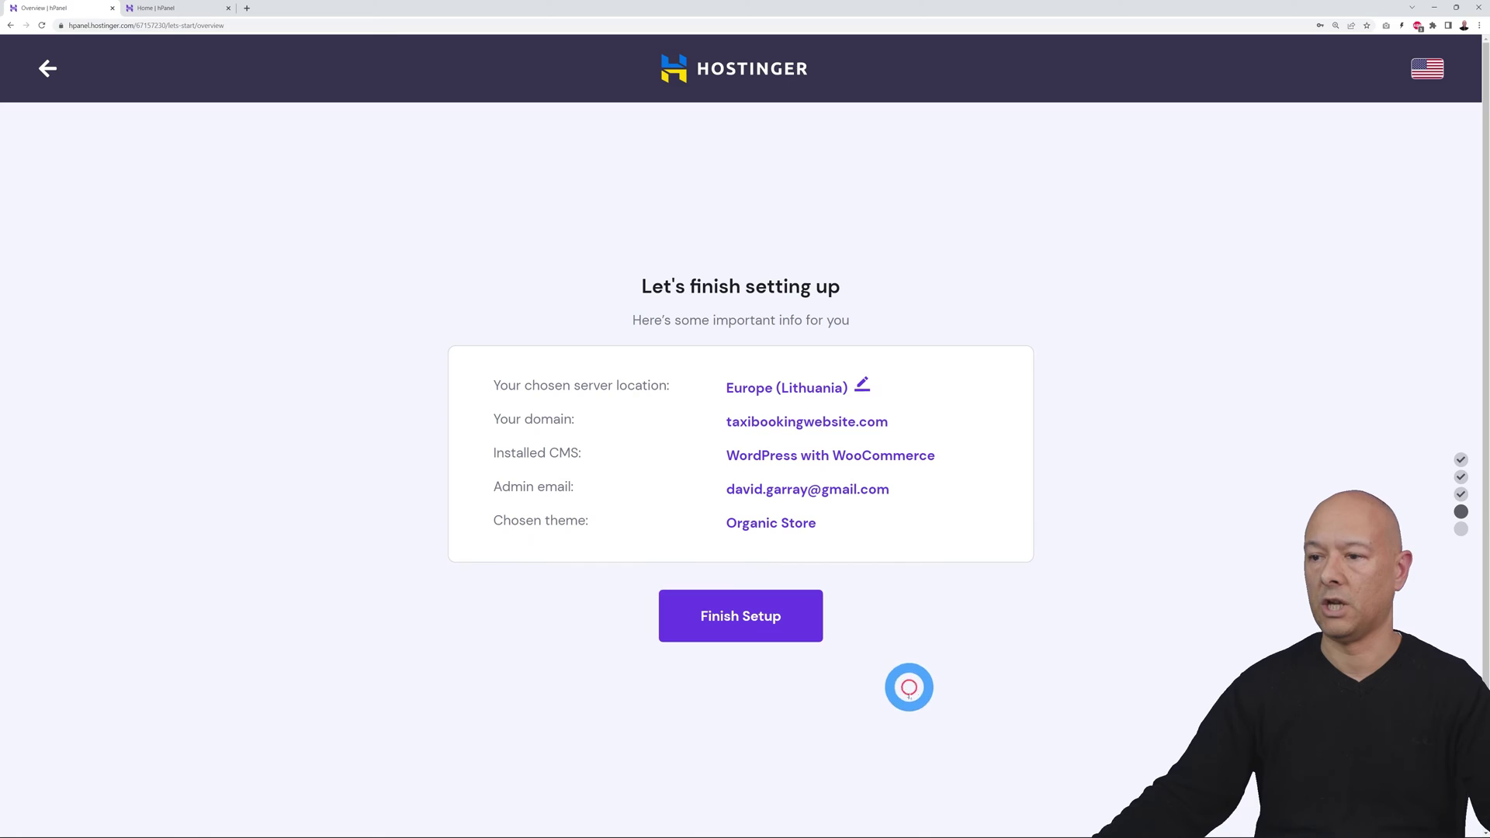
left_click(744, 617)
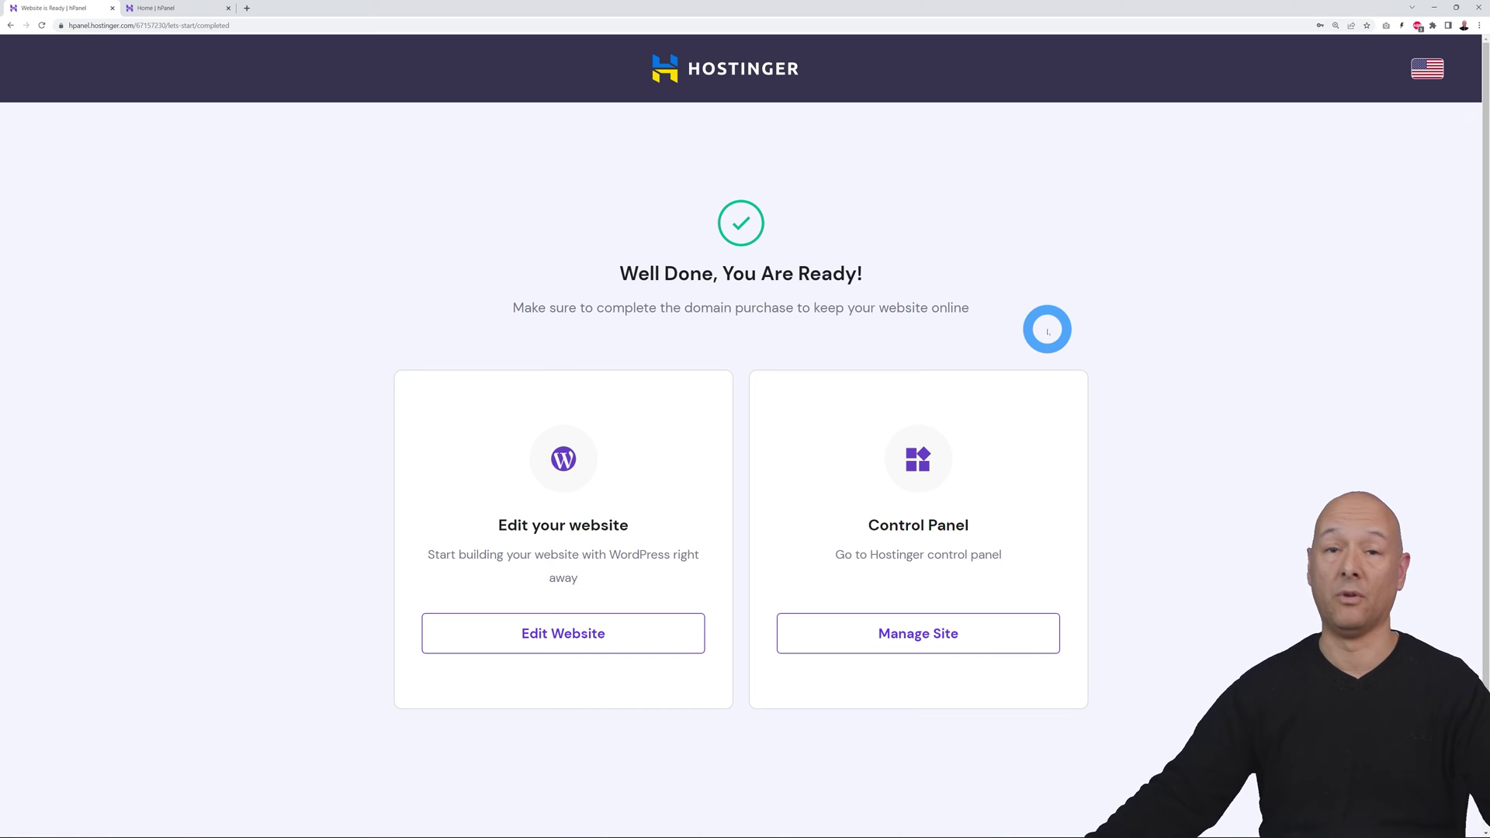
Step: Close the extra hPanel tab and open taxibookingwebsite.com's dashboard with Emails expanded
left_click(788, 625)
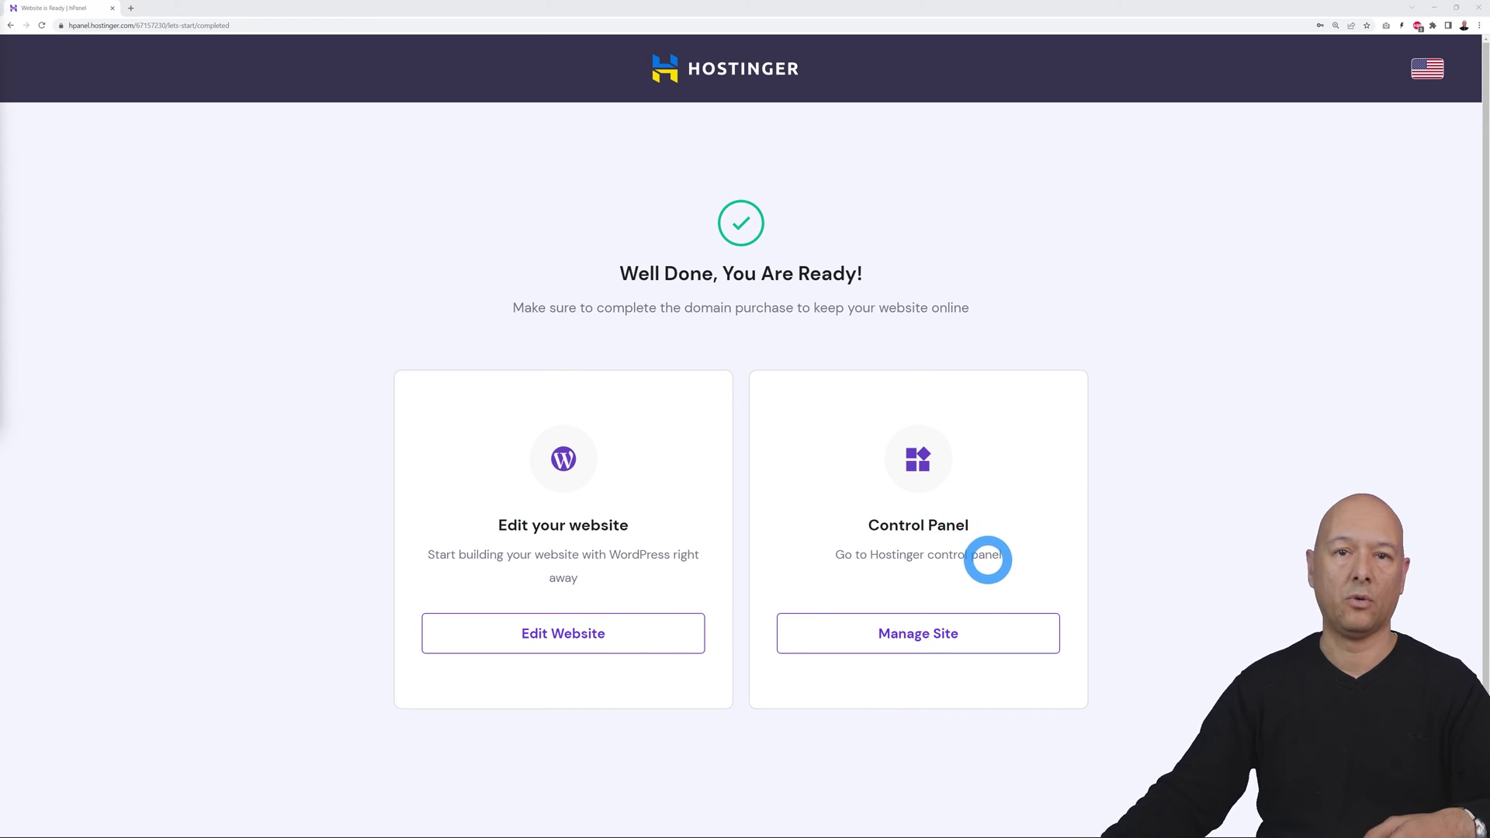
left_click(961, 637)
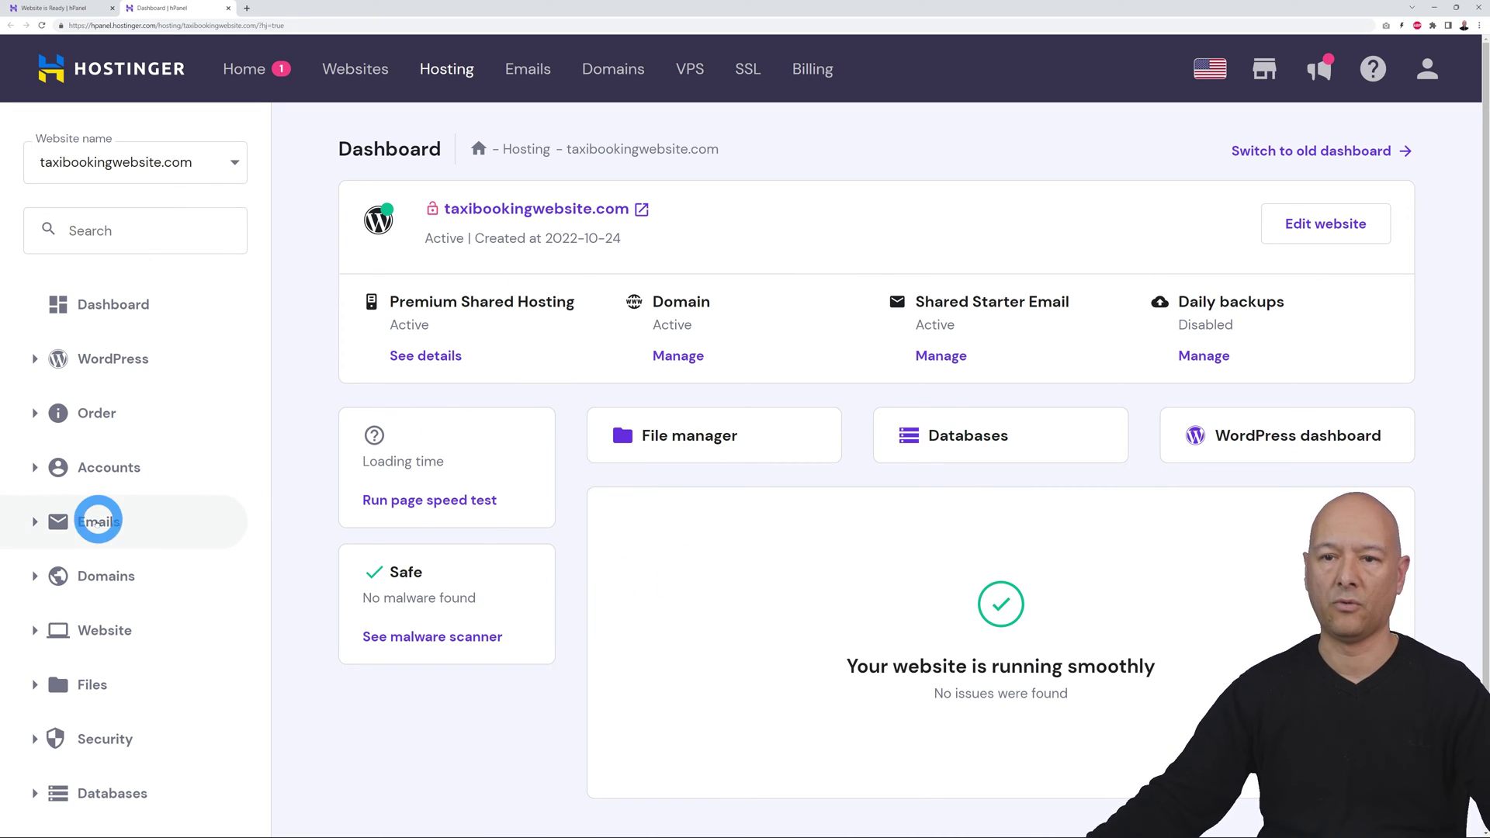
left_click(35, 520)
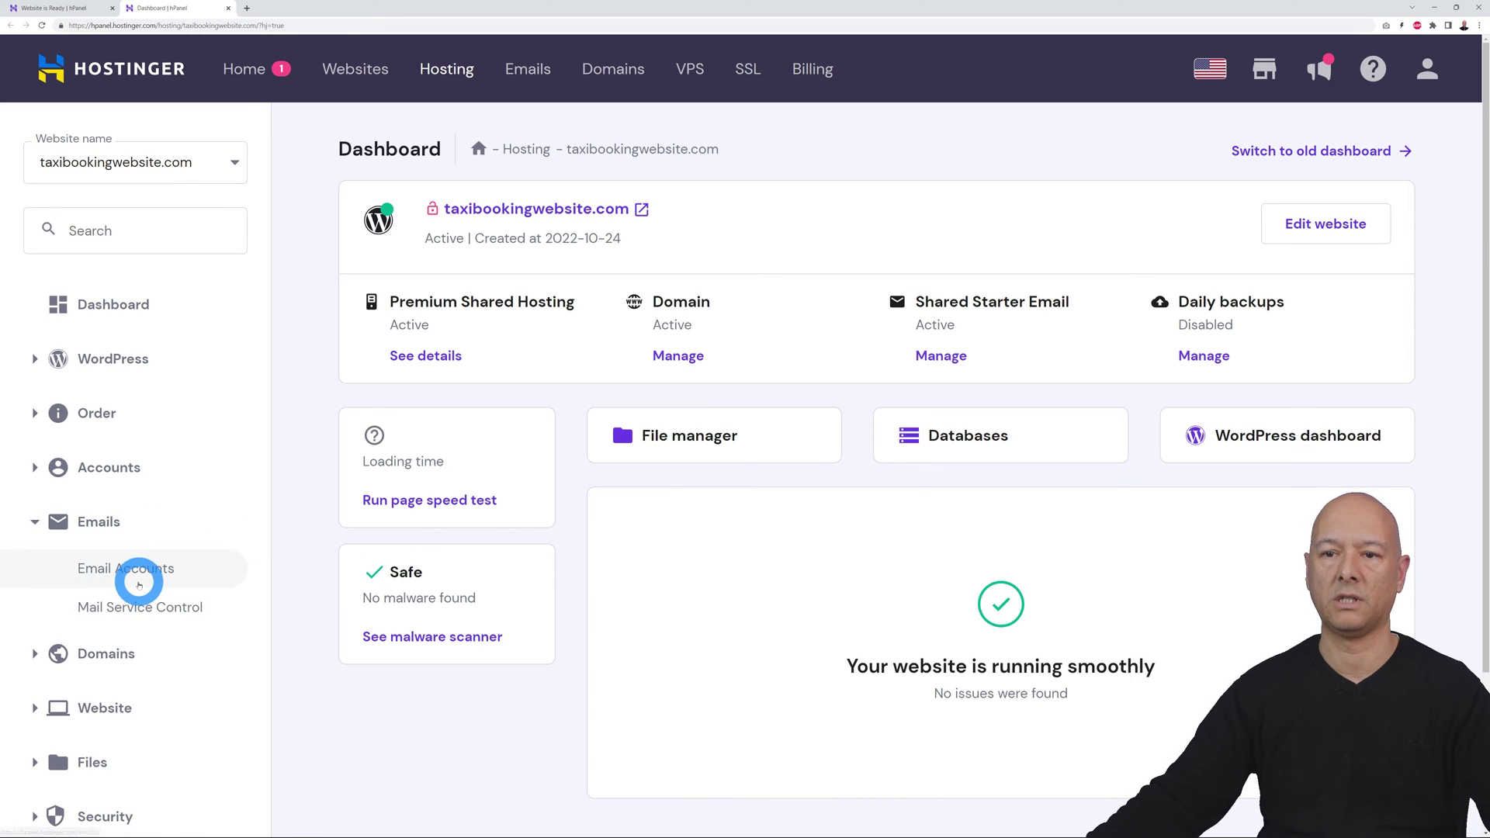
Step: Create an 'info' email account for taxibookingwebsite.com, then go to the Websites list
left_click(139, 572)
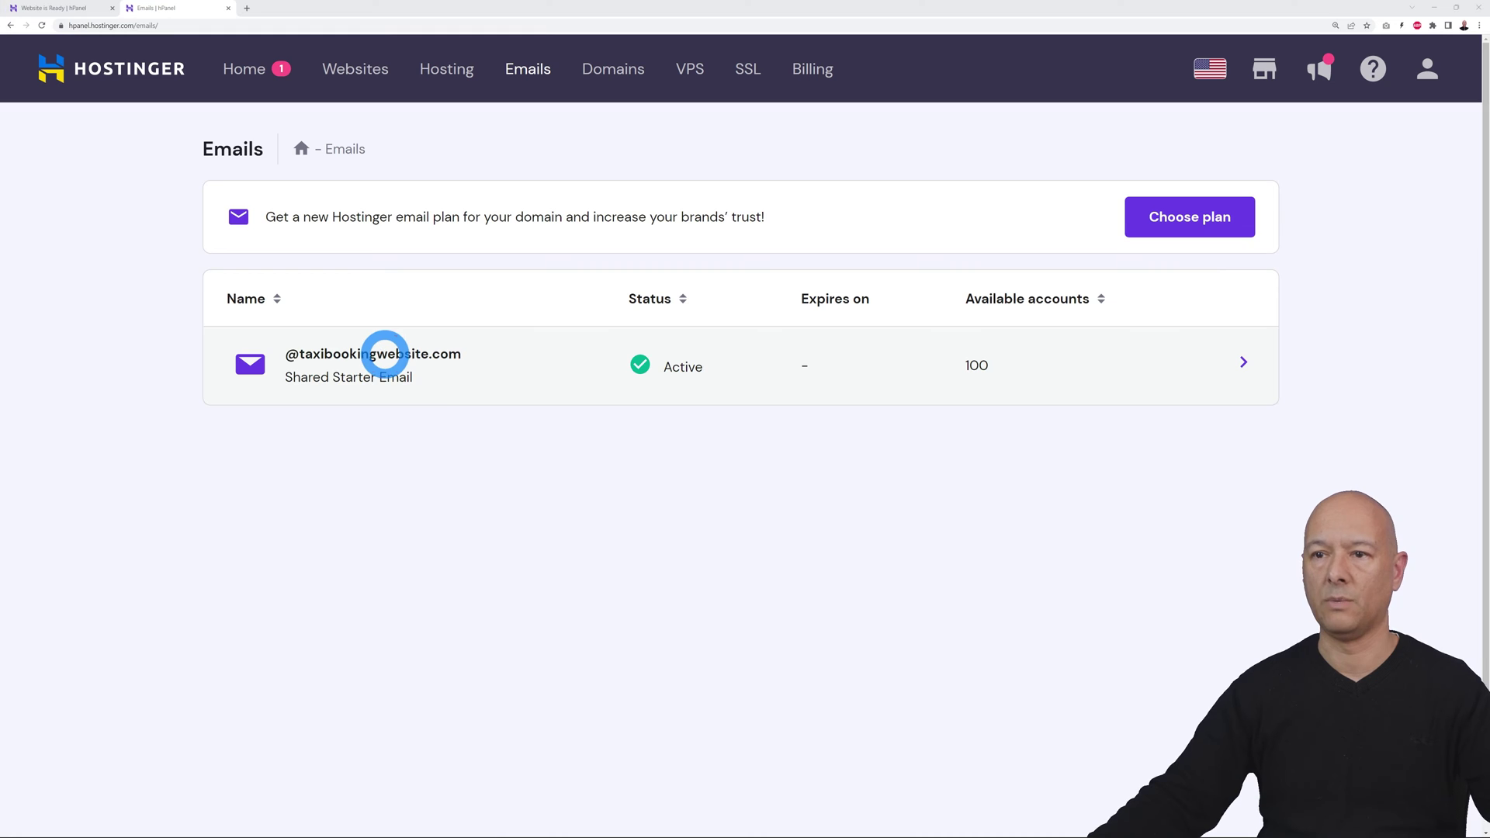
left_click(433, 382)
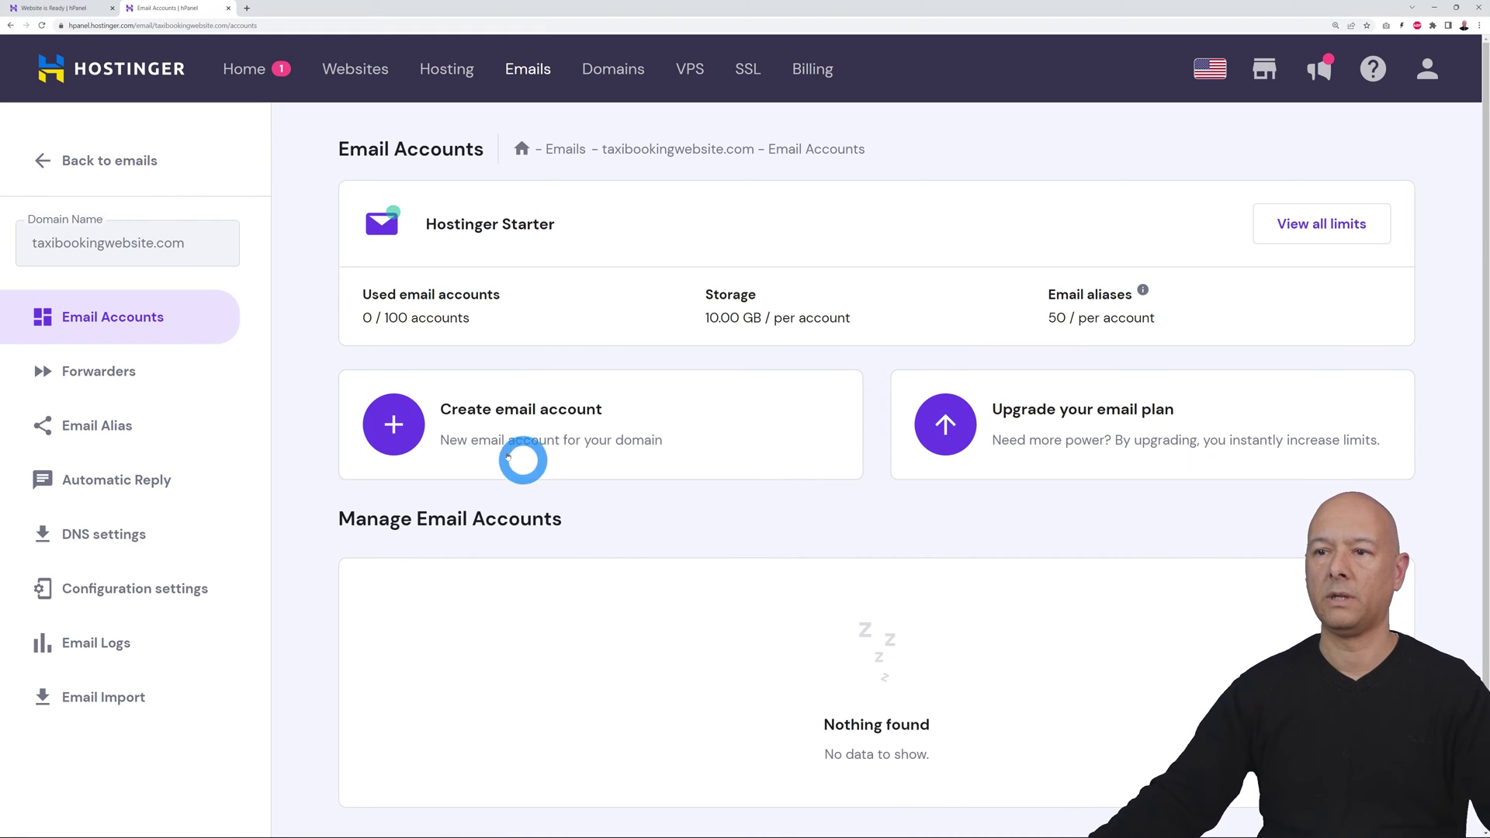
left_click(394, 423)
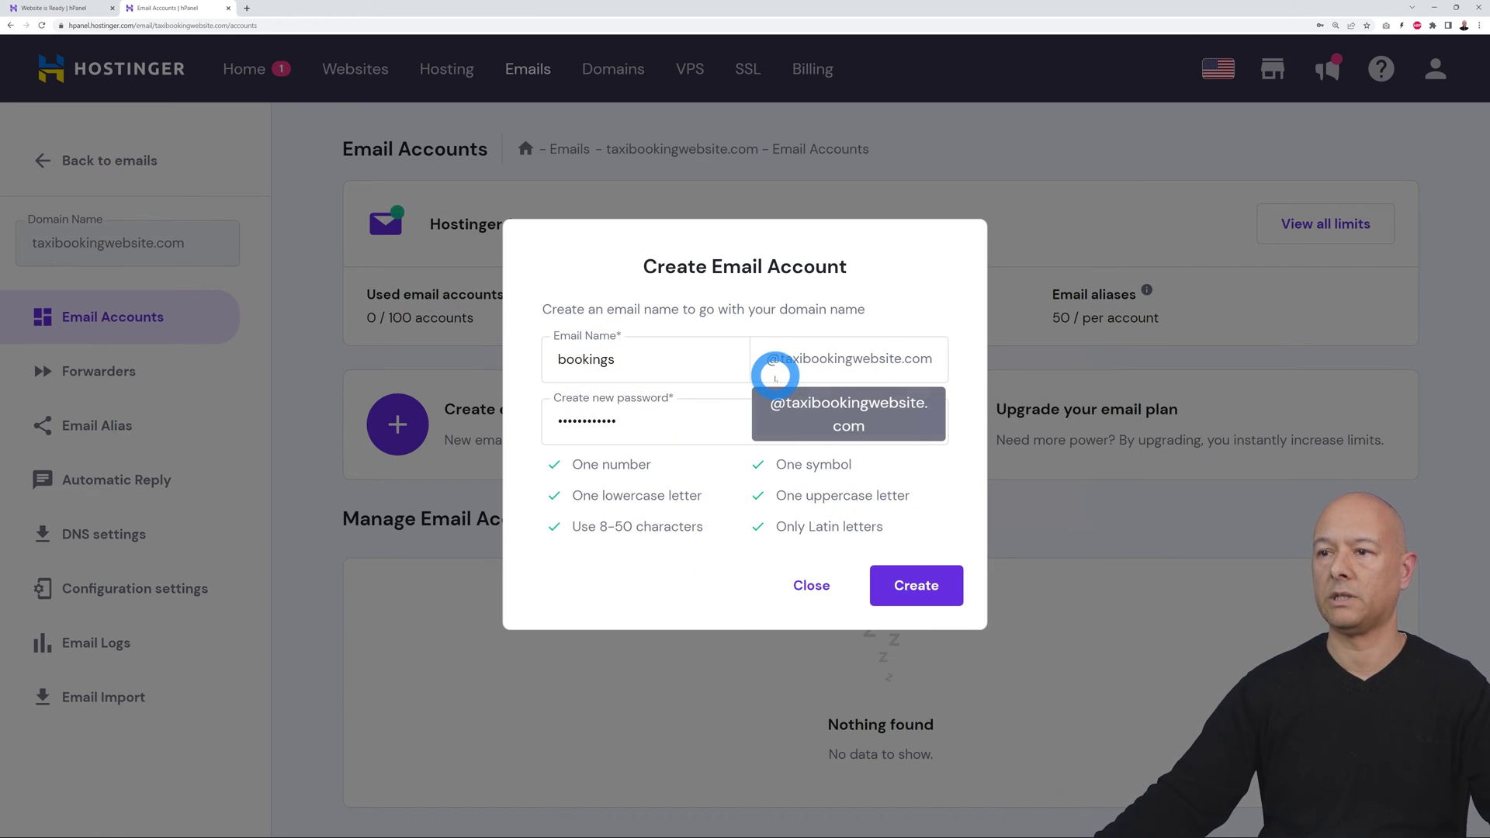
left_click_drag(652, 359, 552, 360)
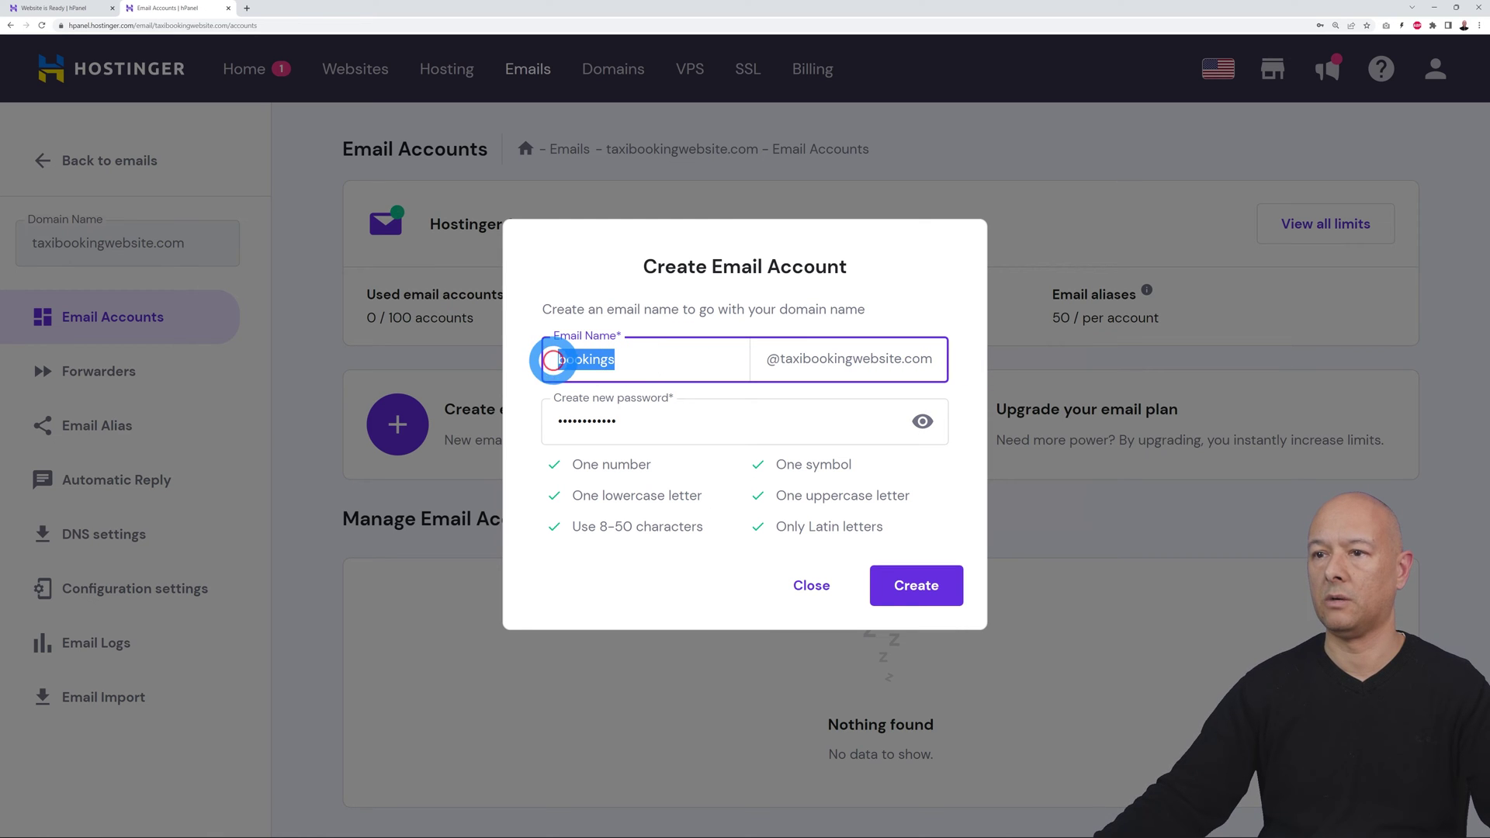
type("info")
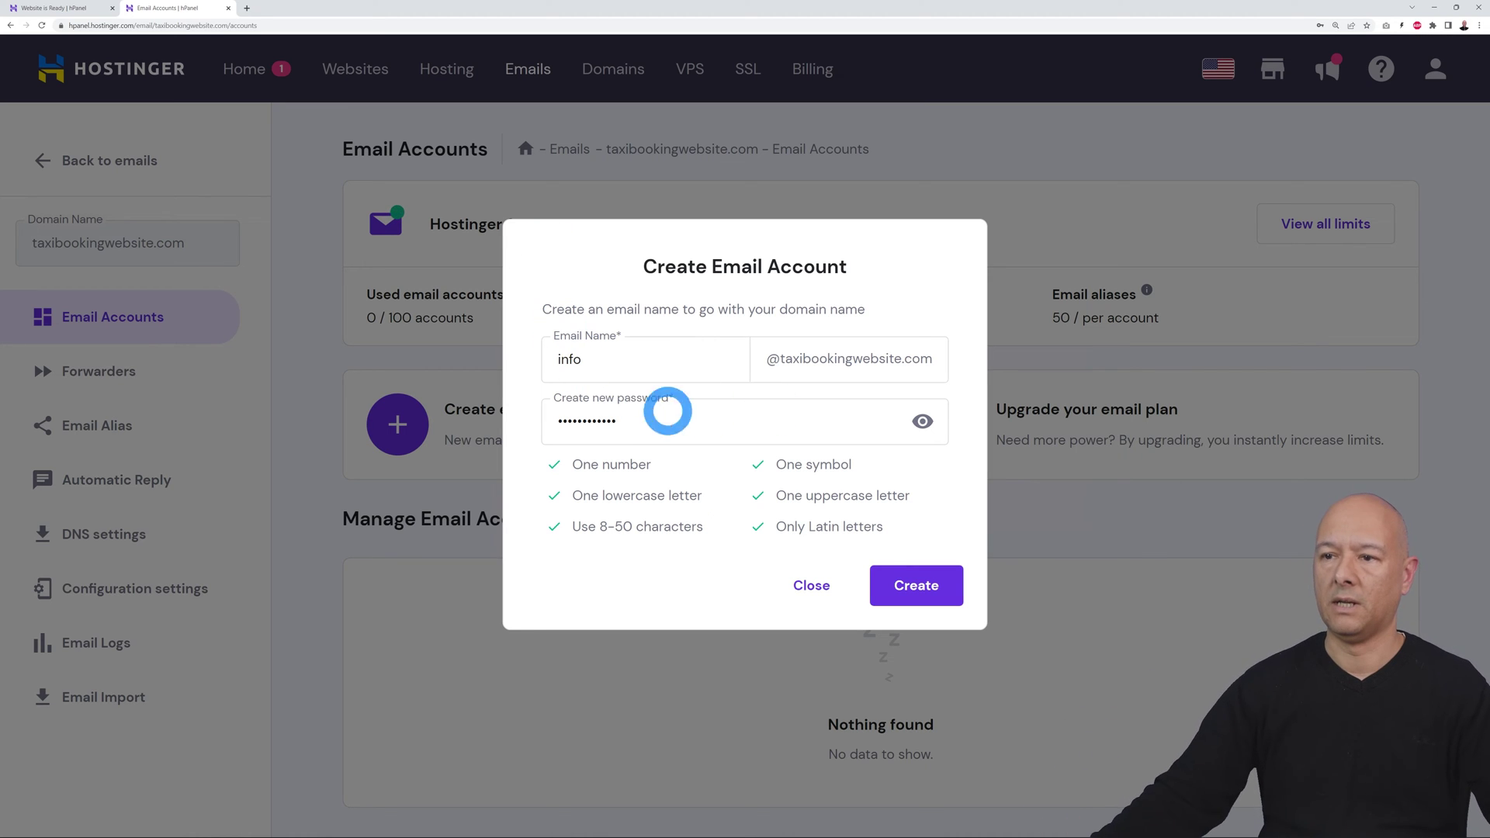
left_click(911, 595)
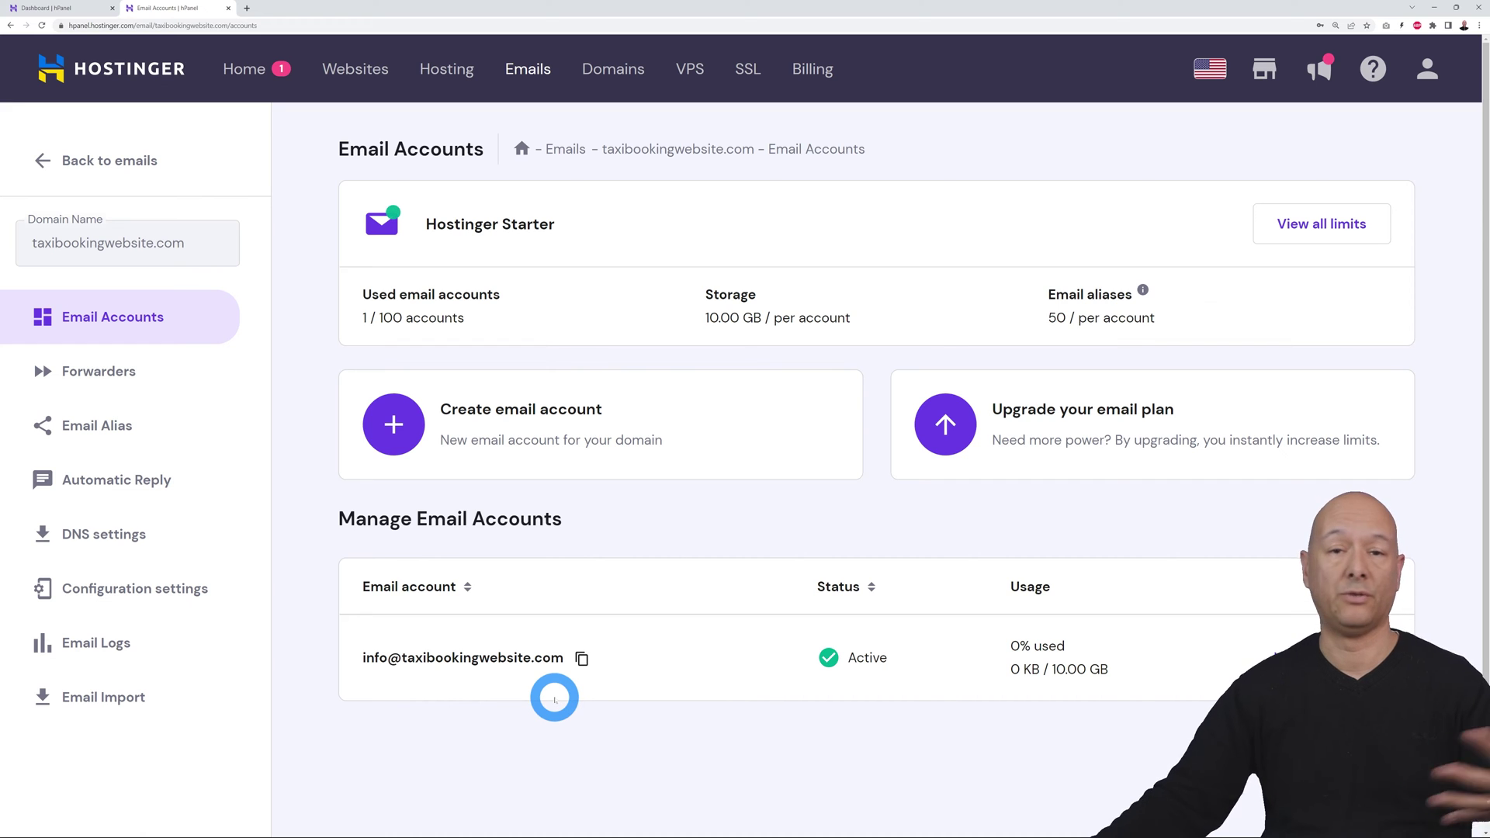
left_click(367, 78)
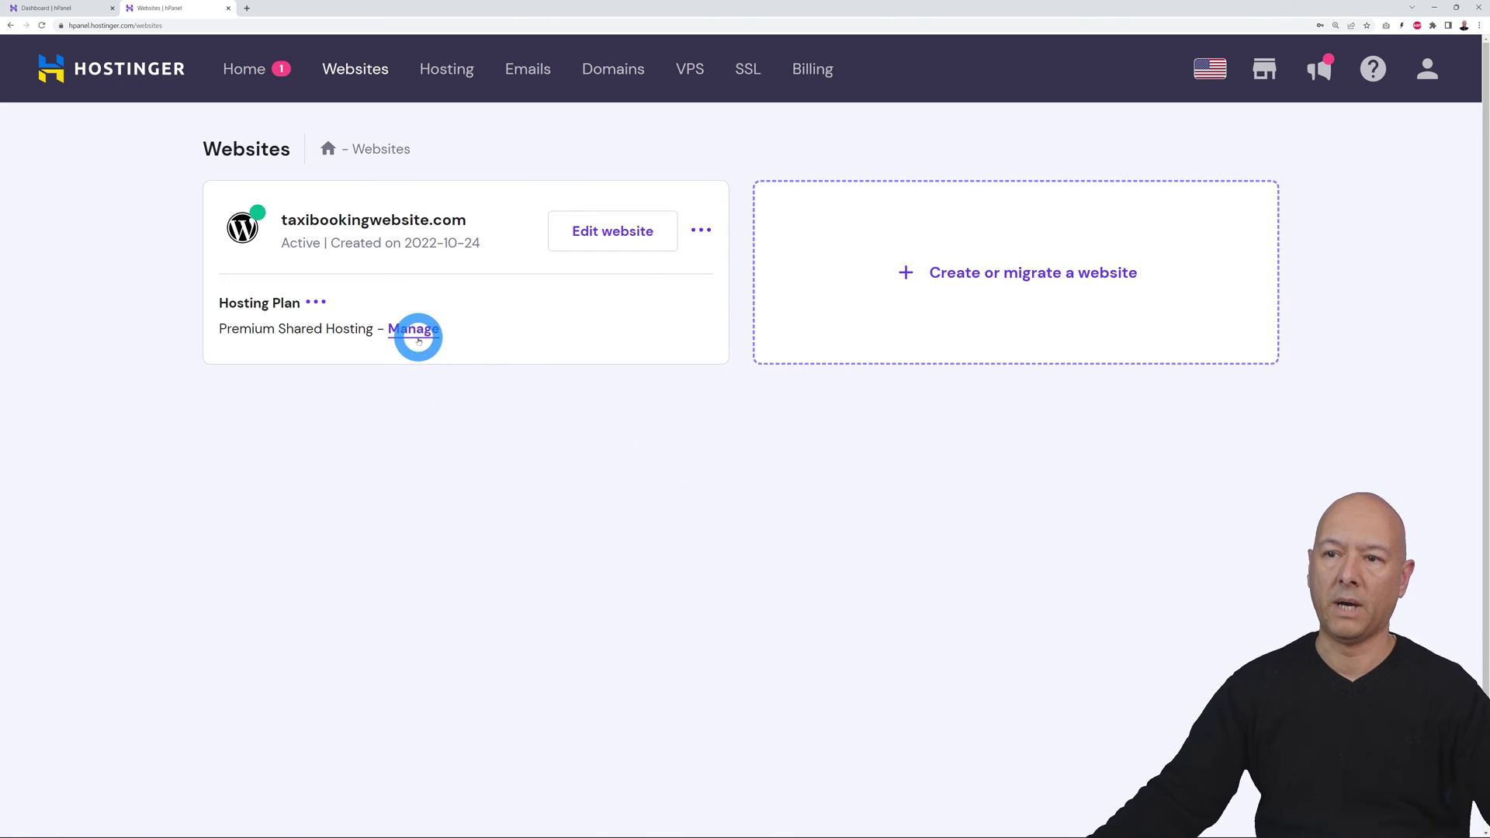
Step: Deactivate all nine preinstalled plugins from the Installed Plugins list
left_click(621, 239)
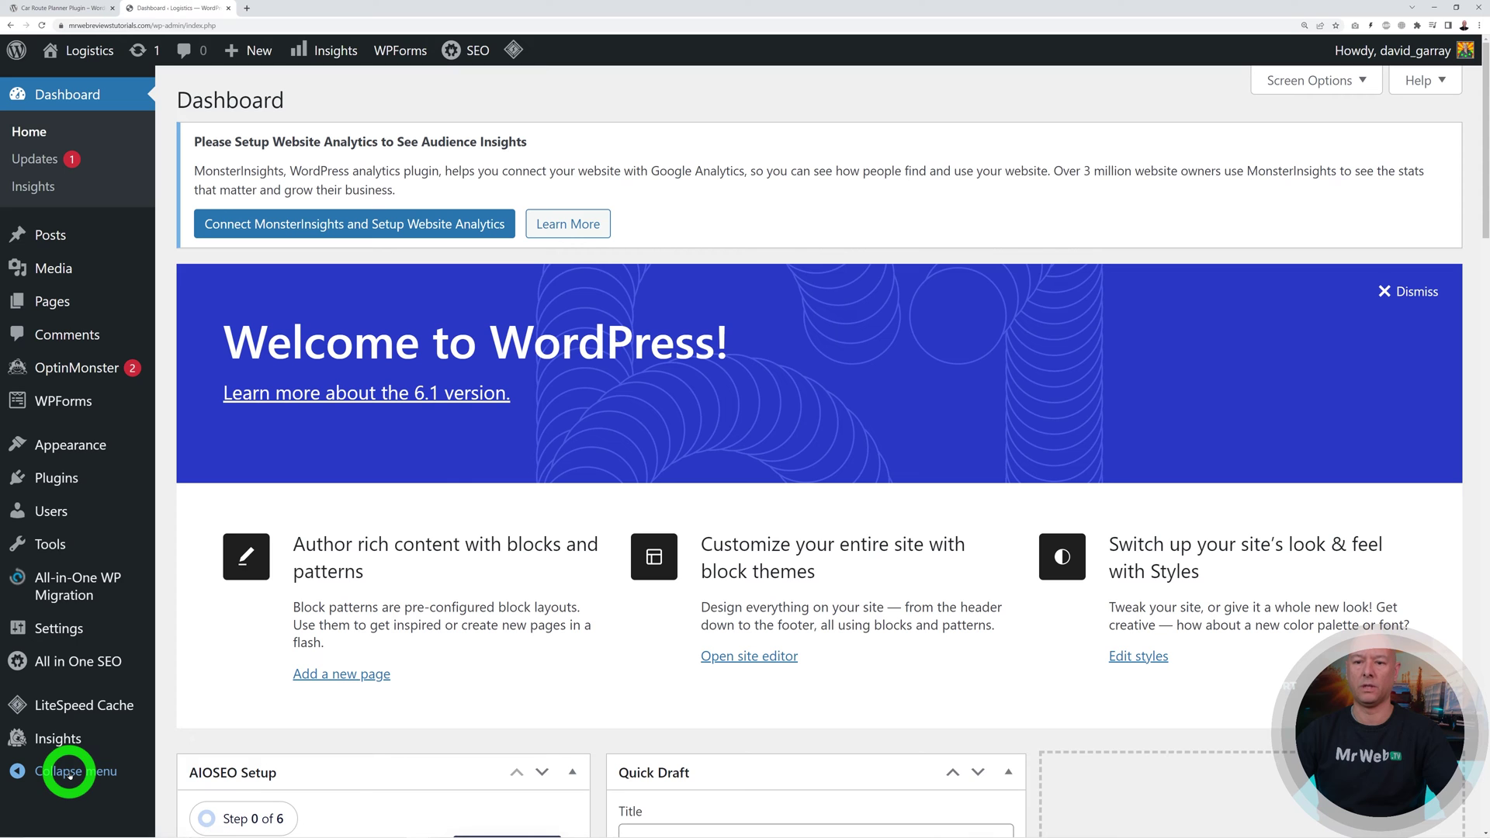
left_click(59, 483)
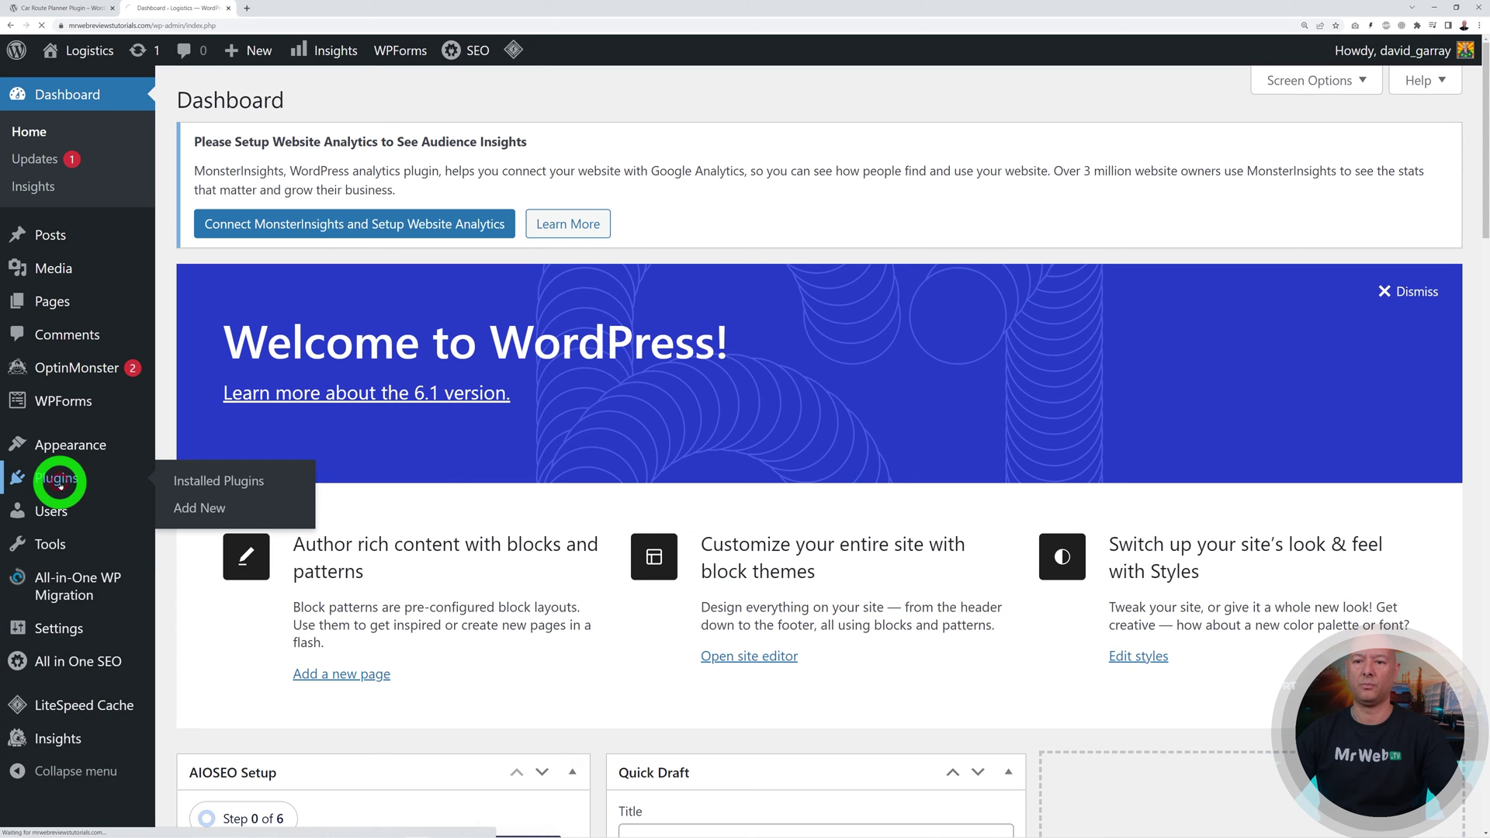
scroll(516, 506, "down", 1)
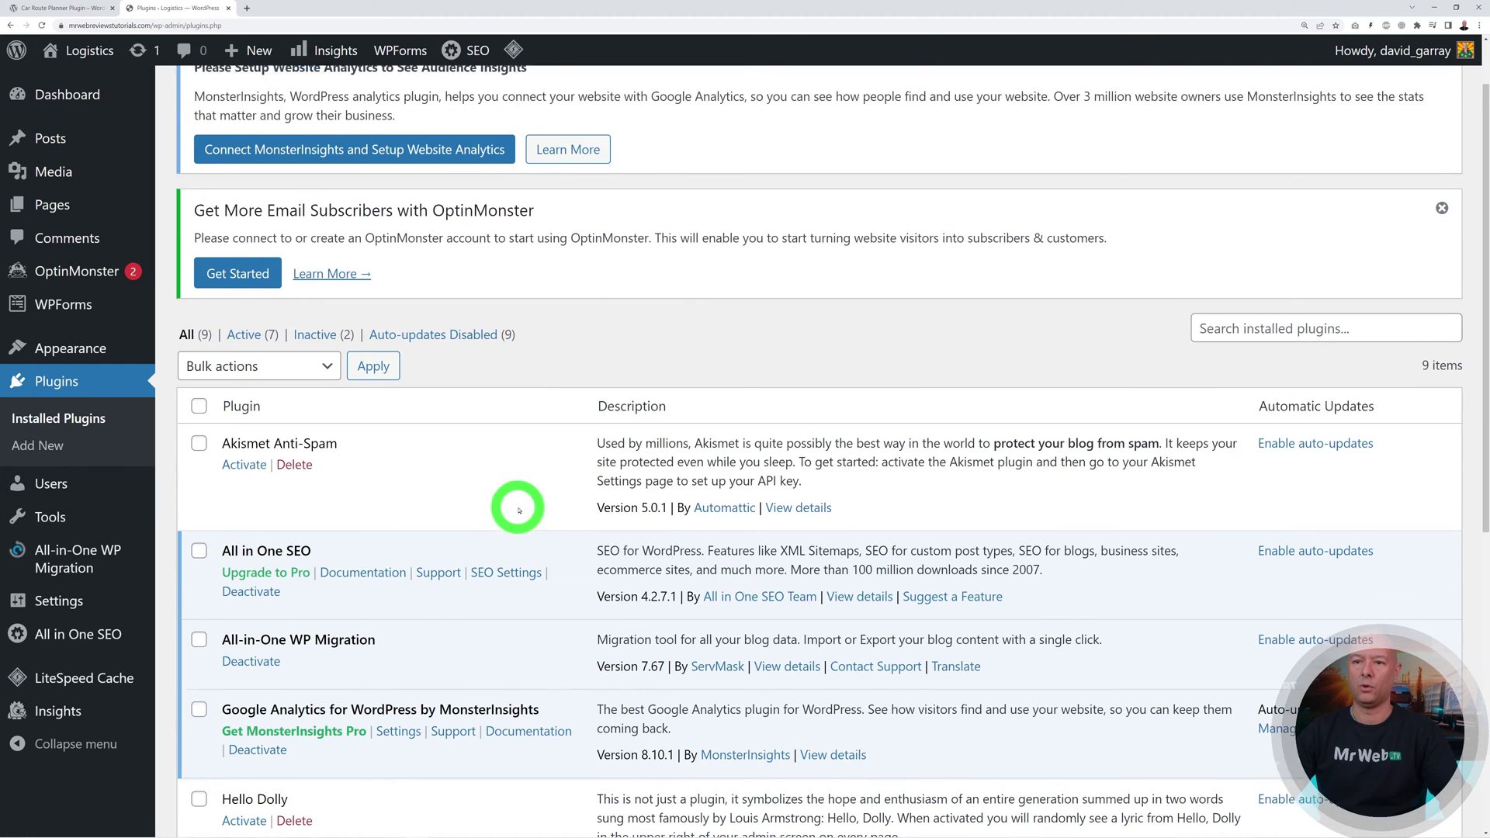
left_click(200, 384)
left_click(327, 344)
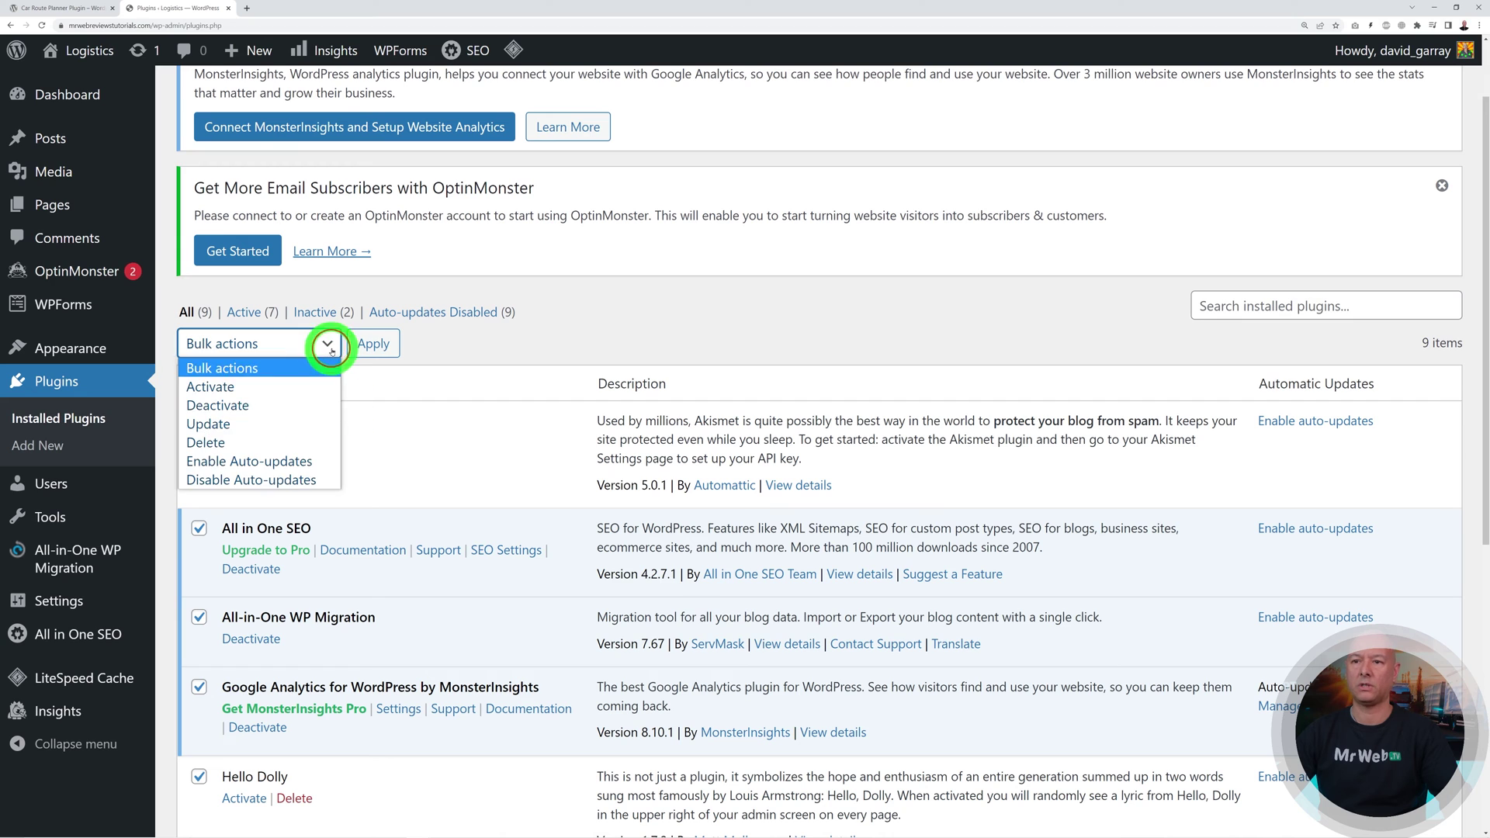
left_click(301, 406)
left_click(370, 343)
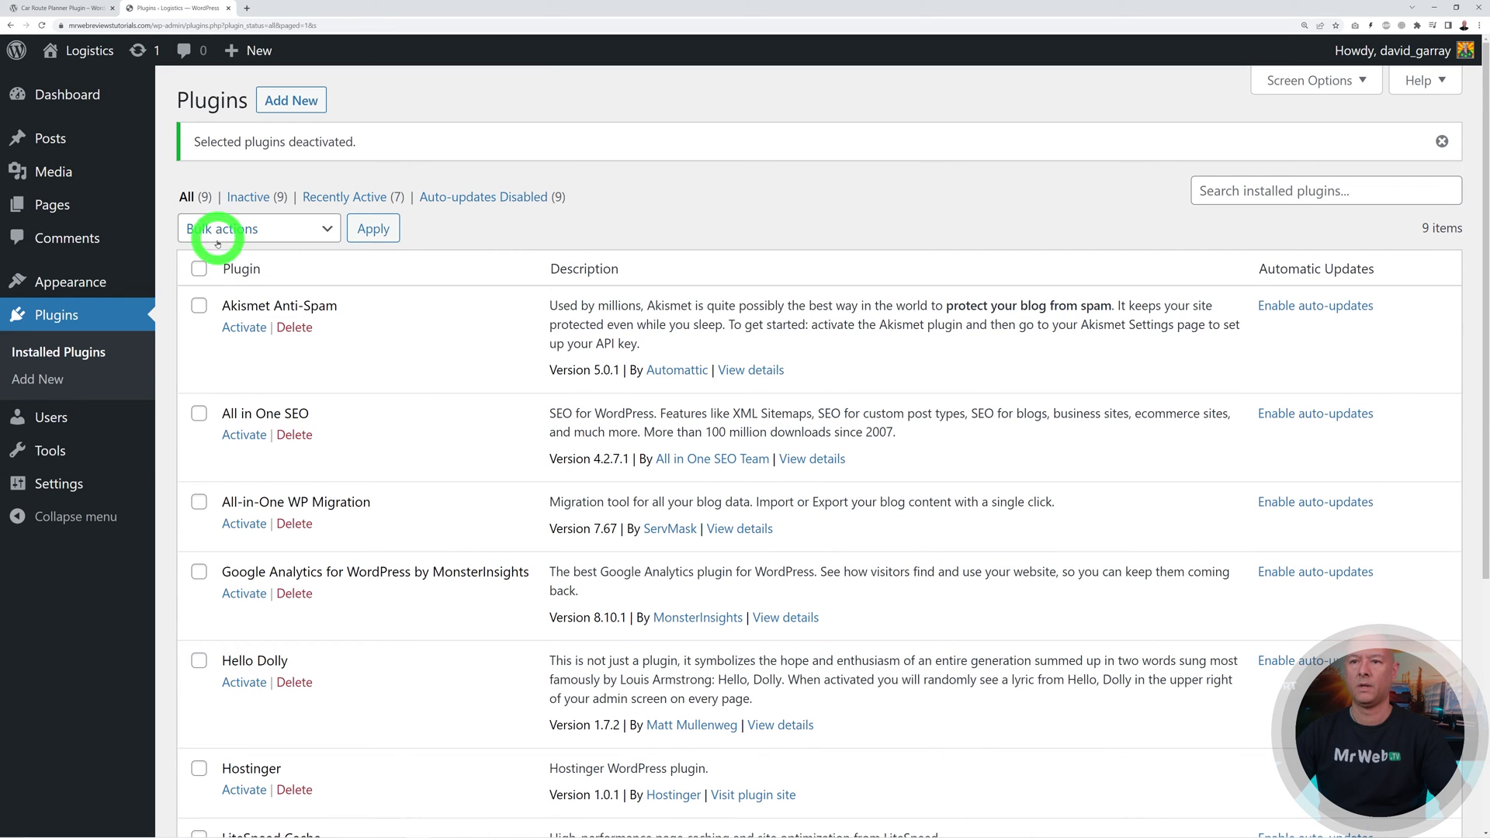
Step: Bulk-delete all the deactivated plugins and confirm the deletion
left_click(199, 268)
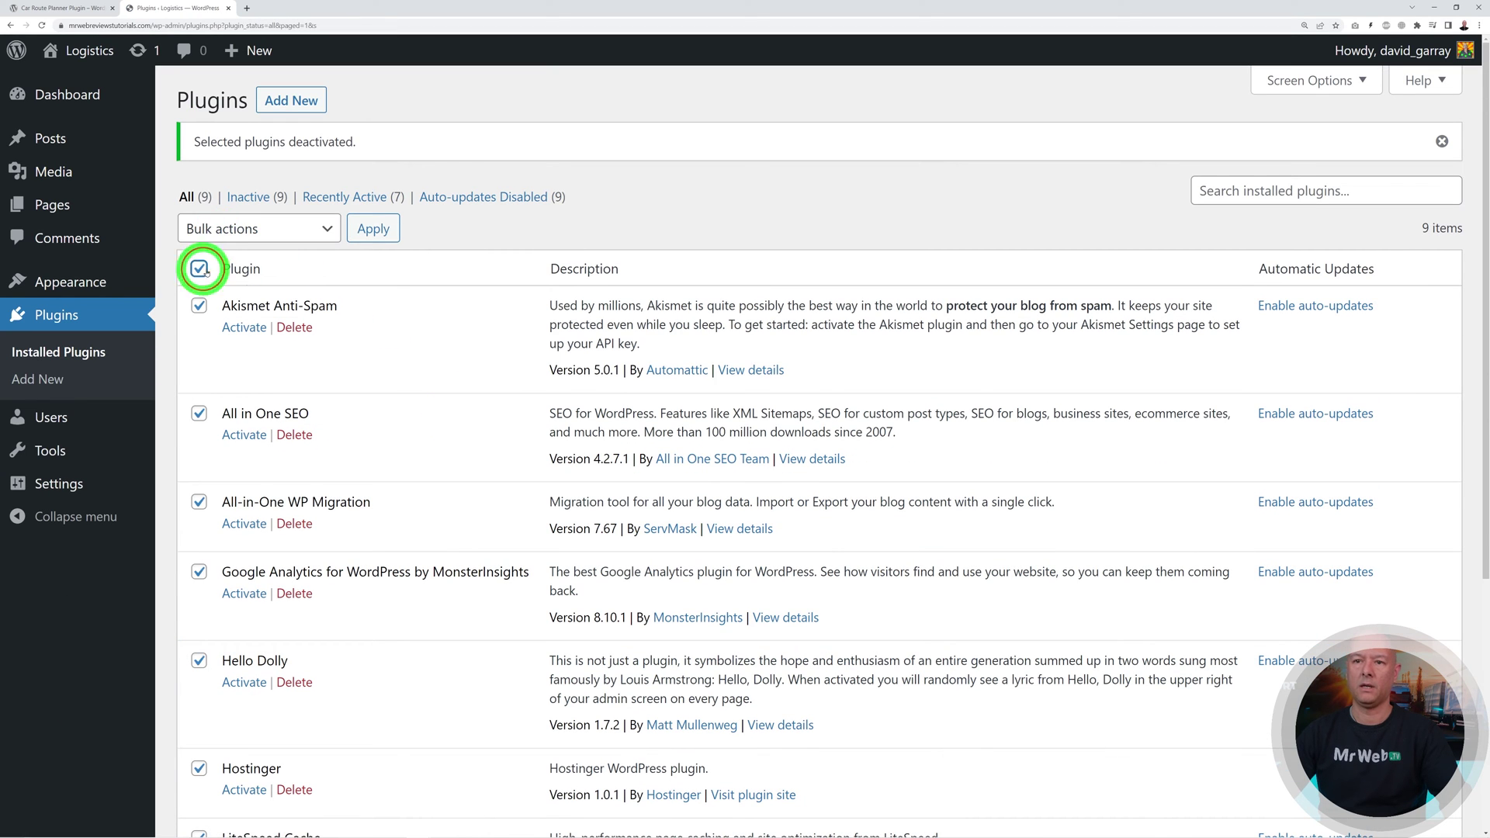
left_click(314, 228)
left_click(286, 326)
left_click(375, 233)
left_click(793, 85)
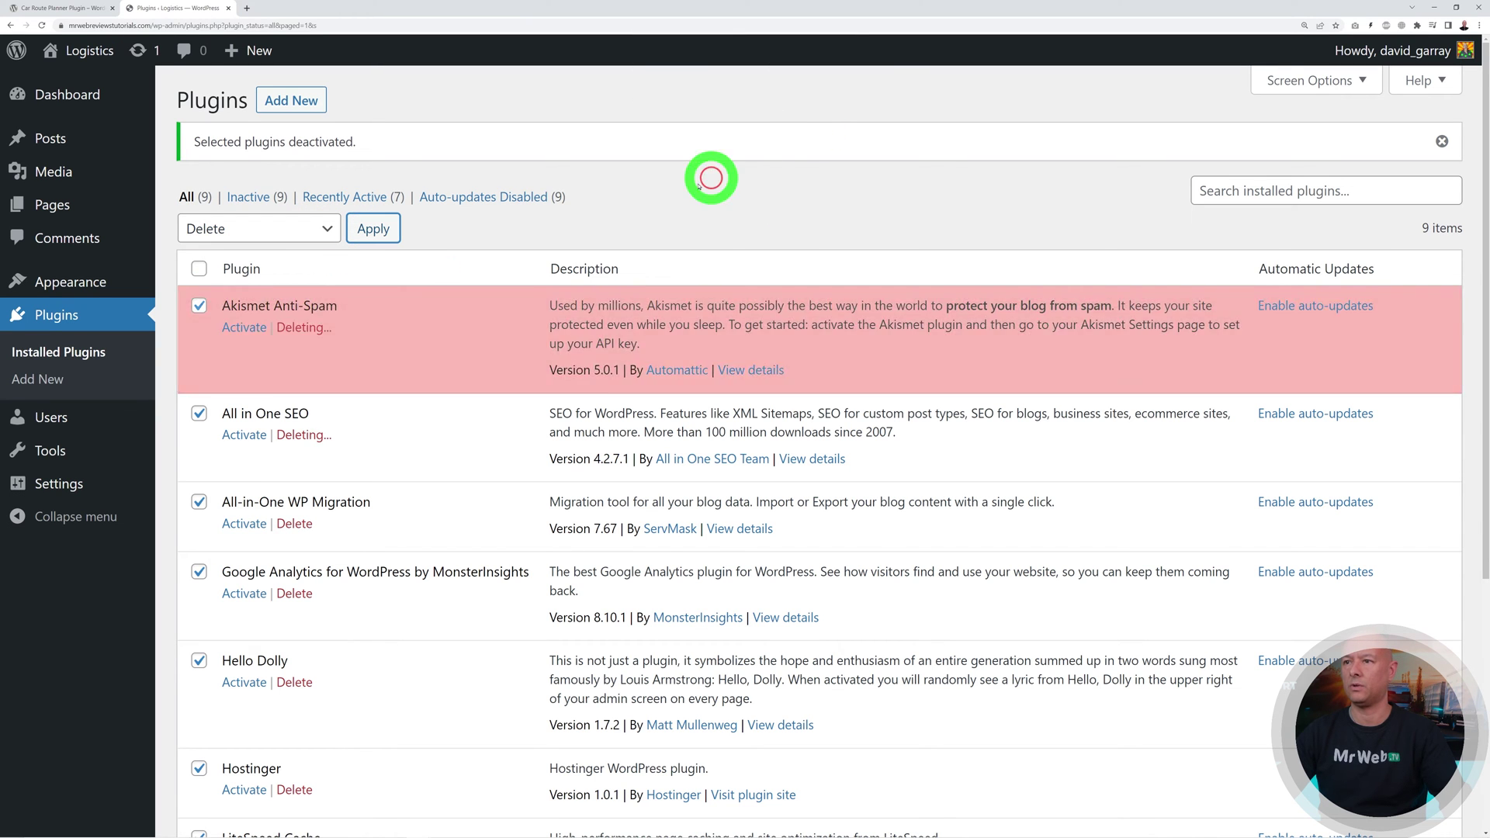
left_click(87, 94)
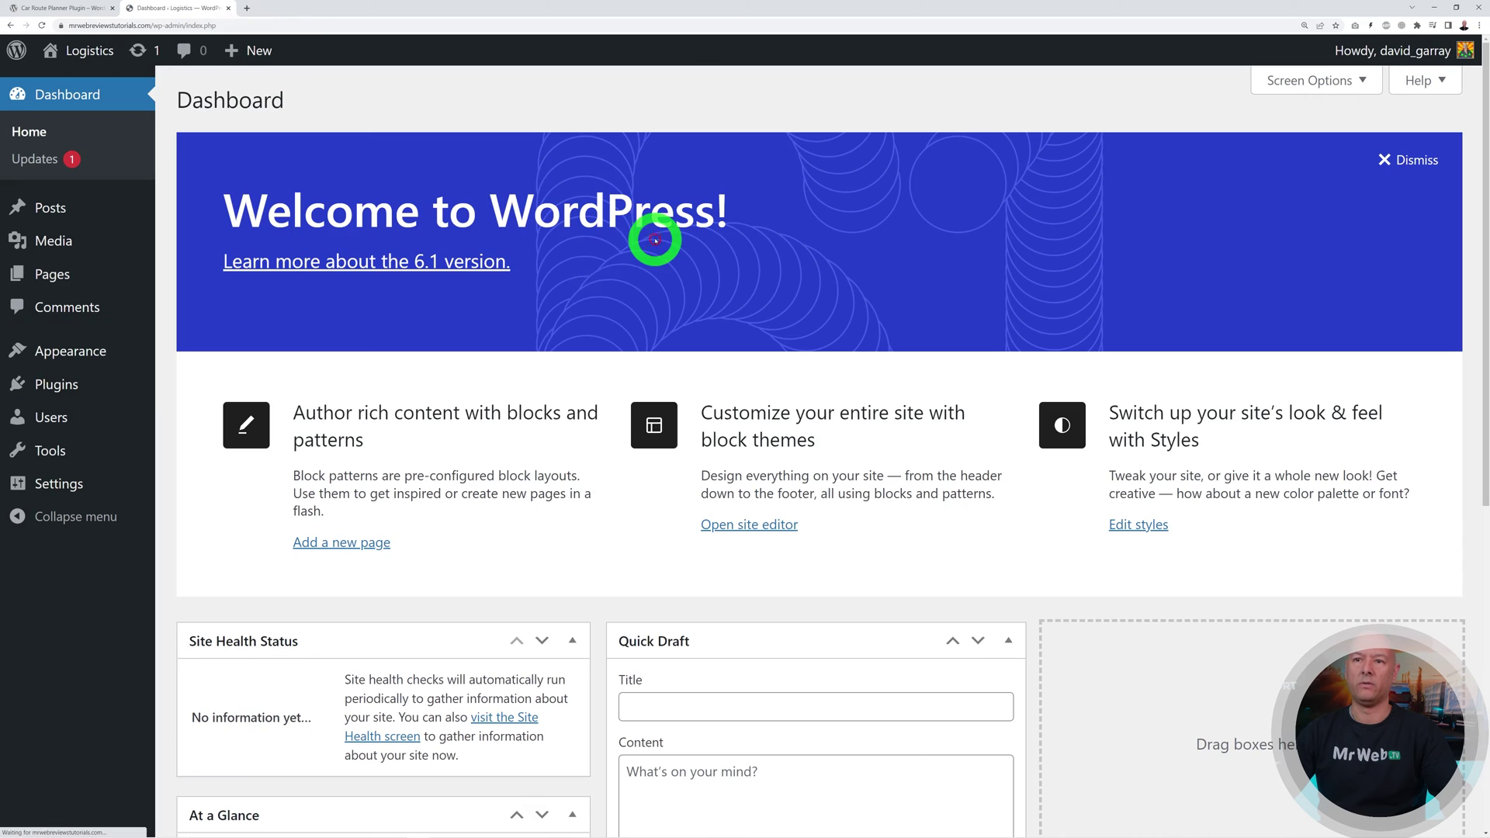
Step: Dismiss the Welcome to WordPress banner and open the live site in a new tab
left_click(1412, 161)
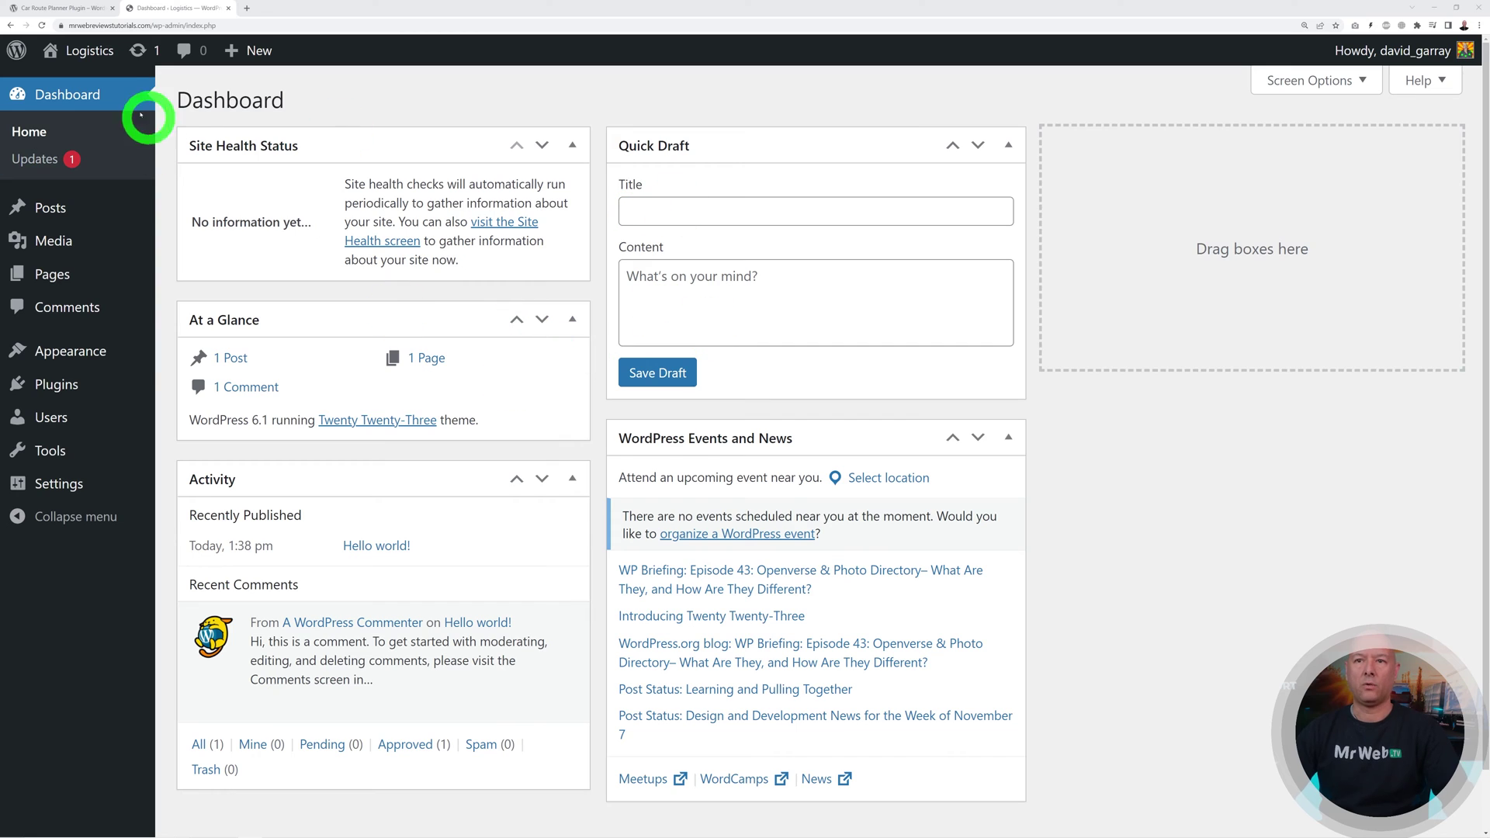
mouse_move(89, 52)
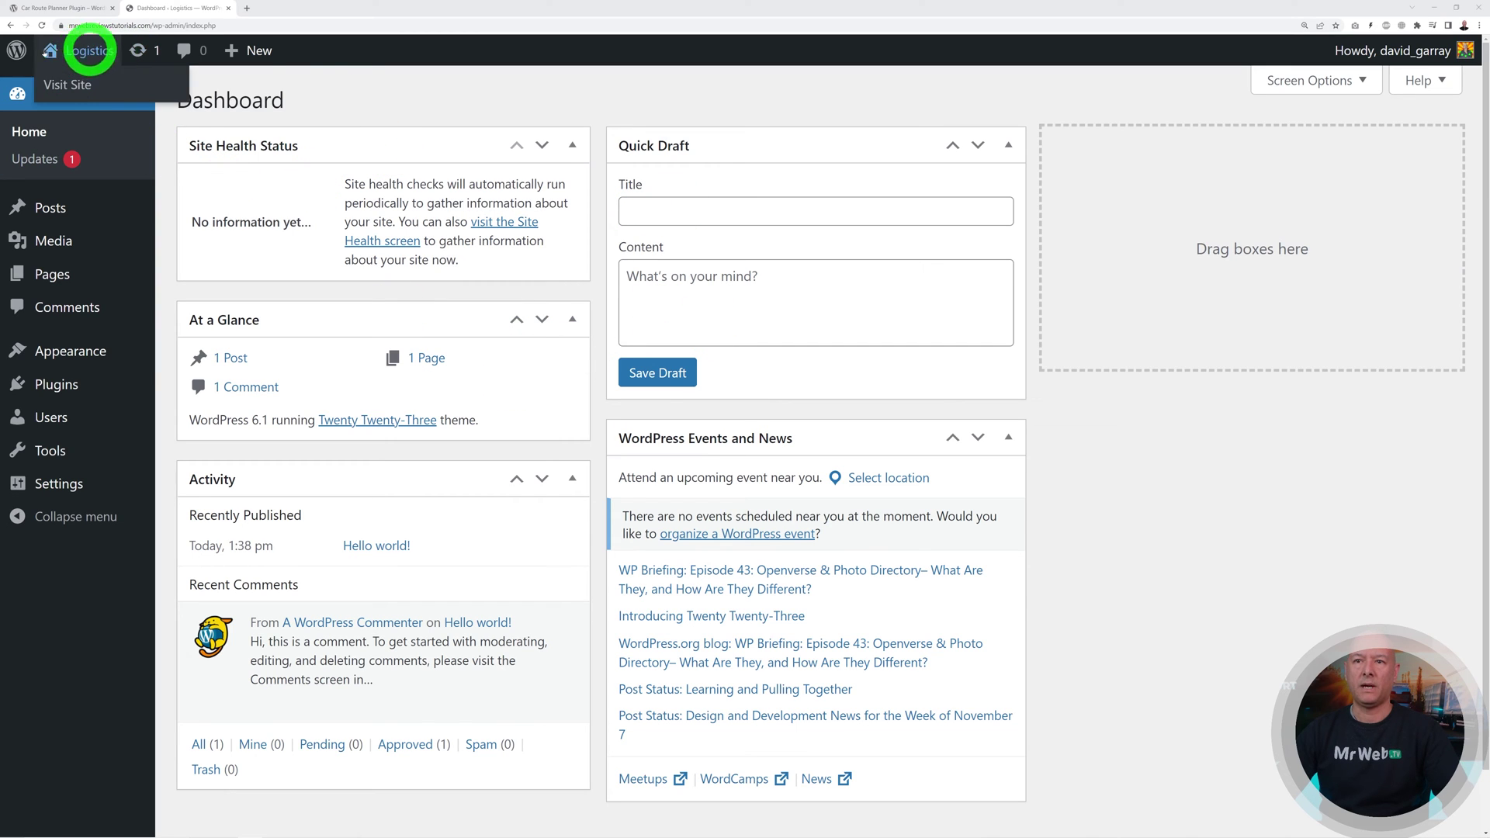
right_click(73, 87)
left_click(108, 77)
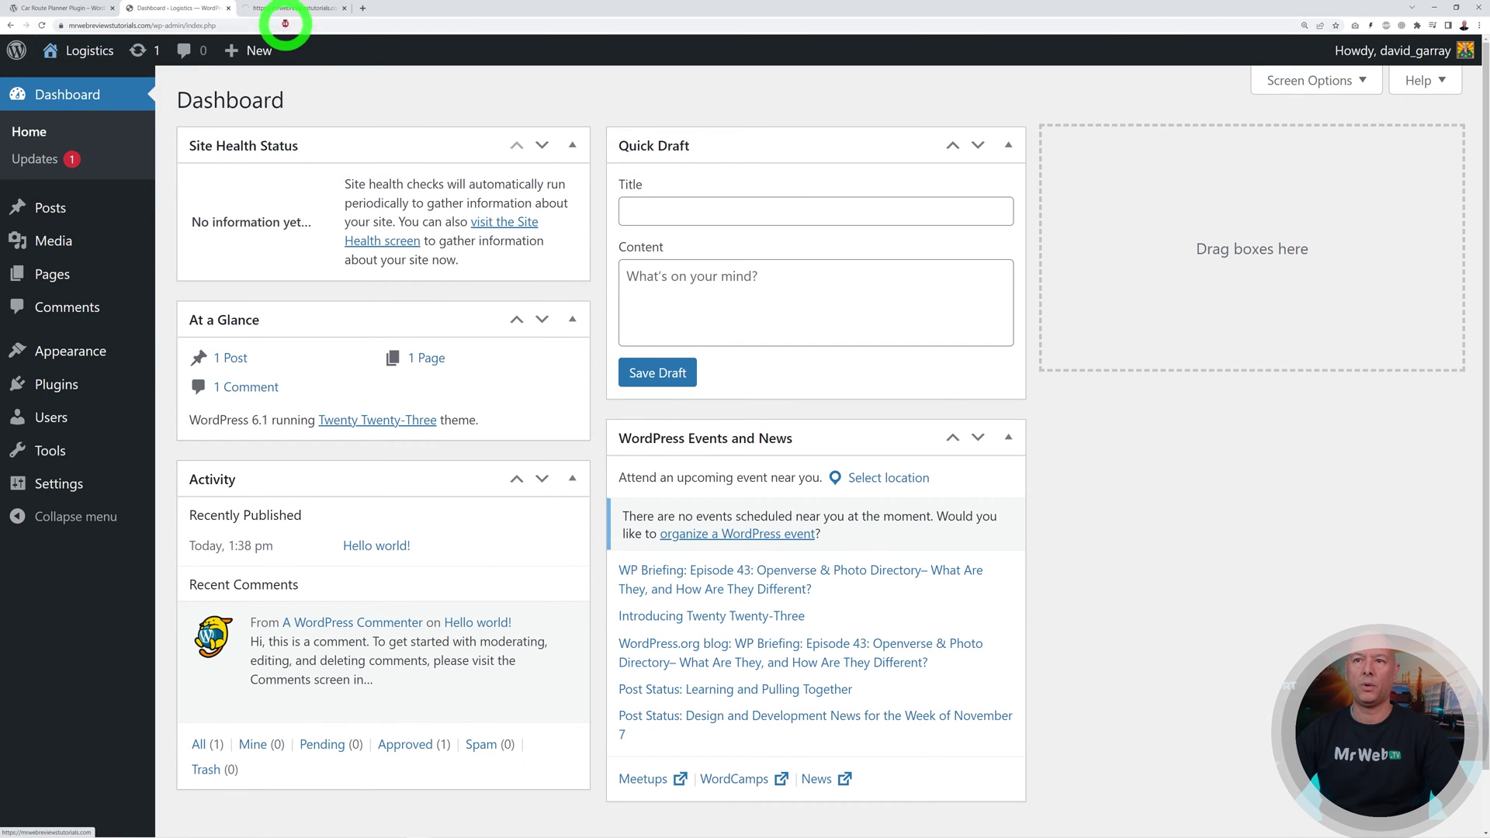
left_click(287, 10)
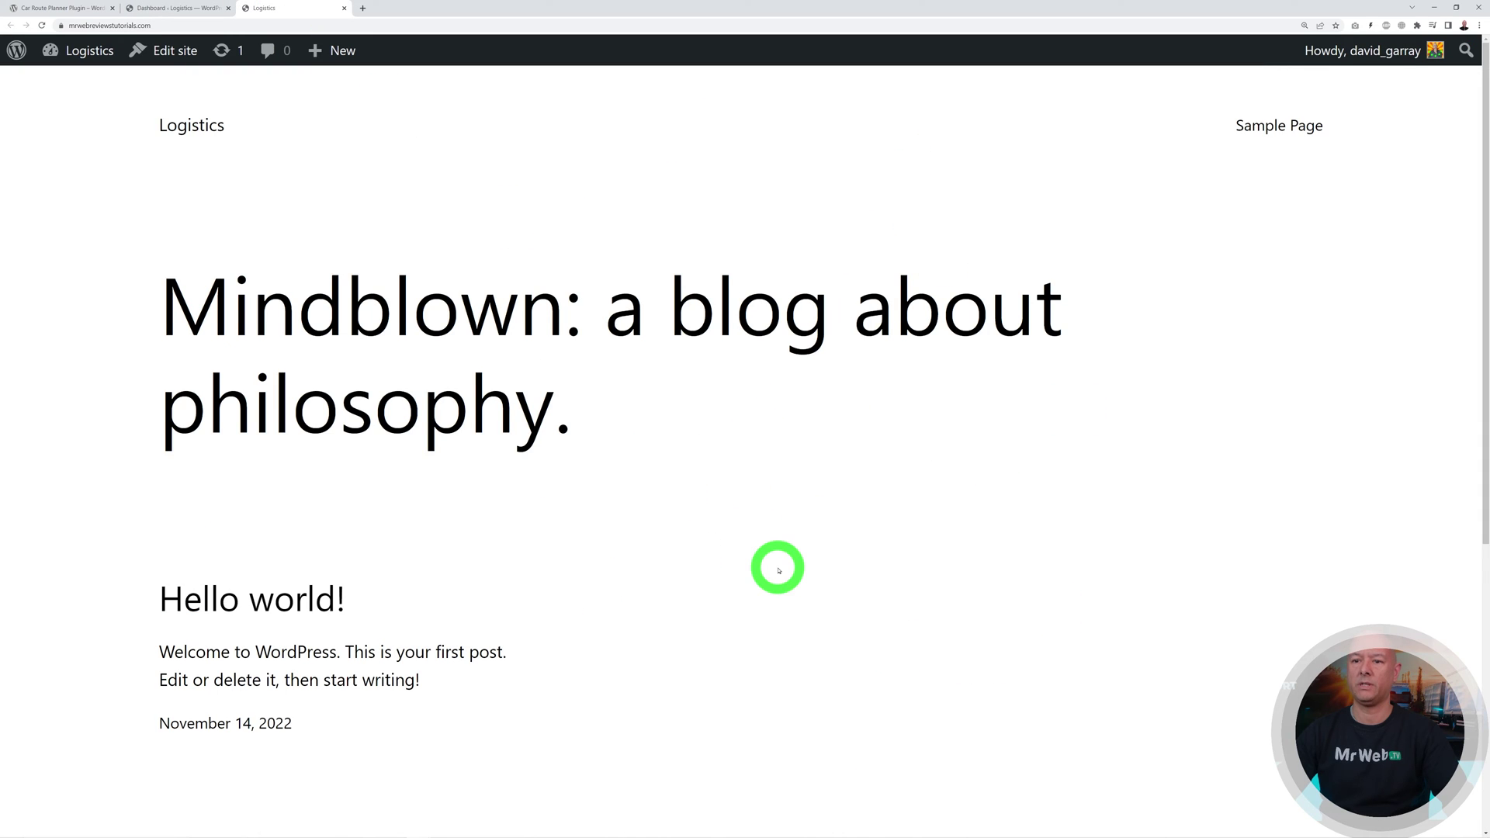
Step: Review the live site, then go back to the admin's Themes page
scroll(777, 561, "down", 2)
scroll(778, 563, "down", 3)
scroll(779, 563, "up", 6)
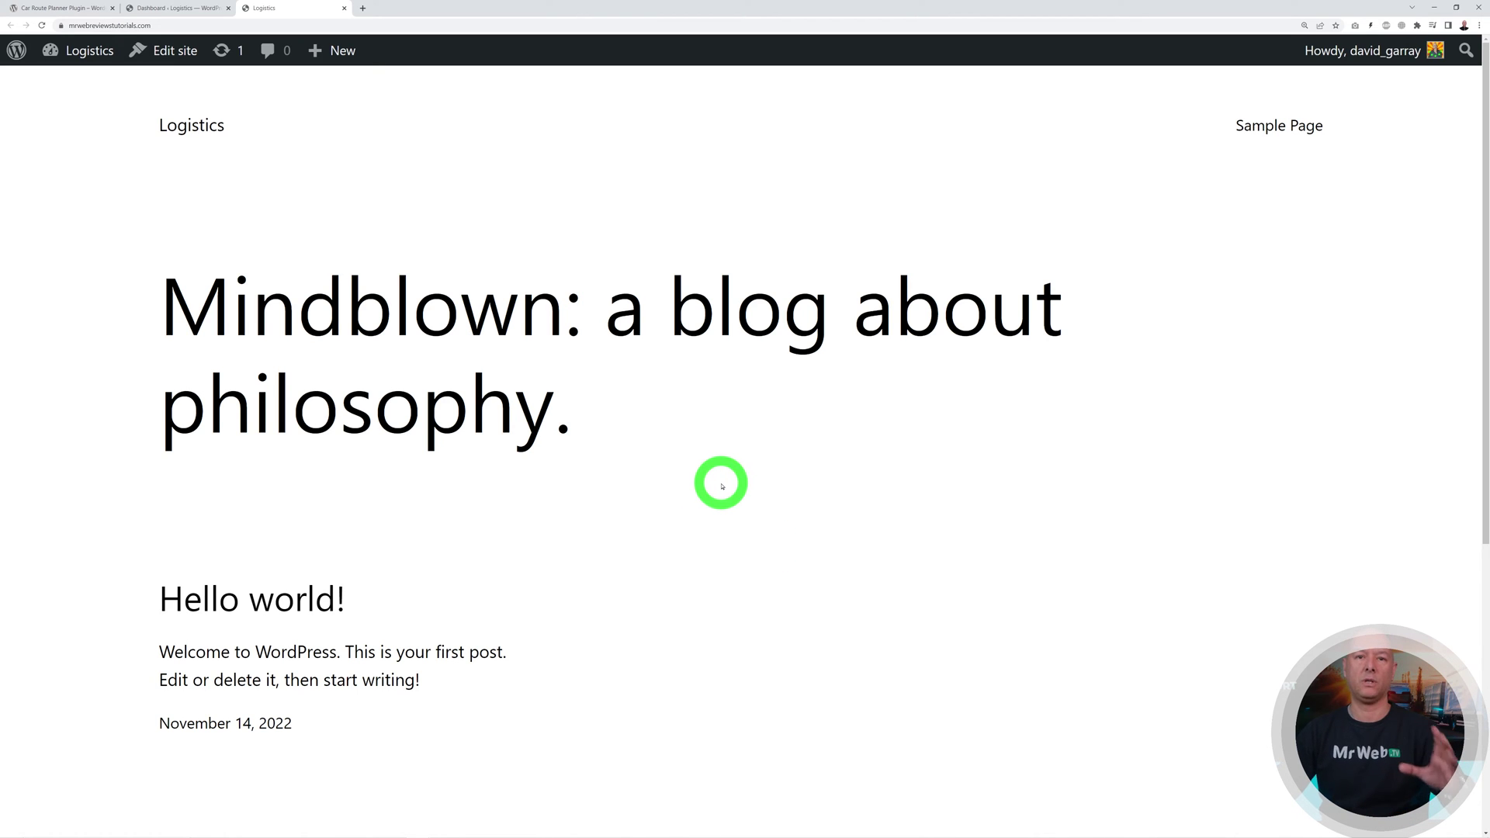
left_click(178, 9)
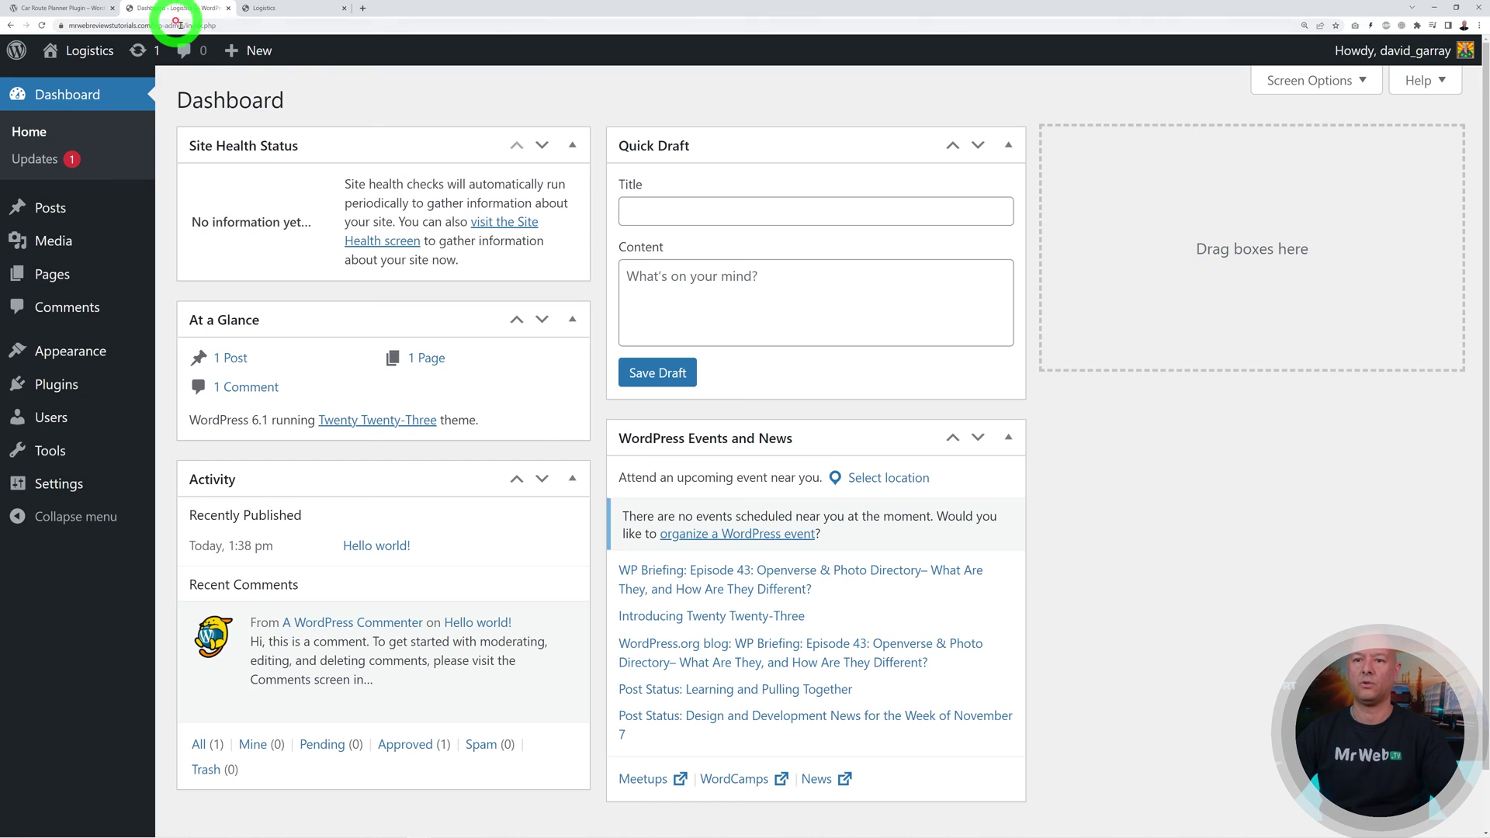
left_click(90, 353)
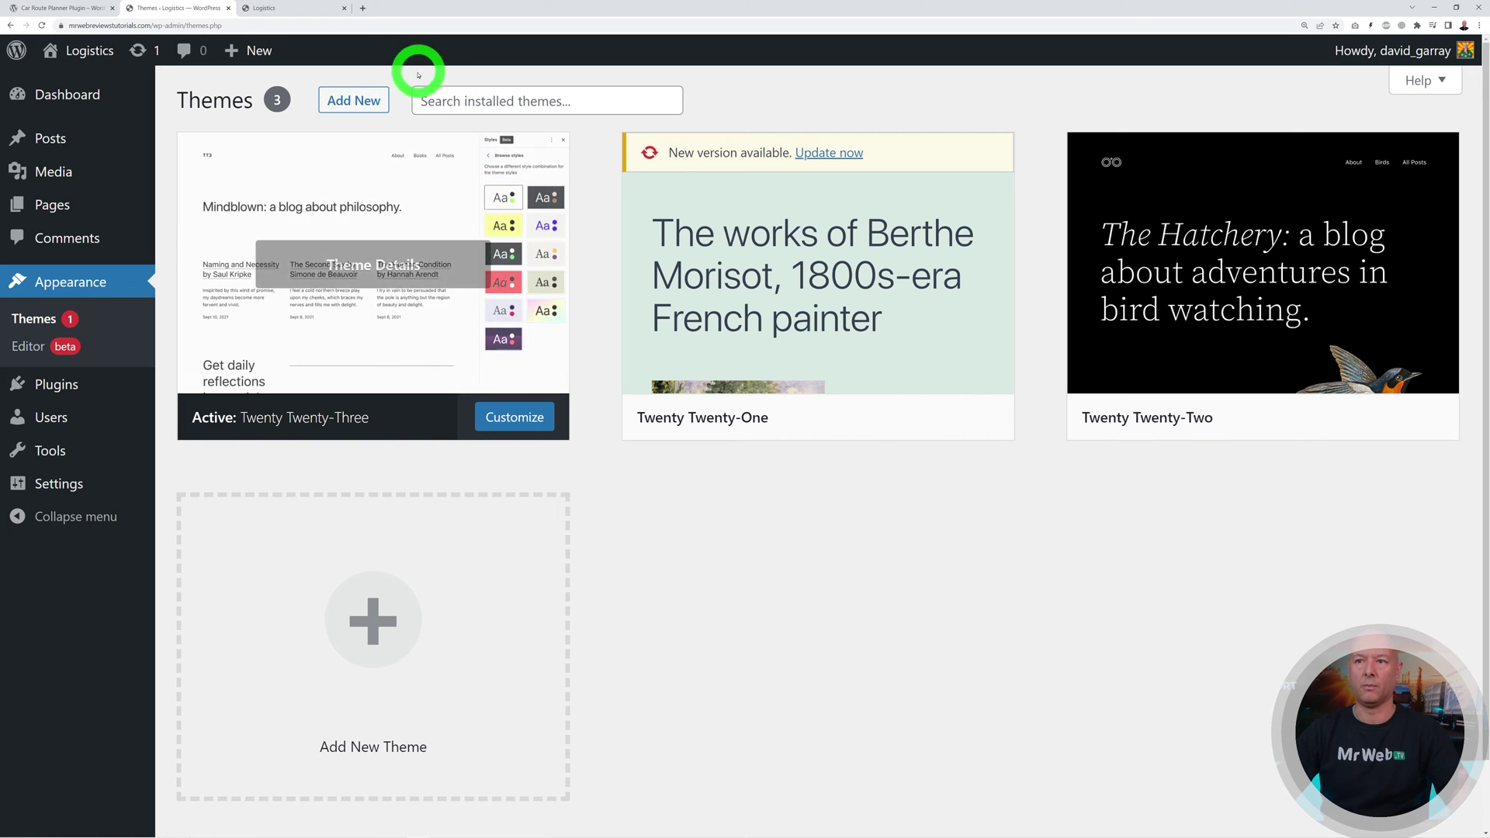
Step: Search for Astra, install and activate it, then start the Starter Templates setup
left_click(364, 99)
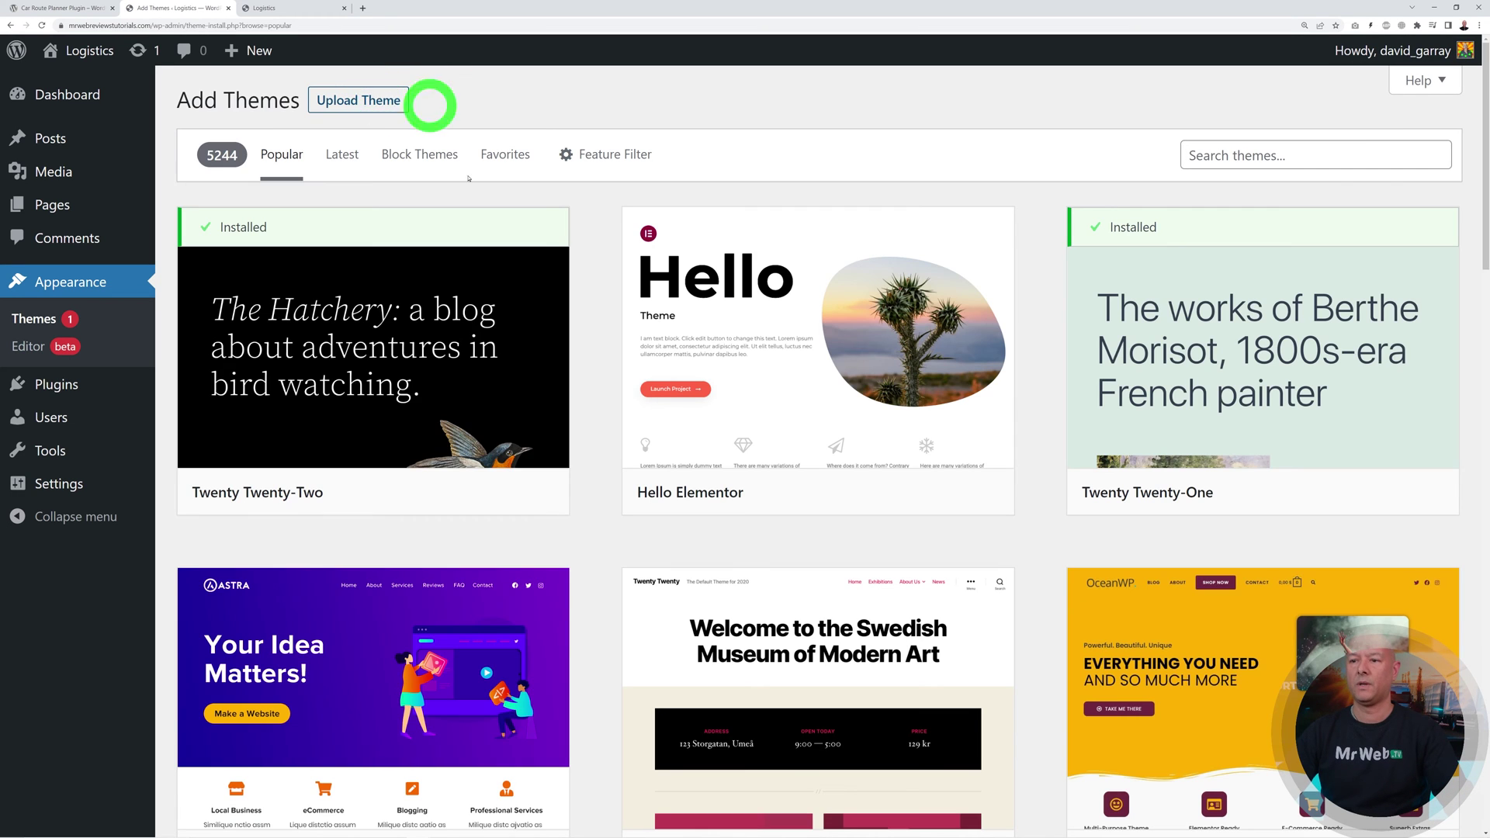
scroll(589, 595, "down", 3)
mouse_move(458, 577)
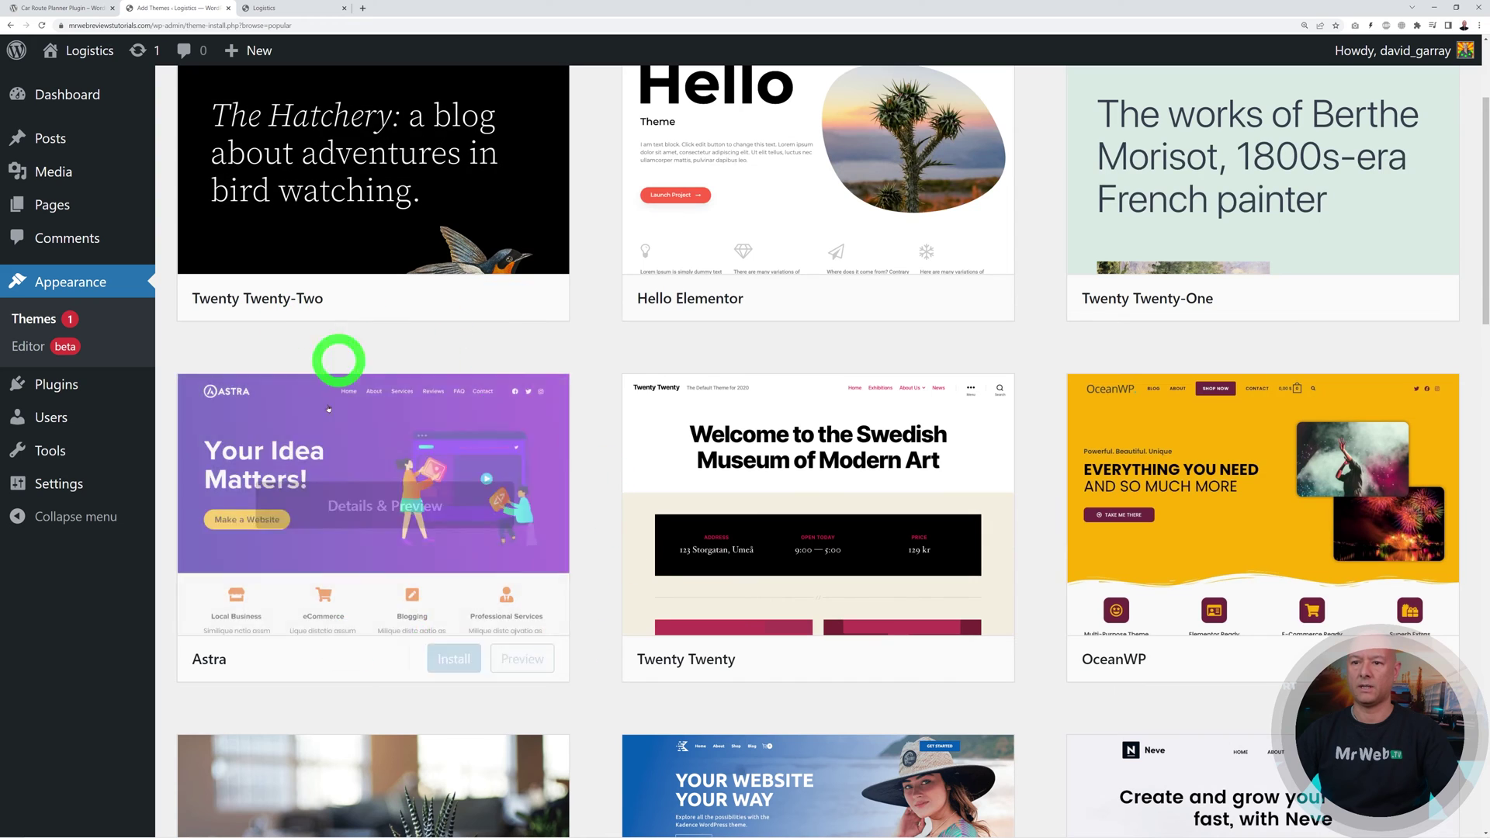
scroll(458, 578, "up", 3)
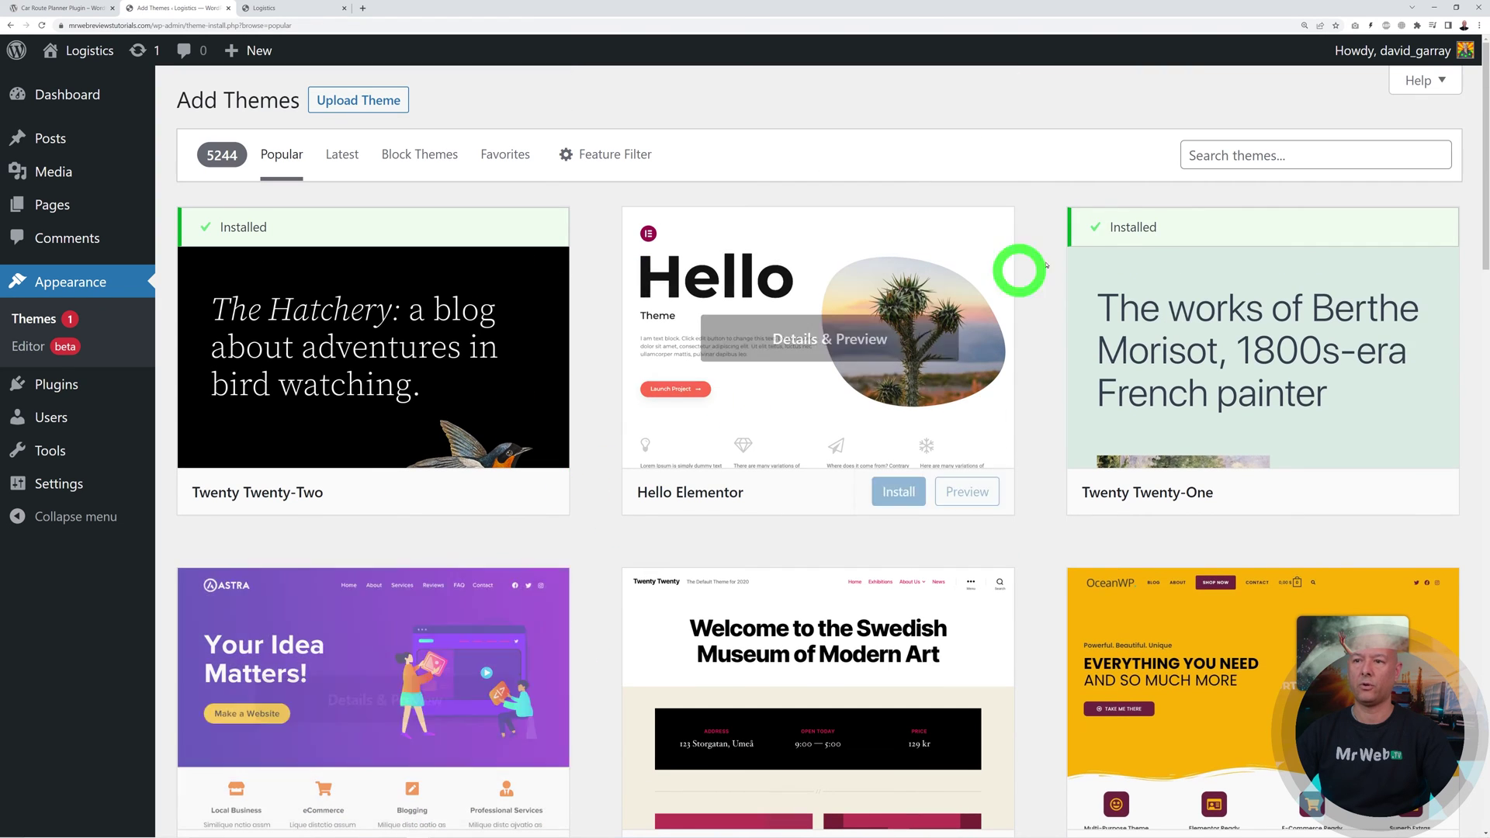
left_click(1216, 156)
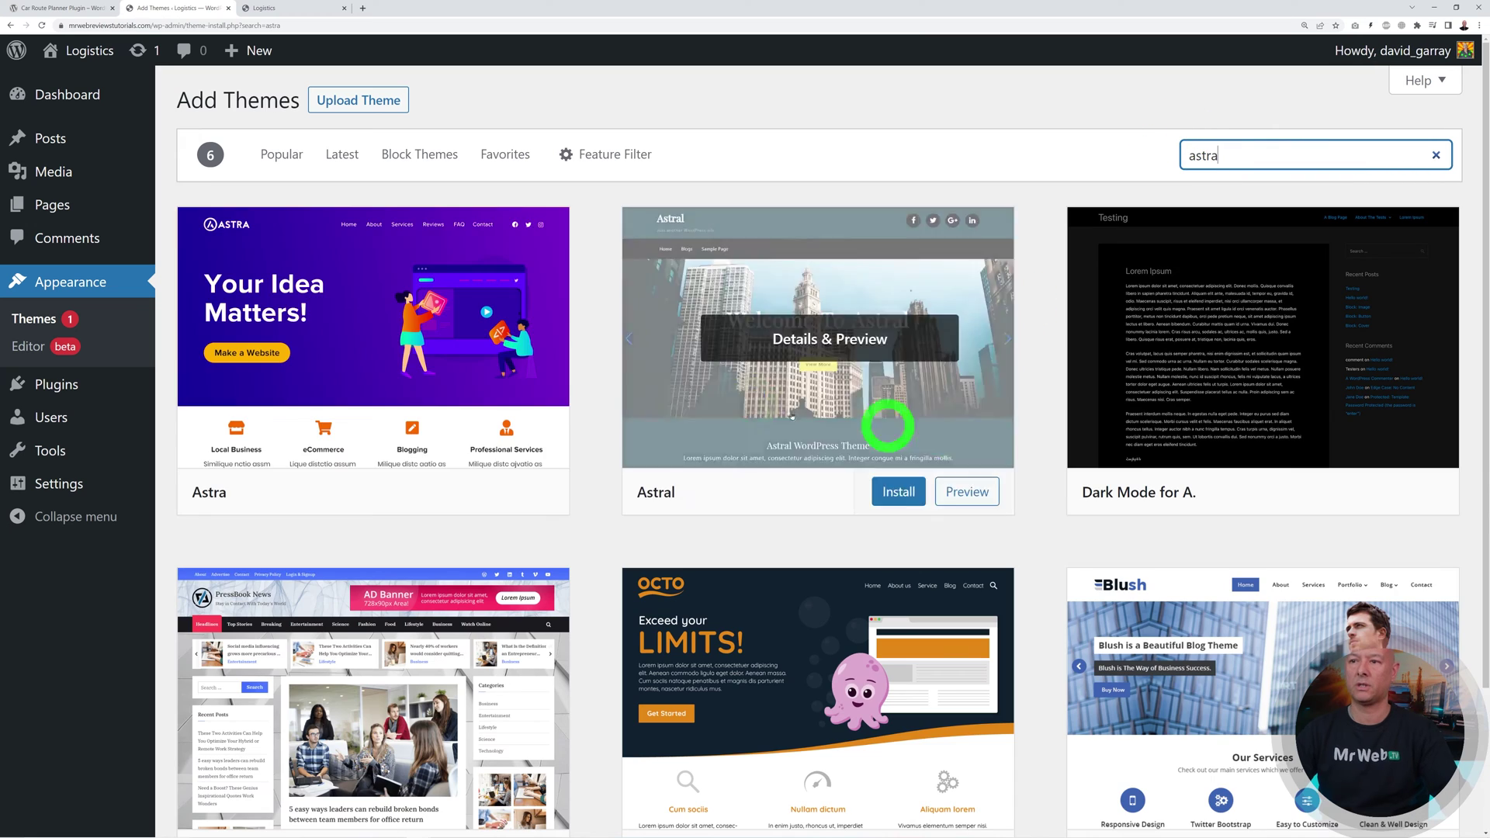
mouse_move(368, 290)
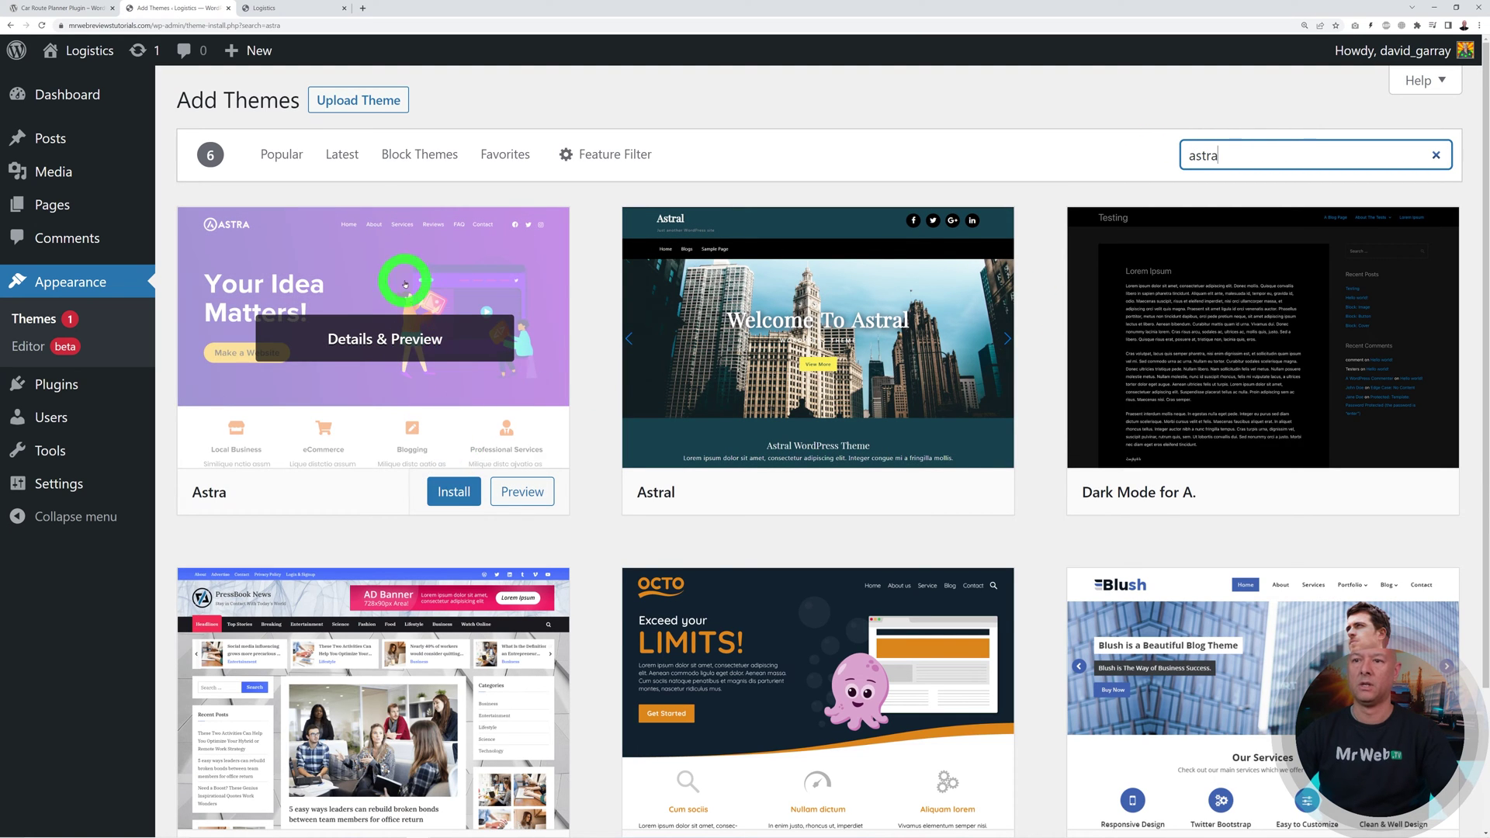
left_click(450, 493)
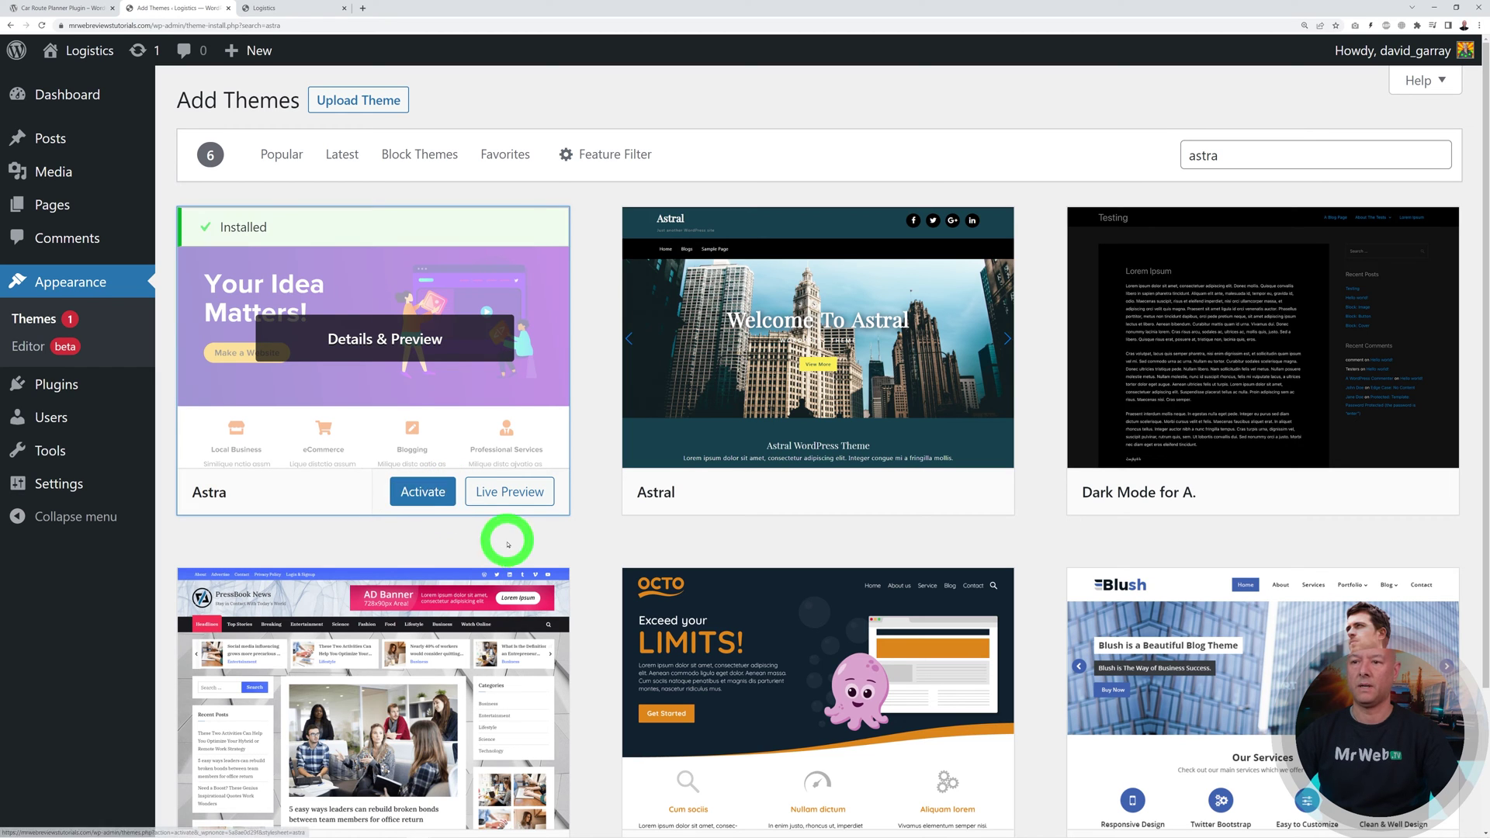
left_click(426, 492)
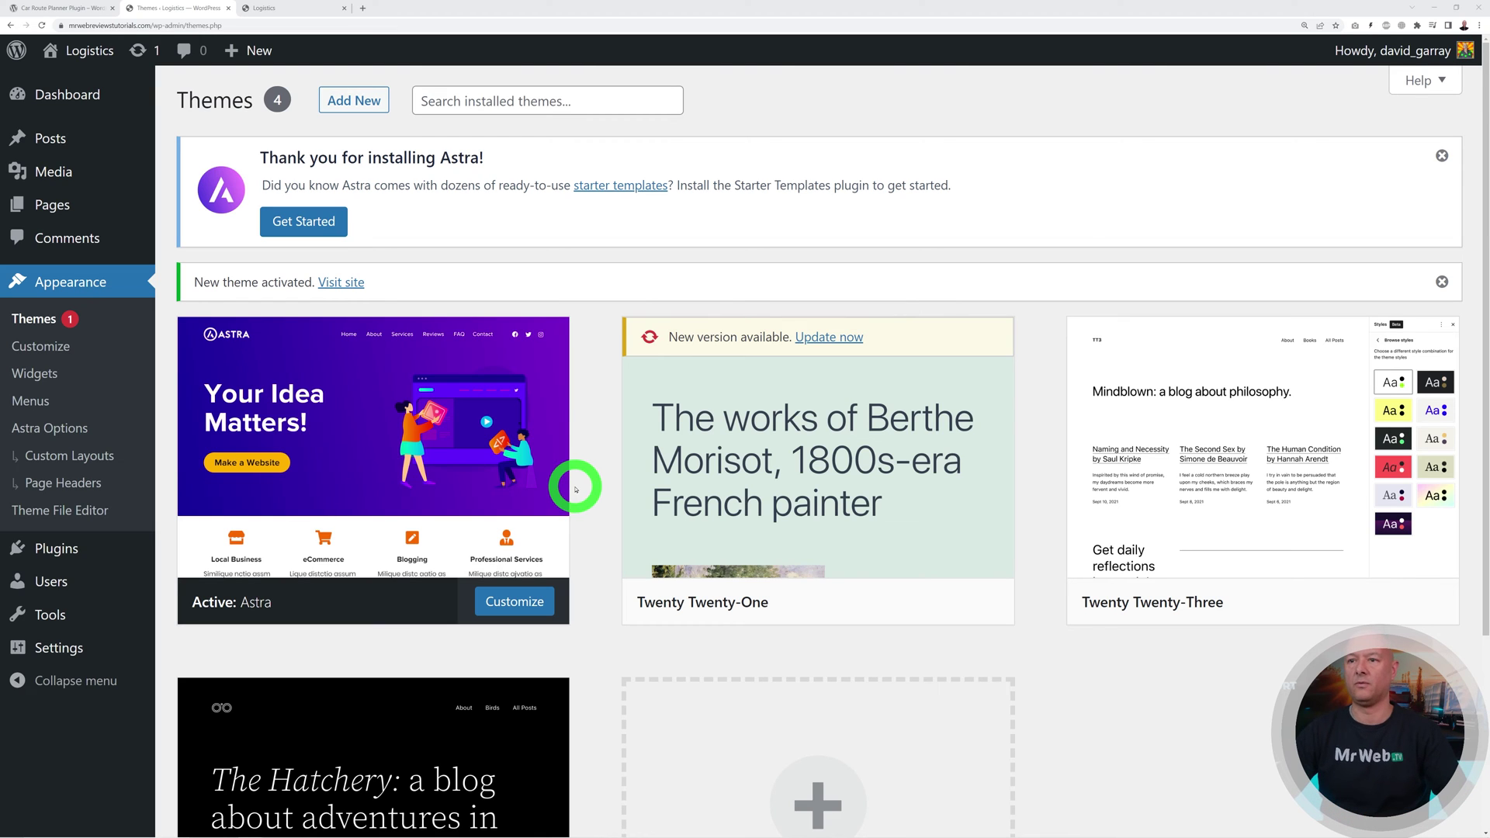
left_click(306, 225)
scroll(1174, 466, "down", 1)
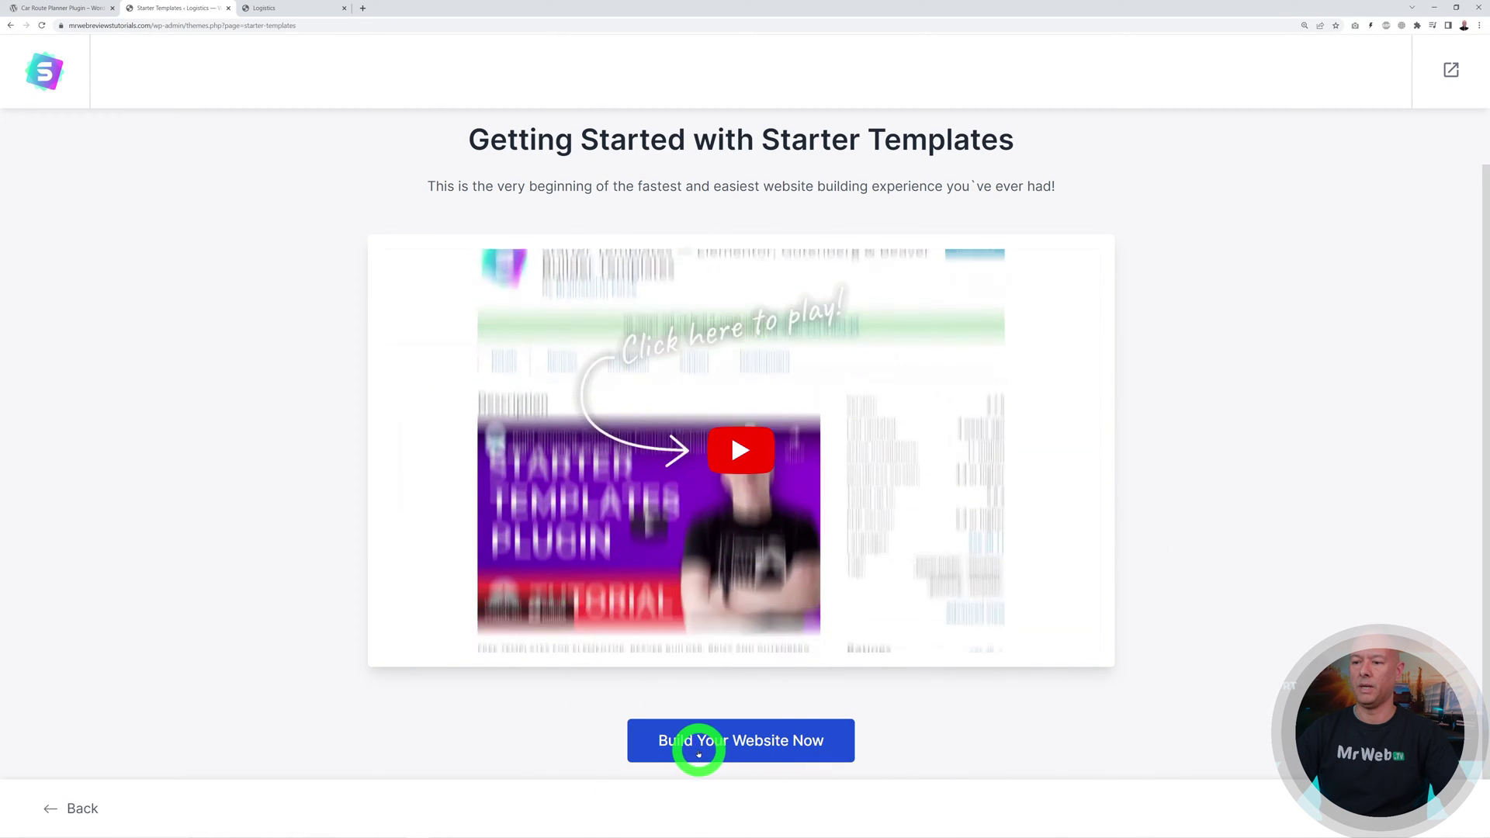
Step: Build with Elementor using the Outdoor Adventure template, skipping the logo step
left_click(767, 742)
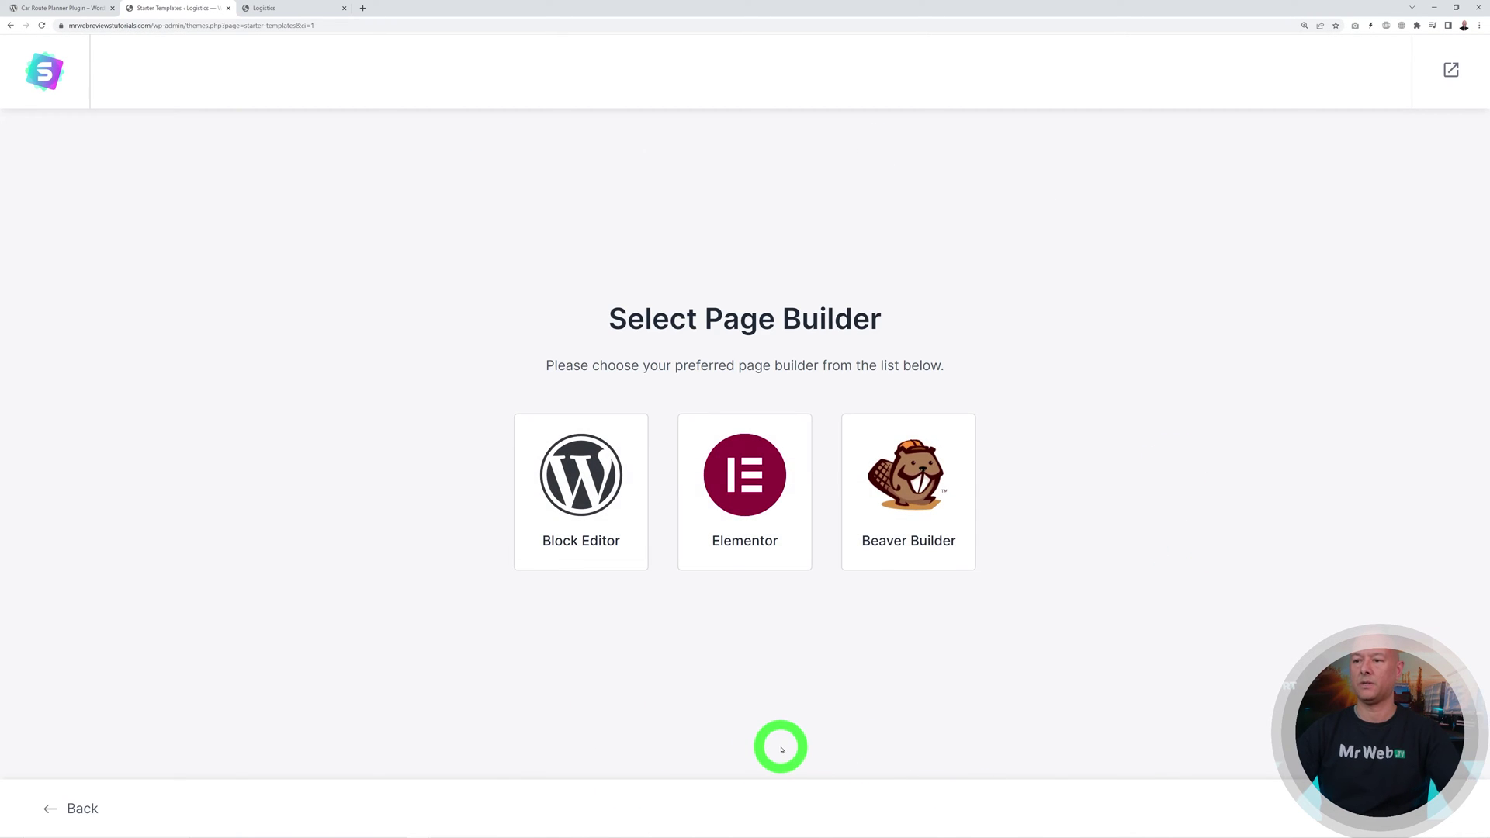
left_click(758, 486)
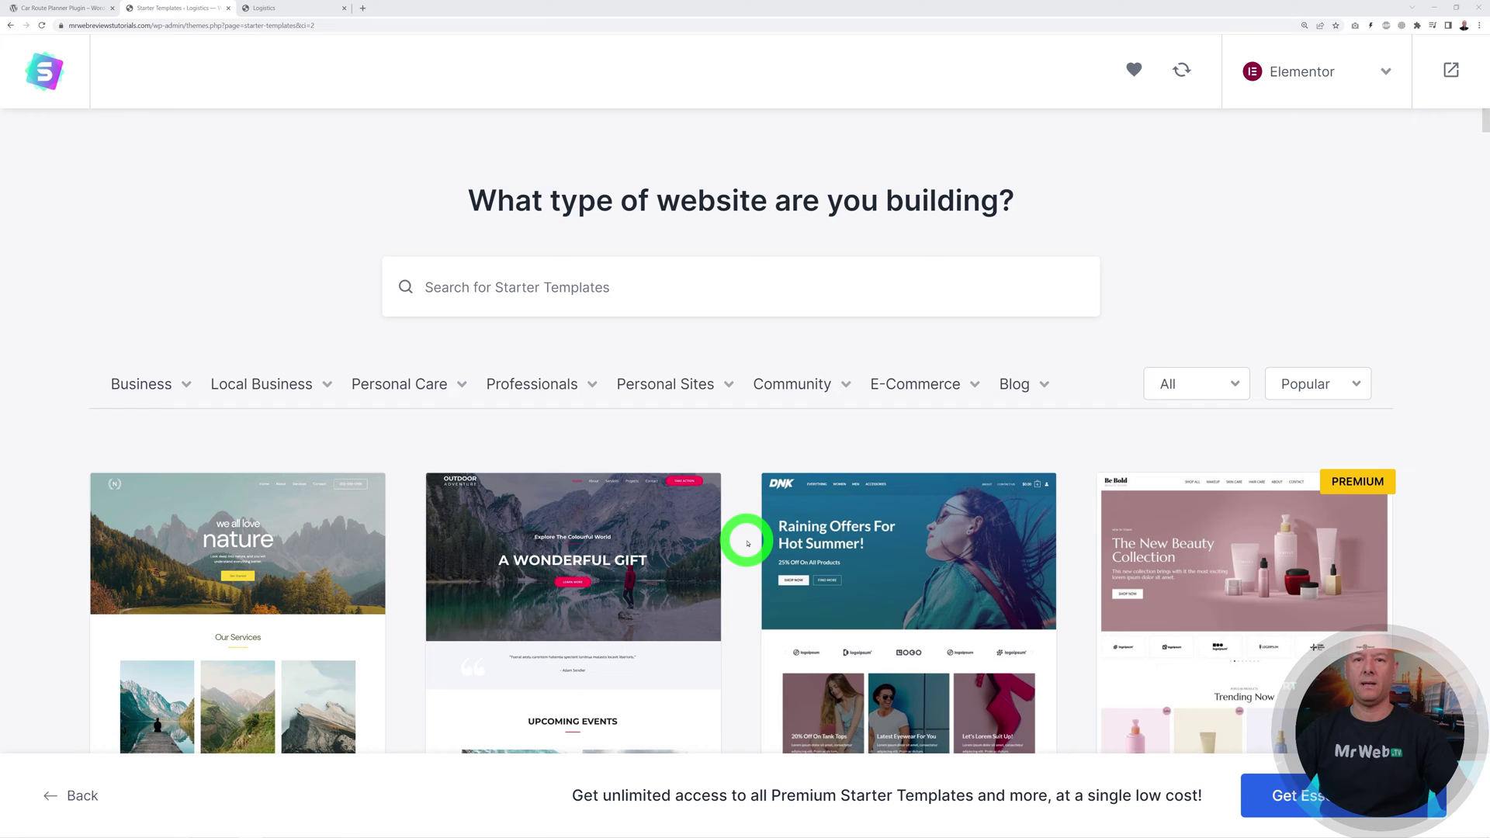
scroll(747, 544, "down", 2)
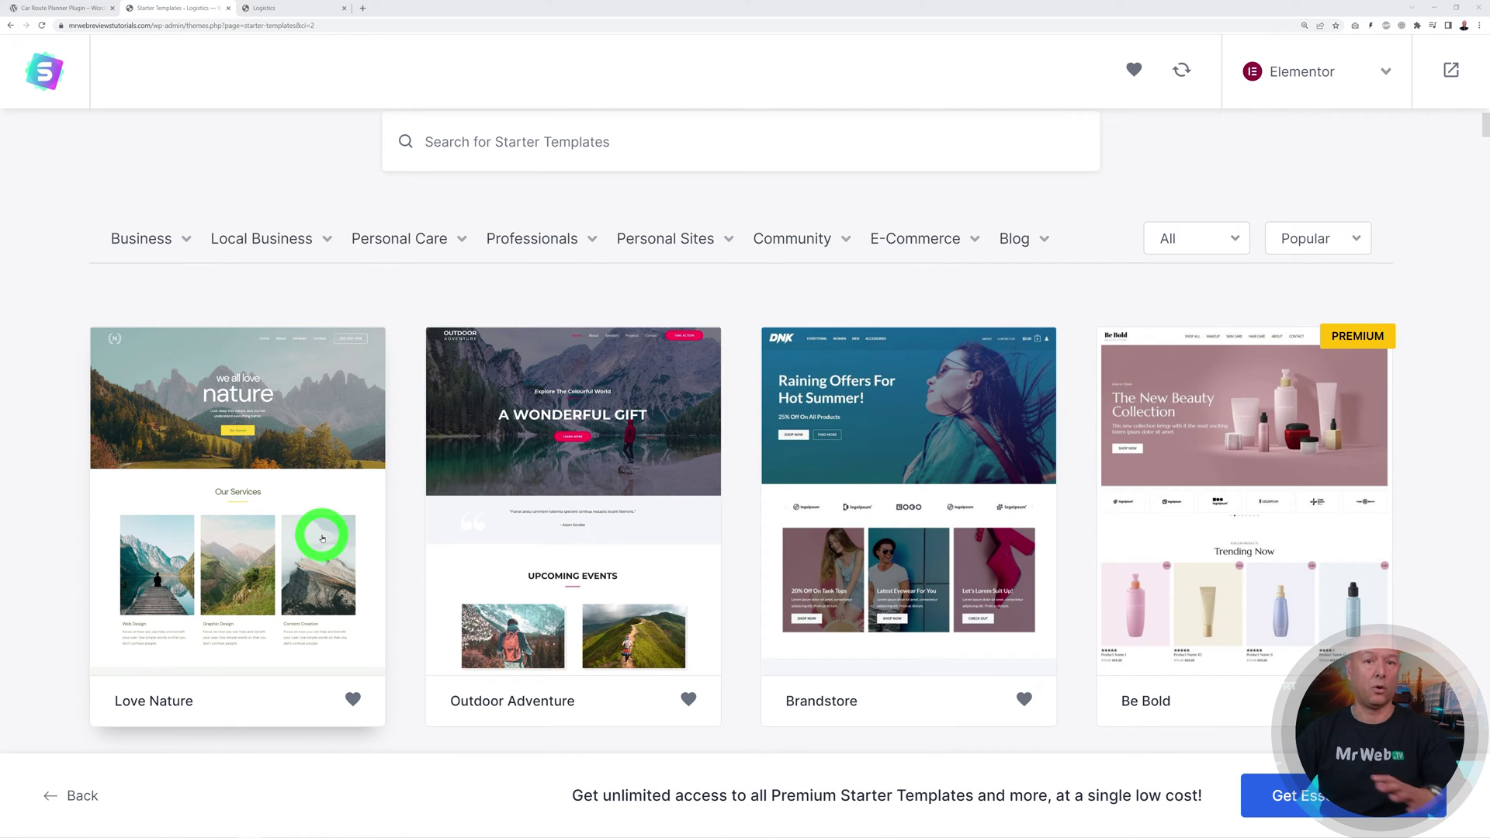
scroll(691, 534, "up", 1)
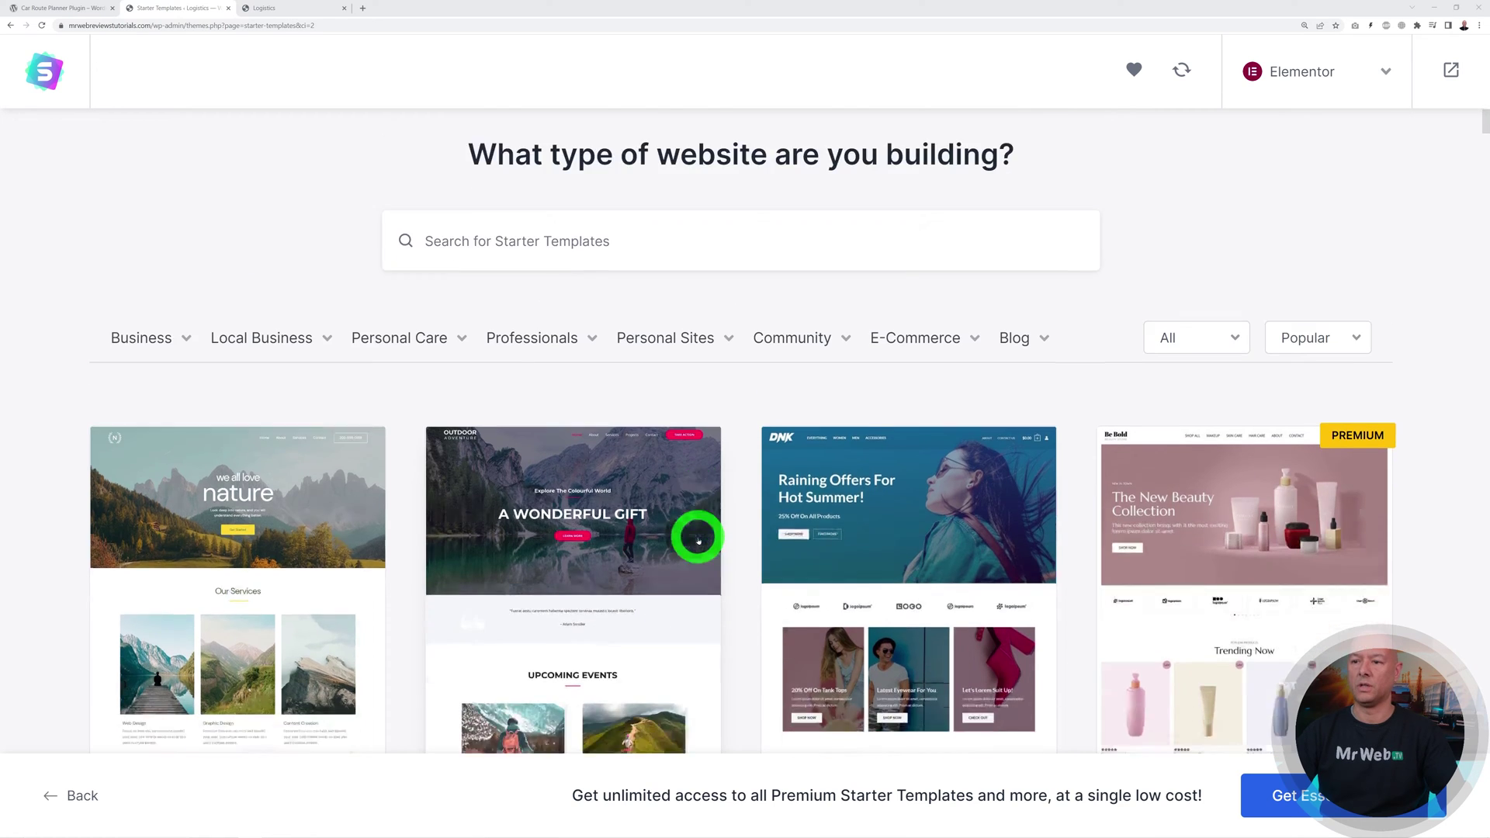
scroll(698, 540, "down", 2)
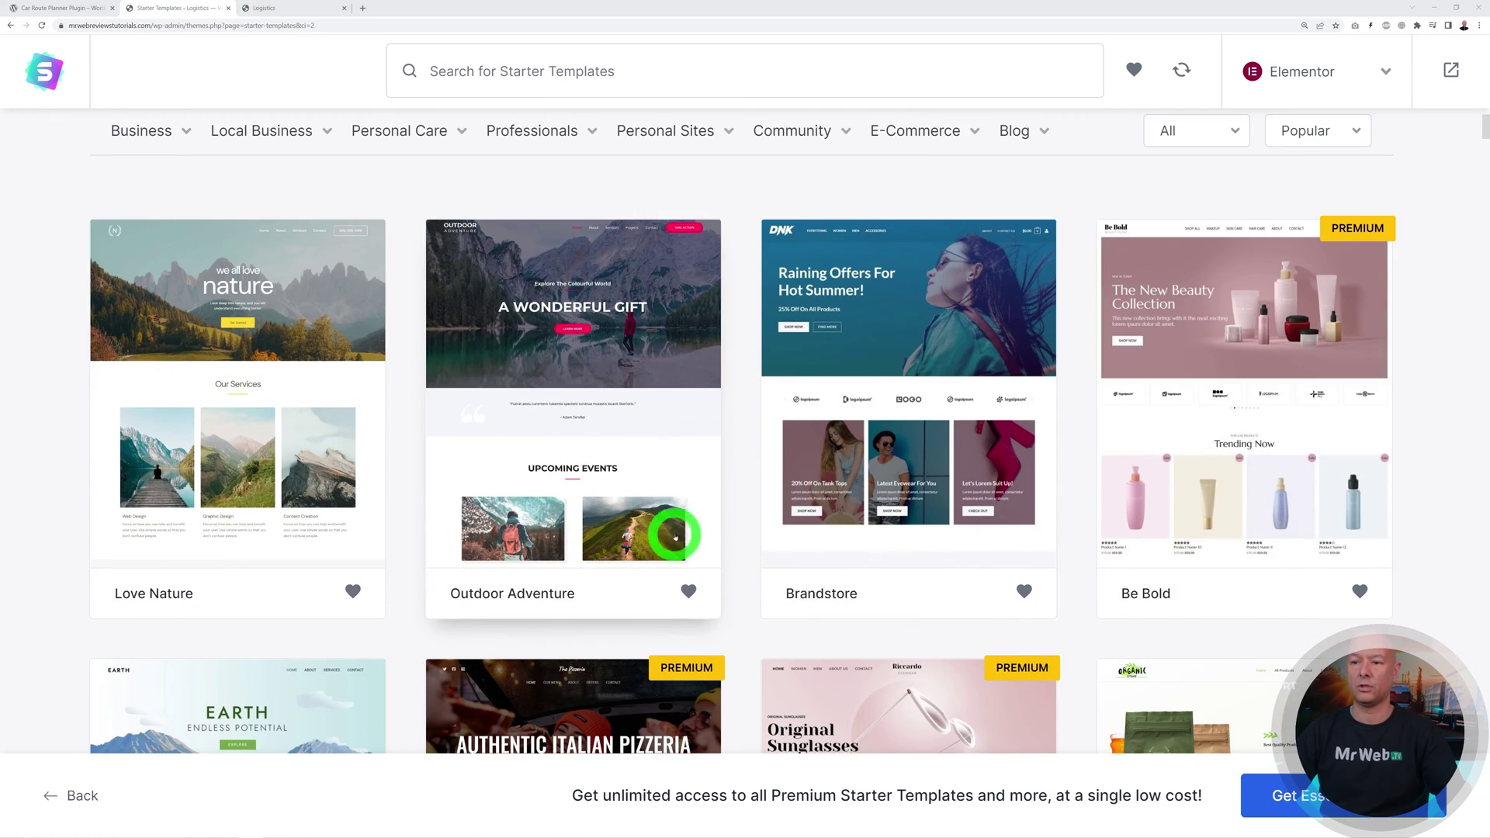
left_click(584, 377)
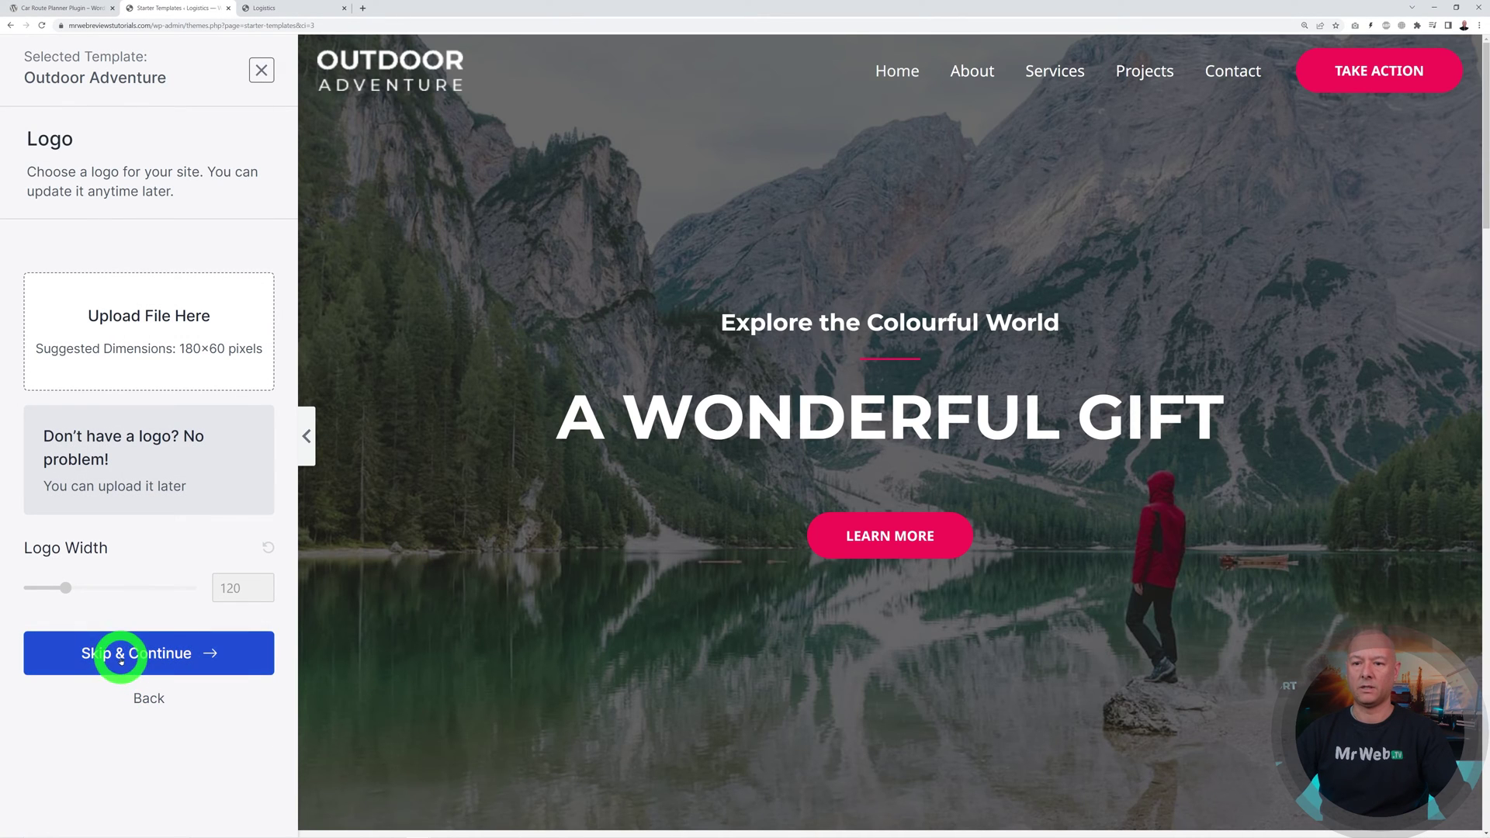
left_click(120, 661)
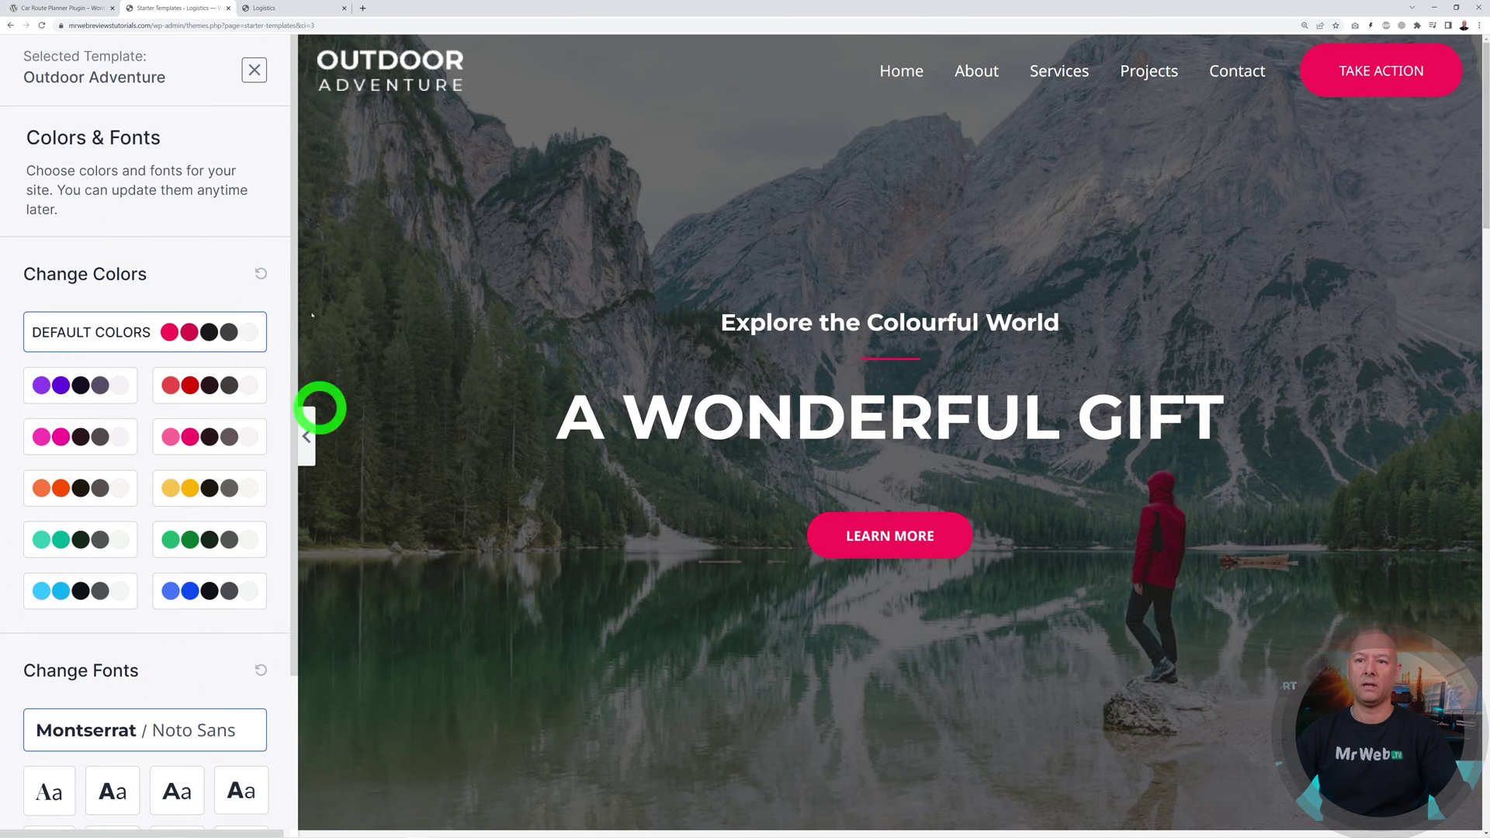
Step: Settle on the blue colour palette after trying green and pink
left_click(188, 596)
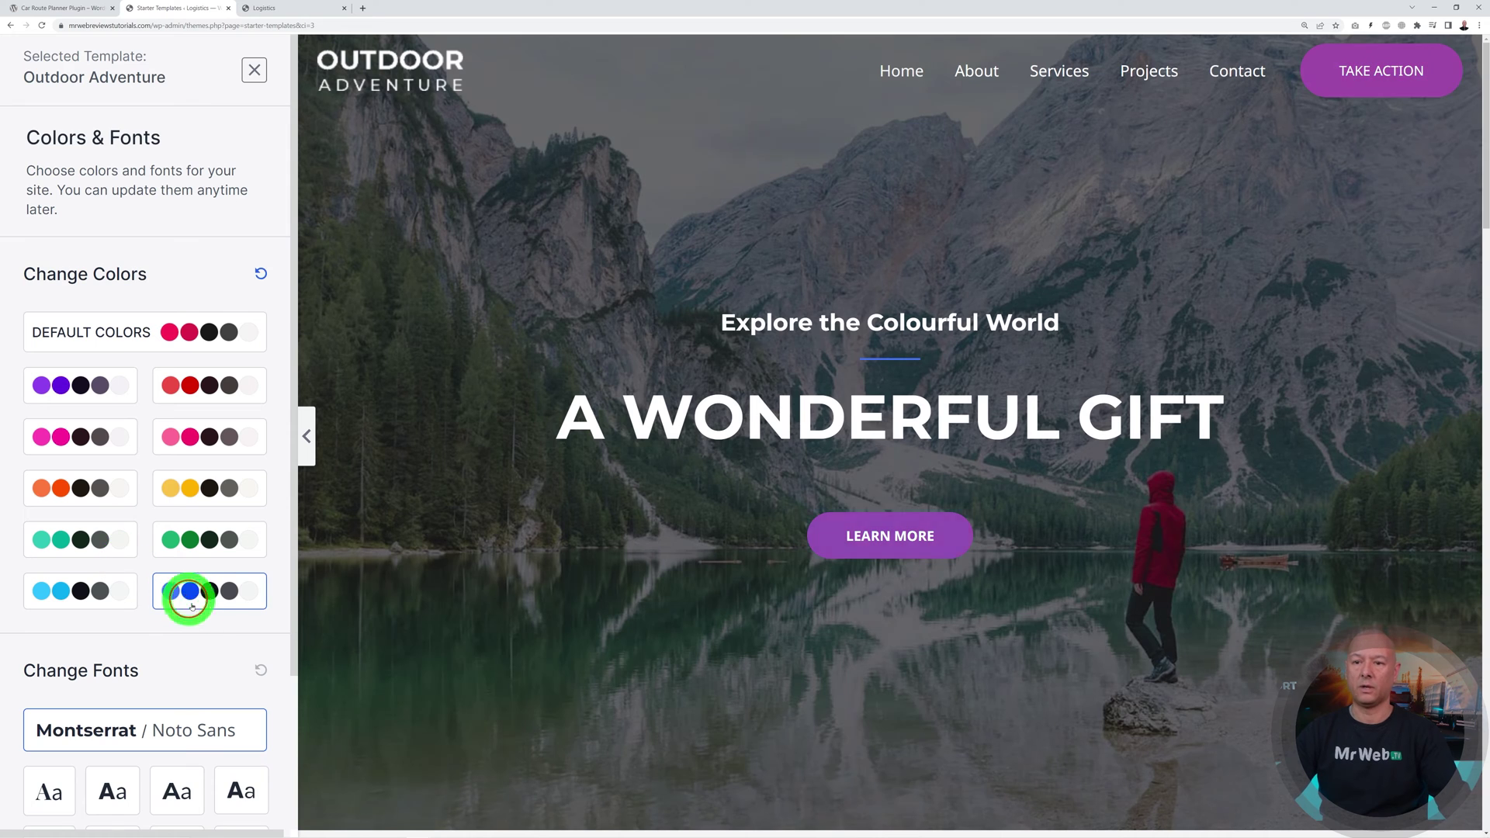
left_click(182, 552)
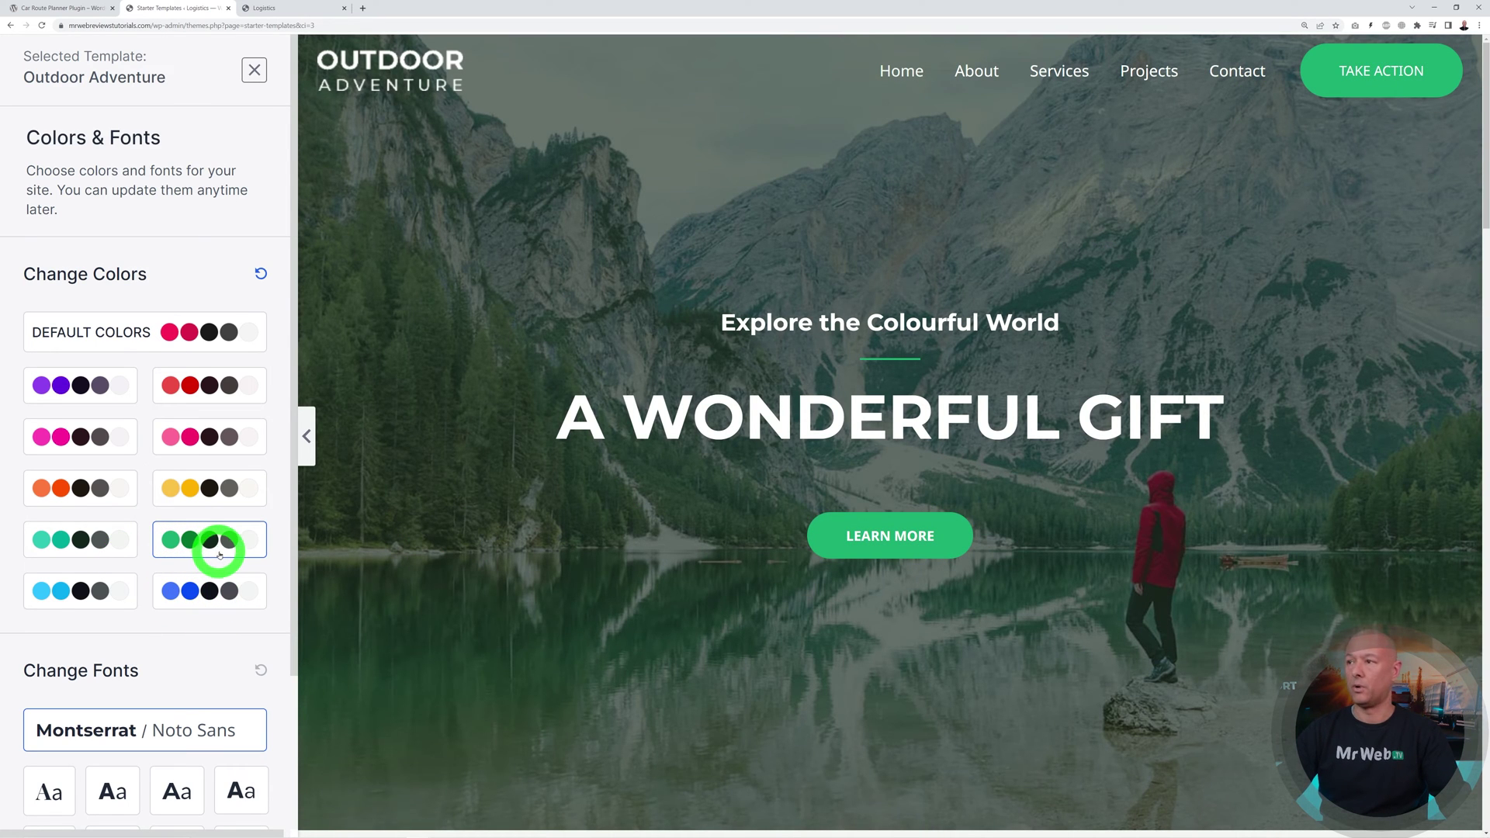
left_click(200, 434)
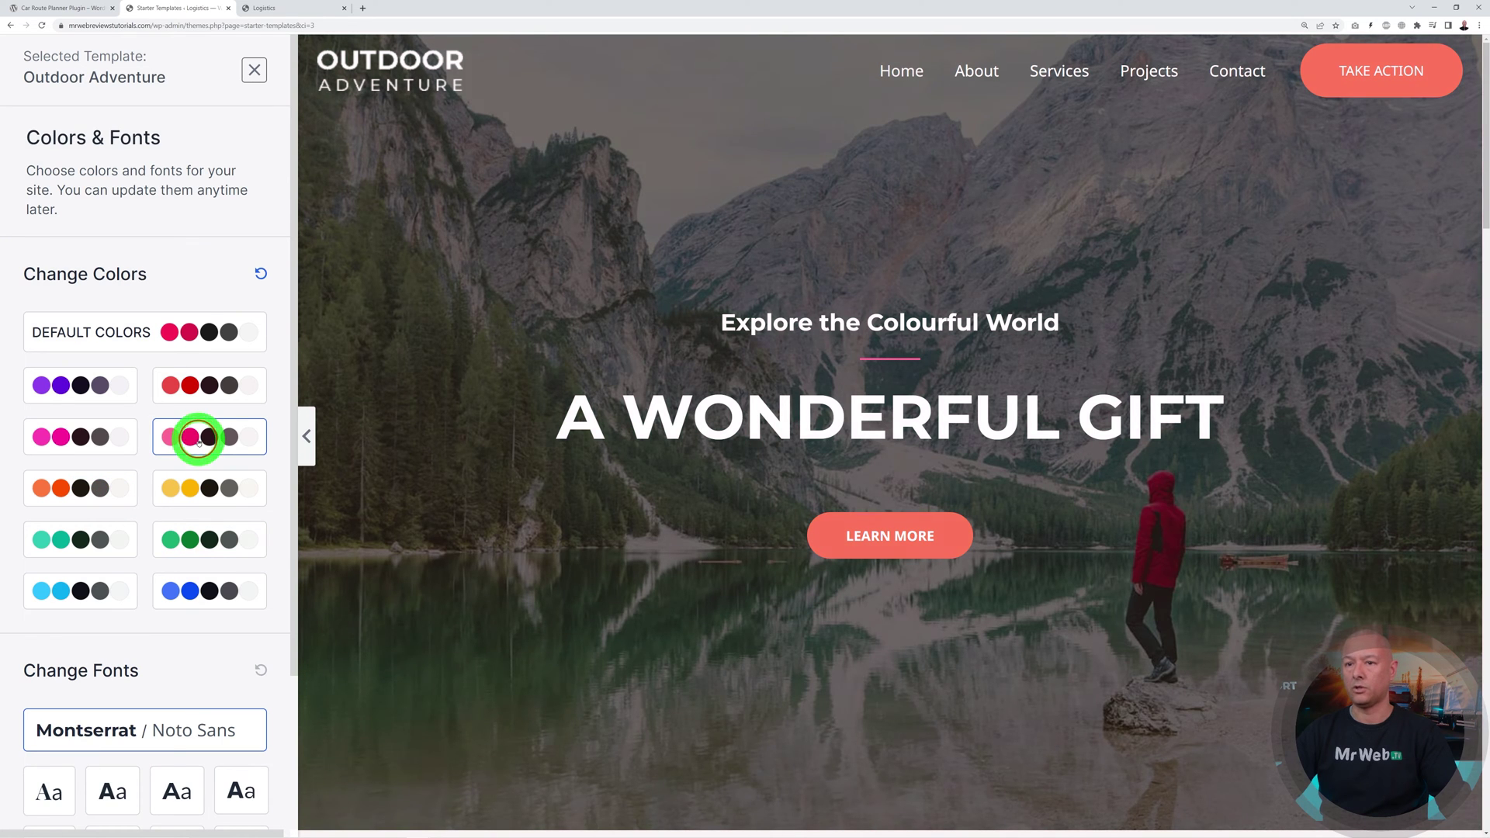
left_click(206, 591)
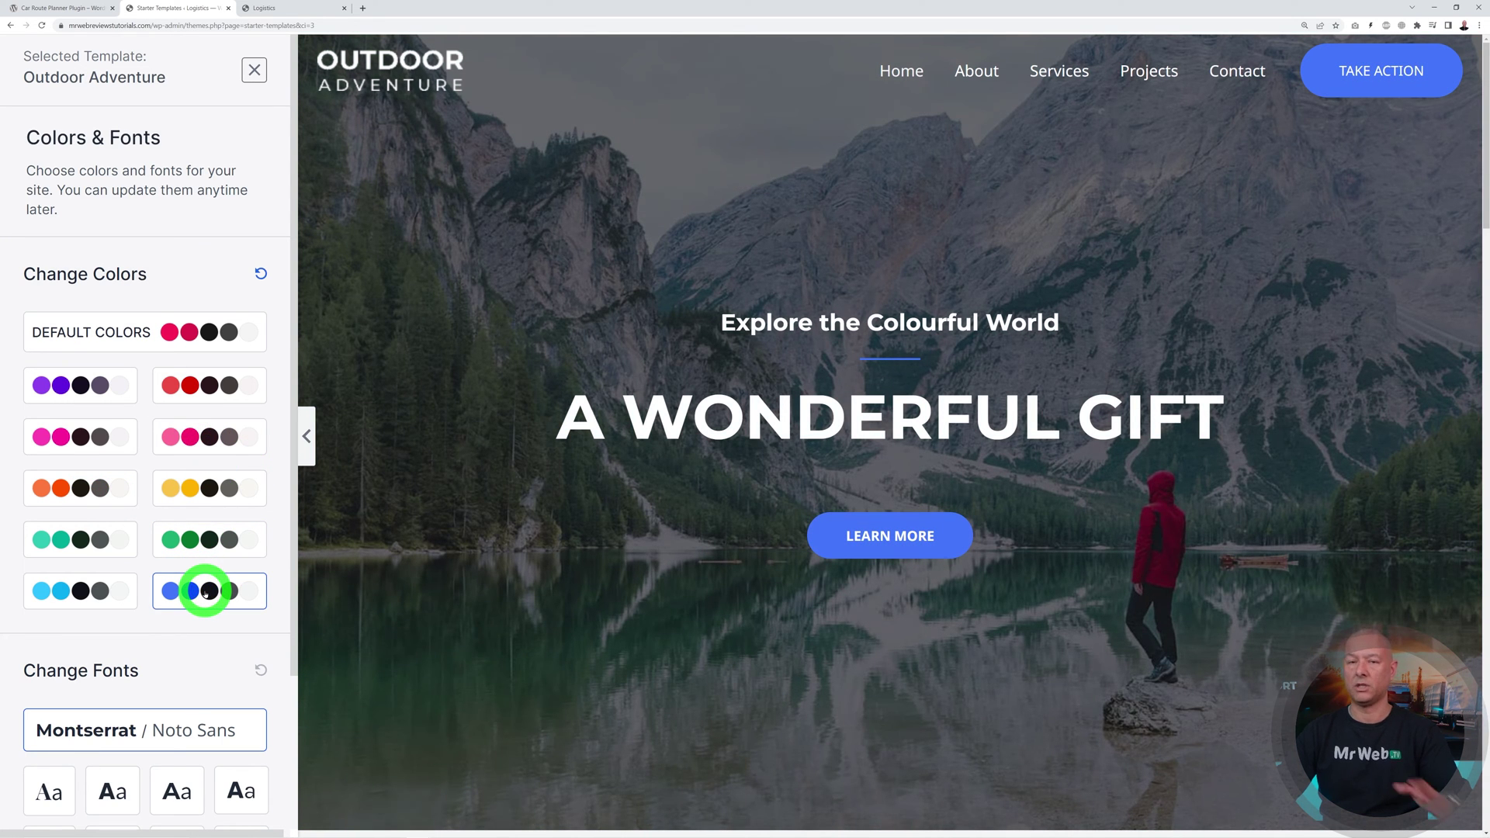
scroll(183, 551, "down", 3)
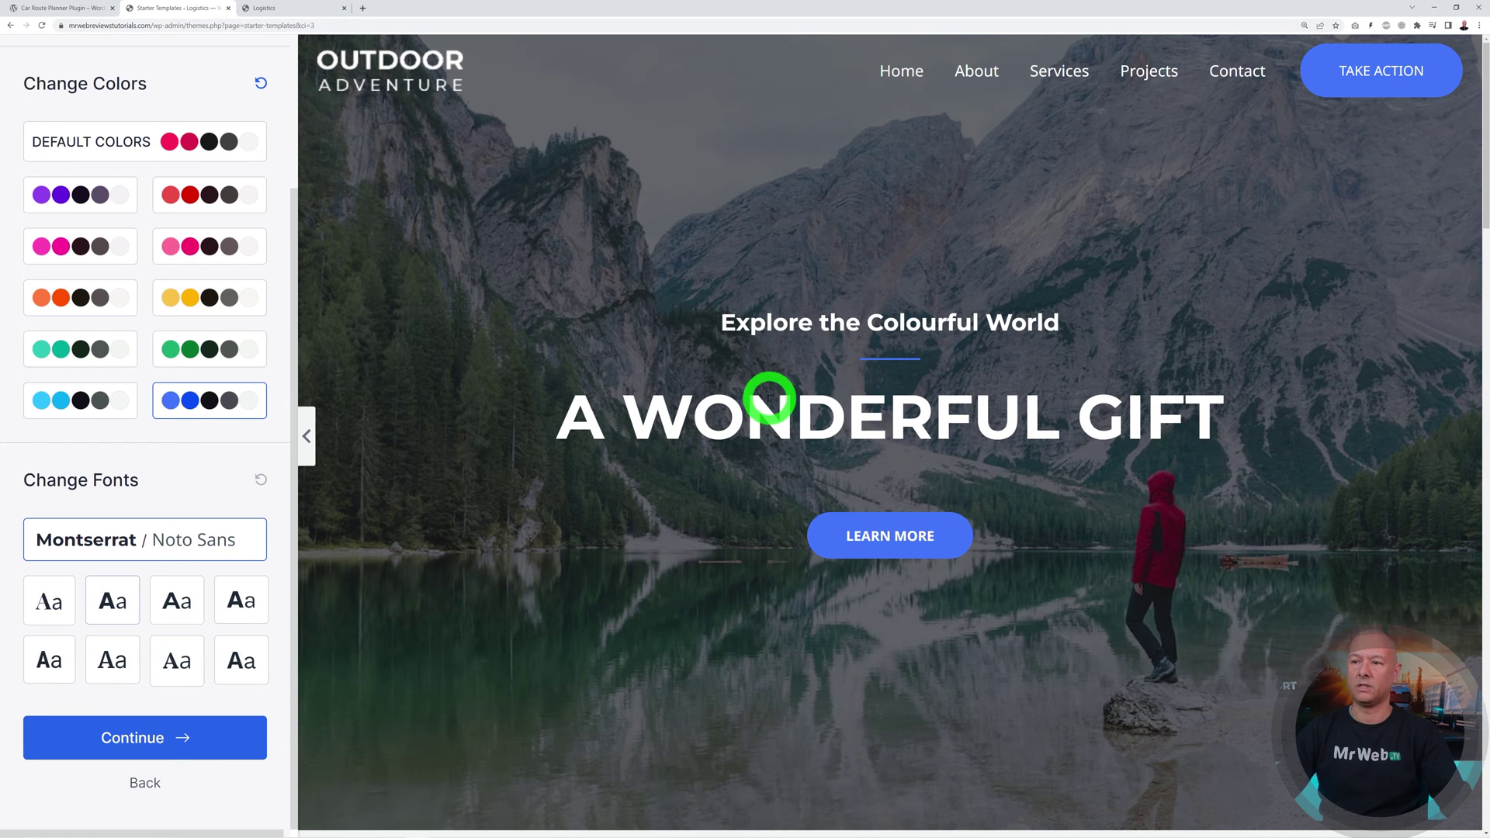
Step: Choose the Poppins / Lato font pairing and continue to the final step
left_click(50, 599)
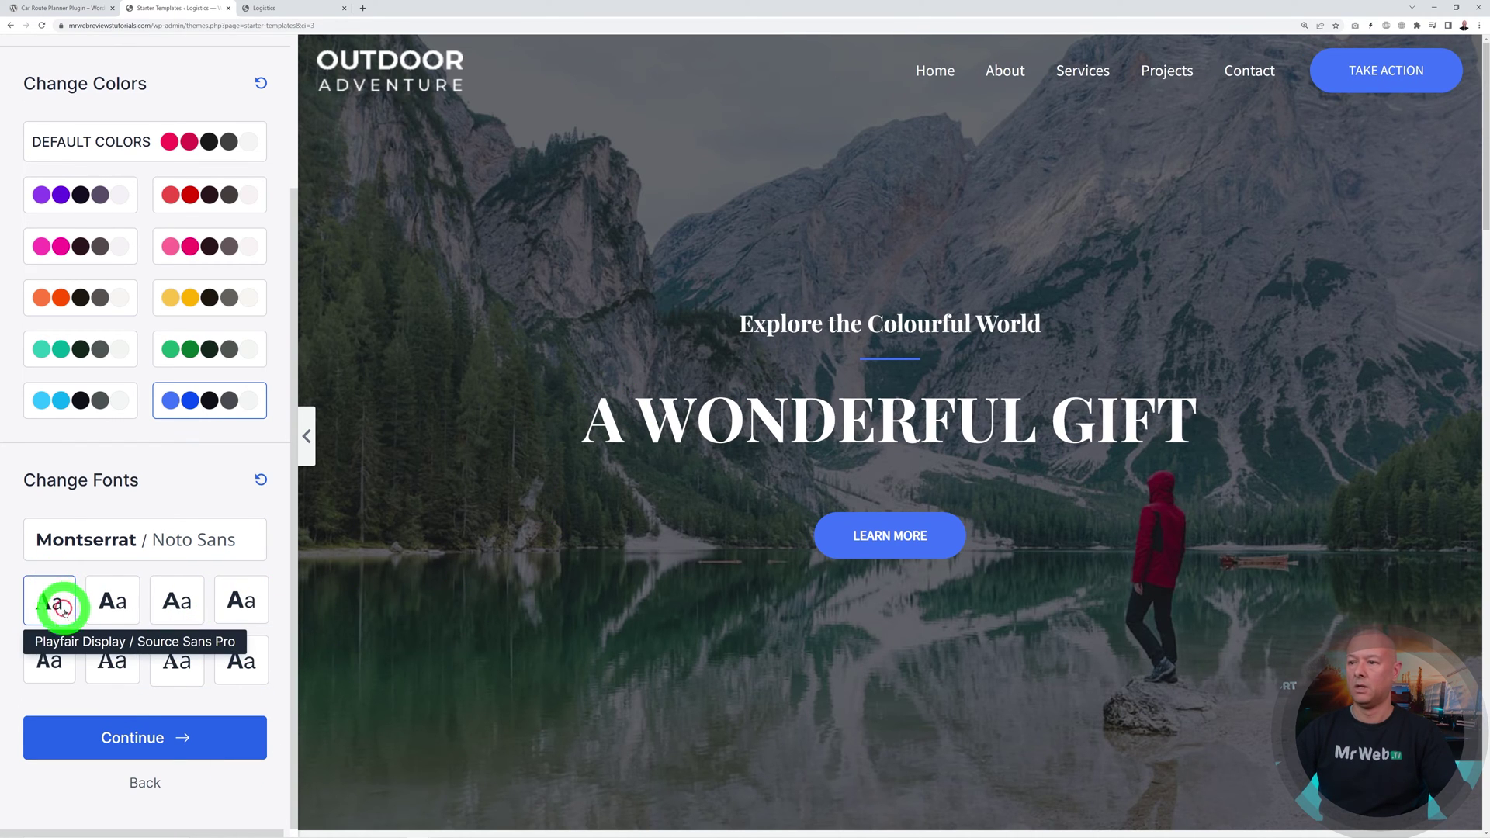
left_click(107, 662)
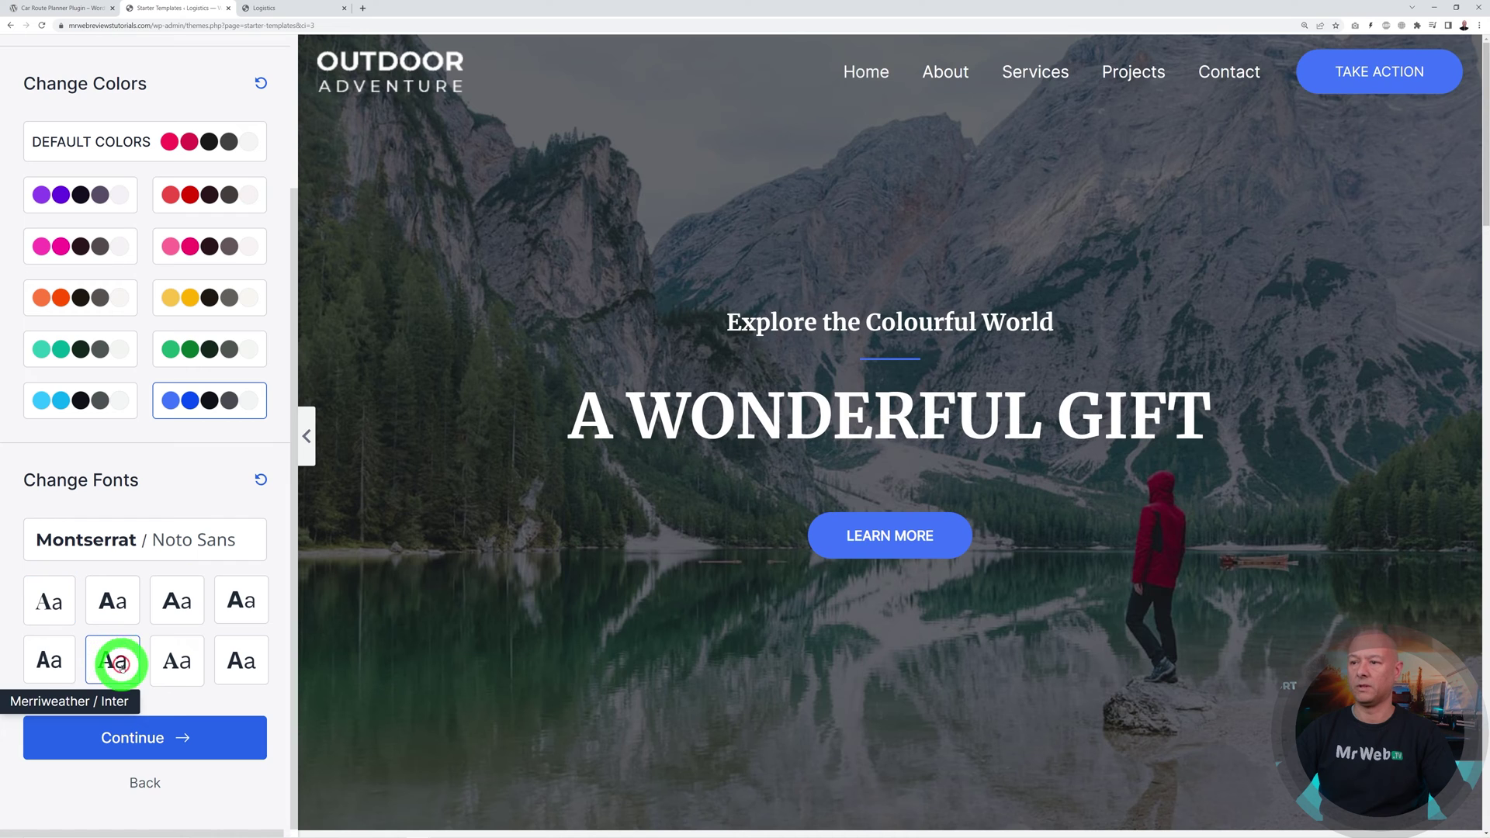
left_click(225, 610)
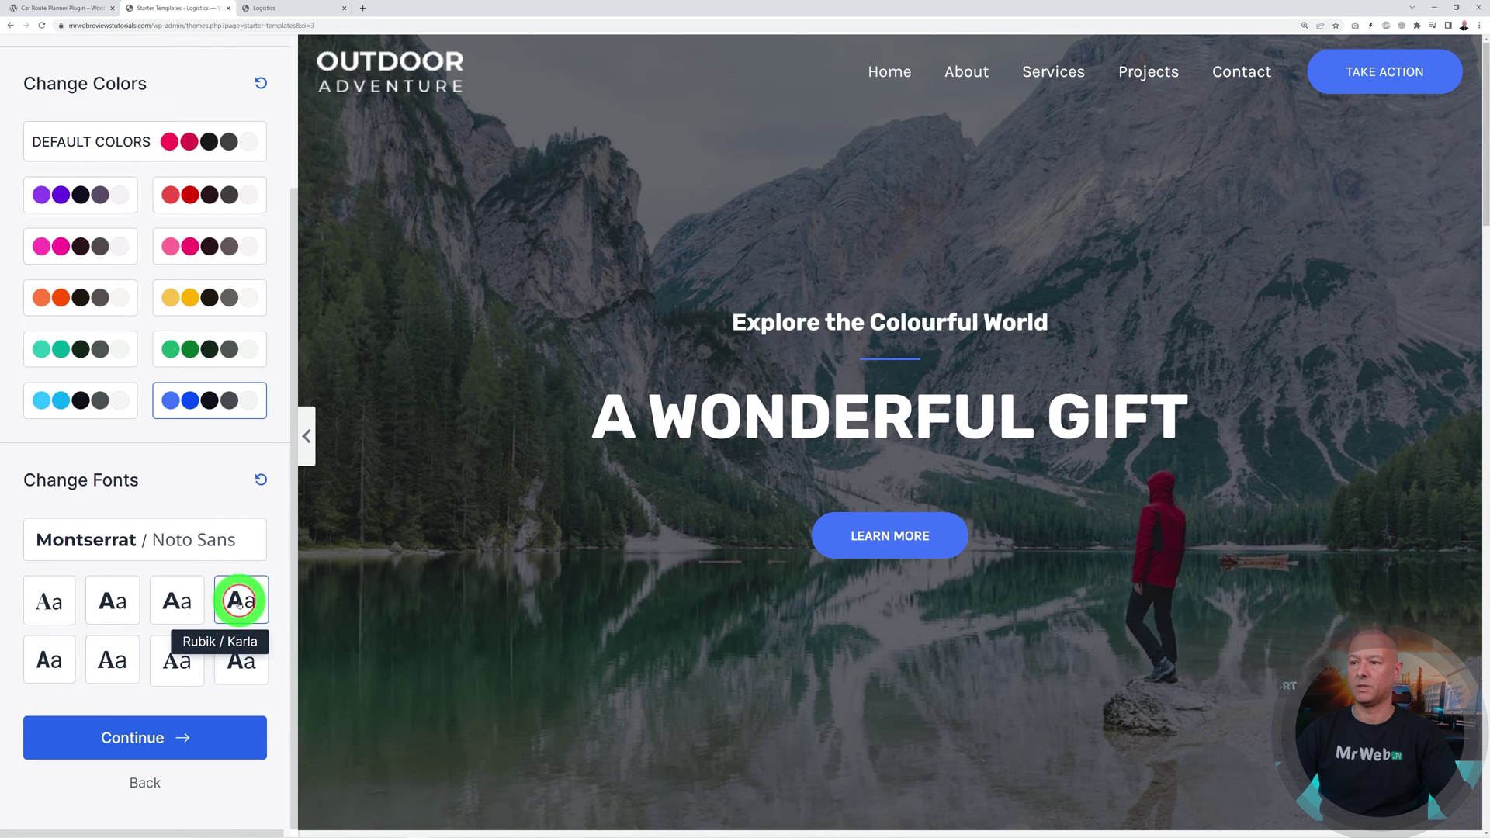
left_click(107, 614)
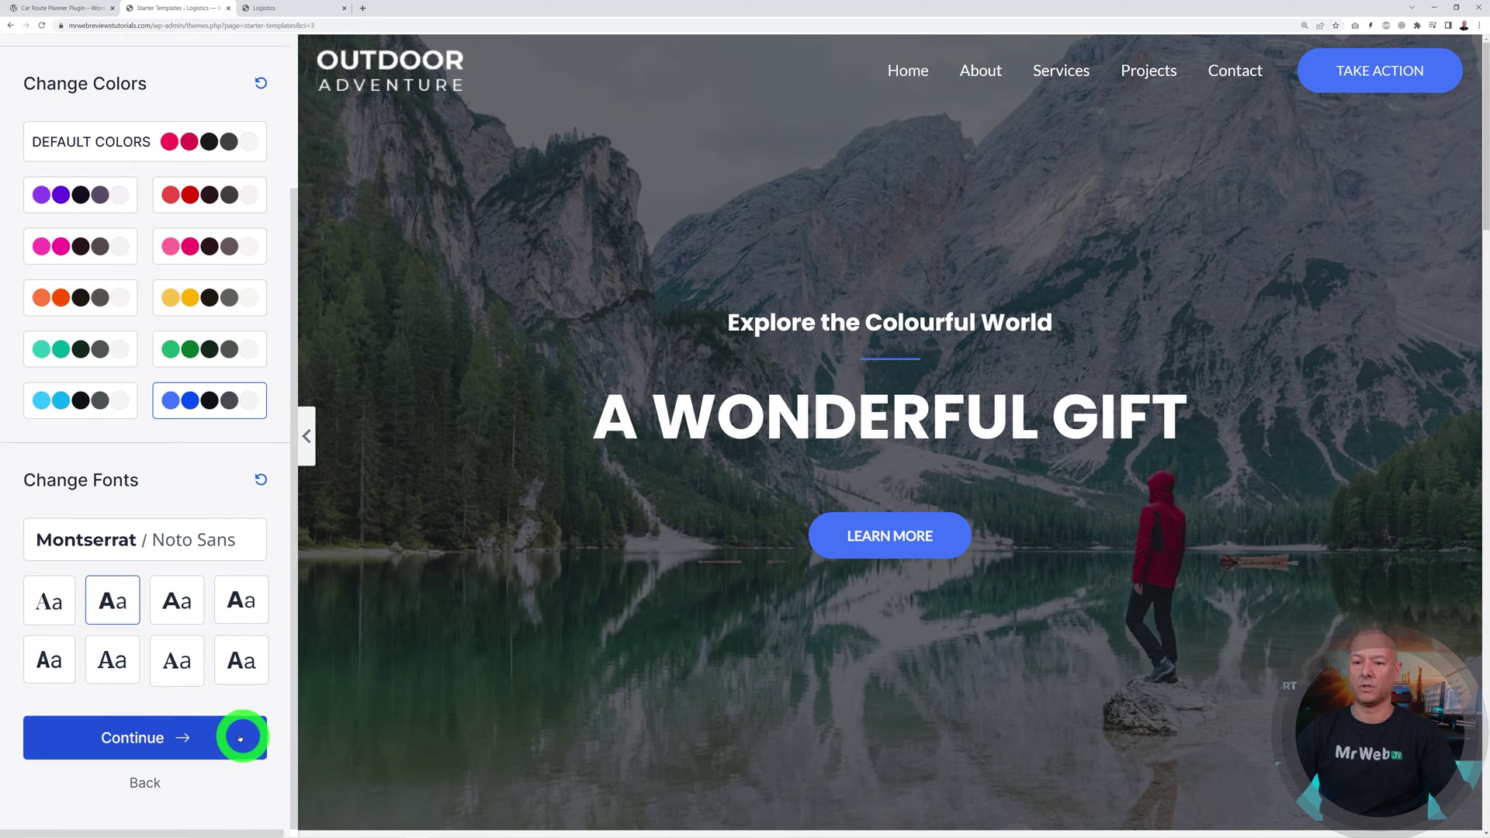
left_click(185, 736)
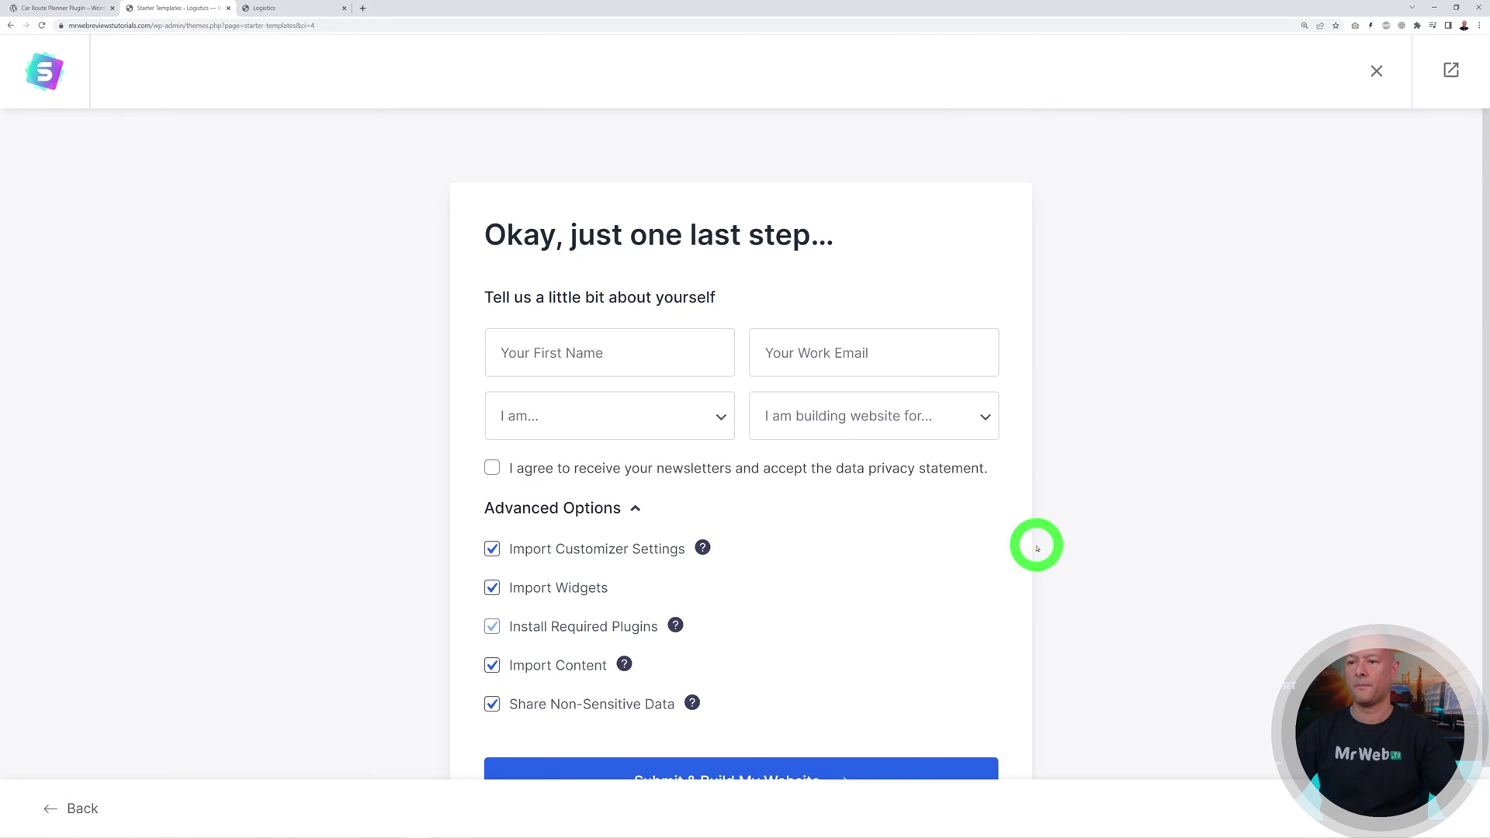
Step: Submit the final form to build the Outdoor Adventure site, then exit to the Dashboard
left_click(728, 703)
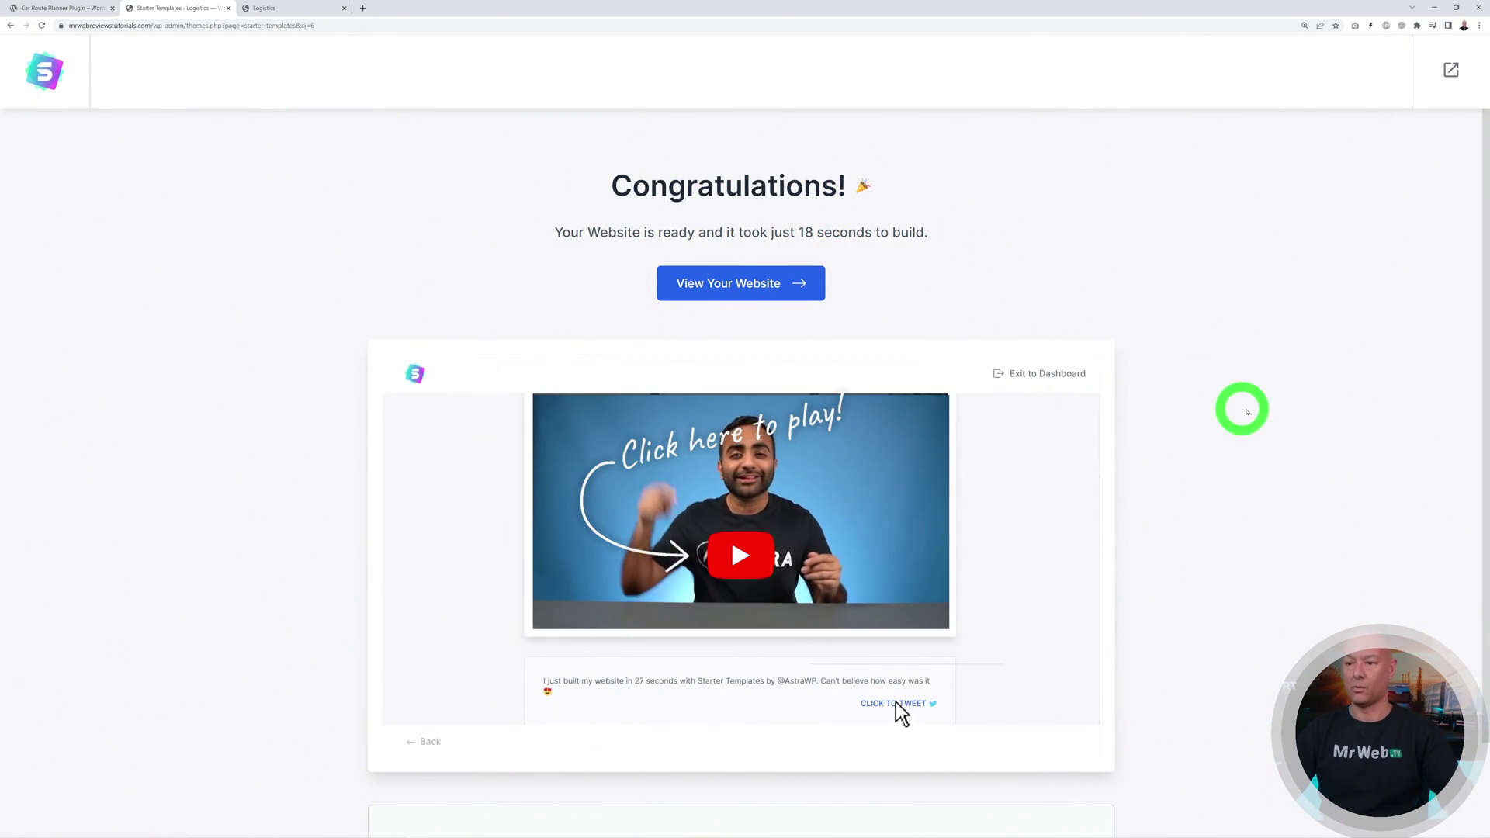
left_click(1452, 69)
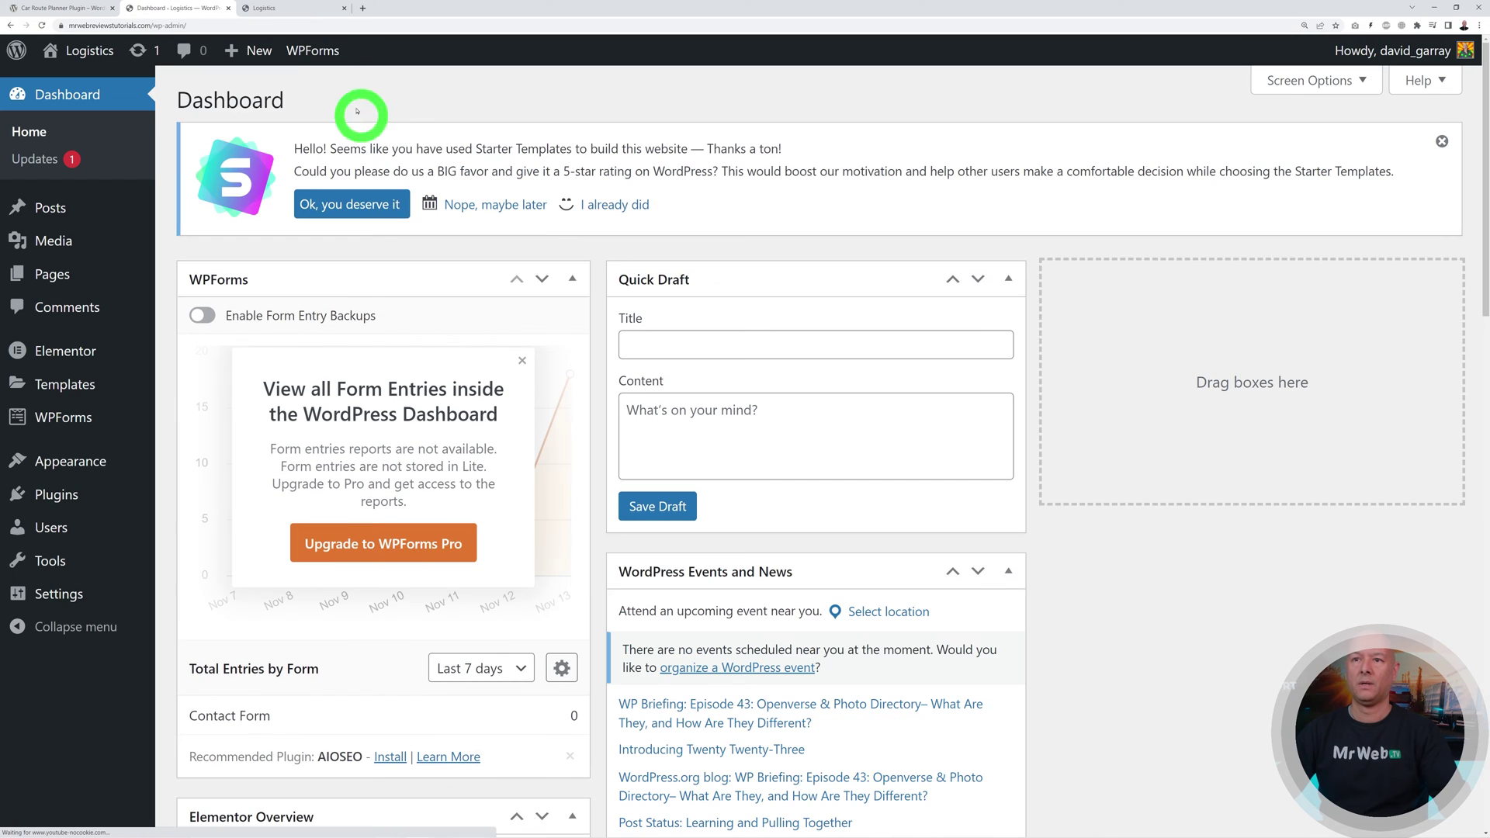
left_click(292, 9)
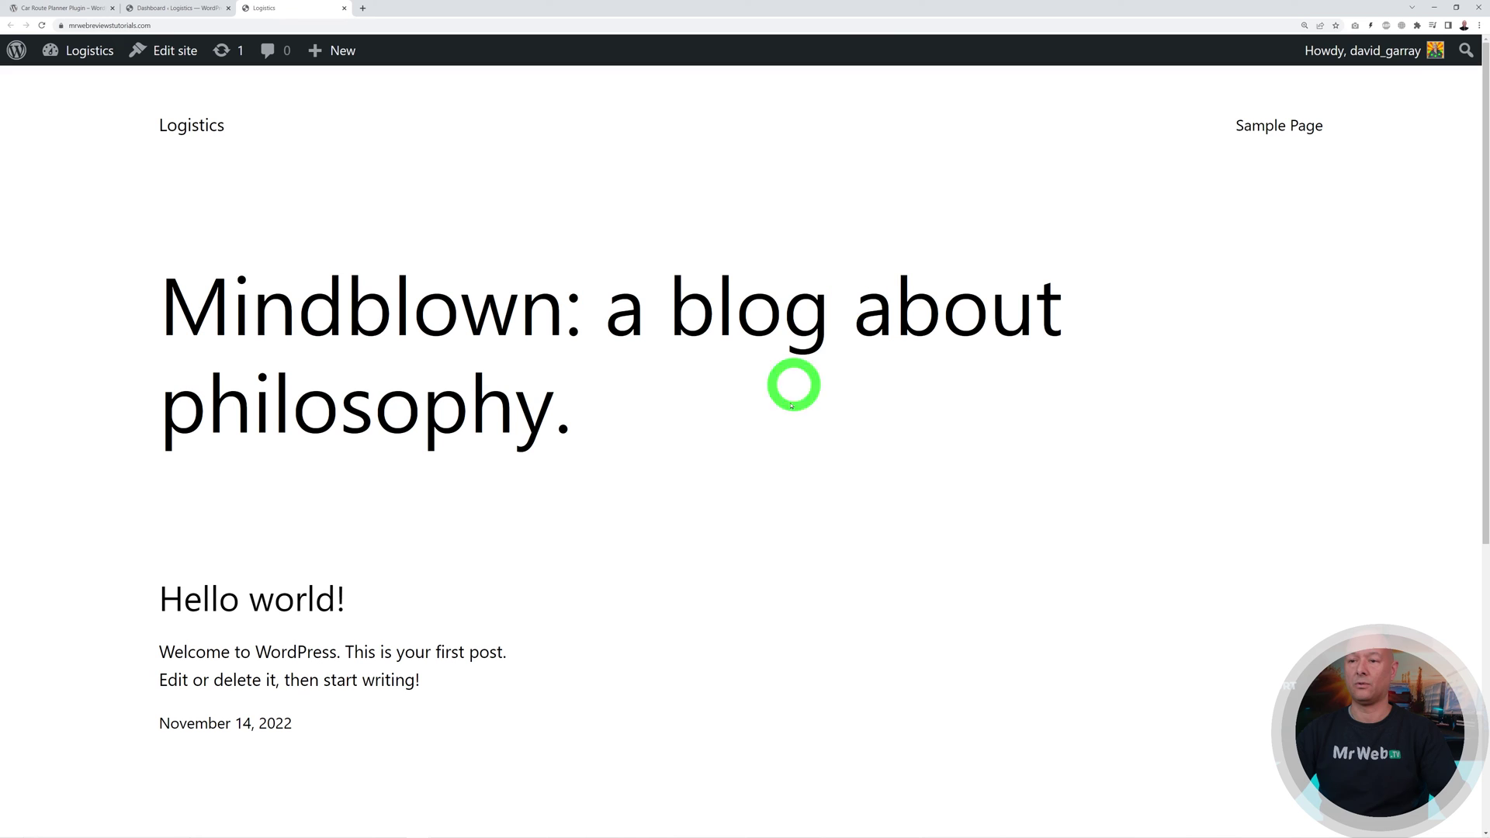
left_click(43, 26)
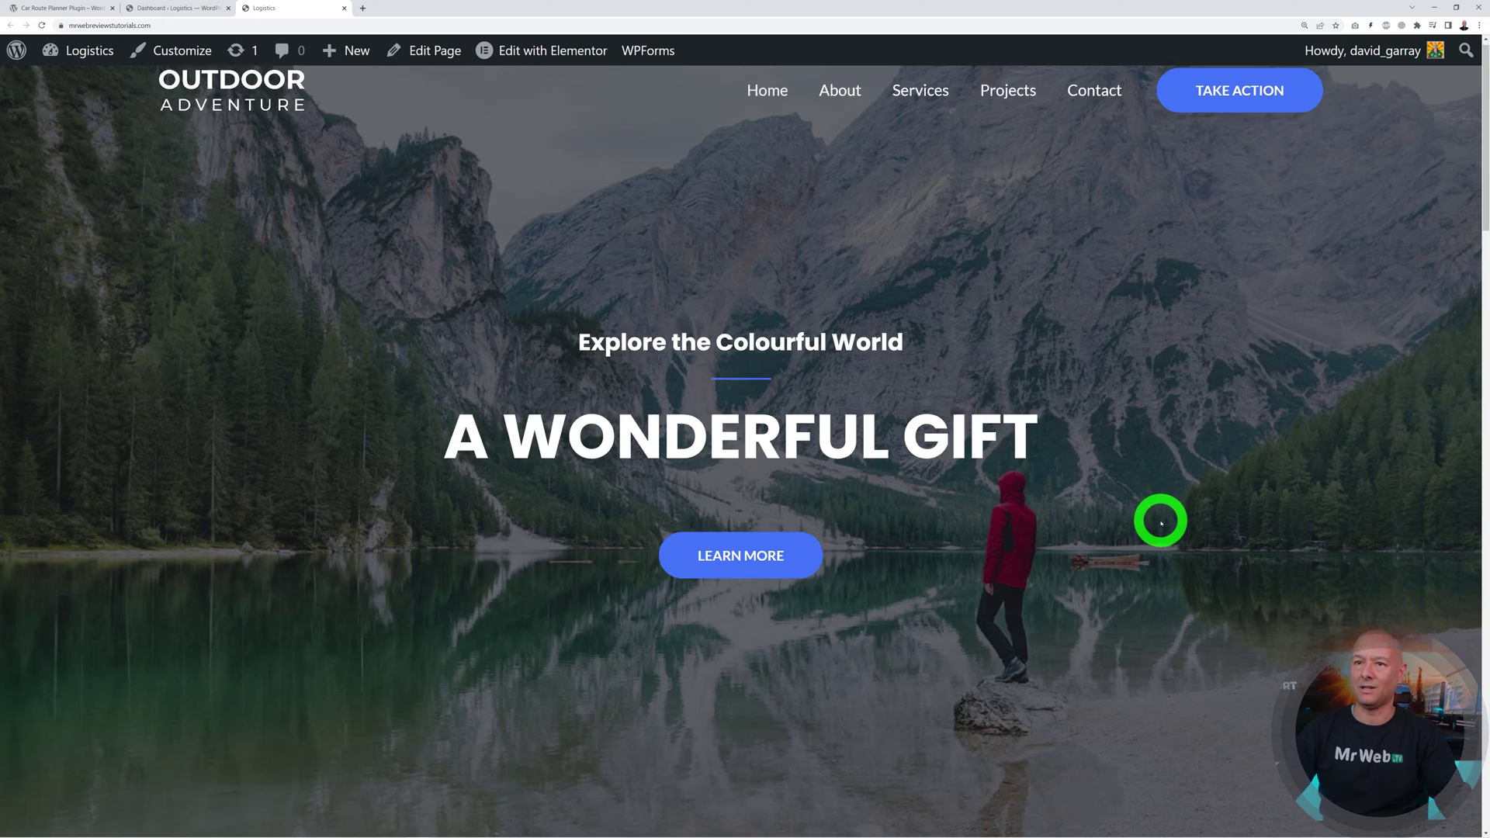
scroll(1180, 520, "down", 15)
scroll(1295, 541, "down", 7)
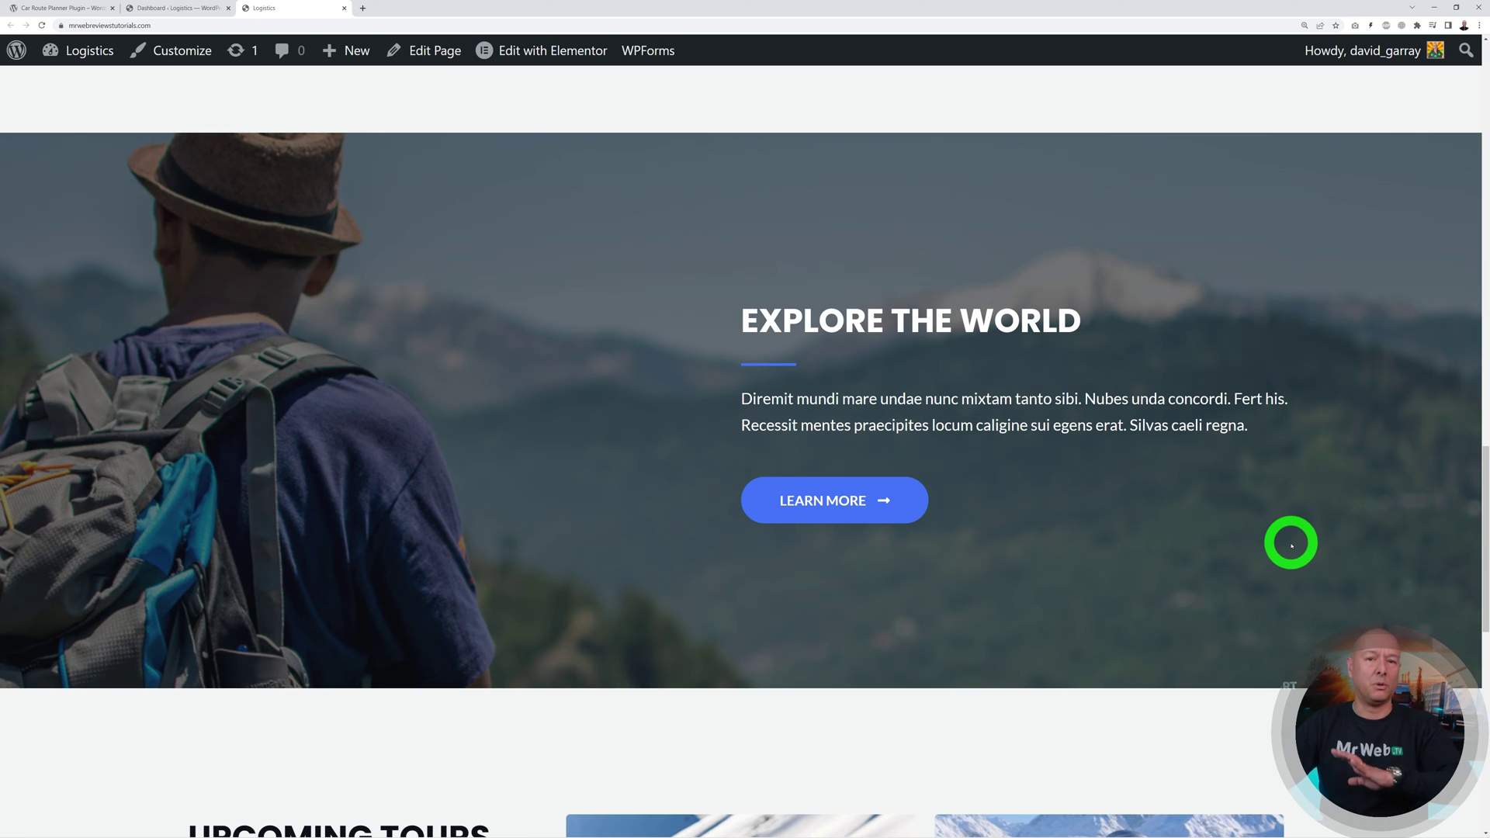
scroll(1301, 543, "down", 5)
scroll(1172, 559, "up", 9)
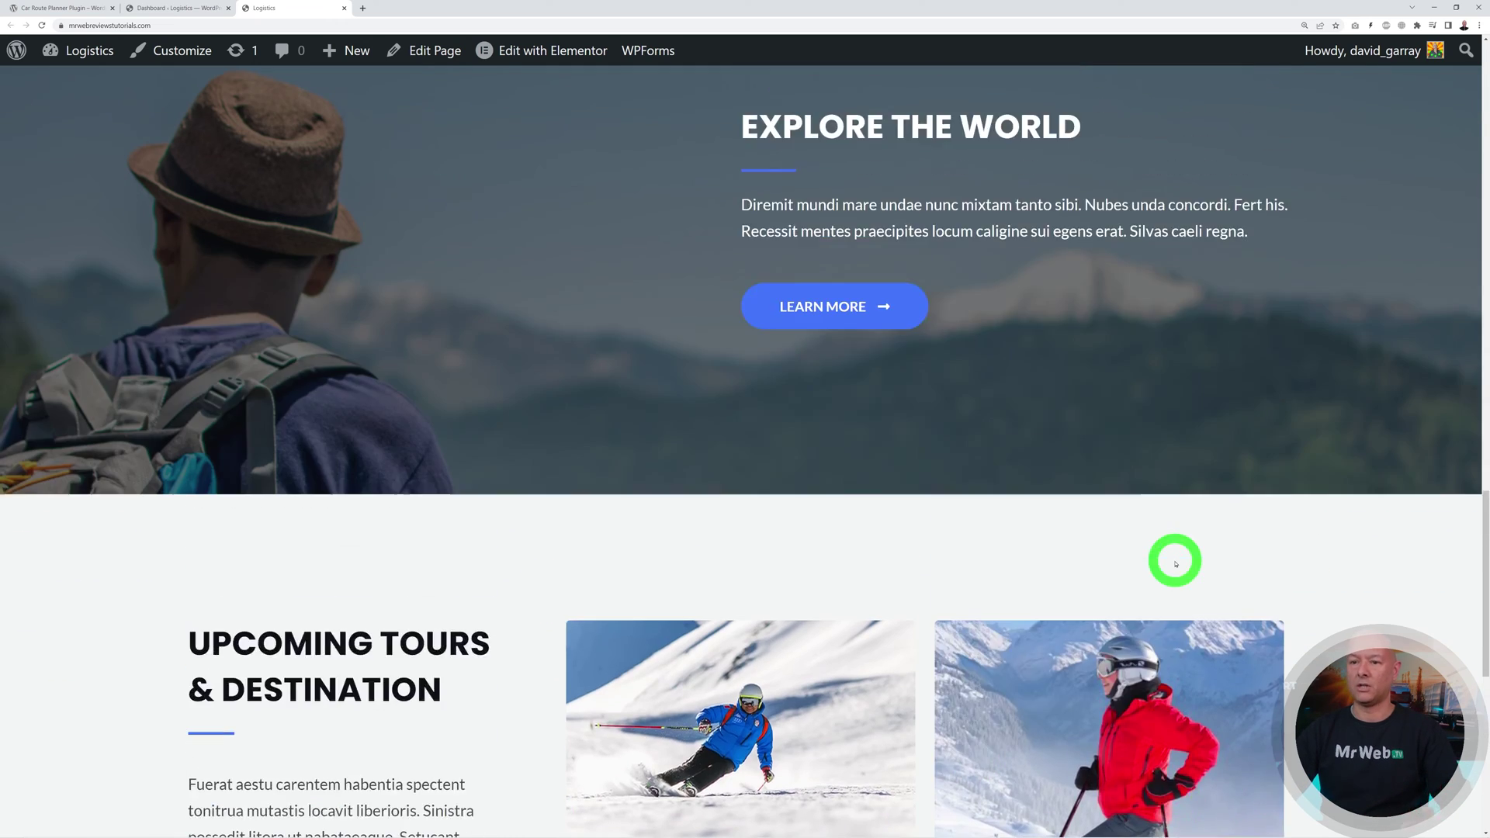
scroll(1175, 564, "up", 15)
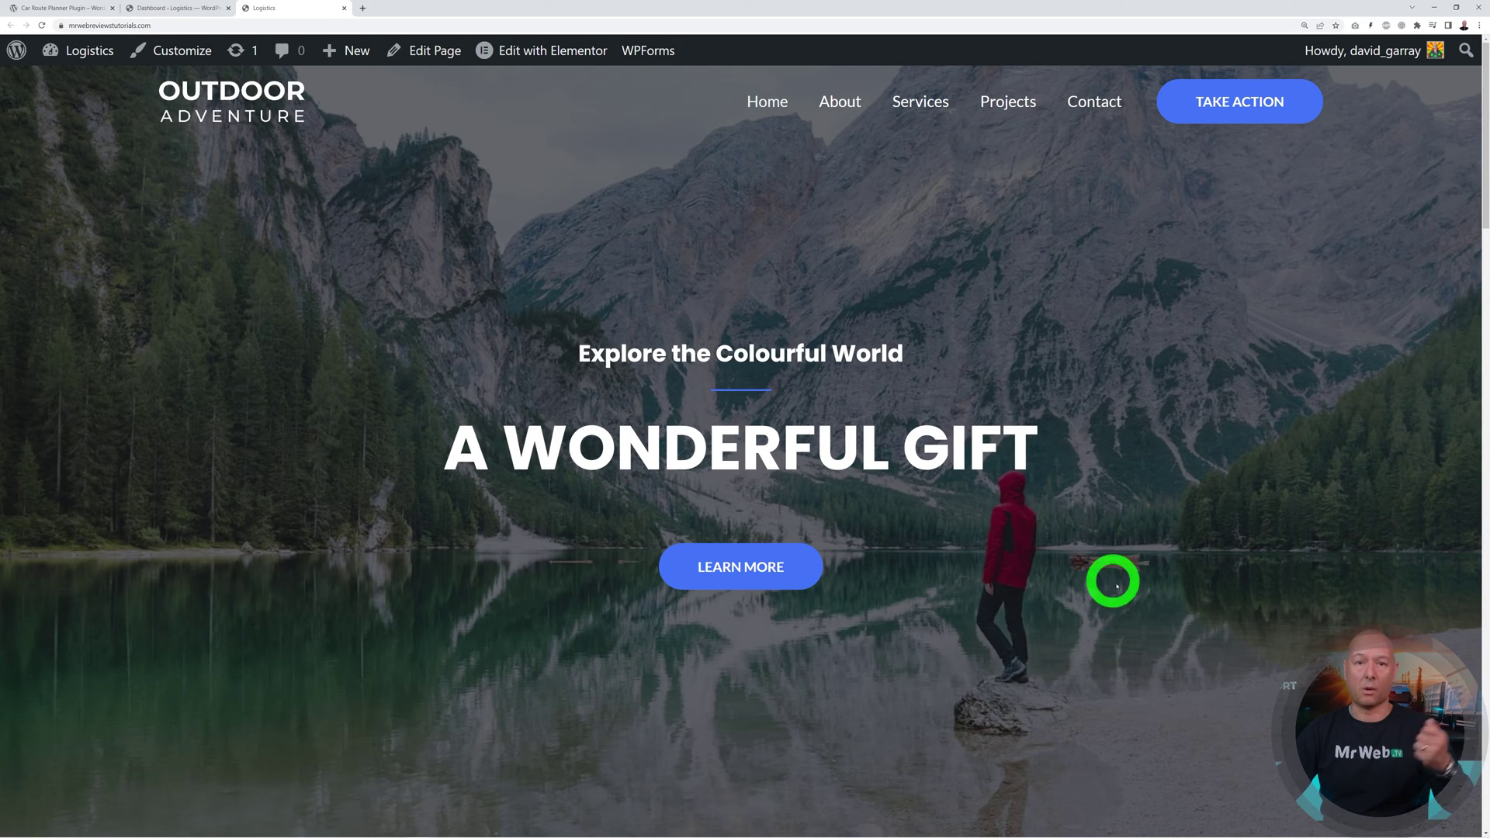
left_click(154, 9)
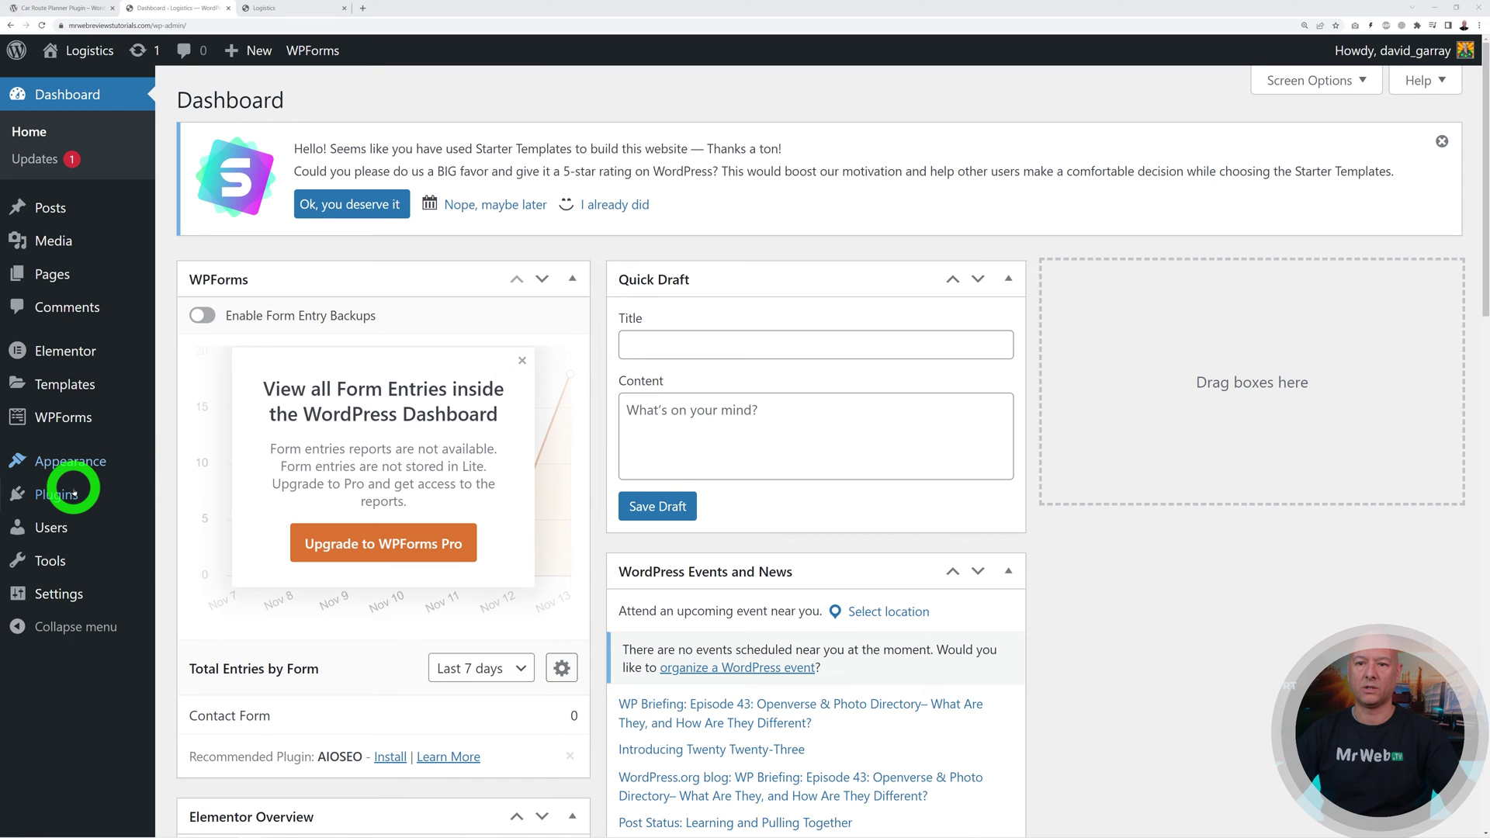
Step: Install and activate the Car Route Planner plugin, then dismiss the rating and activation notices
mouse_move(73, 496)
left_click(225, 529)
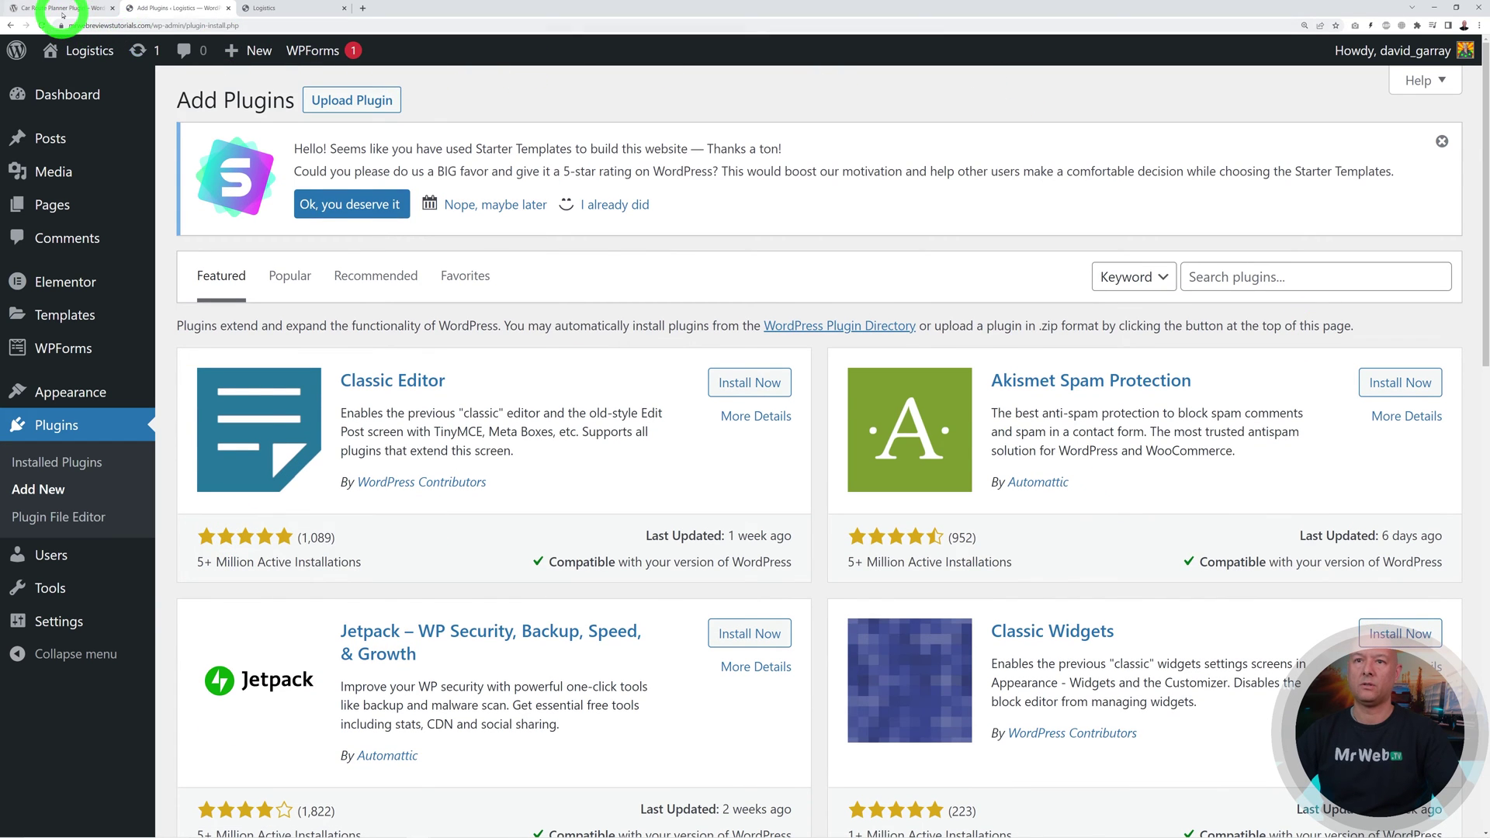
left_click(62, 14)
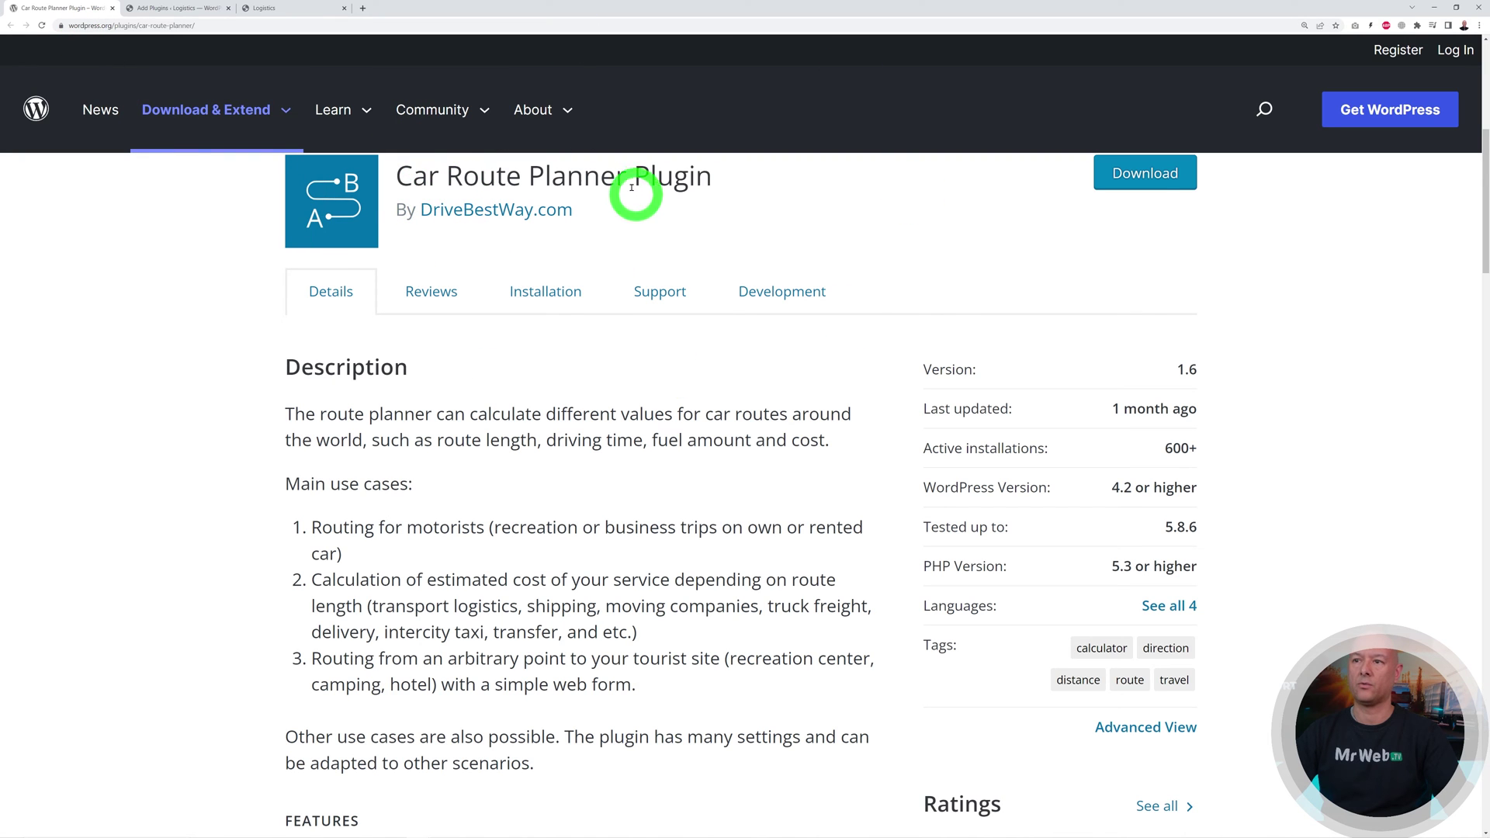
left_click(178, 13)
left_click(1247, 281)
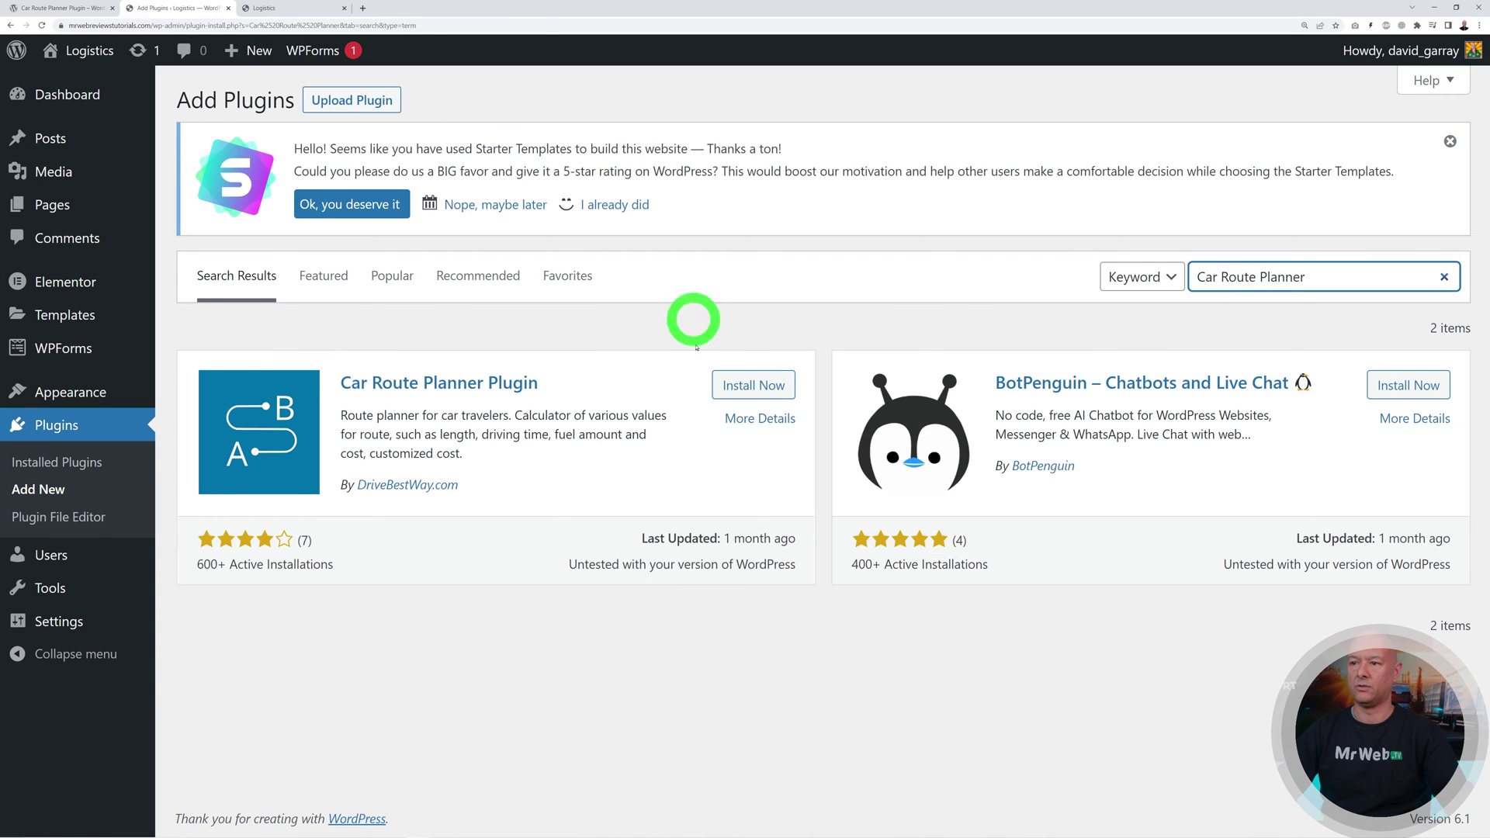
left_click(769, 382)
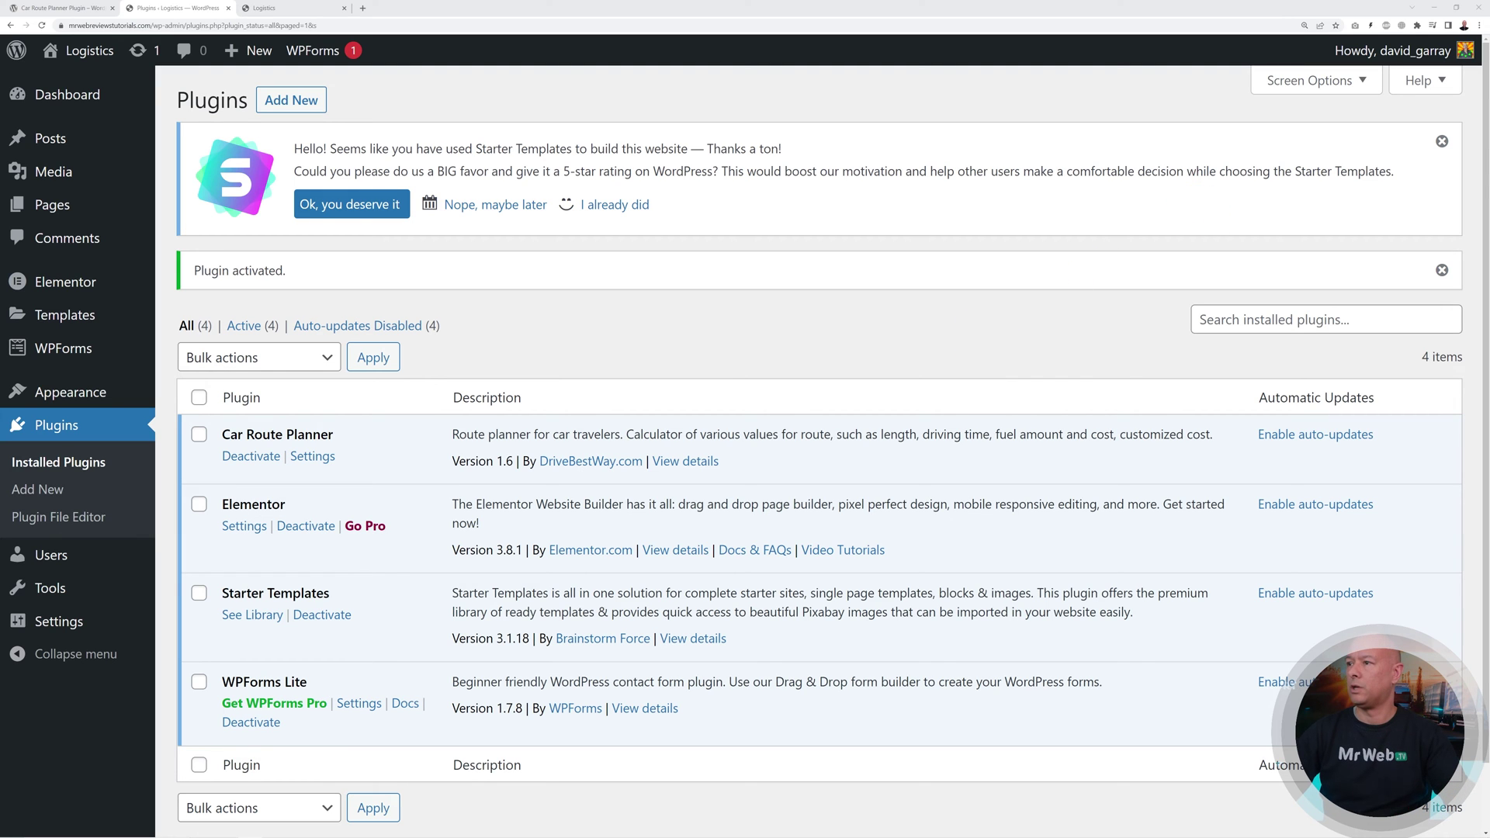
left_click(1442, 143)
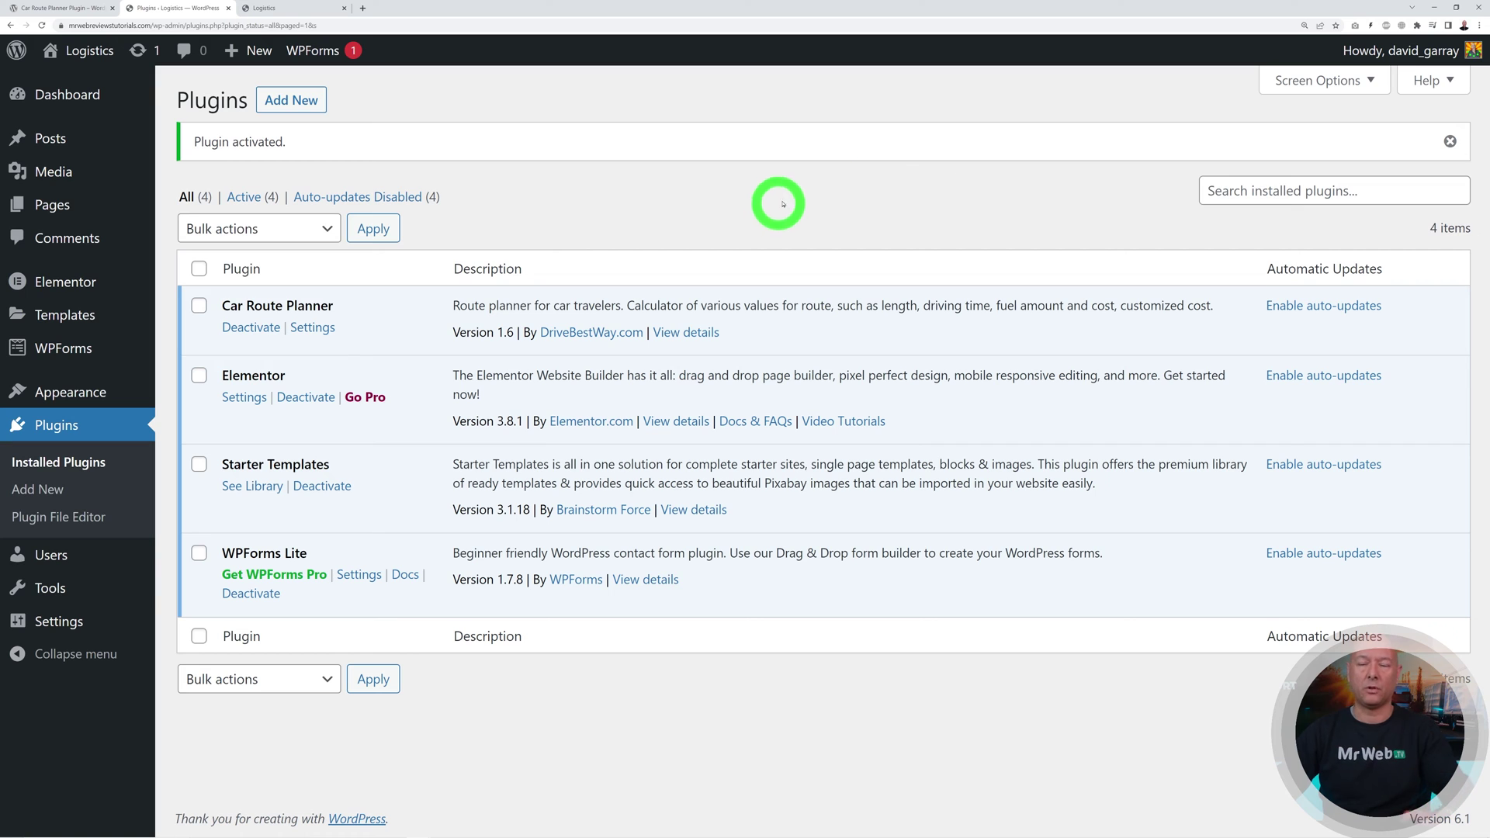
left_click(1450, 141)
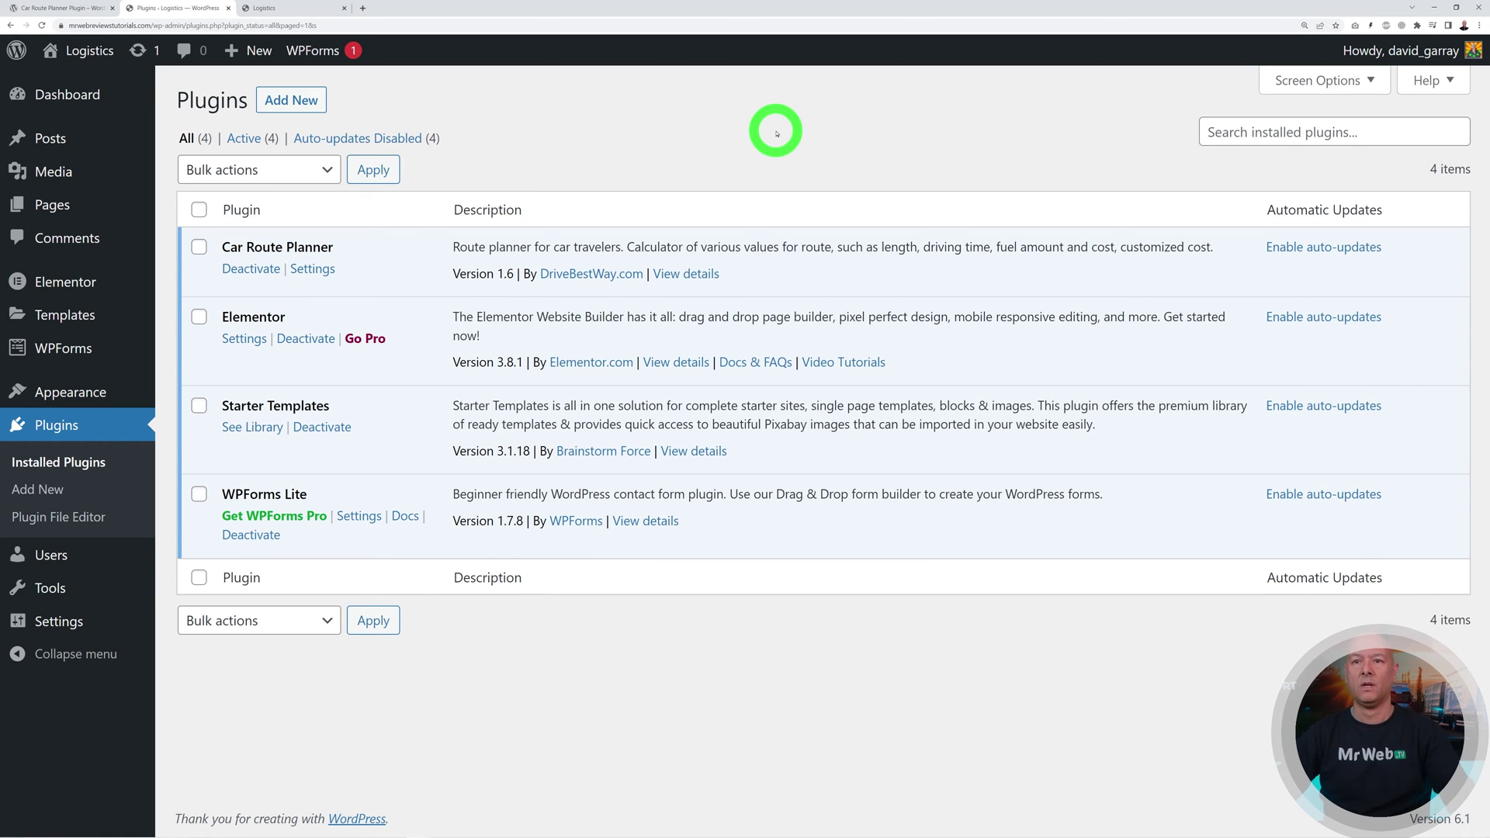
Step: Open the Home page's Edit with Elementor link in a new tab and switch to it
mouse_move(80, 216)
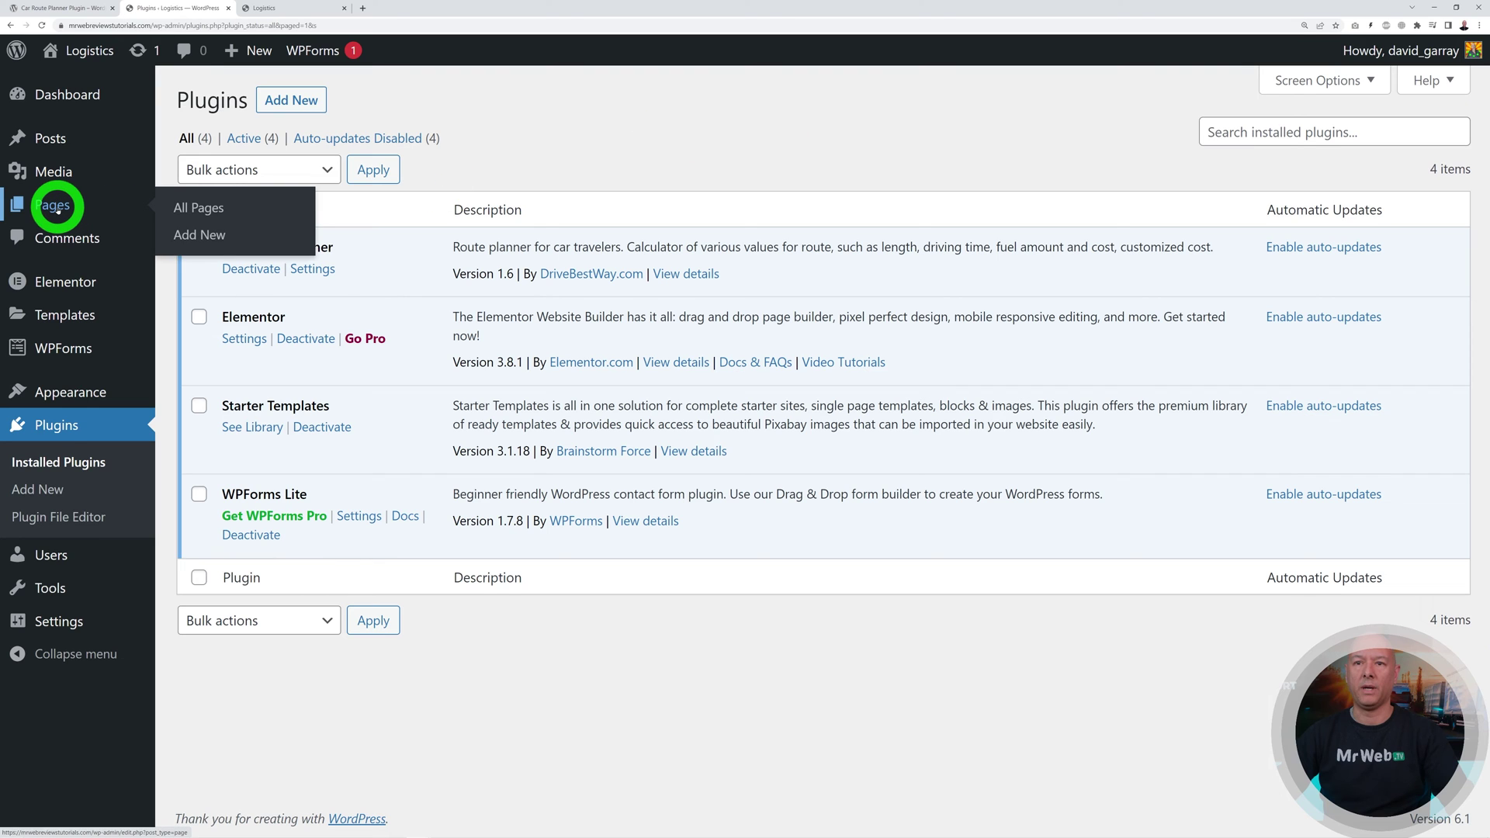
left_click(57, 208)
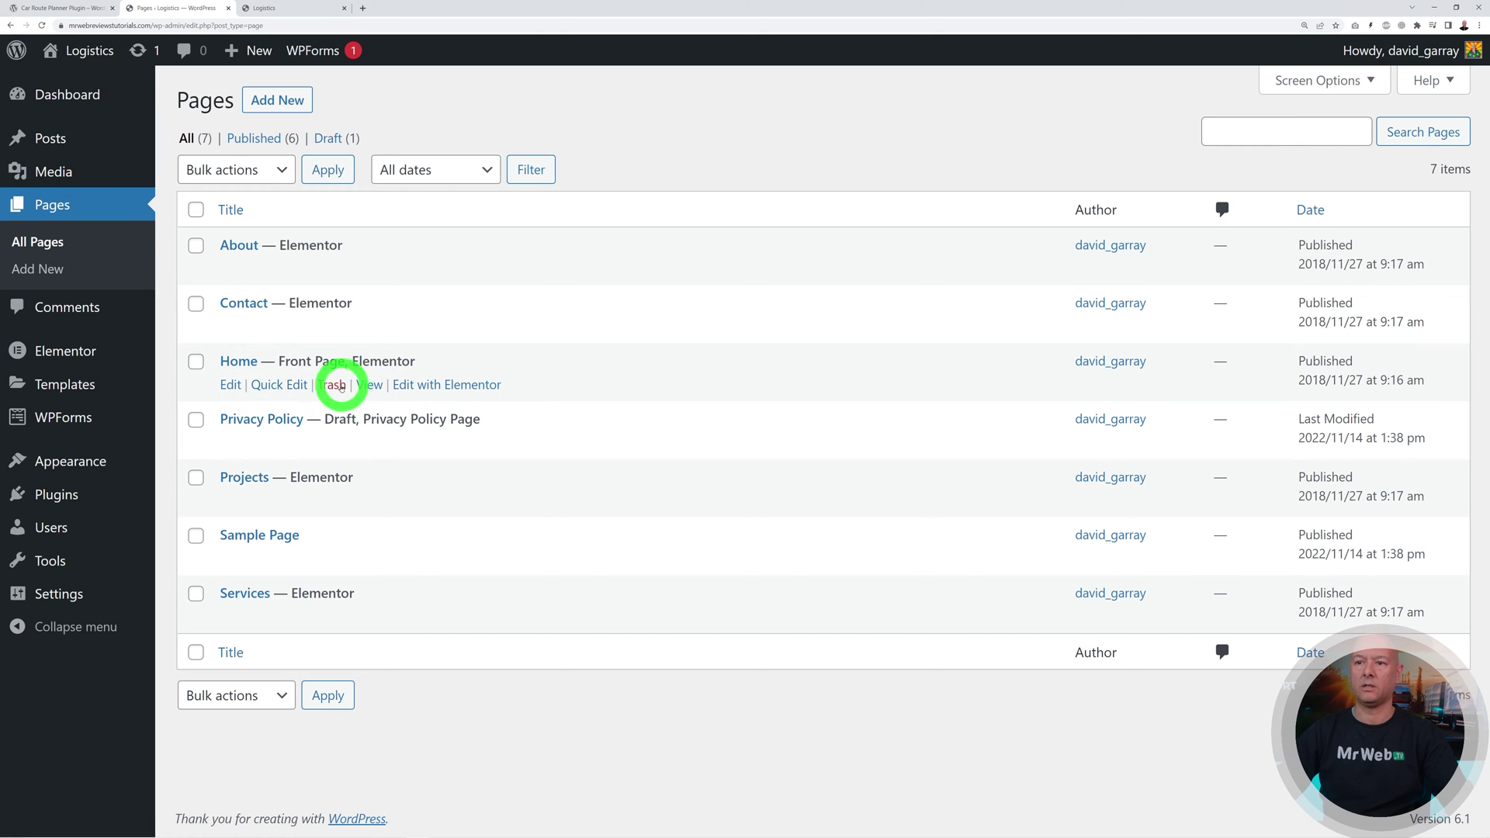
right_click(448, 386)
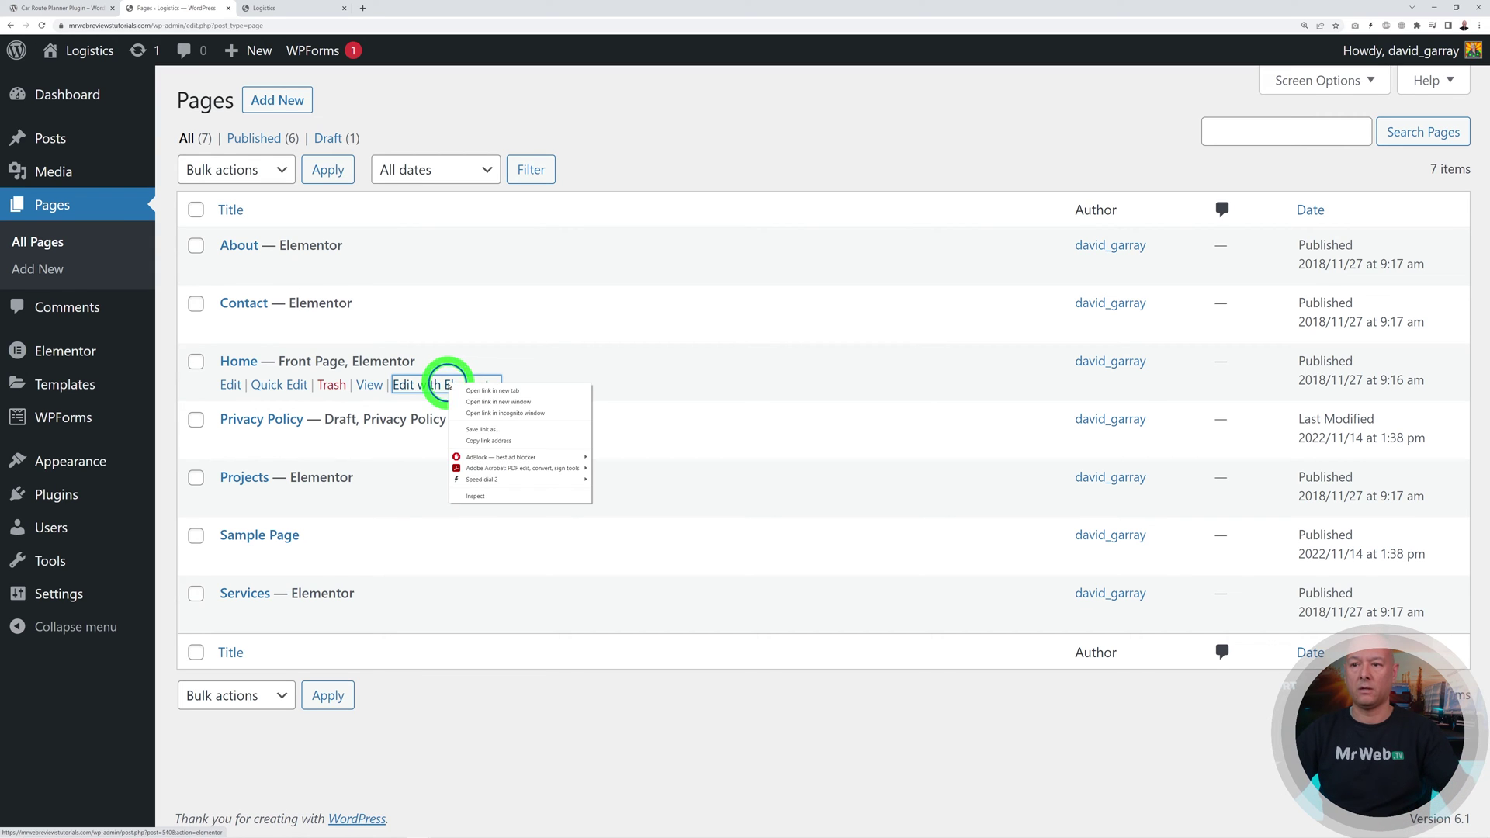
left_click(466, 390)
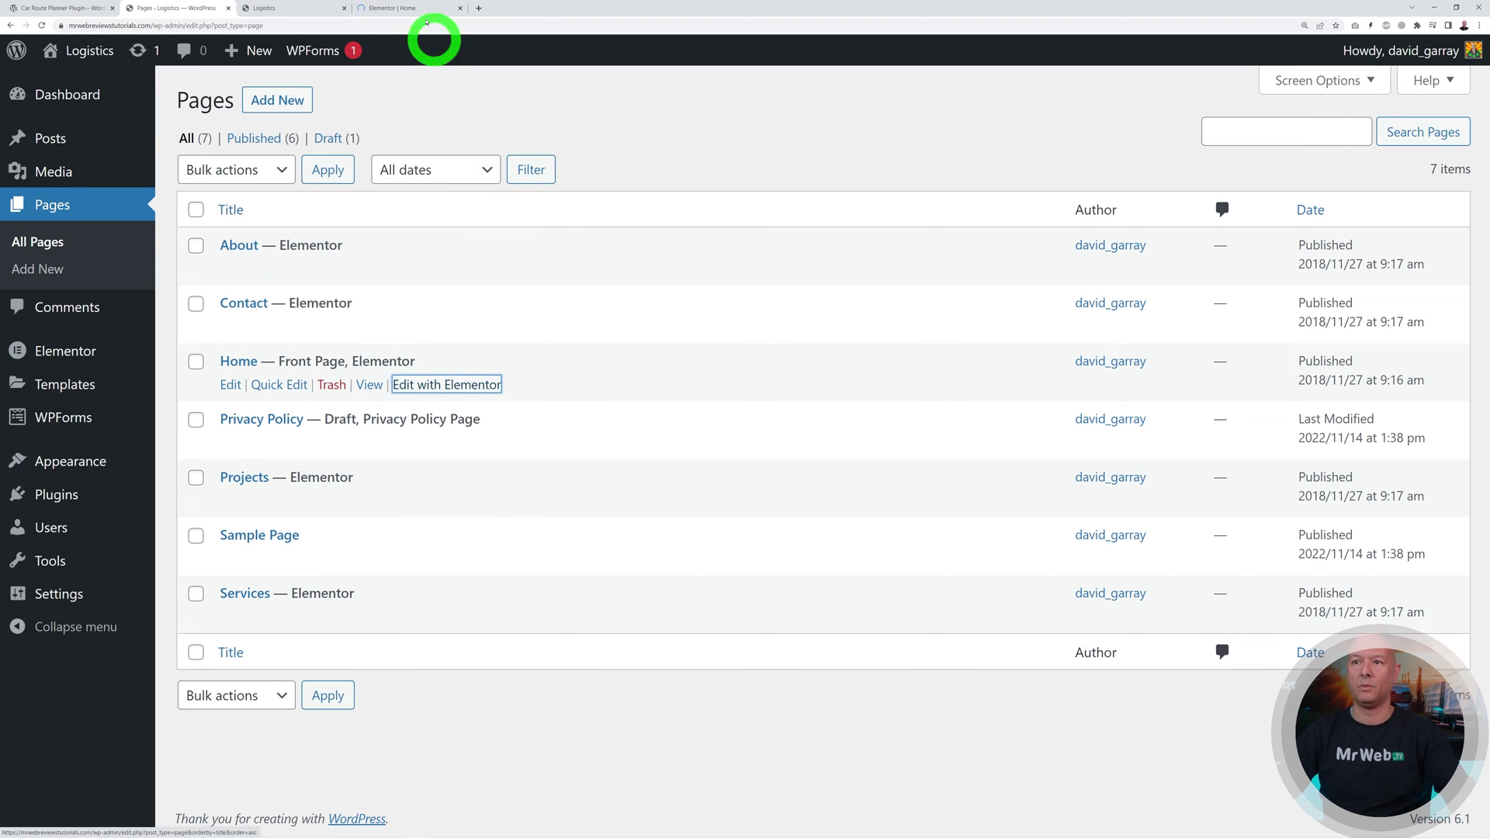
left_click(334, 11)
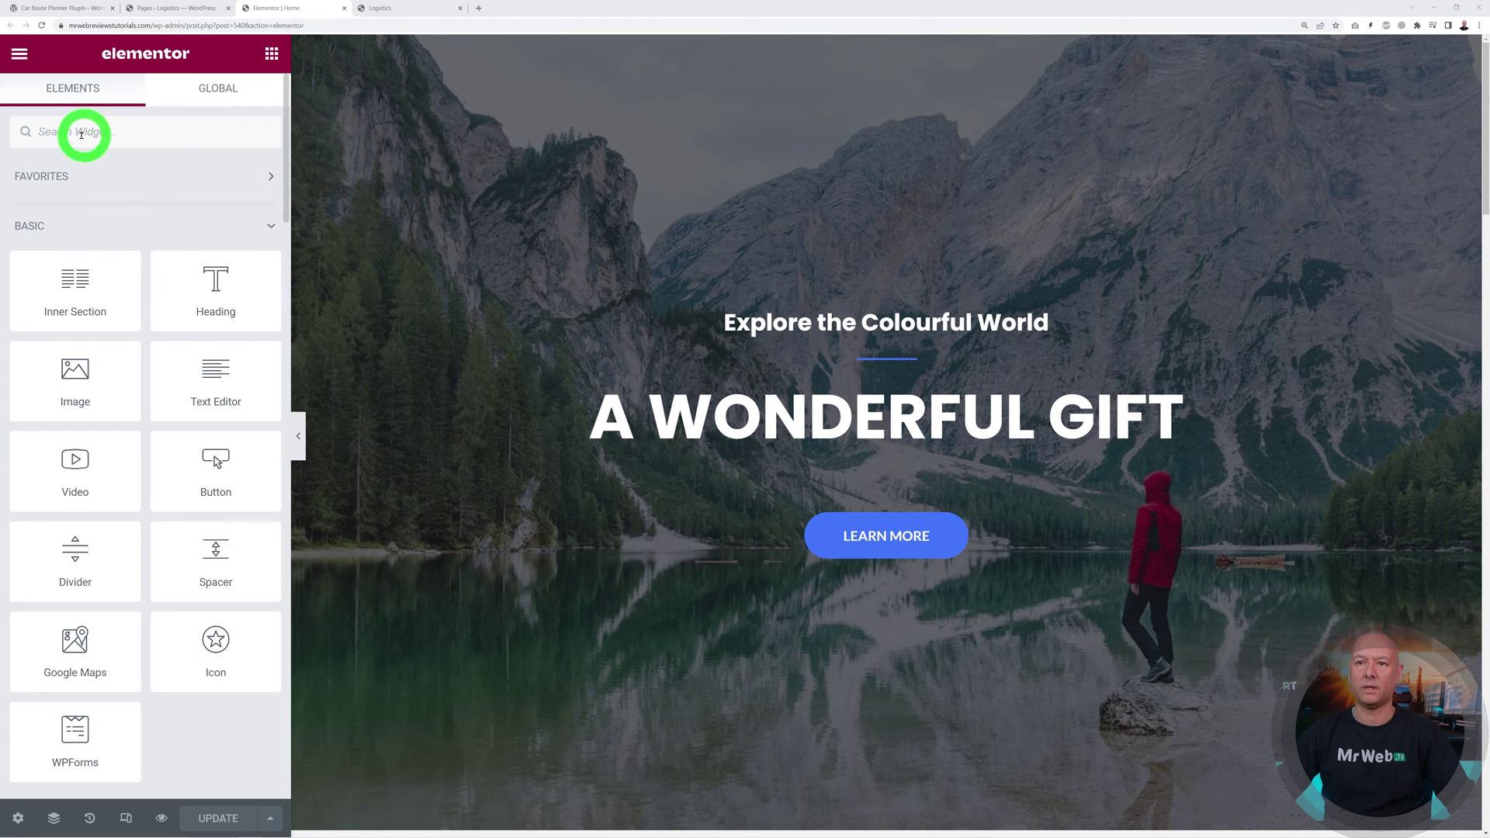
Step: Drag an Inner Section onto the page and select the Upcoming Events section and column
mouse_move(117, 269)
left_mouse_down()
mouse_move(655, 300)
mouse_move(663, 373)
mouse_move(209, 226)
mouse_move(123, 273)
left_mouse_up()
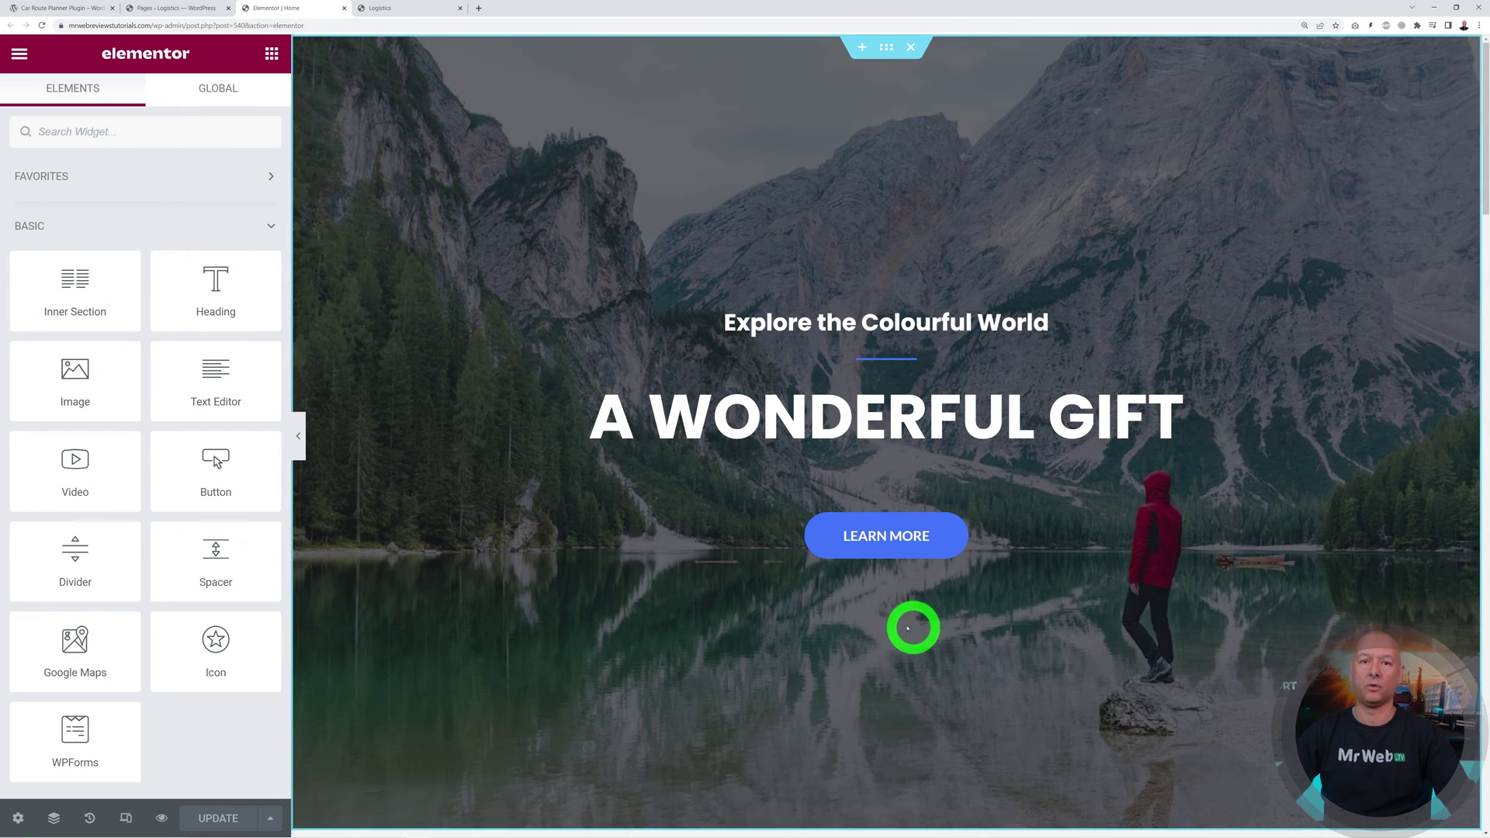
scroll(1087, 608, "down", 10)
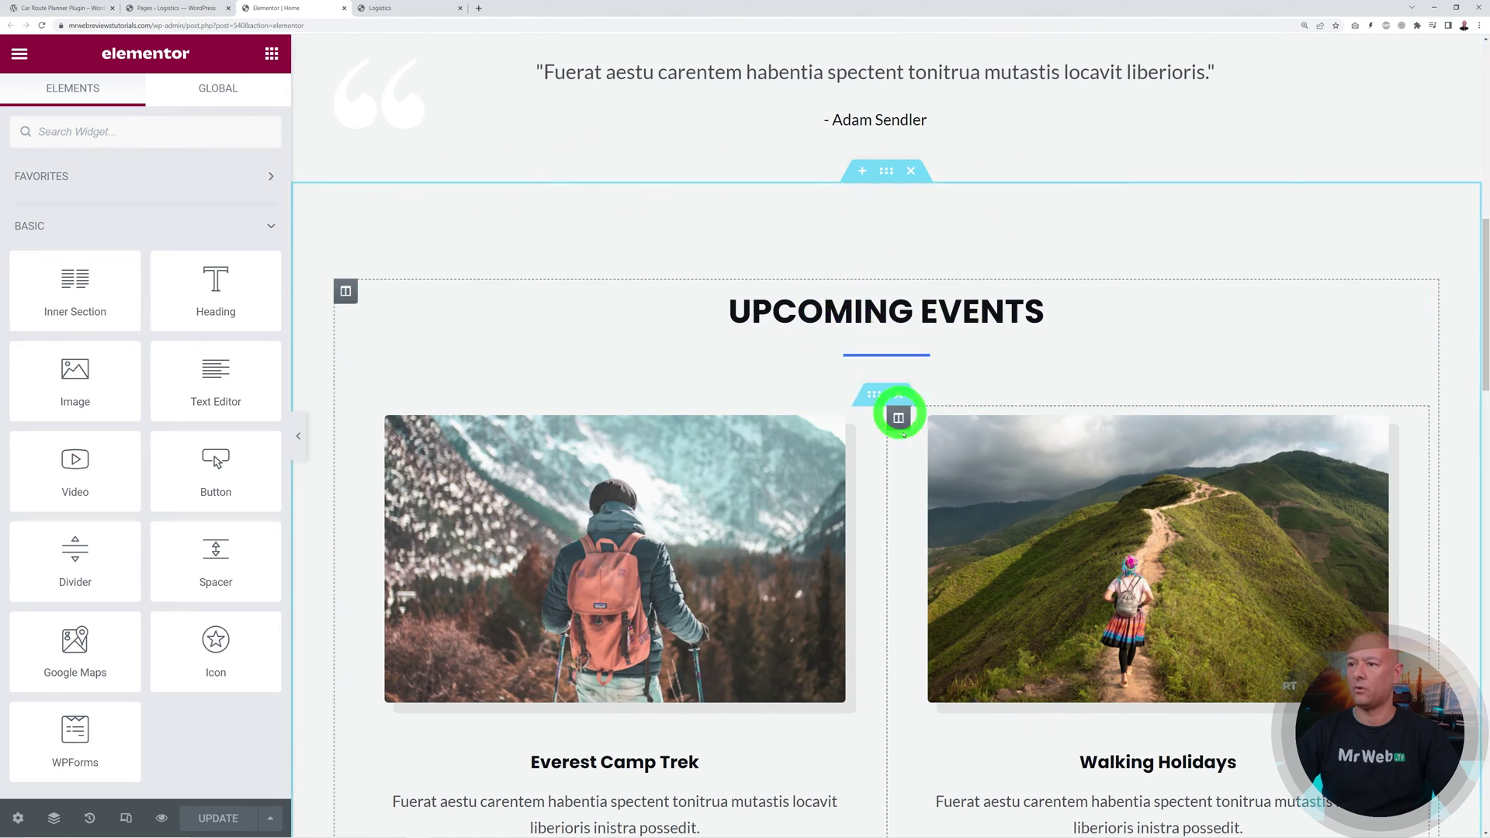
left_click(873, 397)
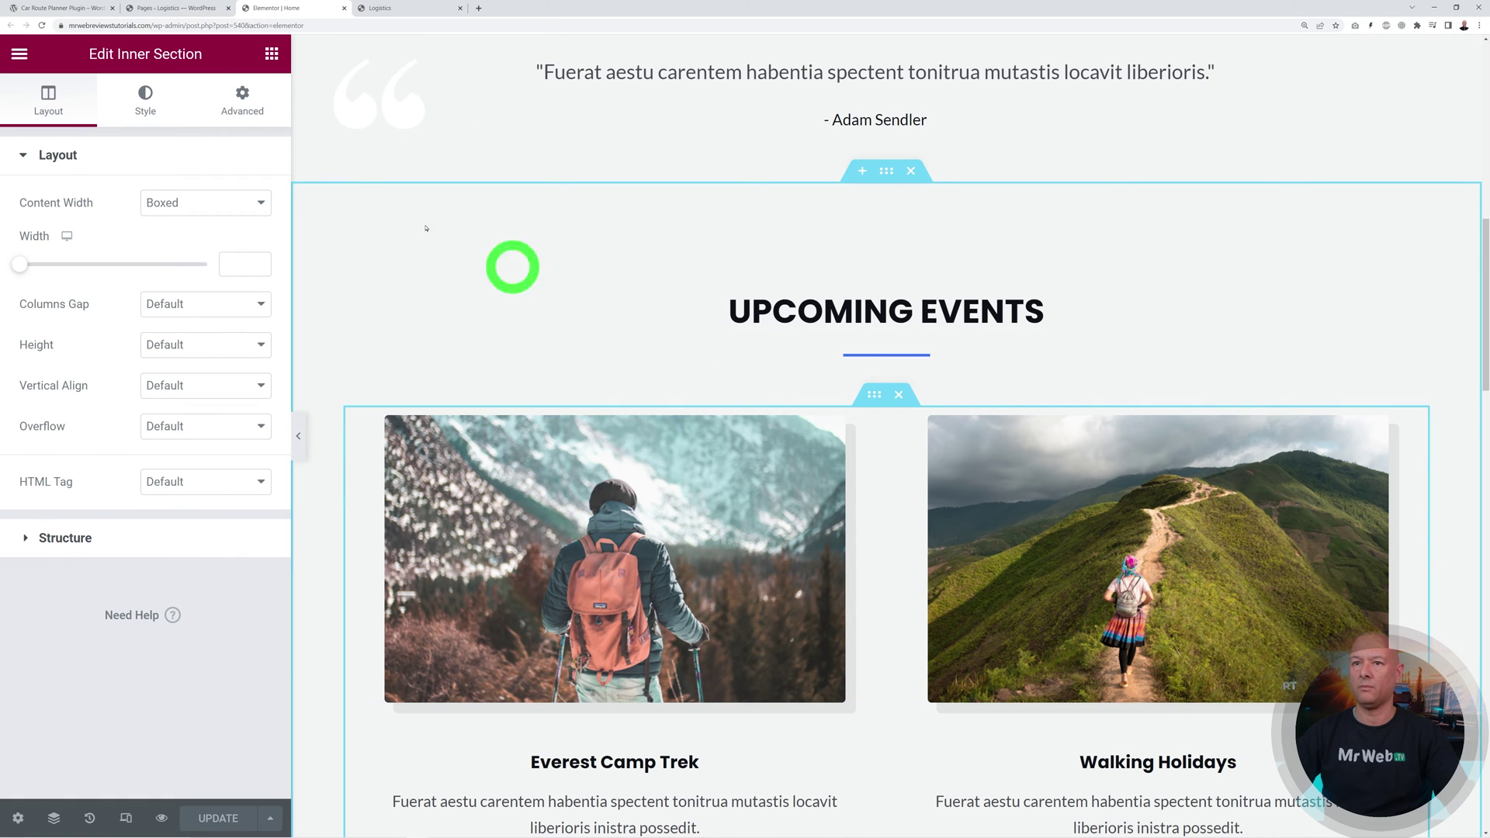
left_click(356, 417)
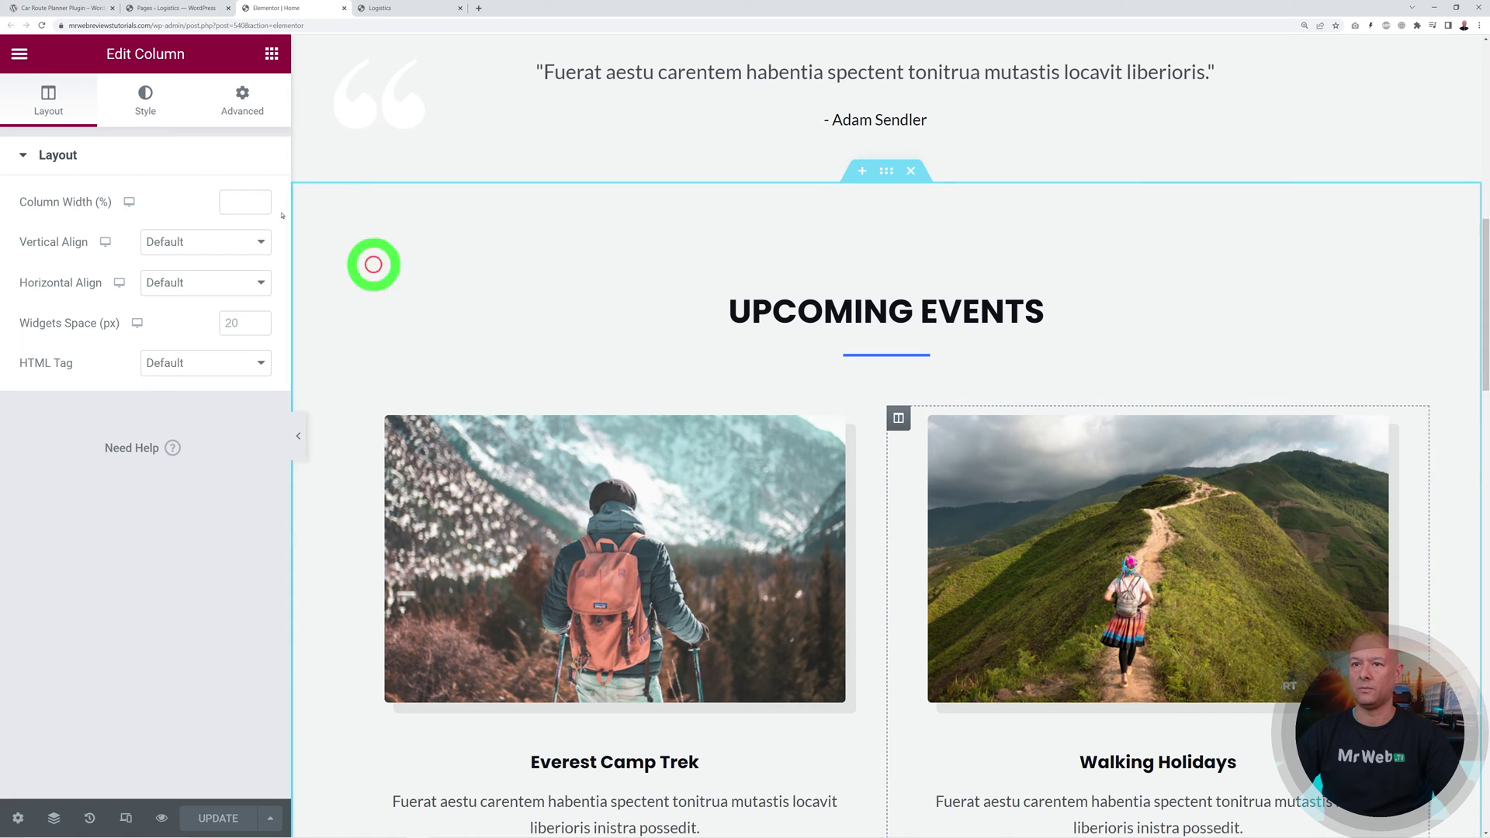
scroll(777, 466, "down", 1)
Step: Inspect the Everest event's image, button and Everest Camp Trek text box, then reopen the widgets panel
left_click(867, 329)
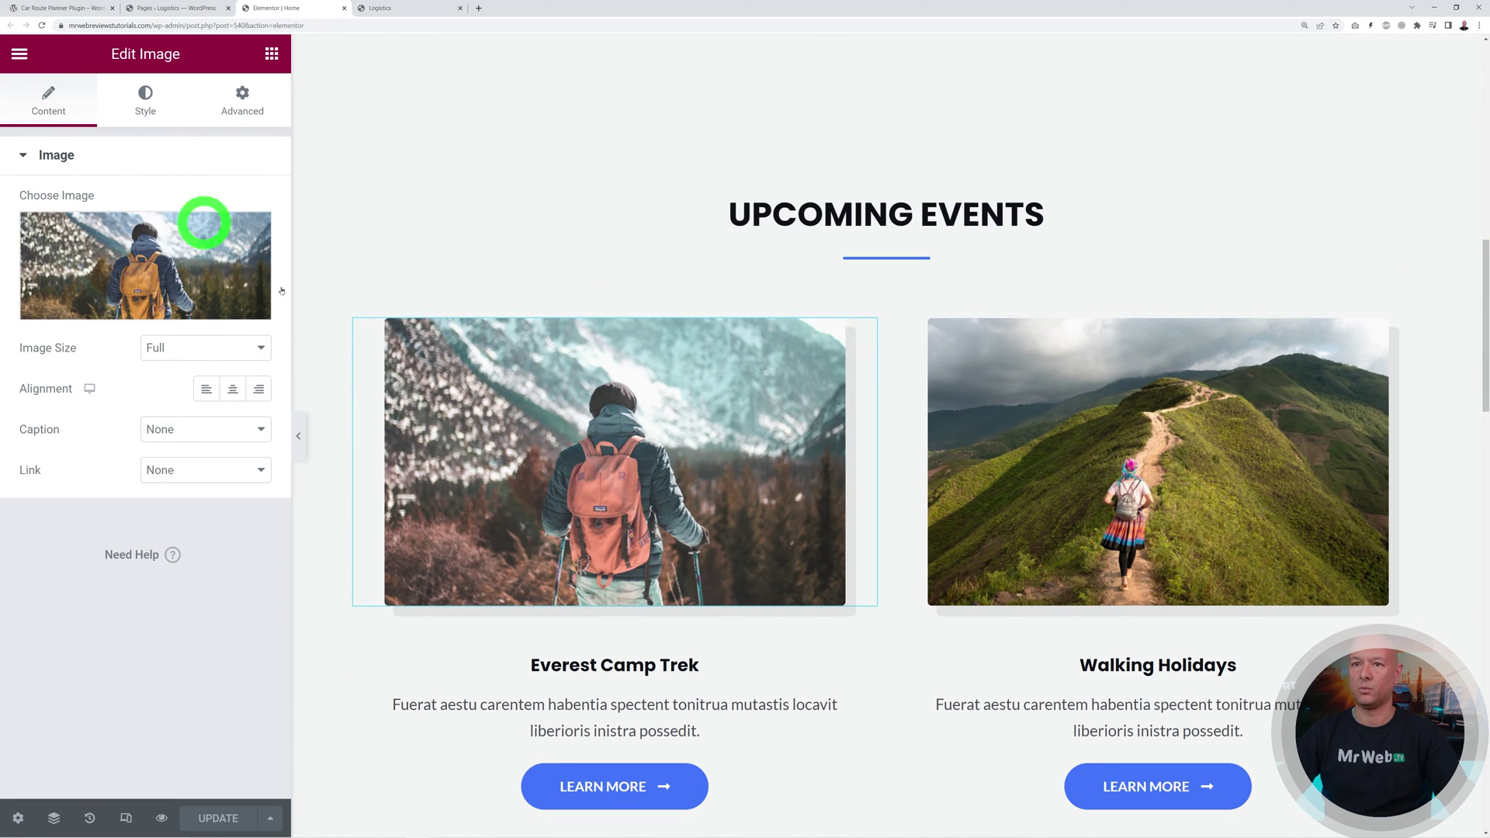
left_click(864, 774)
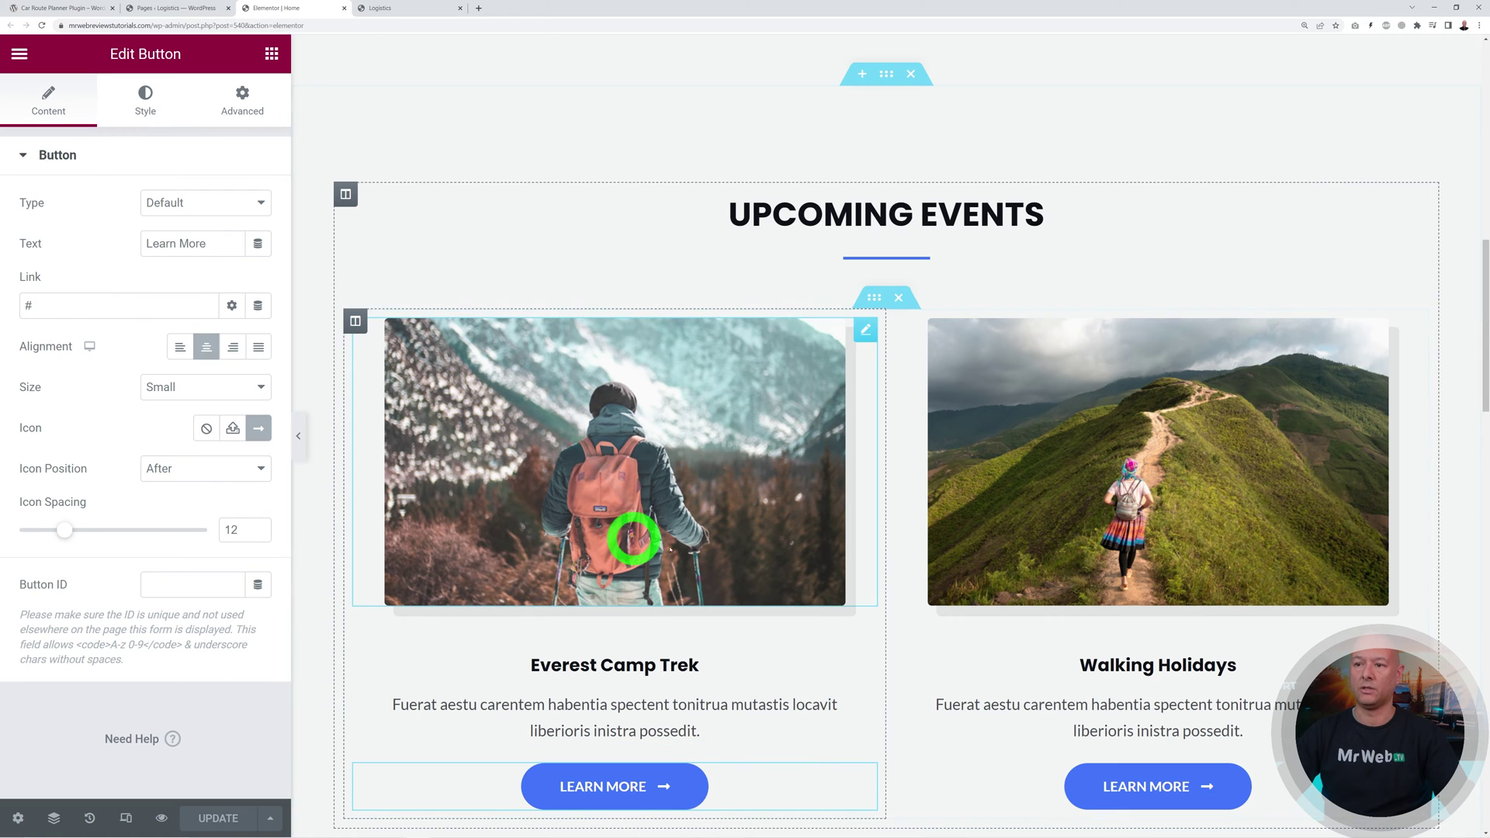
left_click(868, 641)
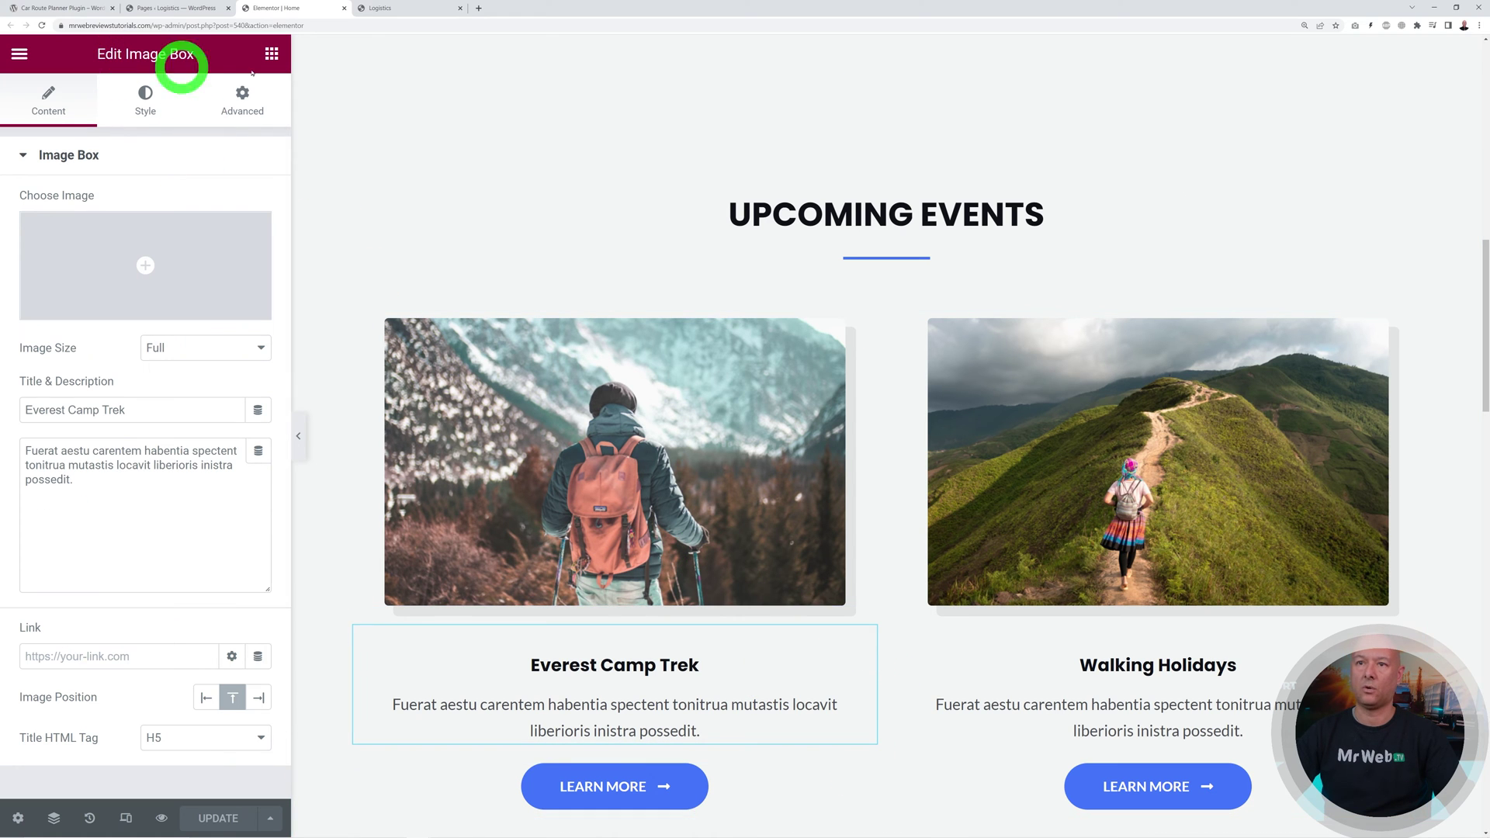
scroll(761, 579, "down", 2)
scroll(845, 518, "up", 12)
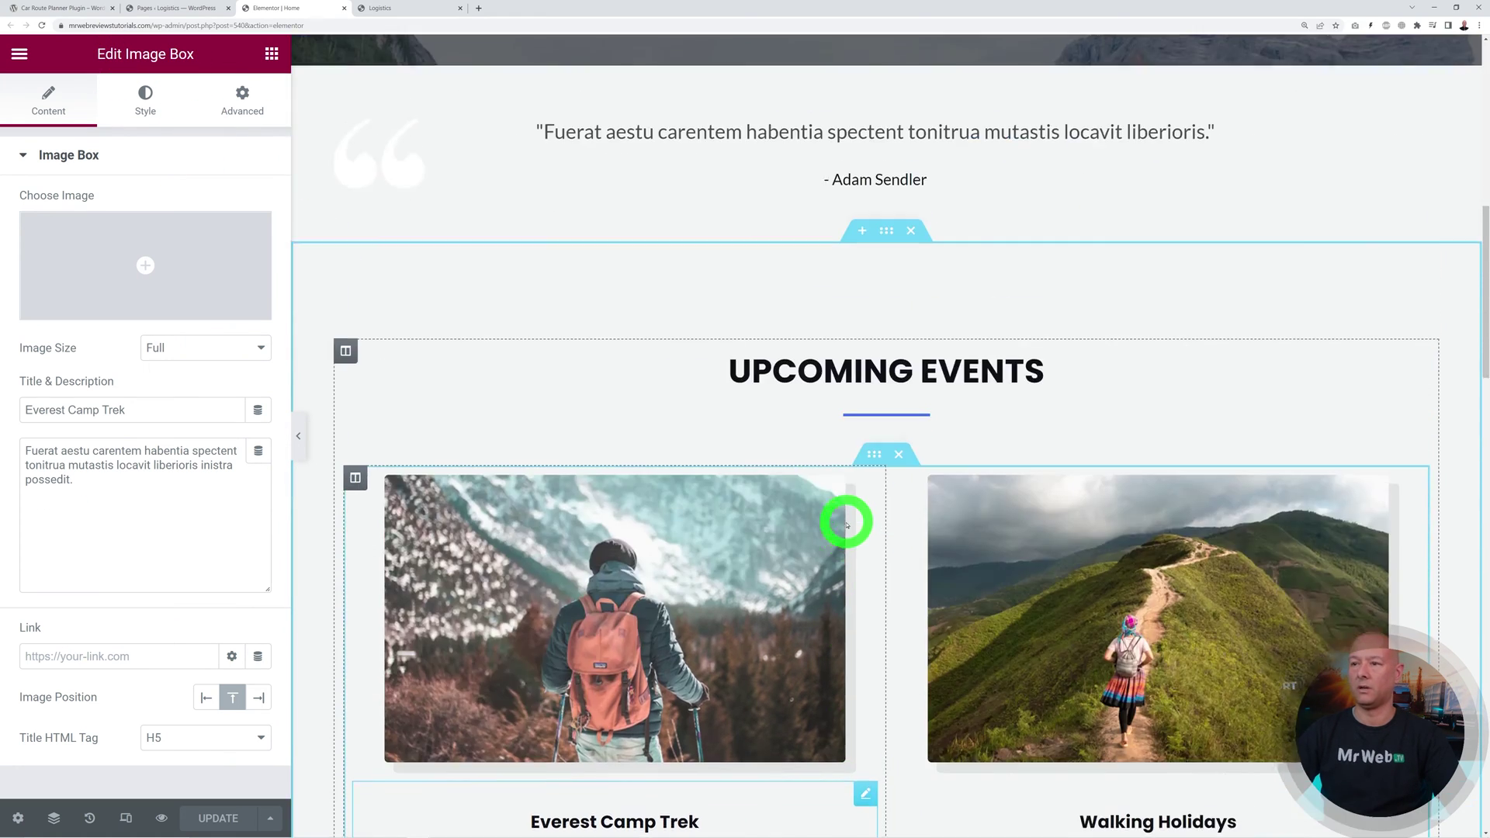
left_click(271, 53)
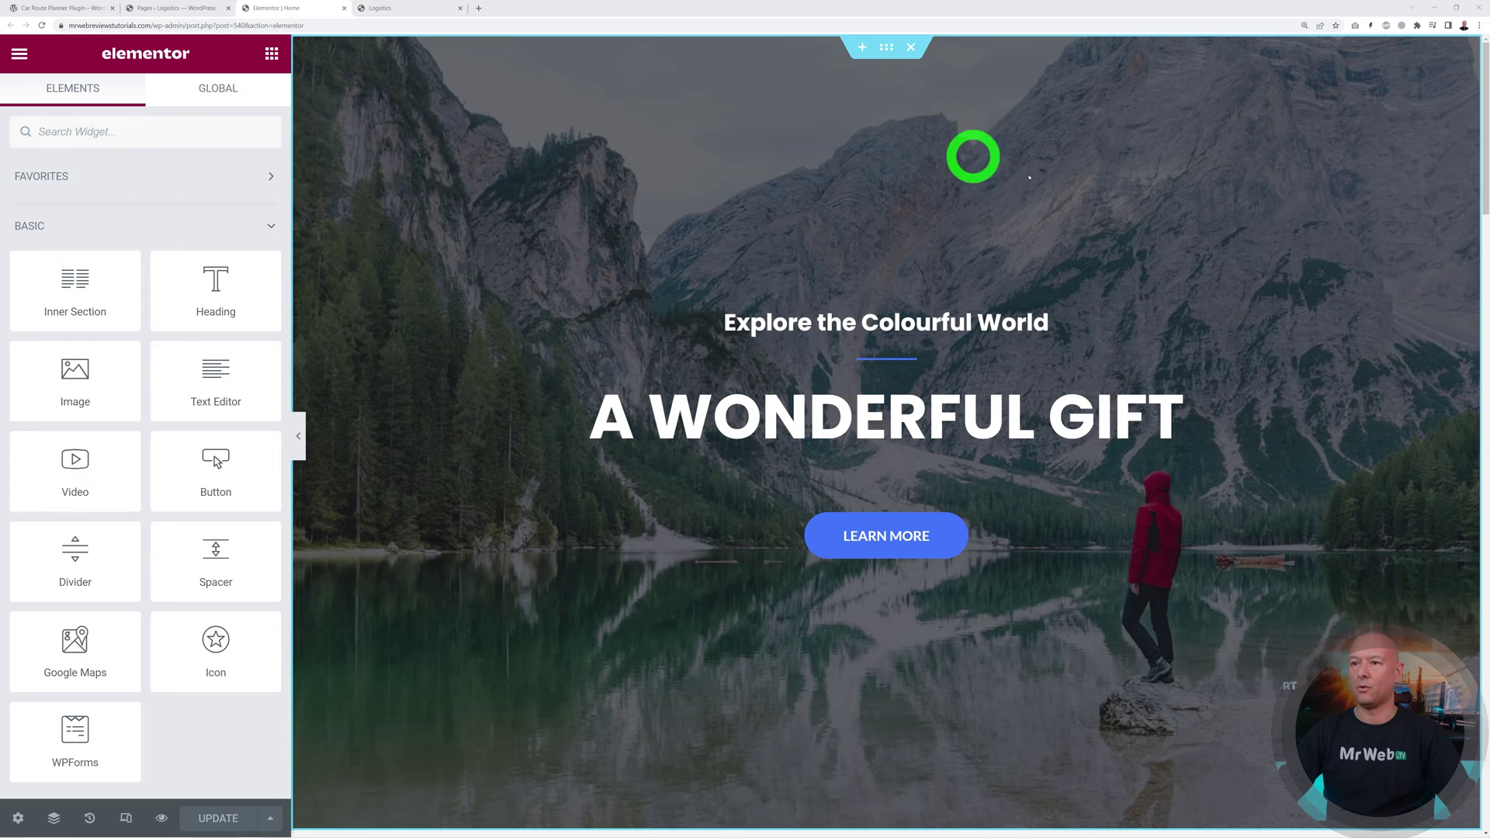
Step: Select the A WONDERFUL GIFT hero section to edit its layout (Boxed, width 800)
left_click(887, 48)
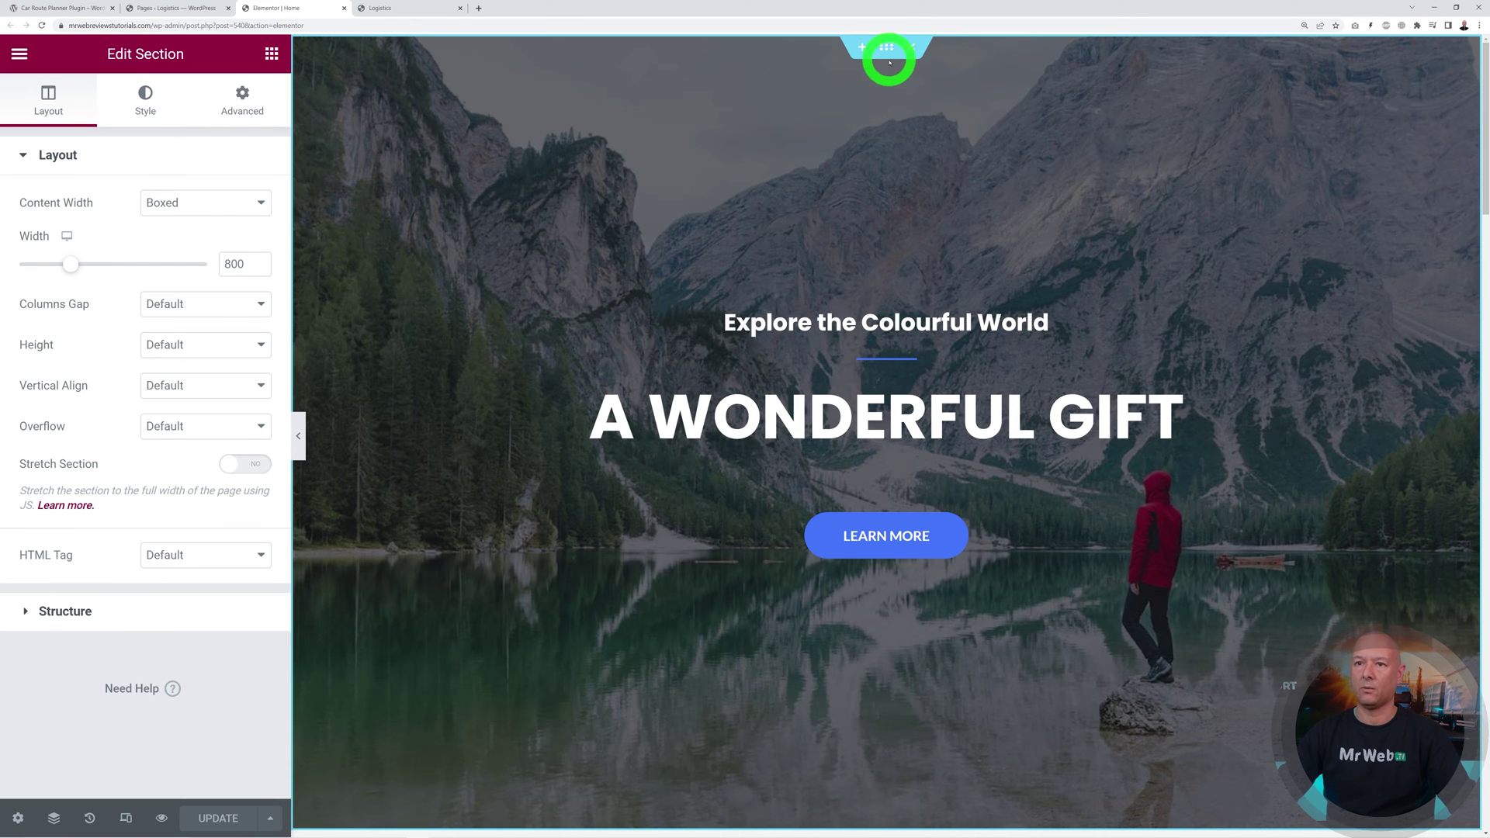
Step: Replace the hero's lake background with an uploaded photo of a white lorry at a depot
left_click(143, 108)
mouse_move(146, 375)
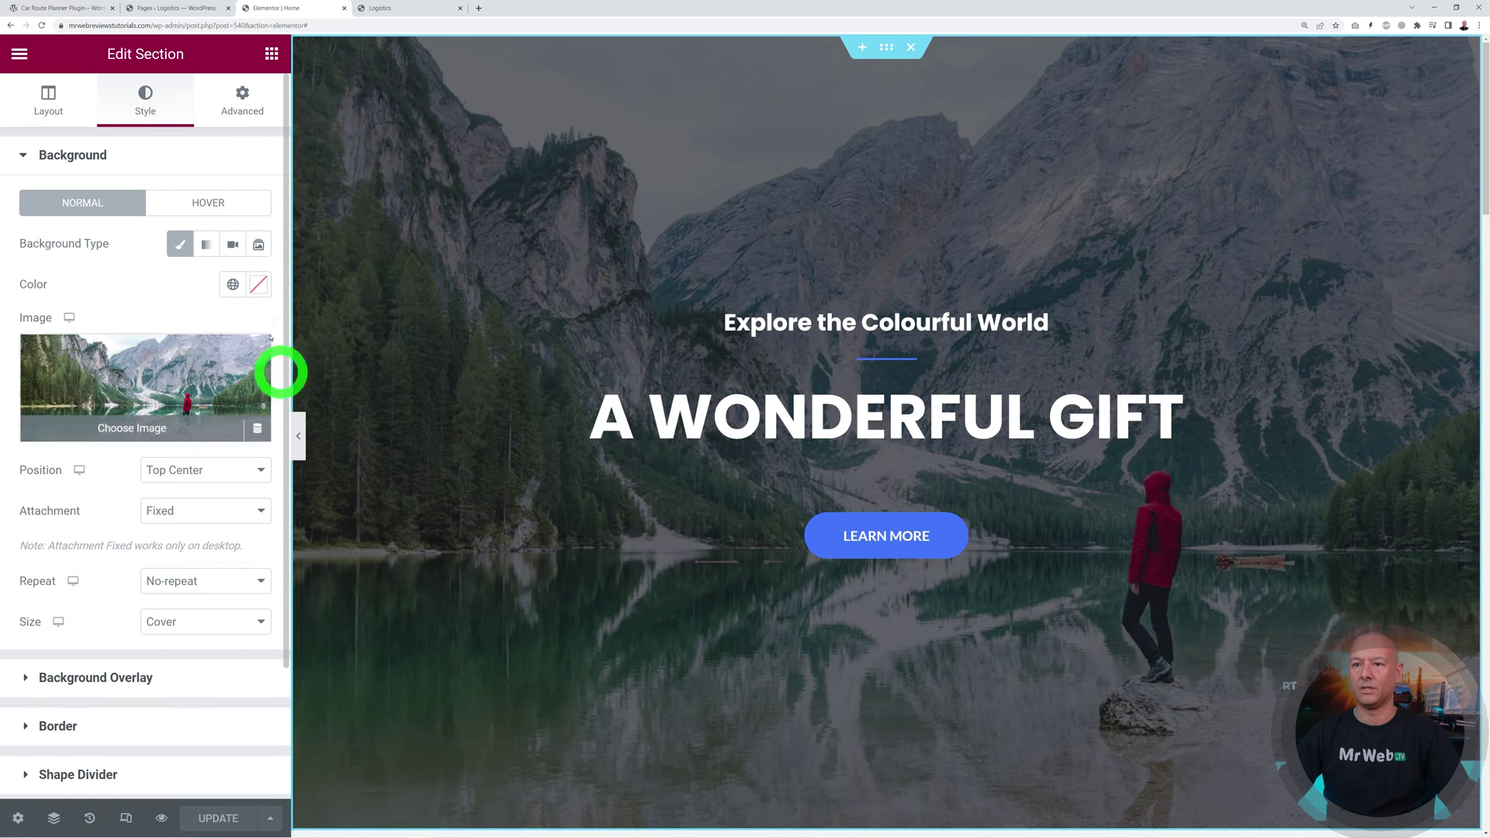
left_click(251, 356)
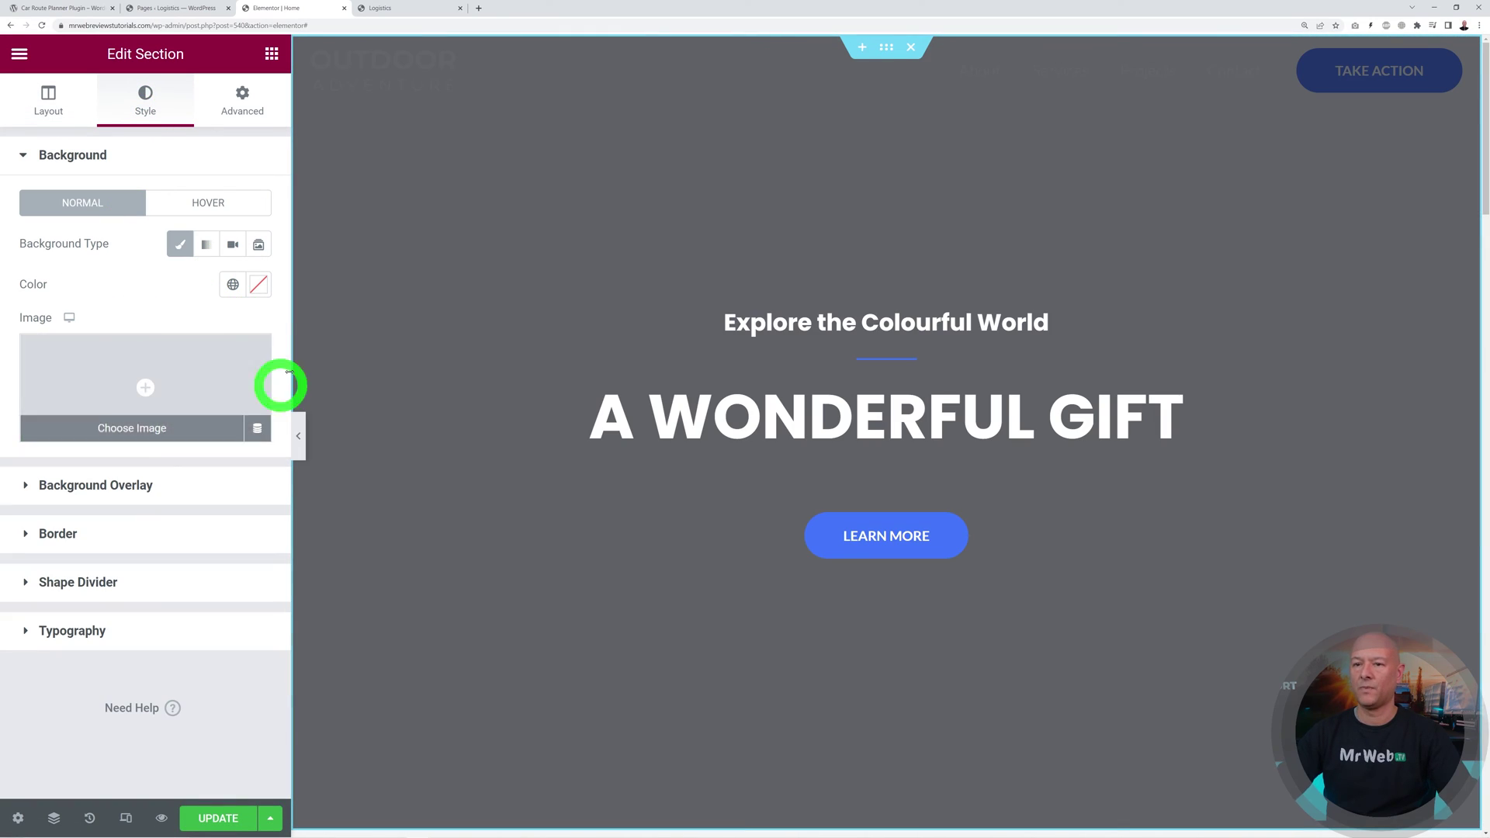
left_click(146, 388)
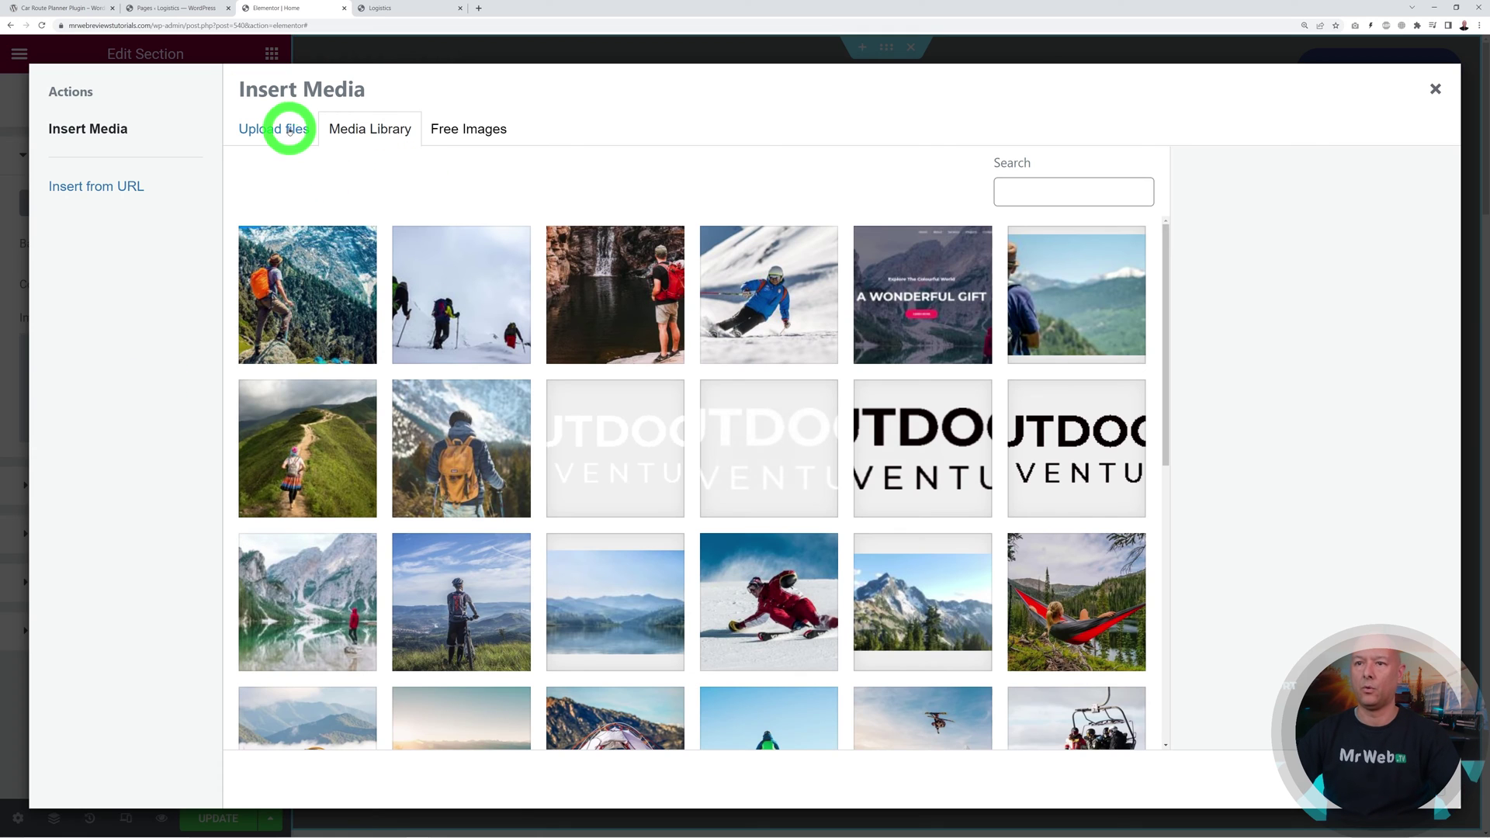
left_click(292, 130)
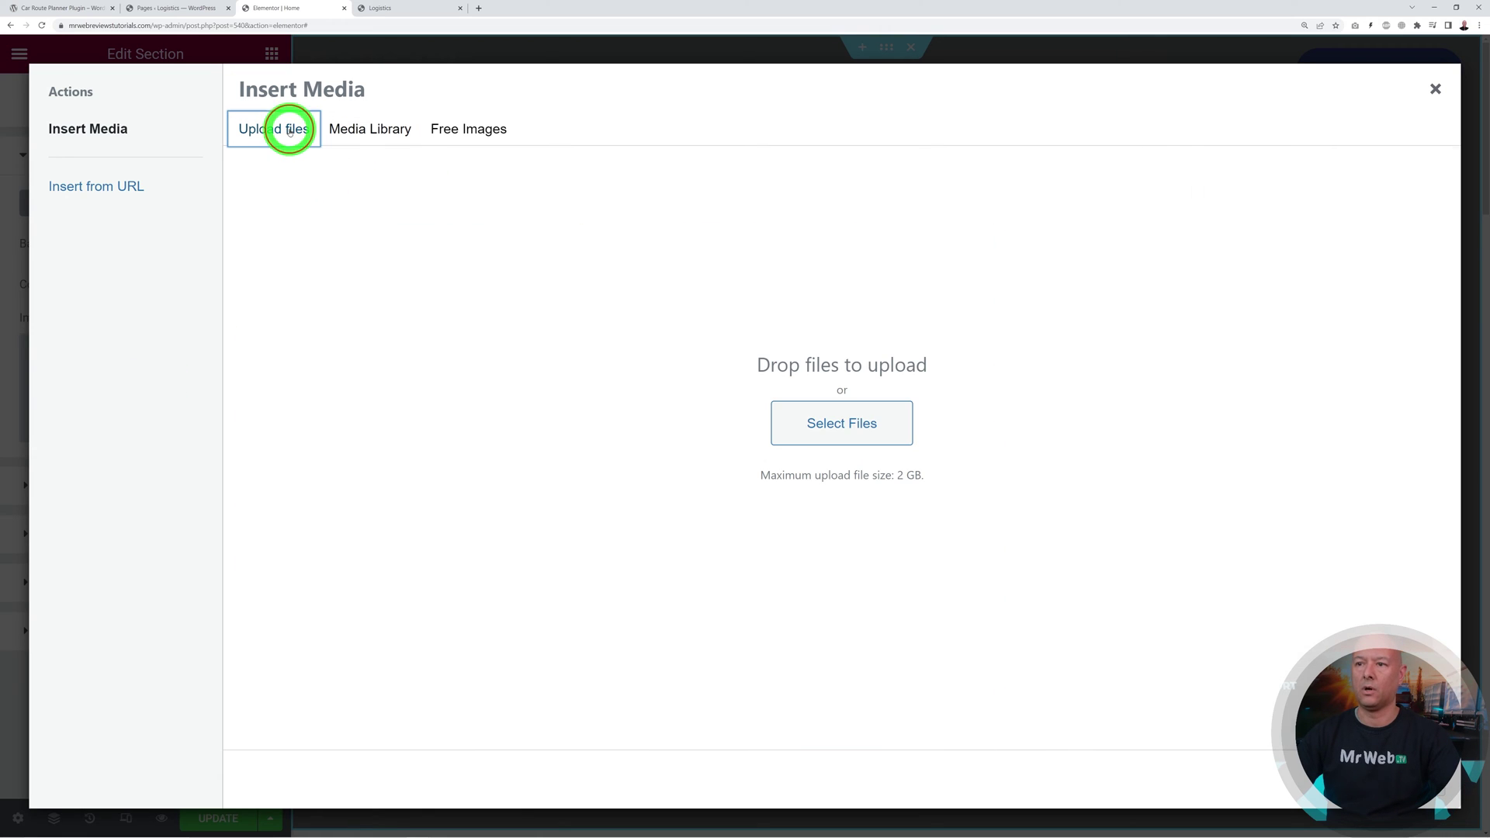
left_click(805, 412)
left_click(384, 333)
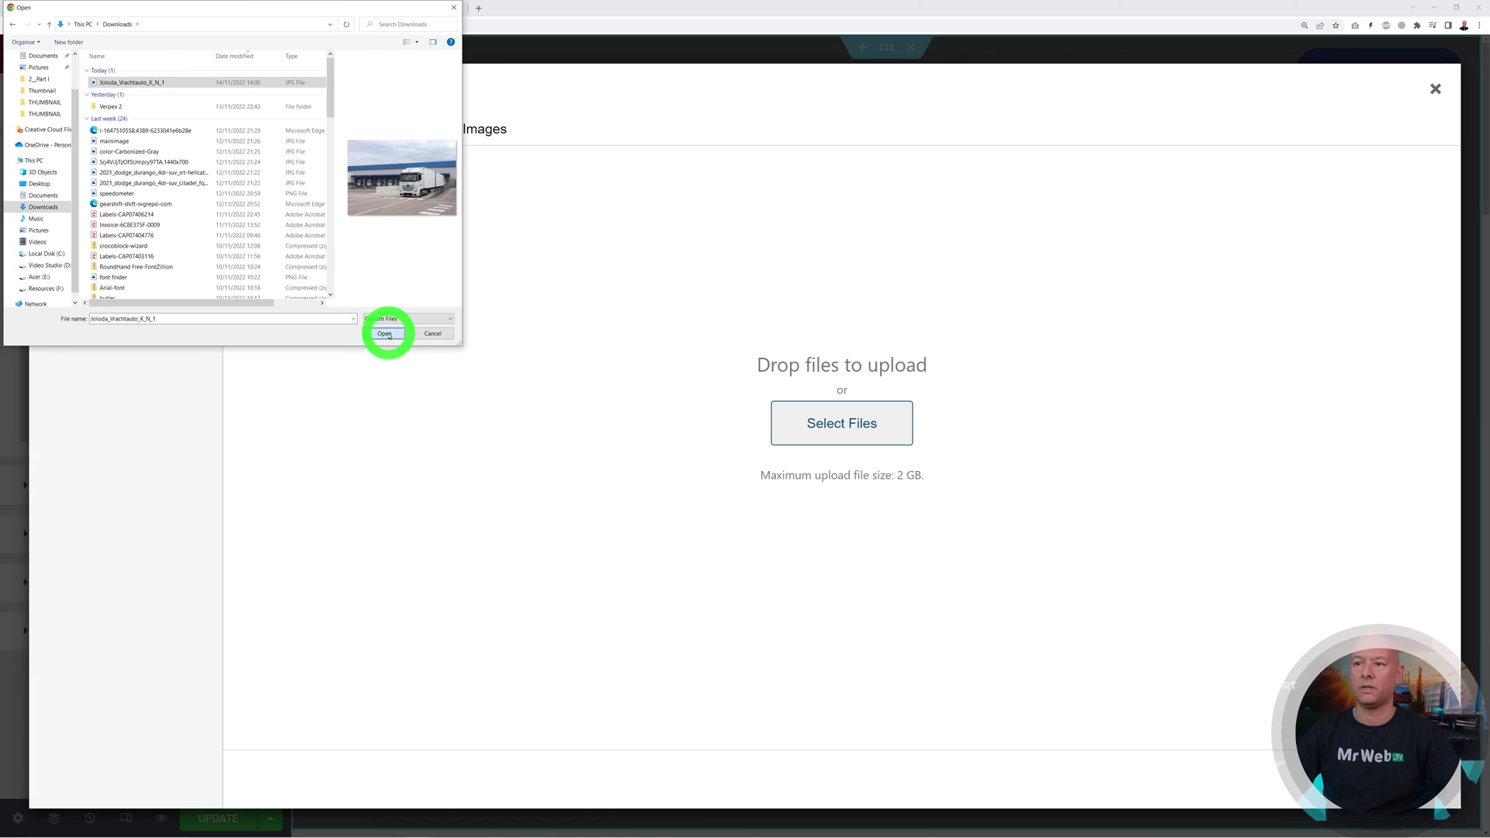
left_click(1398, 784)
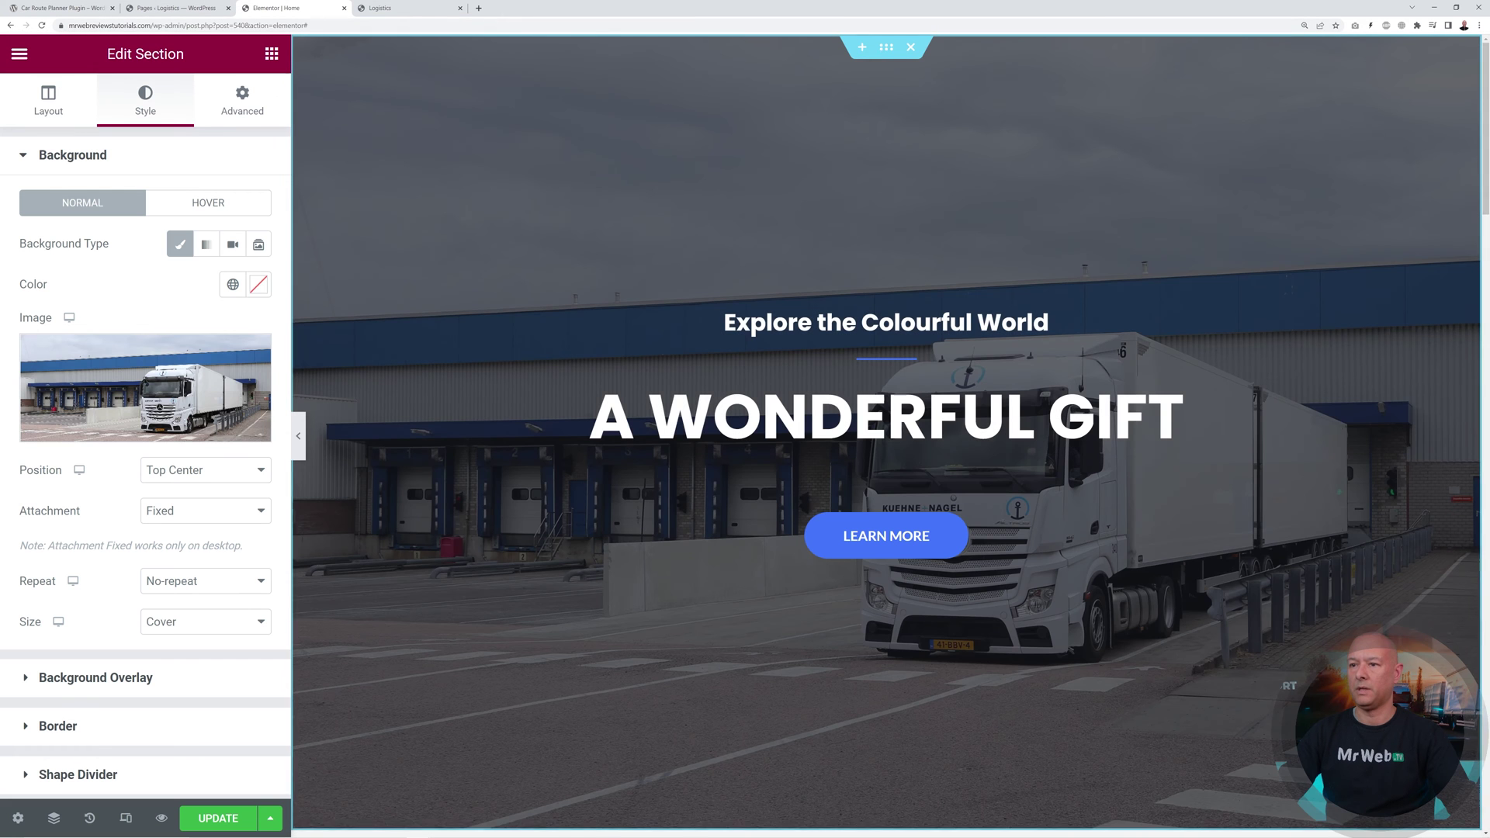
left_click(1034, 651)
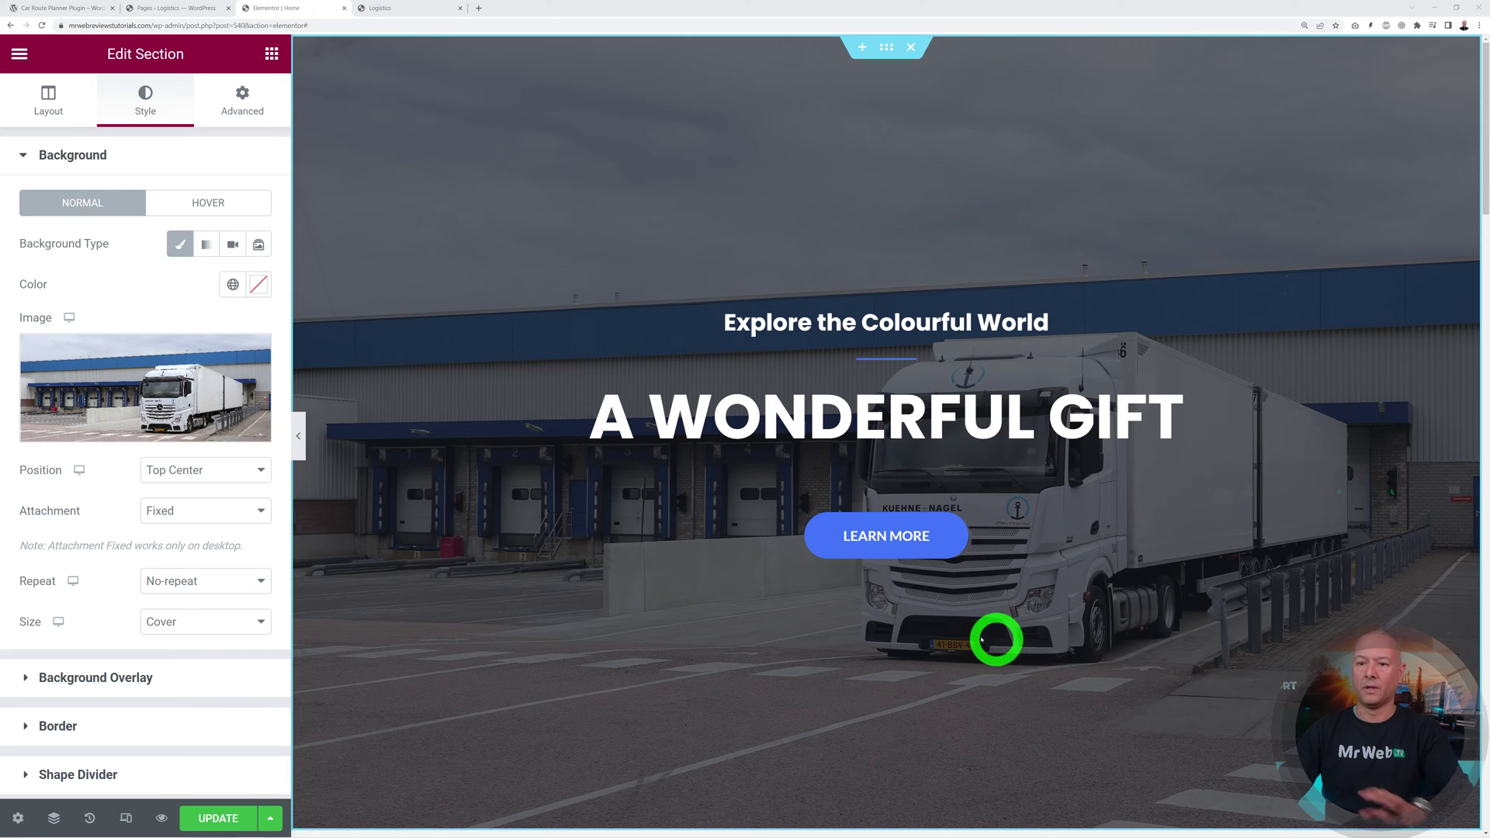
mouse_move(226, 426)
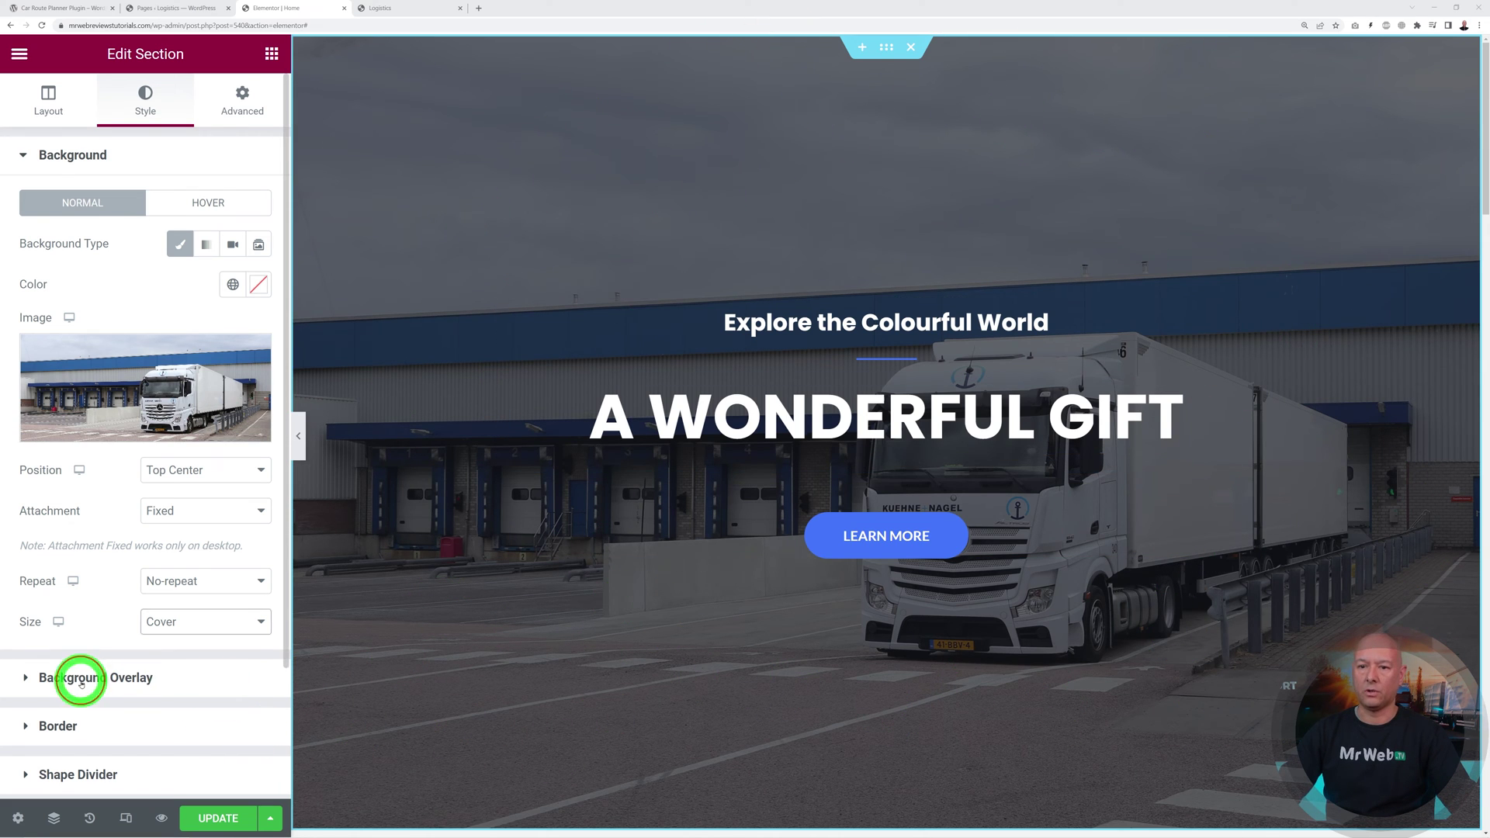
left_click(82, 678)
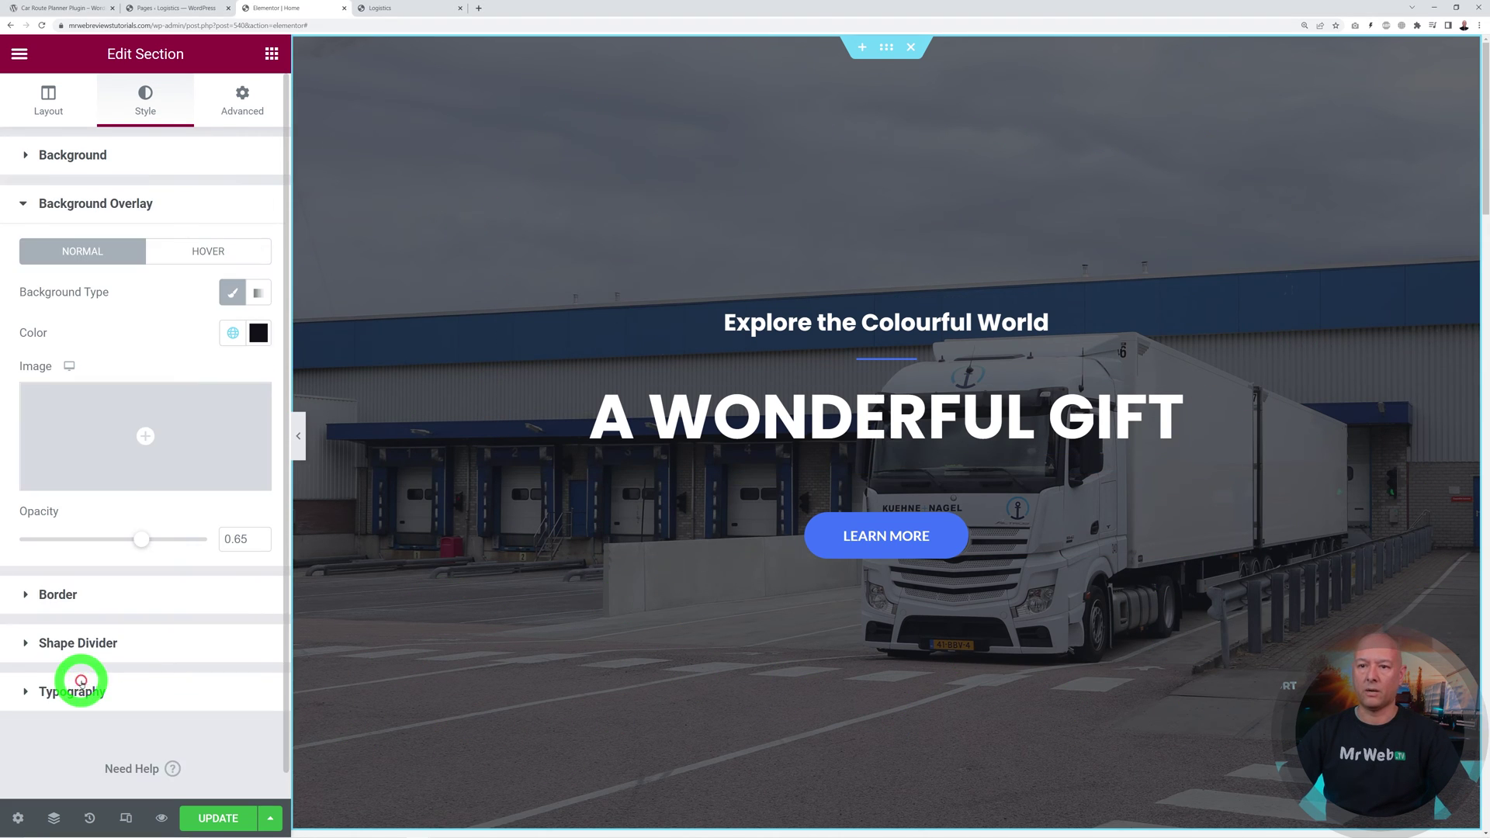
Step: Tint the lorry photo with a blue overlay at 0.55 opacity
left_click(259, 331)
mouse_move(190, 483)
left_mouse_down()
mouse_move(244, 419)
mouse_move(93, 450)
mouse_move(115, 486)
mouse_move(27, 436)
mouse_move(34, 479)
mouse_move(138, 495)
mouse_move(236, 492)
mouse_move(259, 476)
mouse_move(232, 499)
mouse_move(233, 524)
mouse_move(212, 486)
left_mouse_up()
left_click(144, 320)
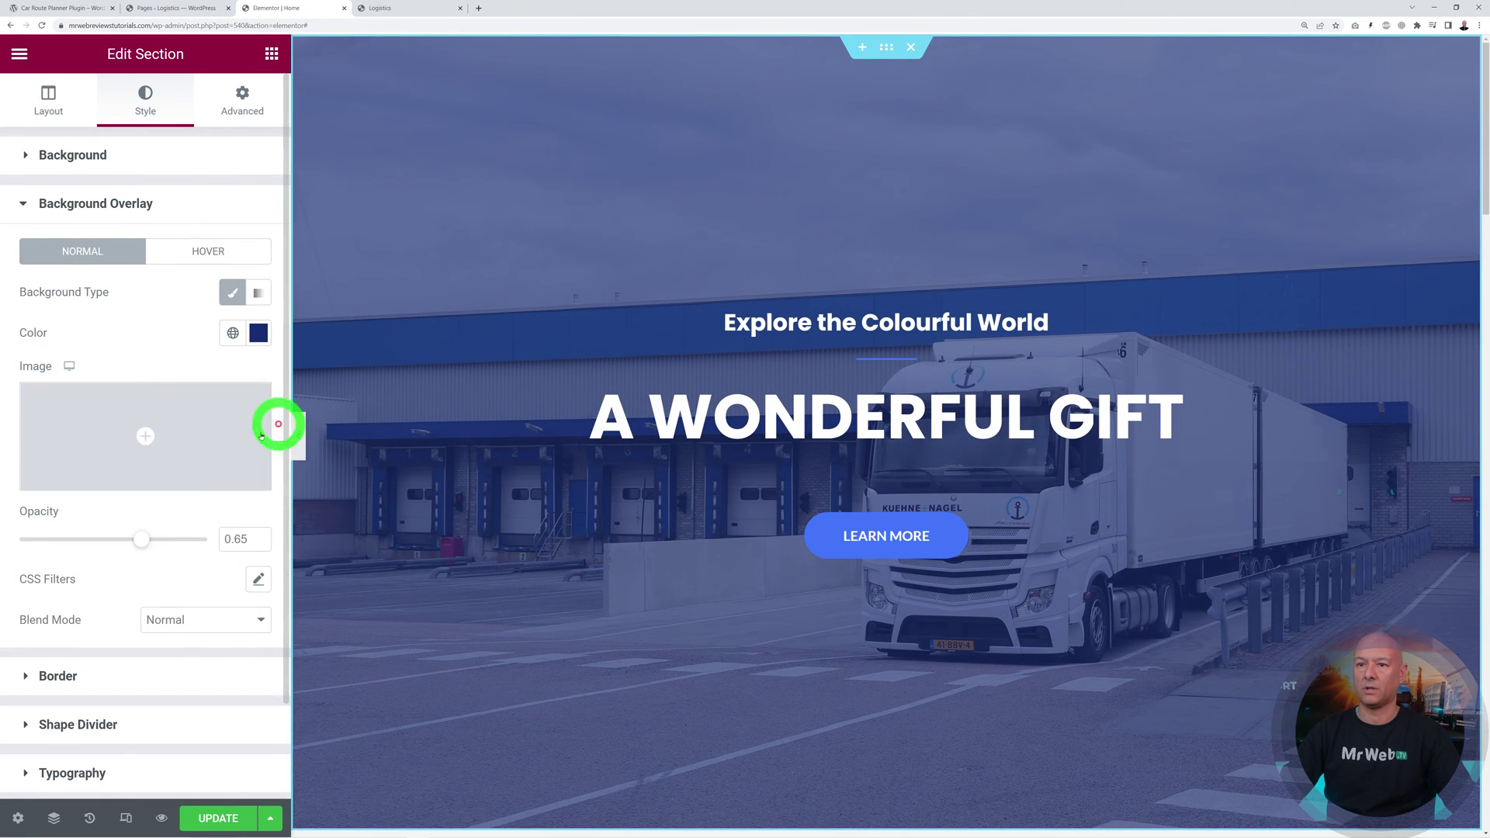
left_click_drag(172, 555, 124, 545)
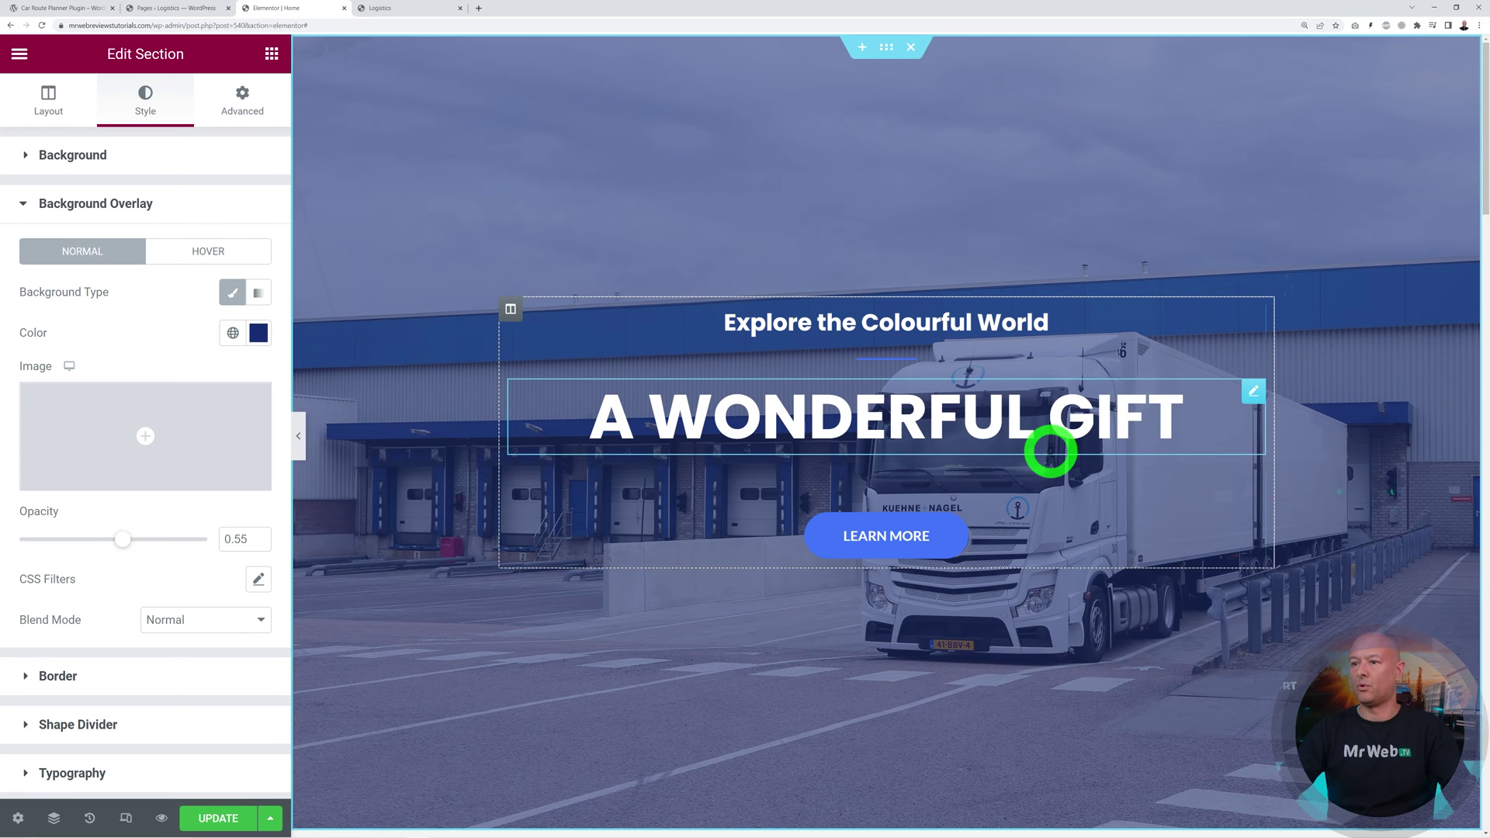
Step: Change the main hero heading from 'A WONDERFUL GIFT' to 'PALLET DELIVERY SERVICE'
left_click(1252, 391)
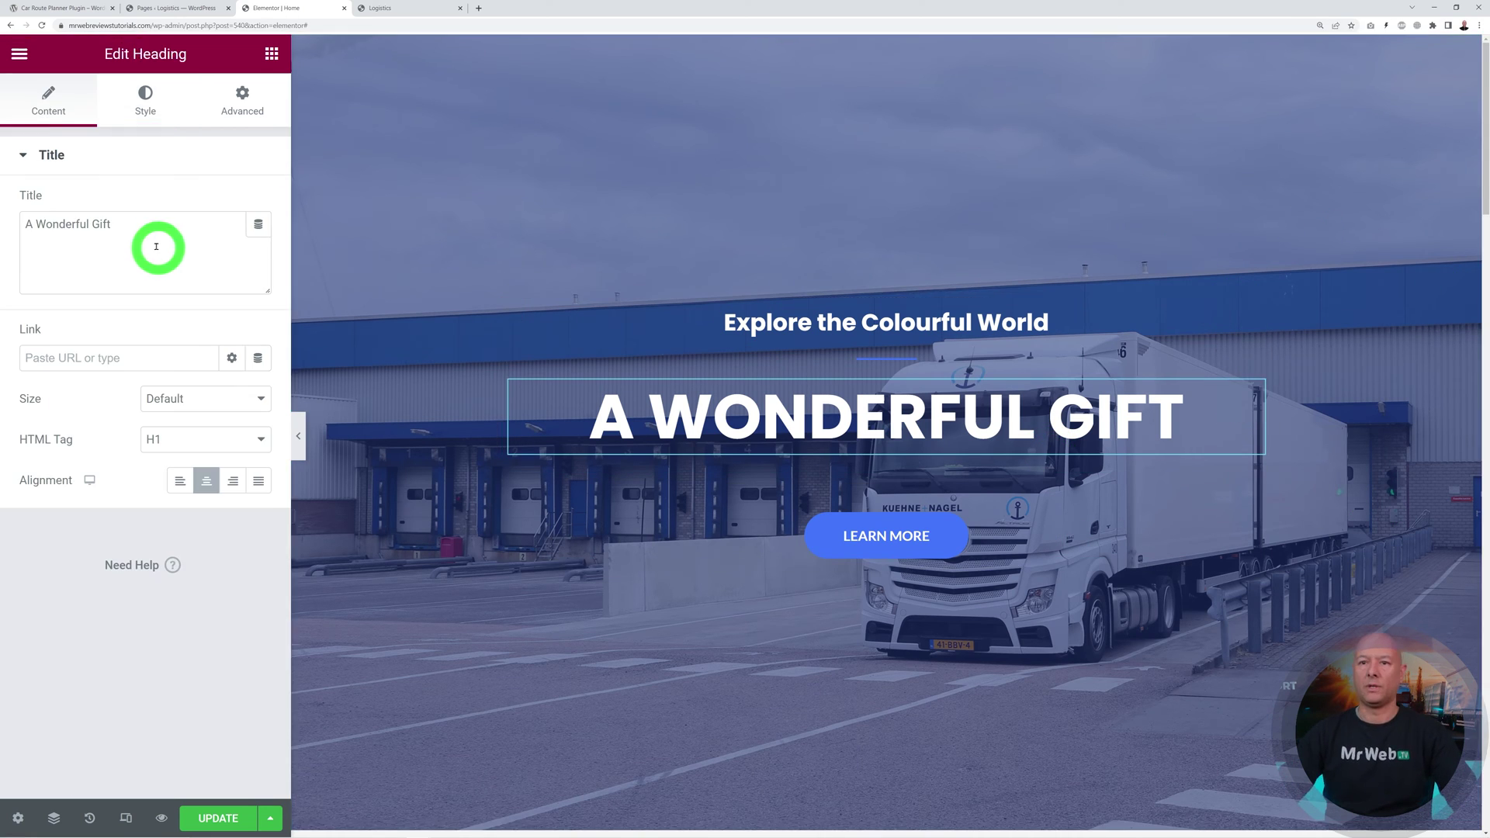
left_click(158, 250)
key("ctrl+a")
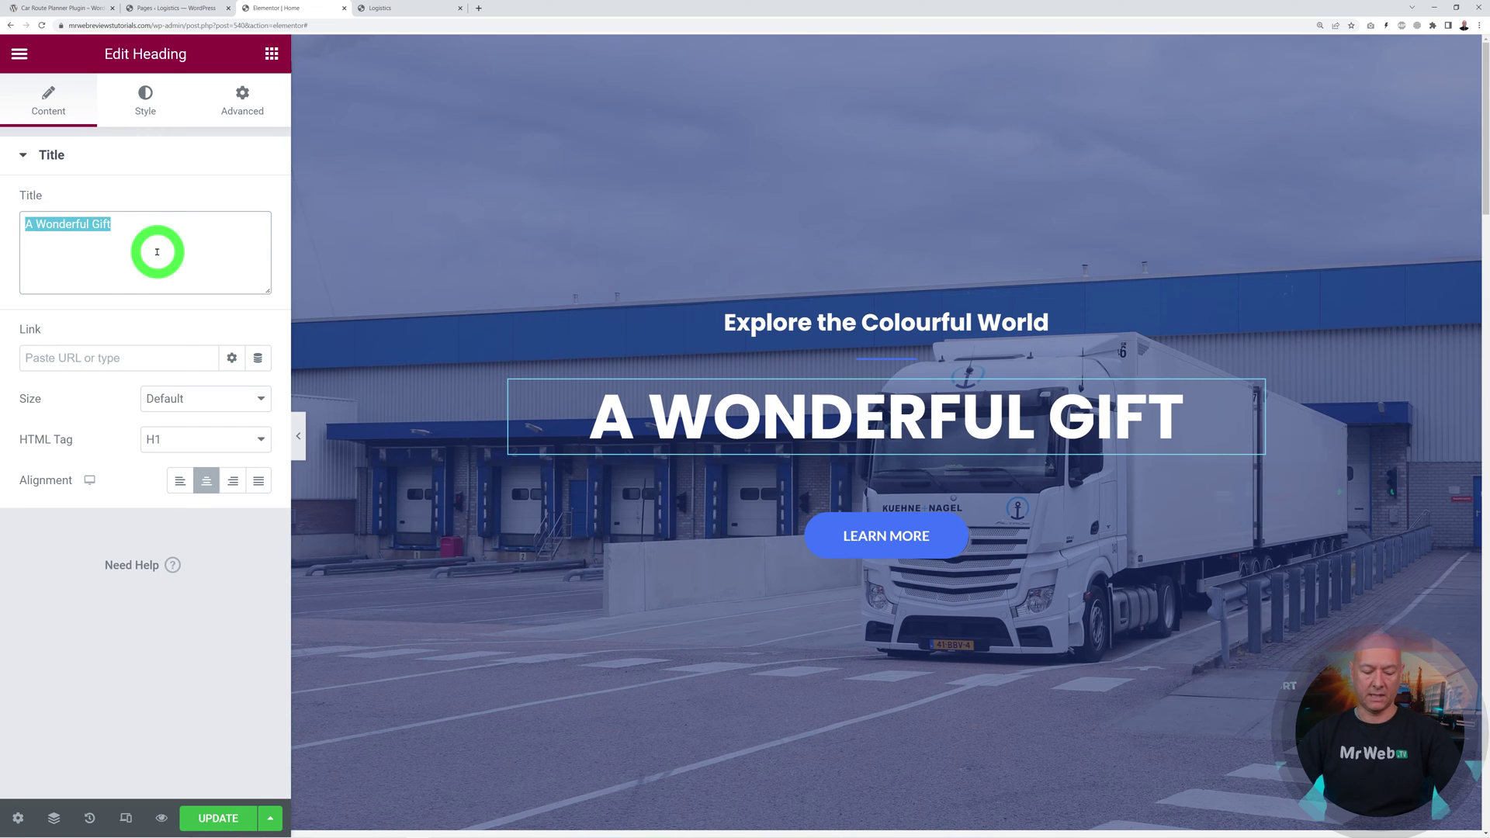
type("Pallet Delivery Service")
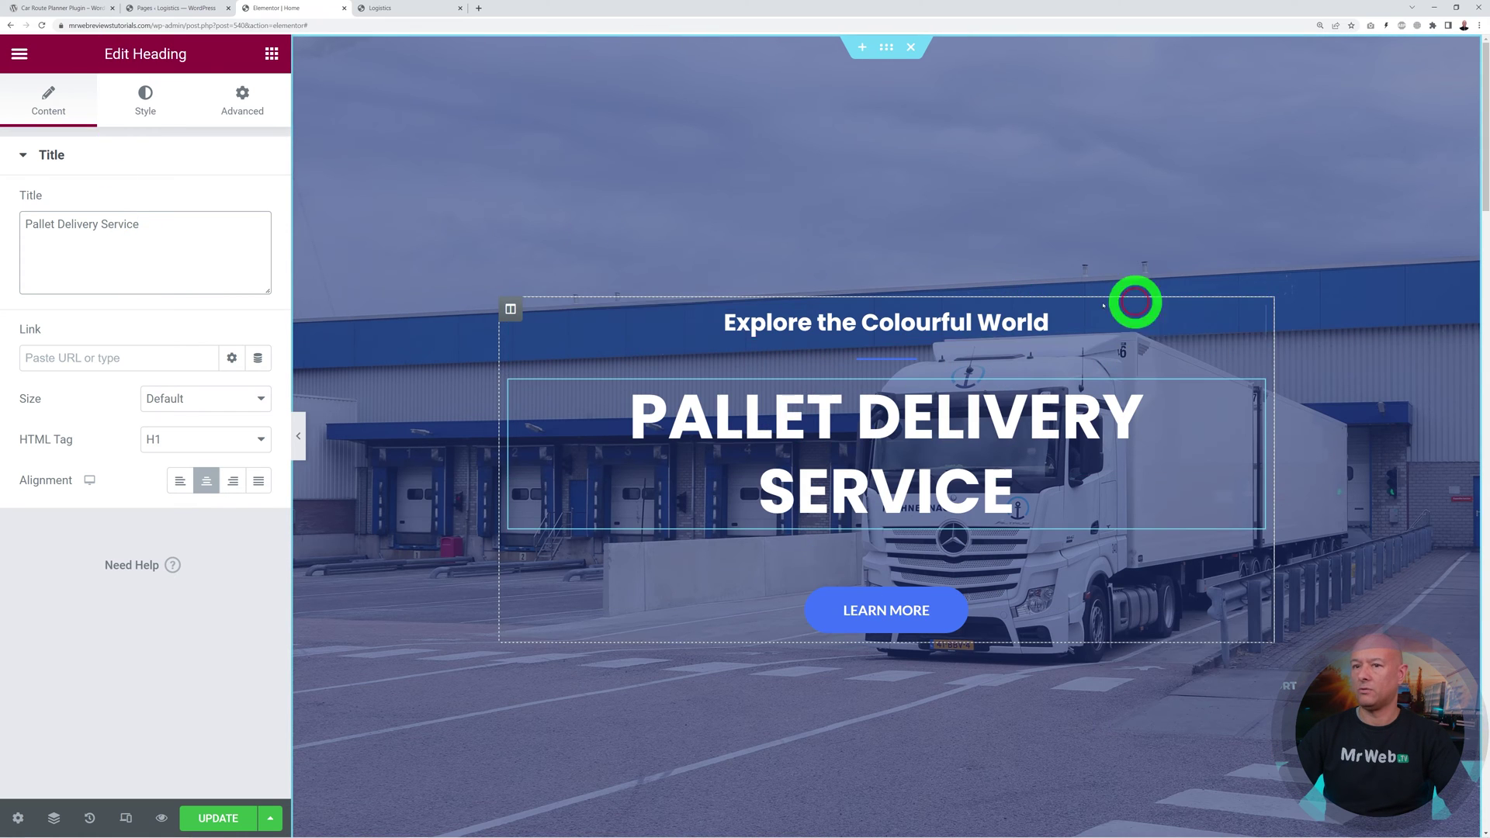
Step: Replace the subheading with 'Covering UK Mainland, Wales & Scotland'
left_click(1255, 318)
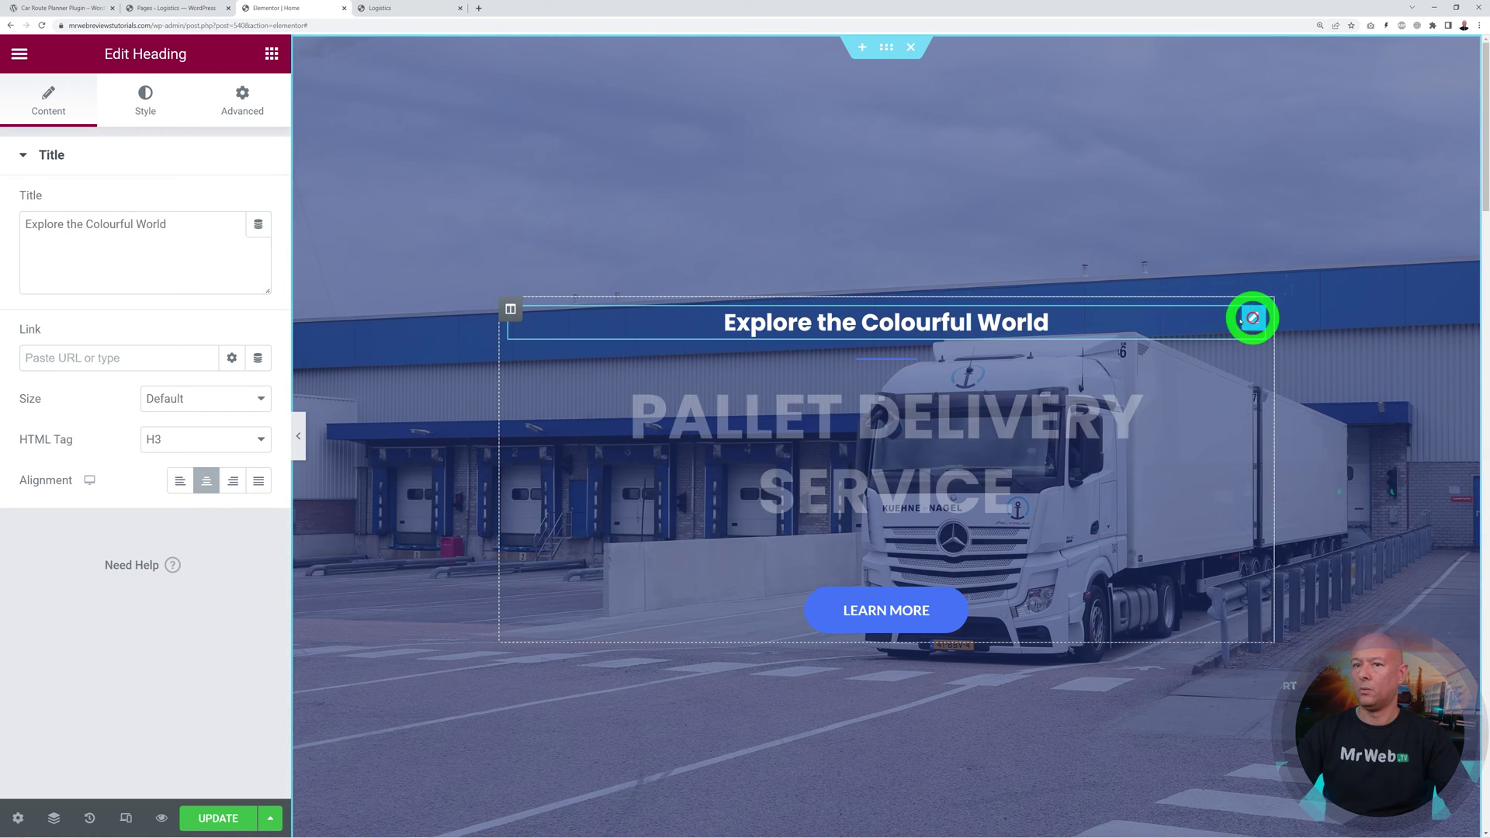
triple_click(202, 252)
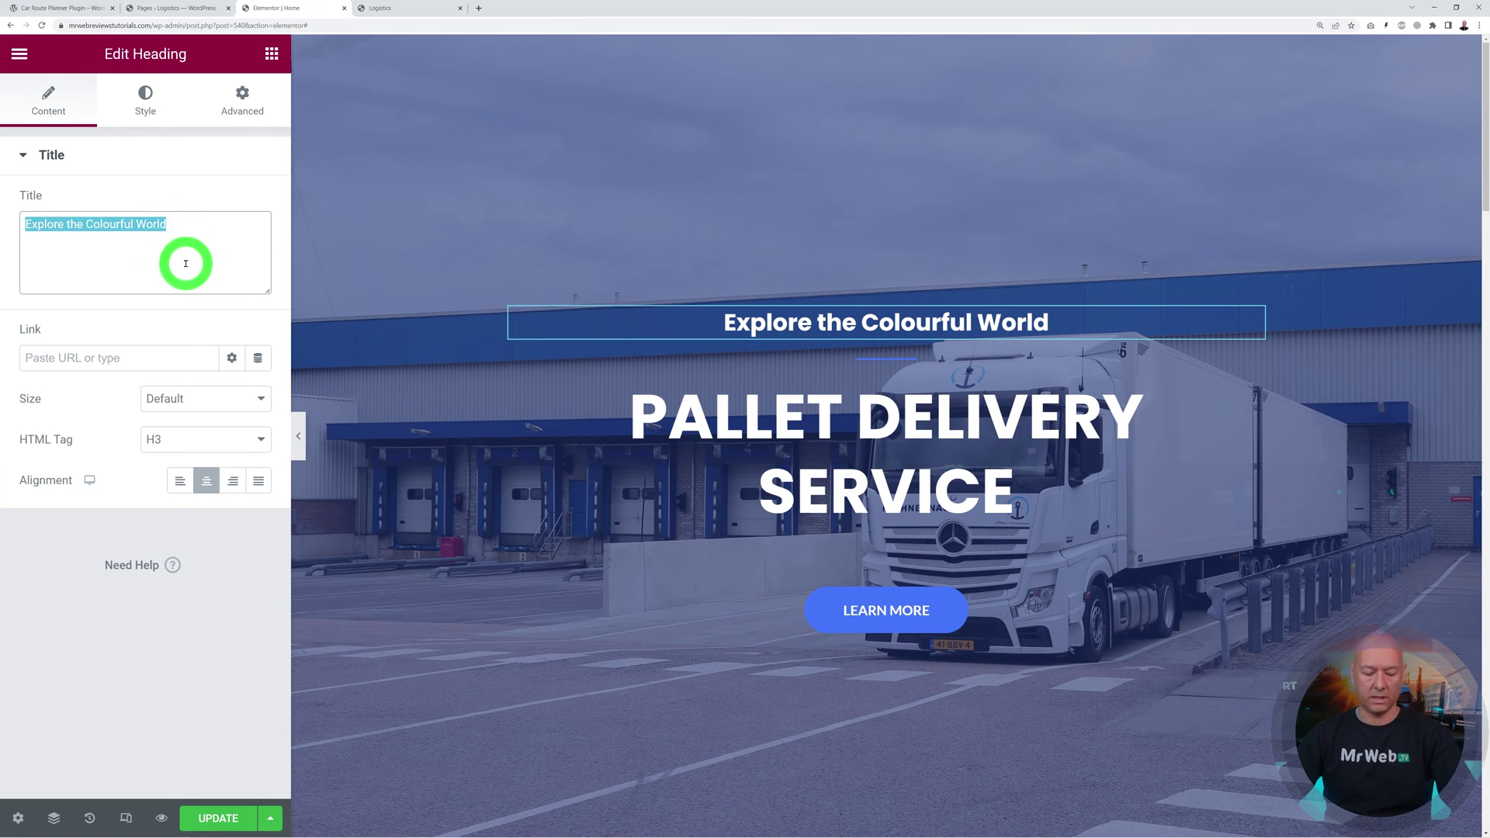
type("Covering UK Mainland, Wales & Scotland")
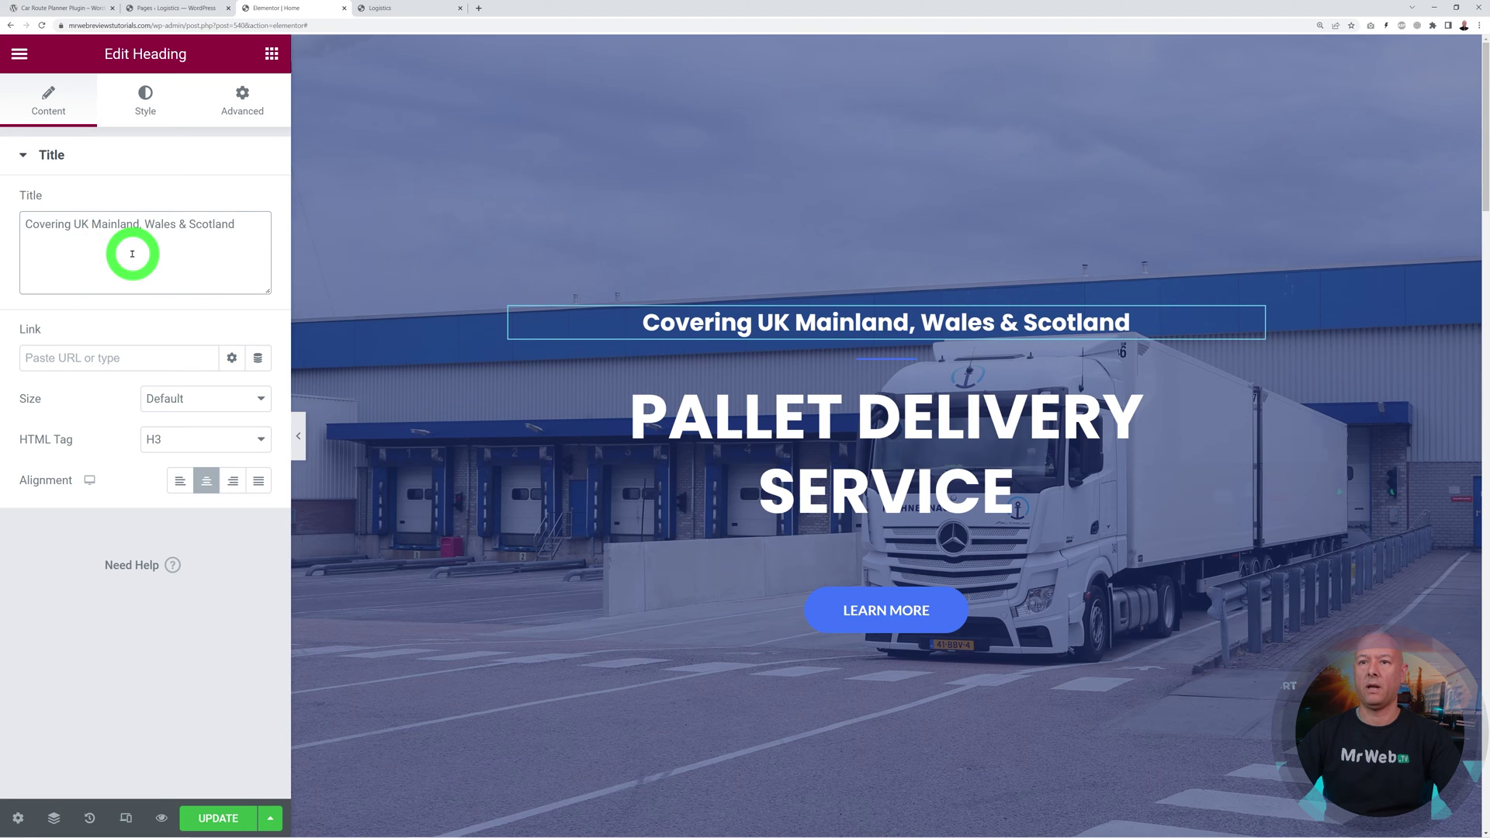
left_click(179, 261)
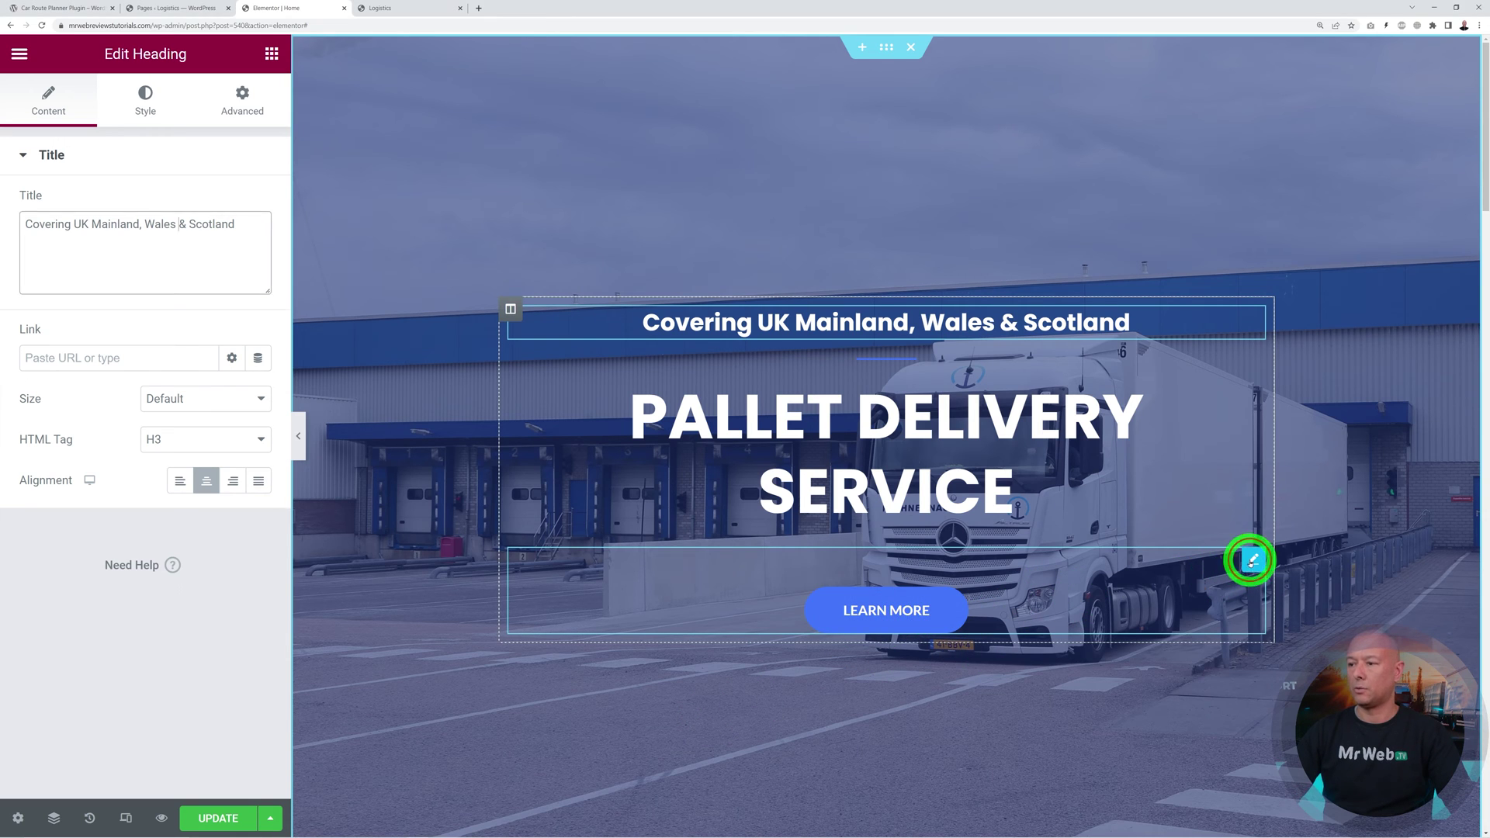
left_click(1250, 561)
Step: Select the LEARN MORE button's # link value and save the page changes
double_click(41, 302)
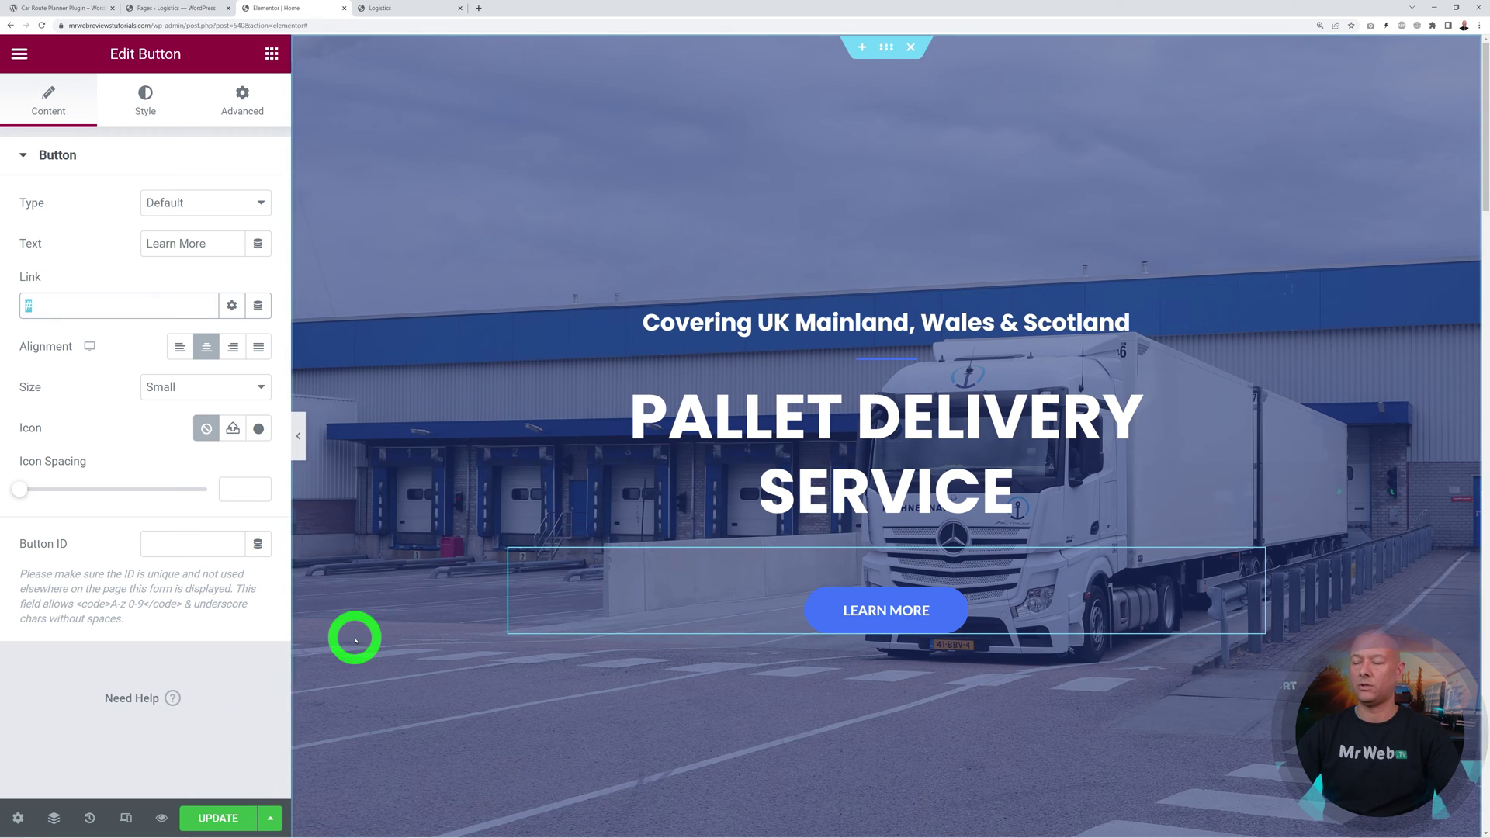
left_click(218, 818)
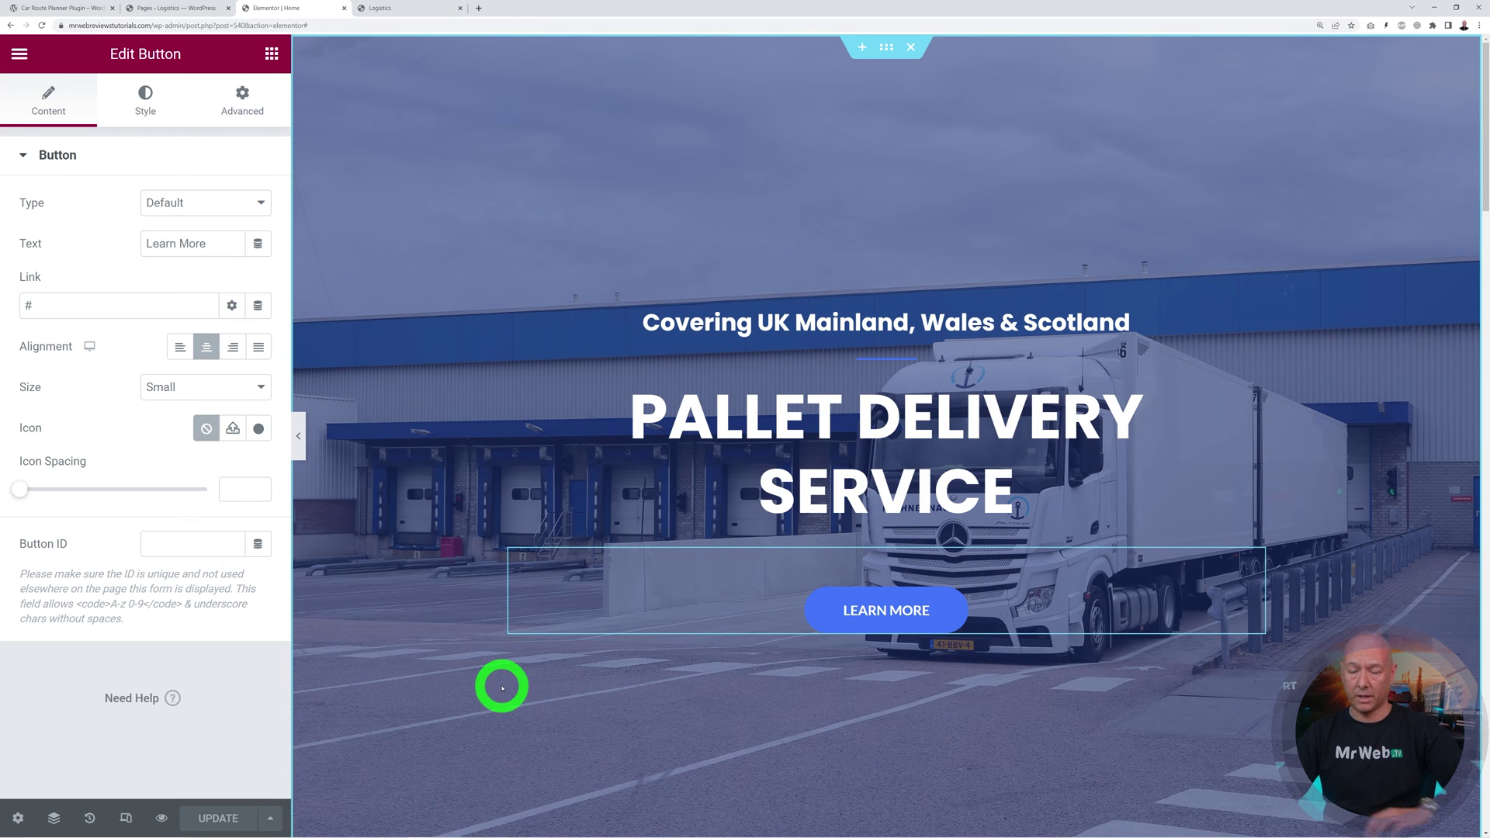
scroll(623, 511, "down", 6)
scroll(623, 510, "down", 2)
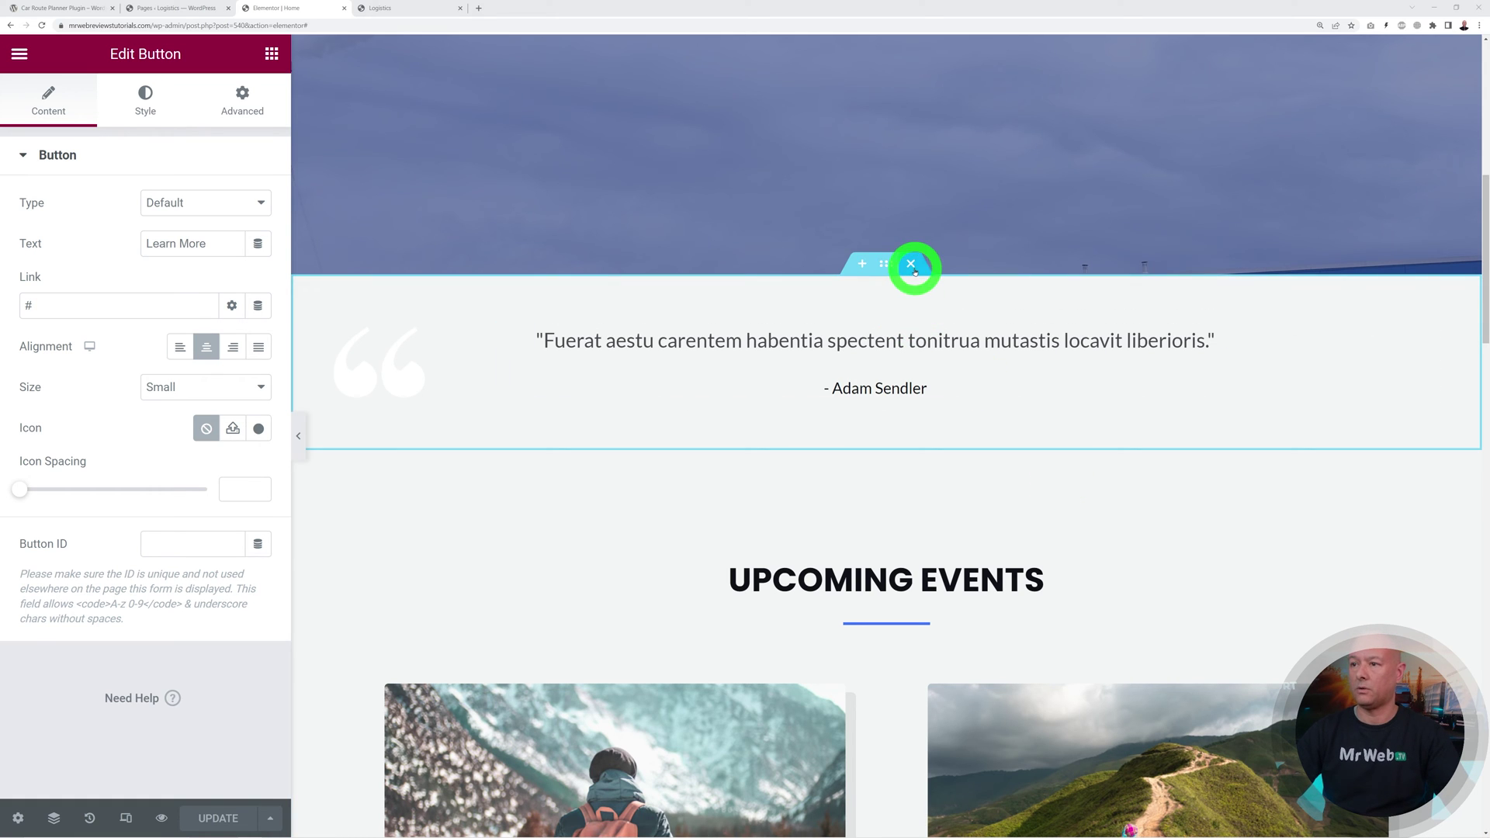
Step: Delete the testimonial section, then restore it from History and go back to the Elements panel
left_click(911, 265)
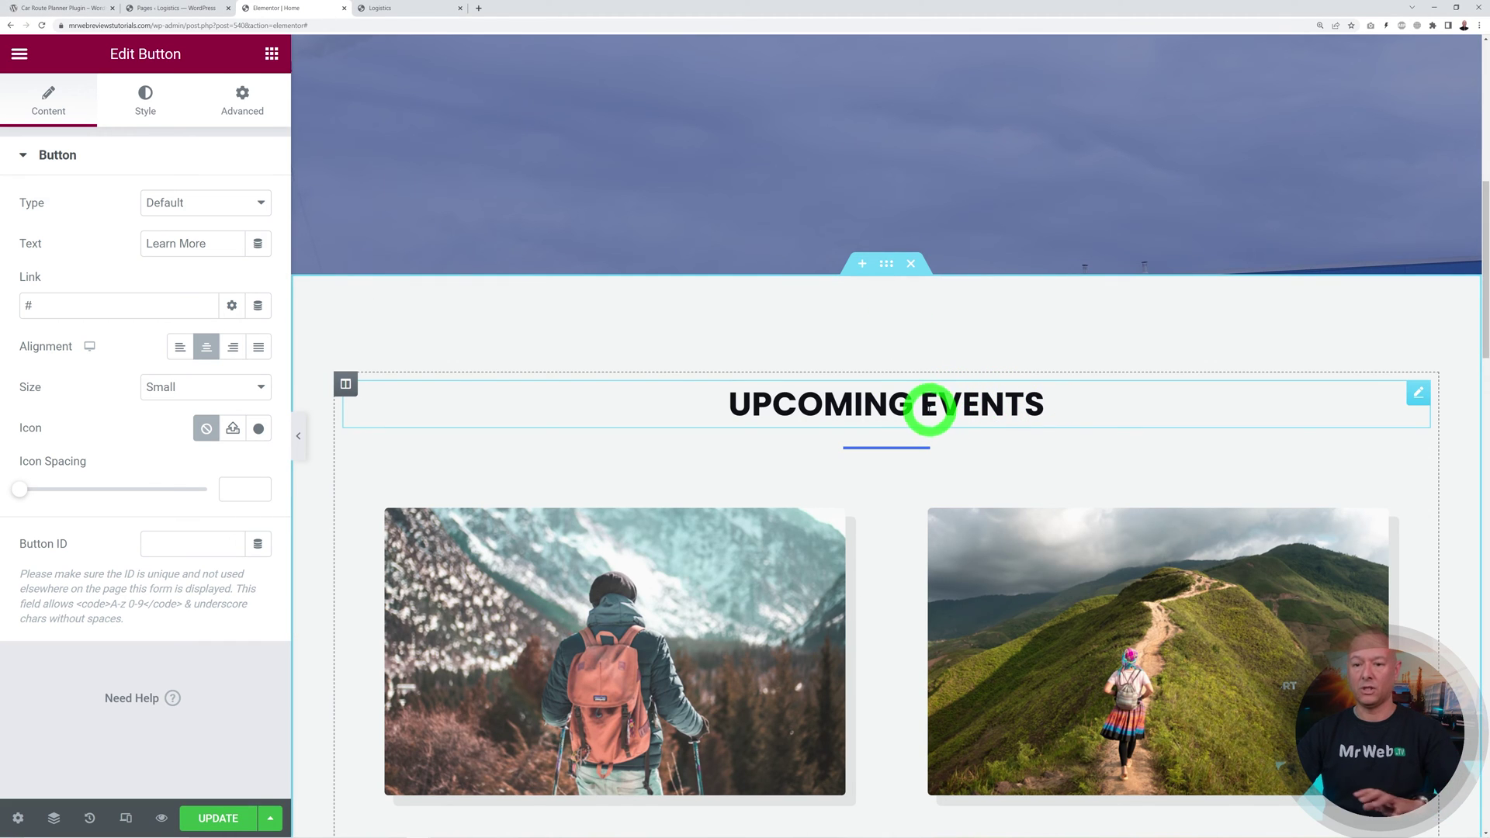
left_click(89, 819)
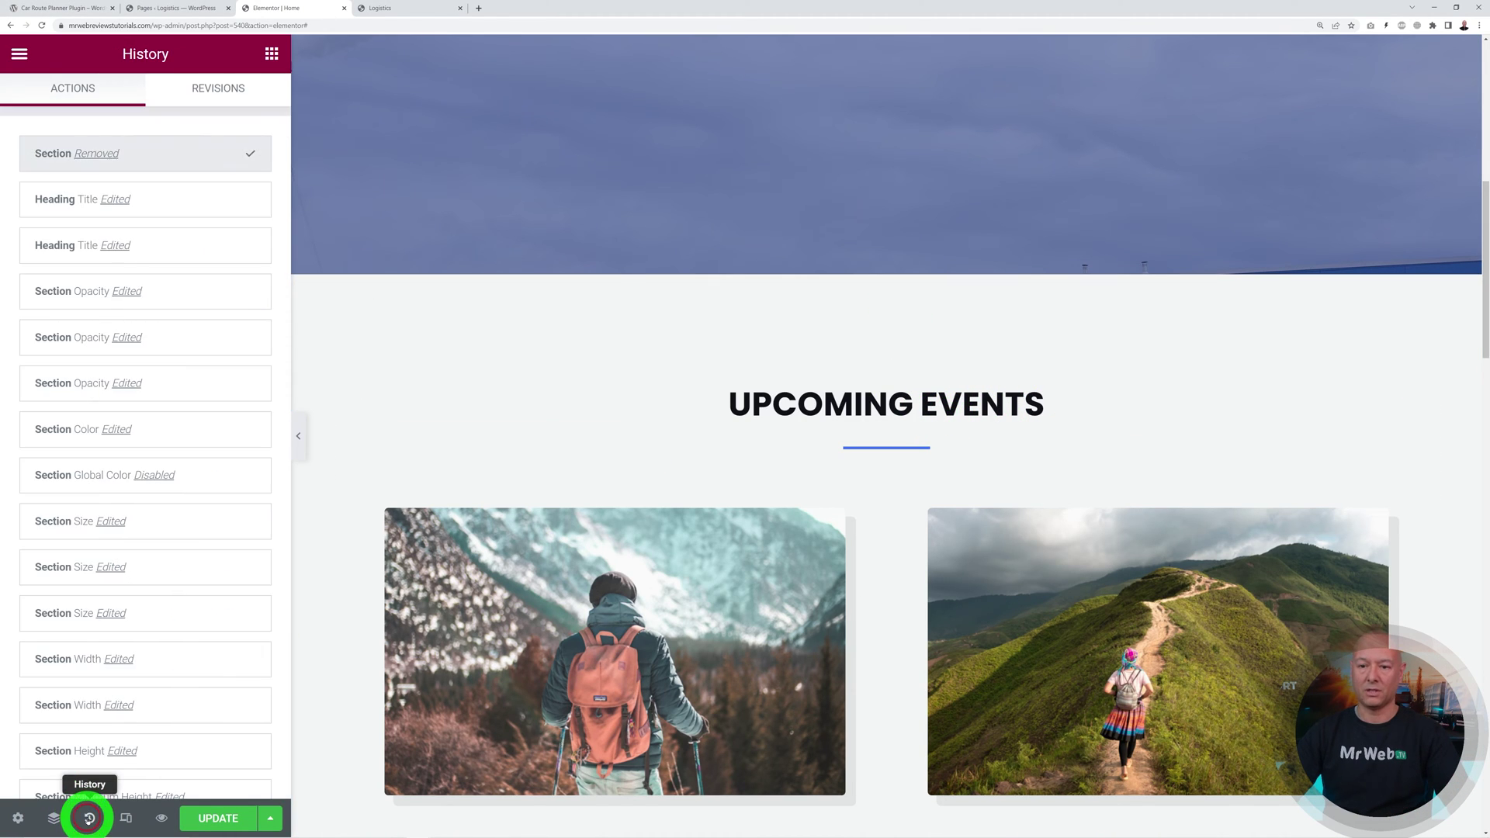
left_click(62, 202)
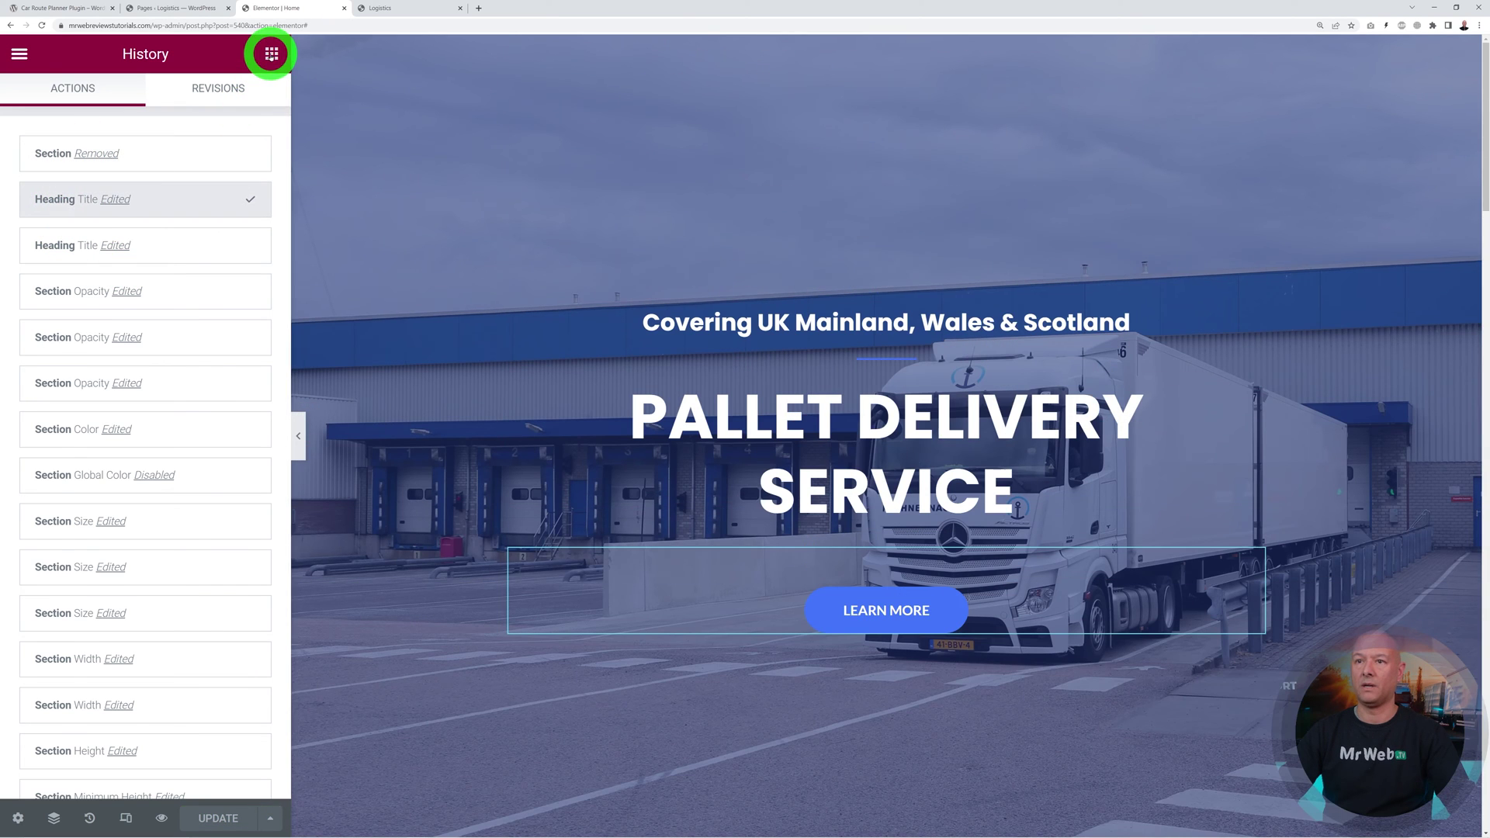
left_click(271, 54)
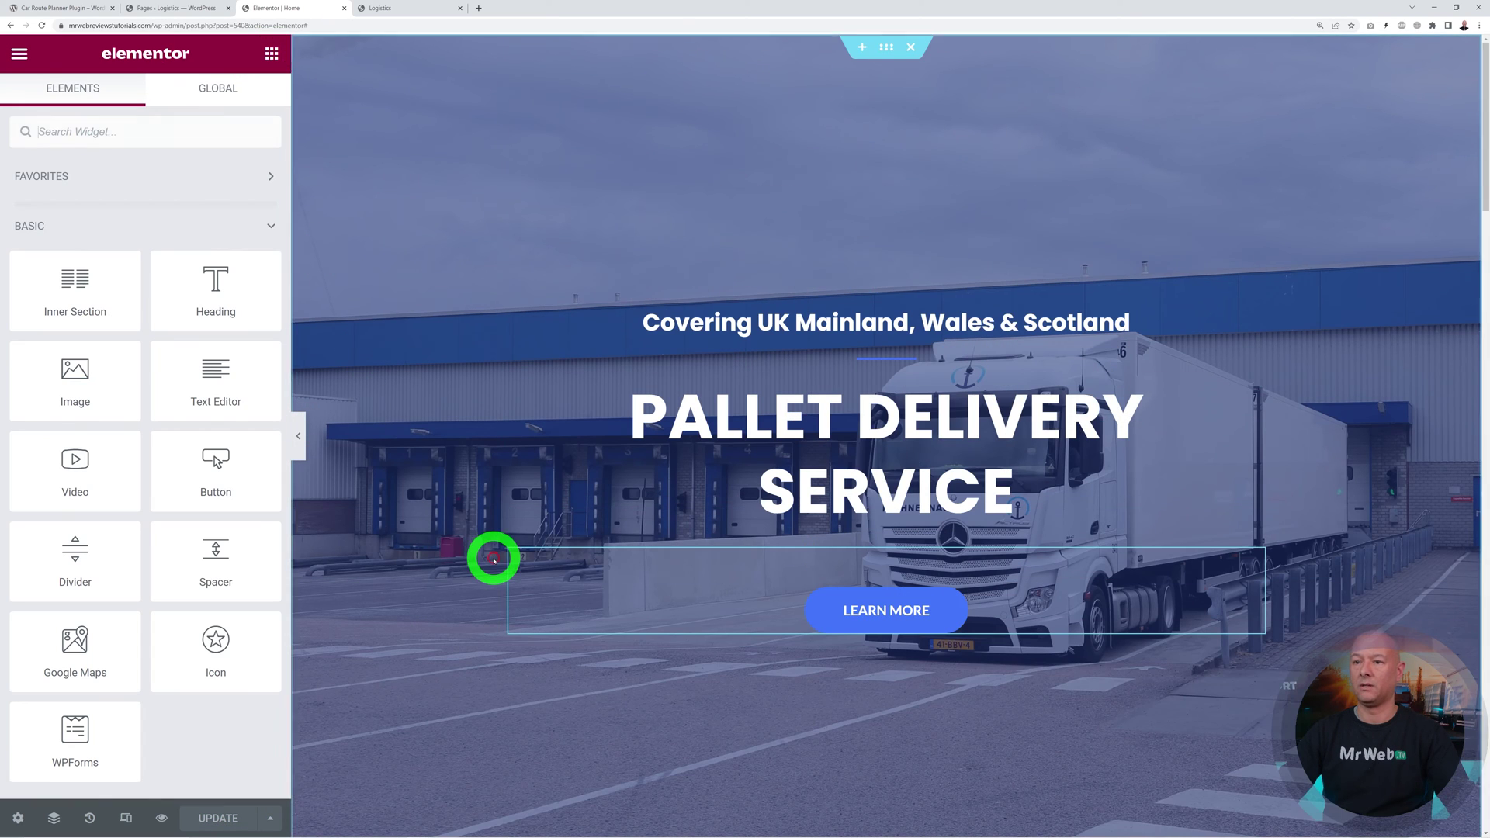
scroll(493, 559, "down", 8)
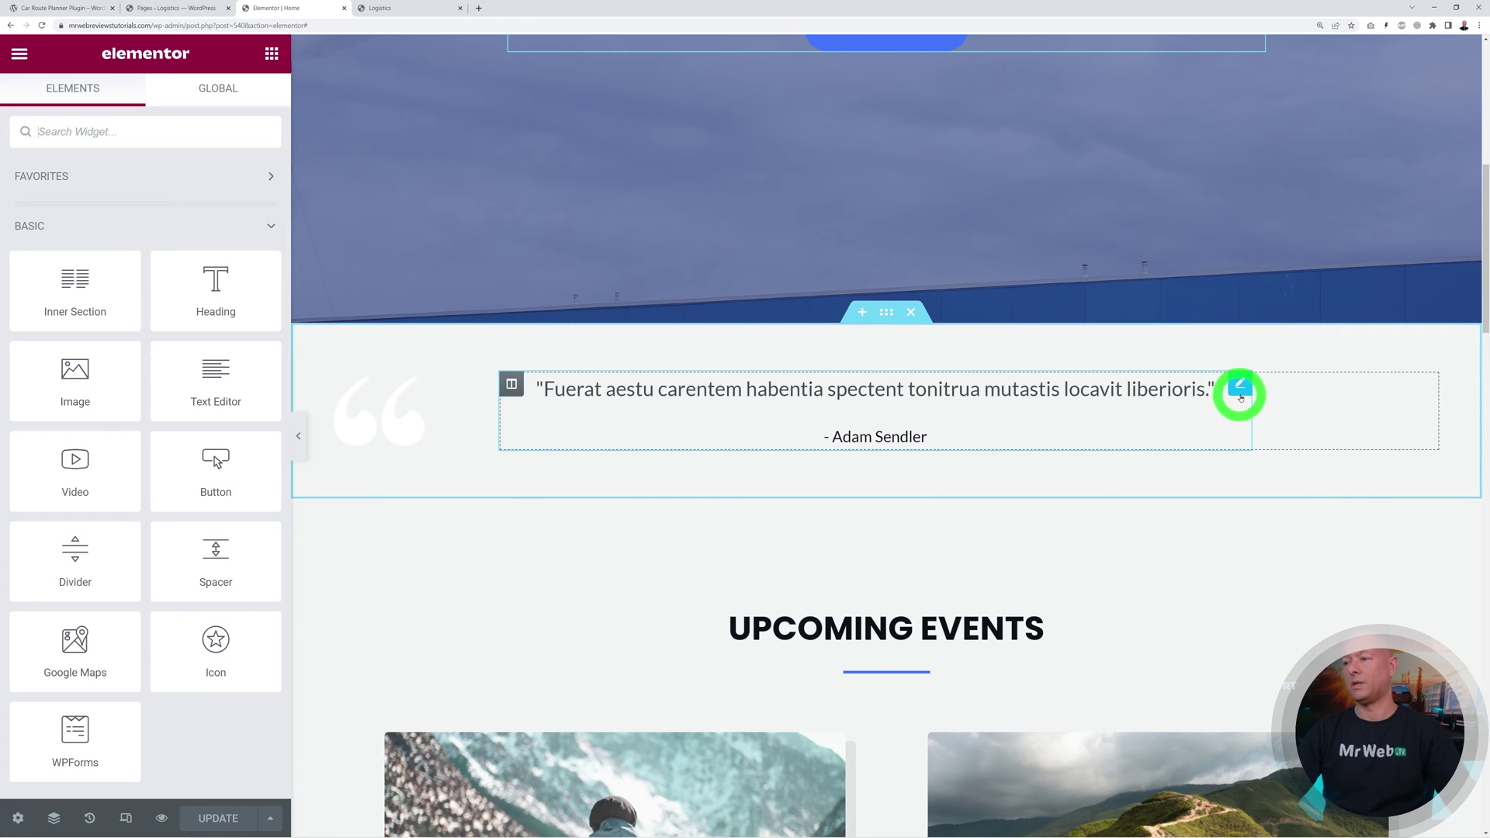
Step: Replace the testimonial quote with the palletised-goods delivery sentence and change the credited name
left_click(1242, 385)
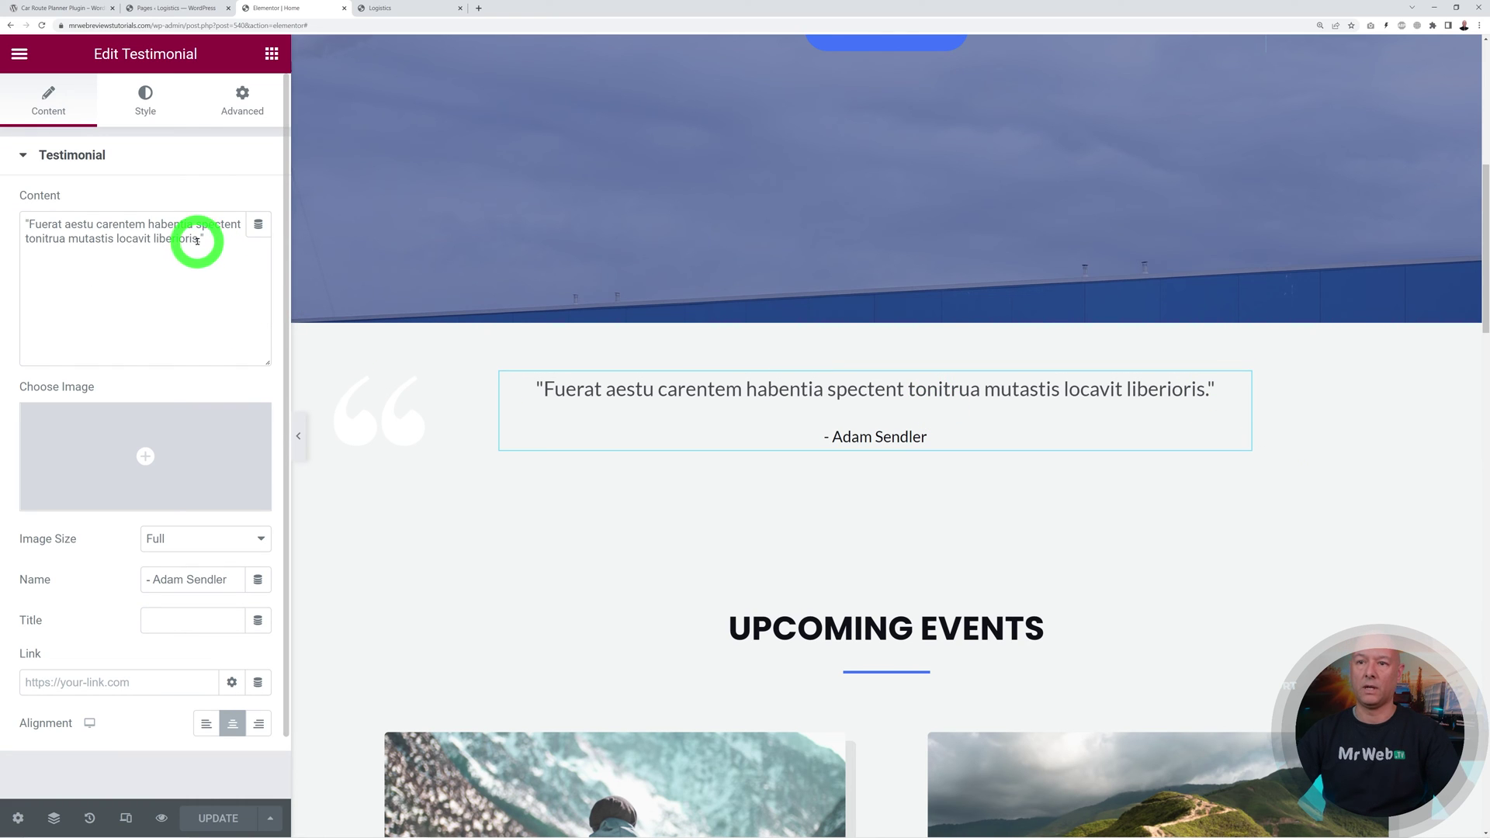
left_click_drag(197, 240, 36, 227)
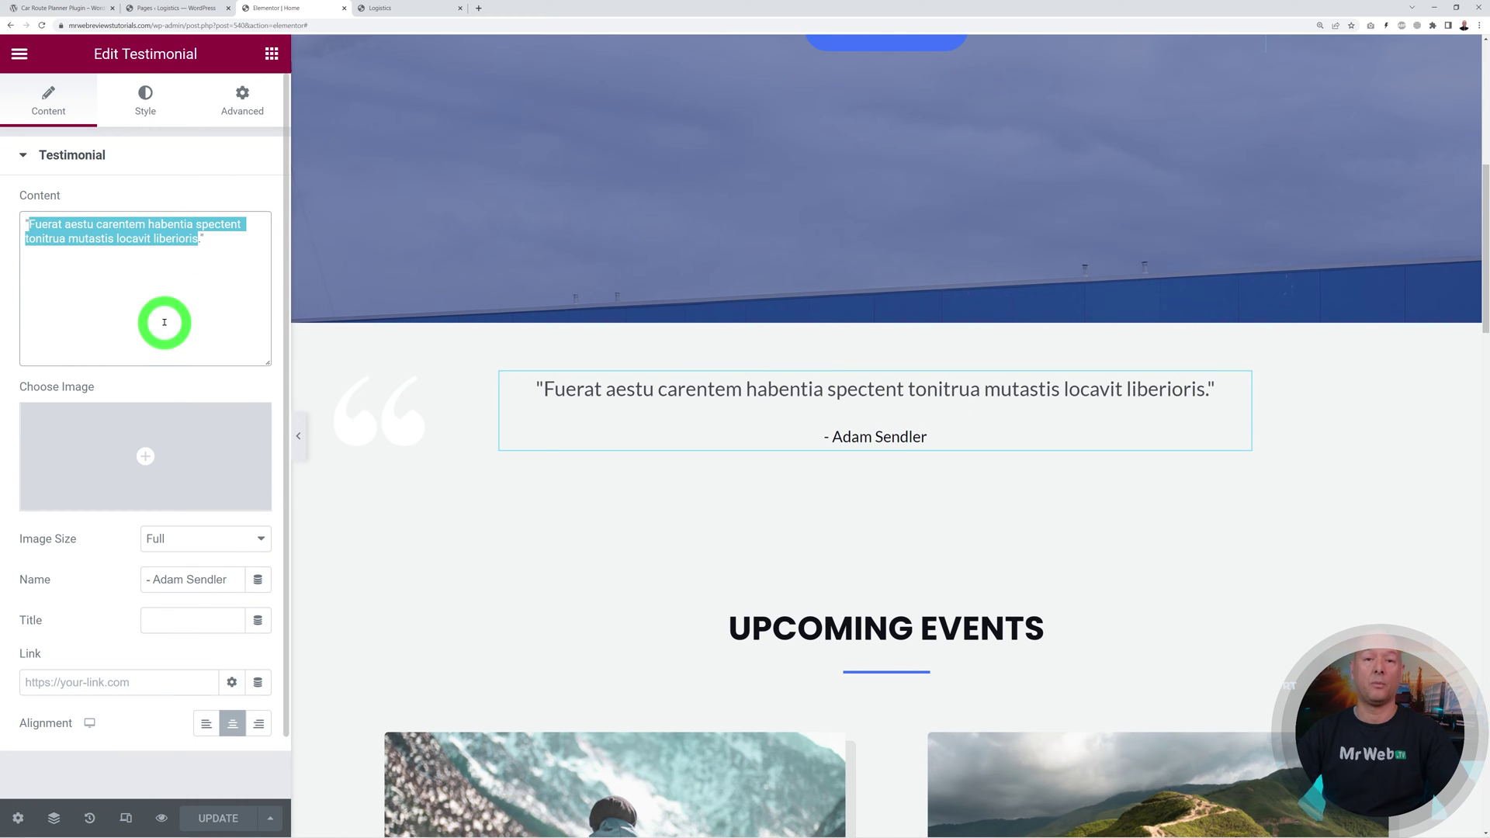
type("From collection to delivery we provide the complete solution for all your palletised goods")
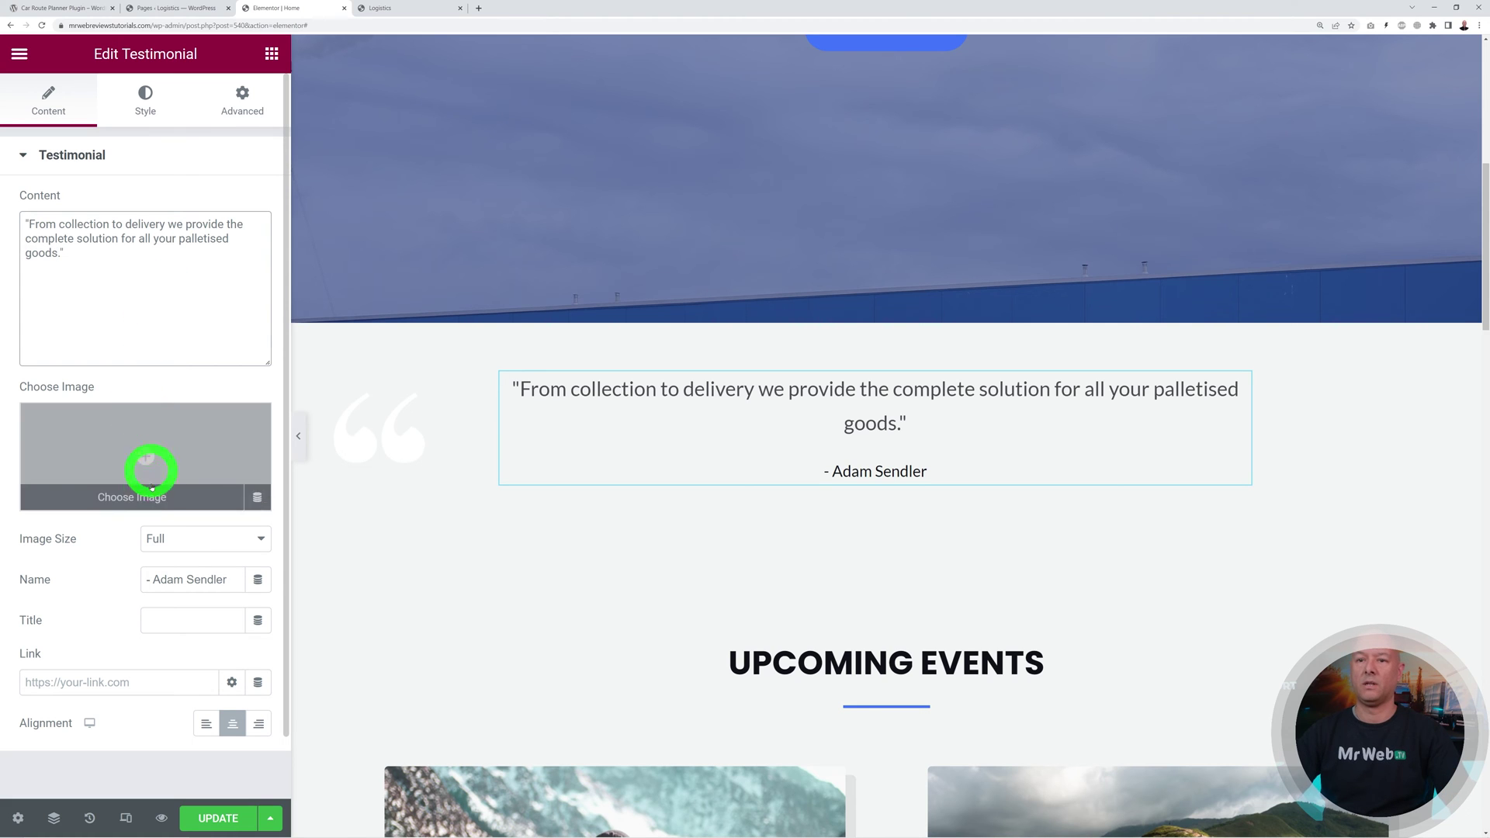
left_click(236, 579)
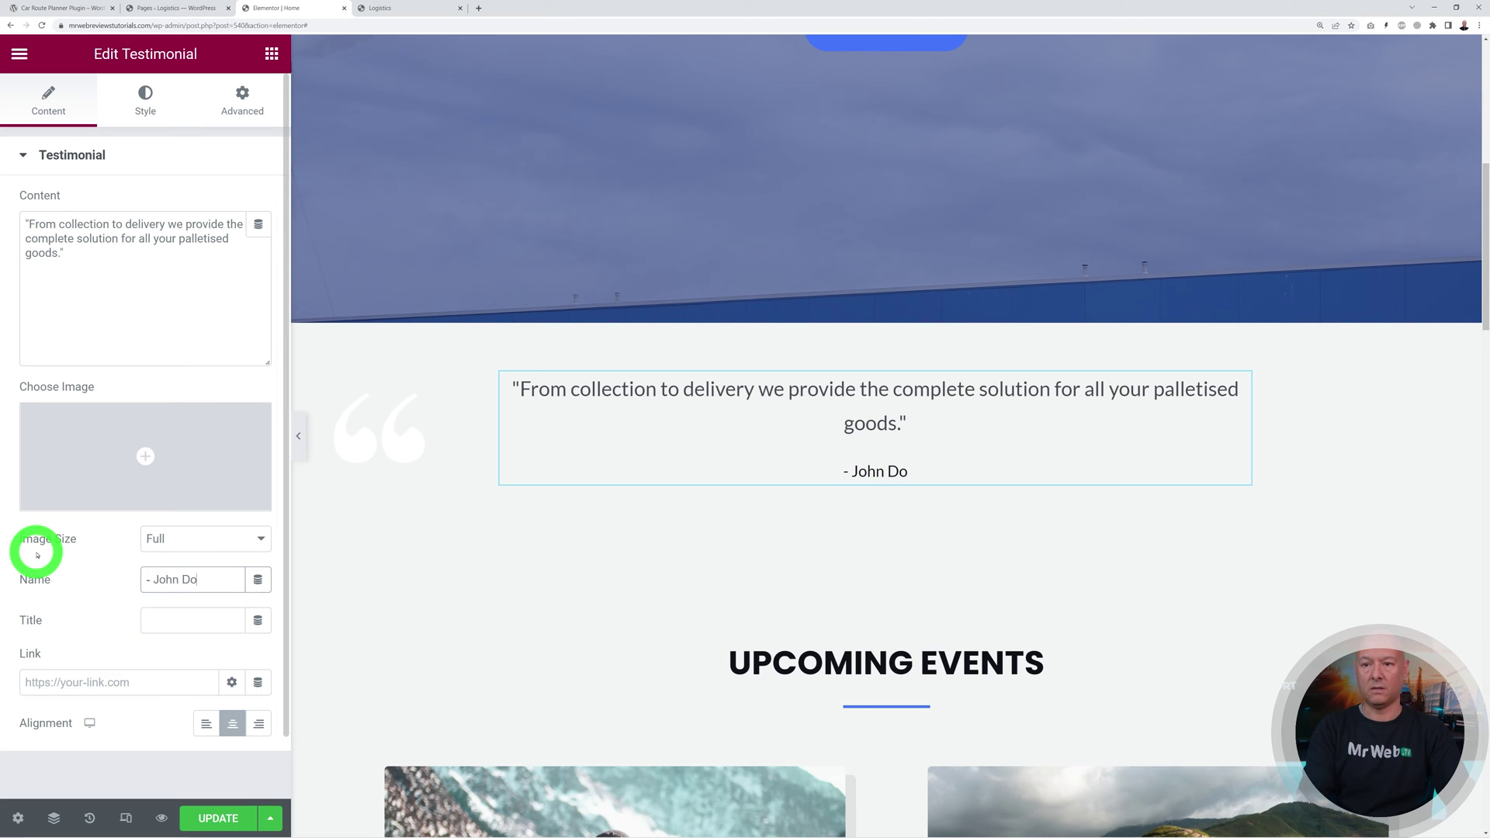
left_click(106, 294)
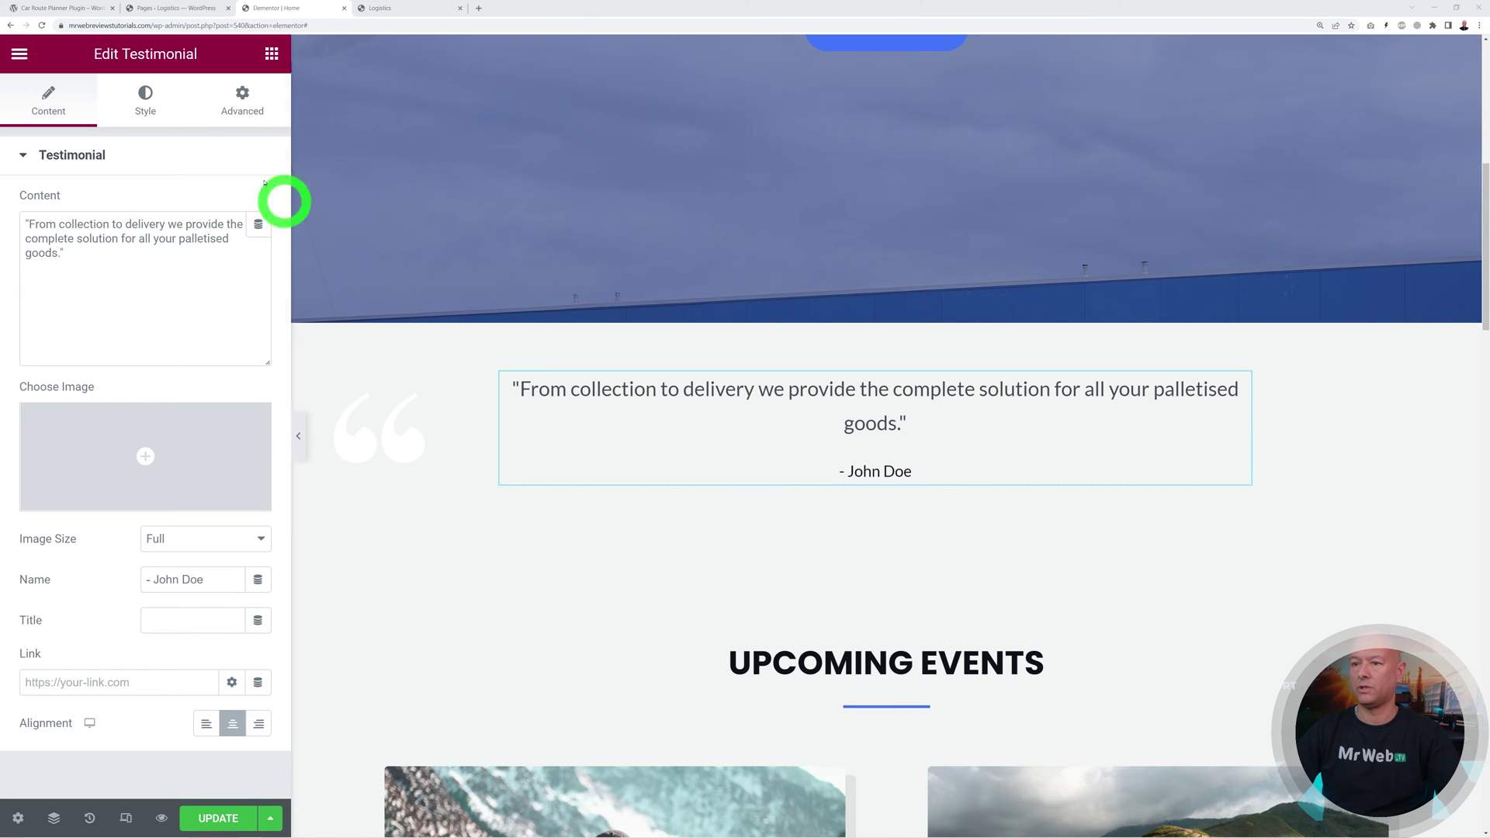
Step: Style the testimonial quote text at 26 px in italic
left_click(144, 113)
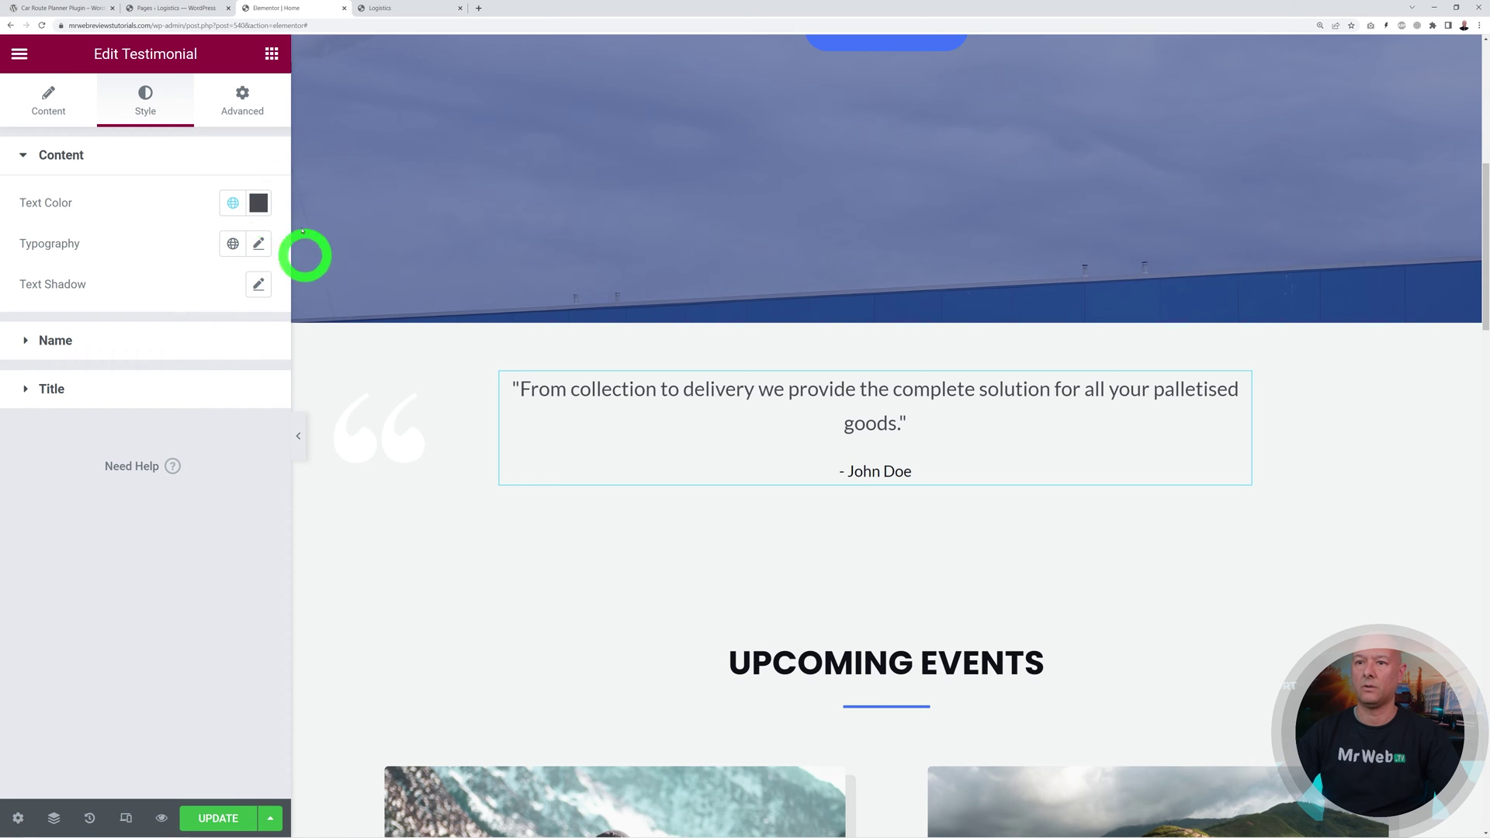
left_click(259, 243)
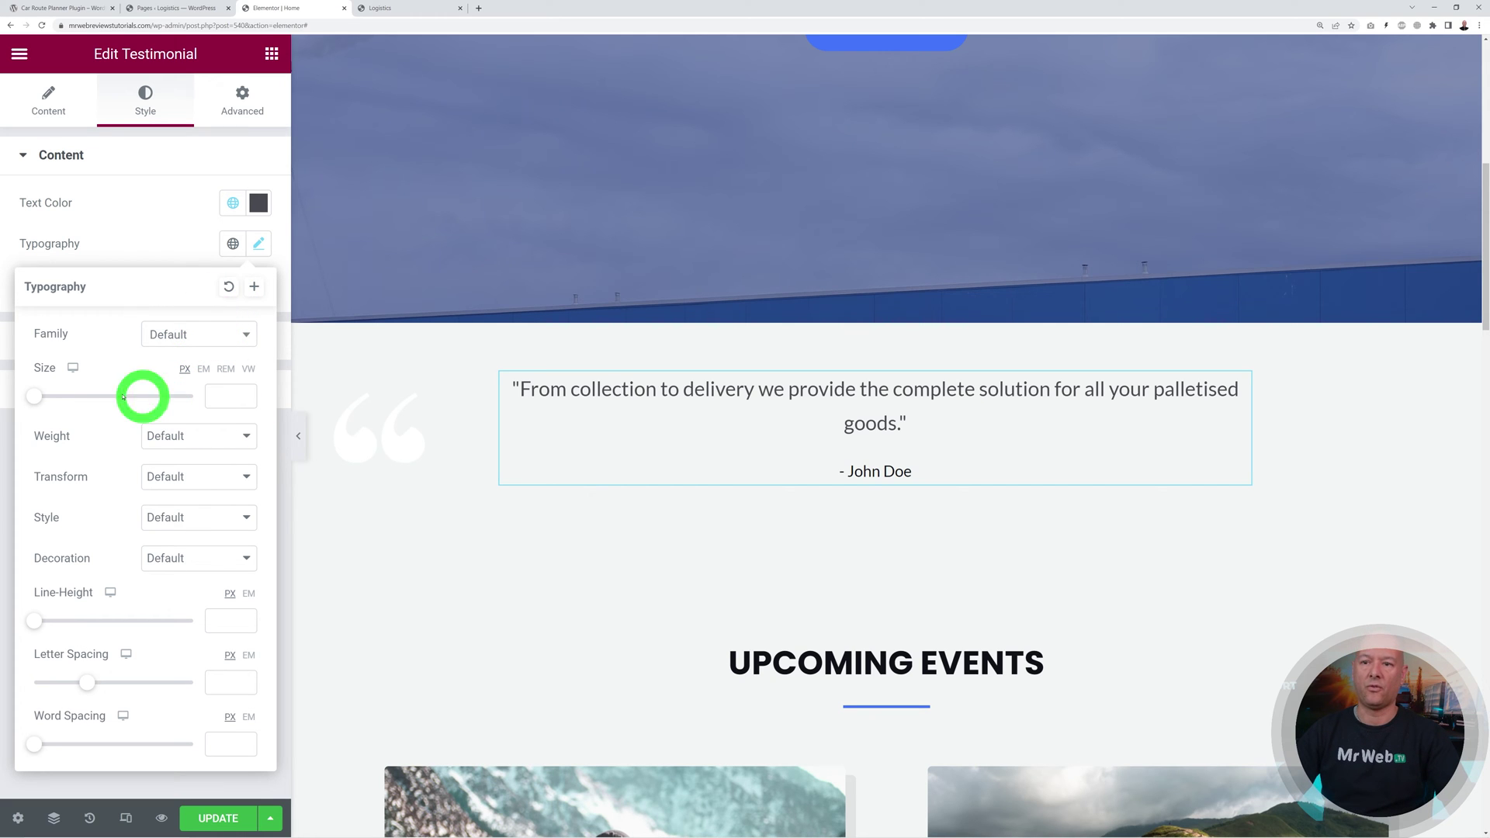
left_click_drag(39, 400, 58, 396)
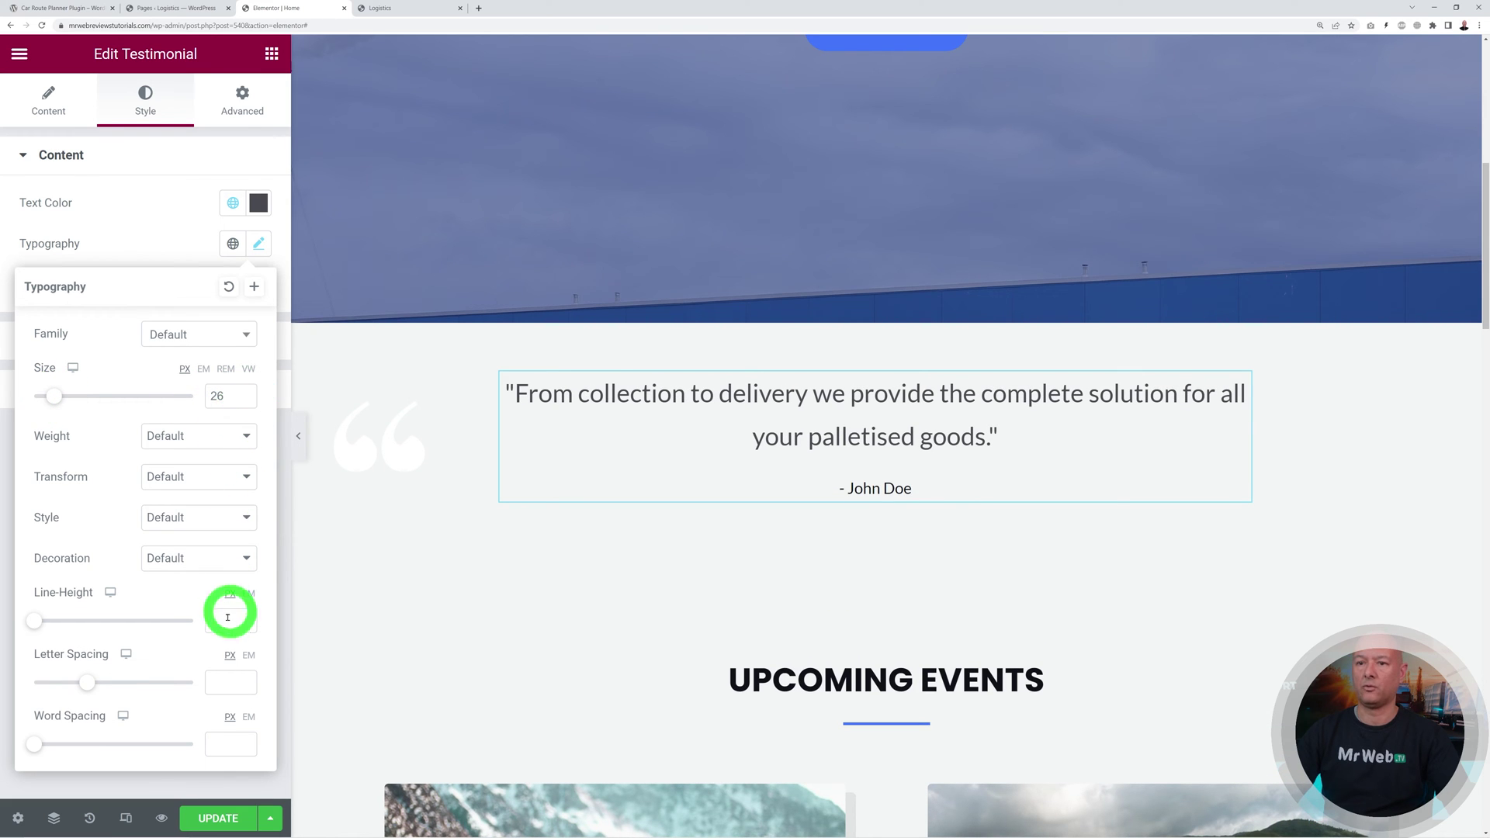
left_click(245, 522)
left_click(208, 570)
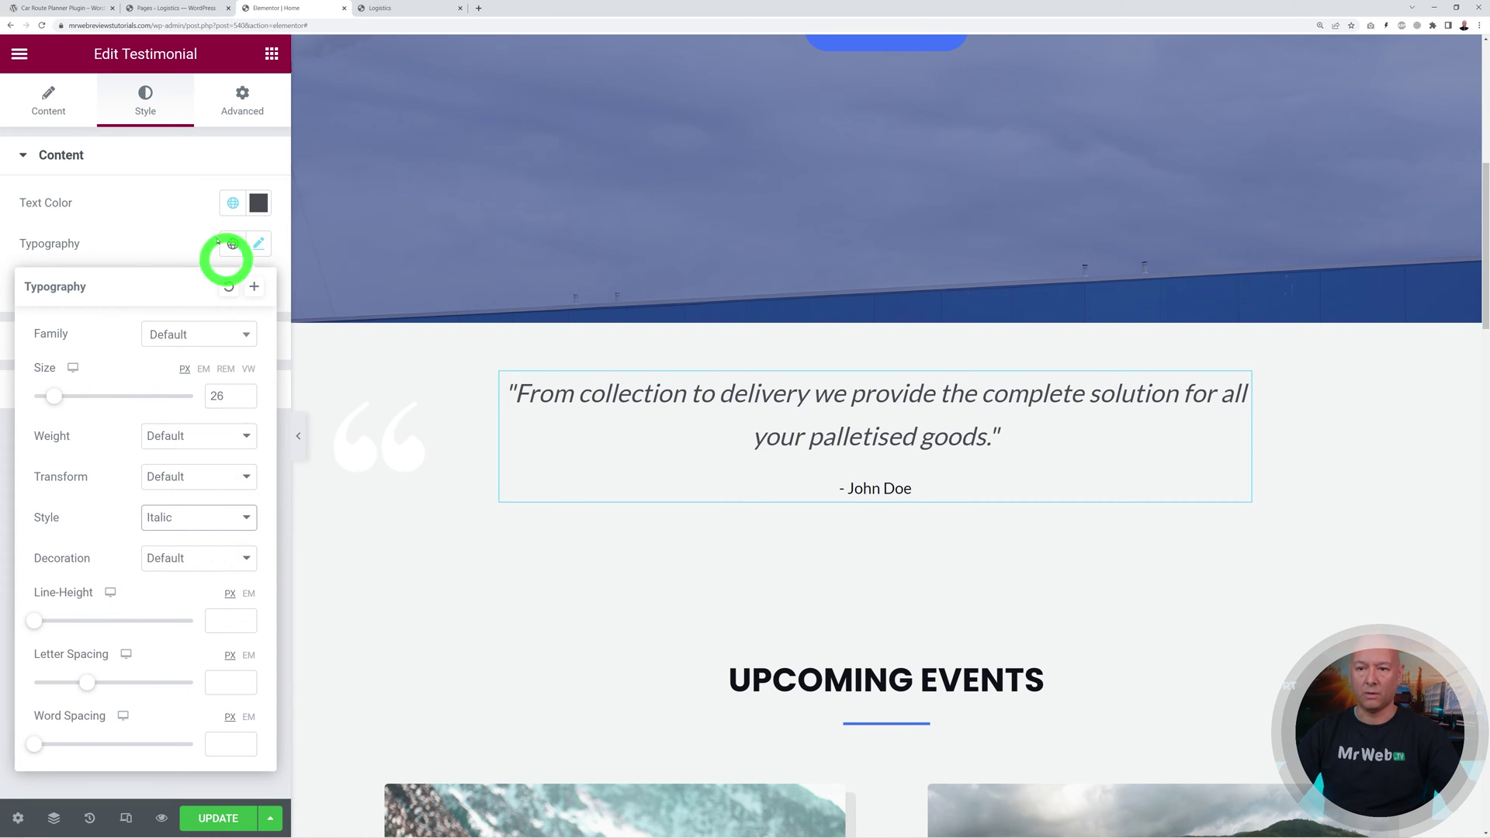
left_click(178, 255)
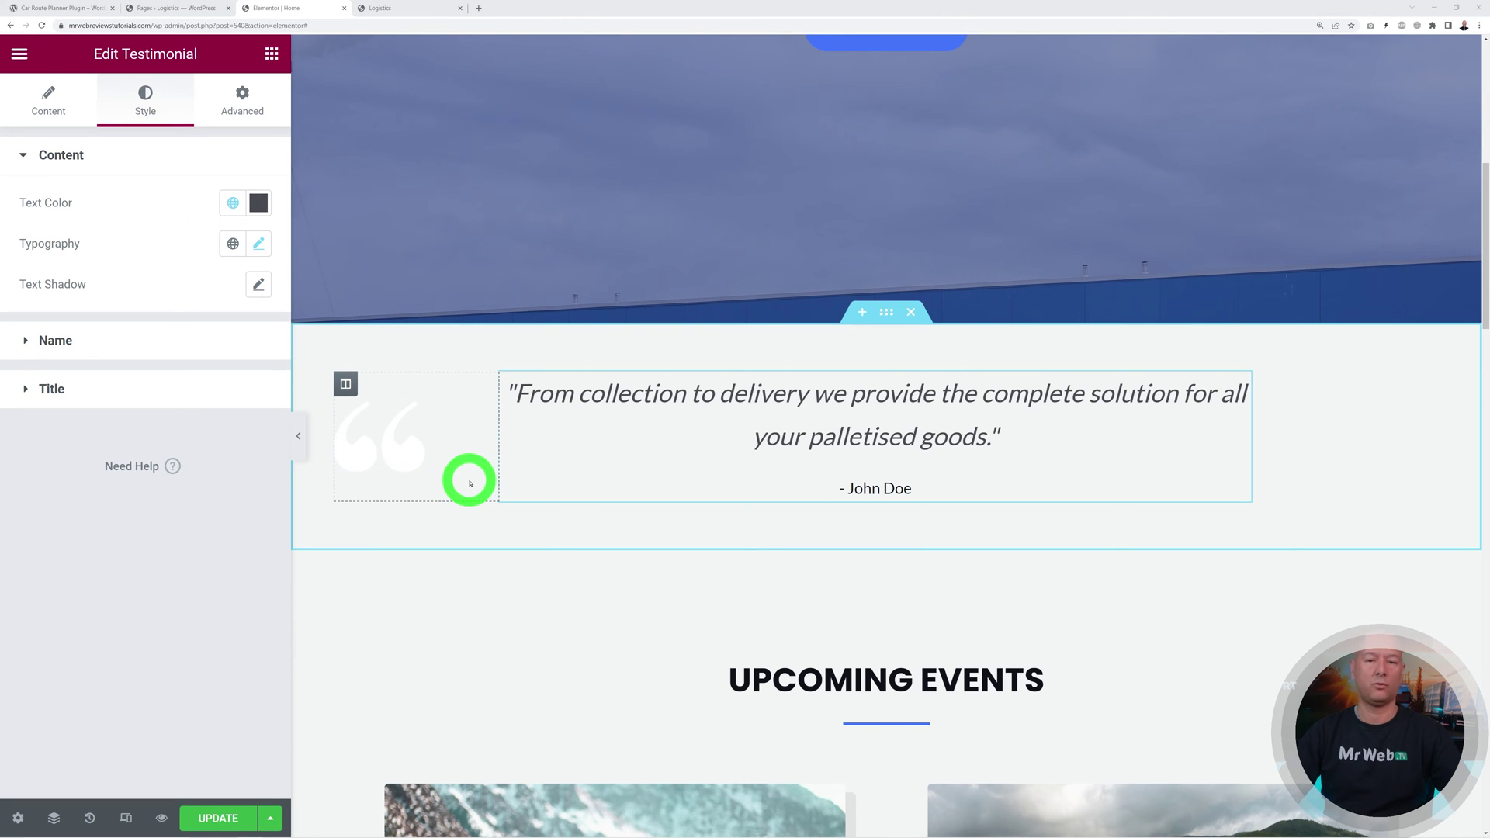
Step: Delete the large quote-mark icon beside the testimonial
right_click(487, 414)
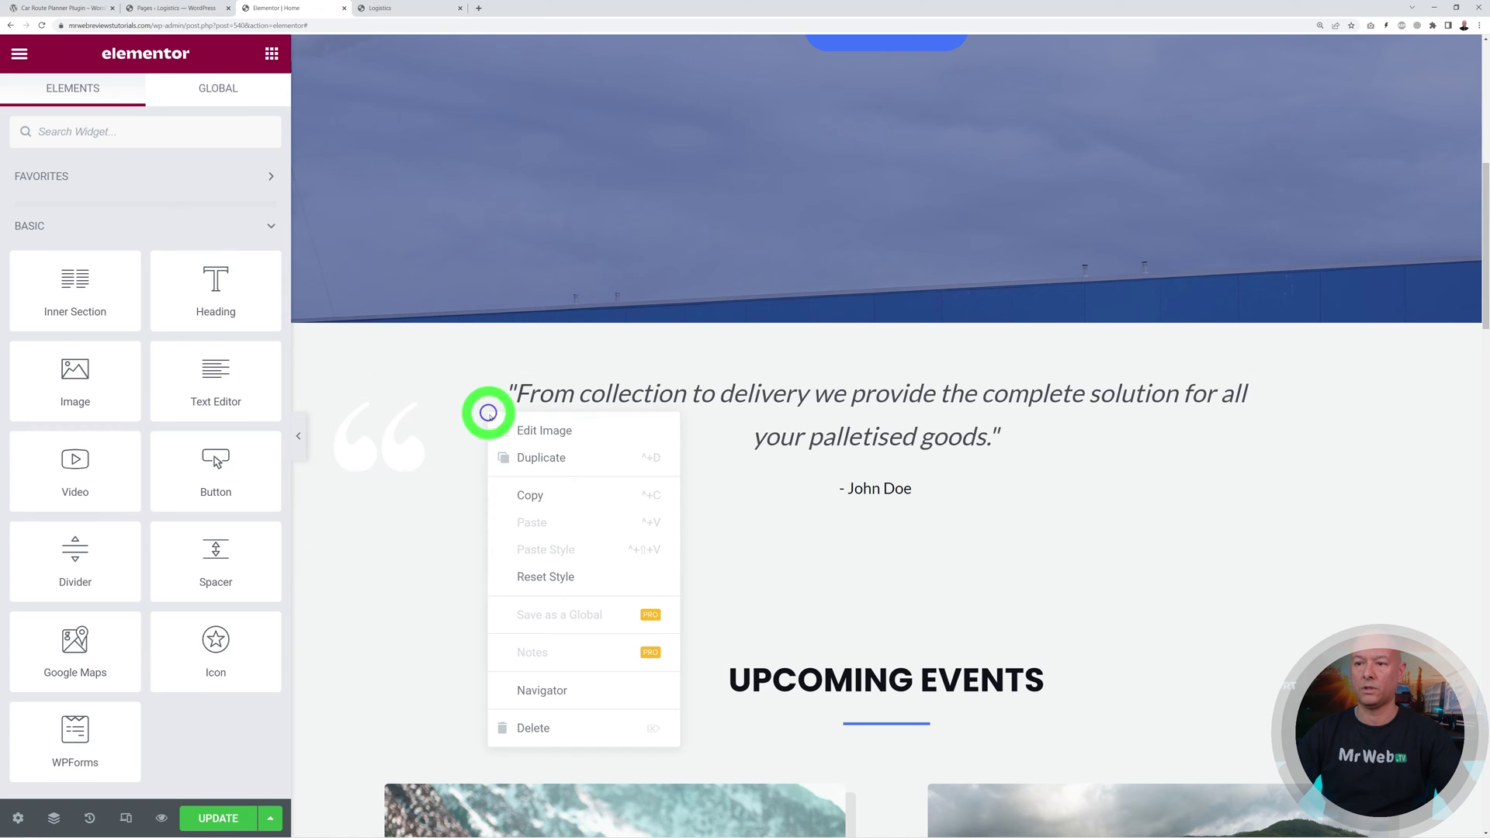
left_click(549, 720)
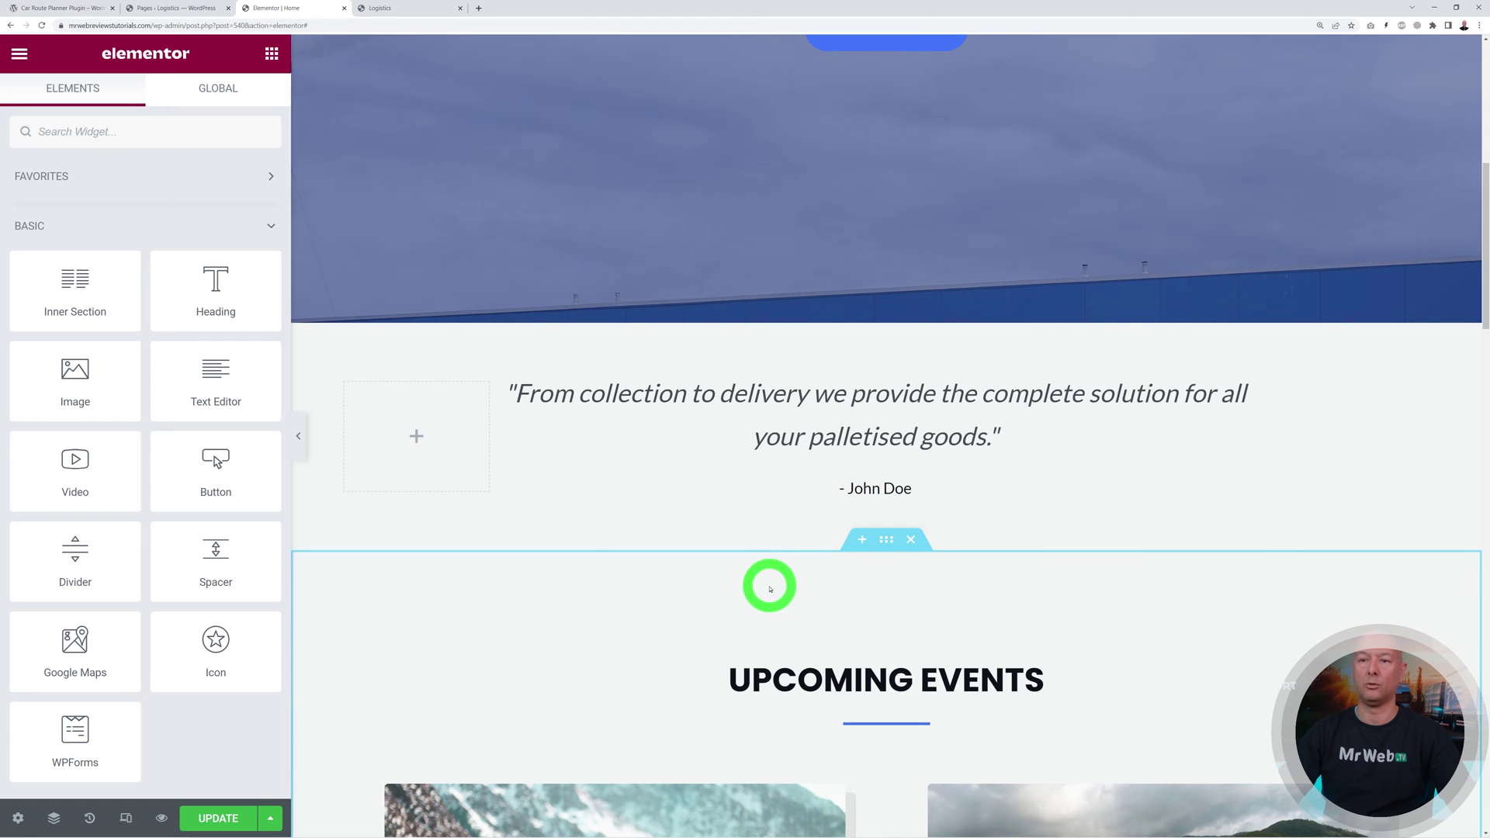
scroll(808, 582, "down", 5)
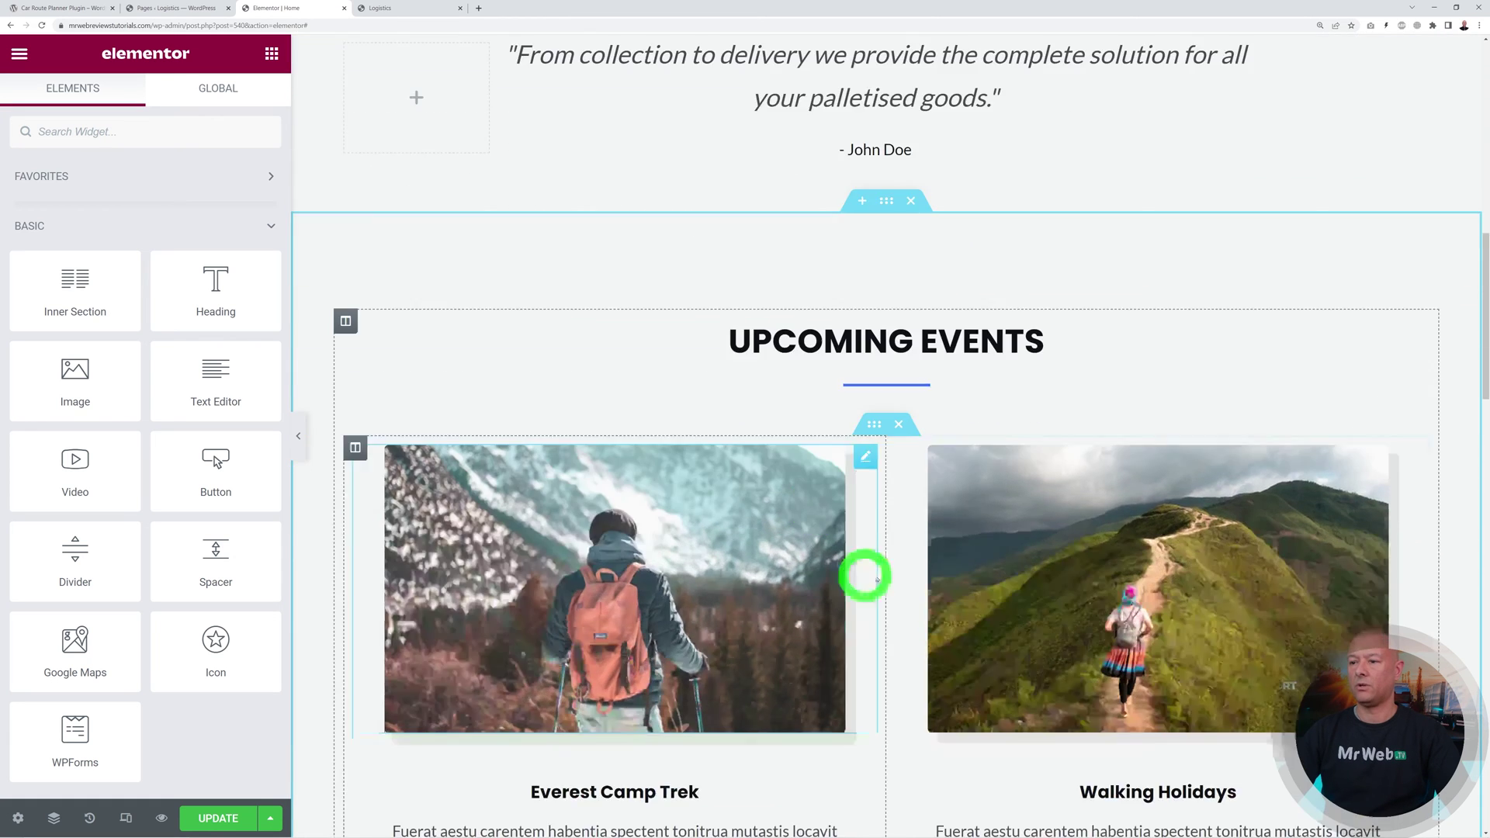
scroll(882, 593, "down", 2)
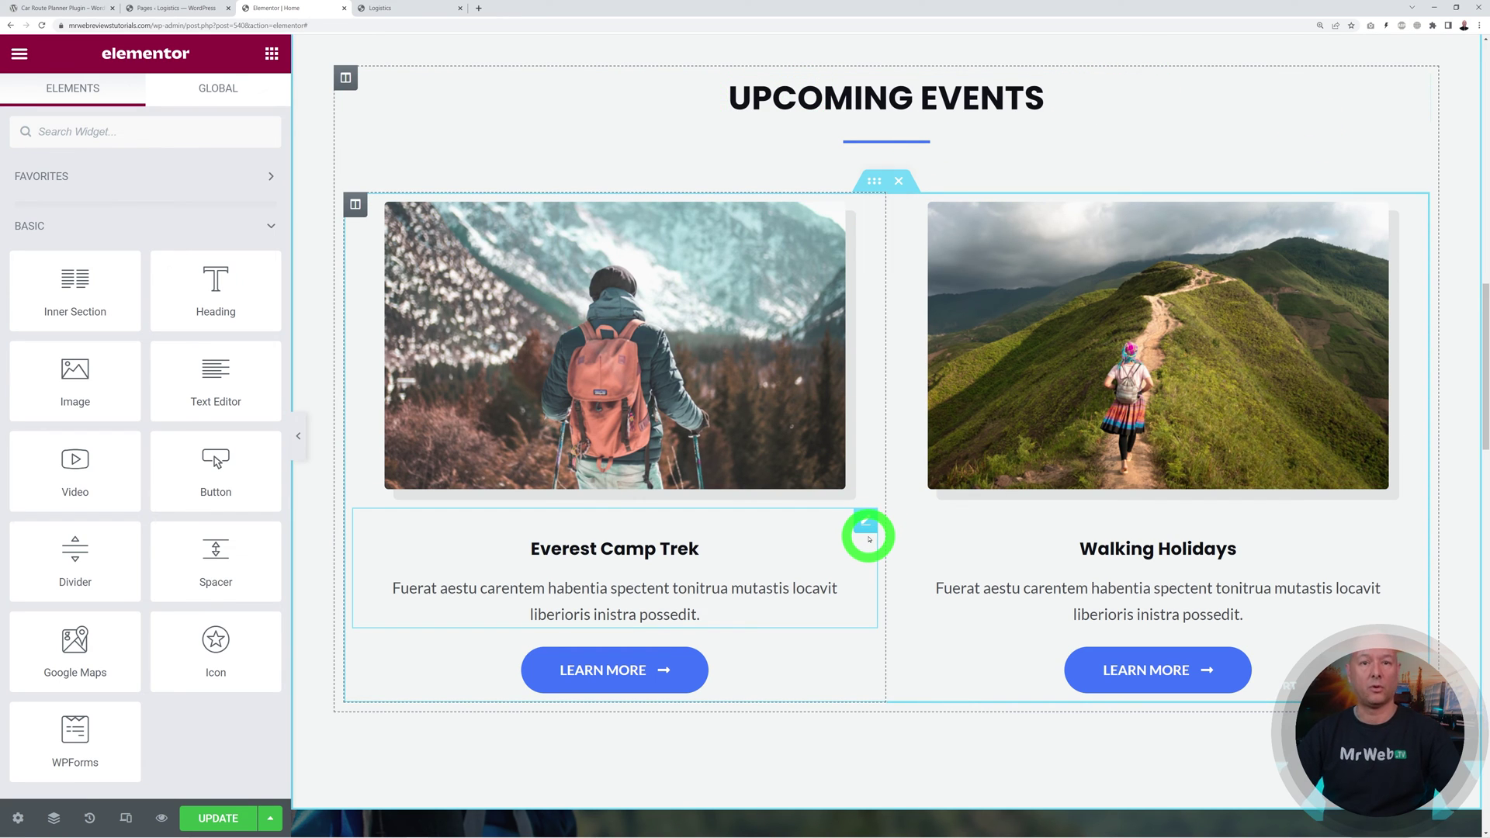
Step: Rename the Upcoming Events heading to 'Our Services'
left_click(1030, 97)
triple_click(176, 232)
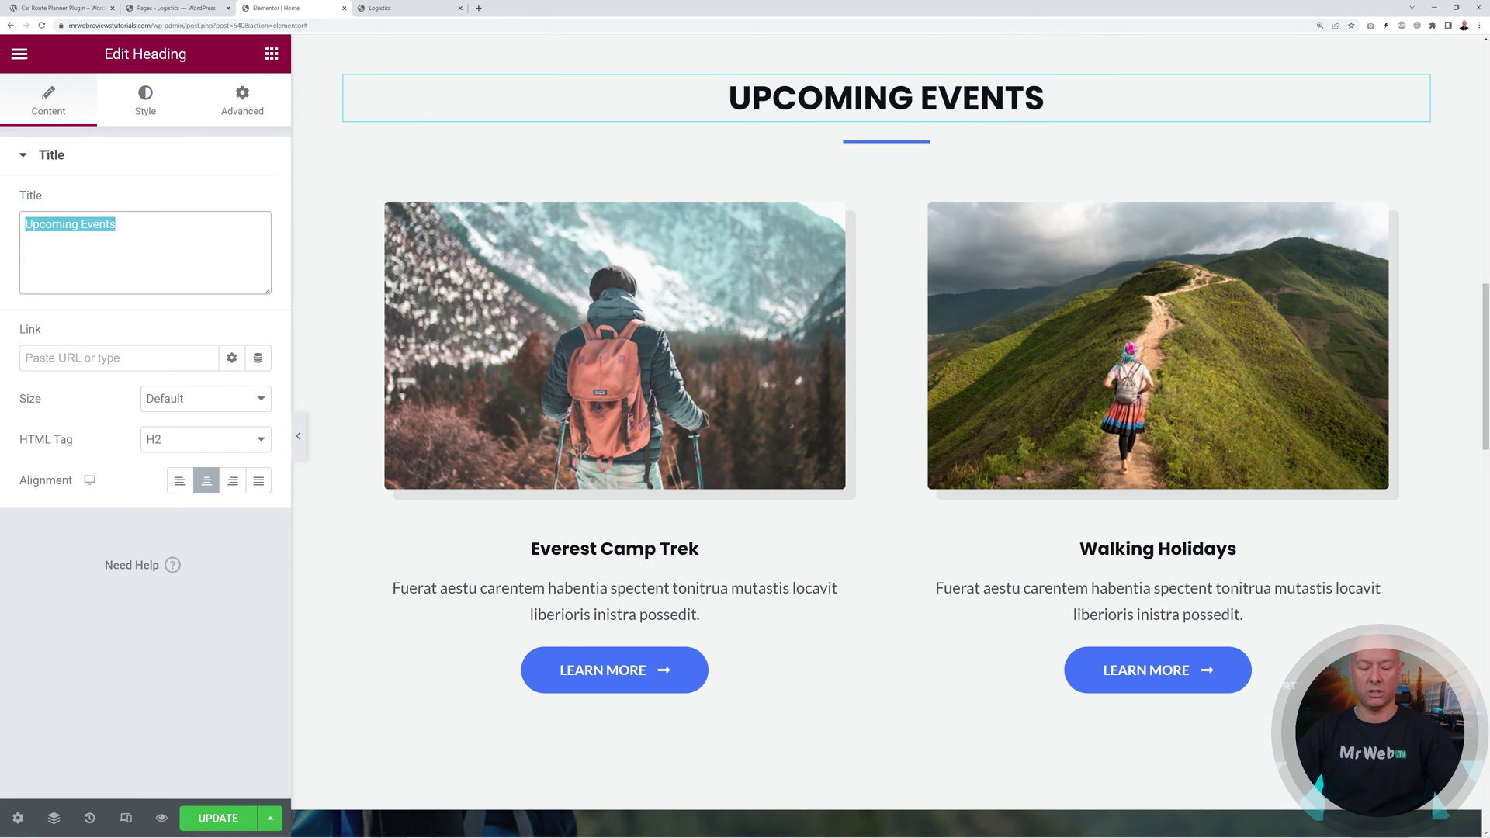
type("Our Services")
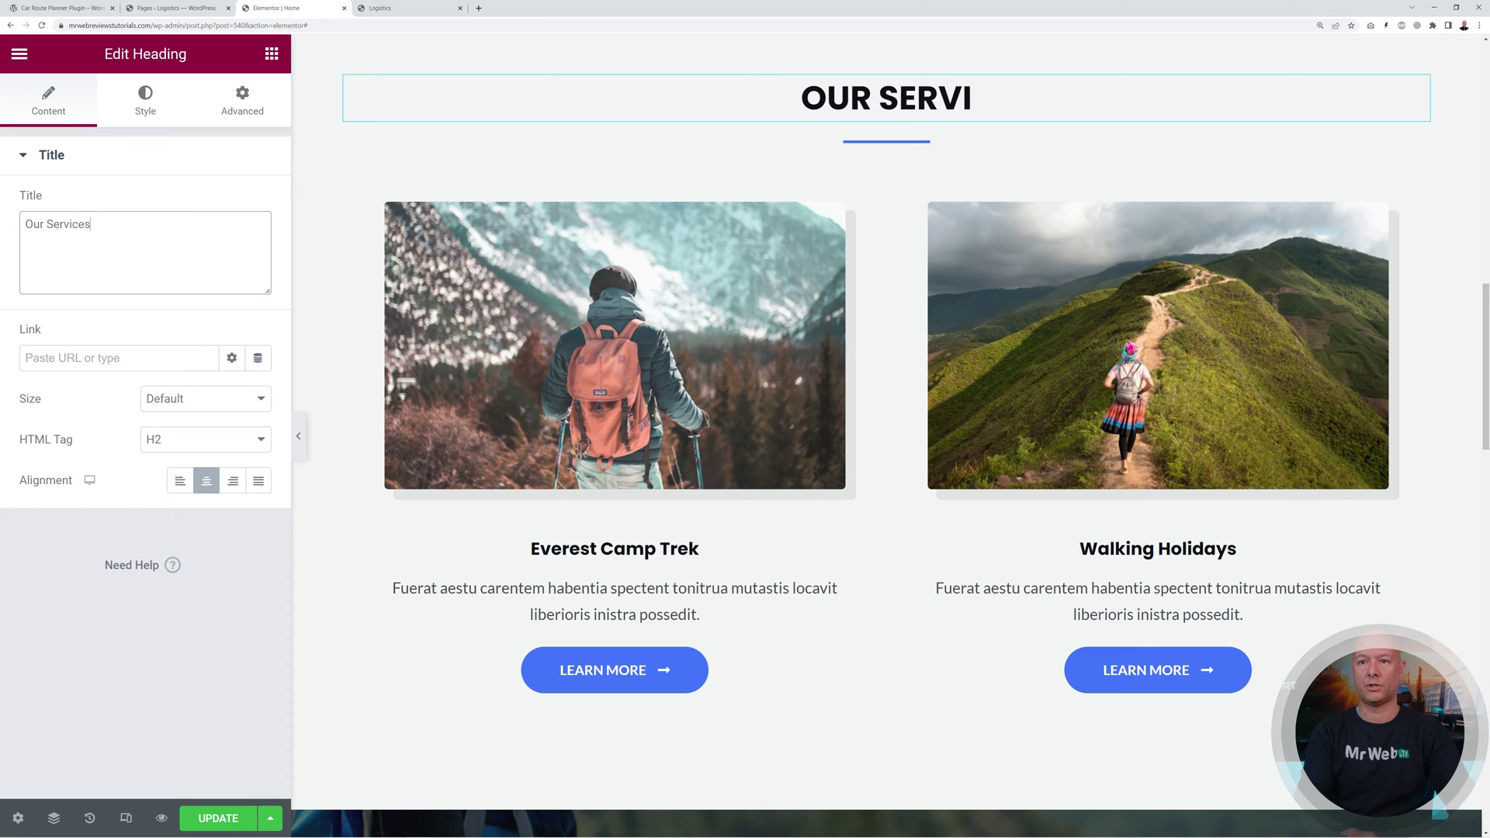
left_click(380, 468)
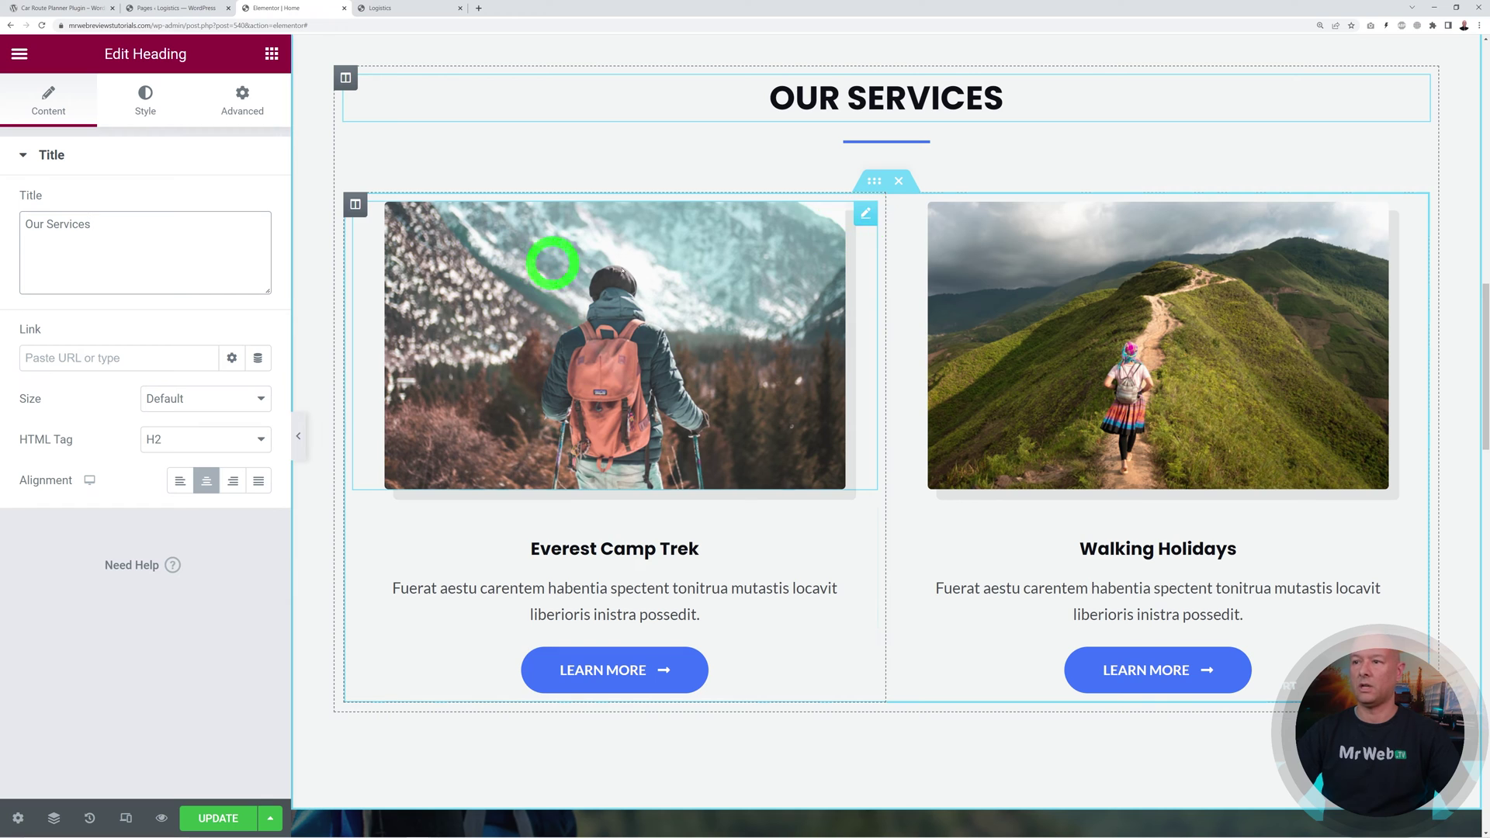
left_click(867, 215)
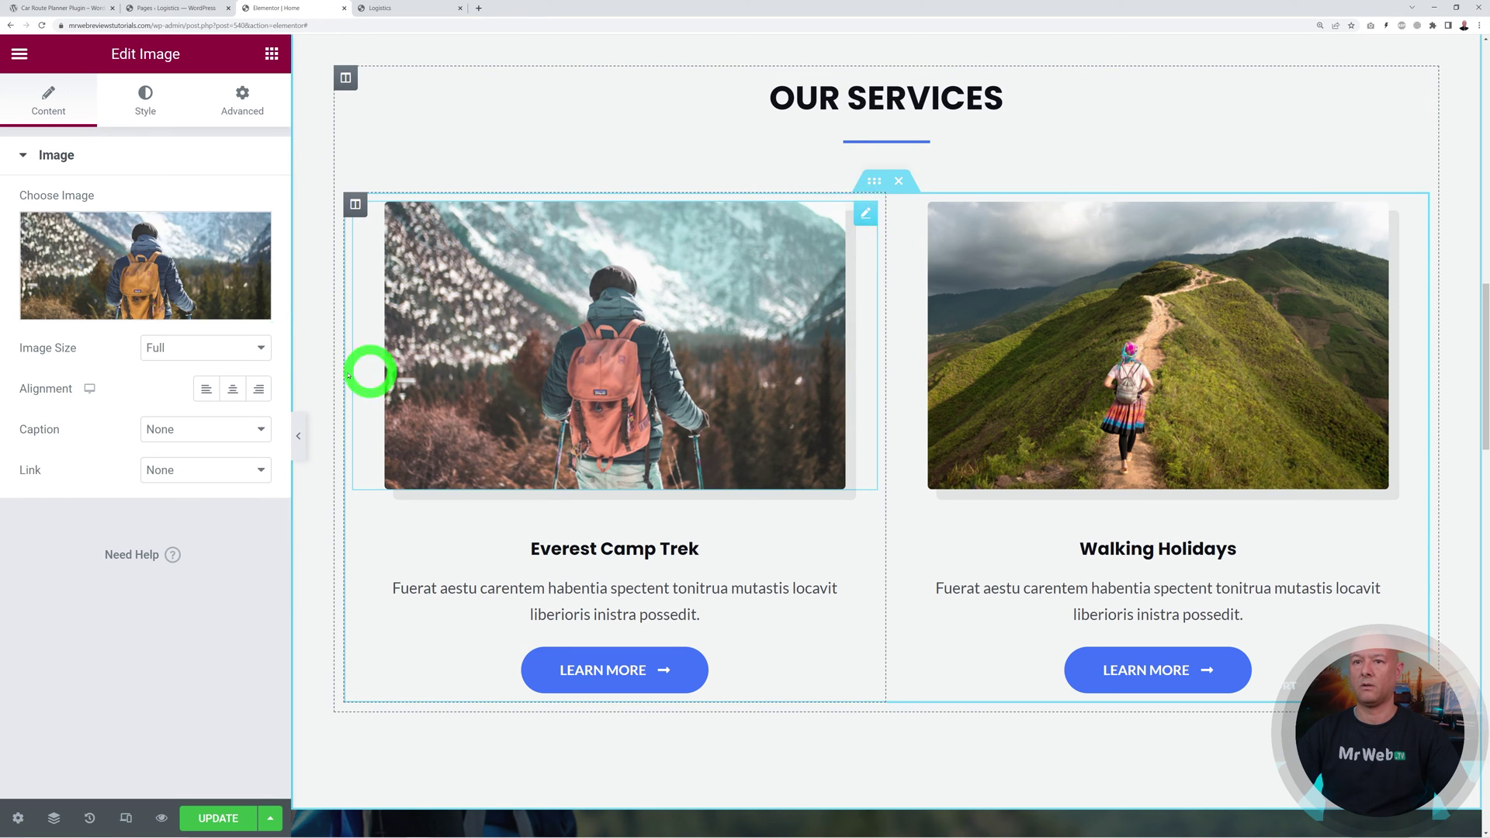
Step: Upload two new photos and set the truck cab interior as the first card's image
left_click(245, 241)
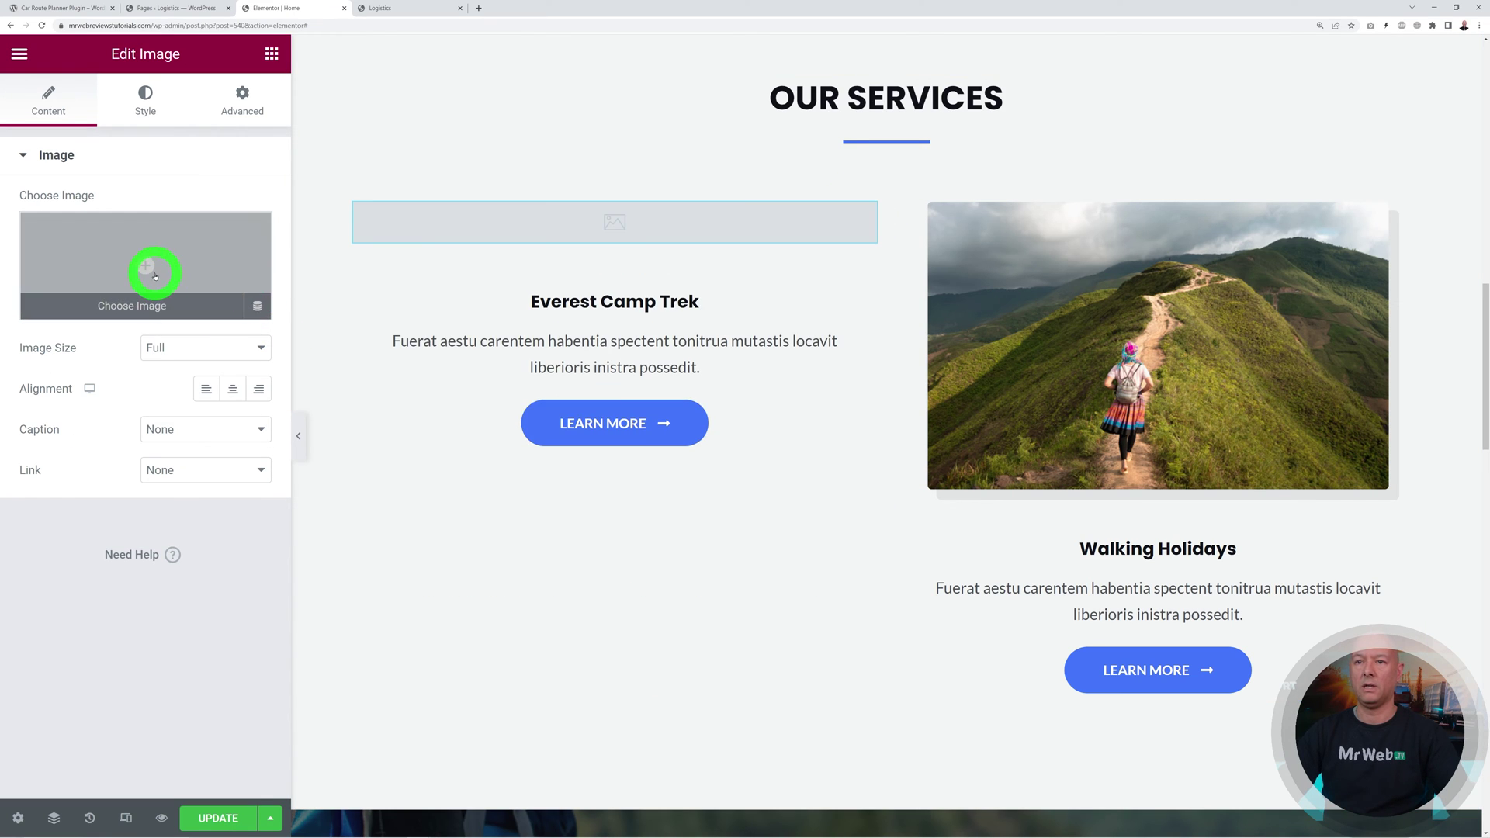
left_click(147, 265)
left_click(276, 130)
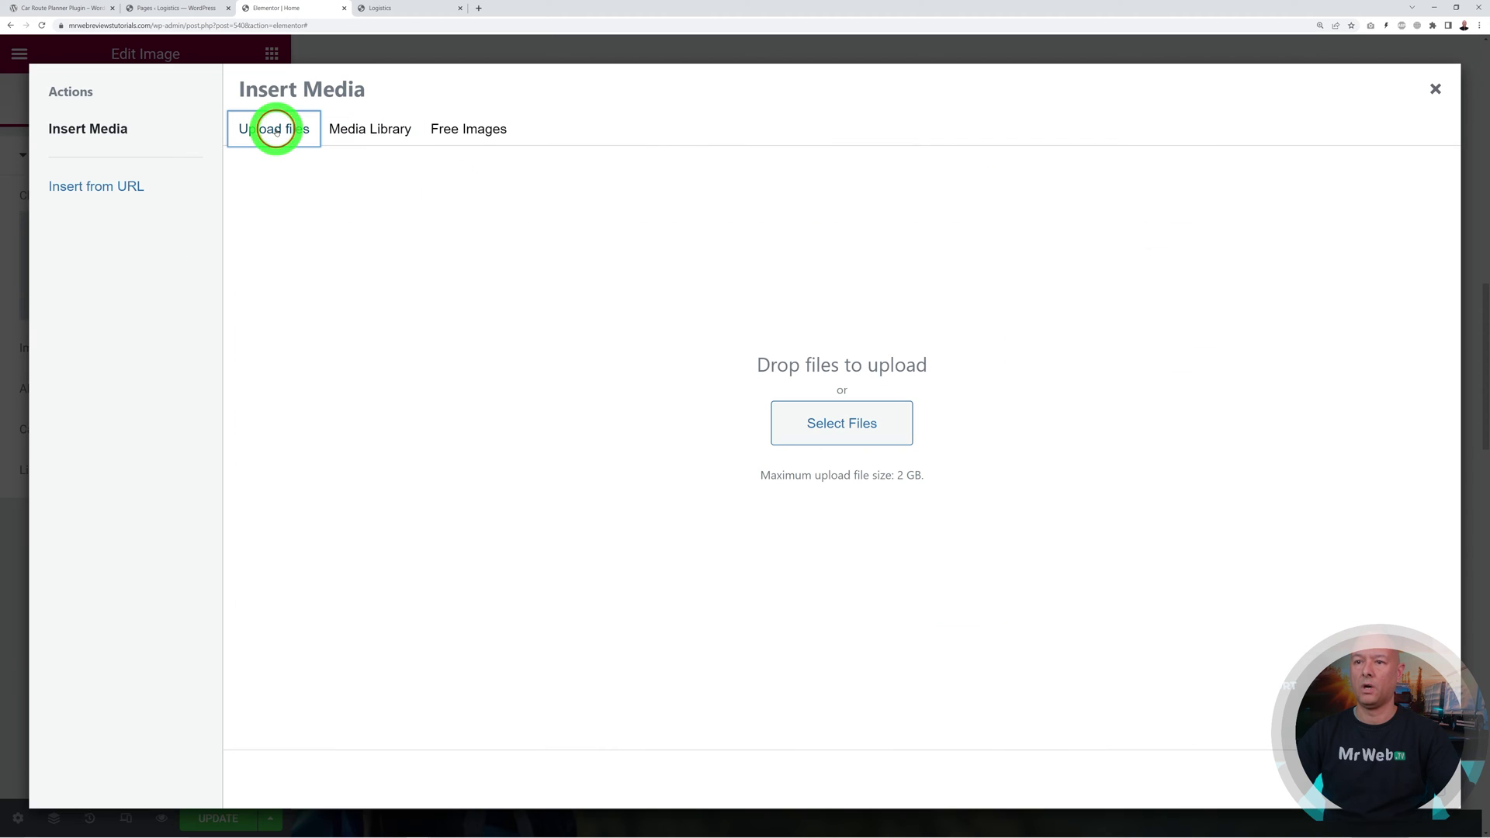
left_click(812, 421)
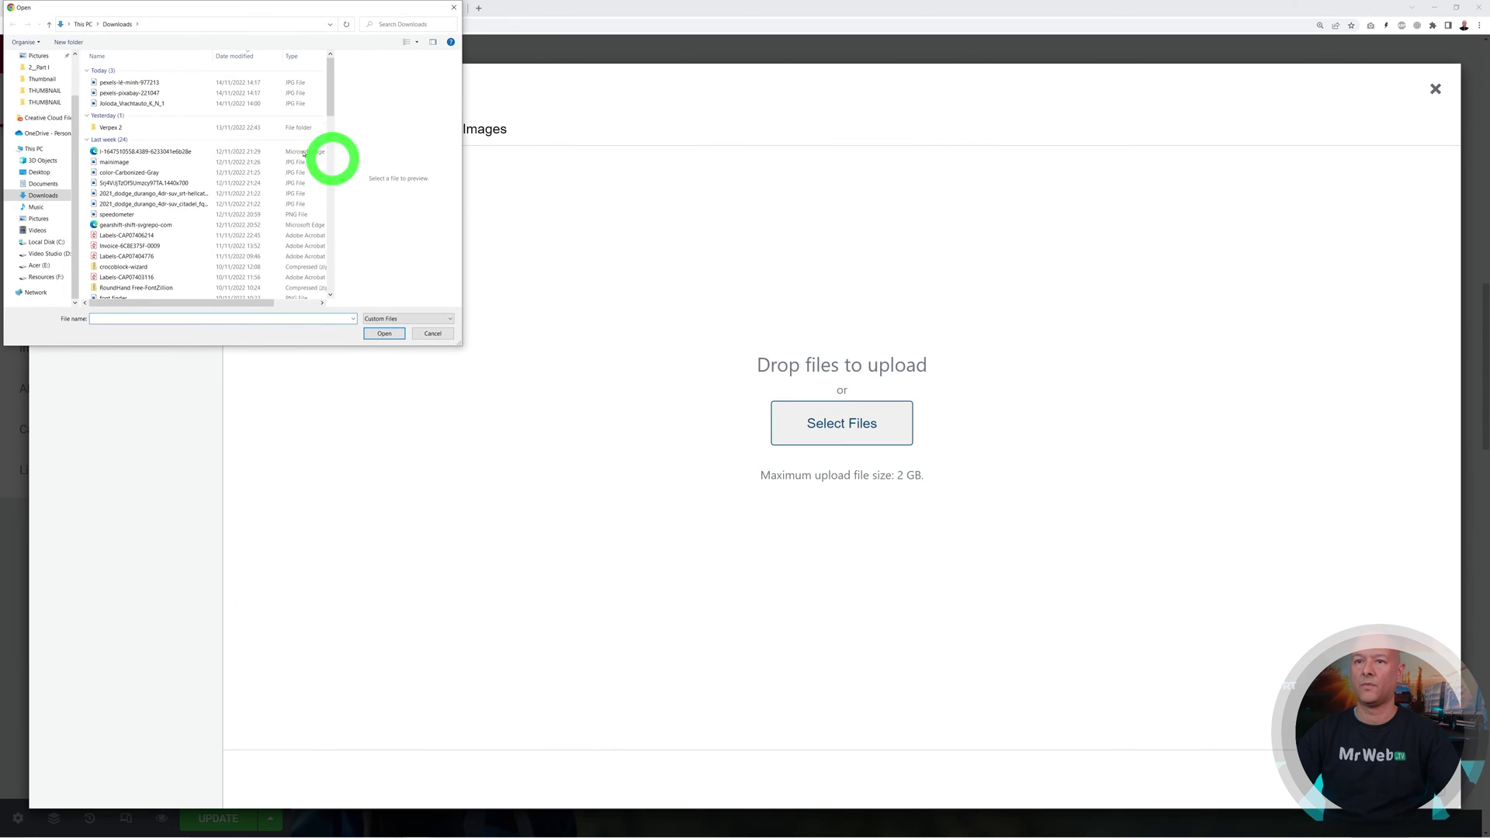
left_click(147, 93)
left_click(146, 83, "shift")
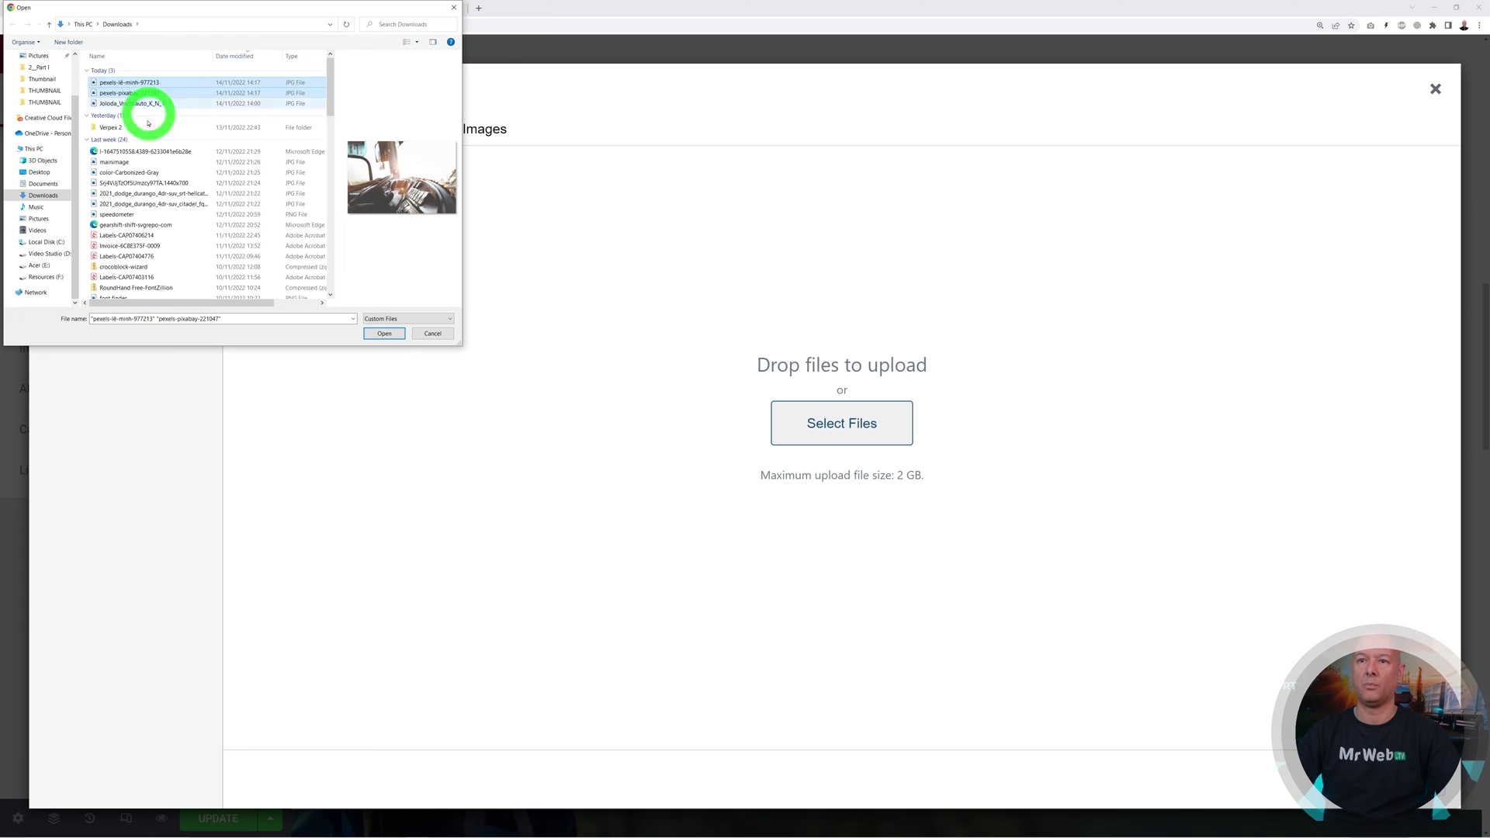
left_click(385, 333)
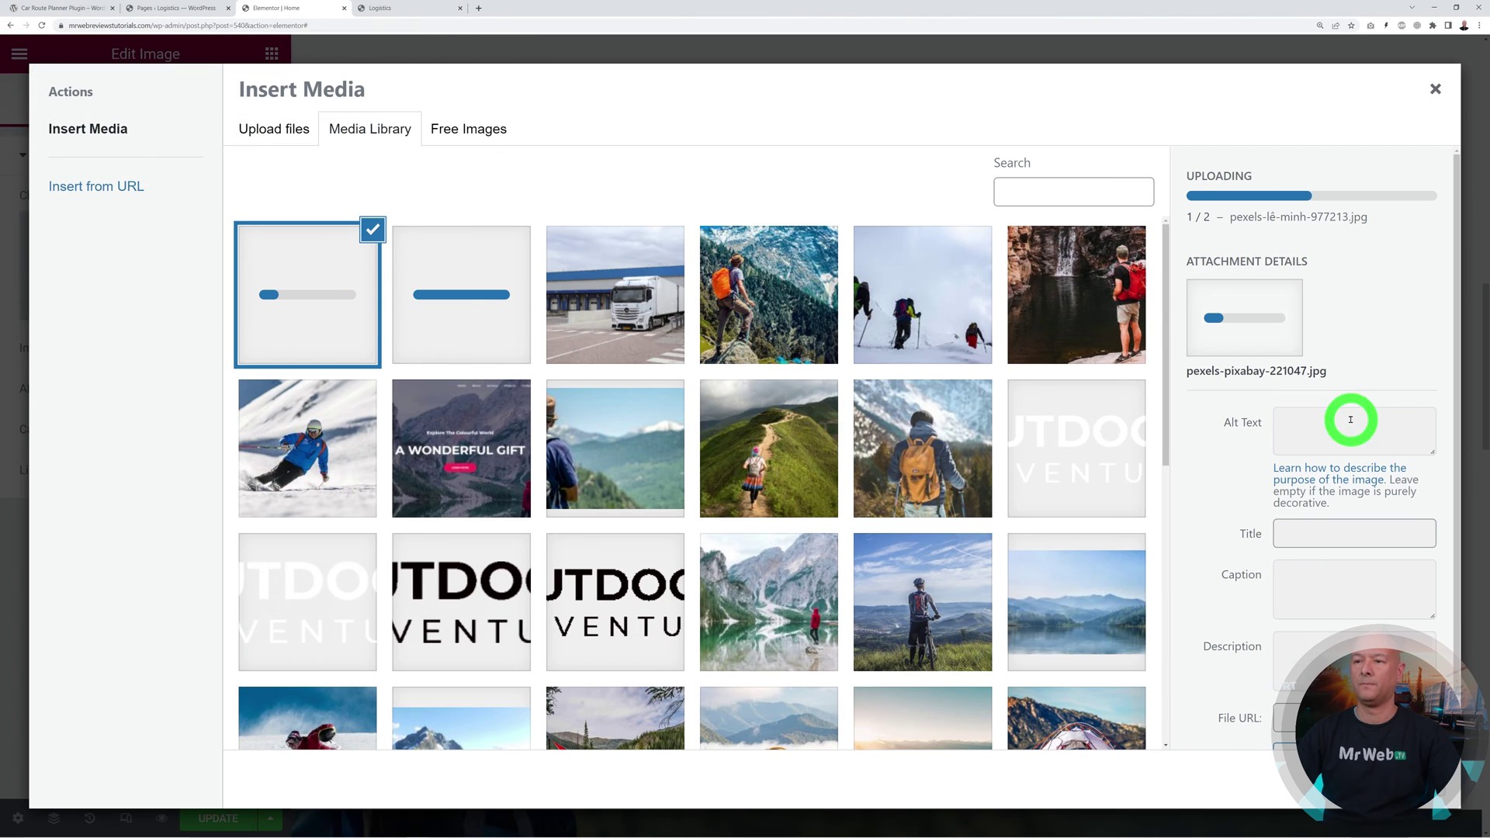
left_click(480, 342)
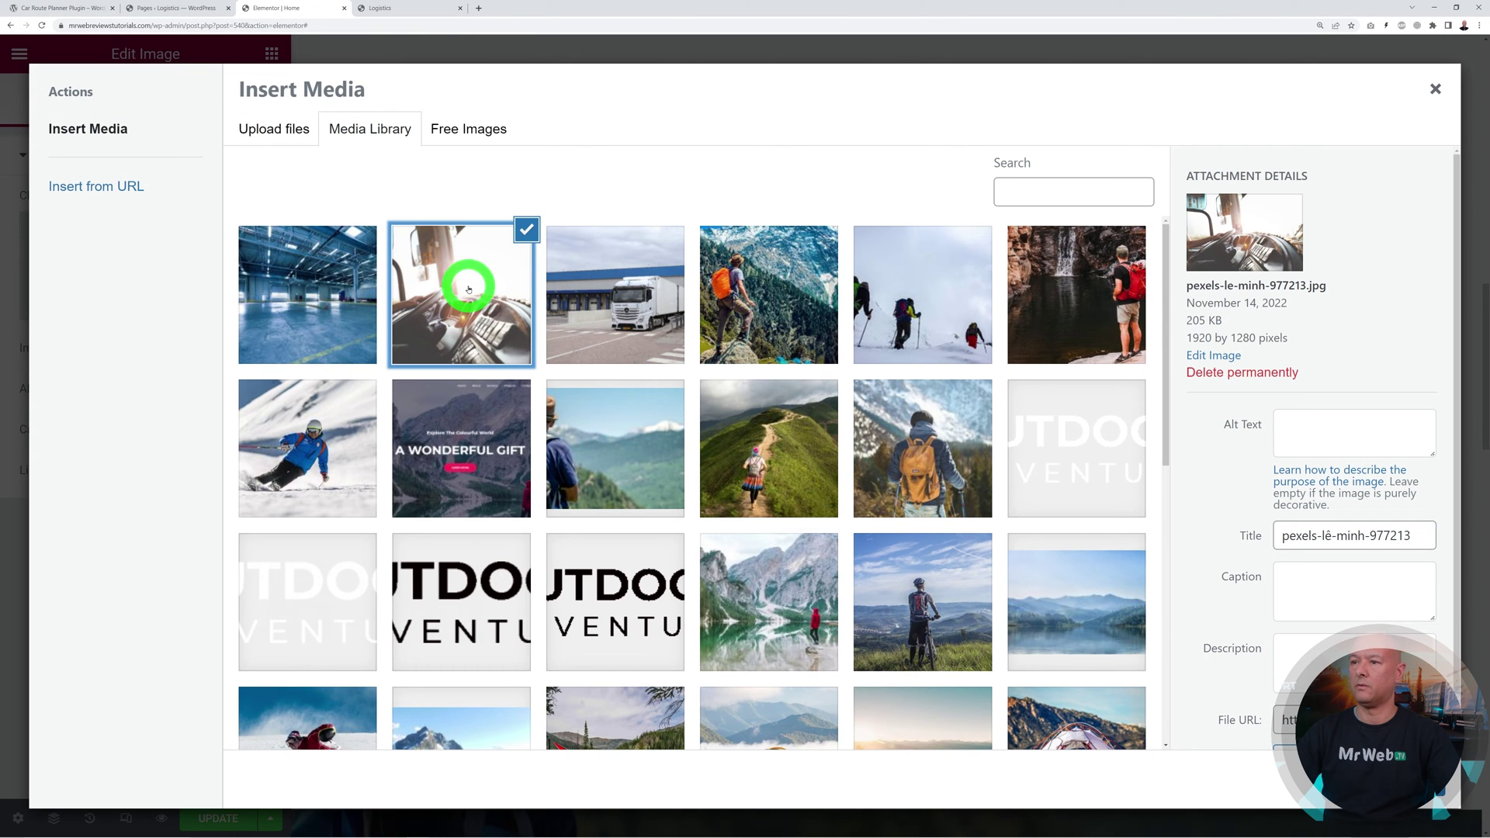
left_click(1398, 780)
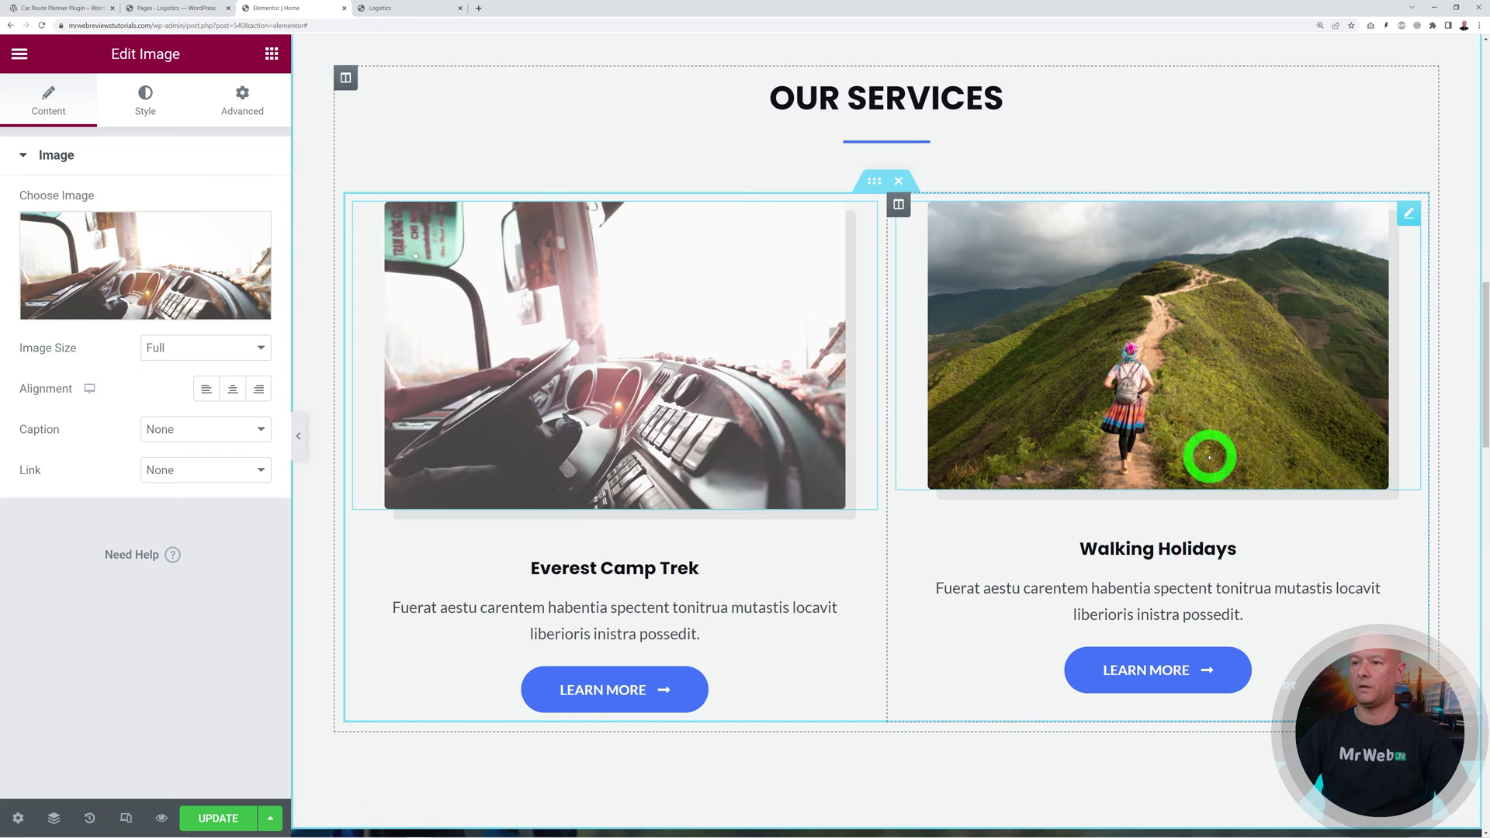
Step: Replace the second card's hiking image with the warehouse photo
left_click(1204, 453)
left_click(154, 241)
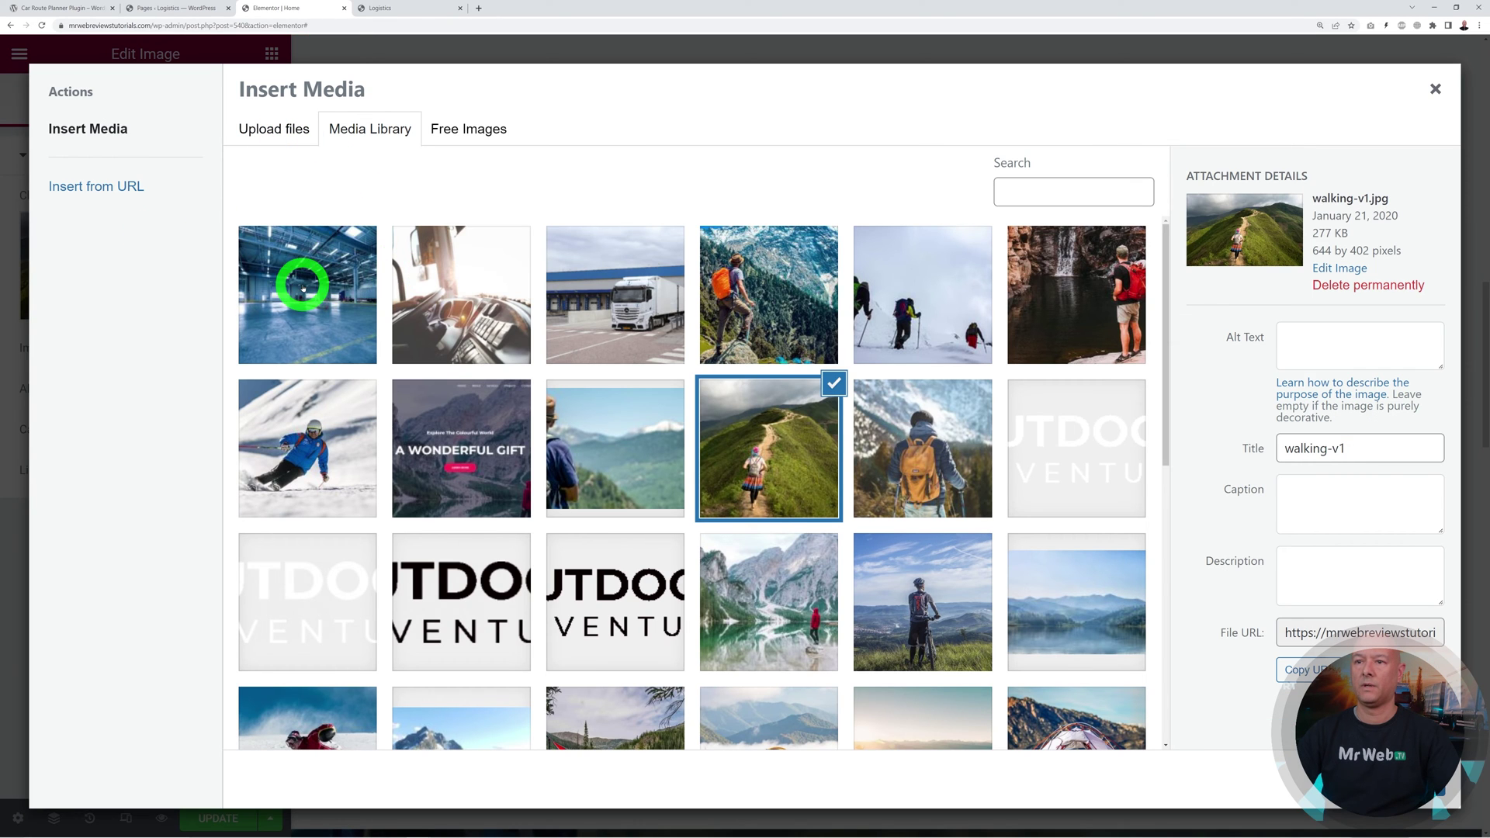
left_click(302, 287)
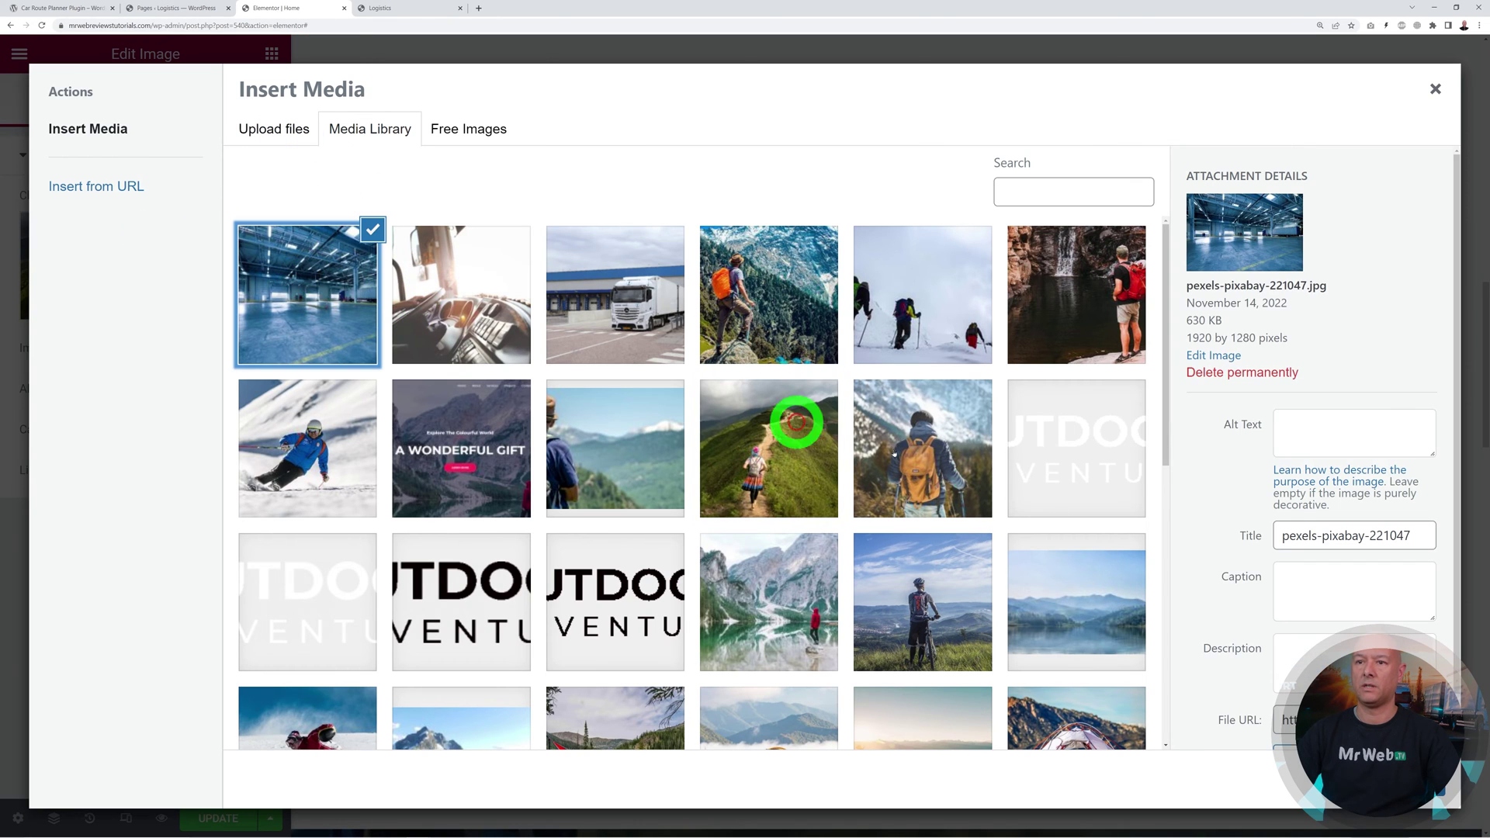
left_click(1393, 780)
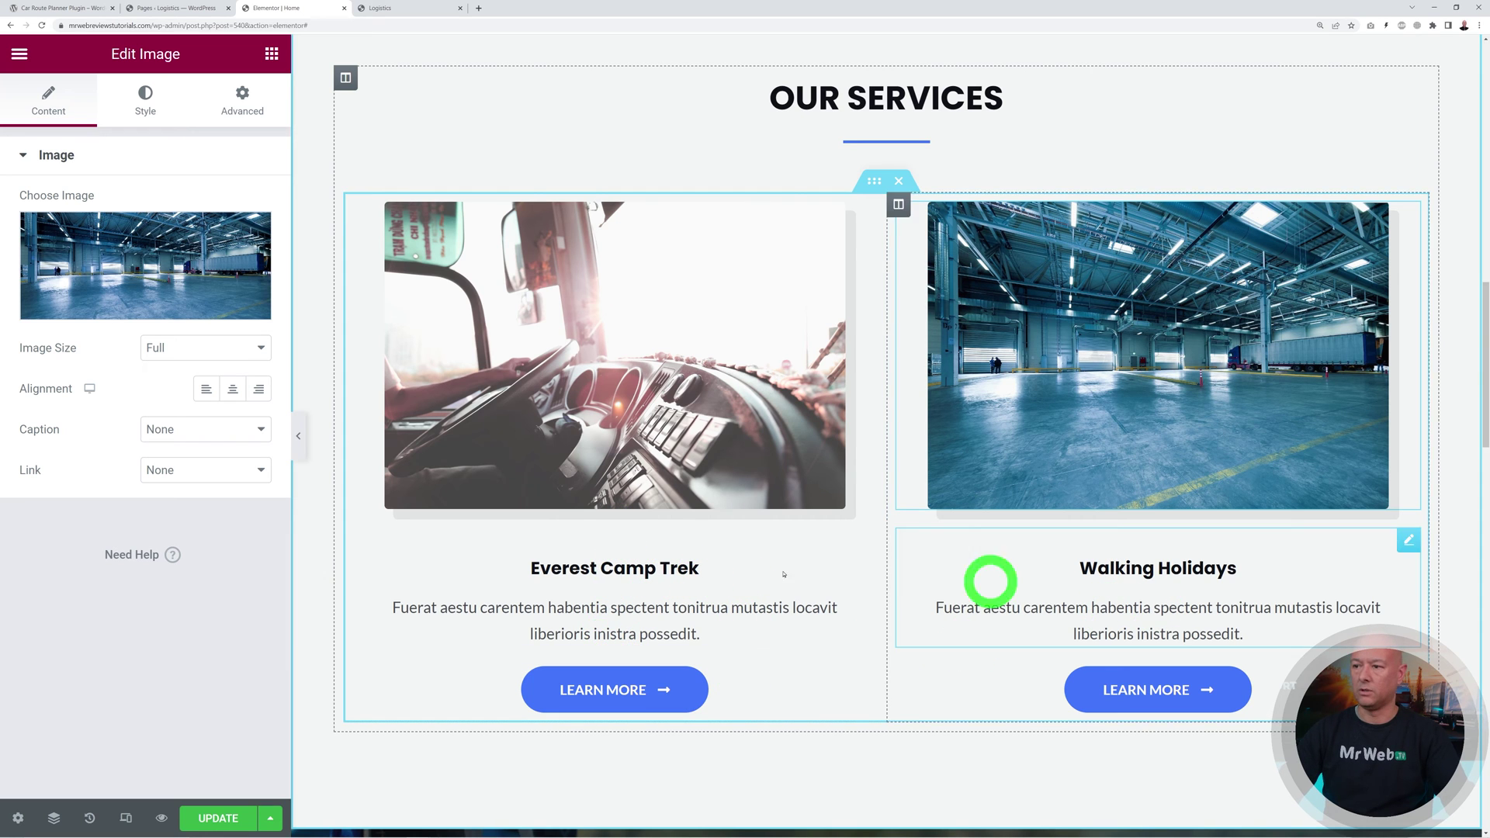
left_click(864, 541)
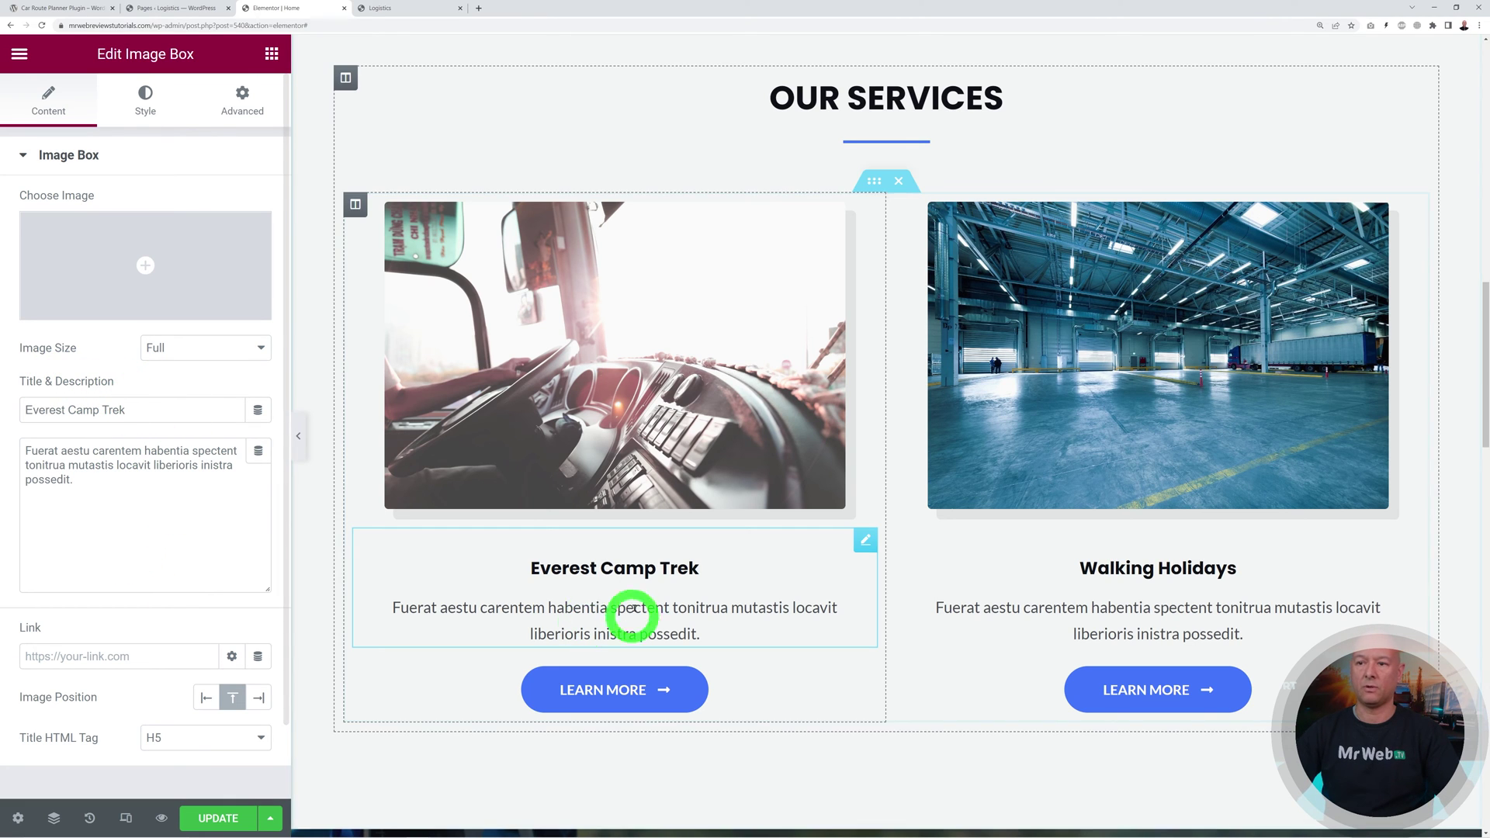
Step: Retitle the service boxes '4 Trucks on the Road' and 'Spacious Warehouse' with matching descriptions
triple_click(27, 410)
left_click(116, 534)
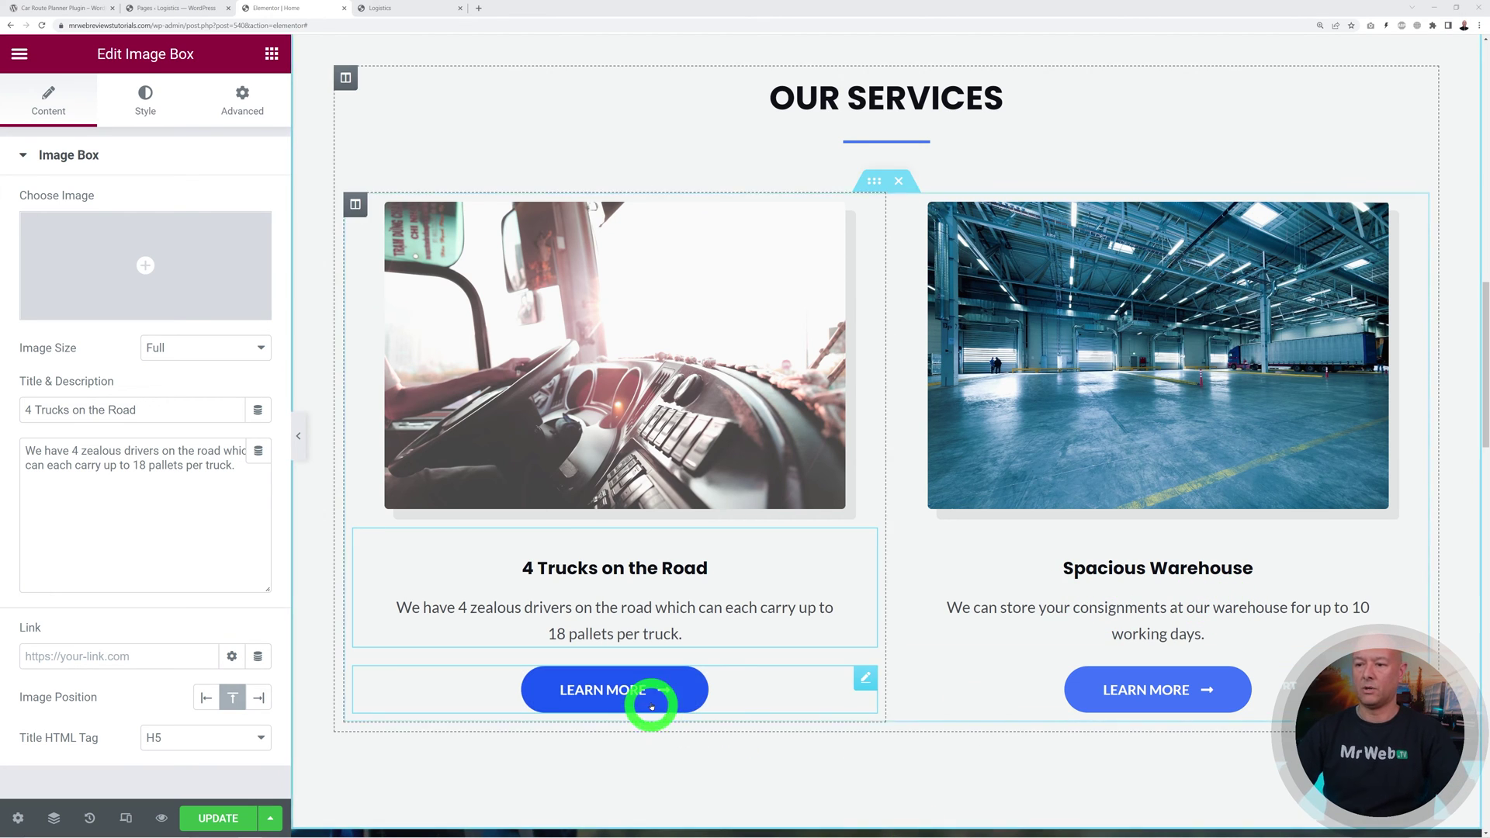
left_click(863, 683)
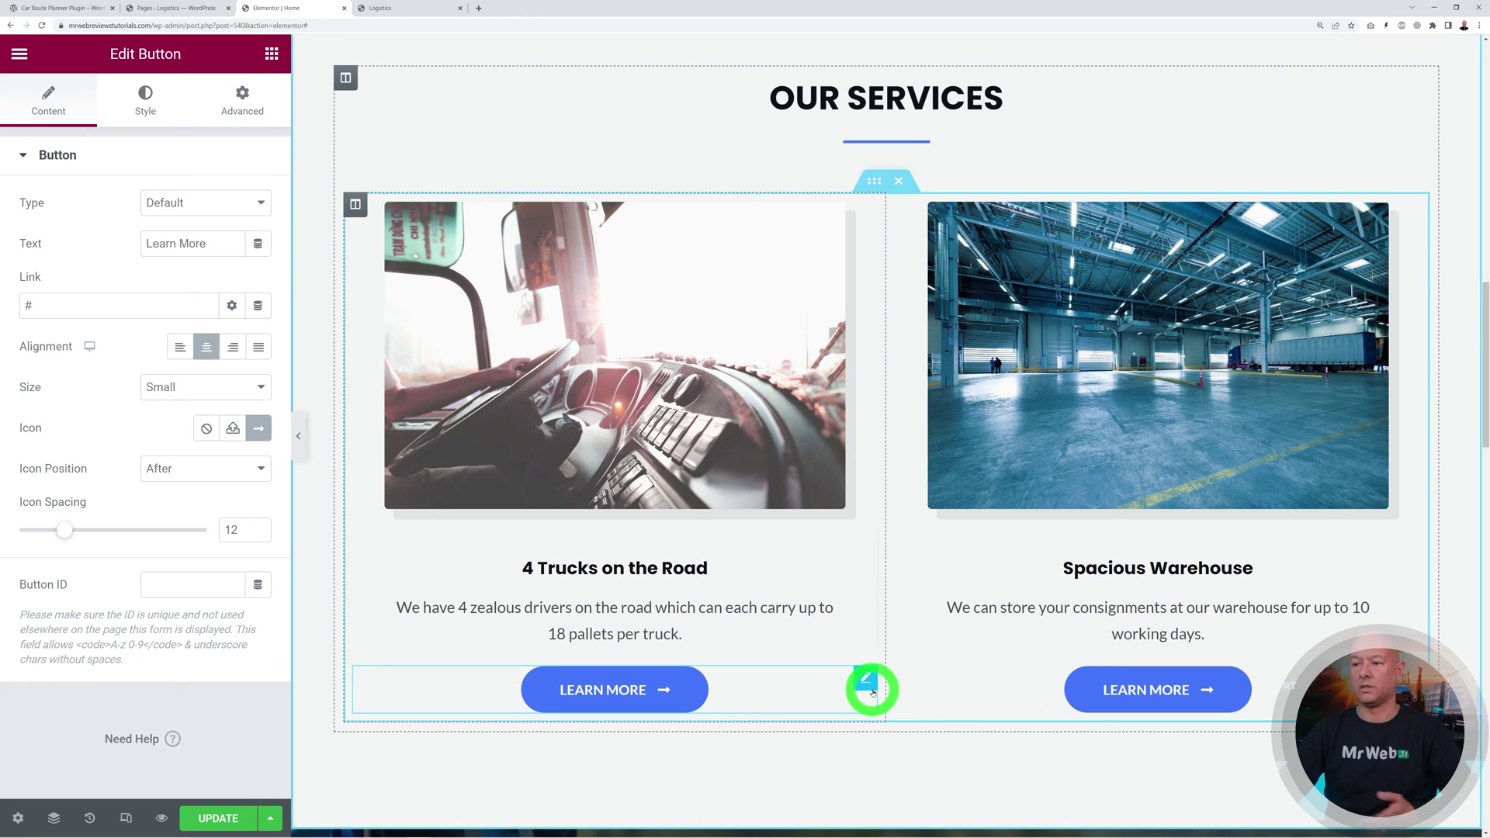
Step: Delete the Learn More buttons under both service boxes
right_click(871, 684)
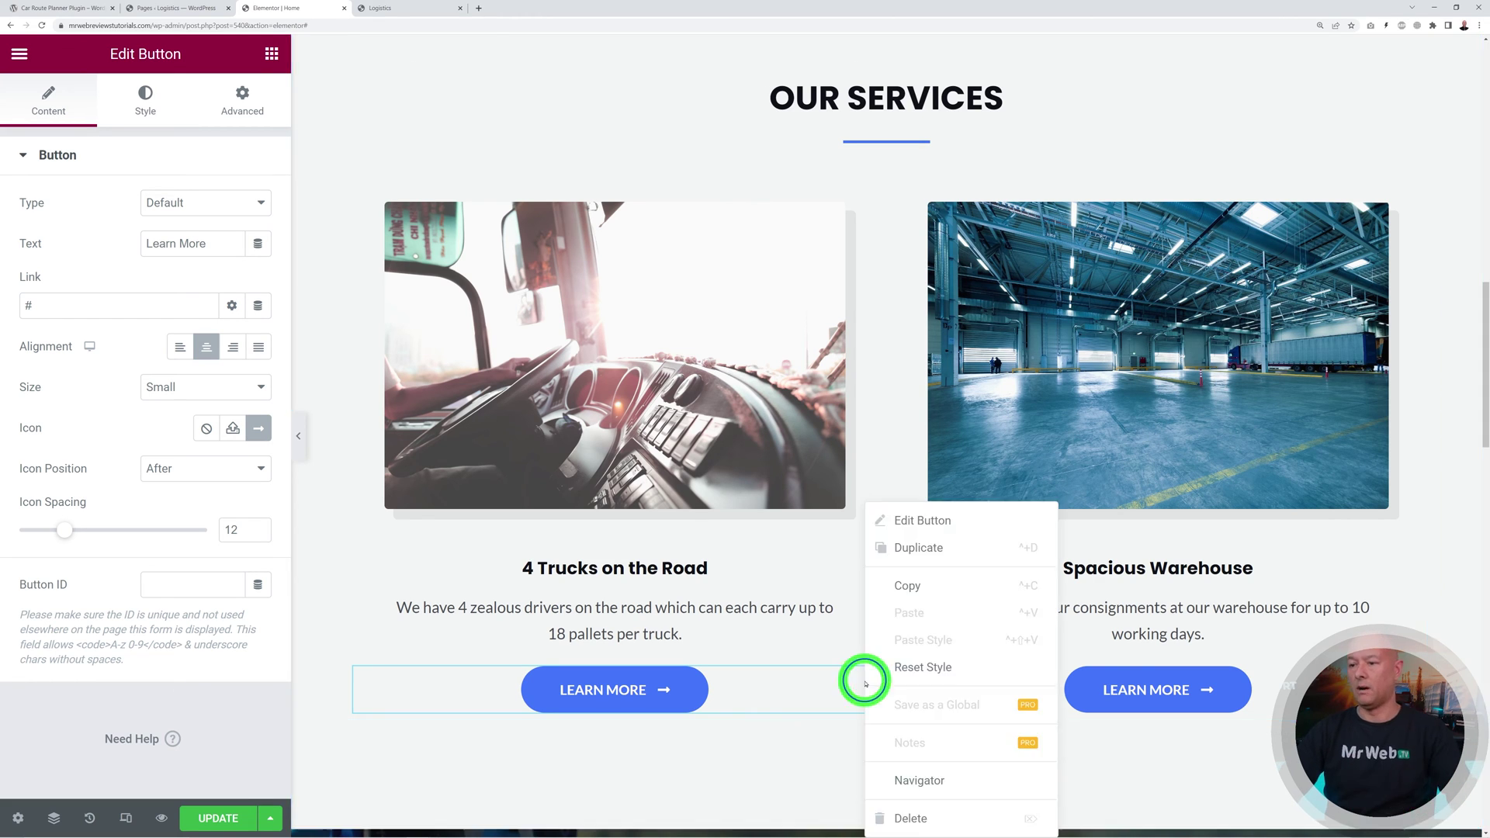
left_click(935, 811)
right_click(1271, 718)
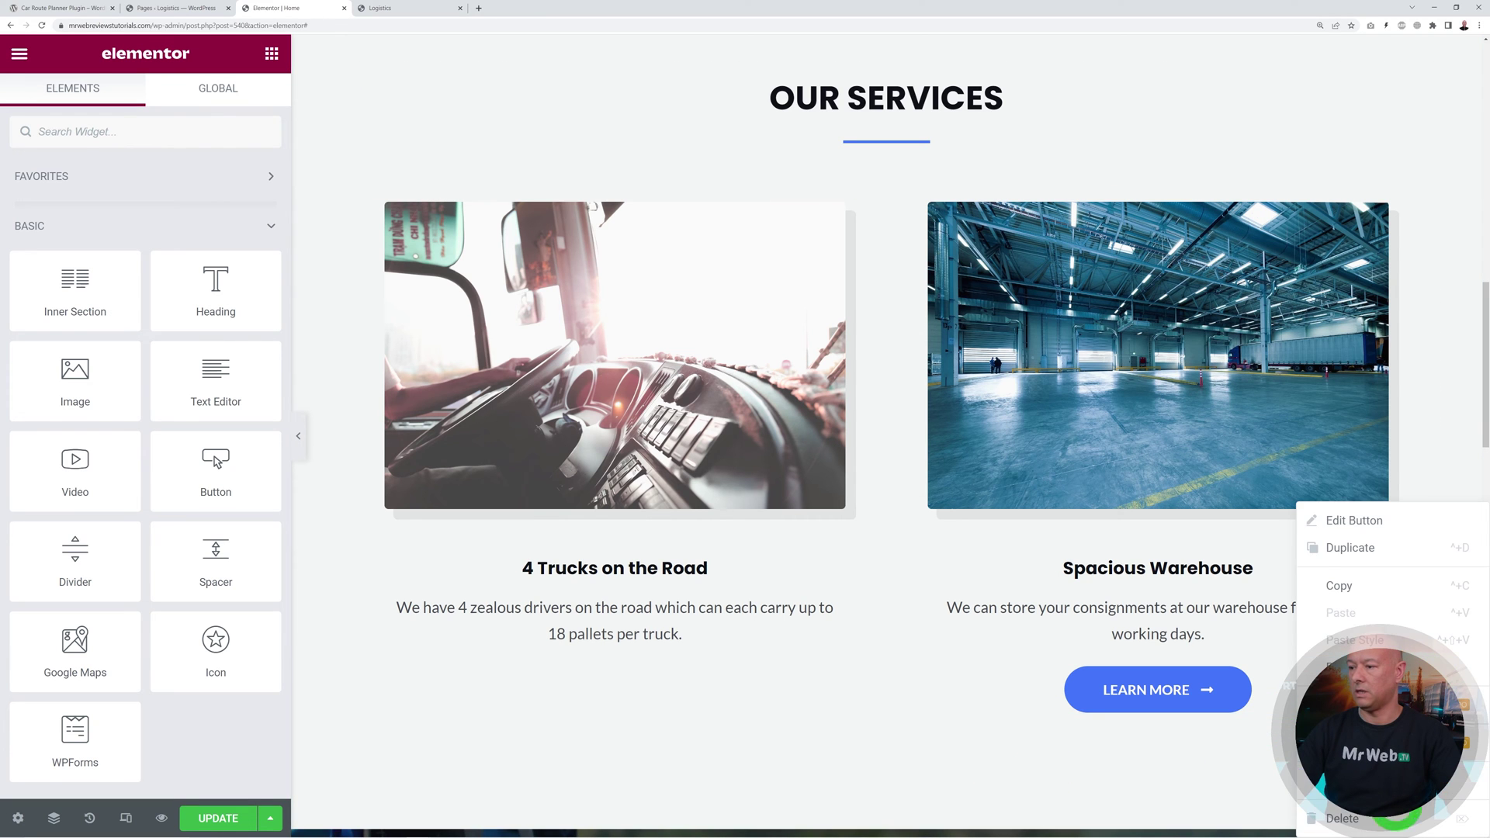
left_click(1395, 814)
scroll(1031, 609, "down", 2)
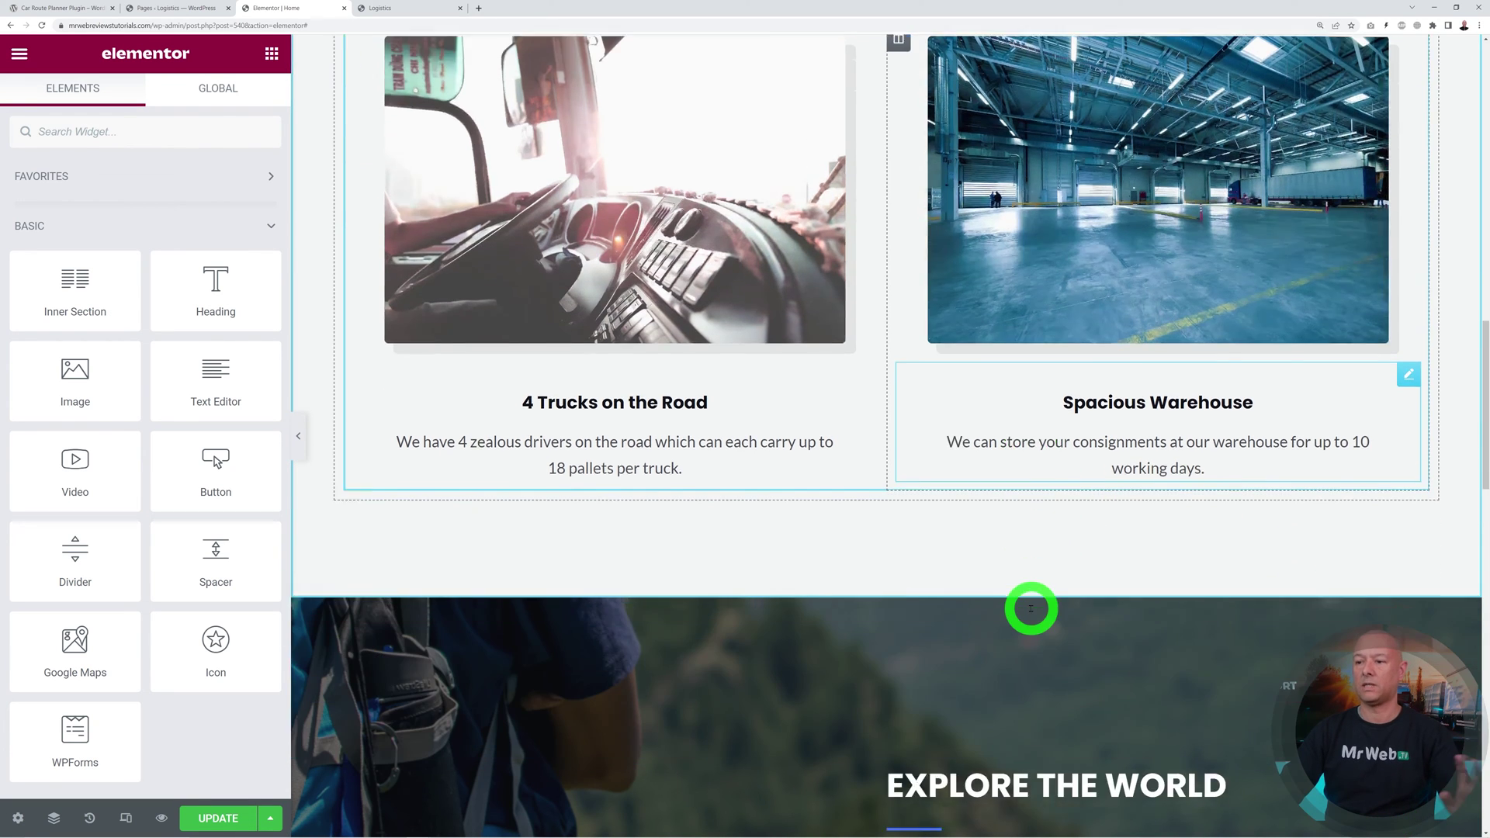
scroll(1031, 609, "down", 6)
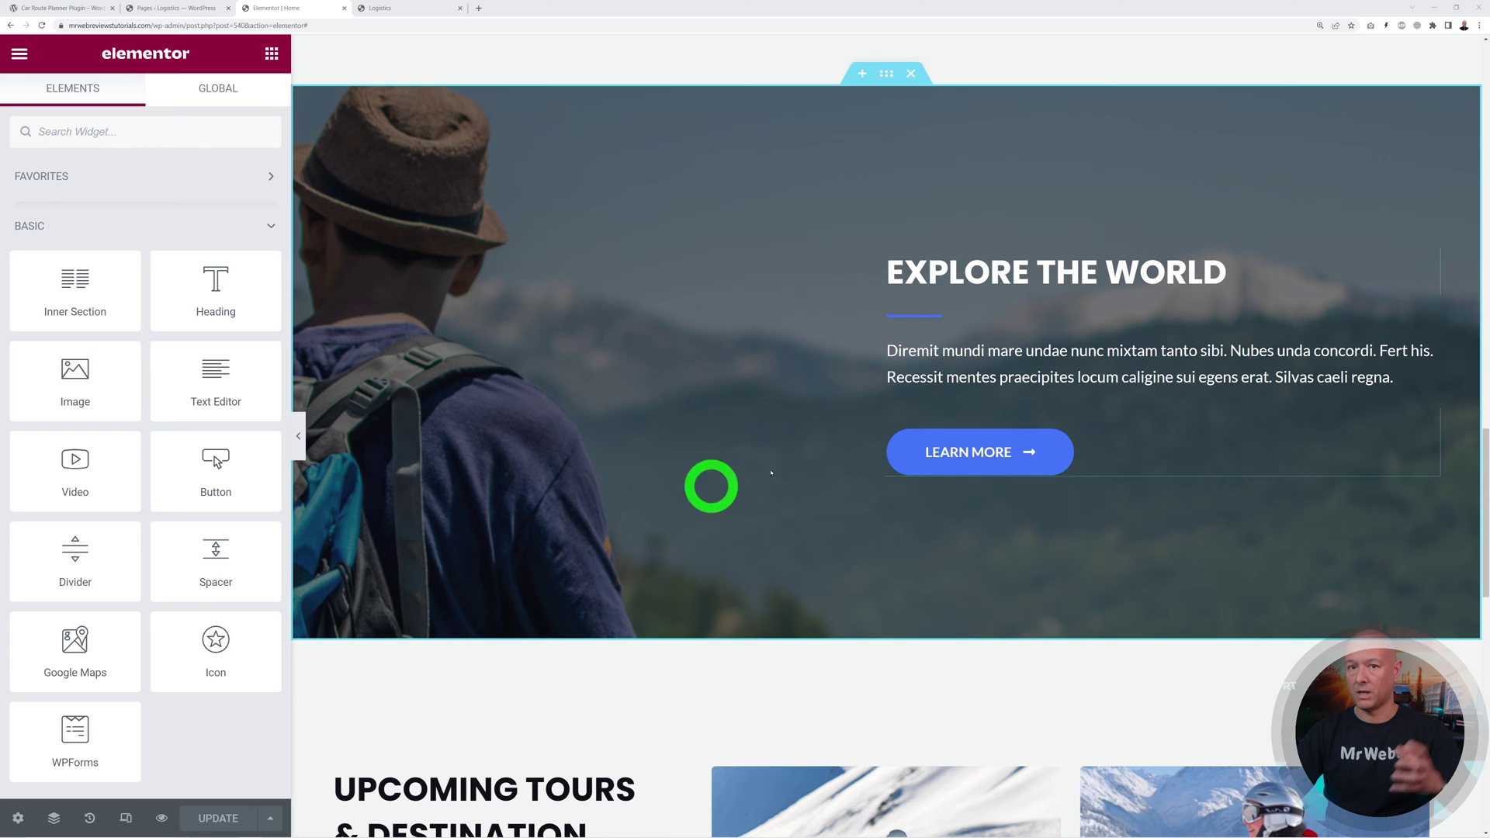
left_click(893, 81)
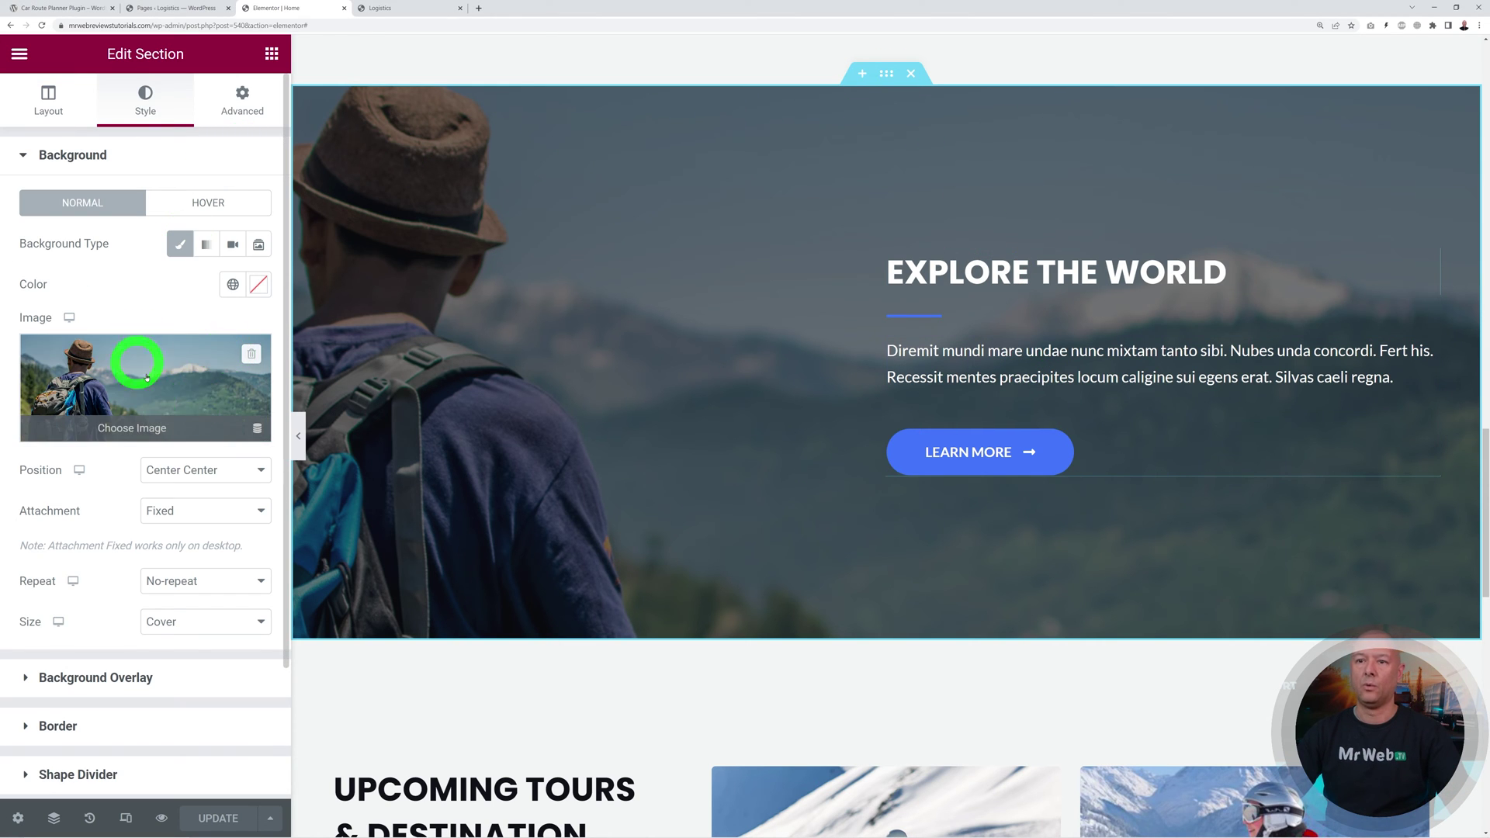
Step: Replace the section's hiker background with the uploaded DockForklifts warehouse image
left_click(252, 354)
left_click(141, 376)
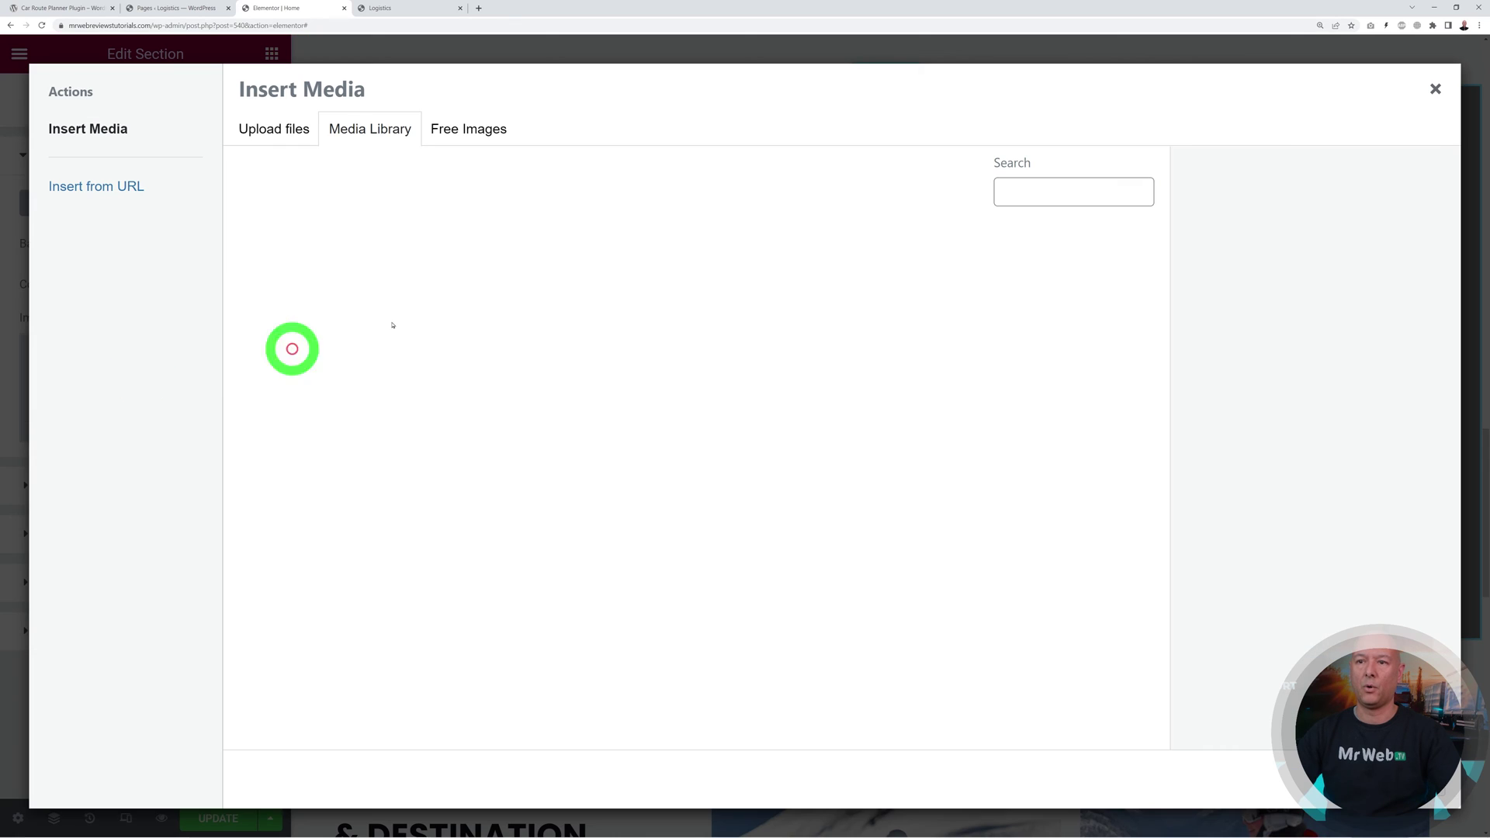
left_click(275, 130)
left_click(841, 424)
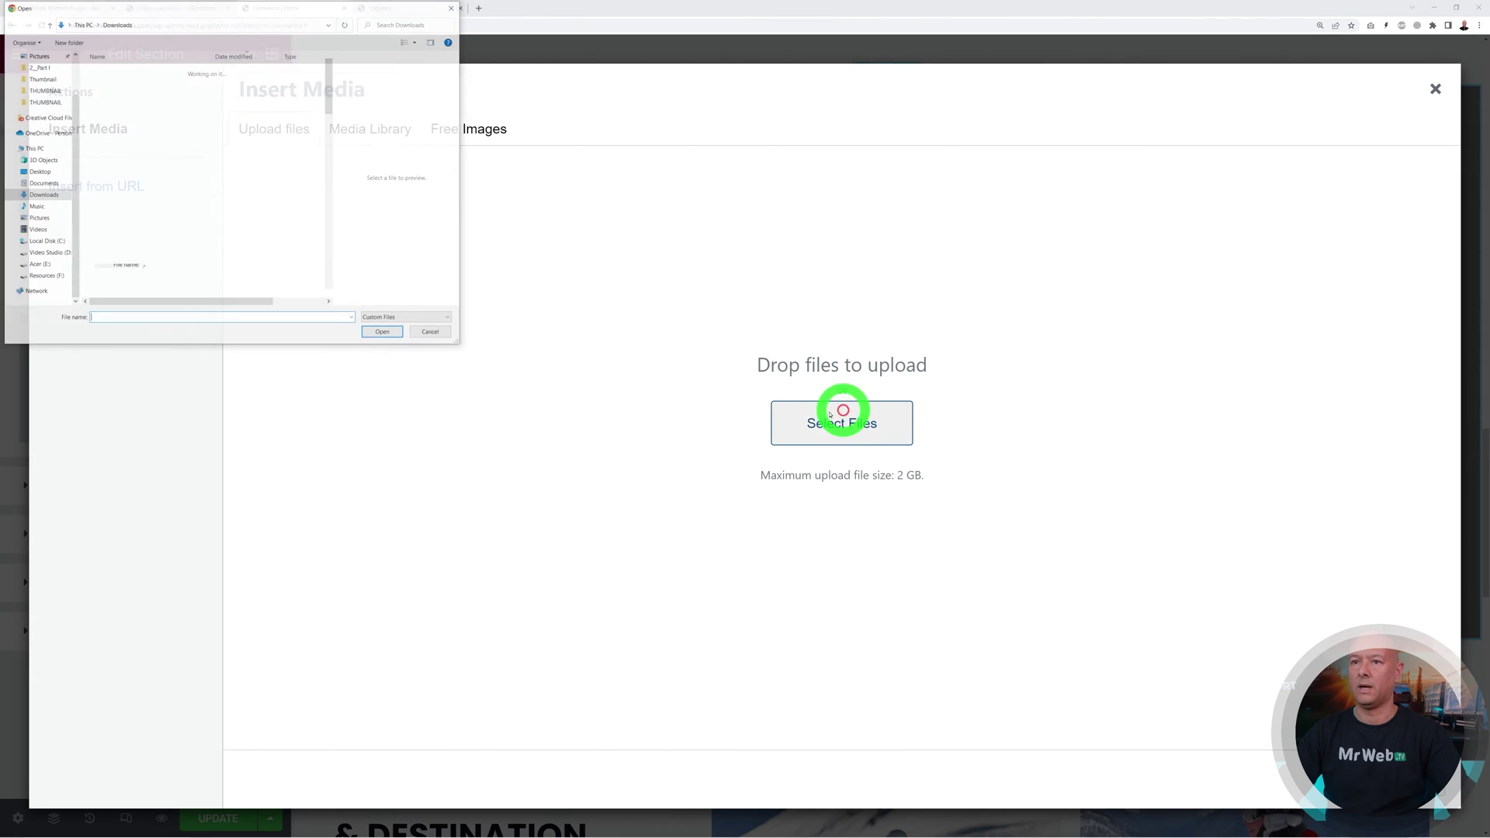
left_click(120, 83)
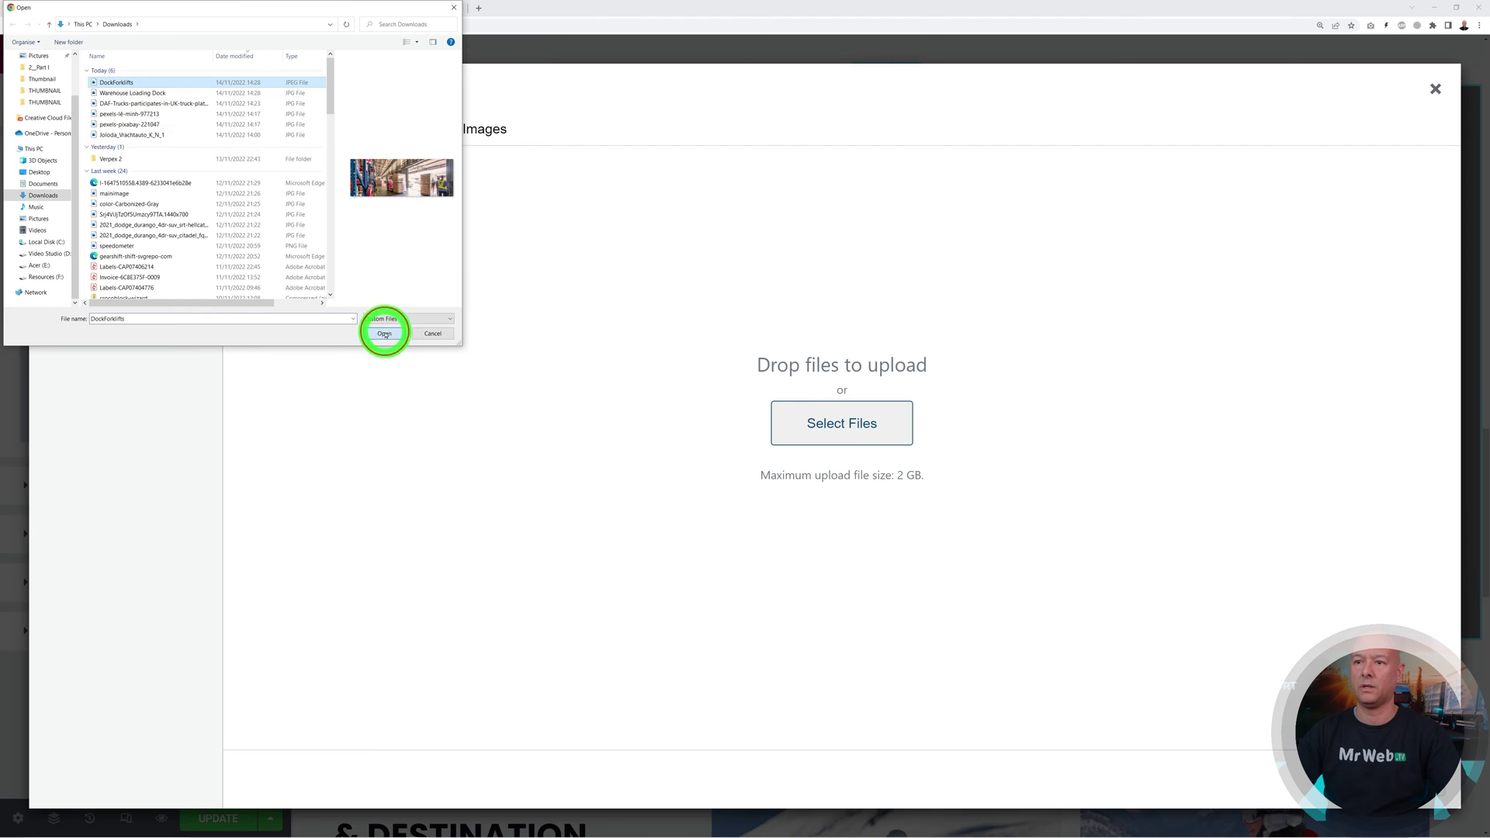
left_click(383, 333)
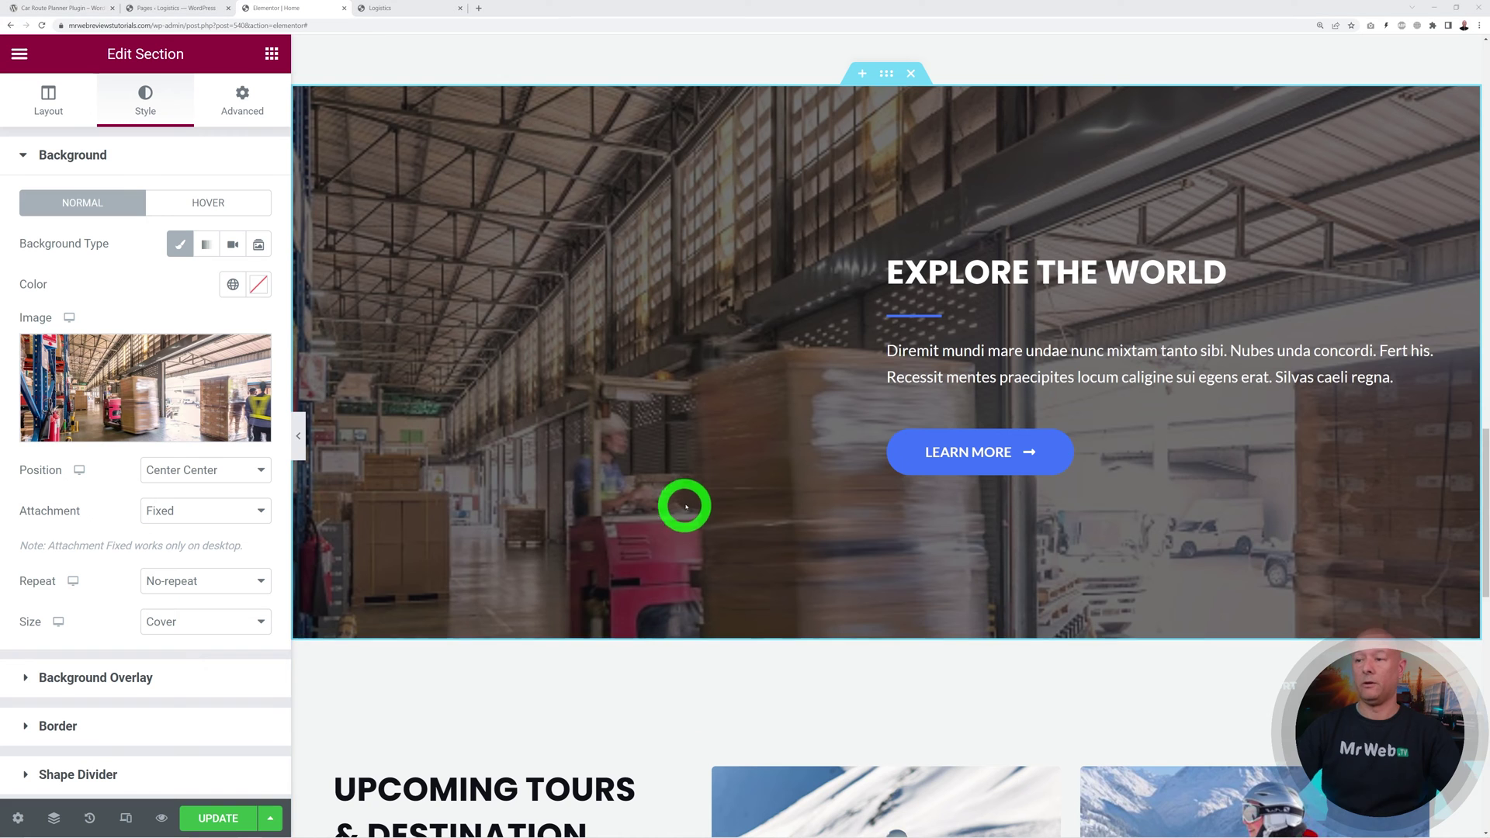
Step: Add a dark blue background overlay at 0.62 opacity
left_click(122, 679)
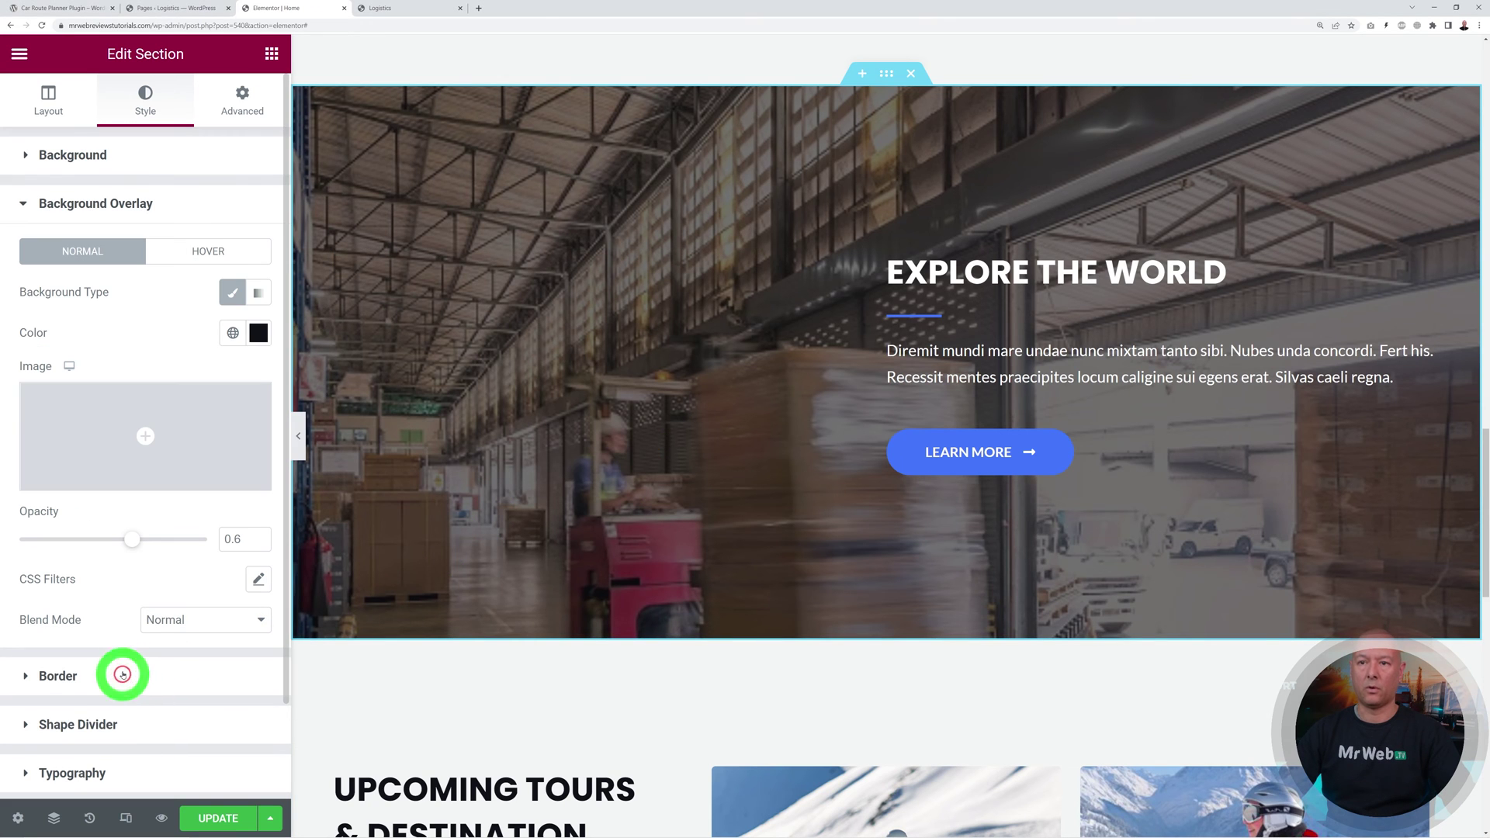
left_click(256, 338)
mouse_move(166, 500)
left_mouse_down()
mouse_move(189, 476)
mouse_move(238, 489)
left_mouse_up()
left_click(174, 319)
mouse_move(124, 539)
left_mouse_down()
mouse_move(21, 545)
mouse_move(205, 544)
mouse_move(128, 544)
left_mouse_up()
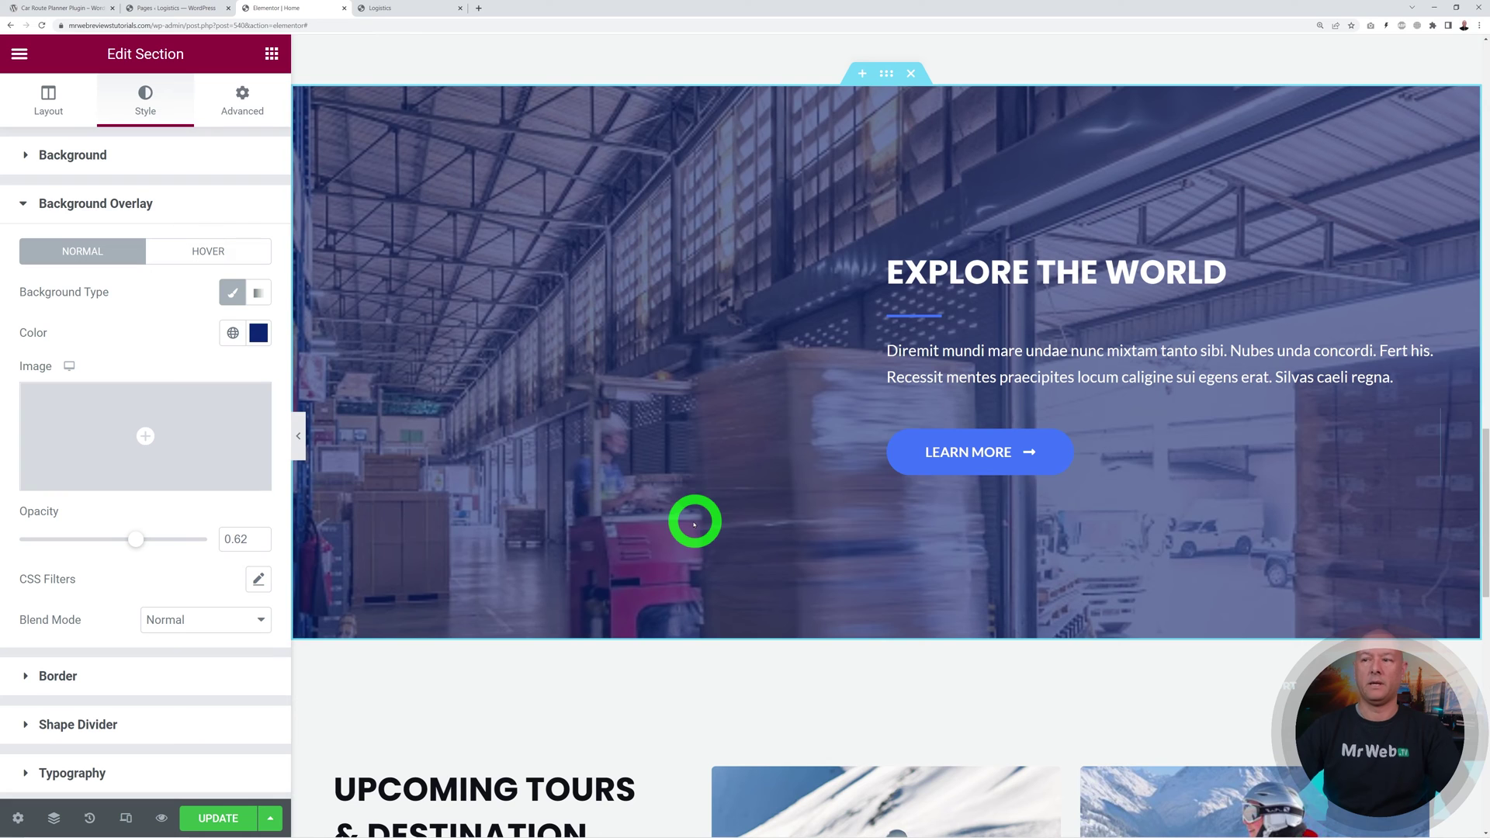
left_click(1426, 256)
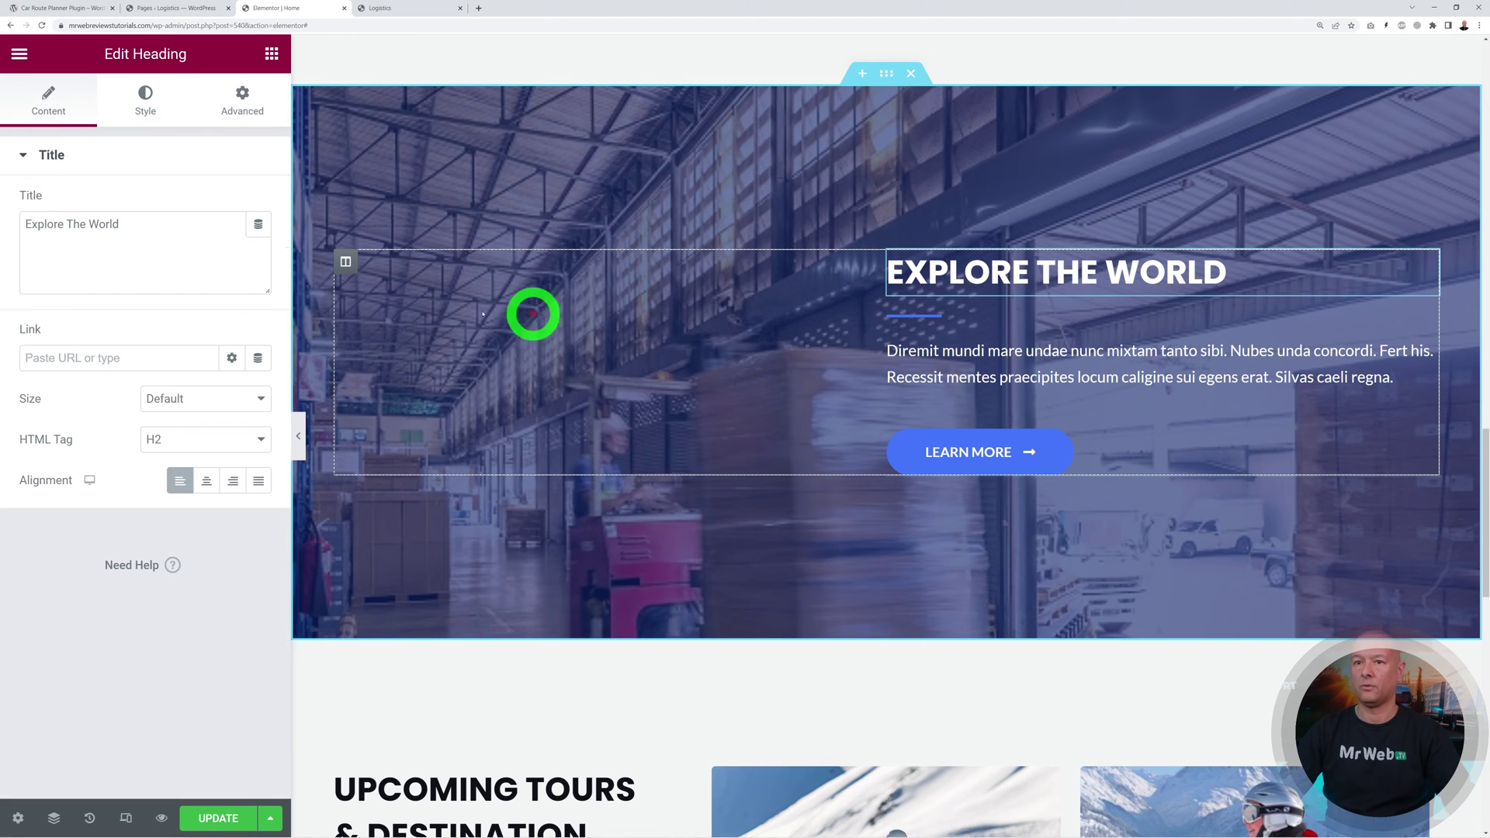
Step: Change the heading to Cost Calculator and replace the placeholder paragraph with the freight-cost text
left_click_drag(147, 233, 31, 228)
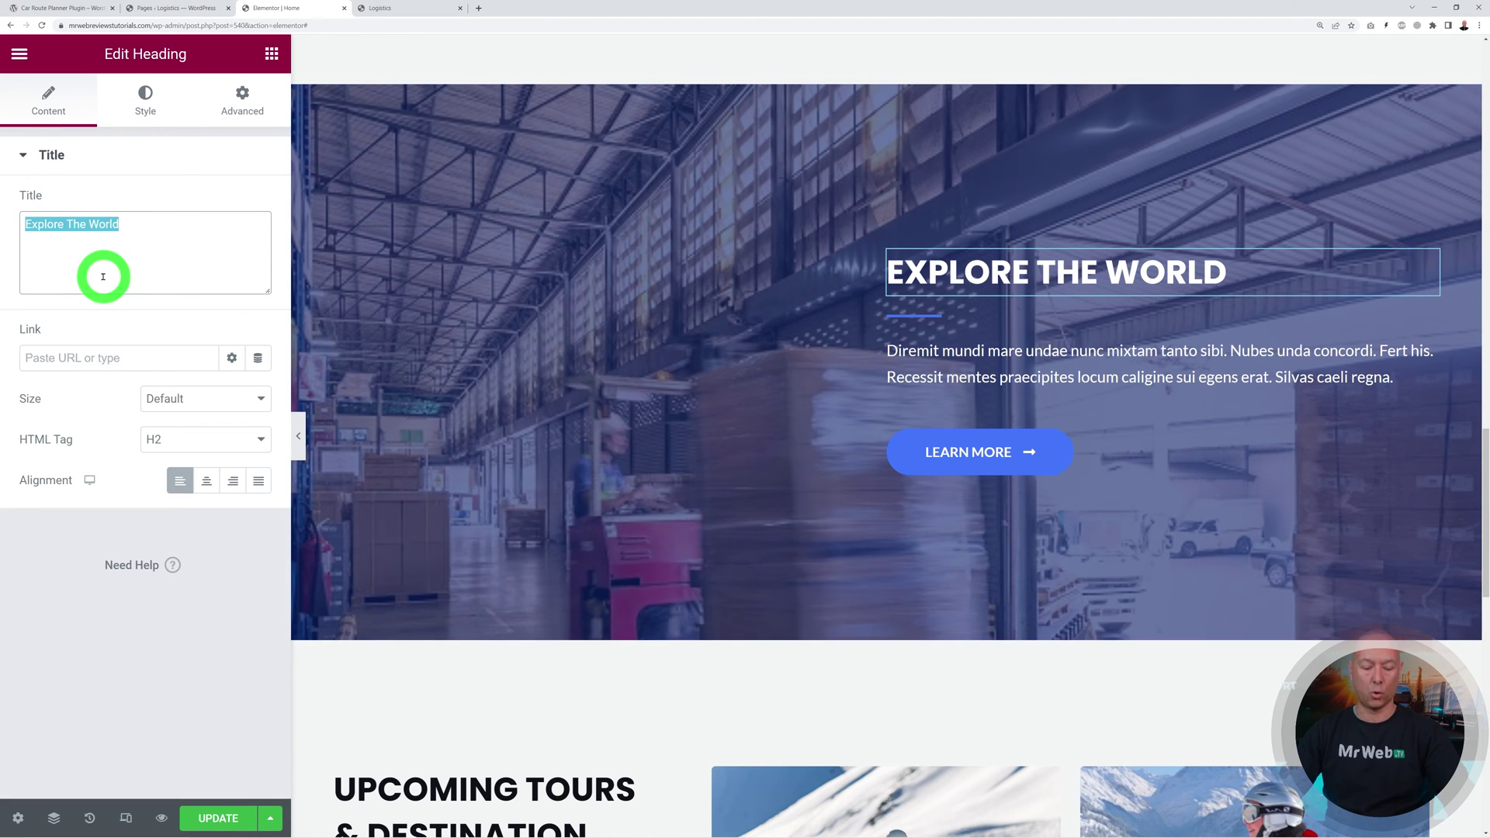
type("Cost Calculator")
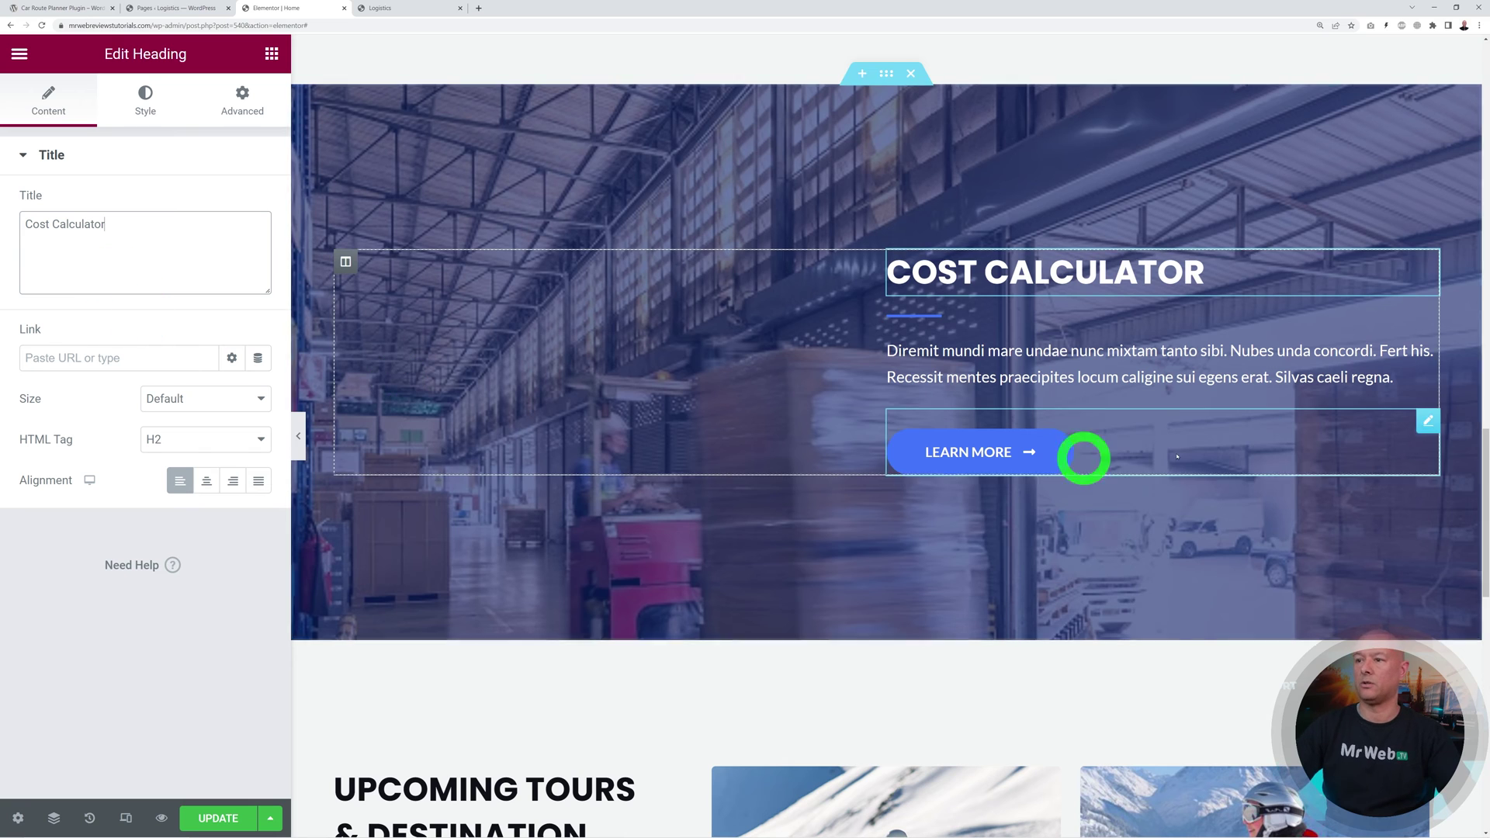
left_click(1429, 348)
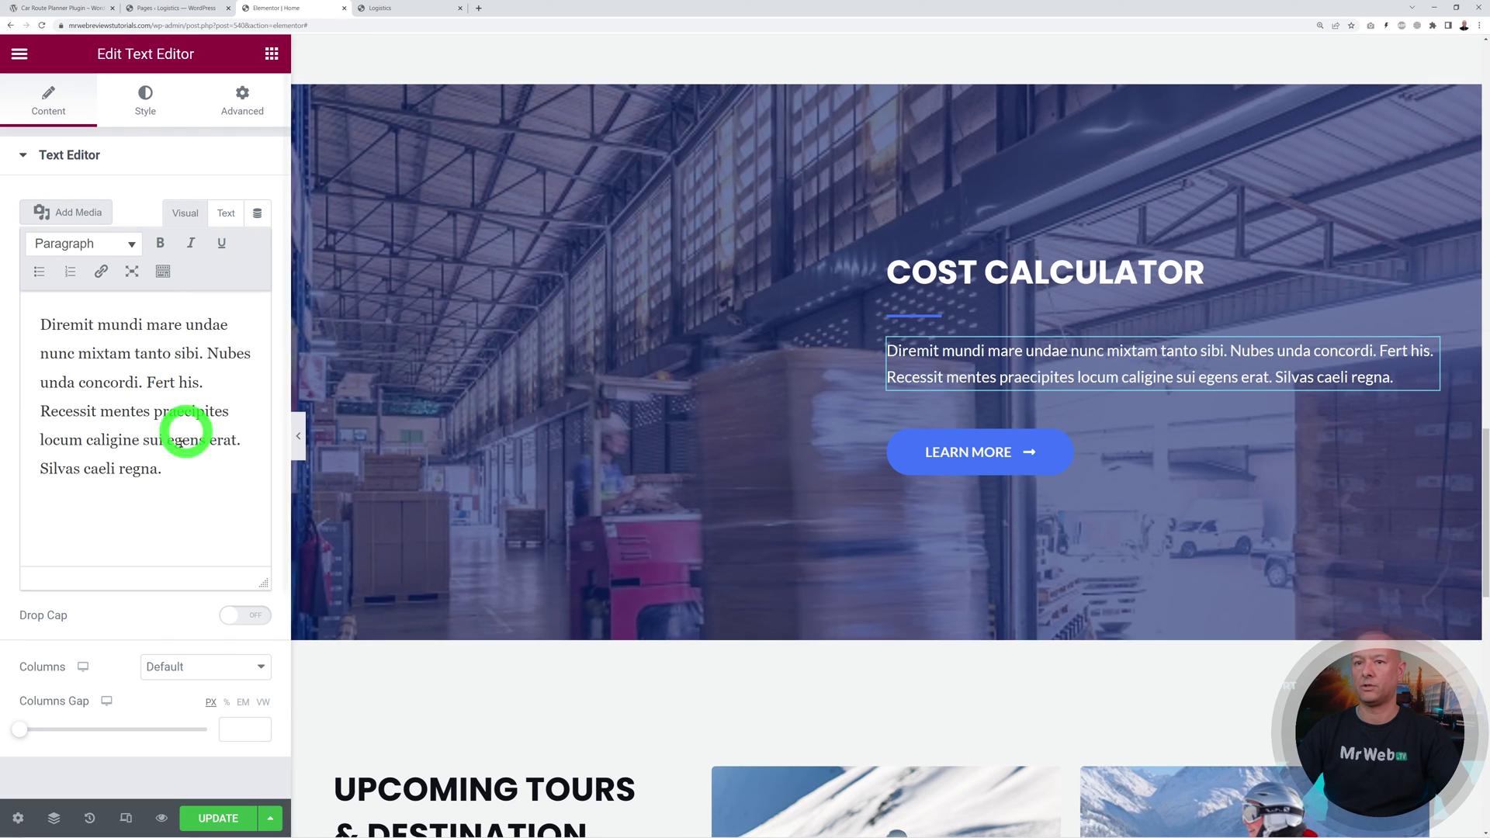
key("ctrl+a")
type("Access our freight cost calculator and know within seconds how much it's going to cost. We delivery to UK mainland, Wales and Scotland.")
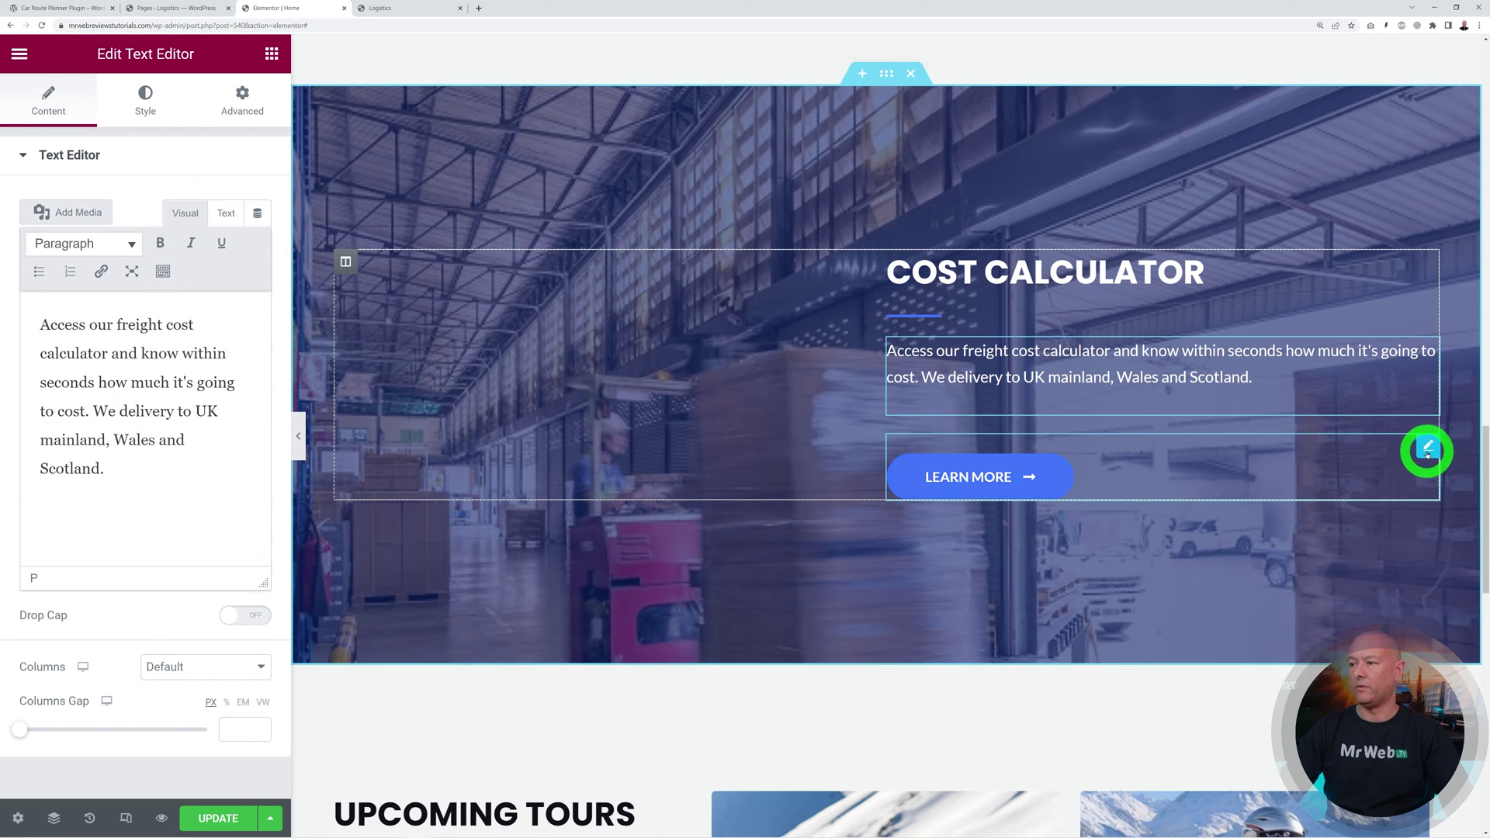
Step: Select the placeholder link text in the Learn More button's Link field
left_click(1428, 450)
left_click(44, 309)
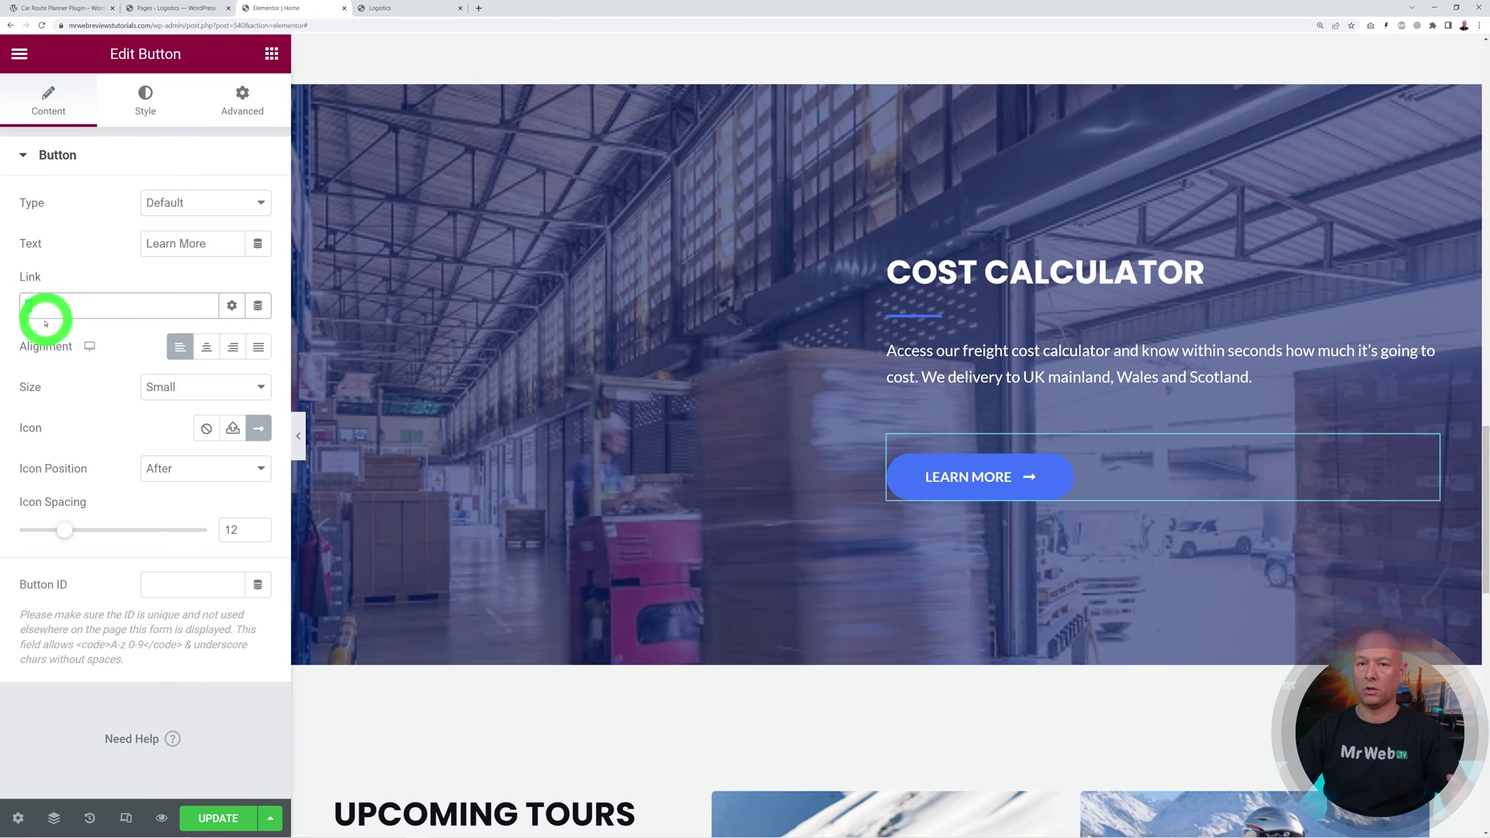
left_click_drag(45, 324, 142, 328)
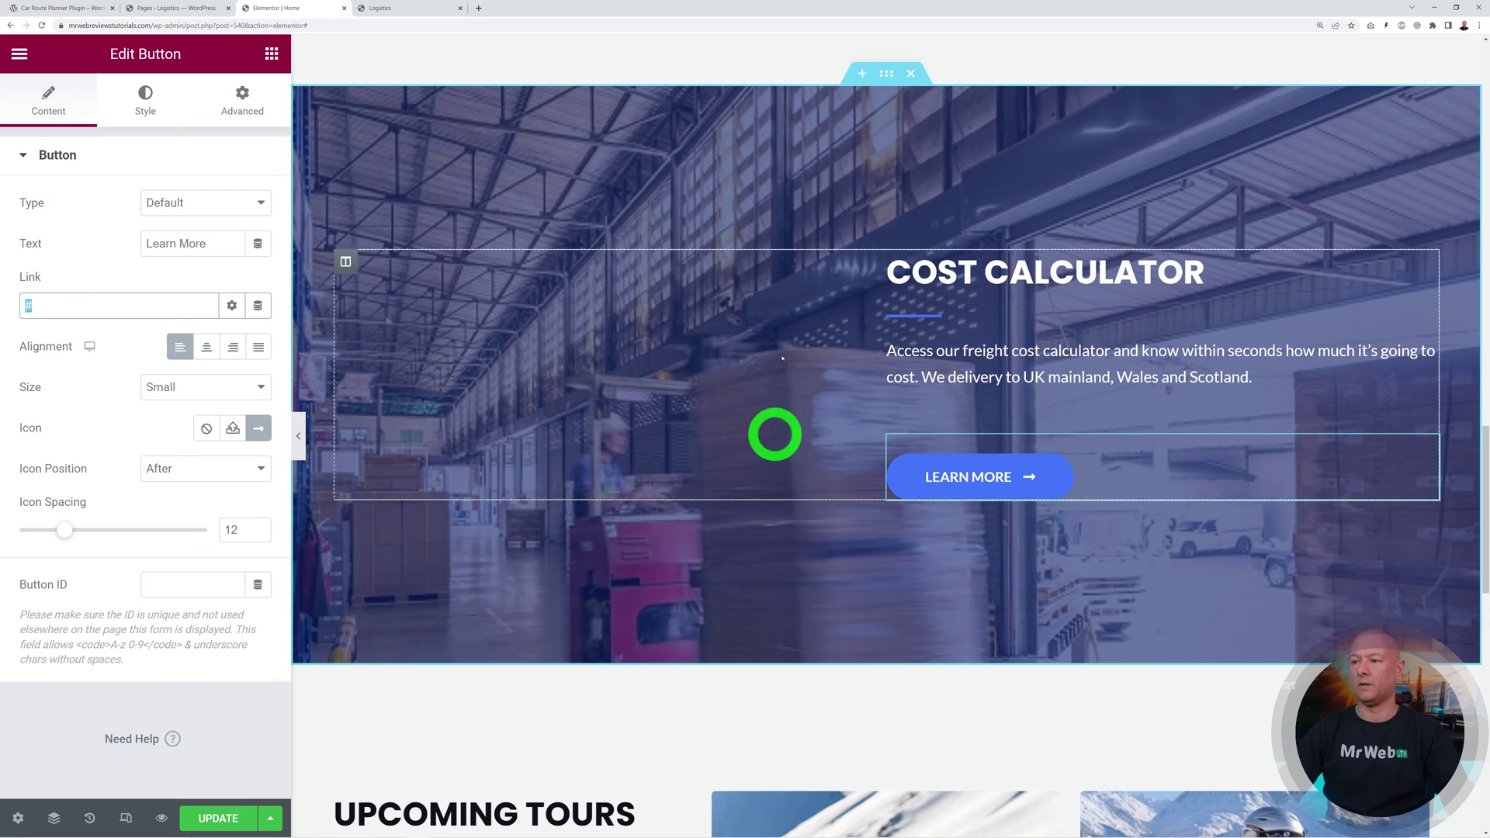
scroll(1015, 526, "down", 6)
scroll(1015, 532, "down", 2)
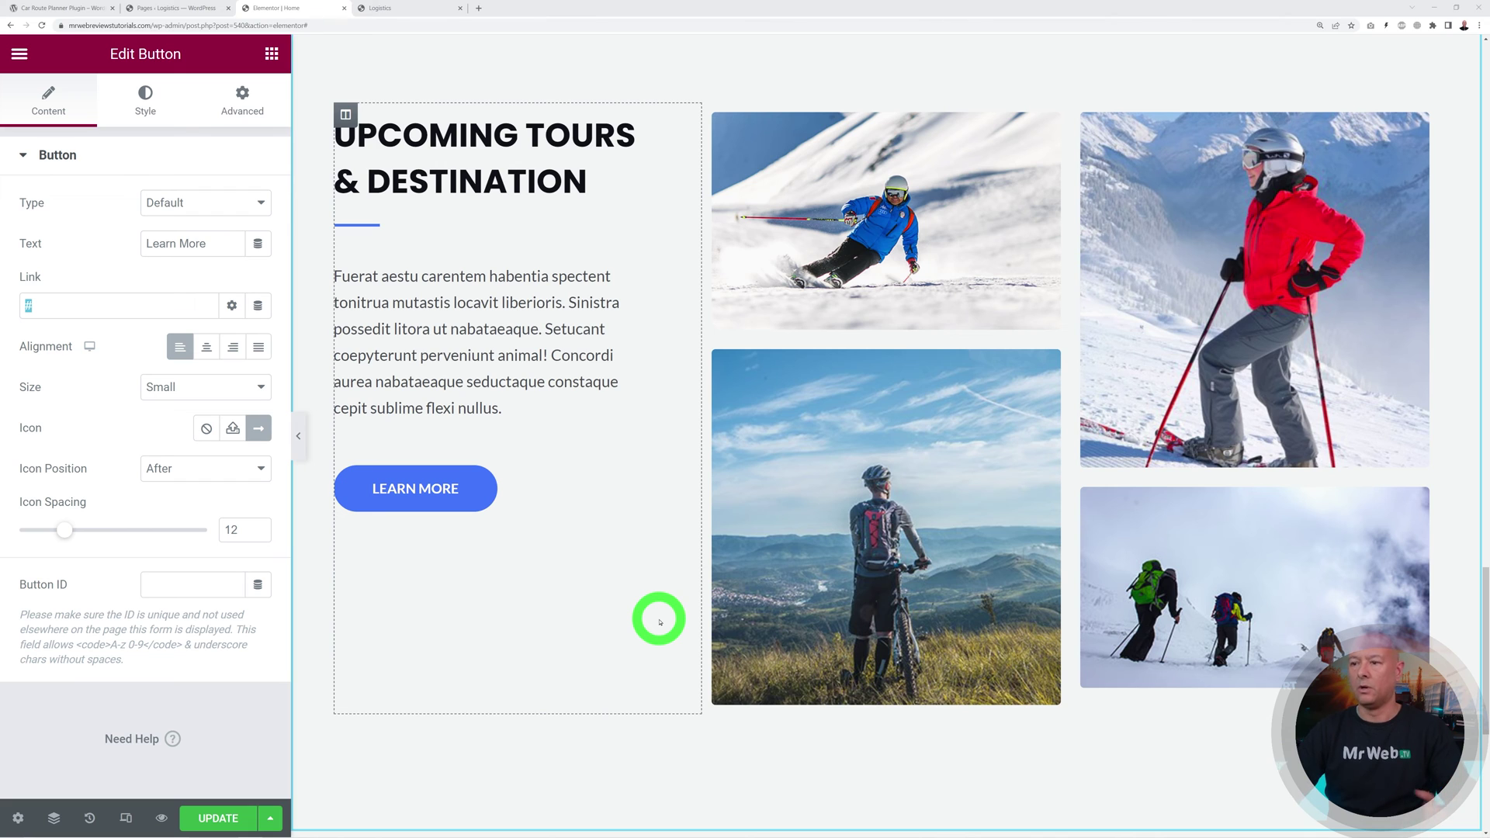
Step: Rewrite the Upcoming Tours section as UK TRANSPORTS content and save the page with UPDATE
mouse_move(608, 150)
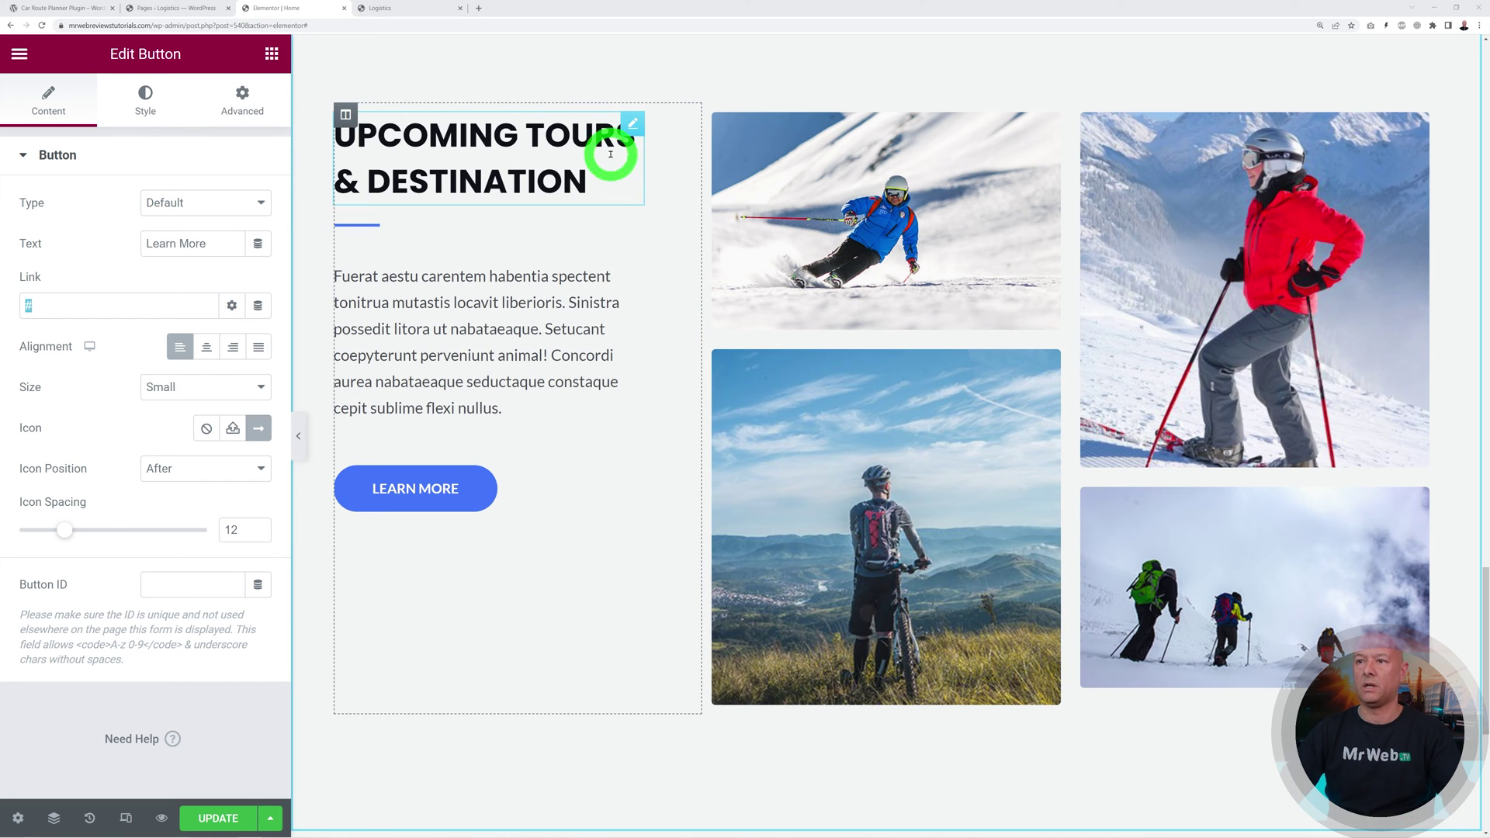
left_click(632, 124)
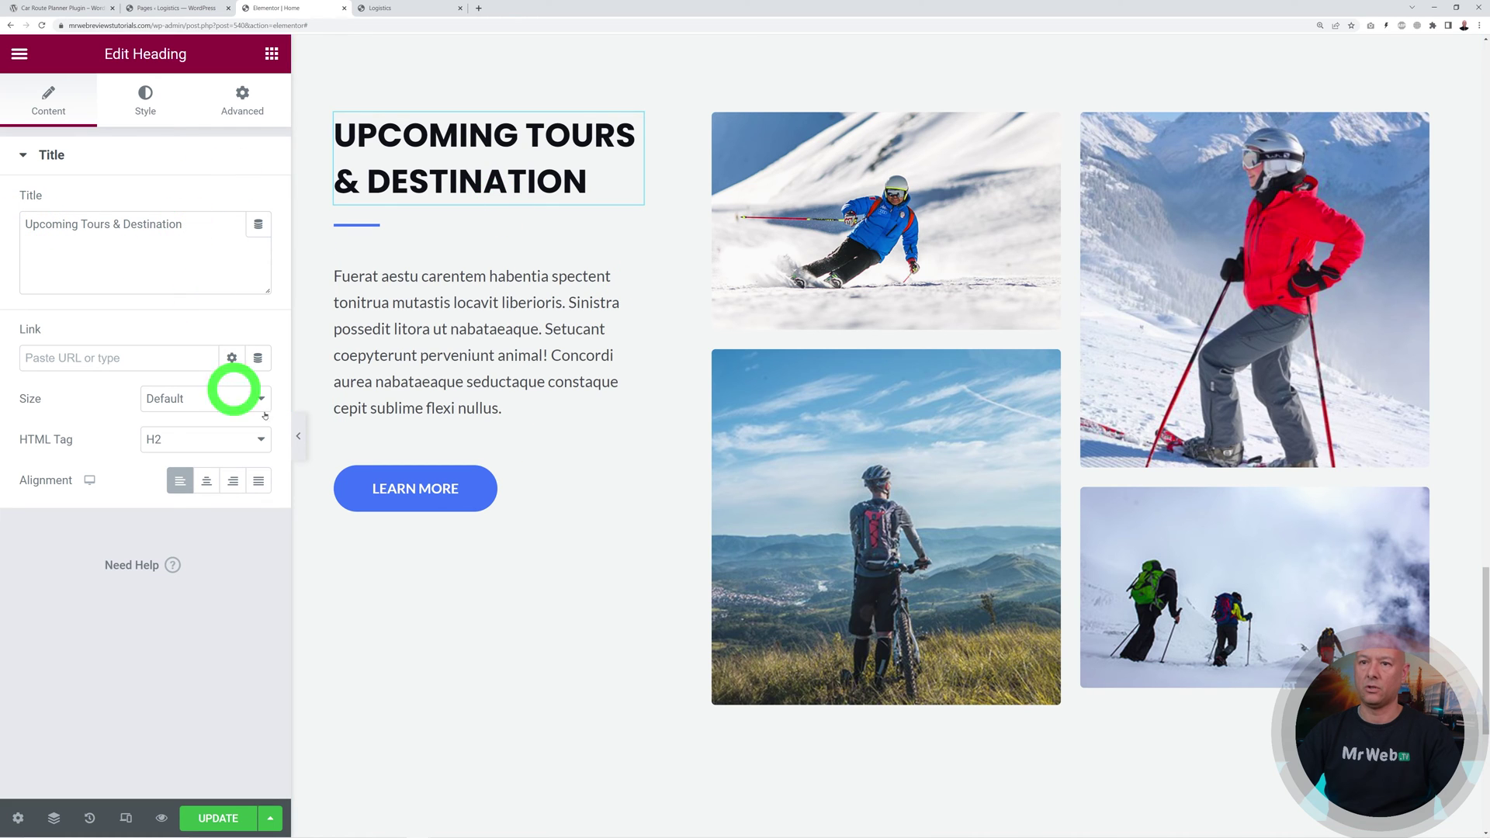
mouse_move(630, 261)
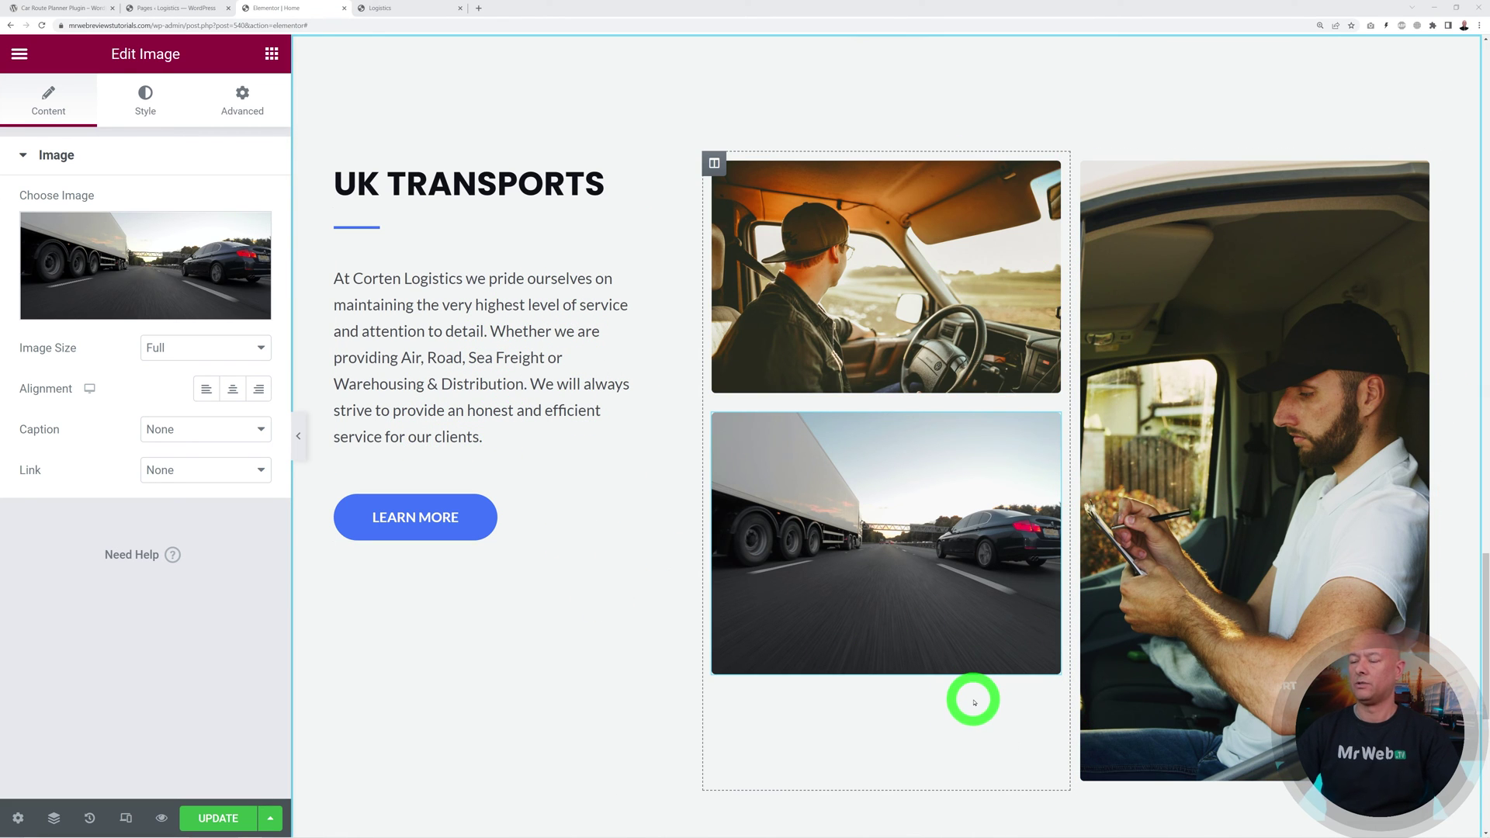
scroll(975, 701, "down", 7)
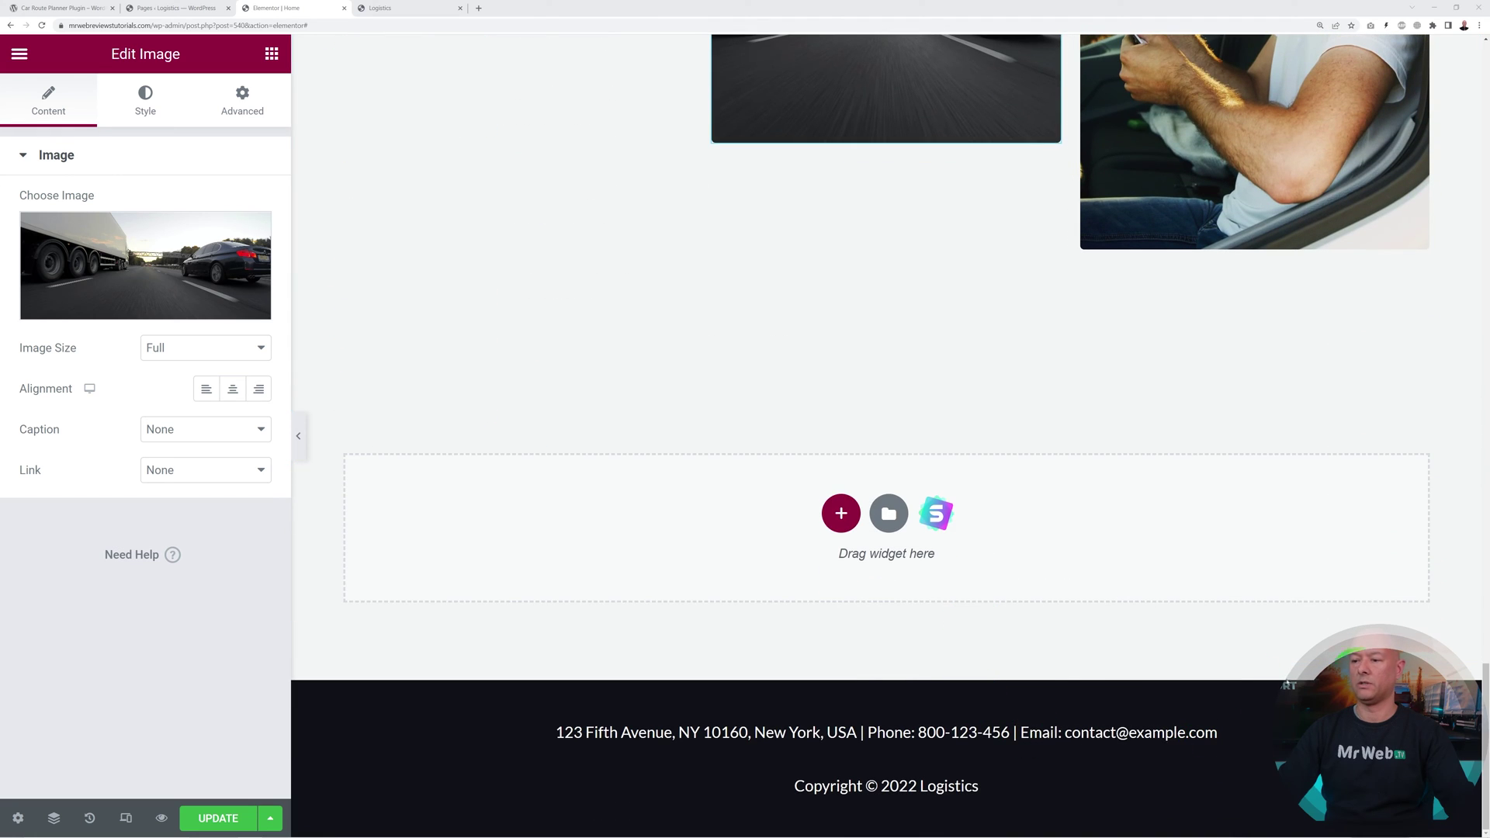
scroll(1148, 709, "up", 8)
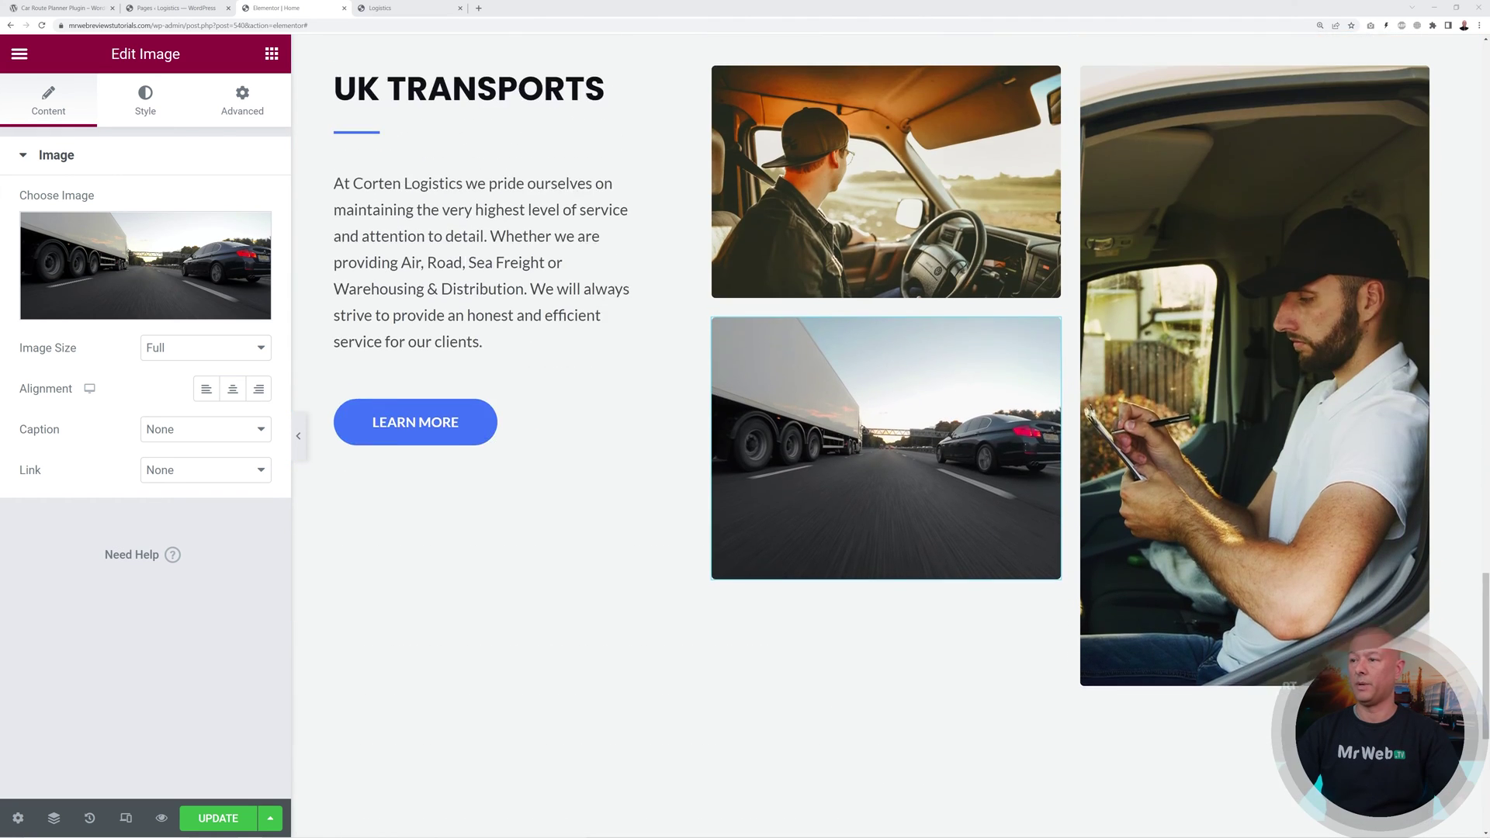
left_click(230, 819)
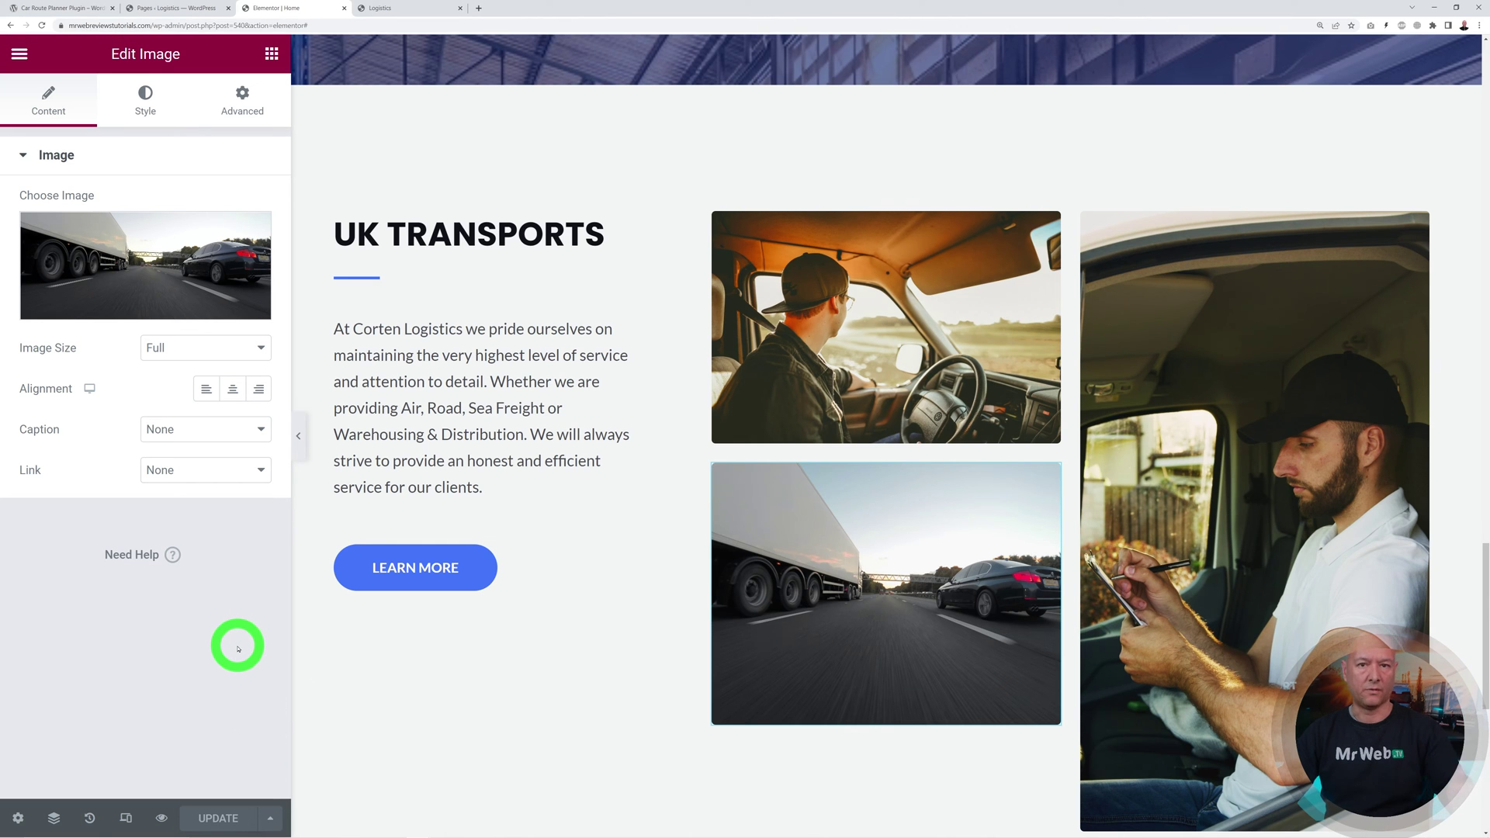
scroll(849, 715, "up", 6)
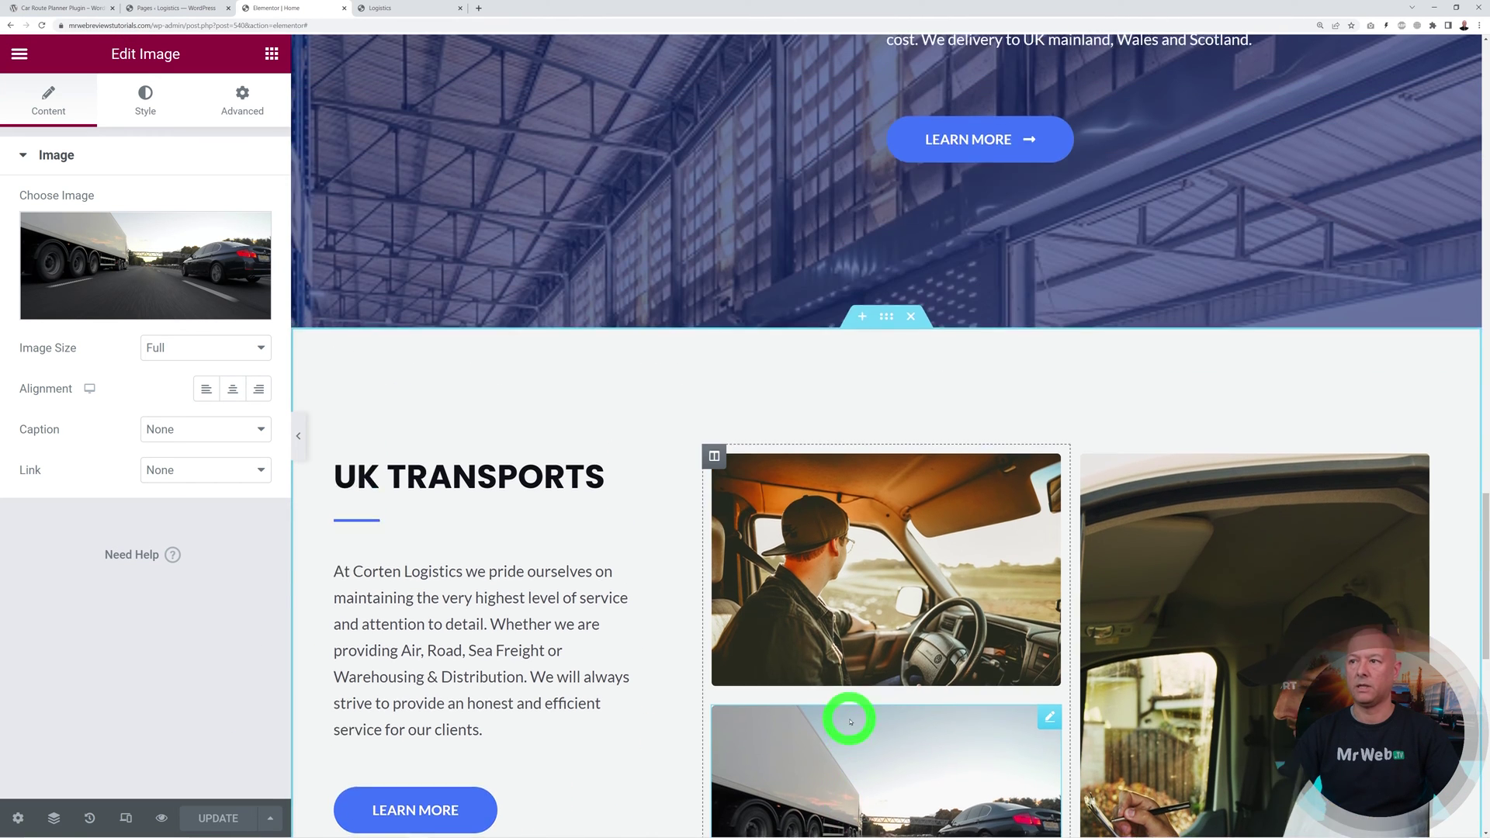
left_click(163, 8)
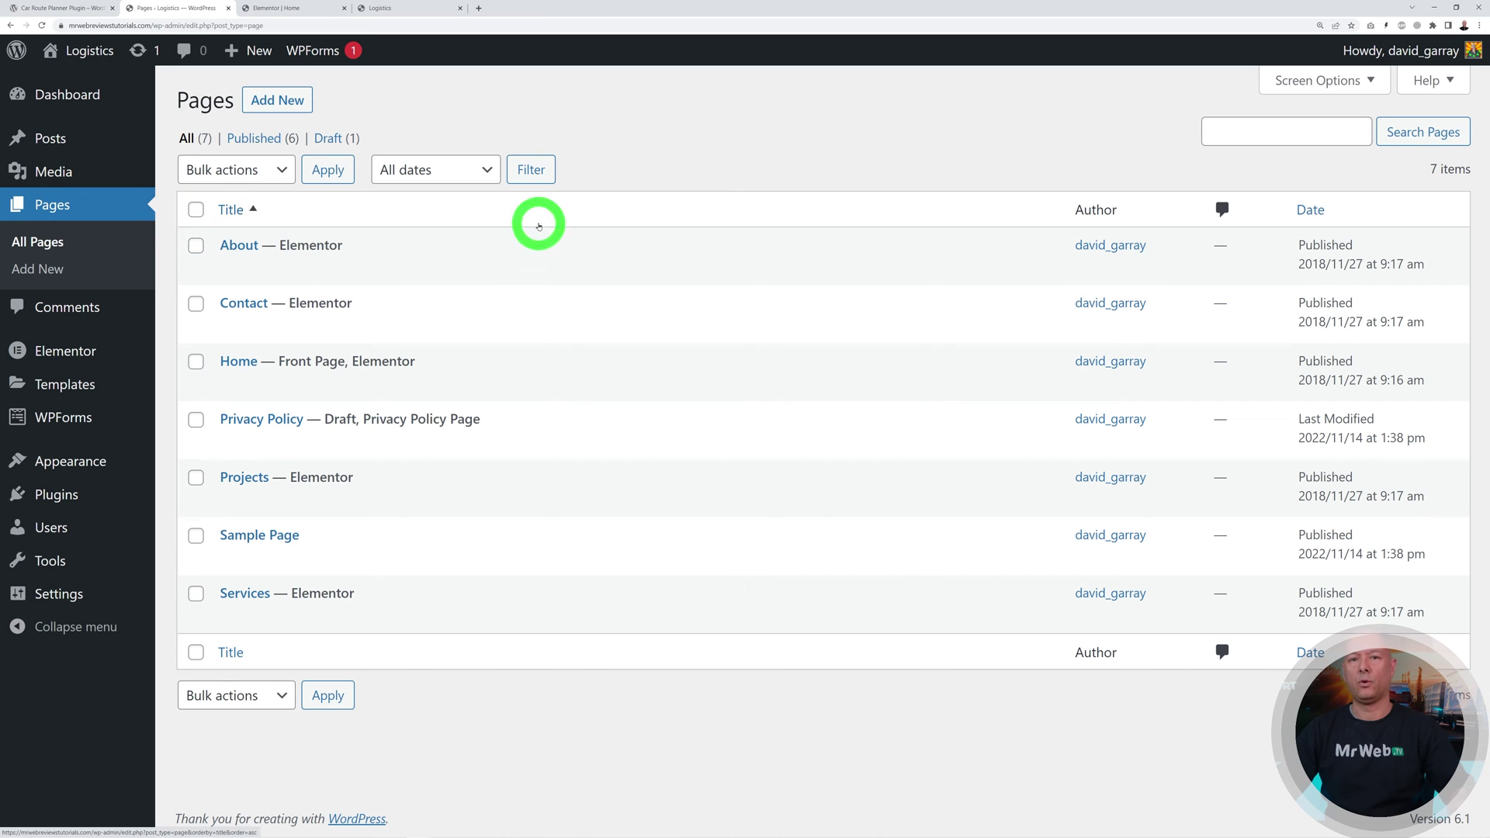
Step: Create and publish a new page titled 'Cost Calculator', opening it in Elementor in its own tab
right_click(279, 104)
left_click(311, 115)
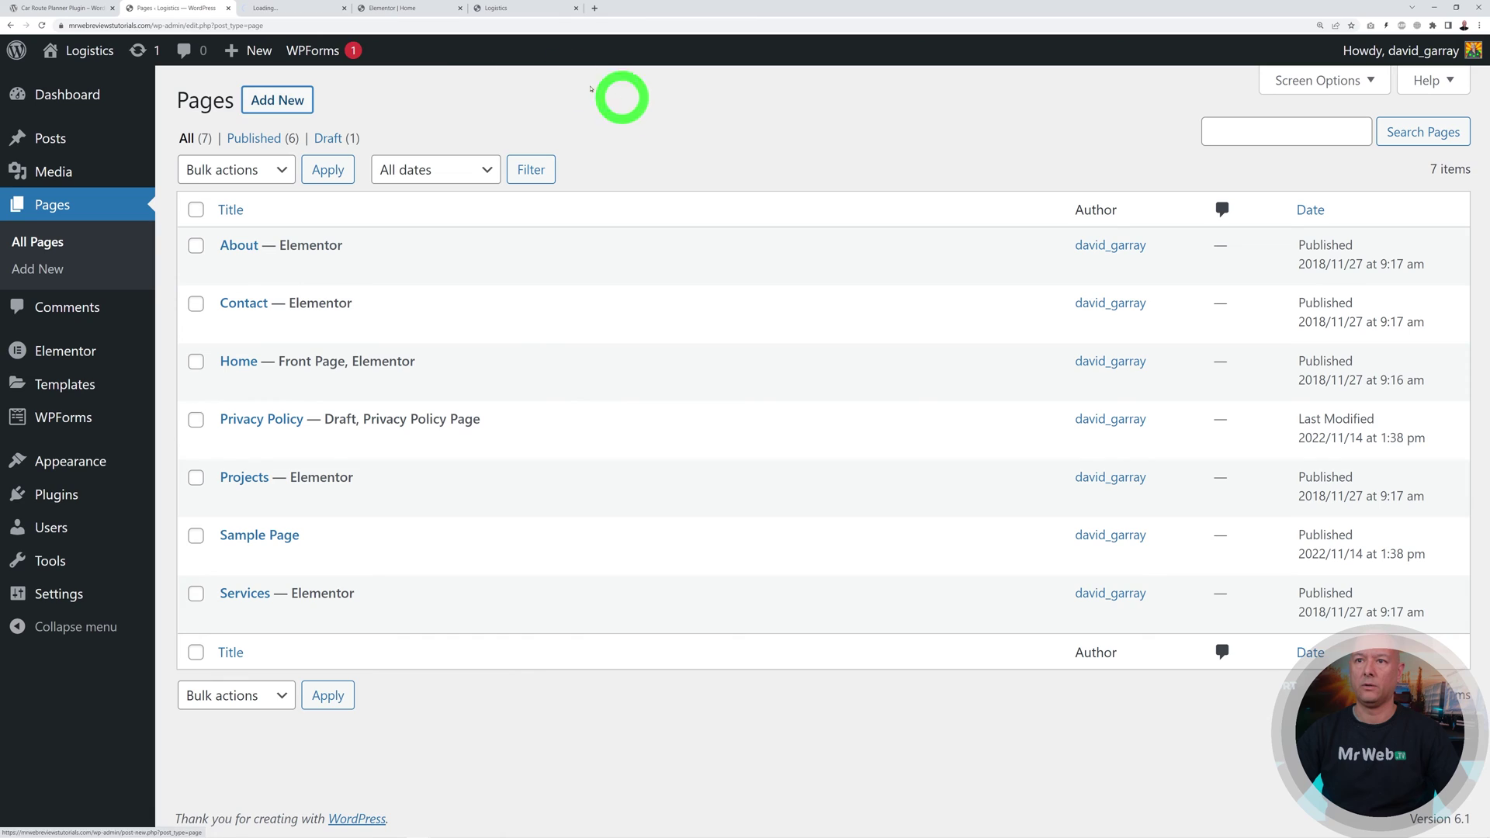
left_click(301, 10)
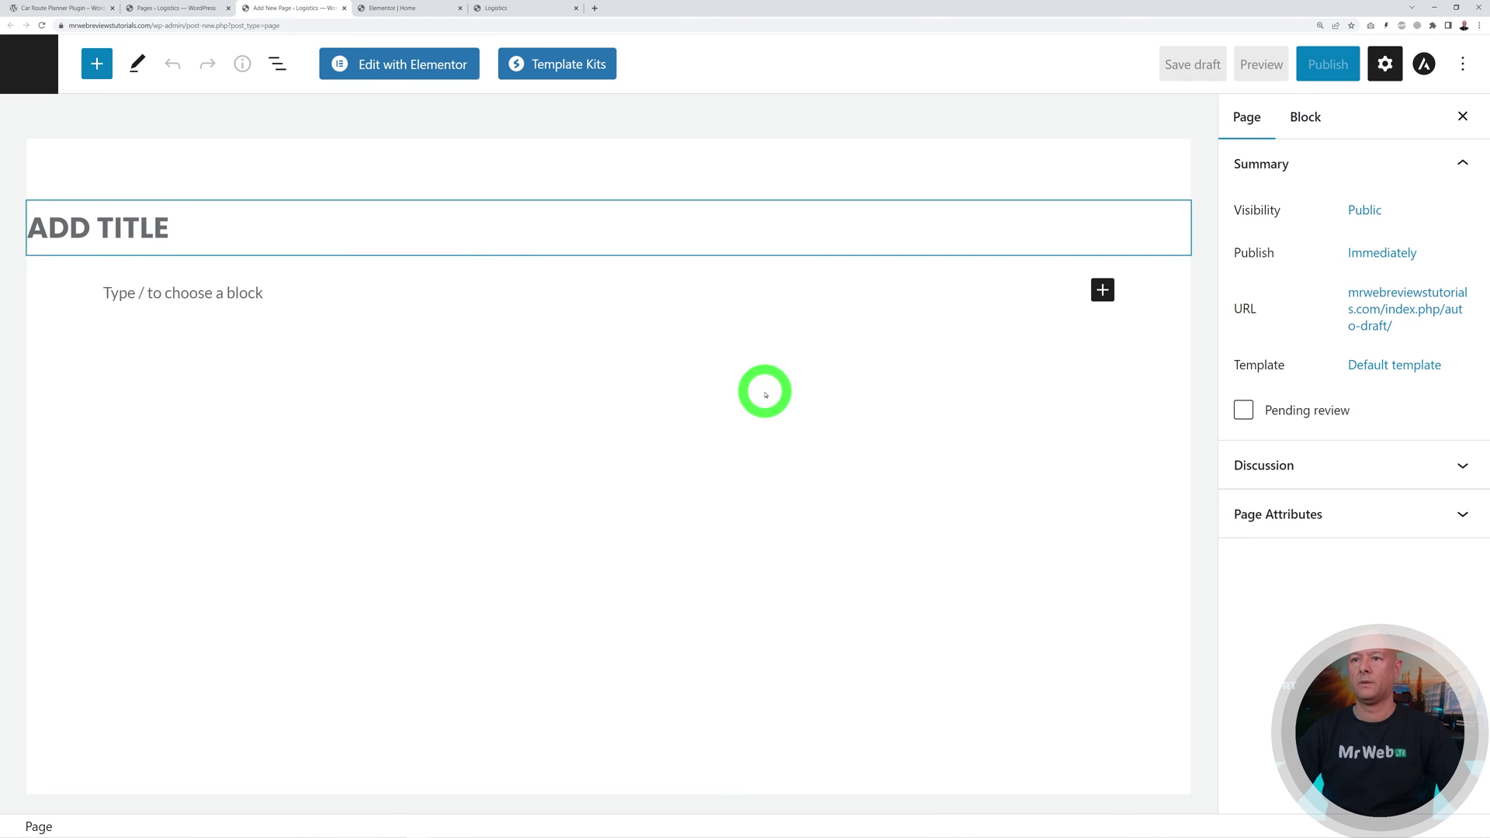
type("COST CALCULATOR")
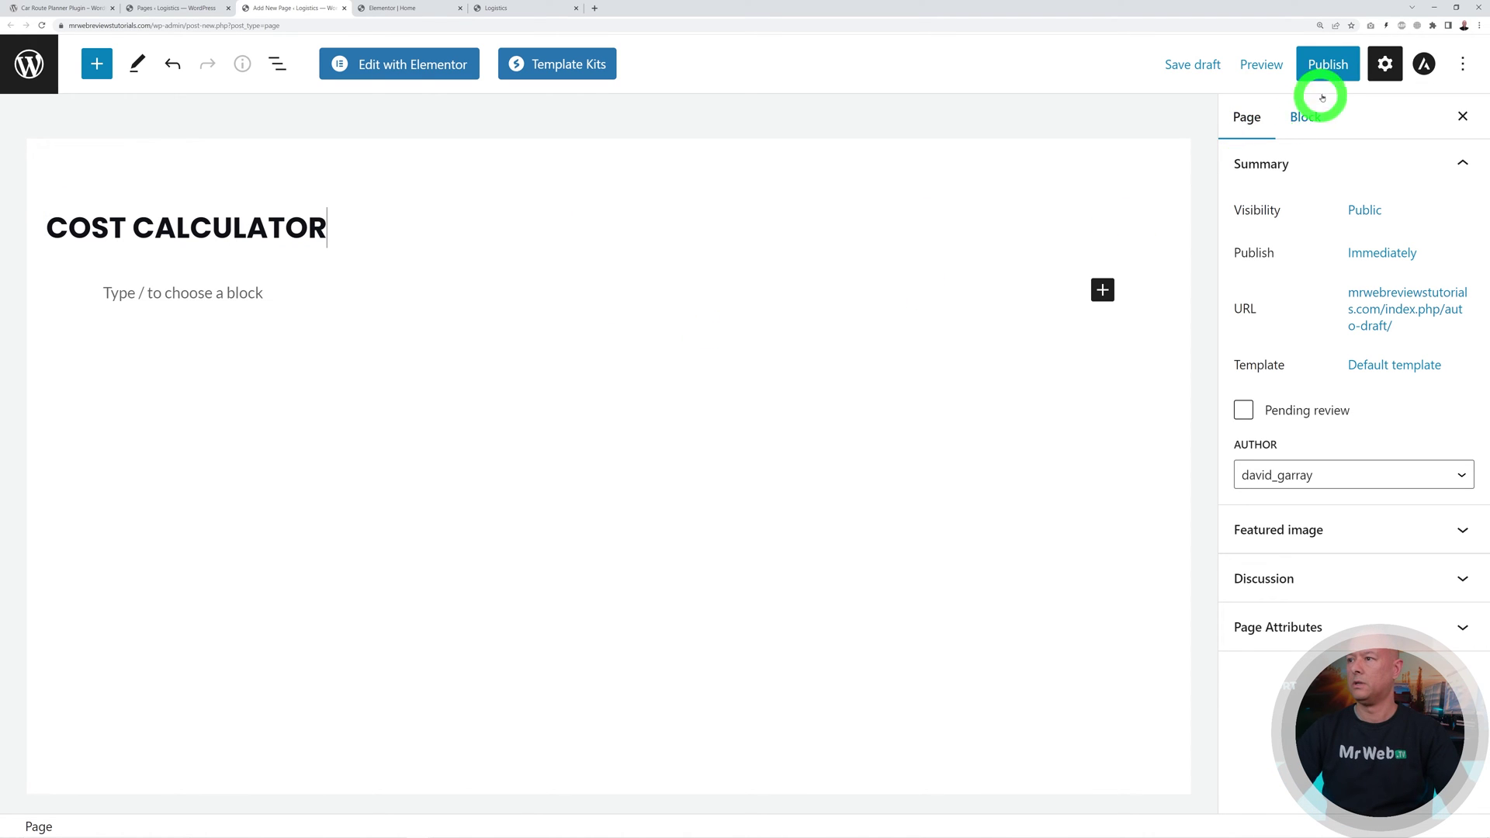
left_click(1328, 66)
left_click(1302, 62)
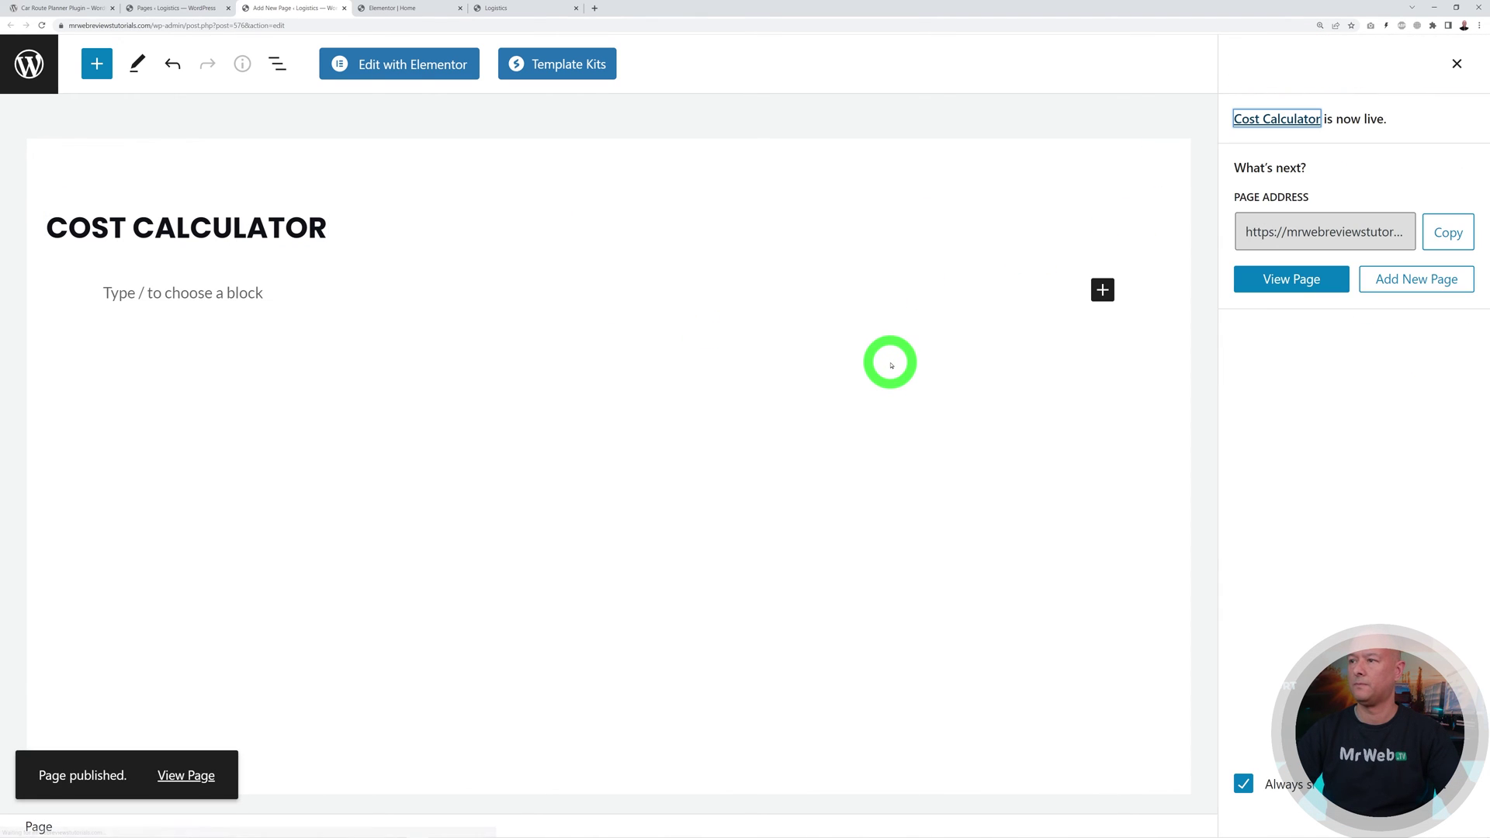
left_click(417, 69)
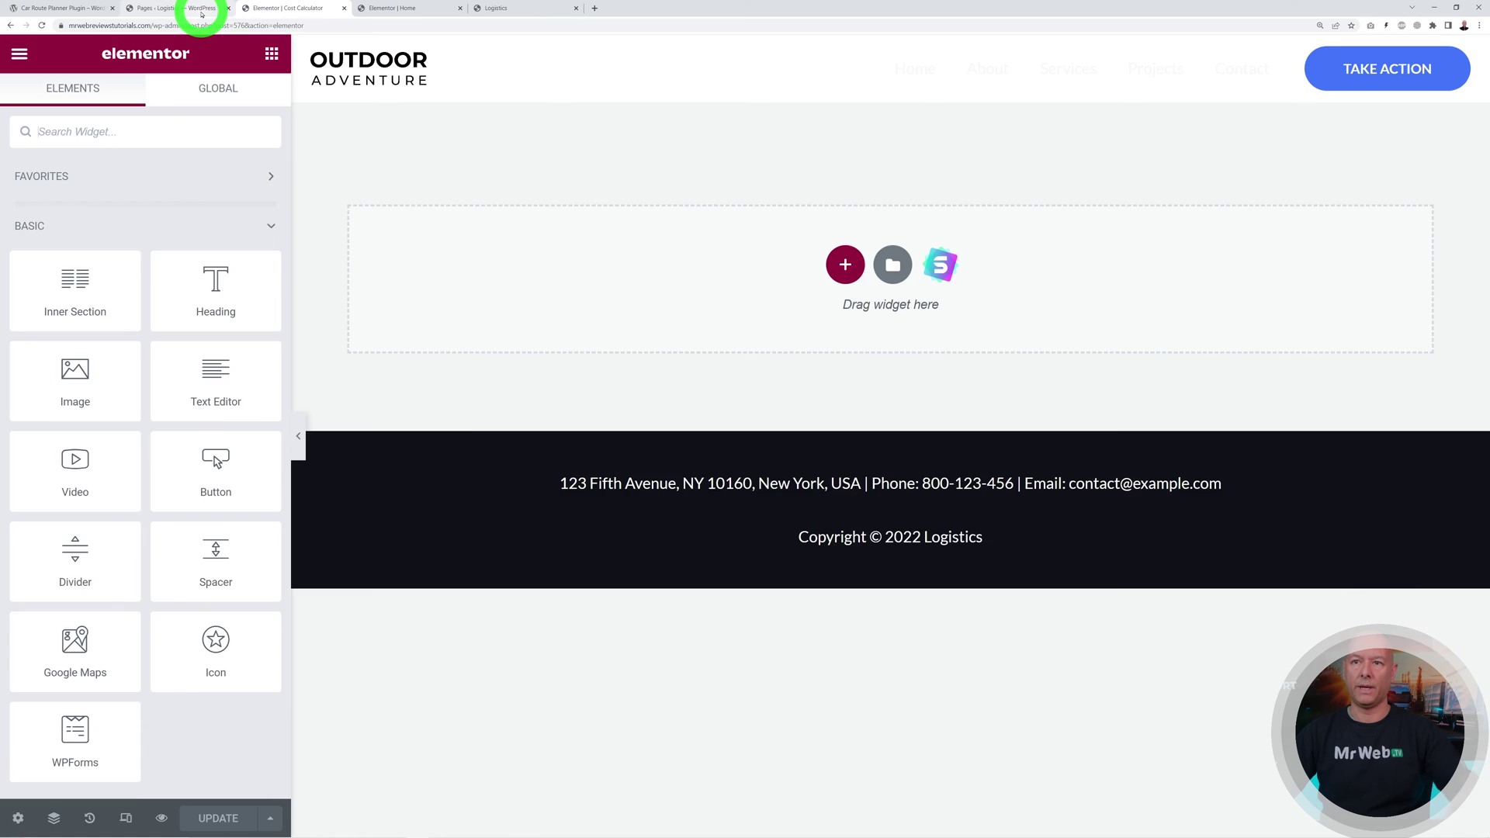
left_click(201, 9)
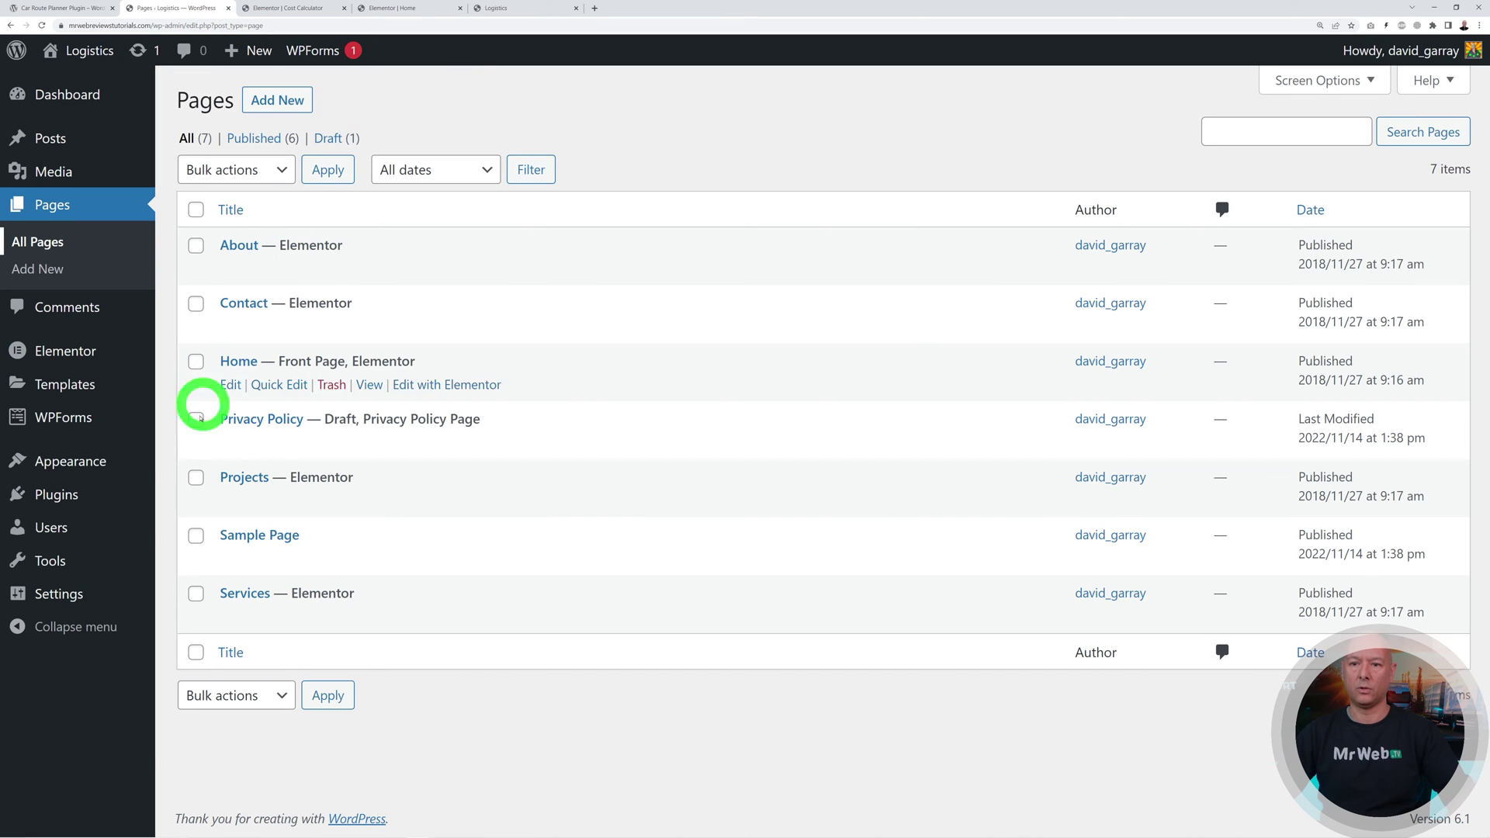
Step: Set the Car Route Planner generator to Advanced mode, language en, GBP currency and Mile, UK gallon units
mouse_move(71, 596)
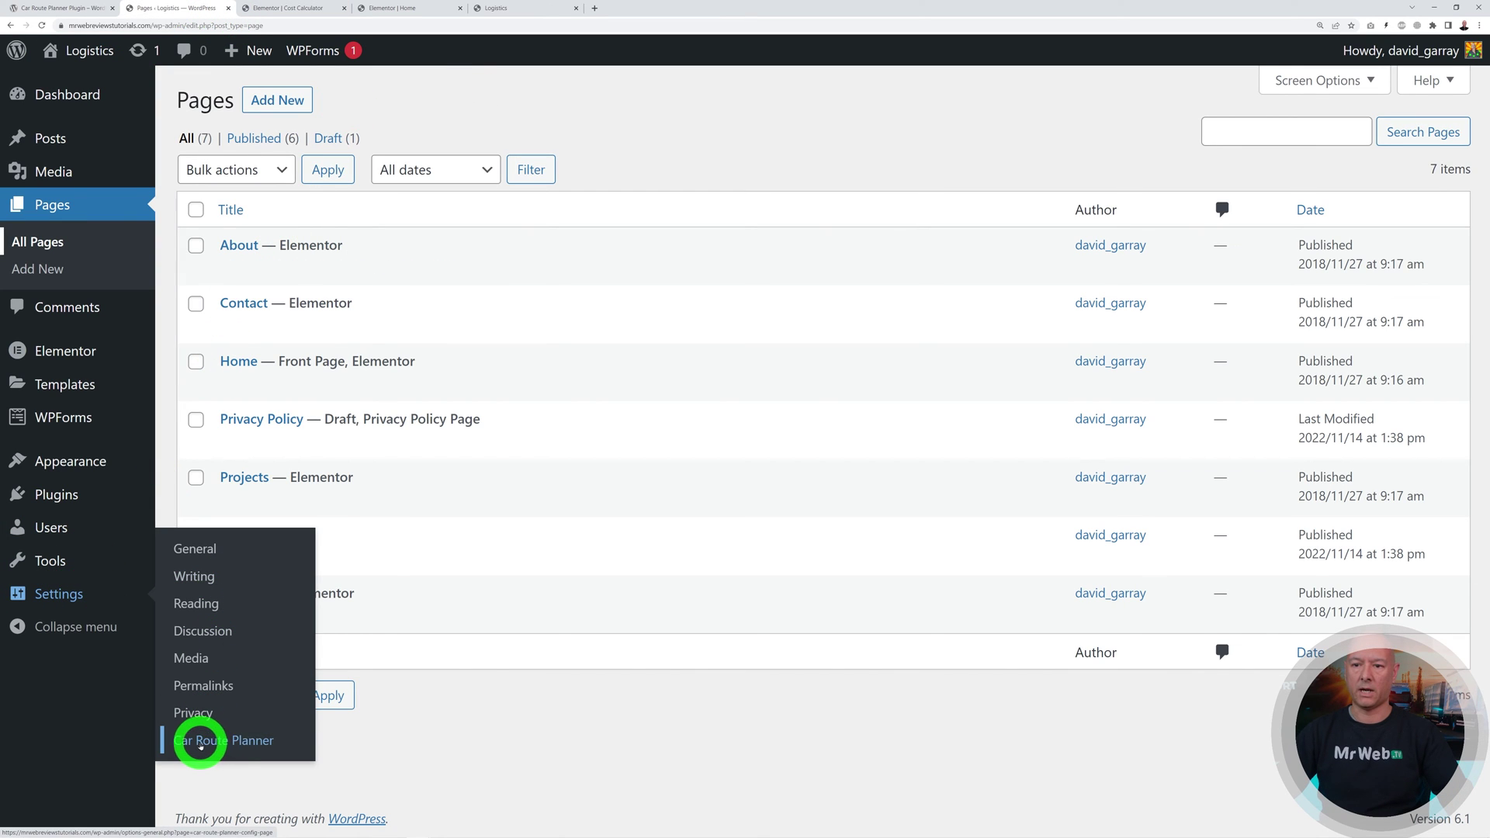
left_click(227, 743)
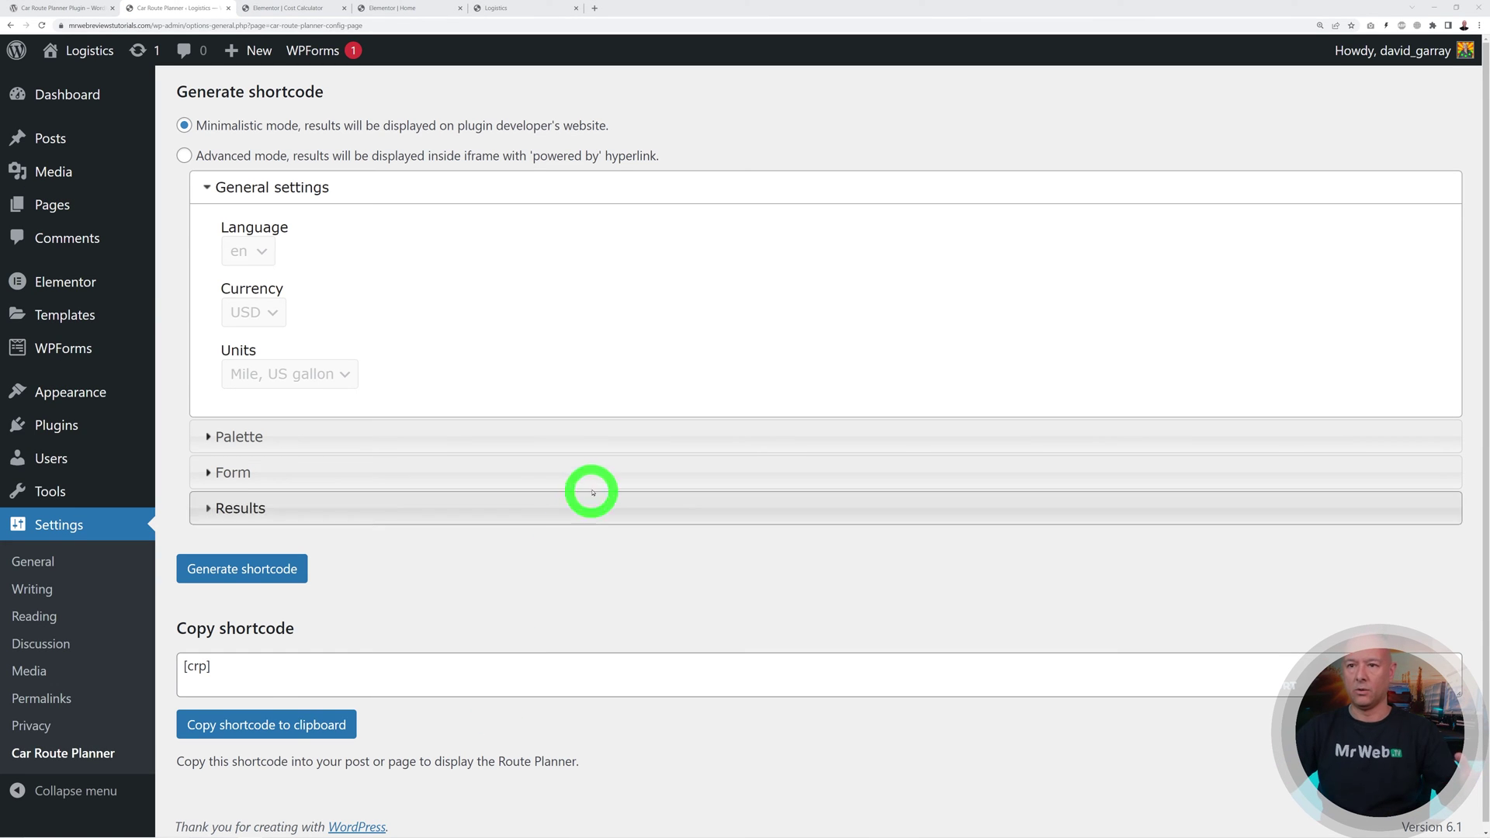
left_click(184, 156)
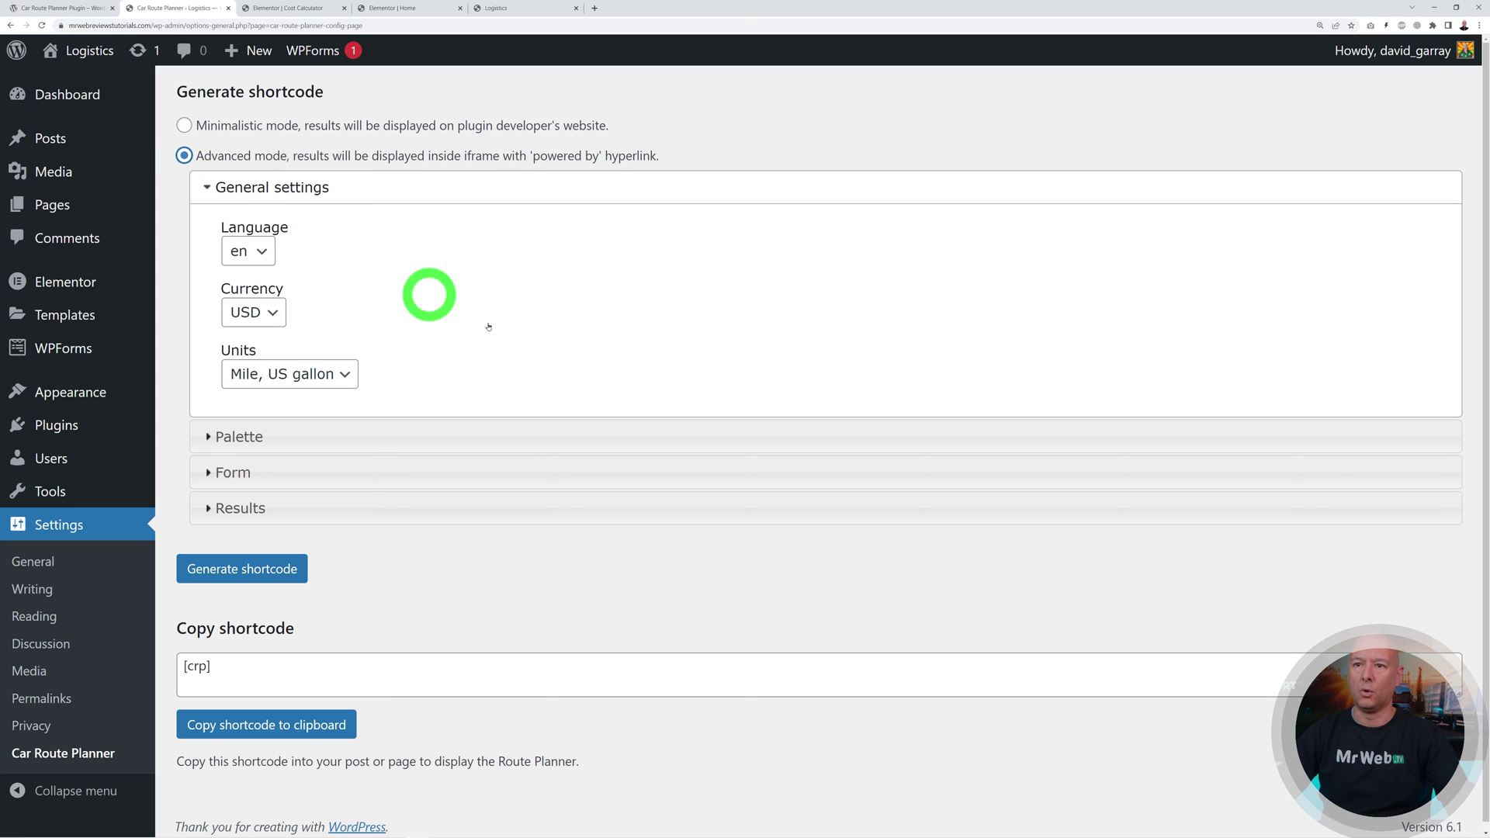
left_click(257, 247)
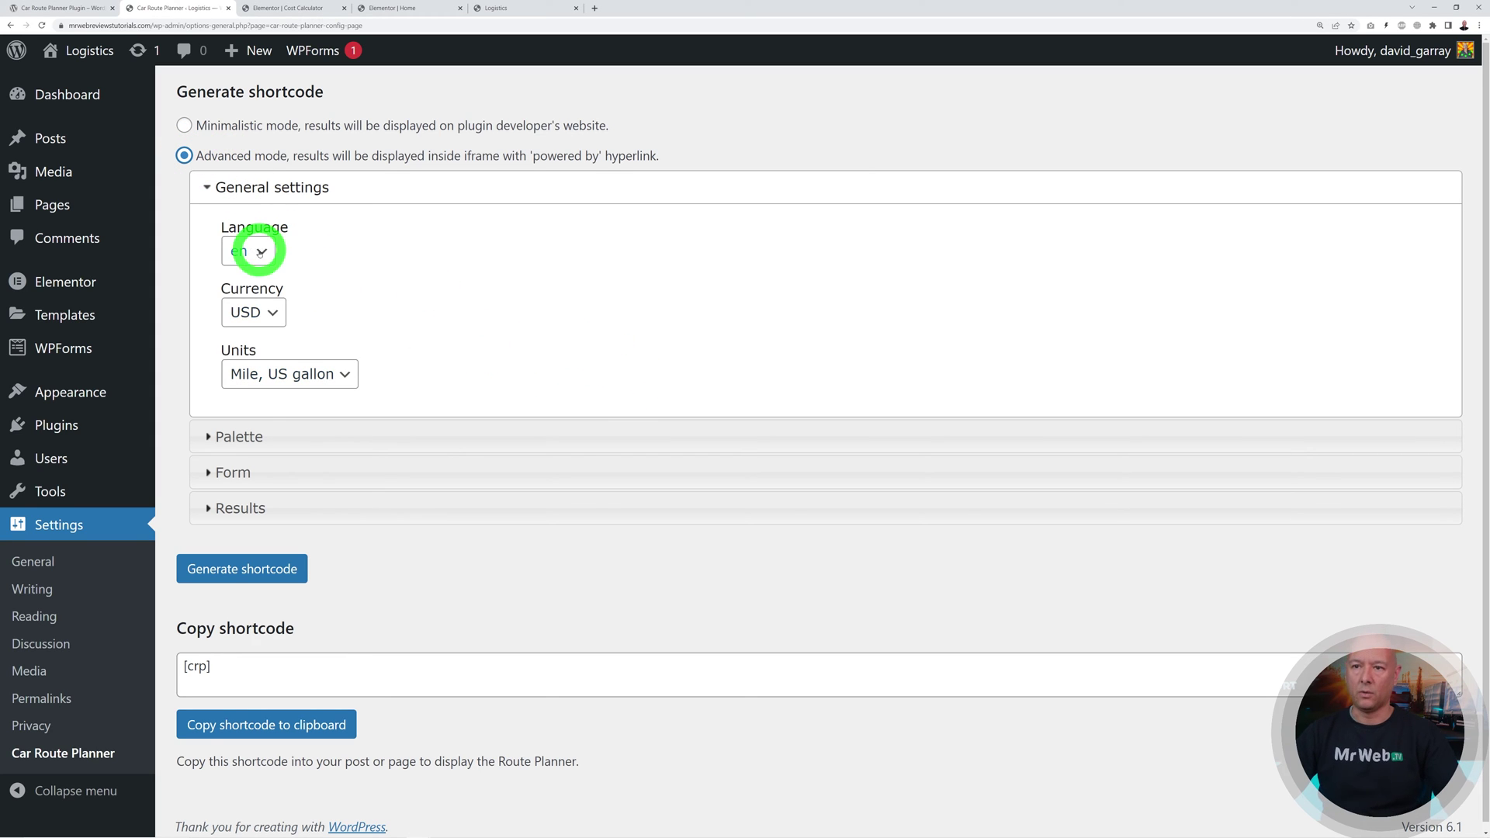
left_click(263, 252)
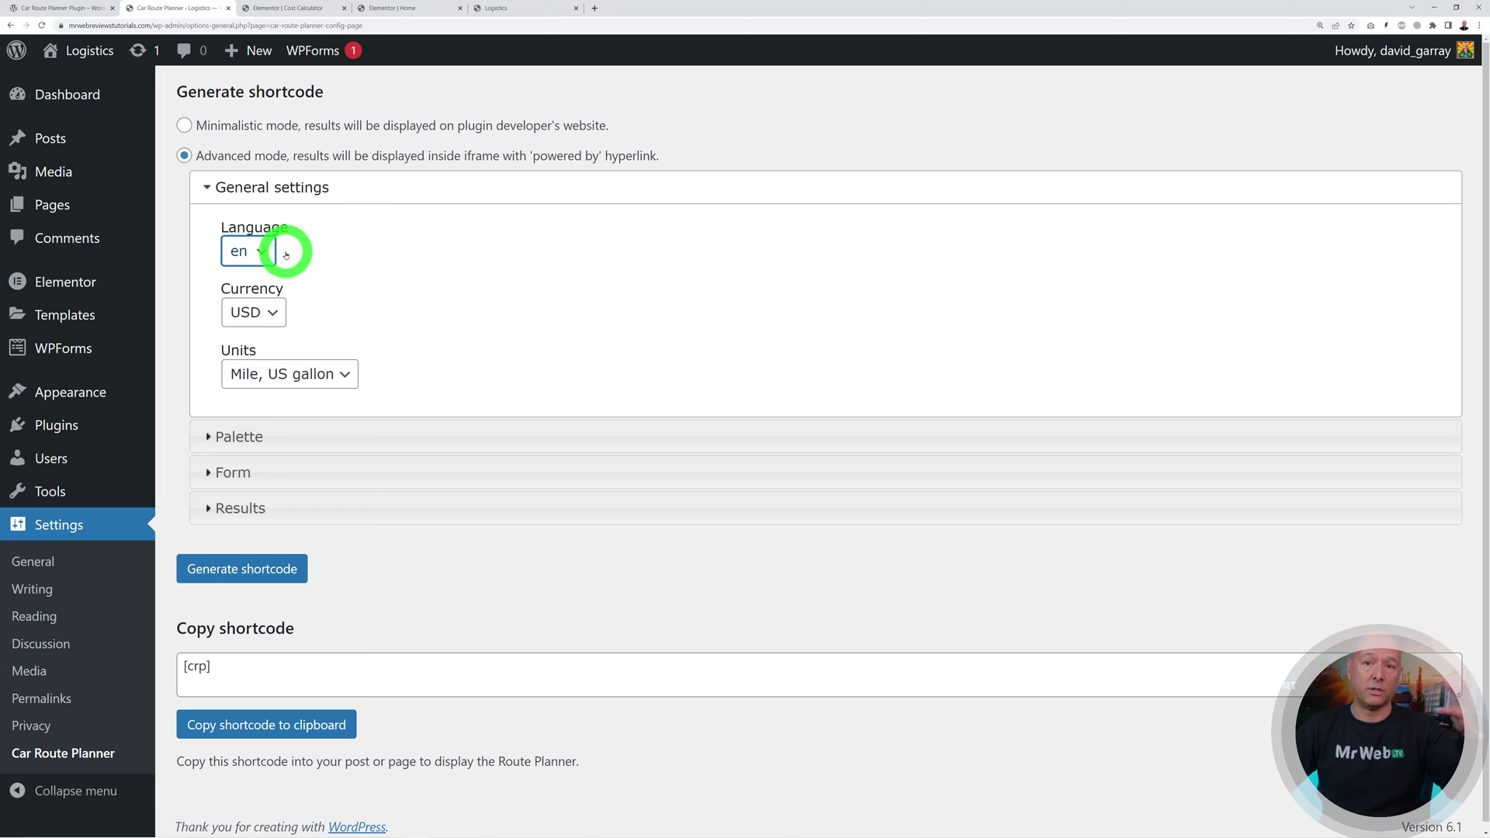
left_click(279, 310)
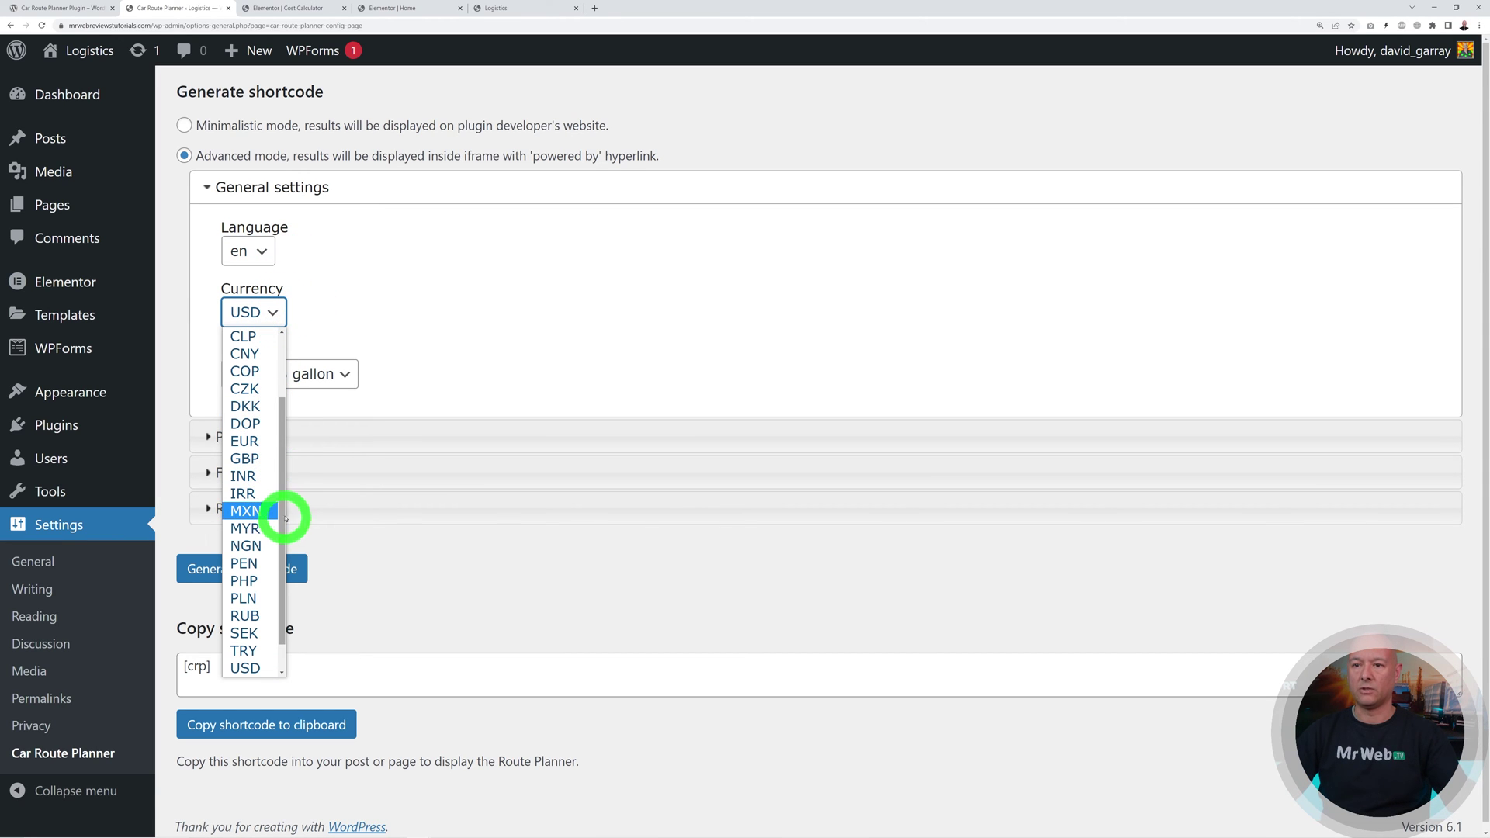
left_click(266, 457)
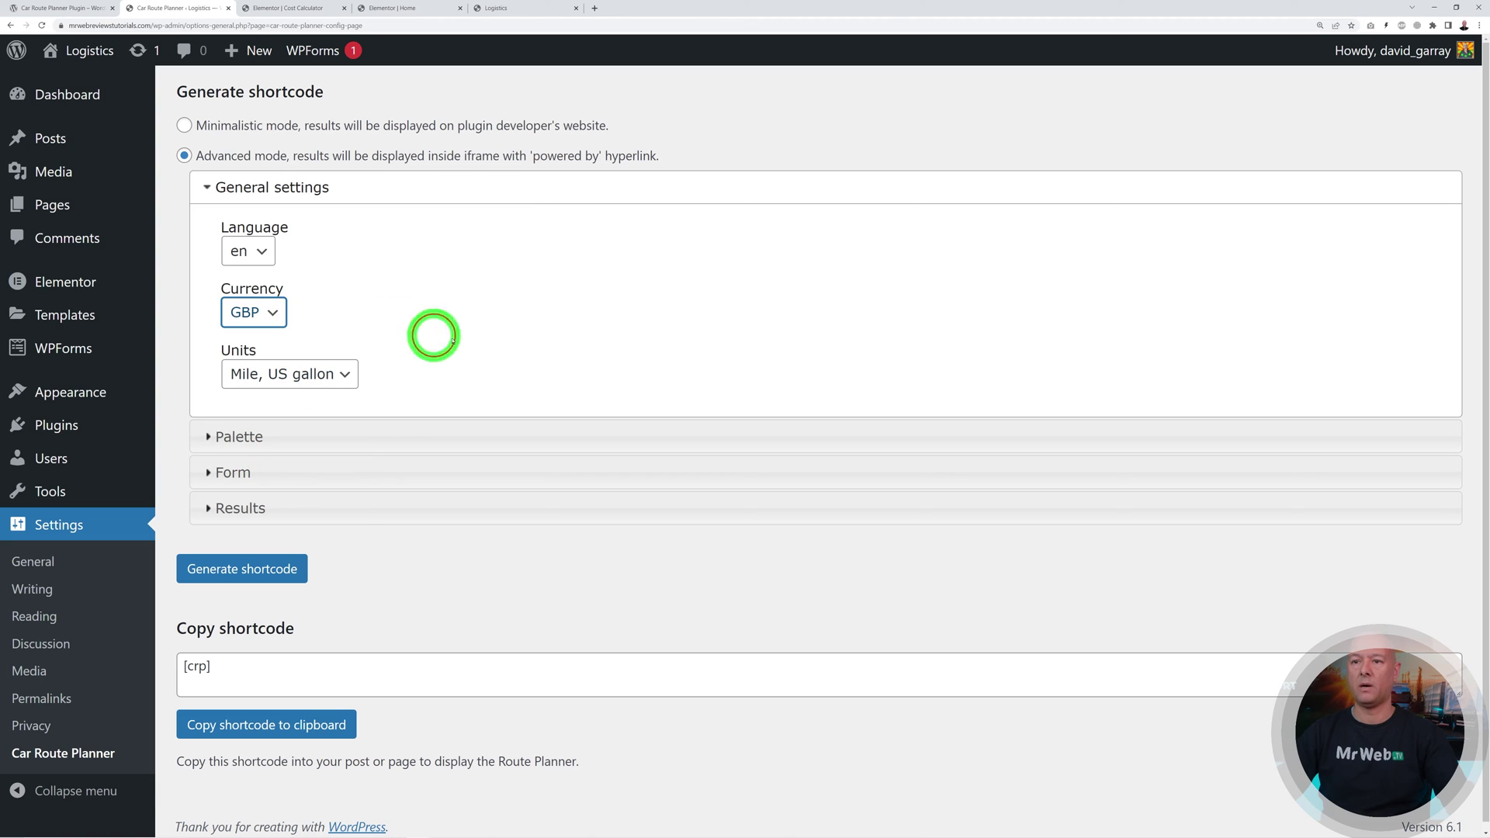
left_click(351, 378)
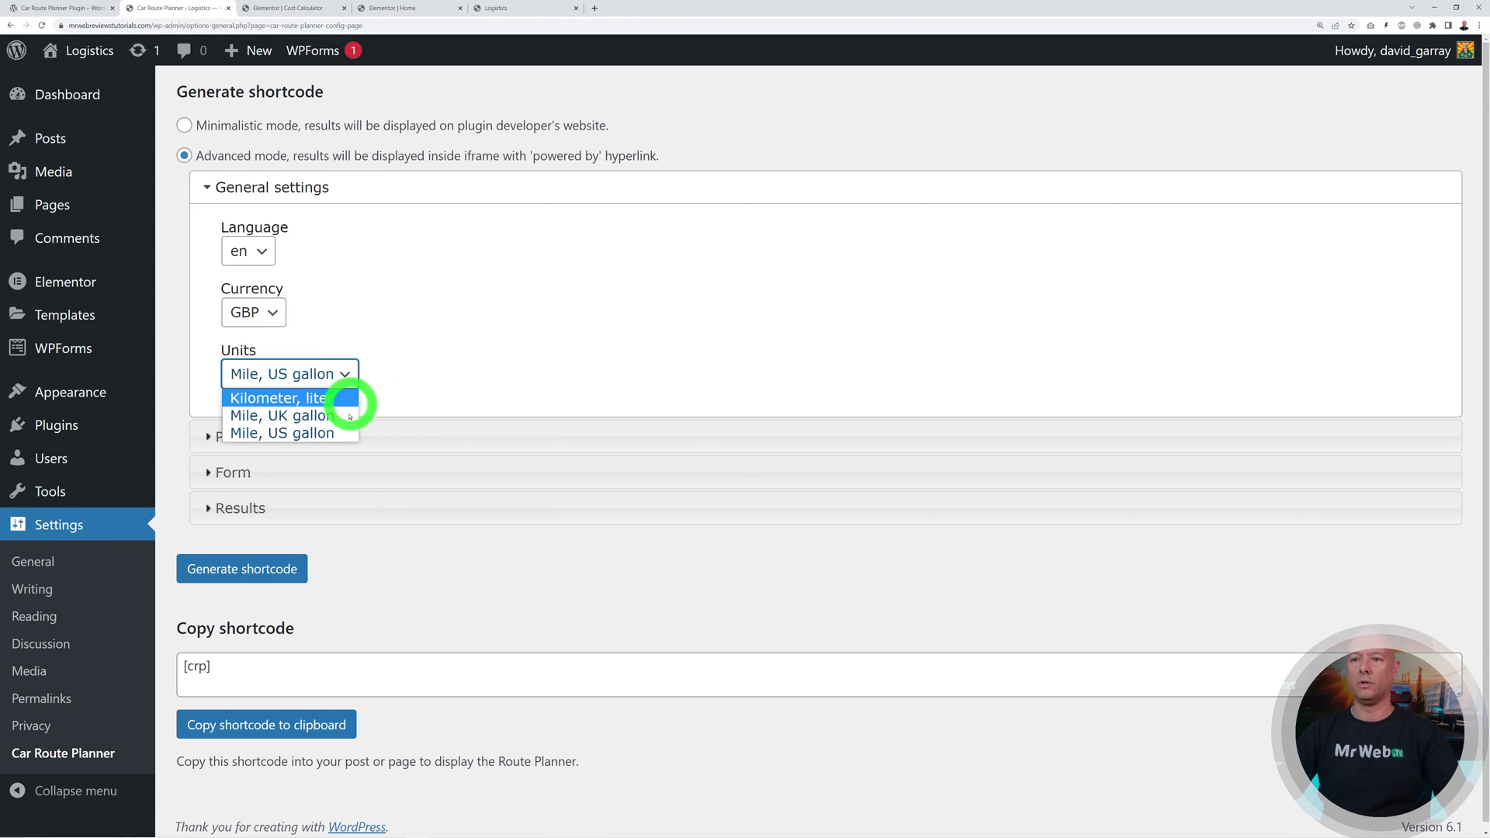
left_click(308, 417)
left_click(273, 436)
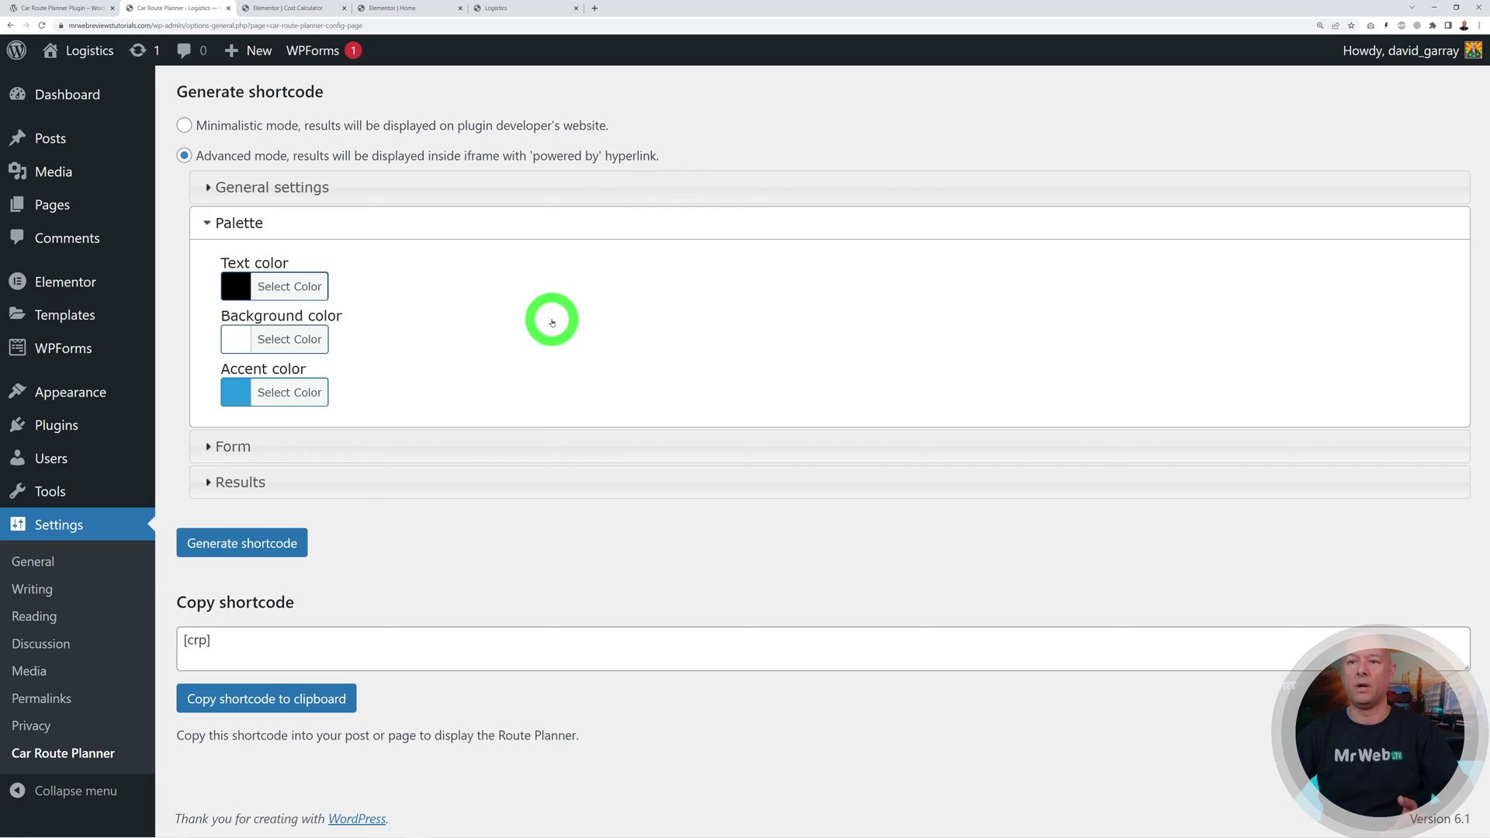
Step: Set the planner's accent colour to the #1e73be blue
left_click(284, 392)
left_click(338, 485)
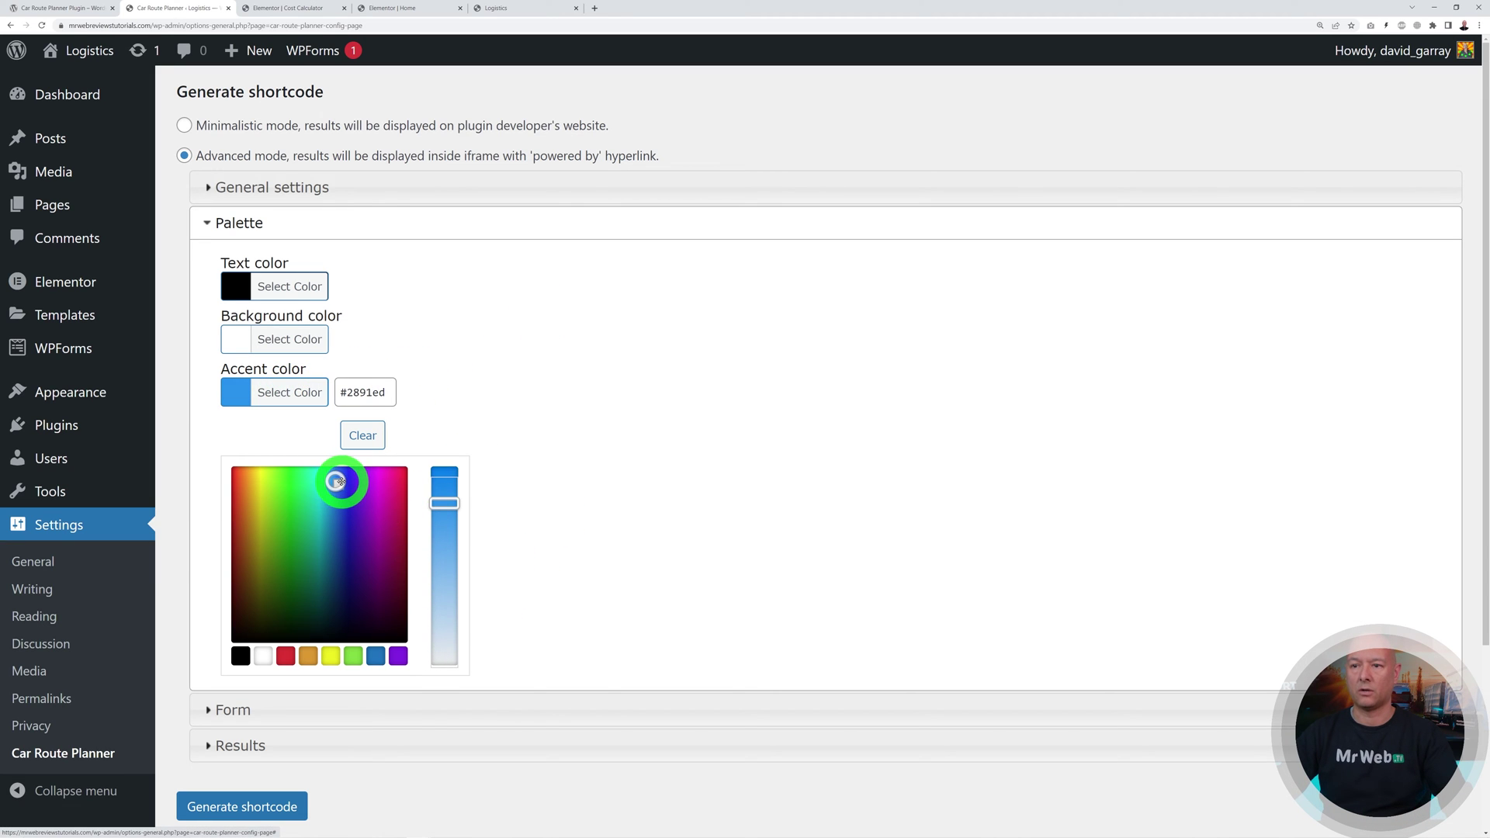
left_click(377, 659)
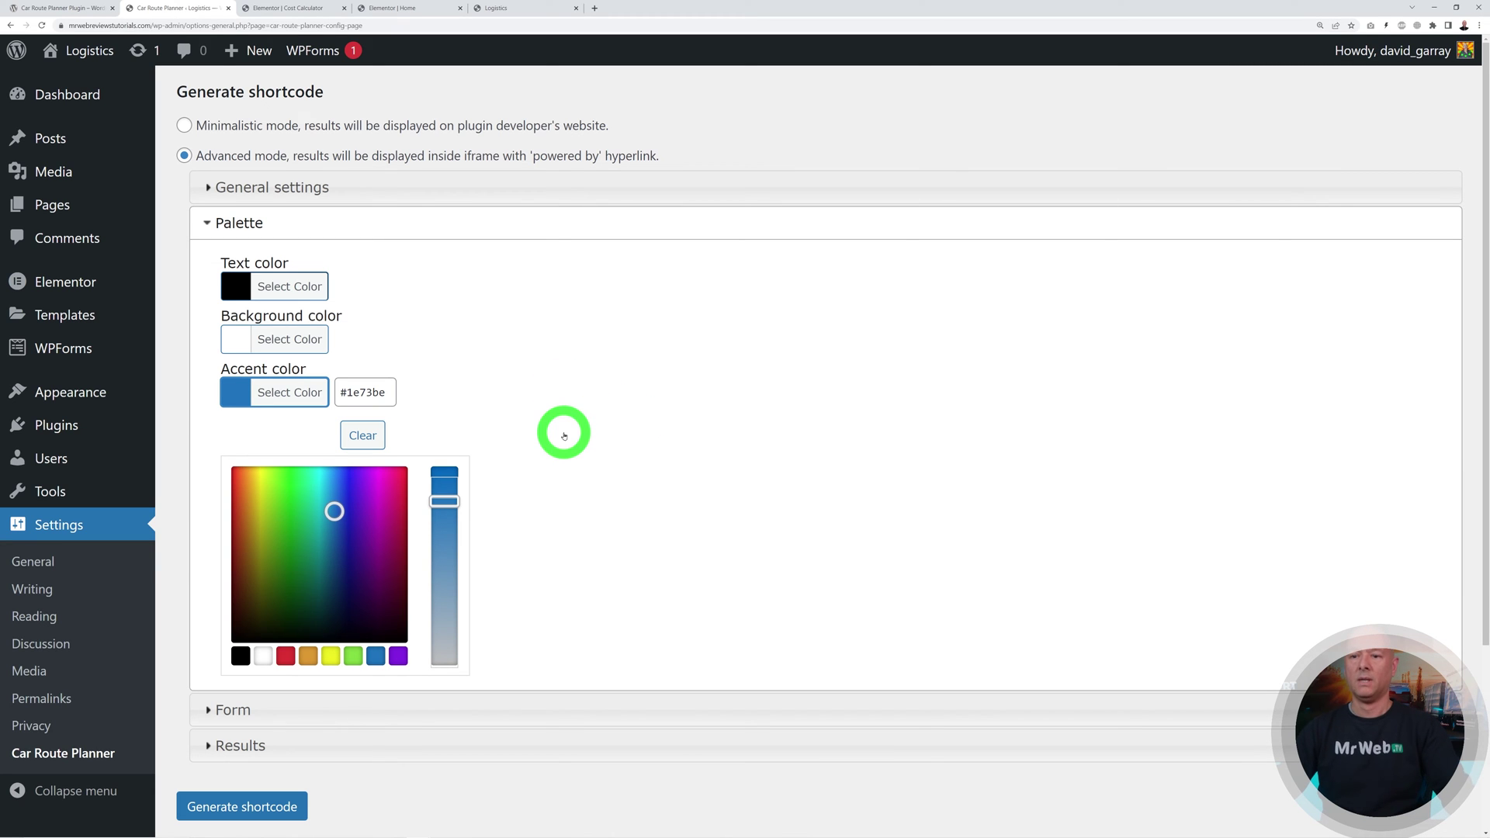
left_click(279, 710)
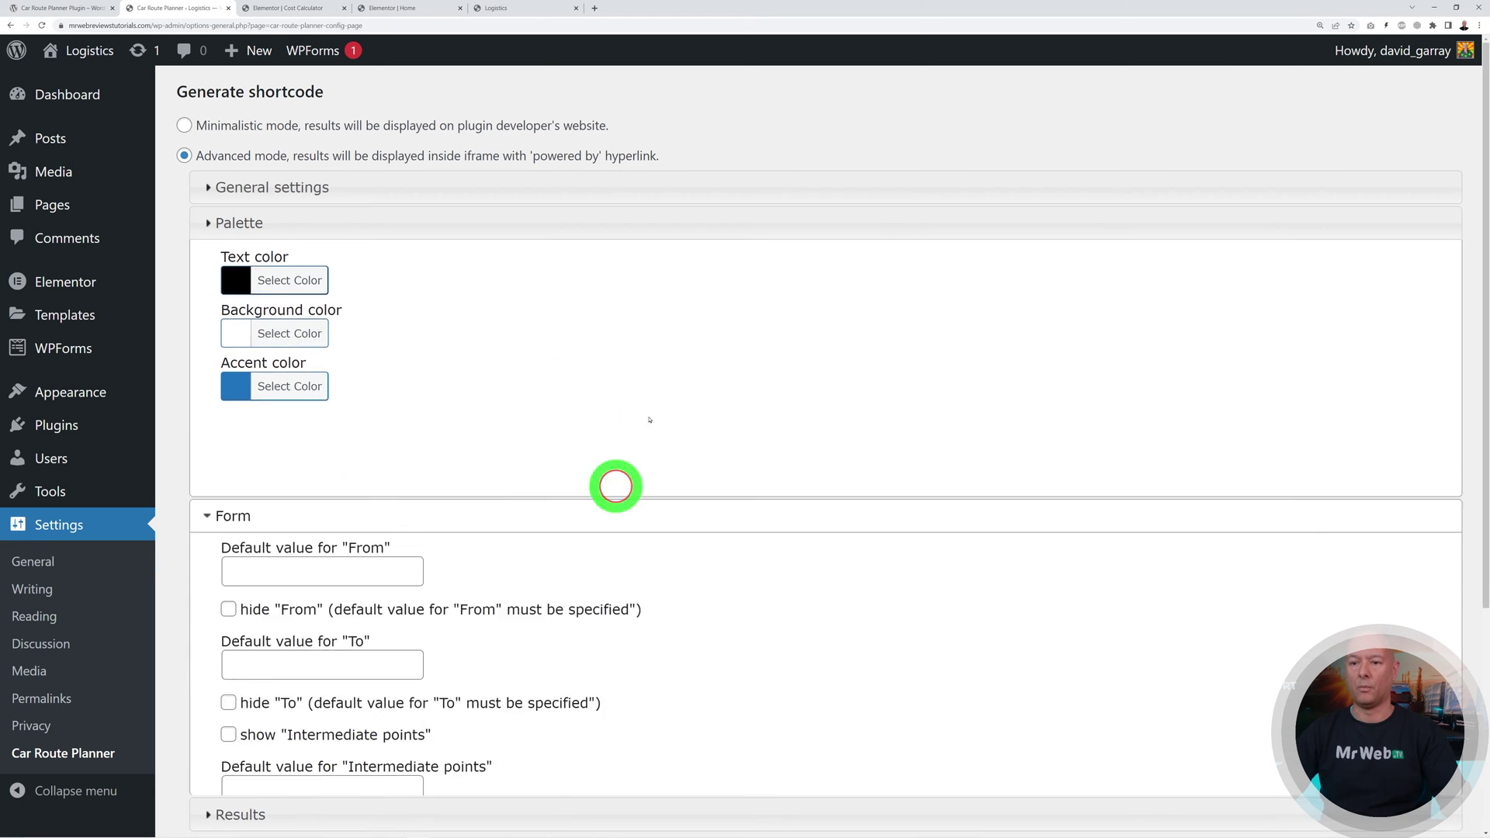
scroll(757, 436, "down", 2)
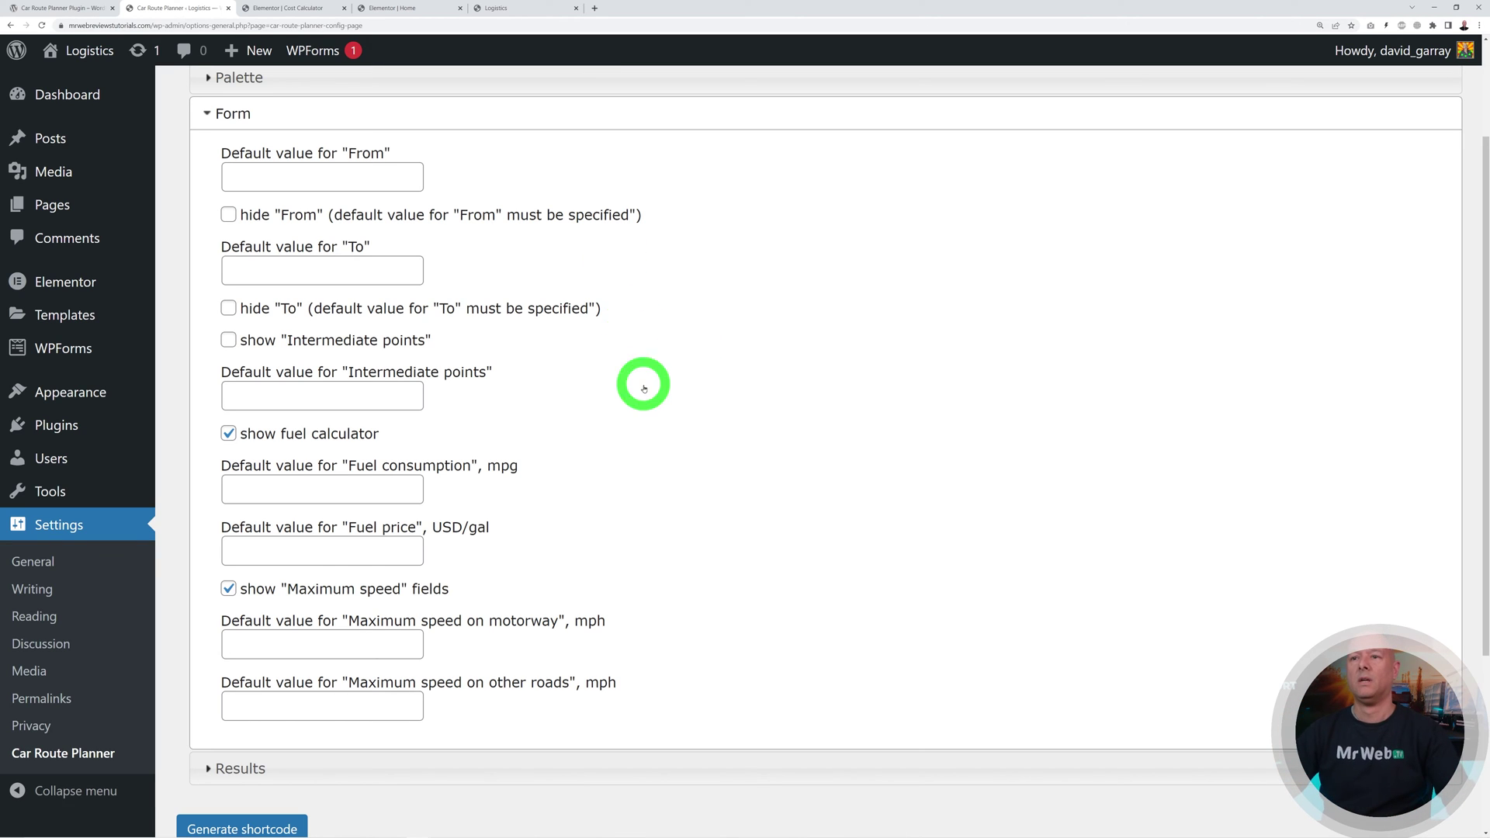
scroll(637, 434, "up", 1)
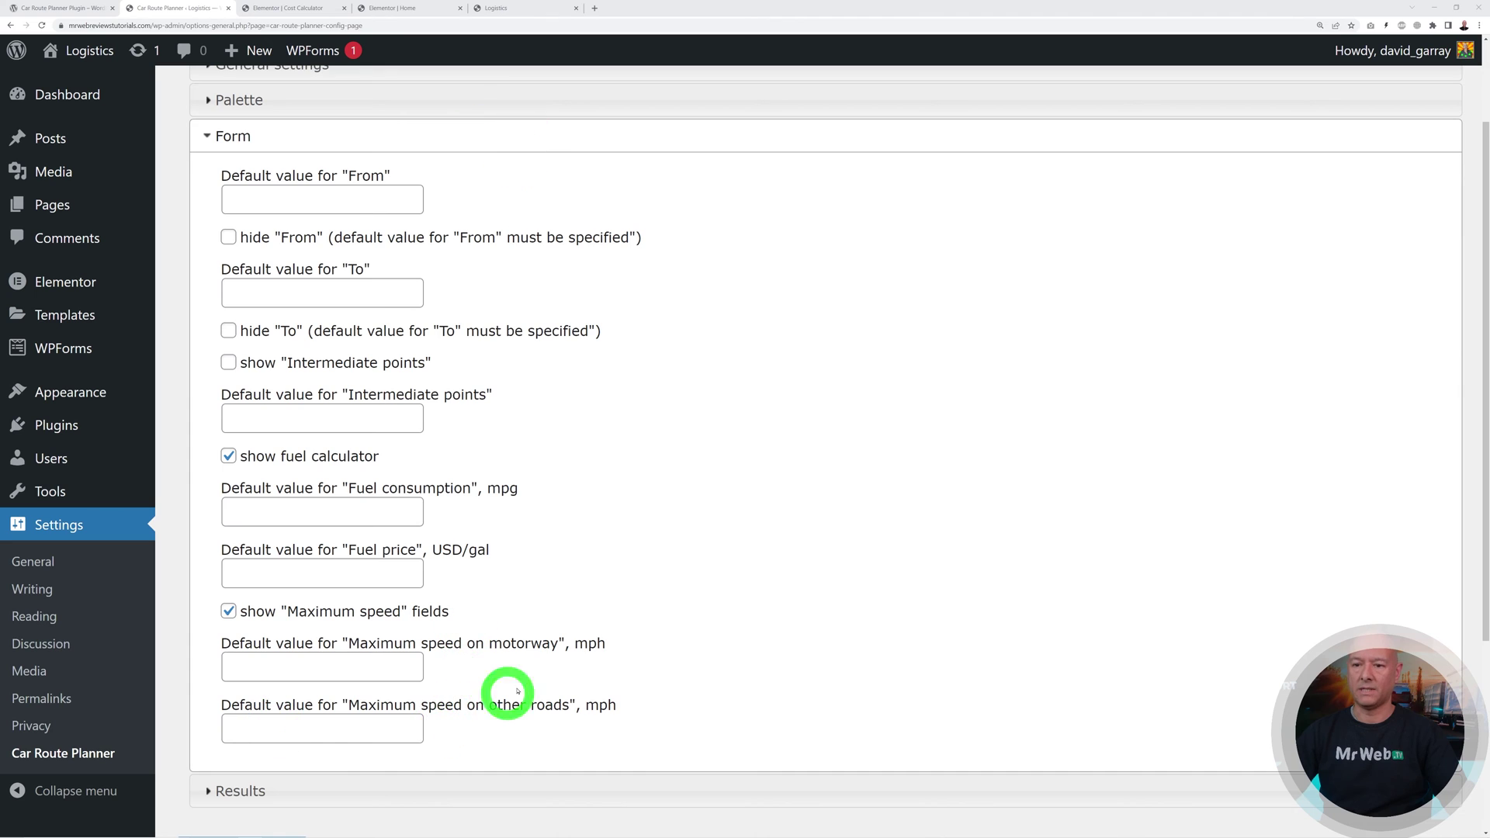
scroll(683, 574, "down", 3)
Step: Strictly limit route results to United Kingdom only
left_click(268, 645)
scroll(758, 482, "down", 5)
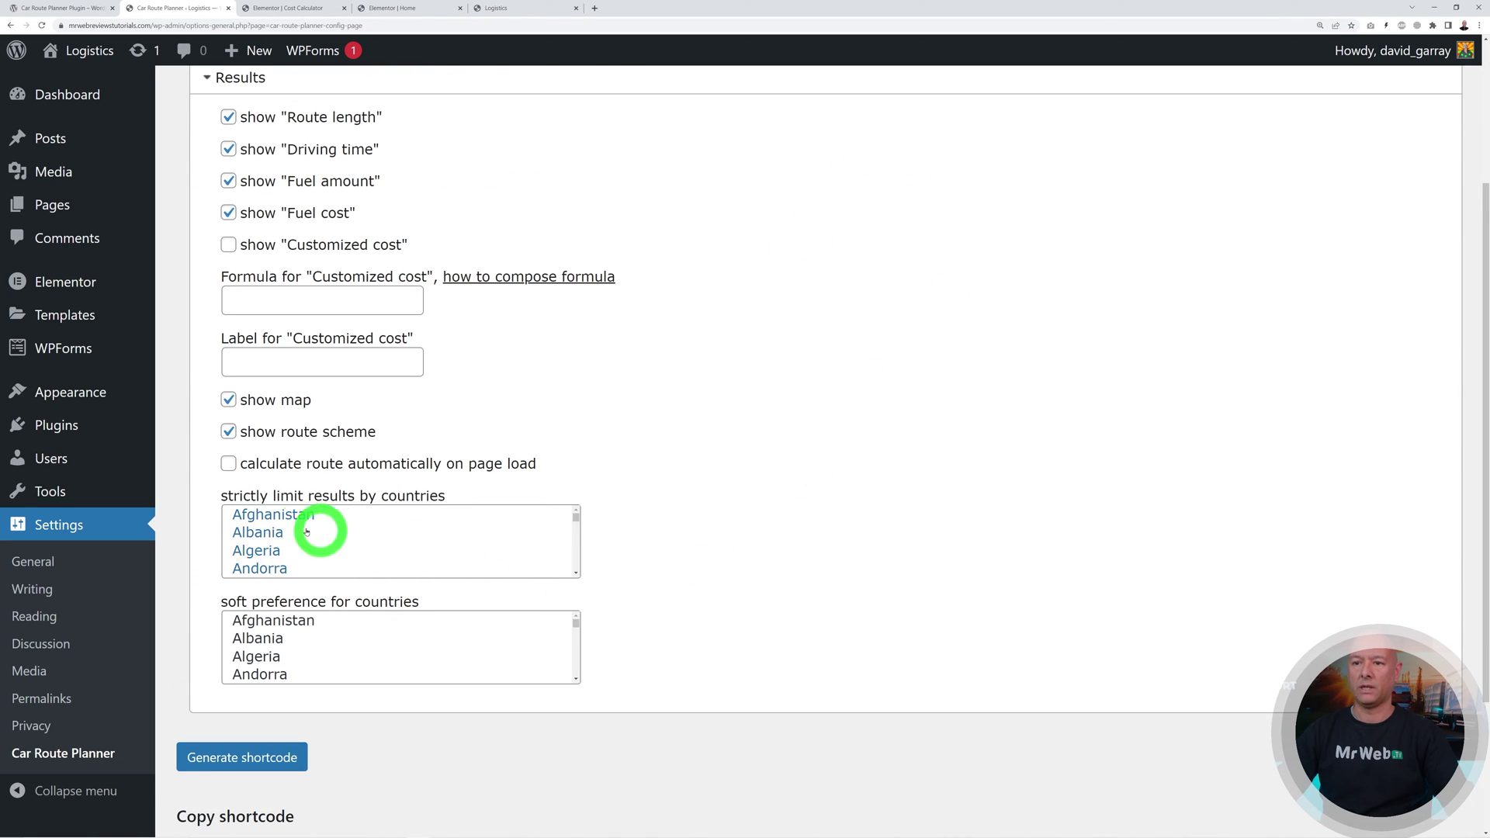
left_click_drag(576, 519, 496, 552)
scroll(496, 552, "down", 15)
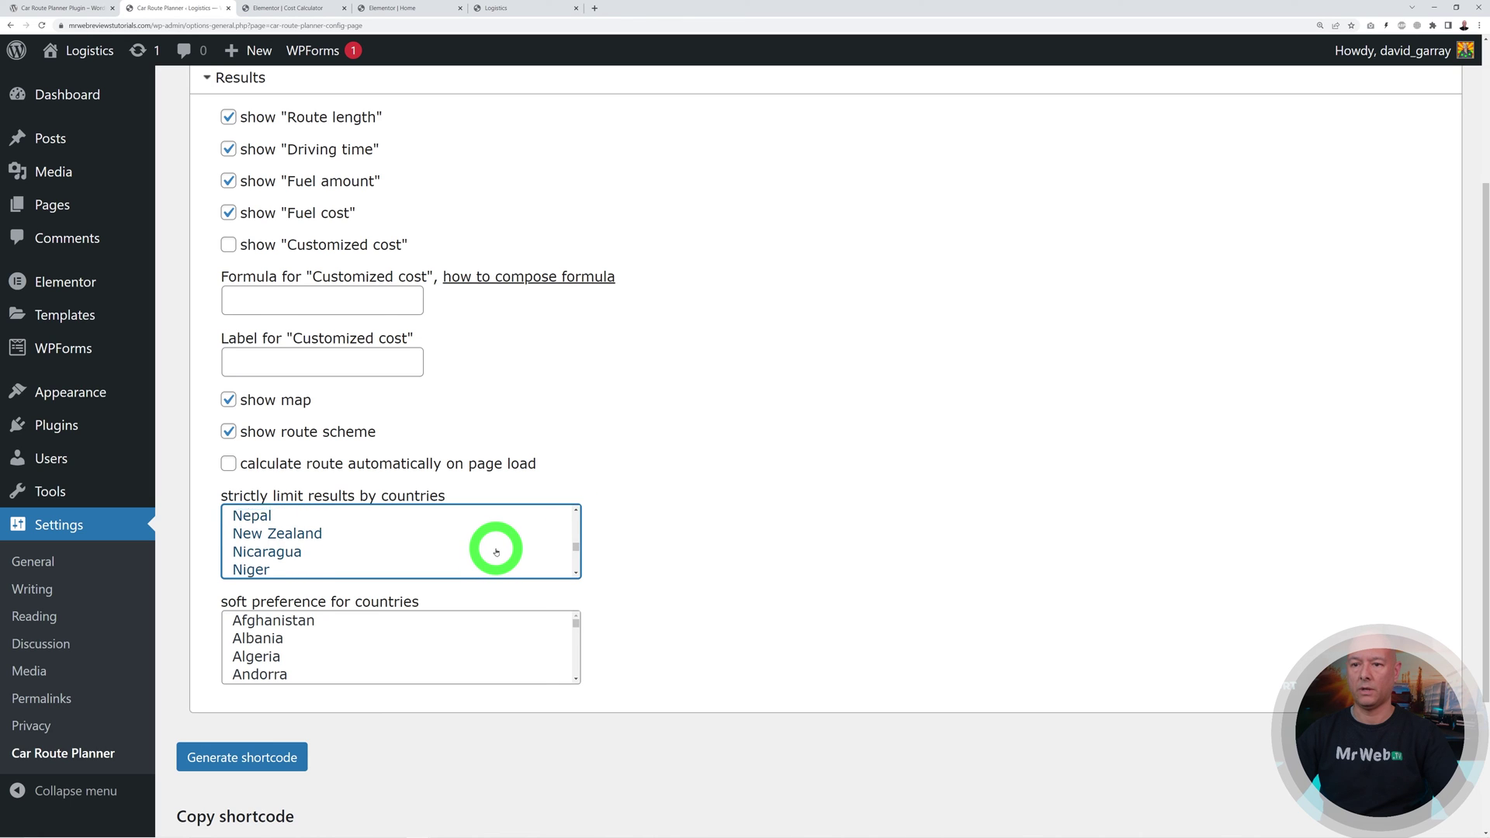
scroll(496, 552, "down", 10)
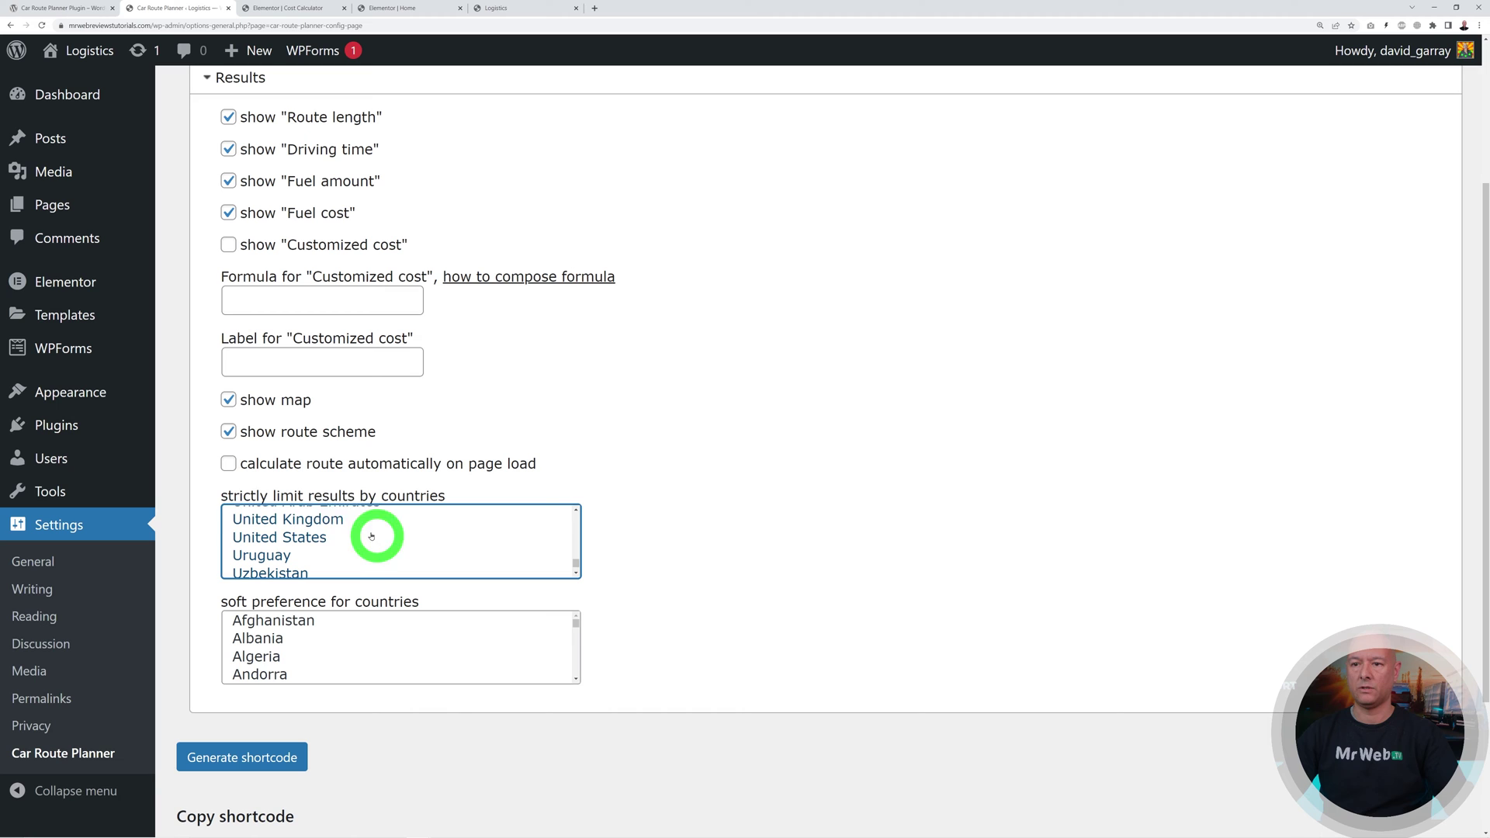
left_click(326, 518)
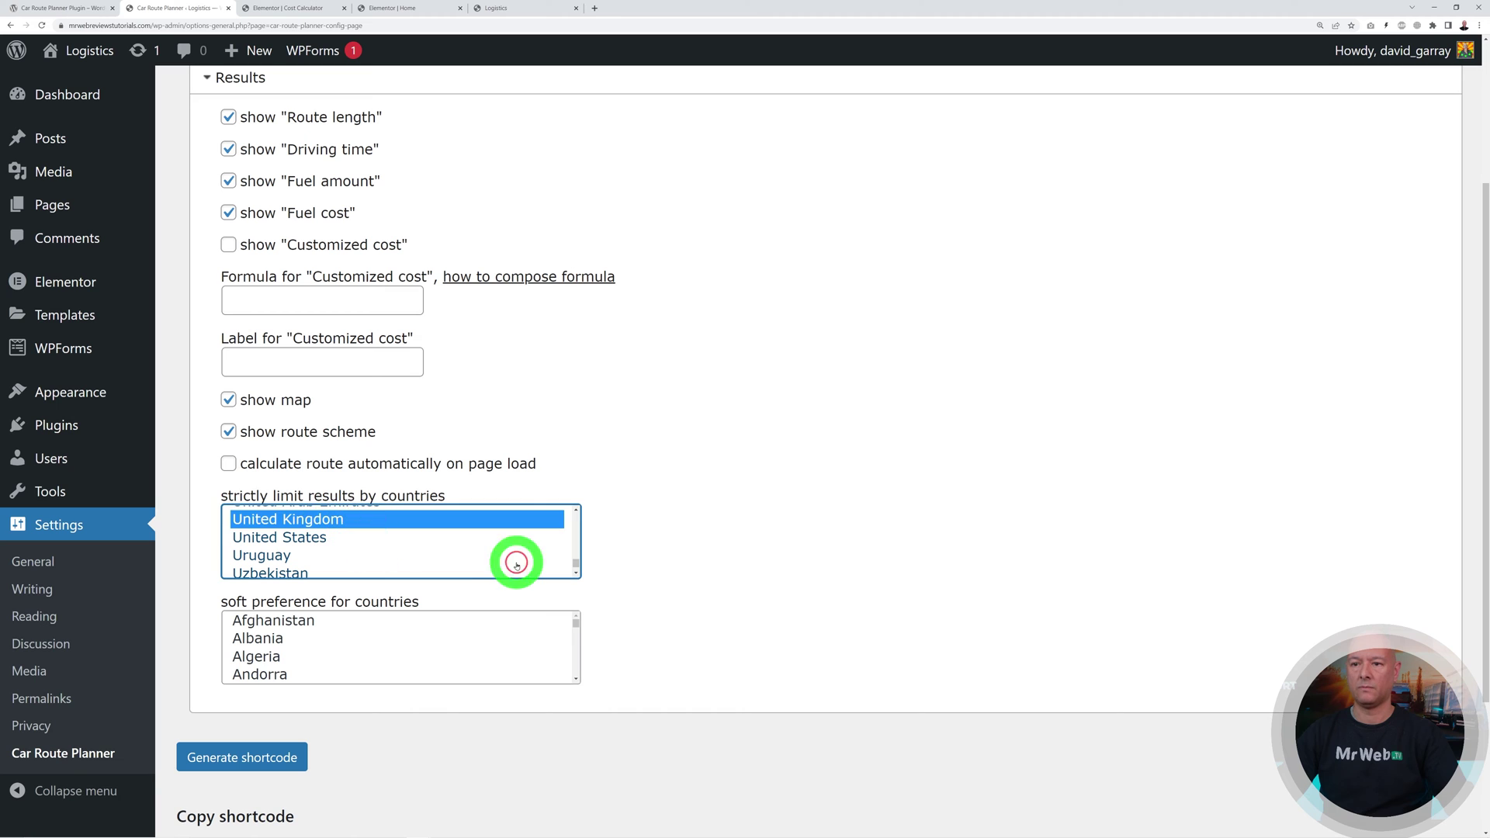
Step: Generate the planner shortcode and copy it for the Elementor page
left_click(274, 759)
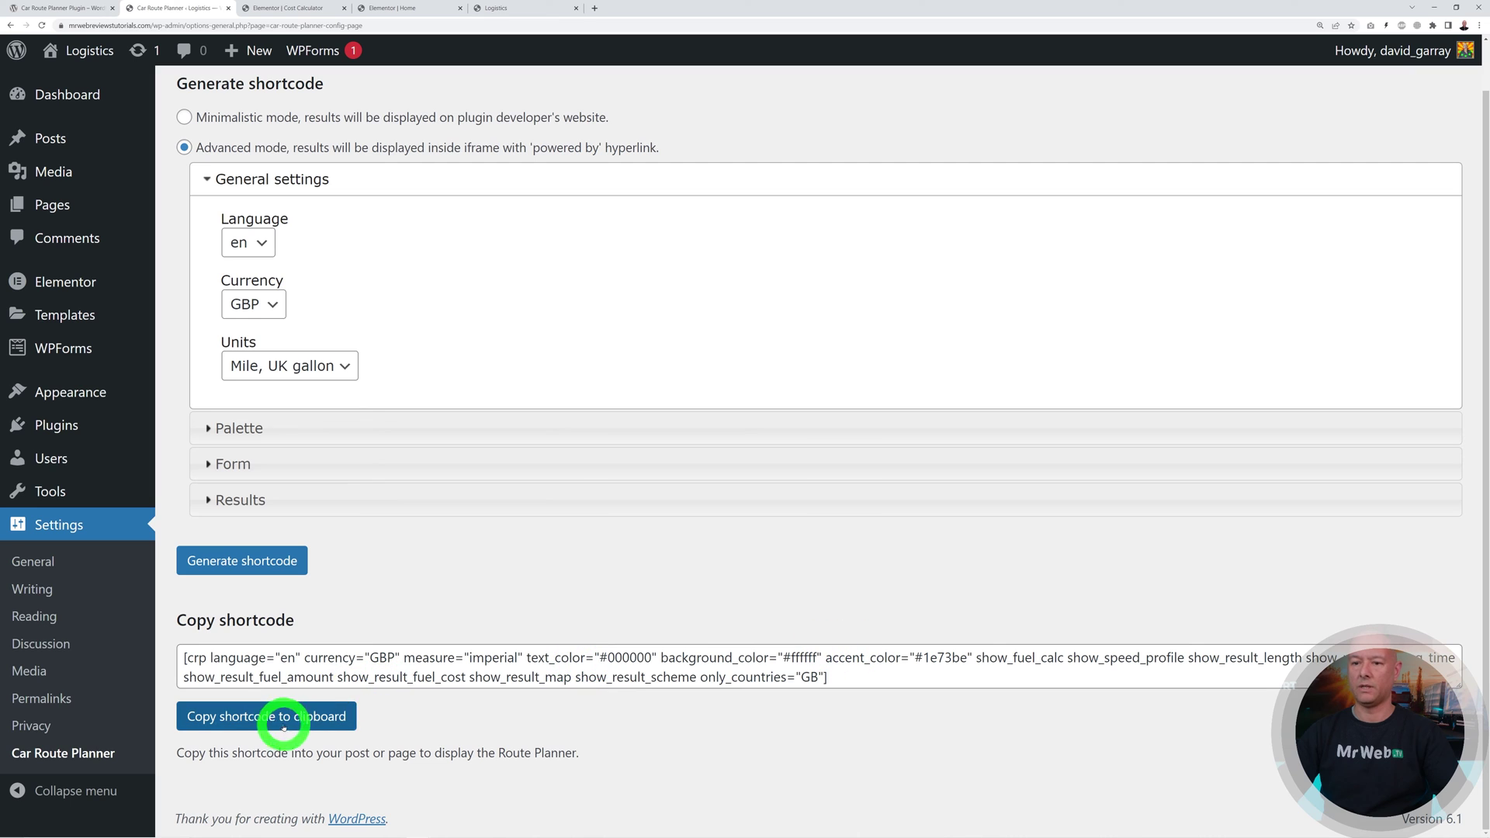
left_click(265, 715)
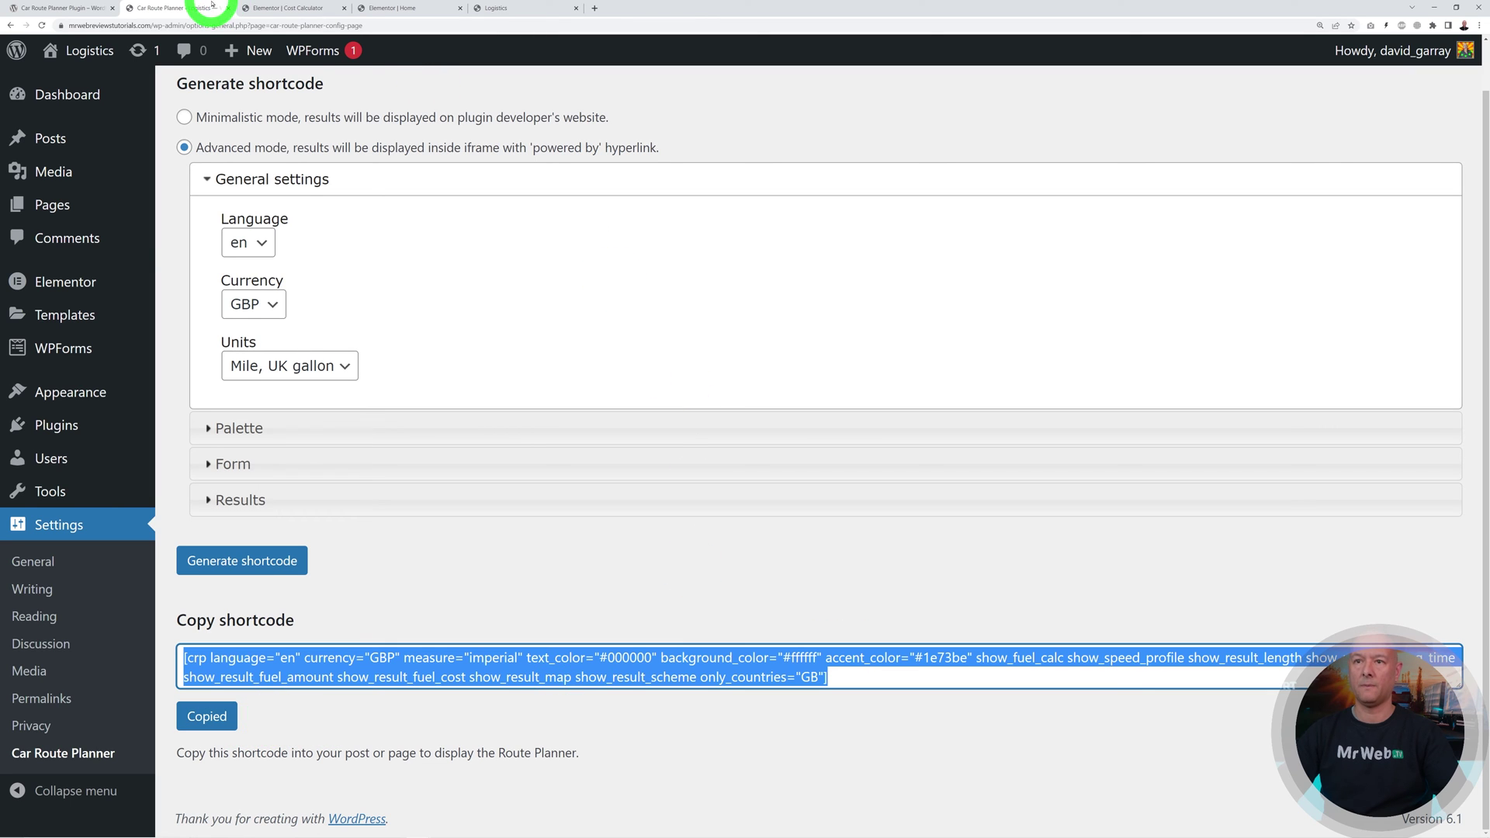
left_click(268, 9)
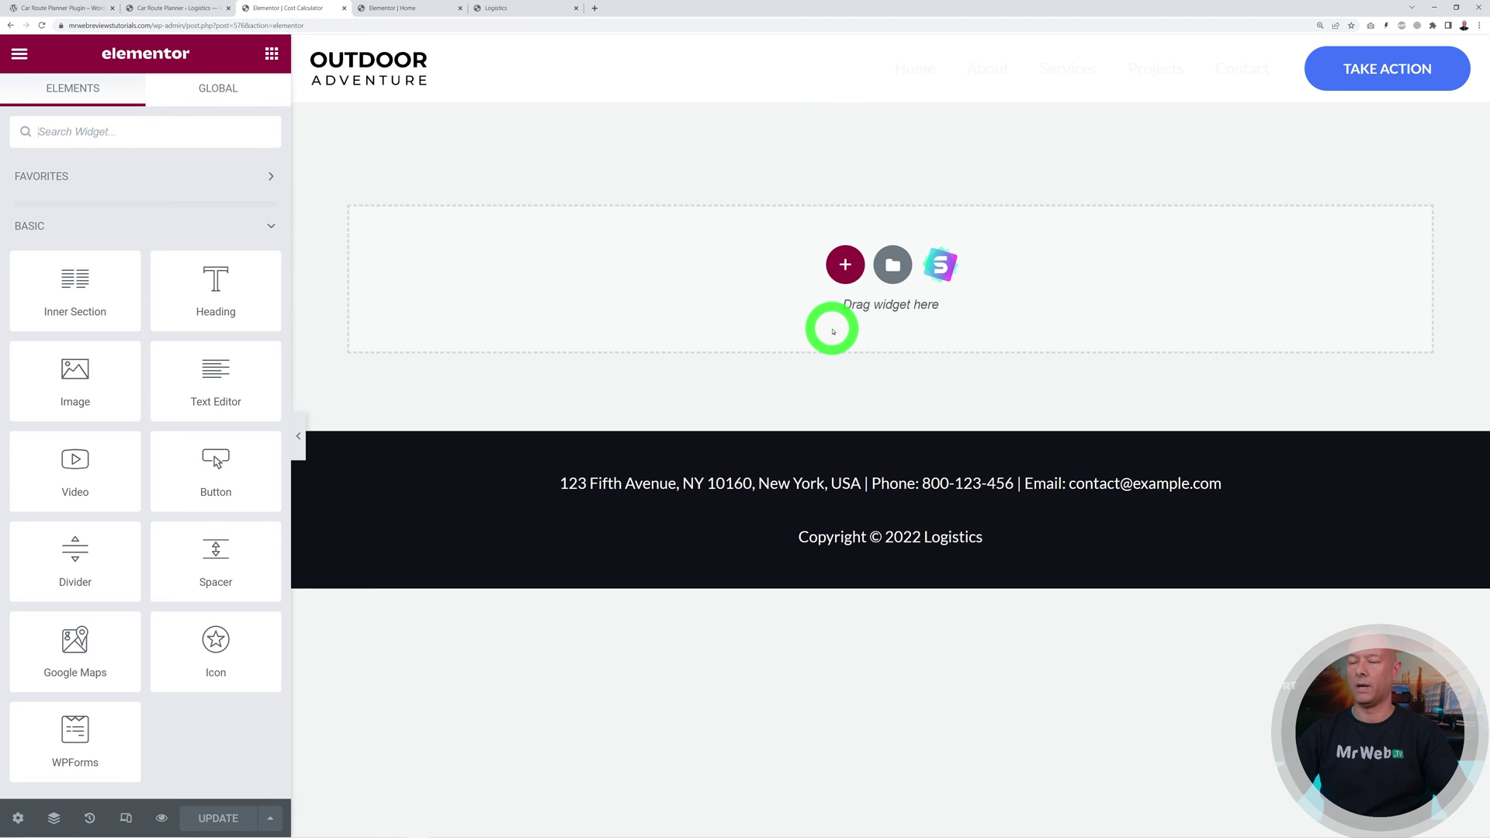
Step: Add a one-column section and drag a Shortcode widget into it
left_click(846, 265)
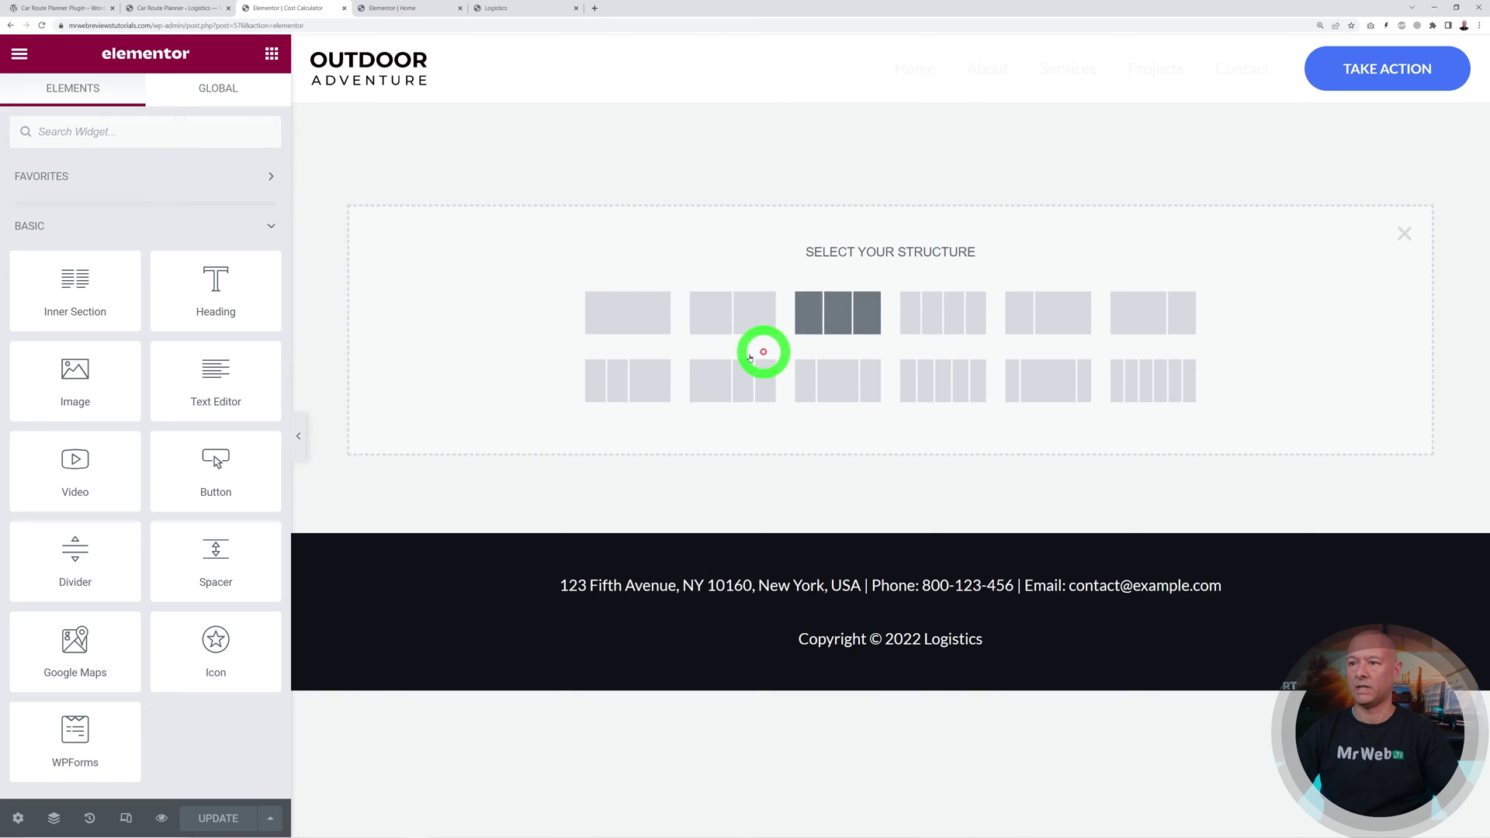
left_click(654, 311)
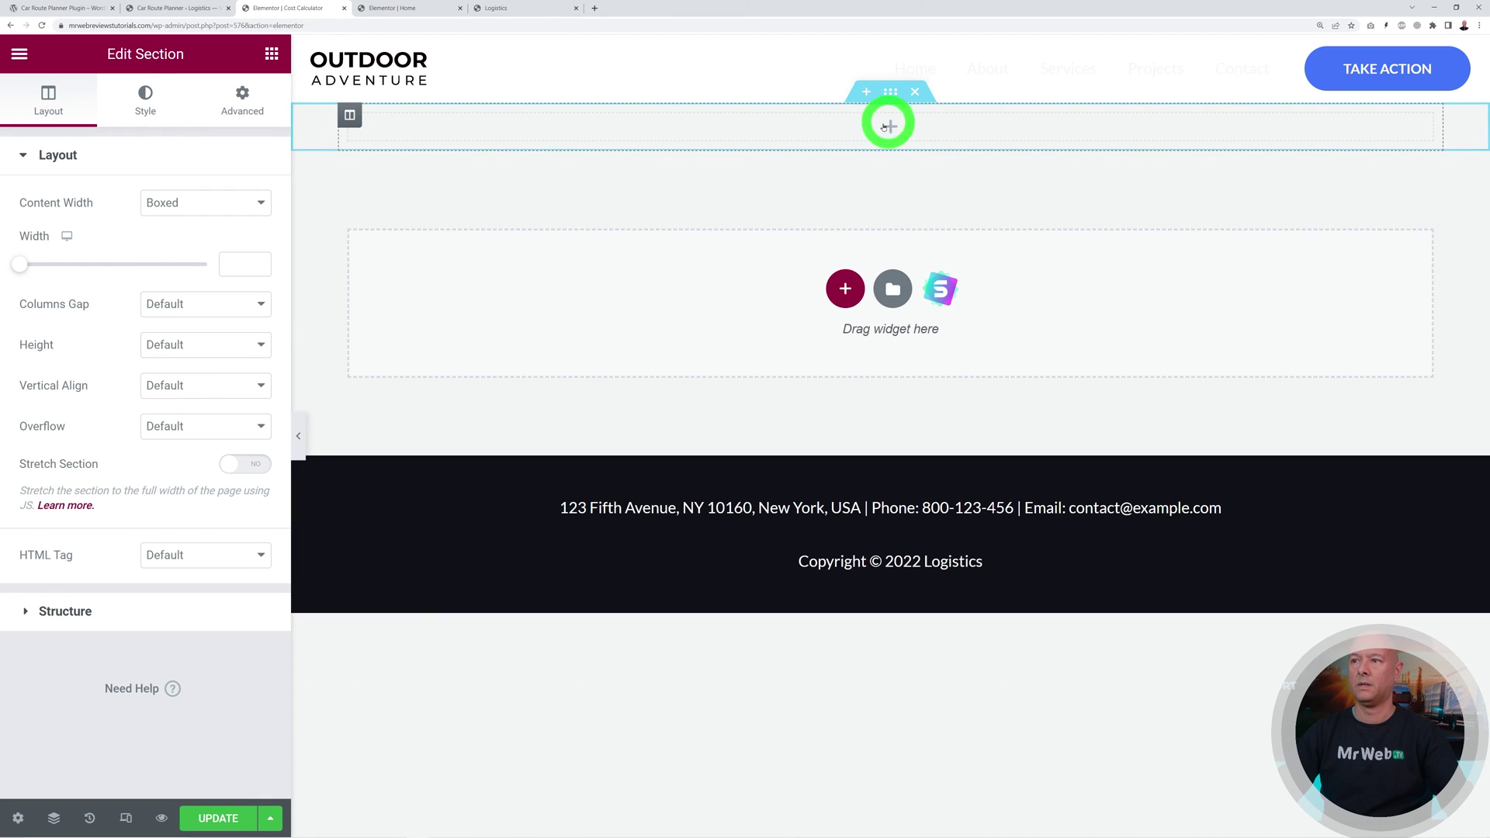
left_click(271, 54)
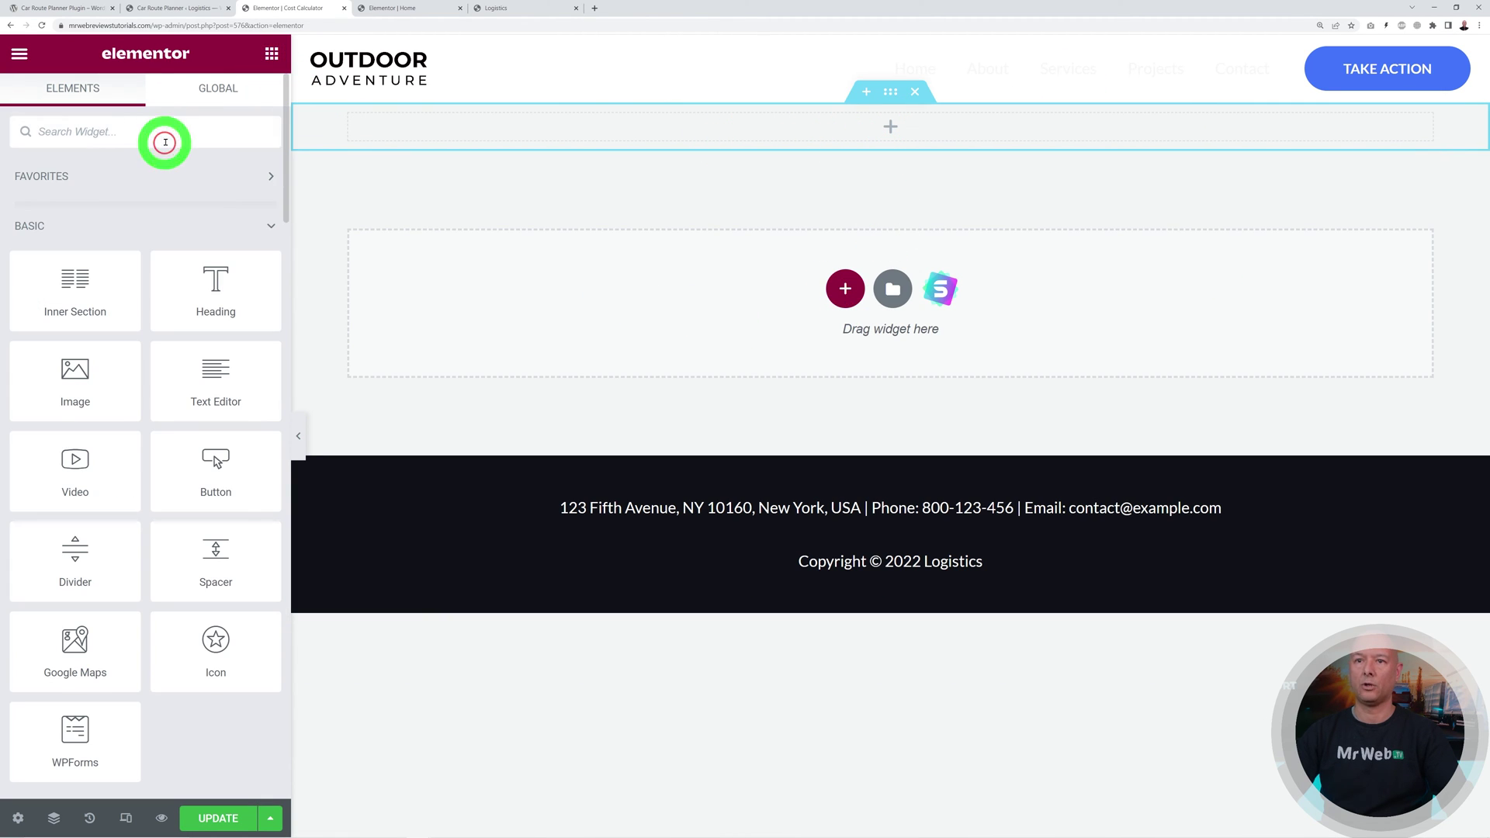
type("short")
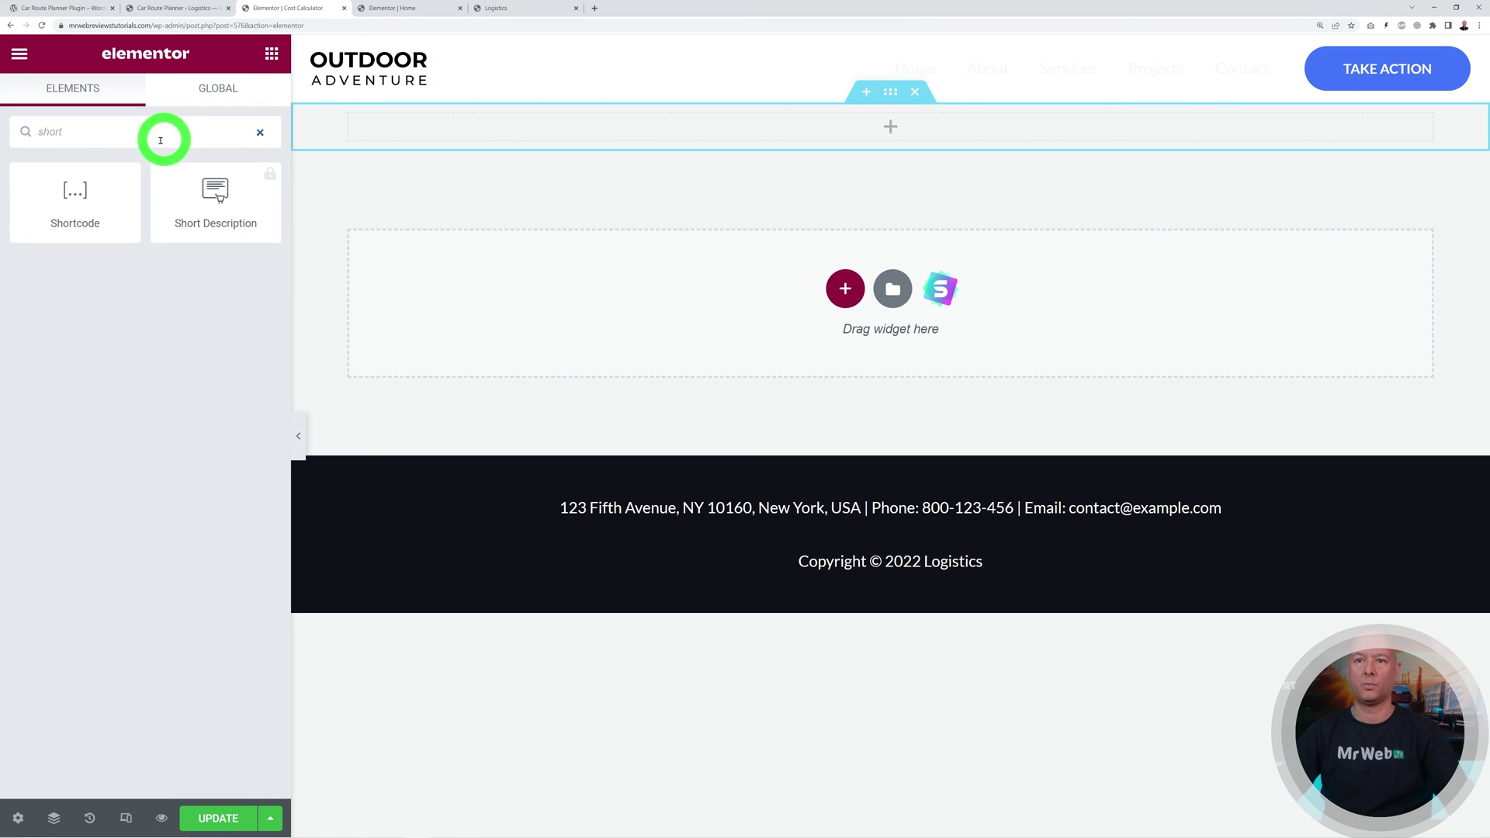
left_click_drag(70, 203, 641, 134)
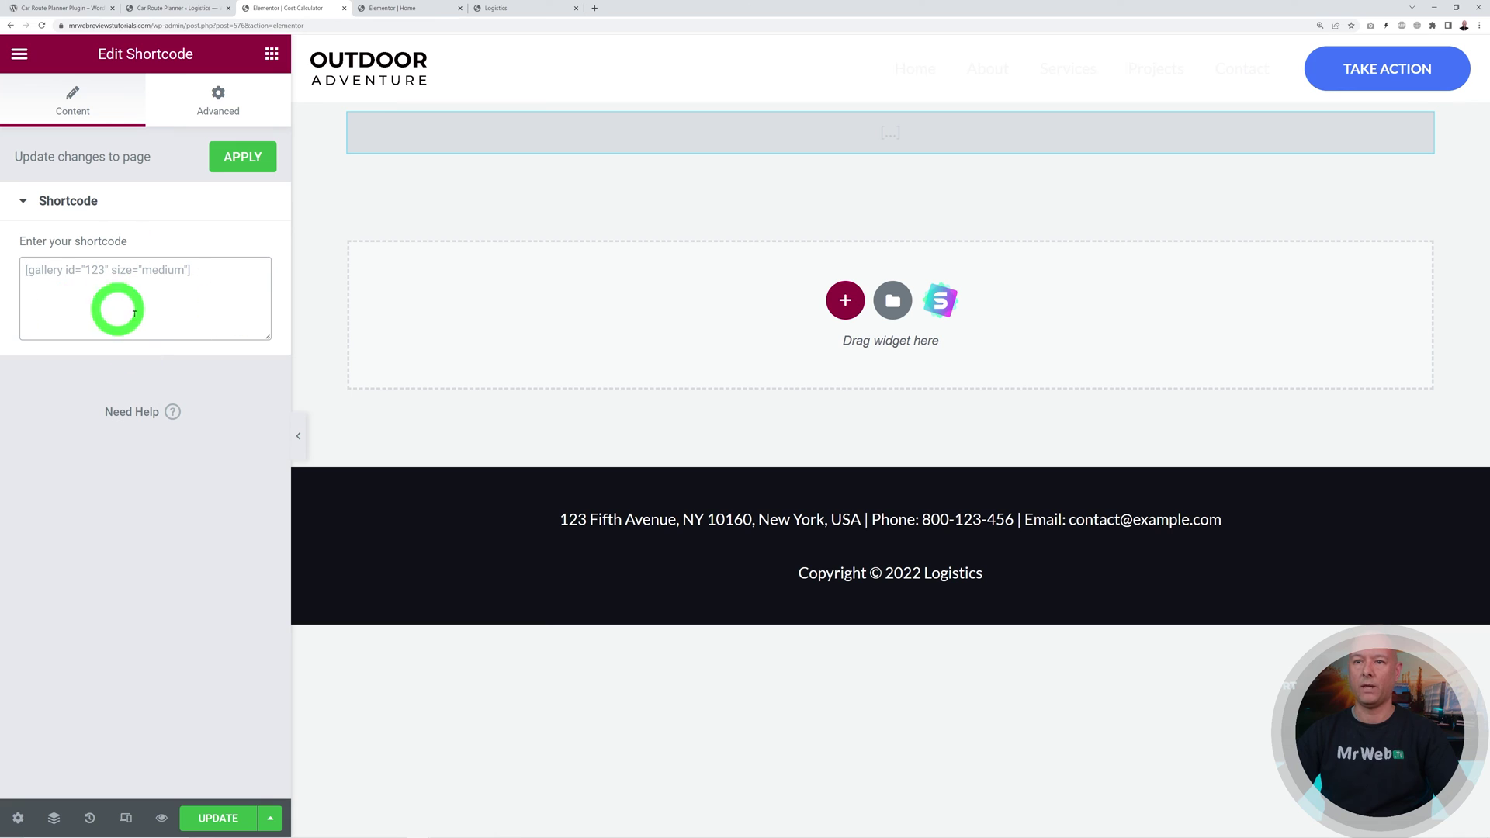
Step: Paste the Car Route Planner shortcode into the widget and preview the changes
left_click(138, 318)
key("ctrl+v")
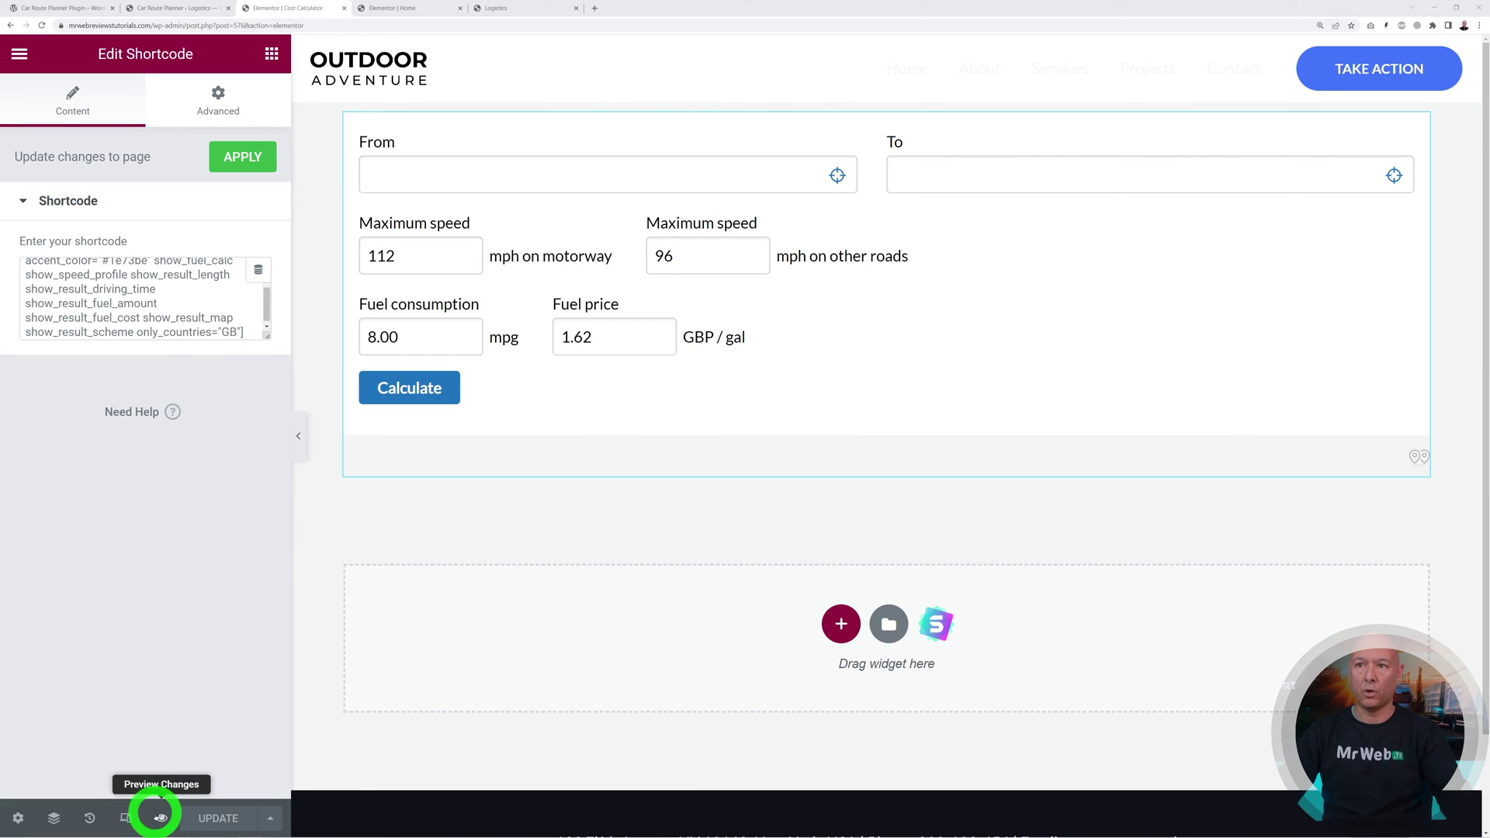
left_click(161, 819)
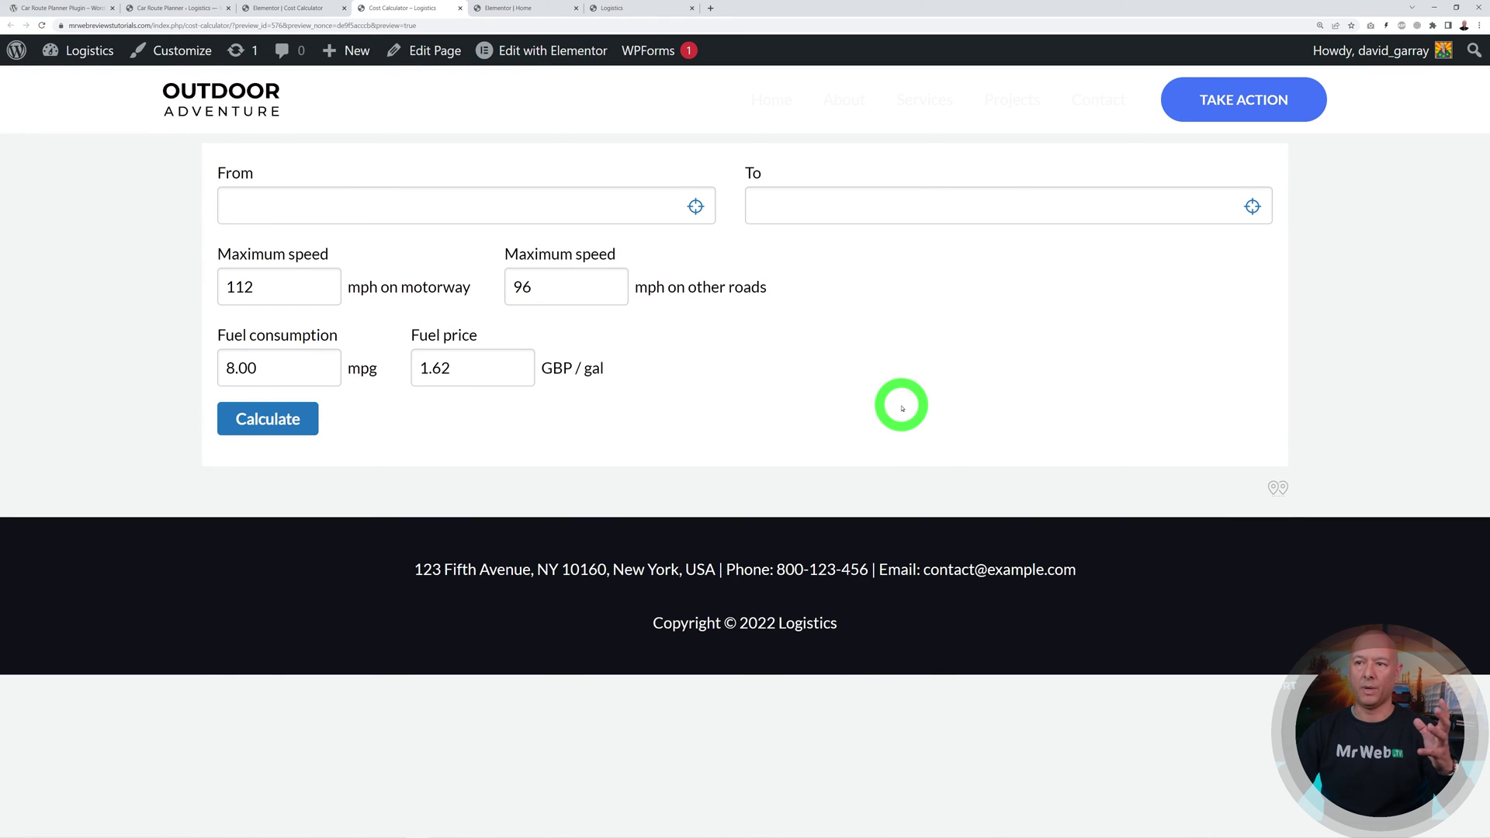
Step: Calculate a route from London (England) to Leeds (England) in the planner
left_click(389, 207)
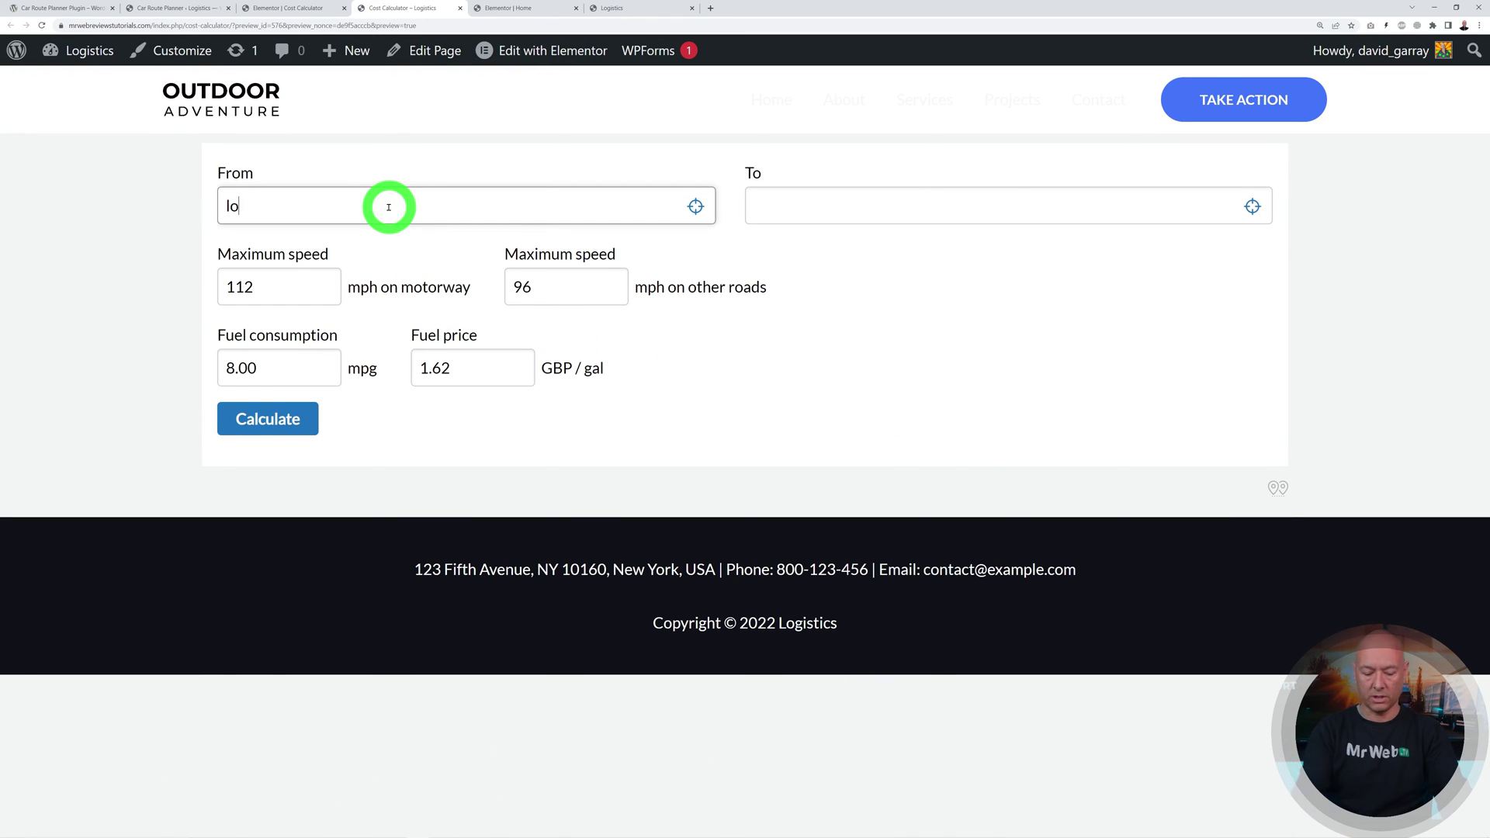
left_click(363, 245)
left_click(846, 211)
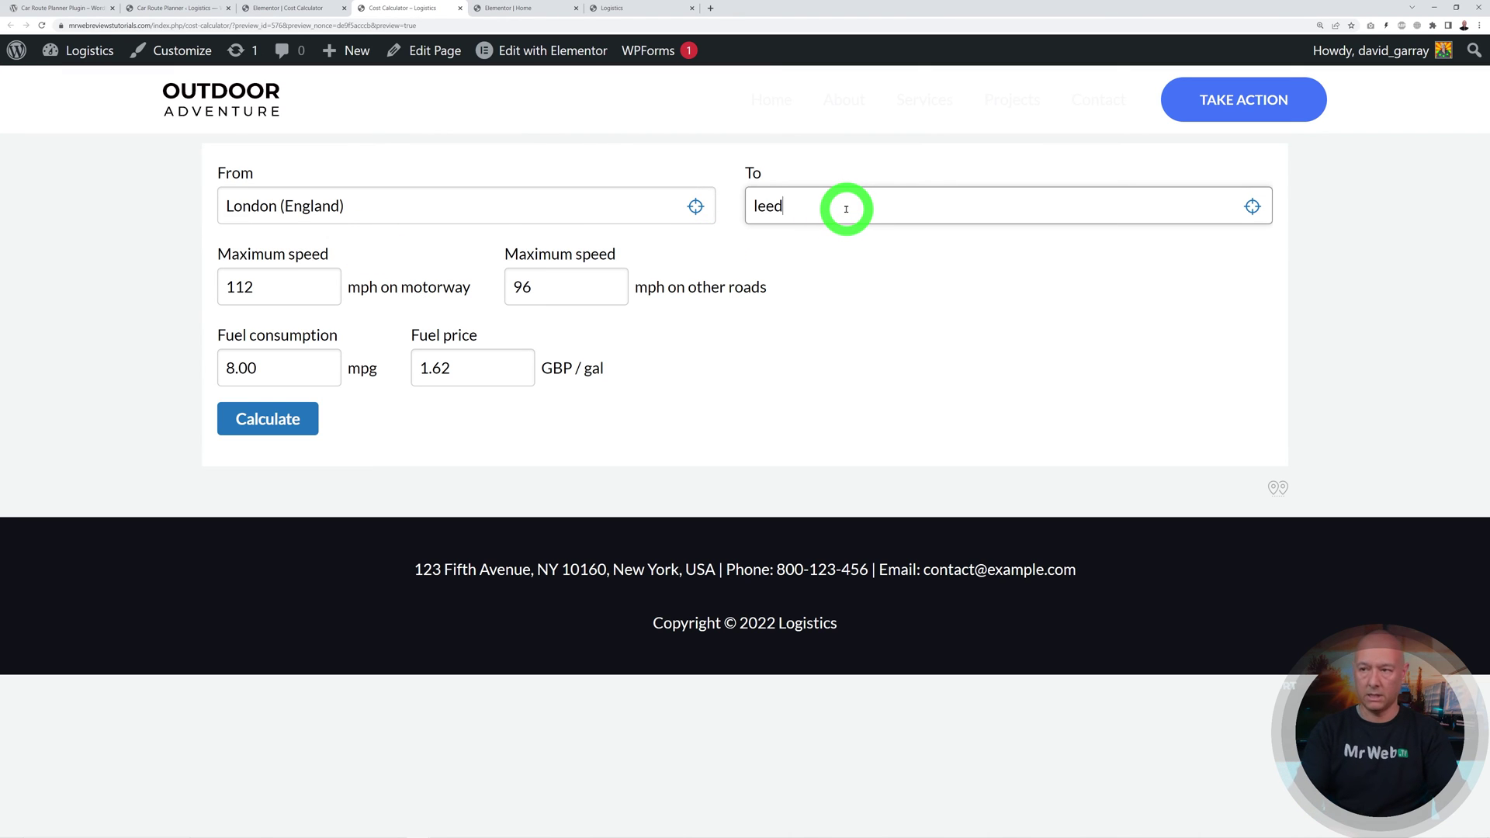
type("leeds")
left_click(835, 243)
left_click(275, 427)
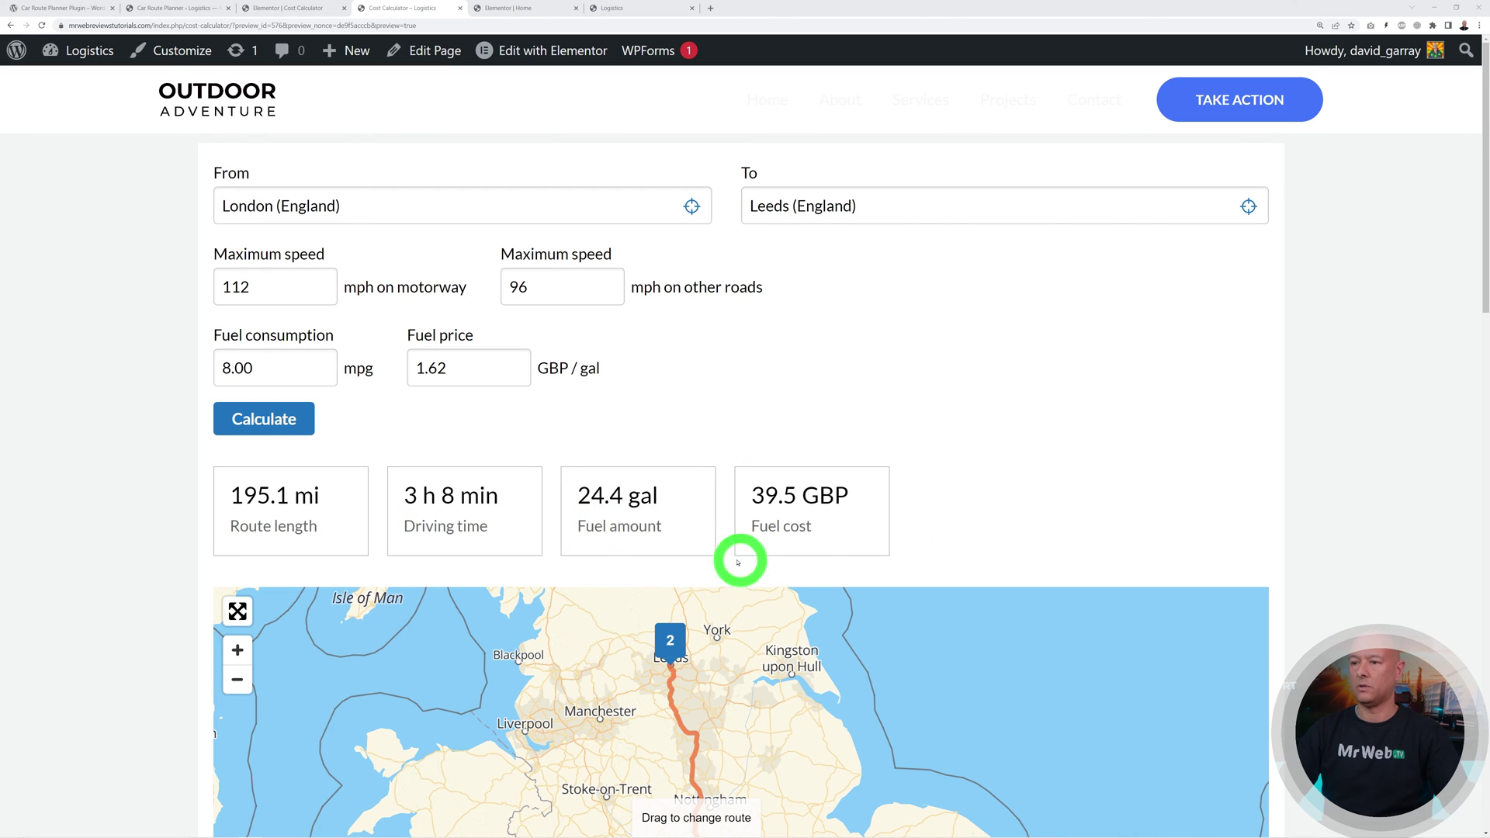
Step: Scroll through the 195.1 mi, 3 h 8 min, 39.5 GBP results, map and stop table
scroll(1391, 491, "down", 3)
scroll(1391, 492, "down", 2)
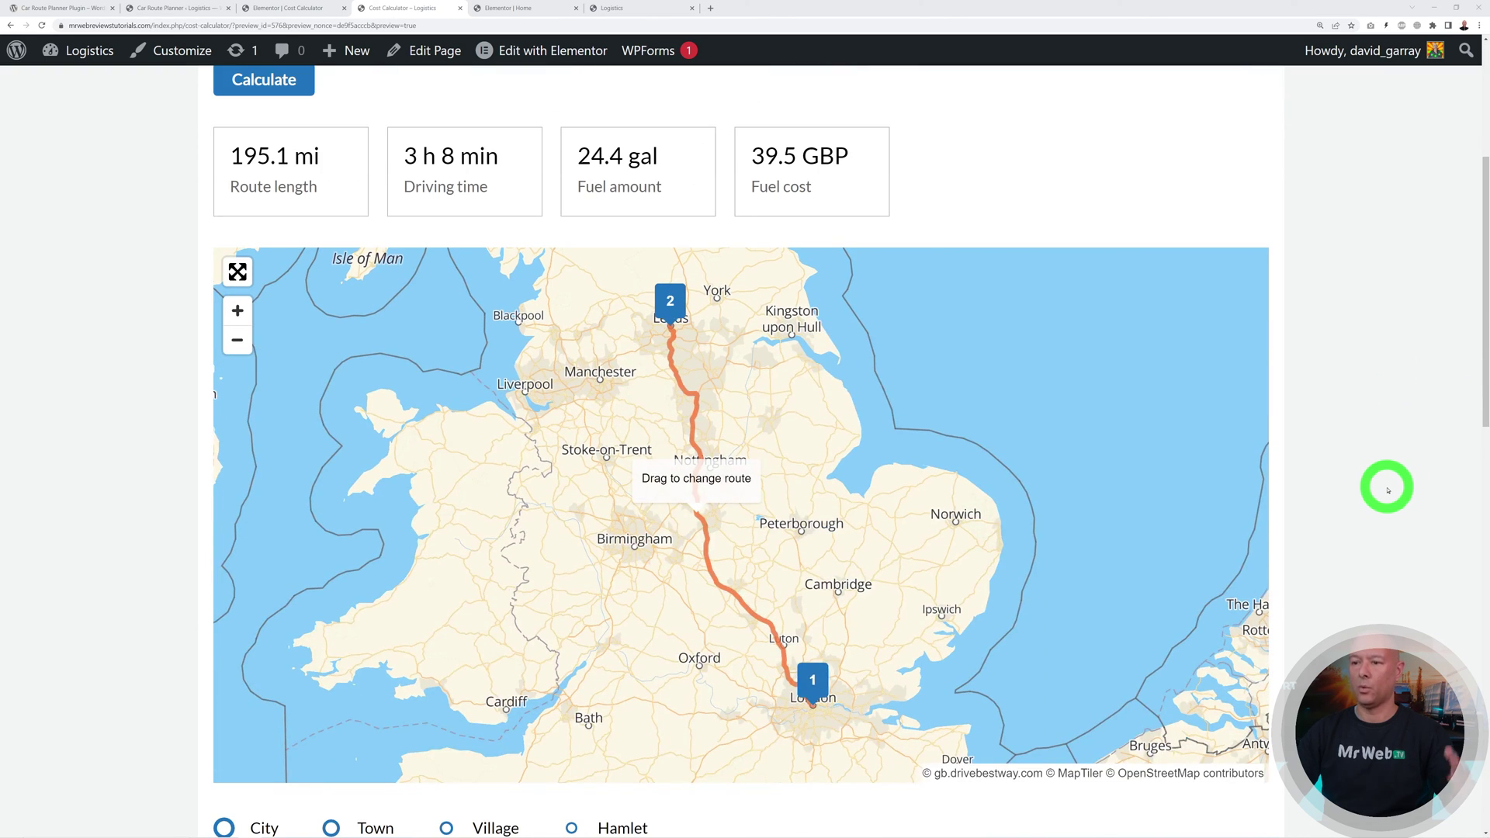
scroll(1389, 490, "down", 15)
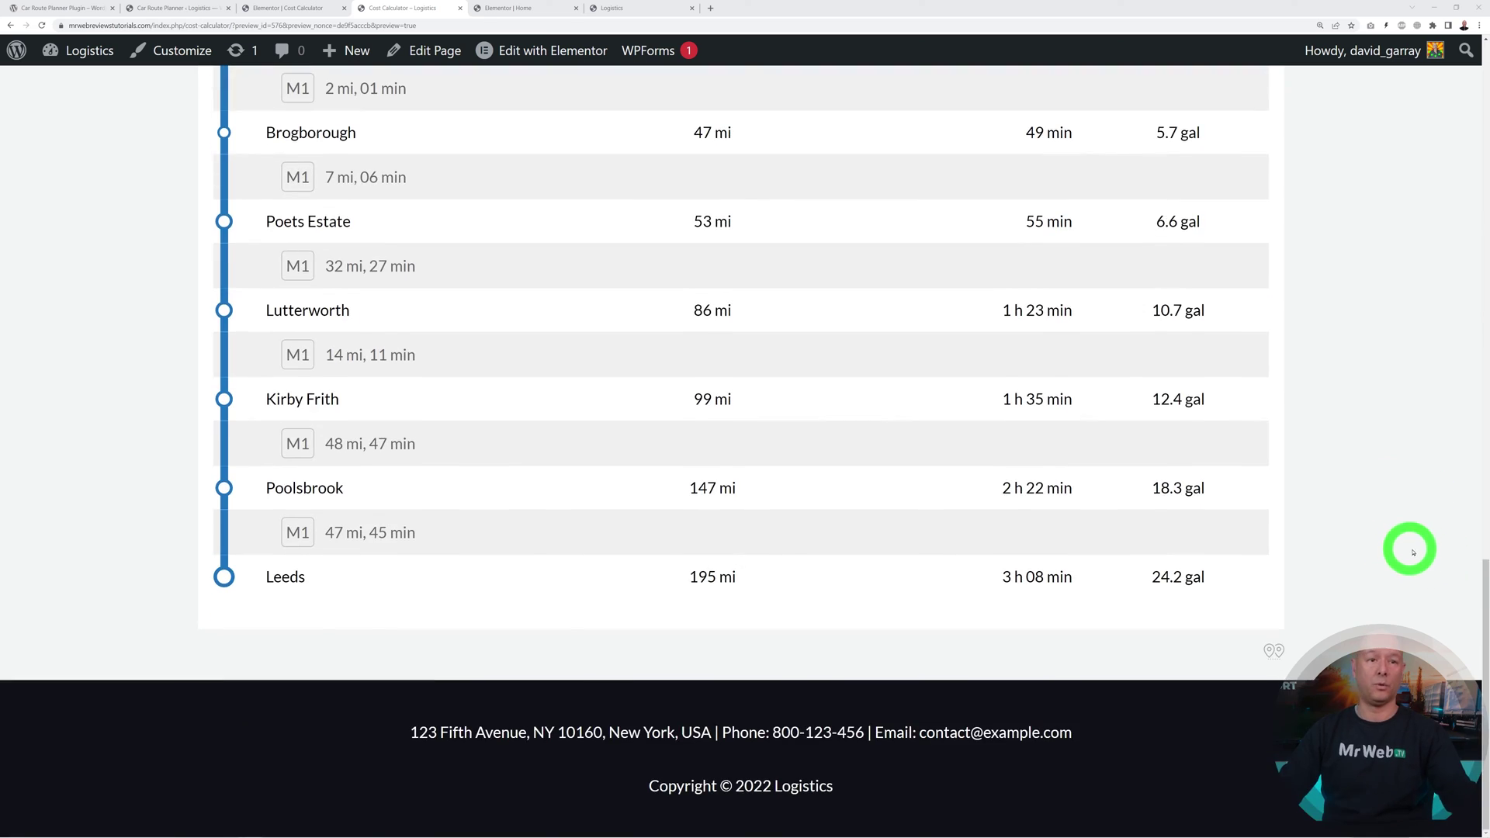
scroll(1427, 548, "up", 2)
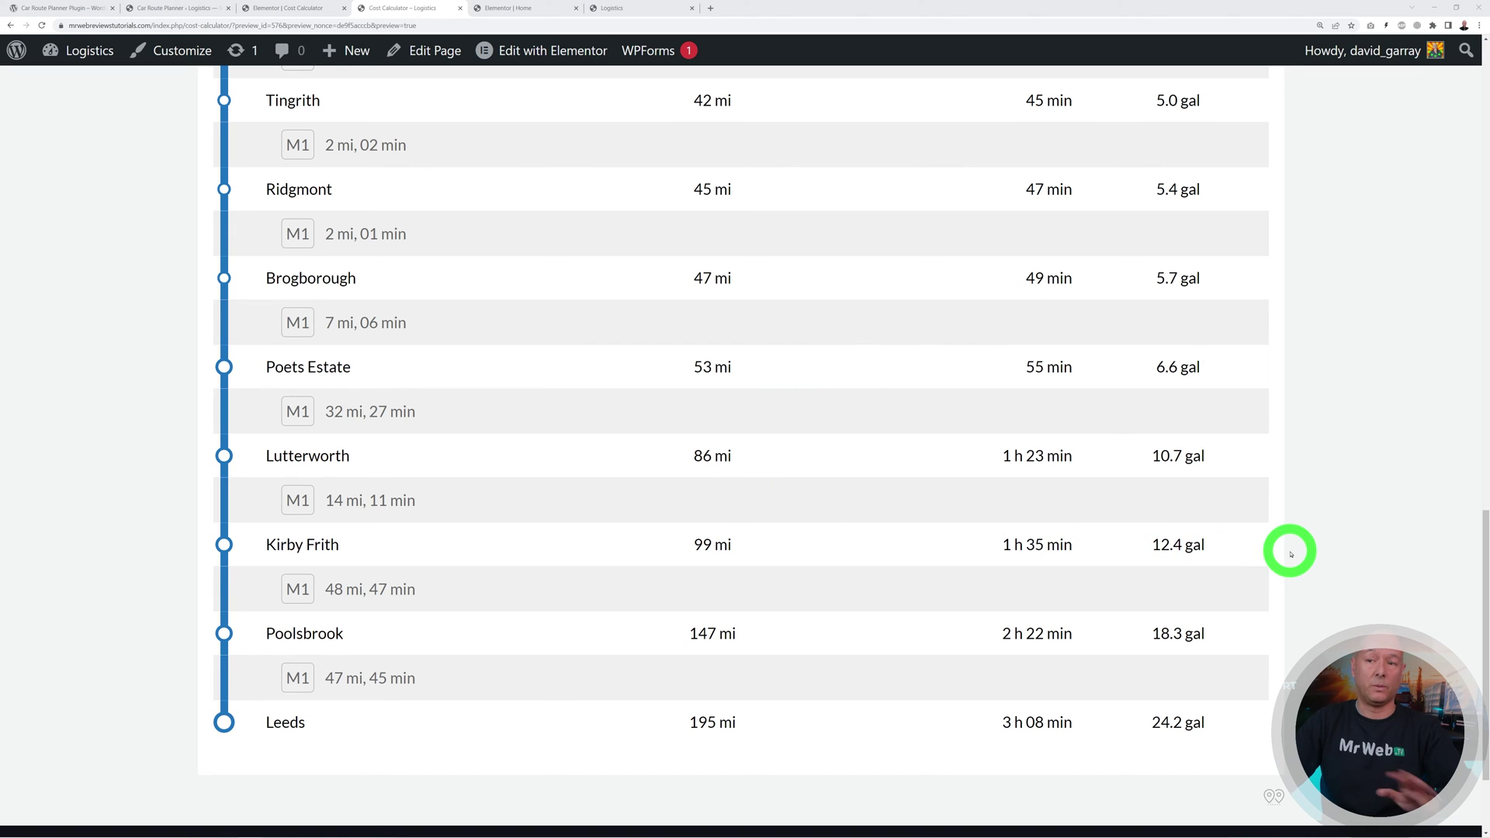
scroll(1329, 556, "up", 8)
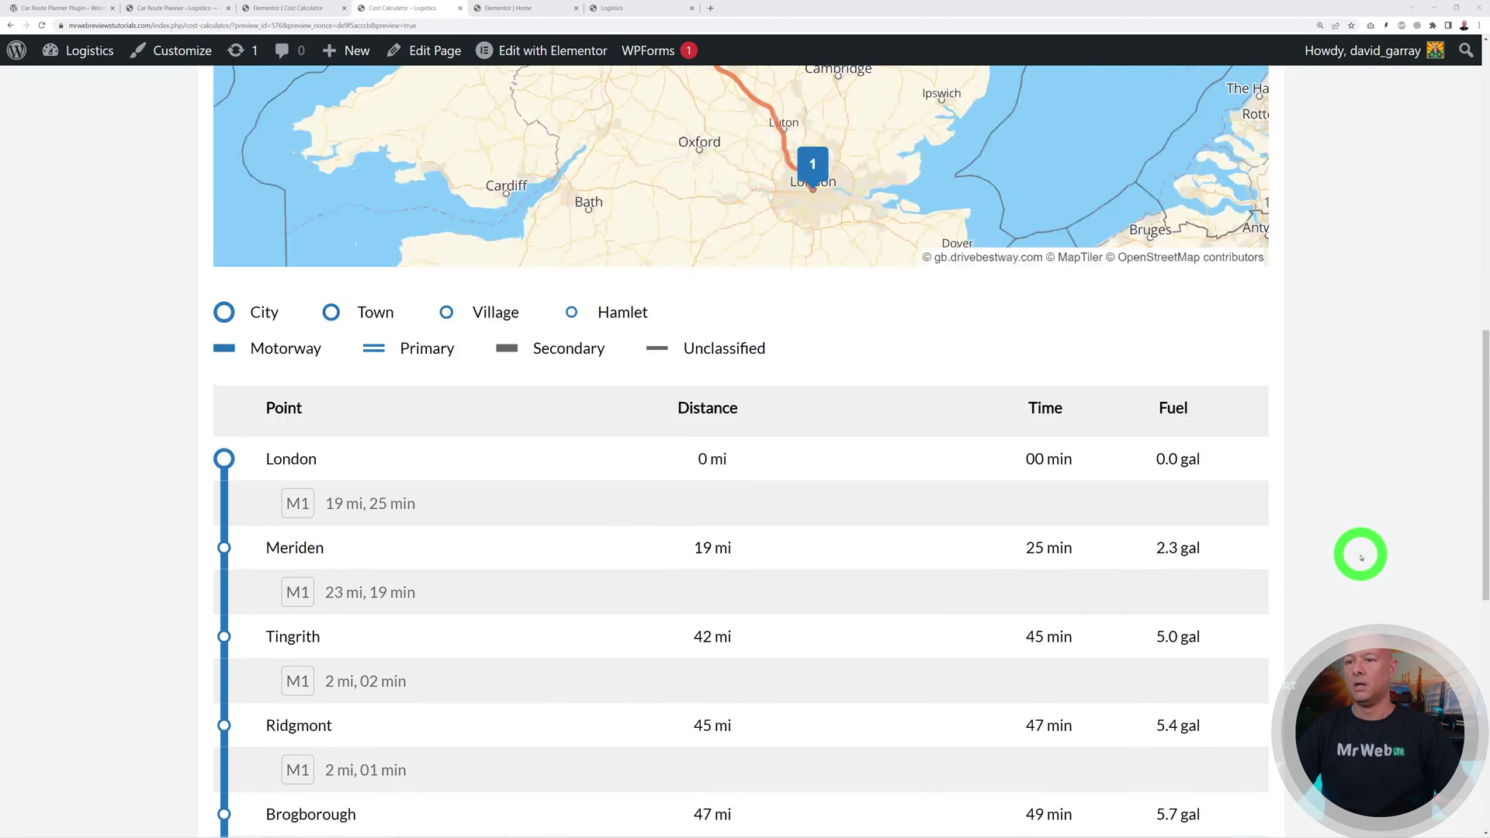
scroll(1360, 552, "down", 5)
scroll(1331, 450, "up", 13)
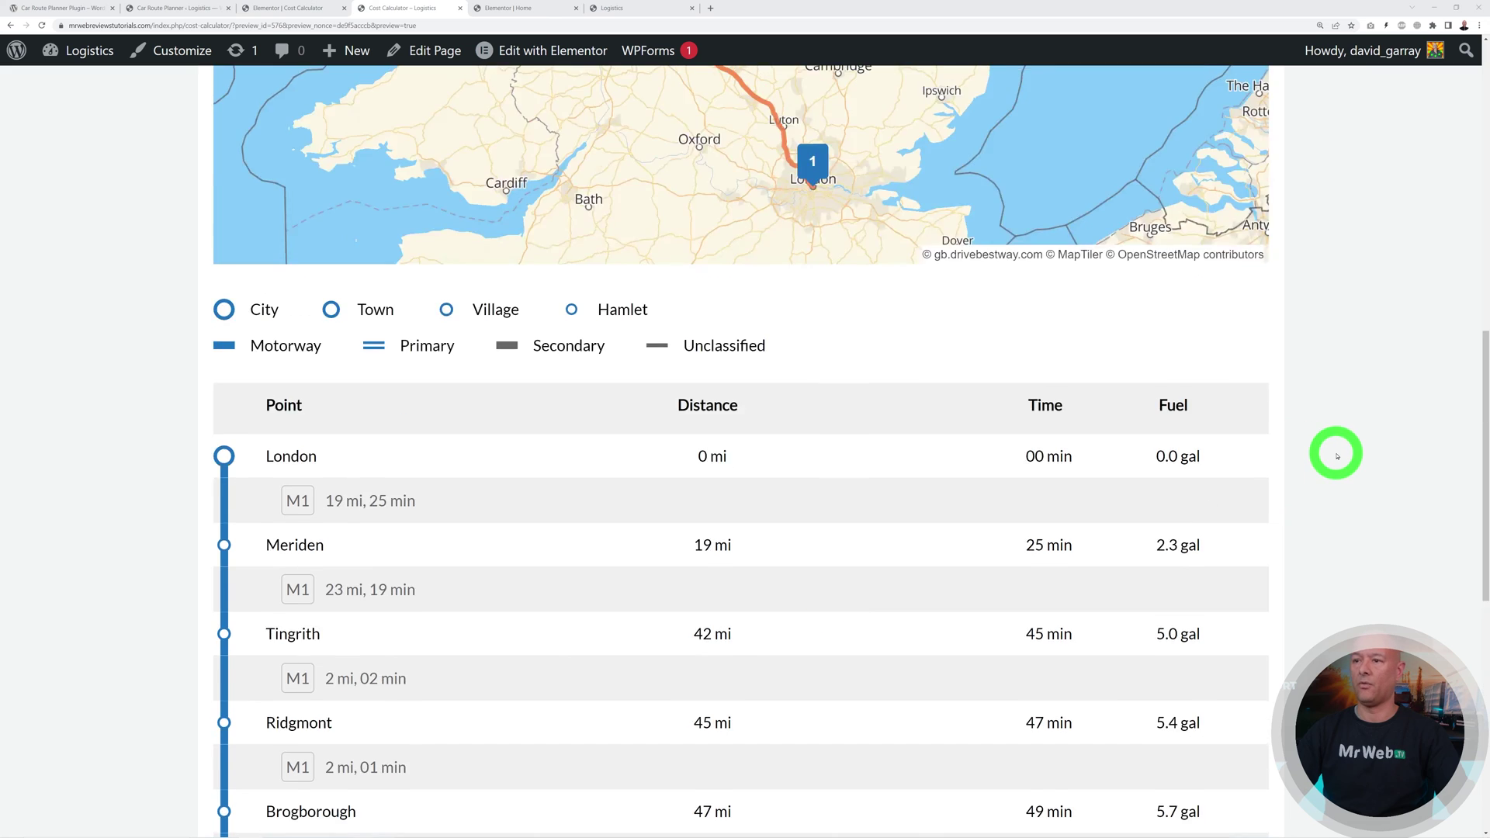
scroll(1339, 456, "up", 3)
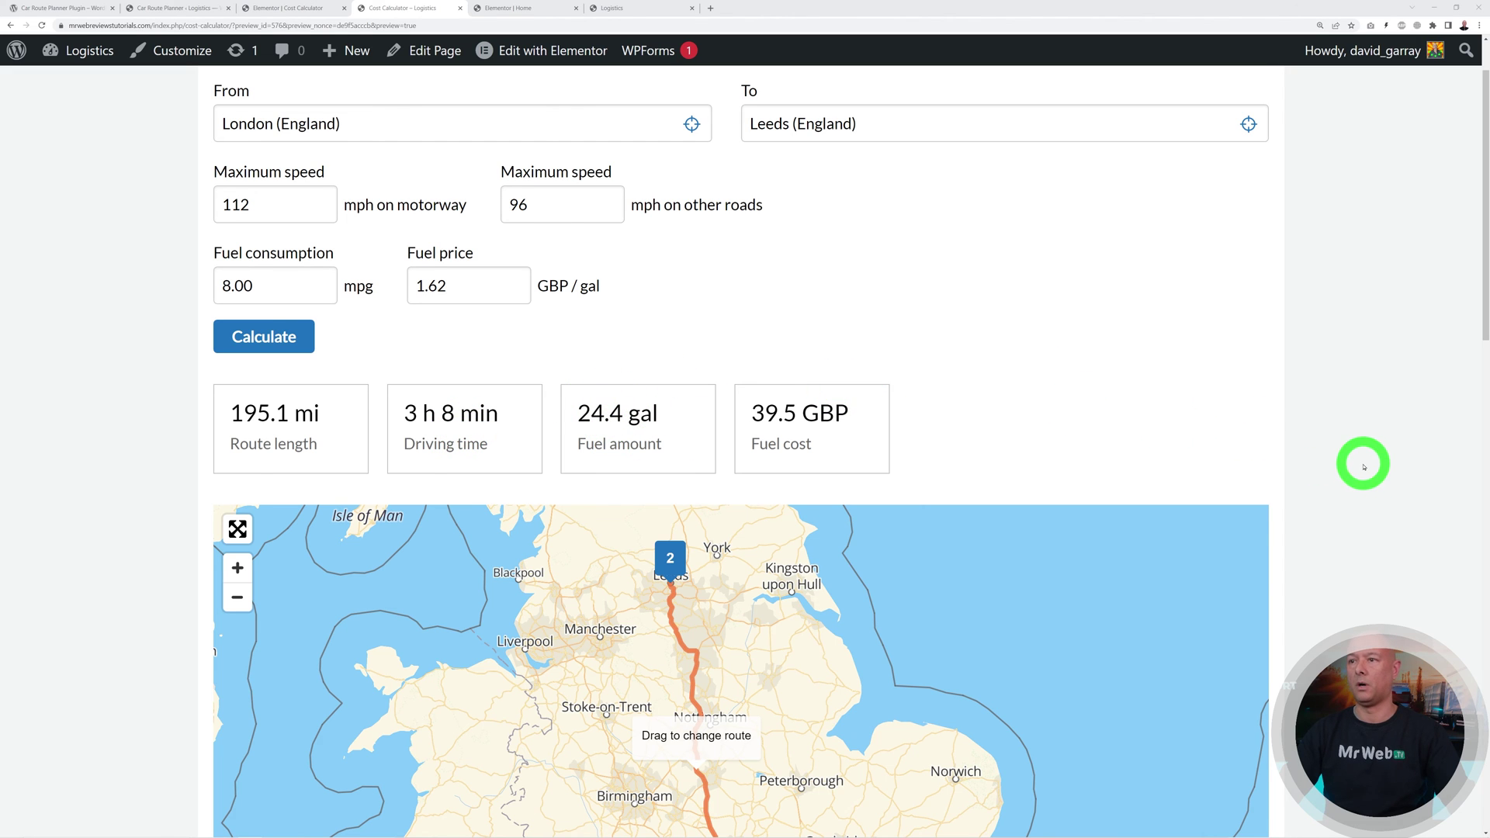
scroll(1360, 459, "up", 1)
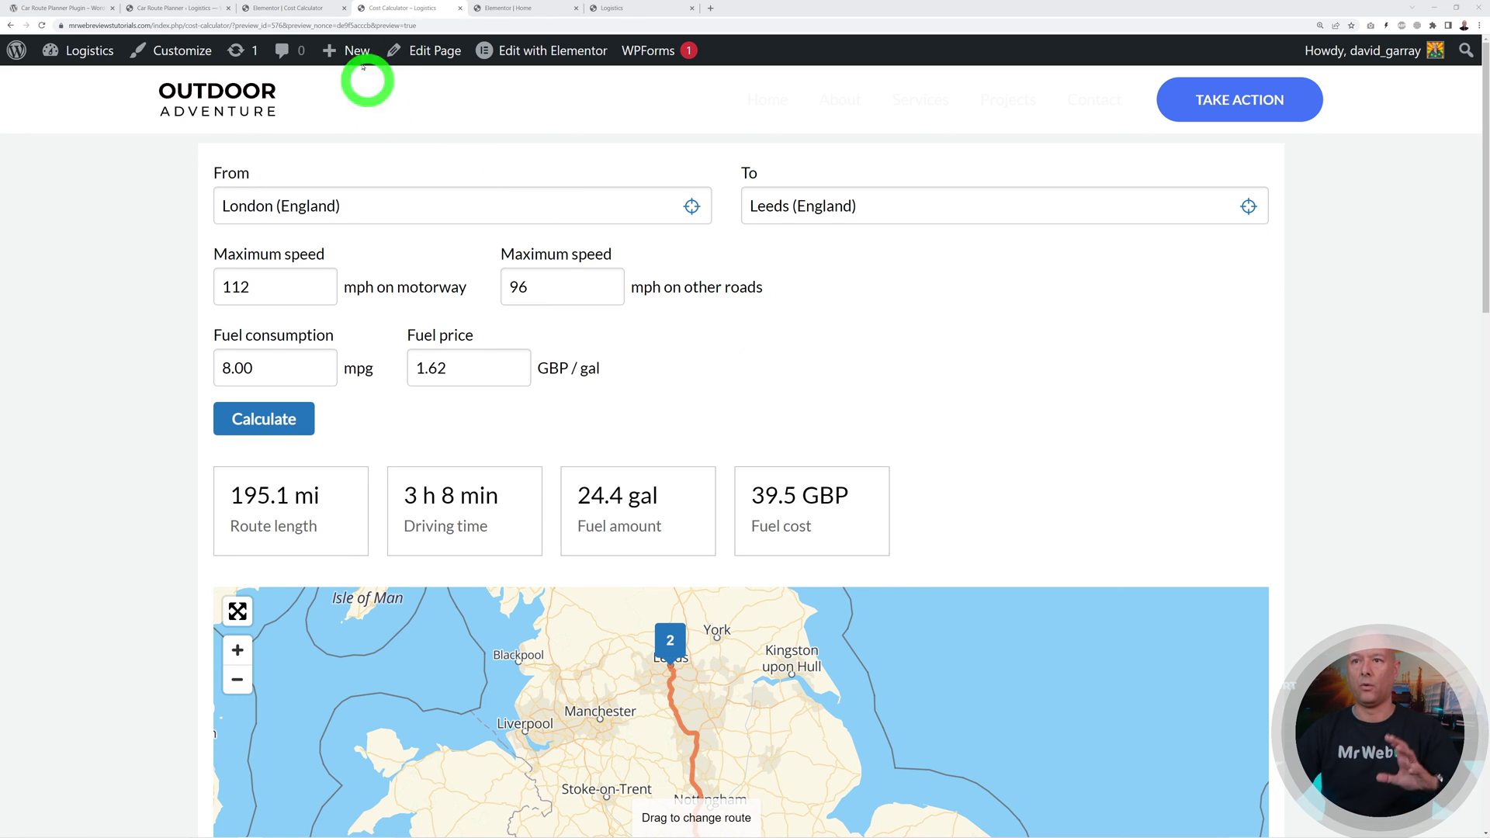
Step: In the Form settings, turn off the Maximum speed fields and the fuel calculator
left_click(189, 9)
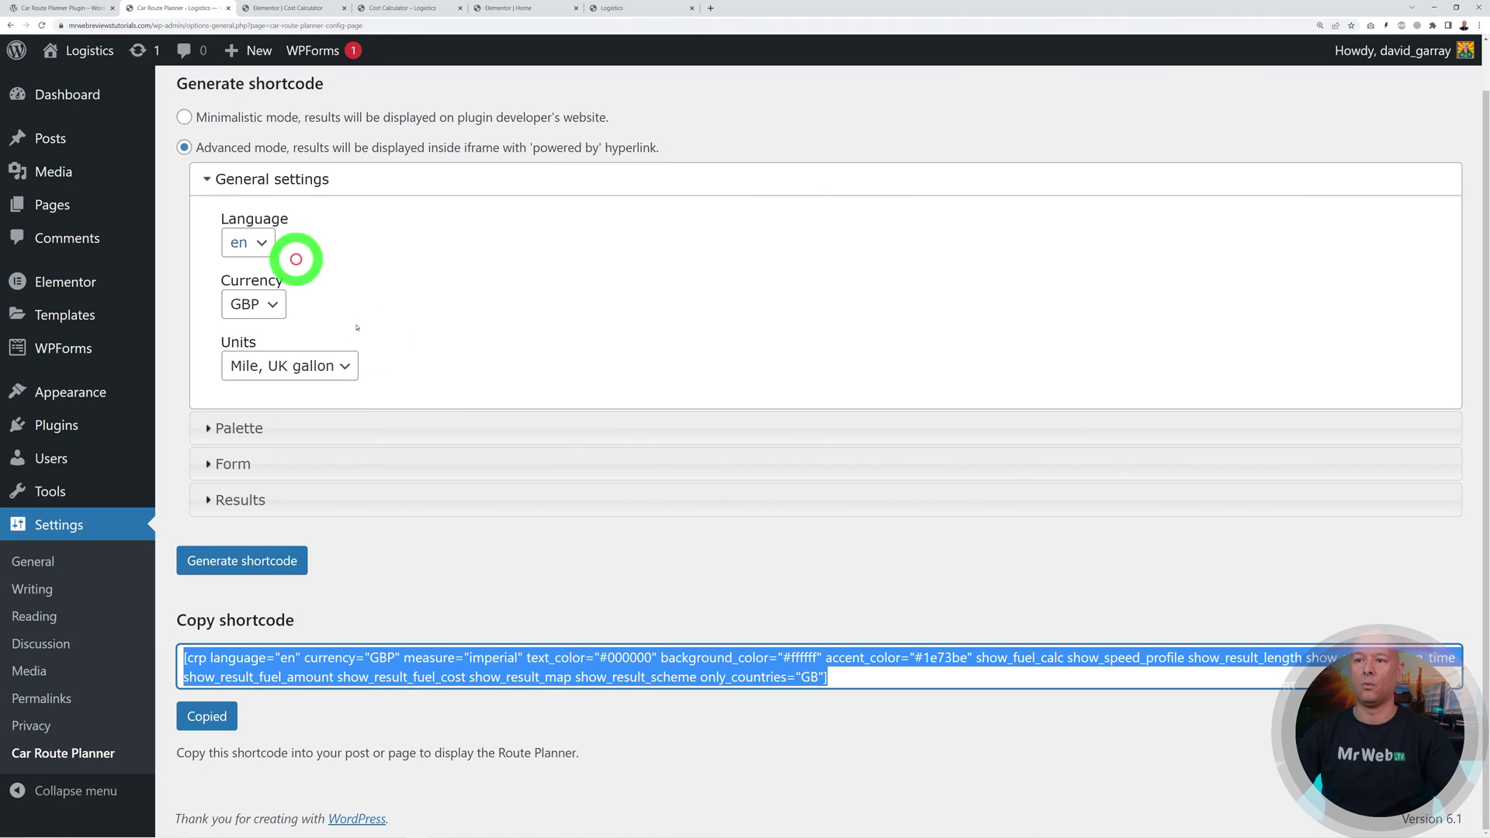
left_click(252, 468)
scroll(863, 501, "down", 1)
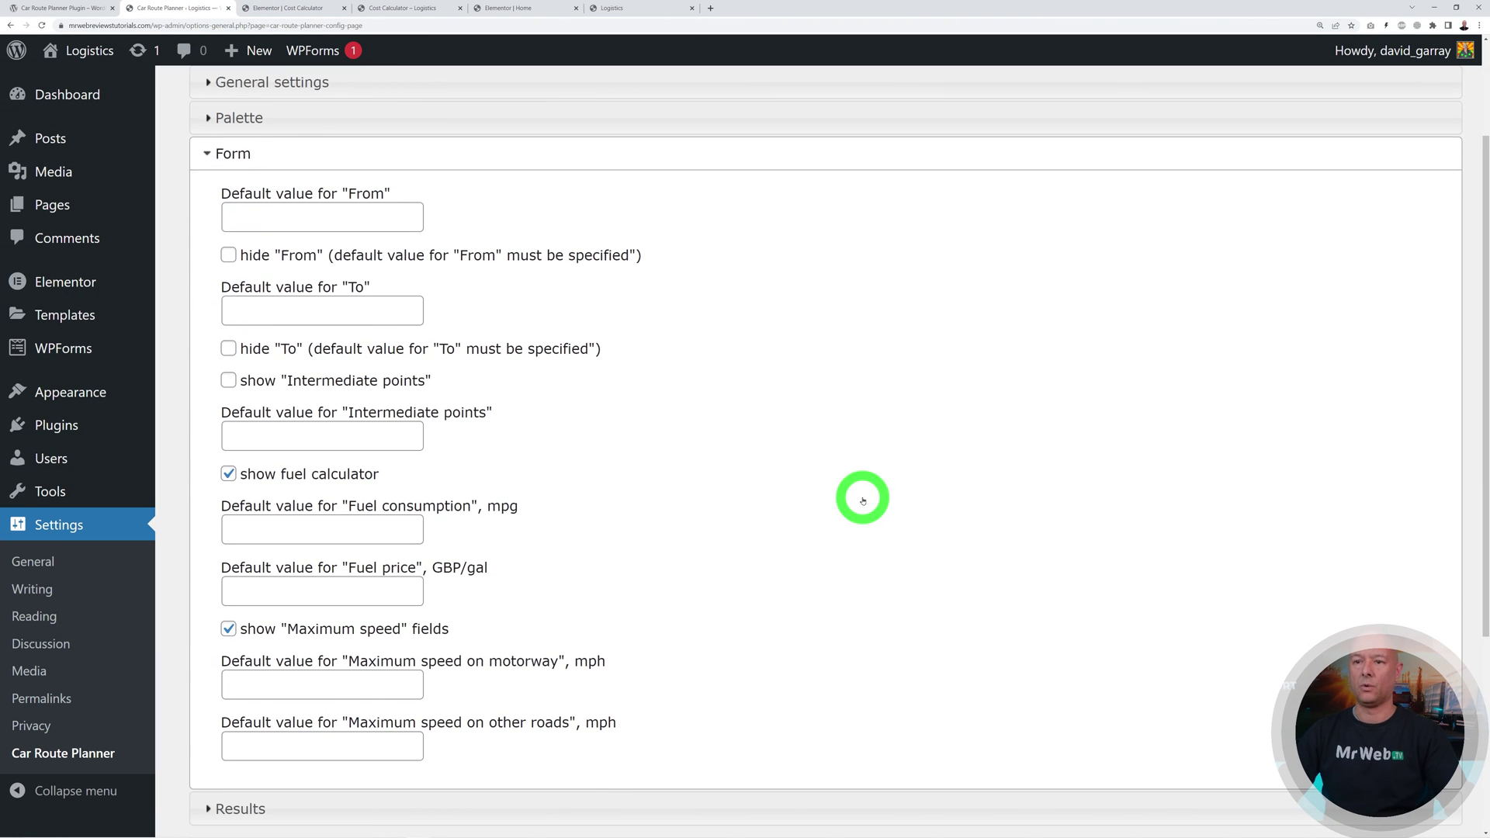
left_click(398, 9)
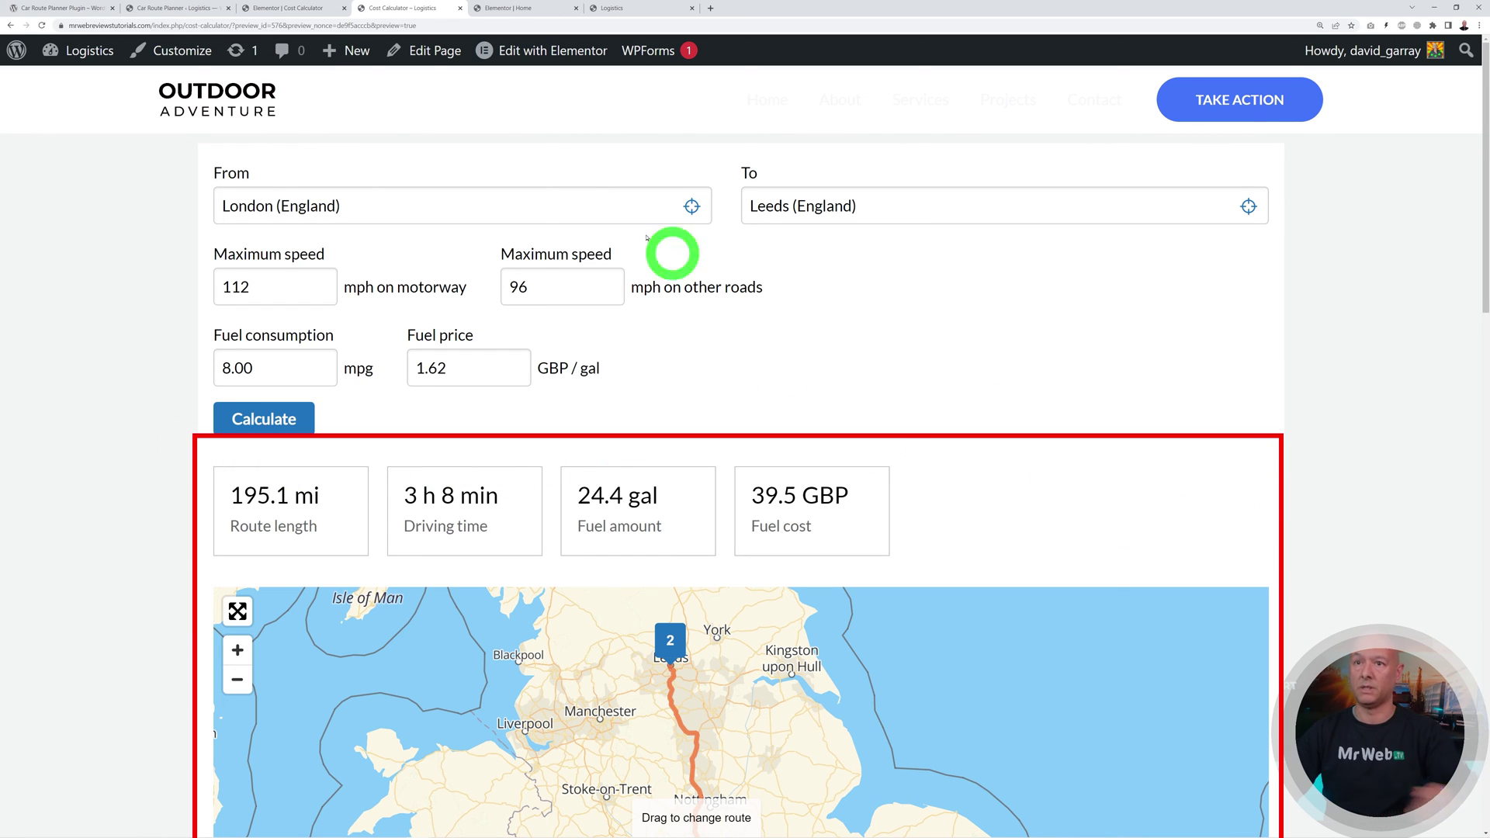
left_click(204, 9)
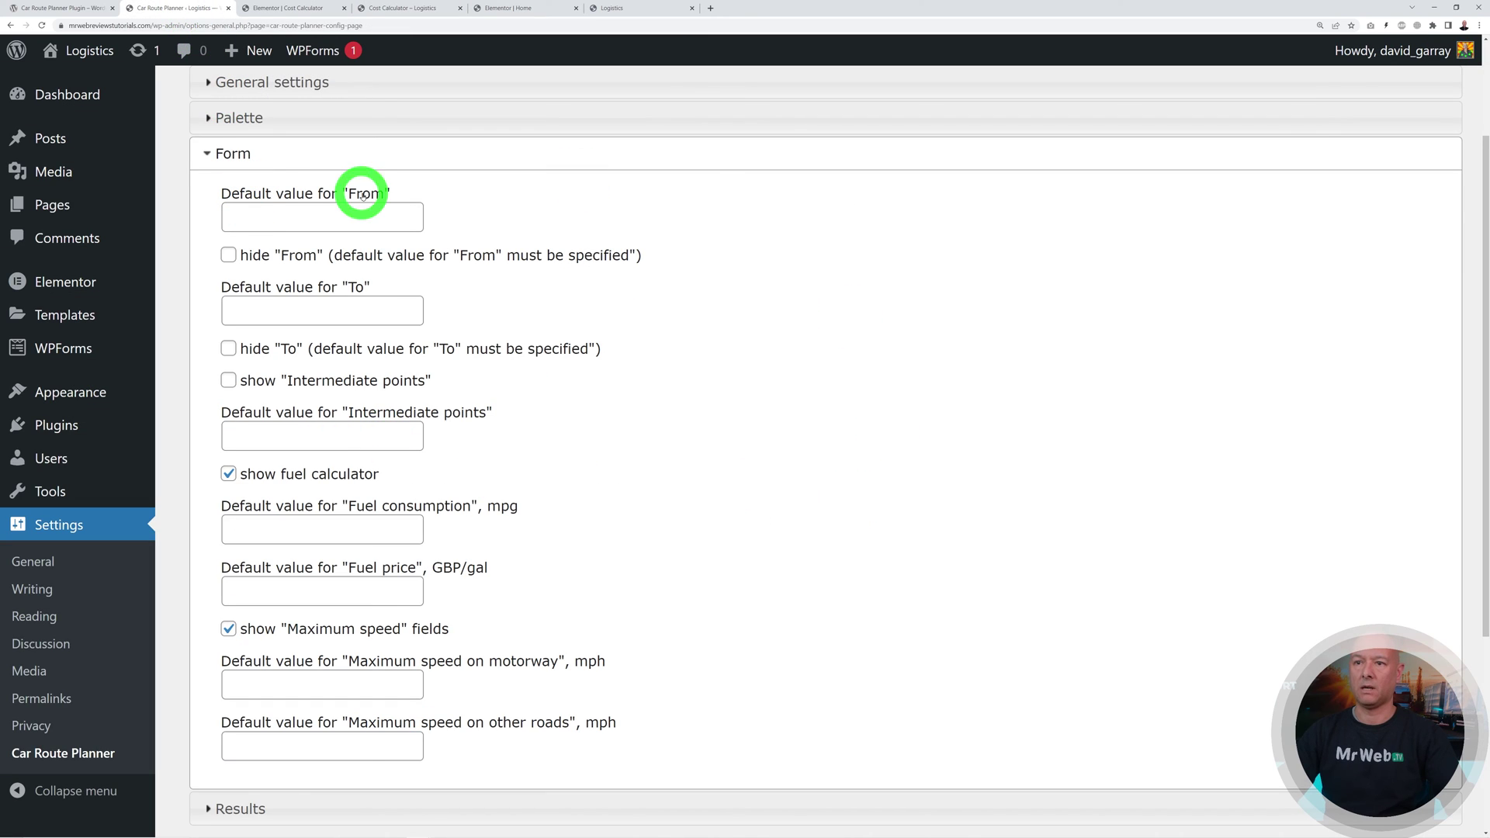
scroll(799, 443, "down", 1)
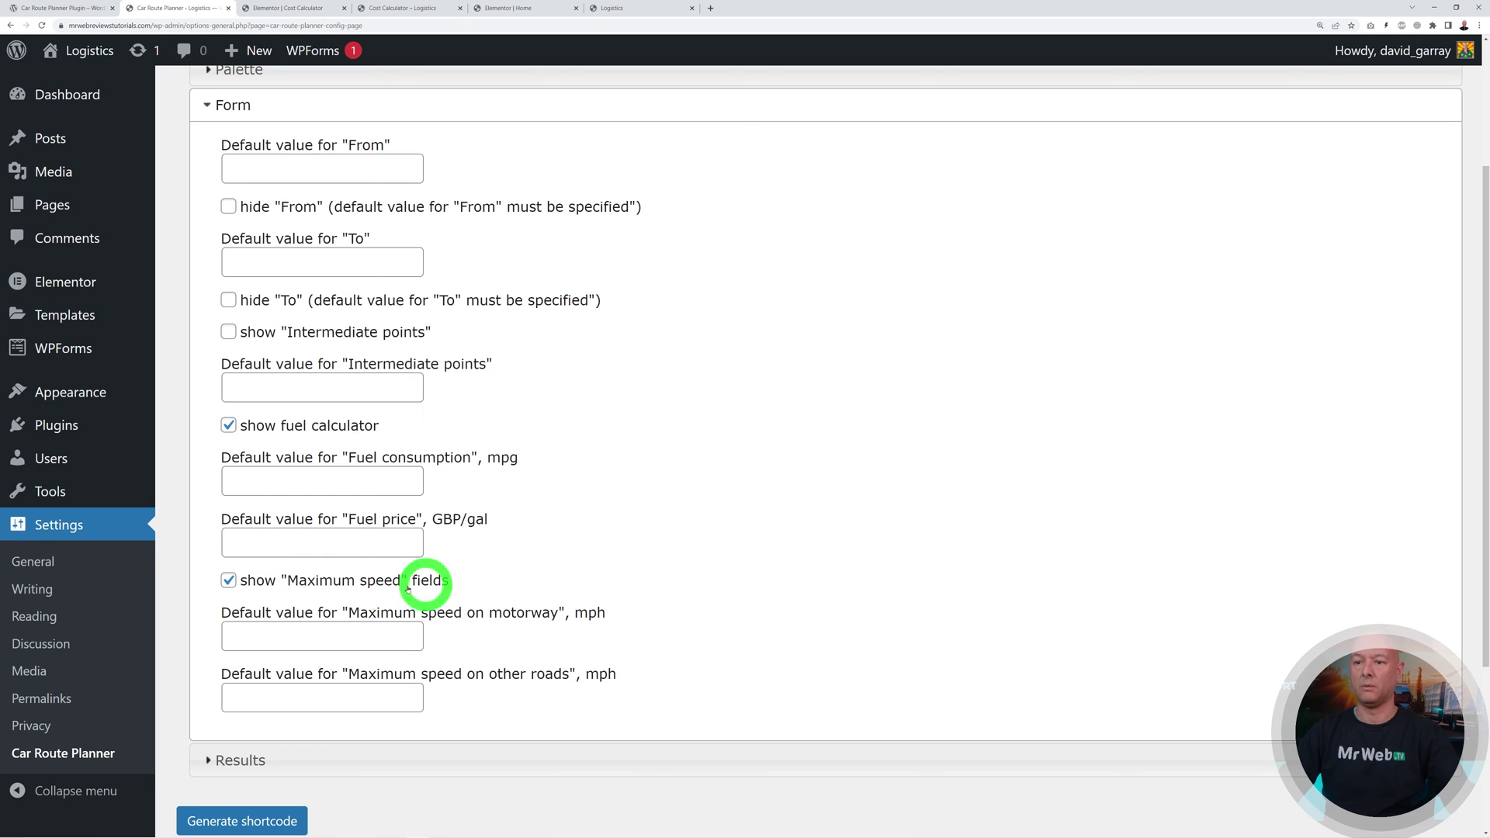
left_click(228, 581)
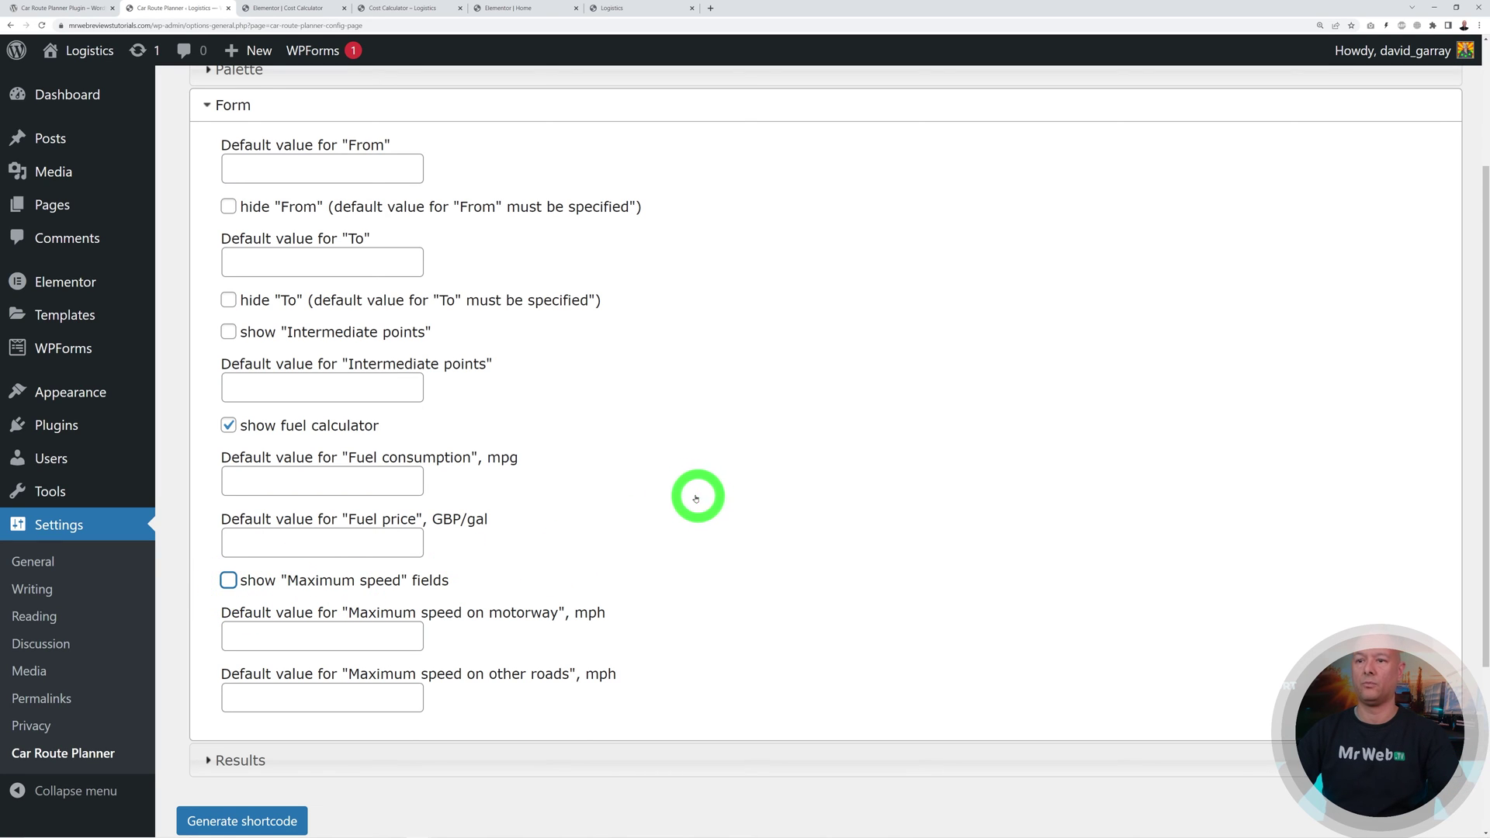
left_click(231, 428)
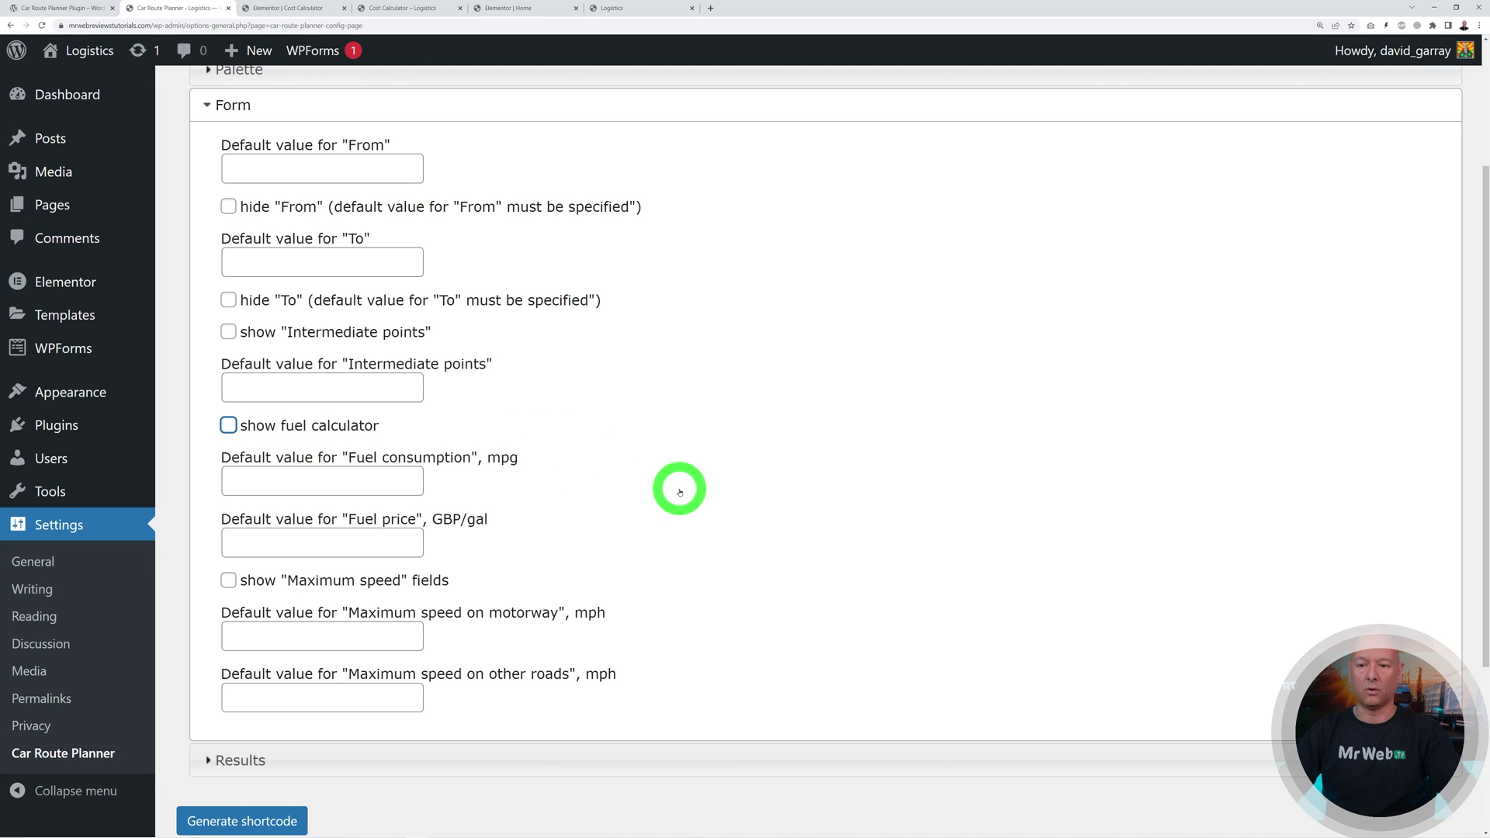
Step: Turn off the Fuel amount and route scheme results and regenerate the shortcode
left_click(393, 7)
scroll(1281, 396, "down", 2)
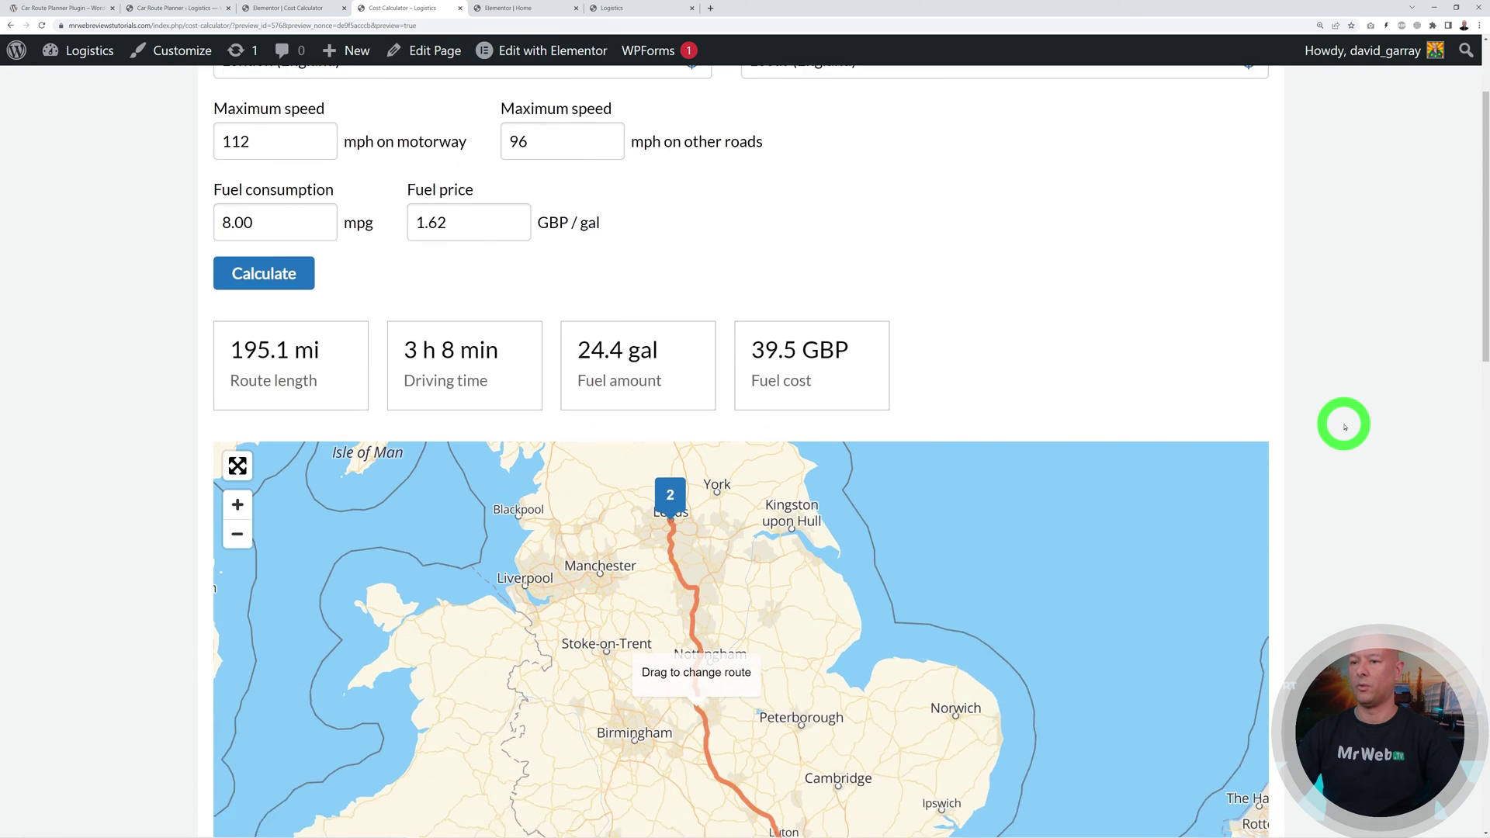
scroll(1345, 427, "down", 1)
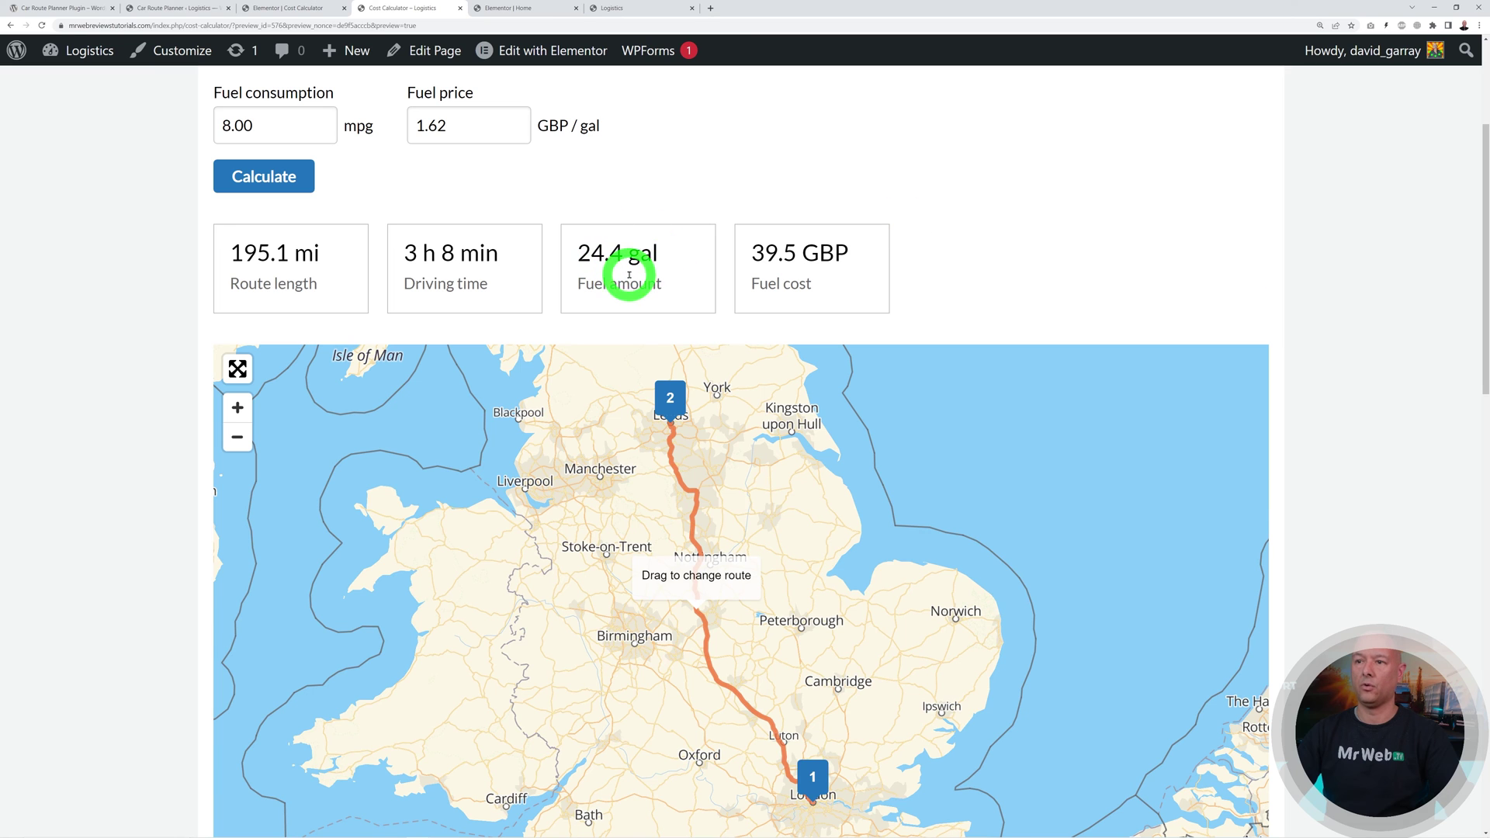
scroll(1358, 416, "down", 7)
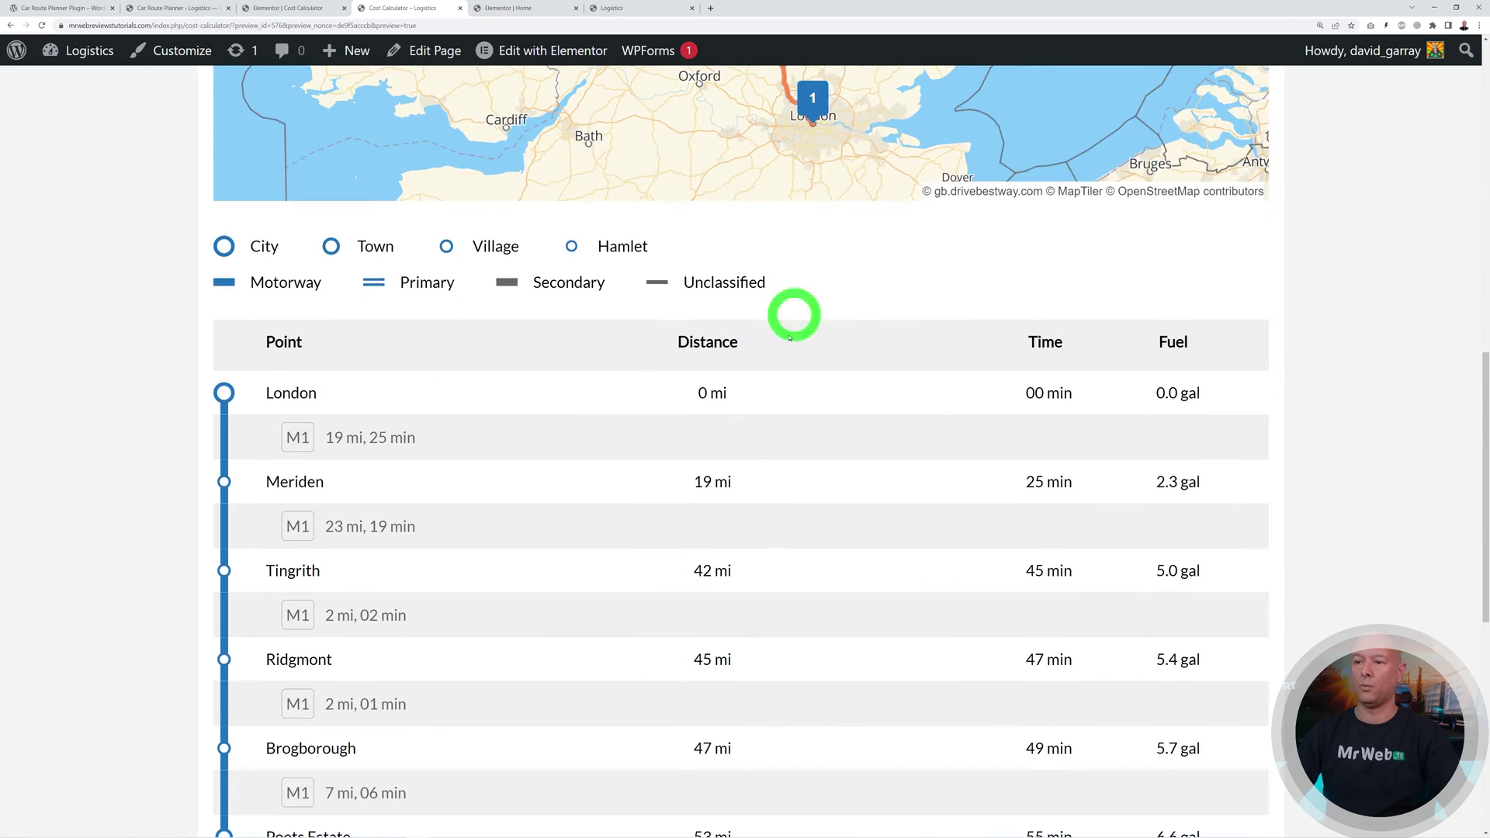
left_click(177, 8)
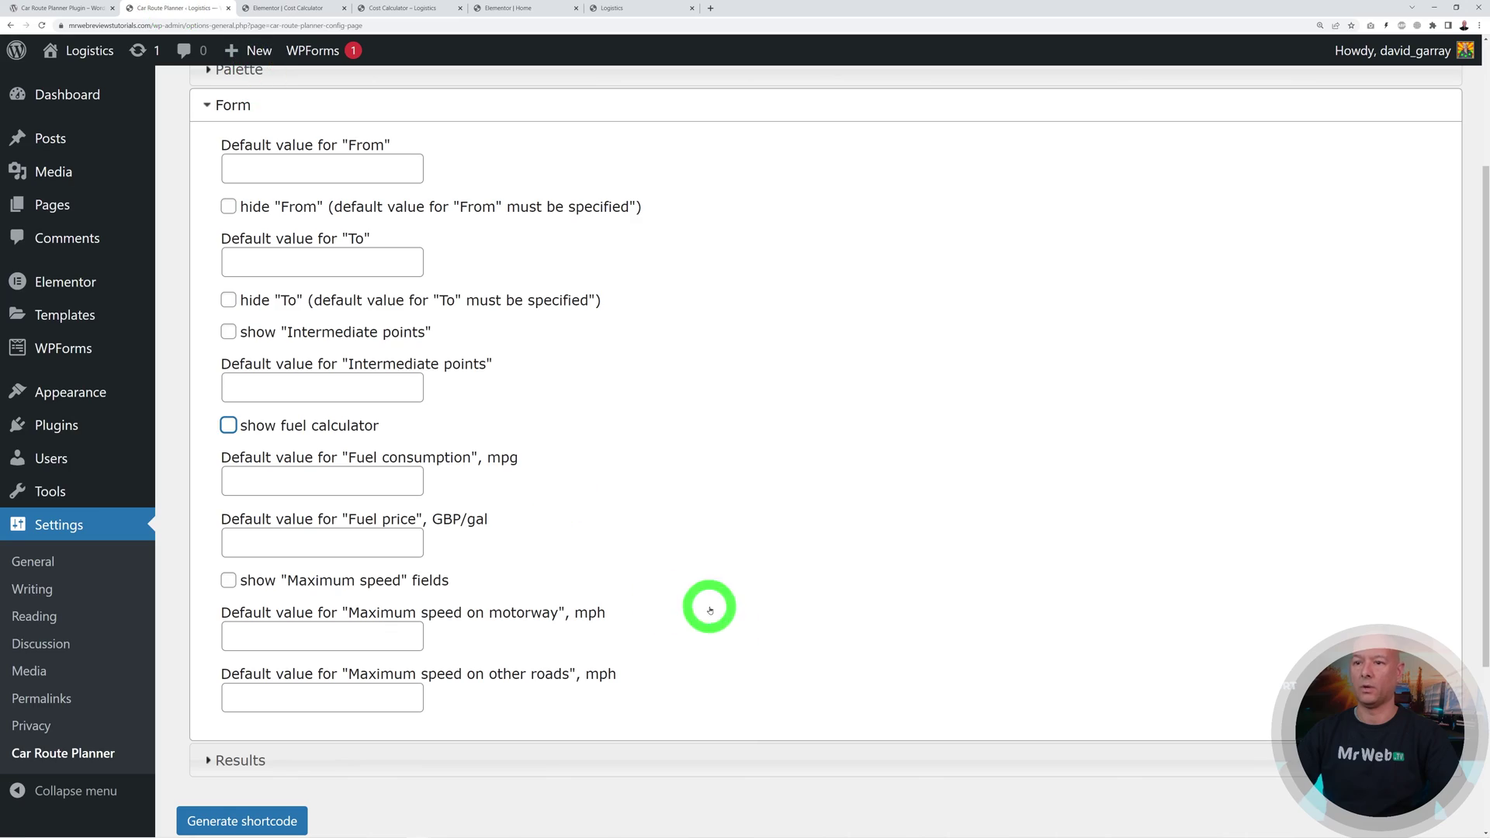
scroll(660, 606, "down", 2)
left_click(249, 566)
scroll(852, 461, "down", 5)
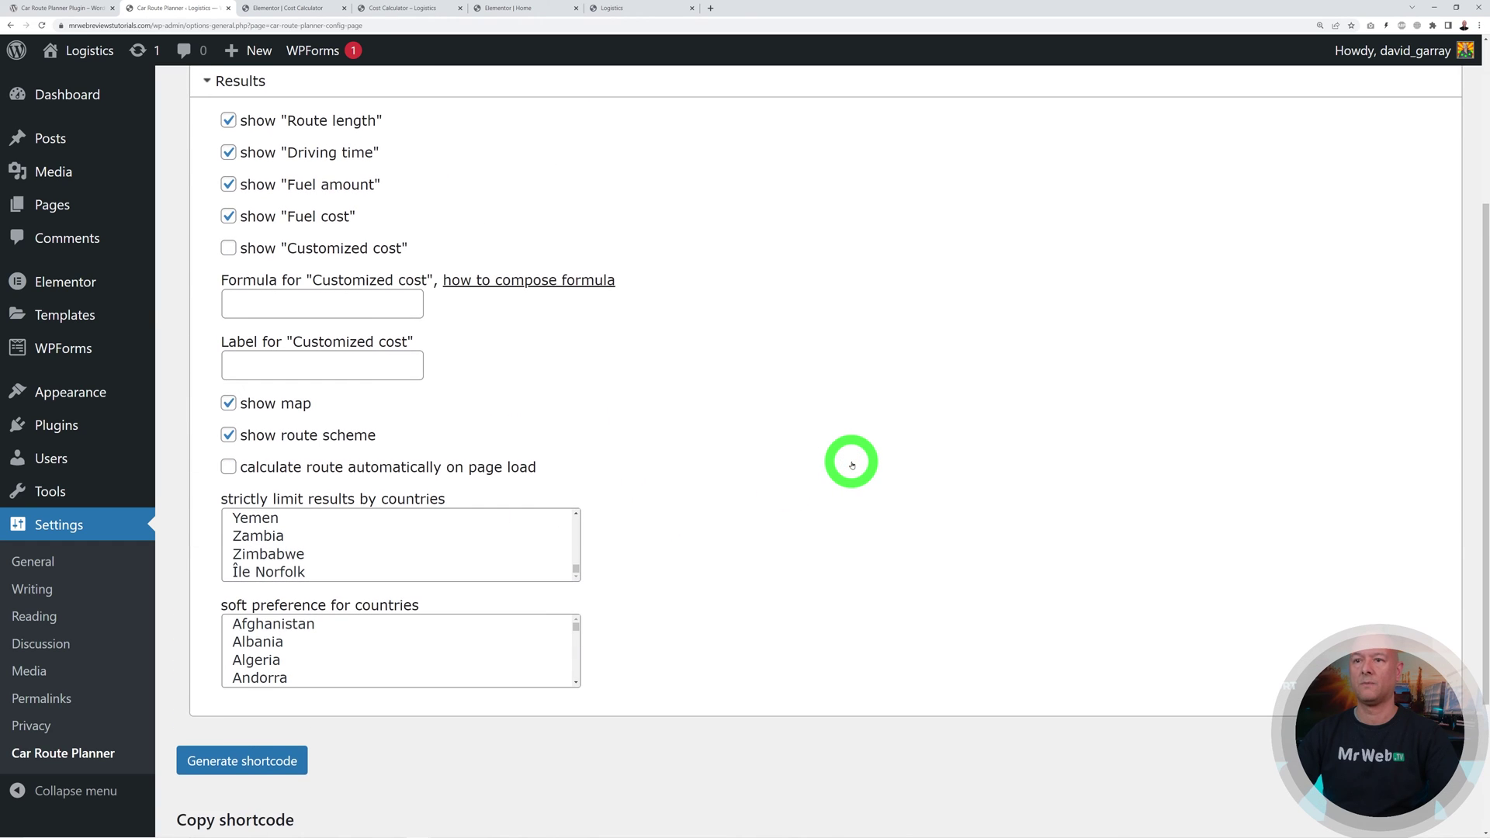
scroll(852, 464, "up", 1)
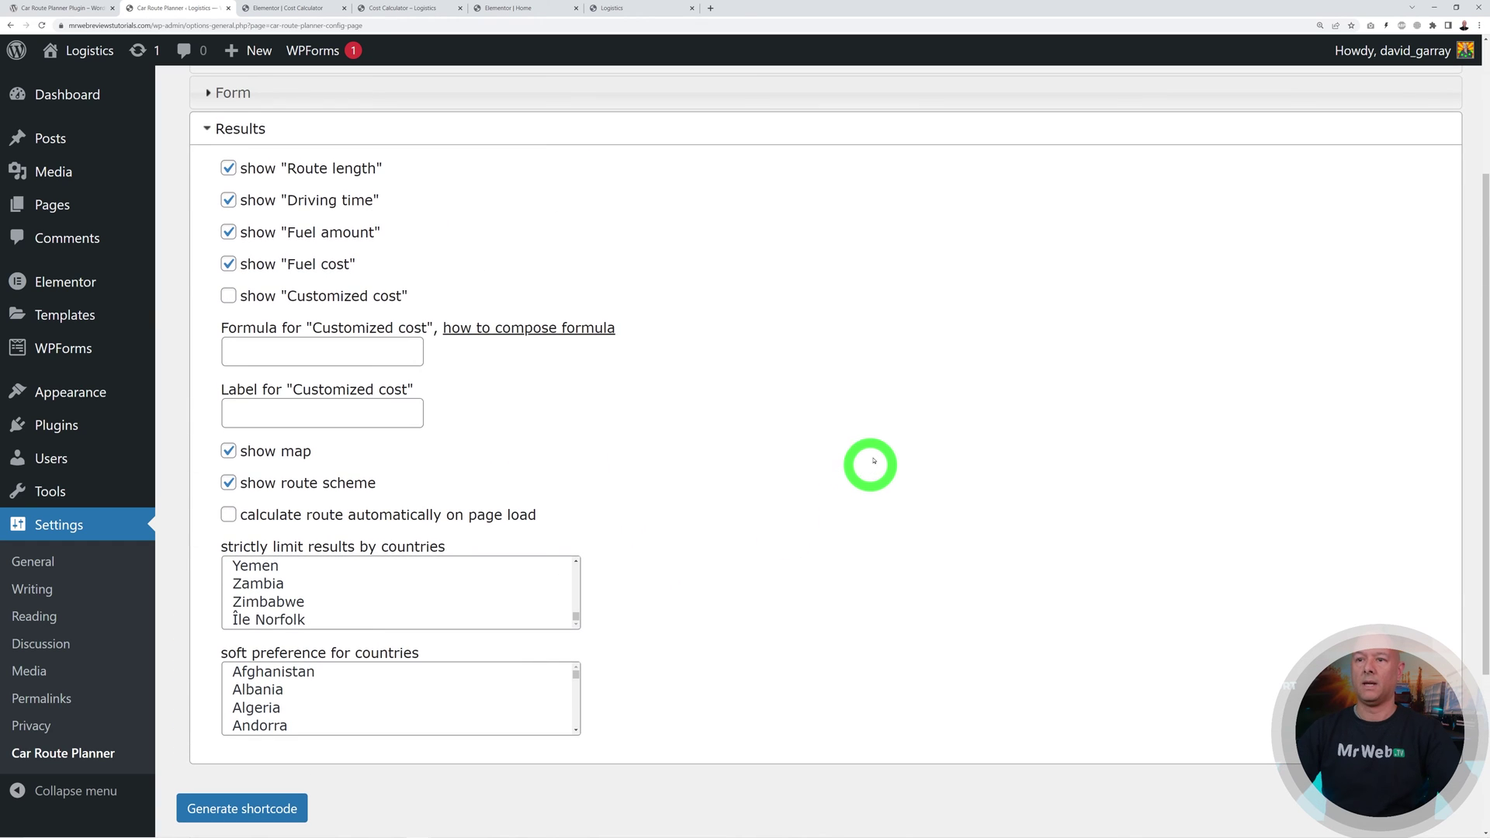
left_click(229, 233)
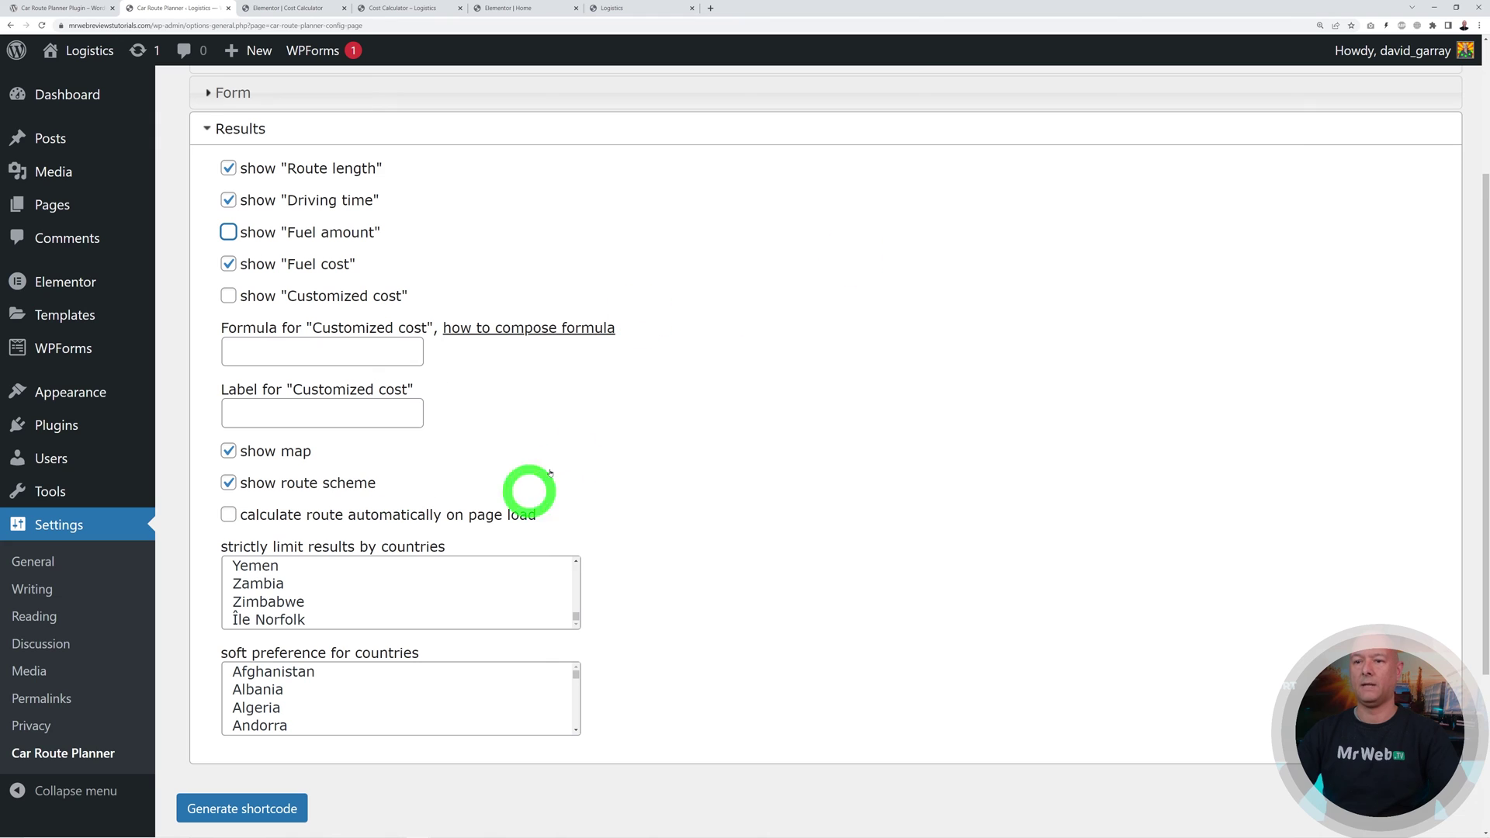
left_click(229, 483)
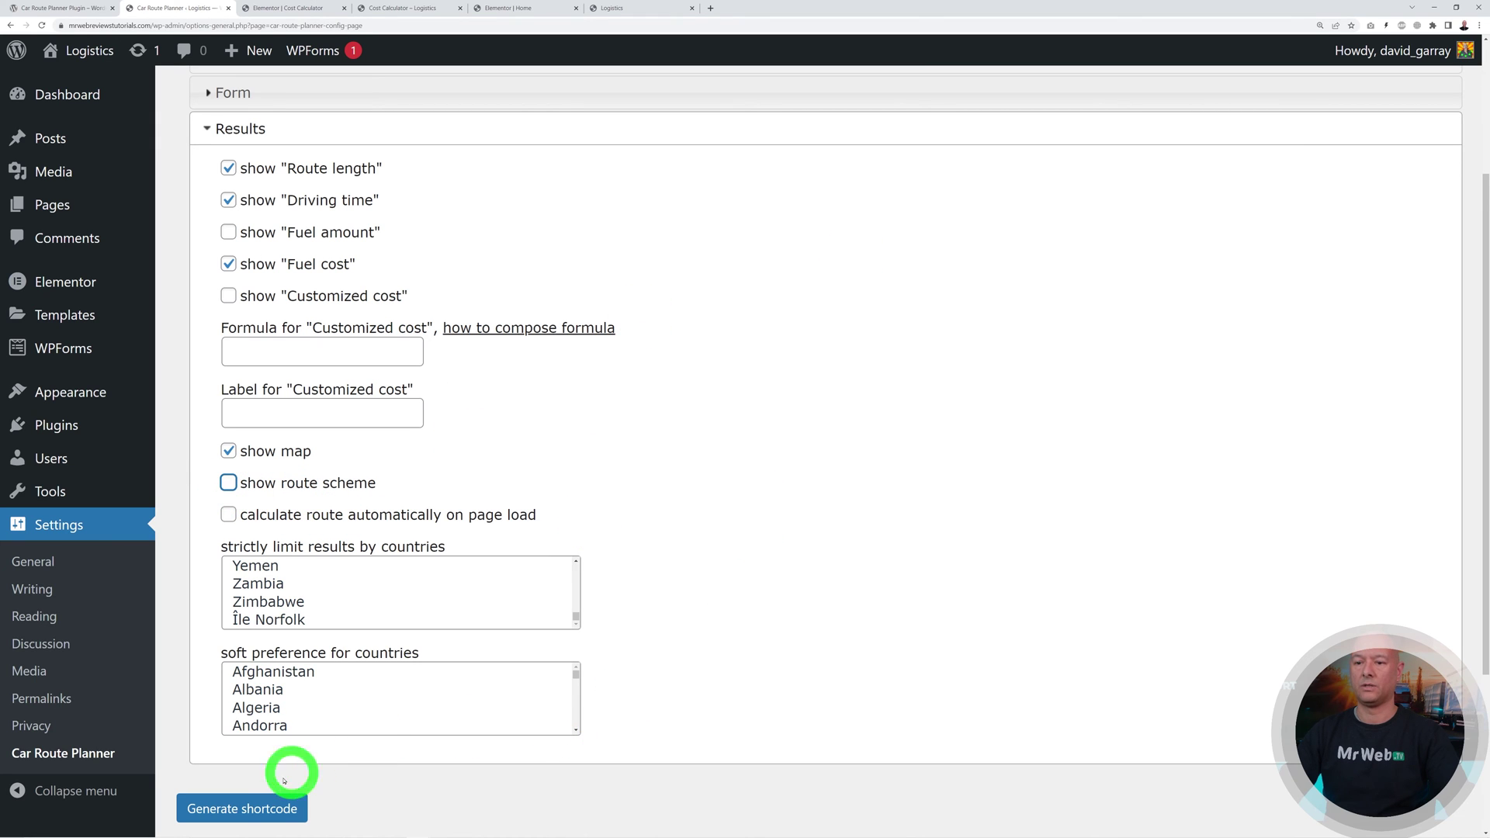
left_click(266, 807)
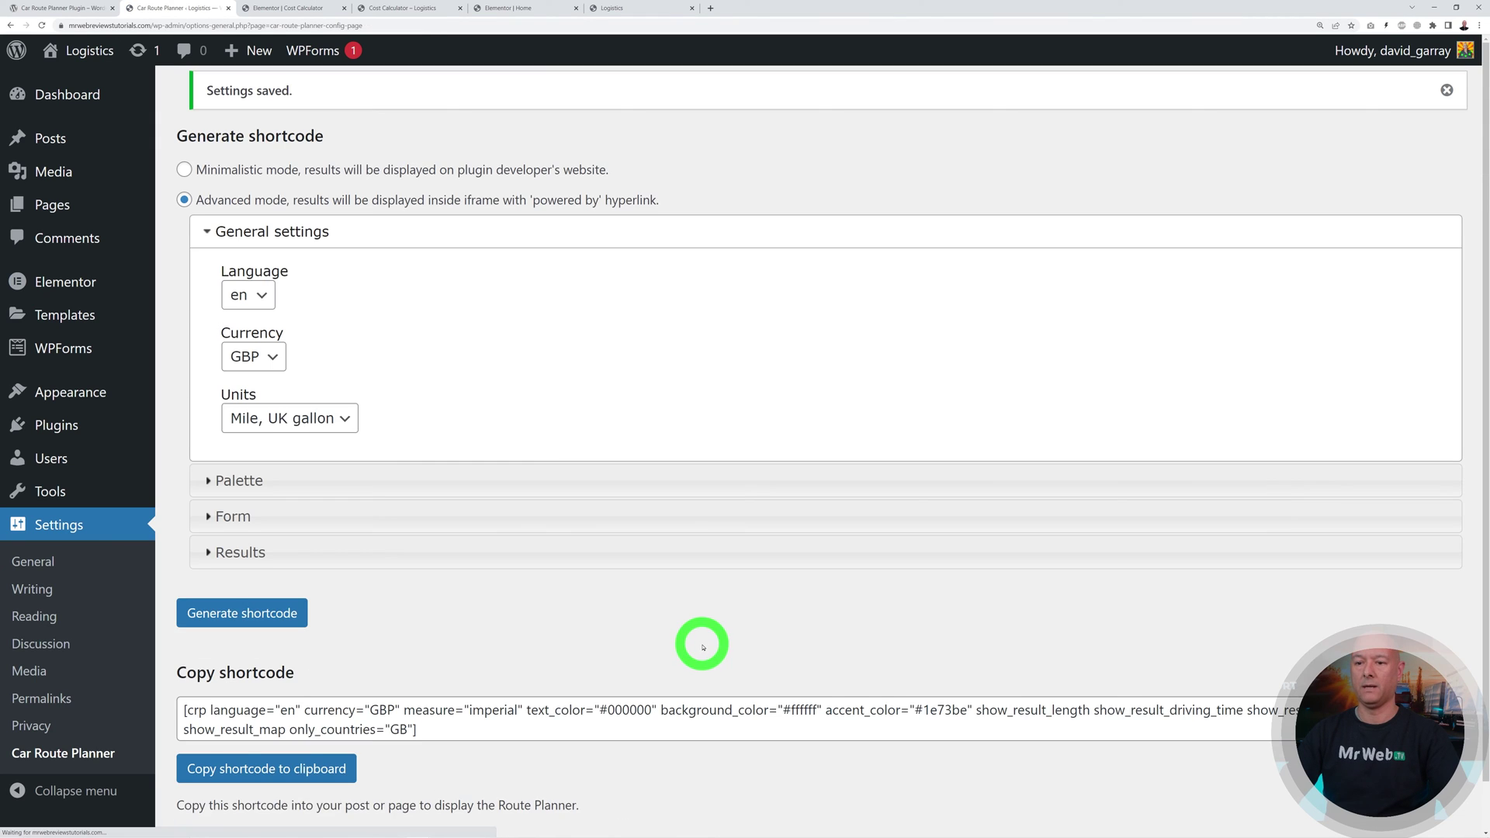
Step: Replace the old shortcode on the Cost Calculator page with the simplified one and update the page
left_click(344, 711)
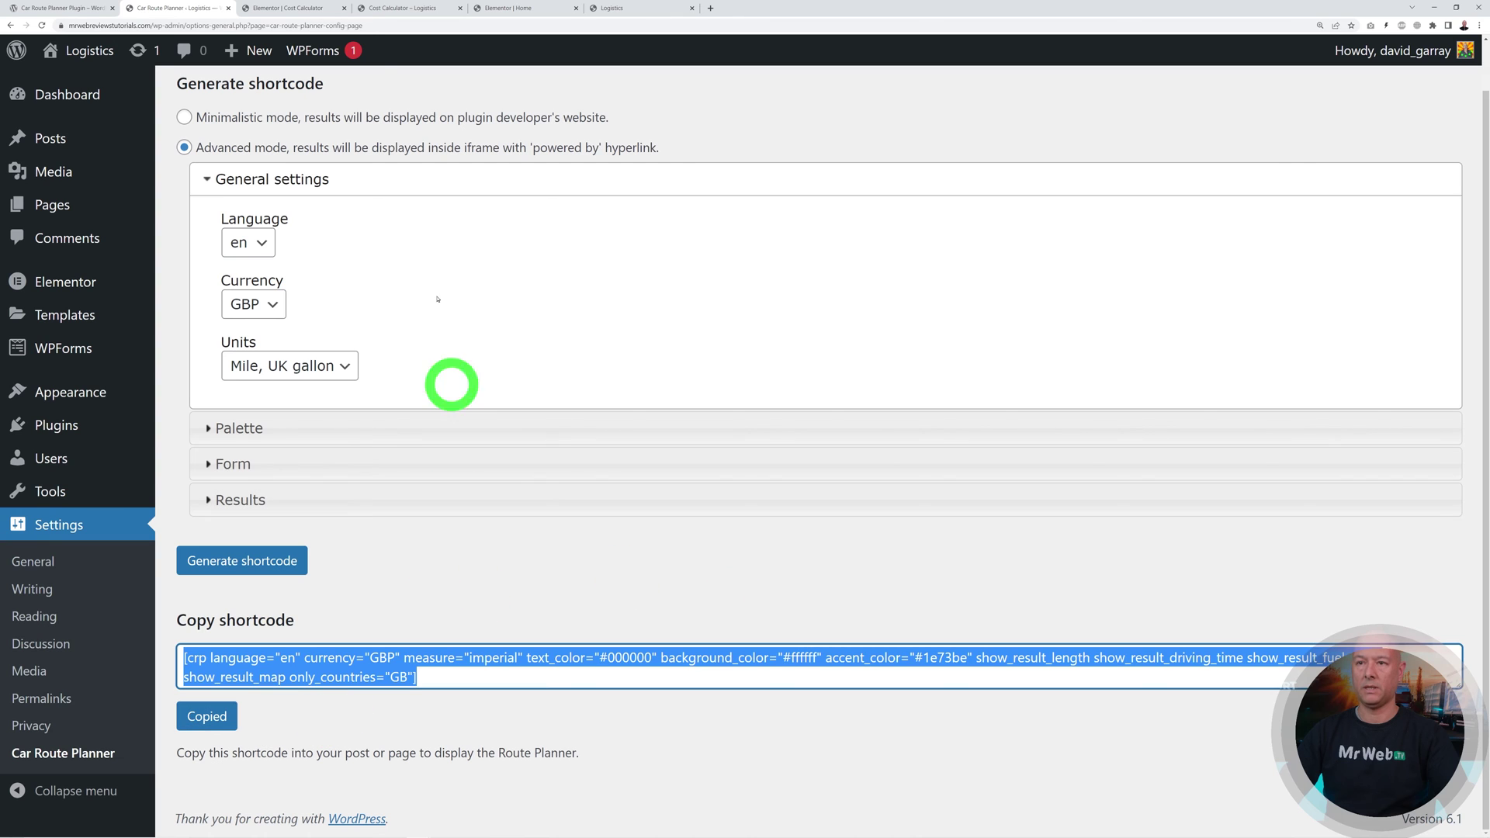
left_click(273, 9)
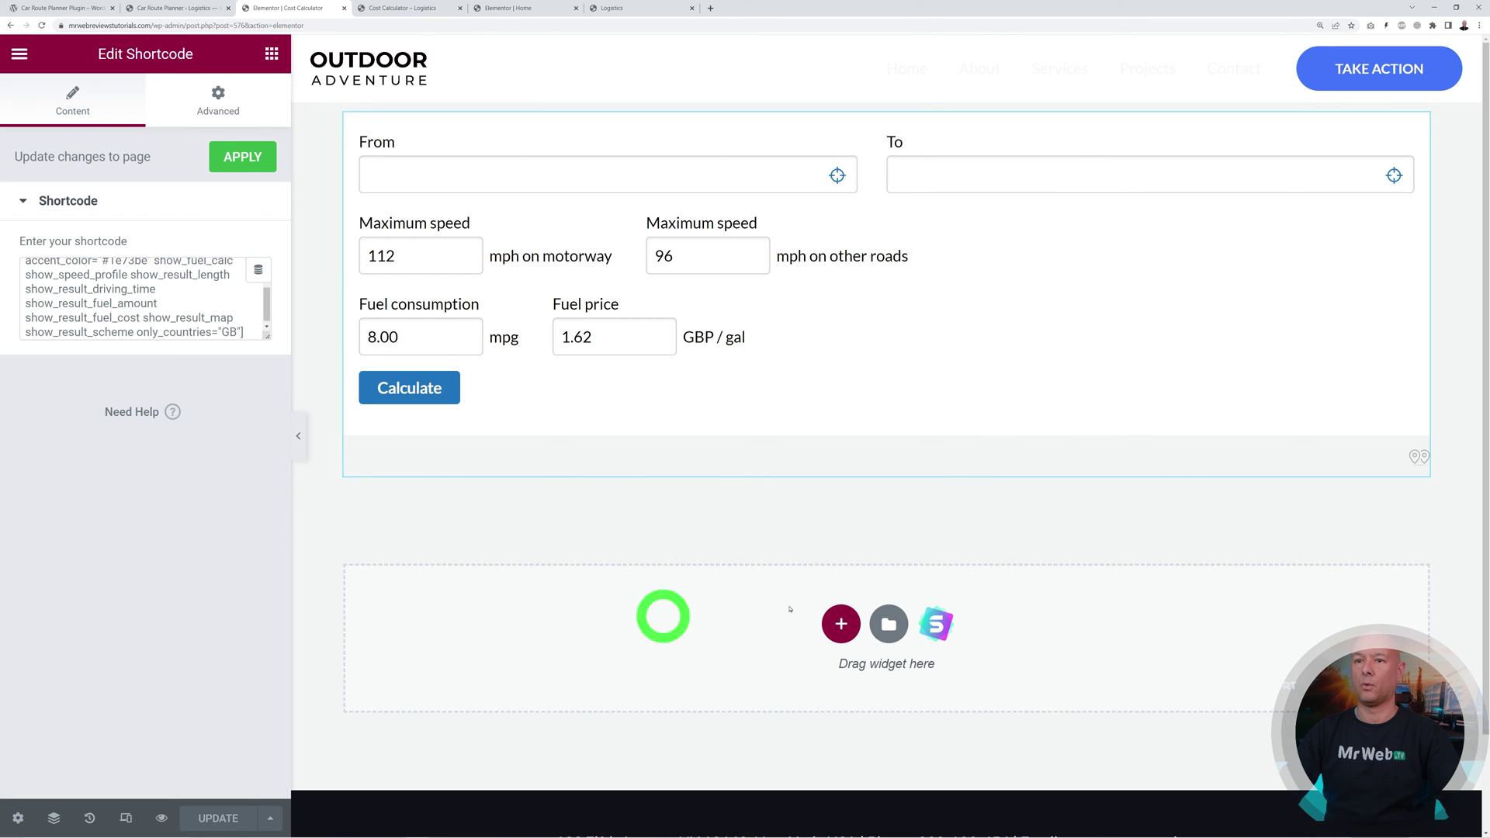
double_click(221, 310)
triple_click(193, 316)
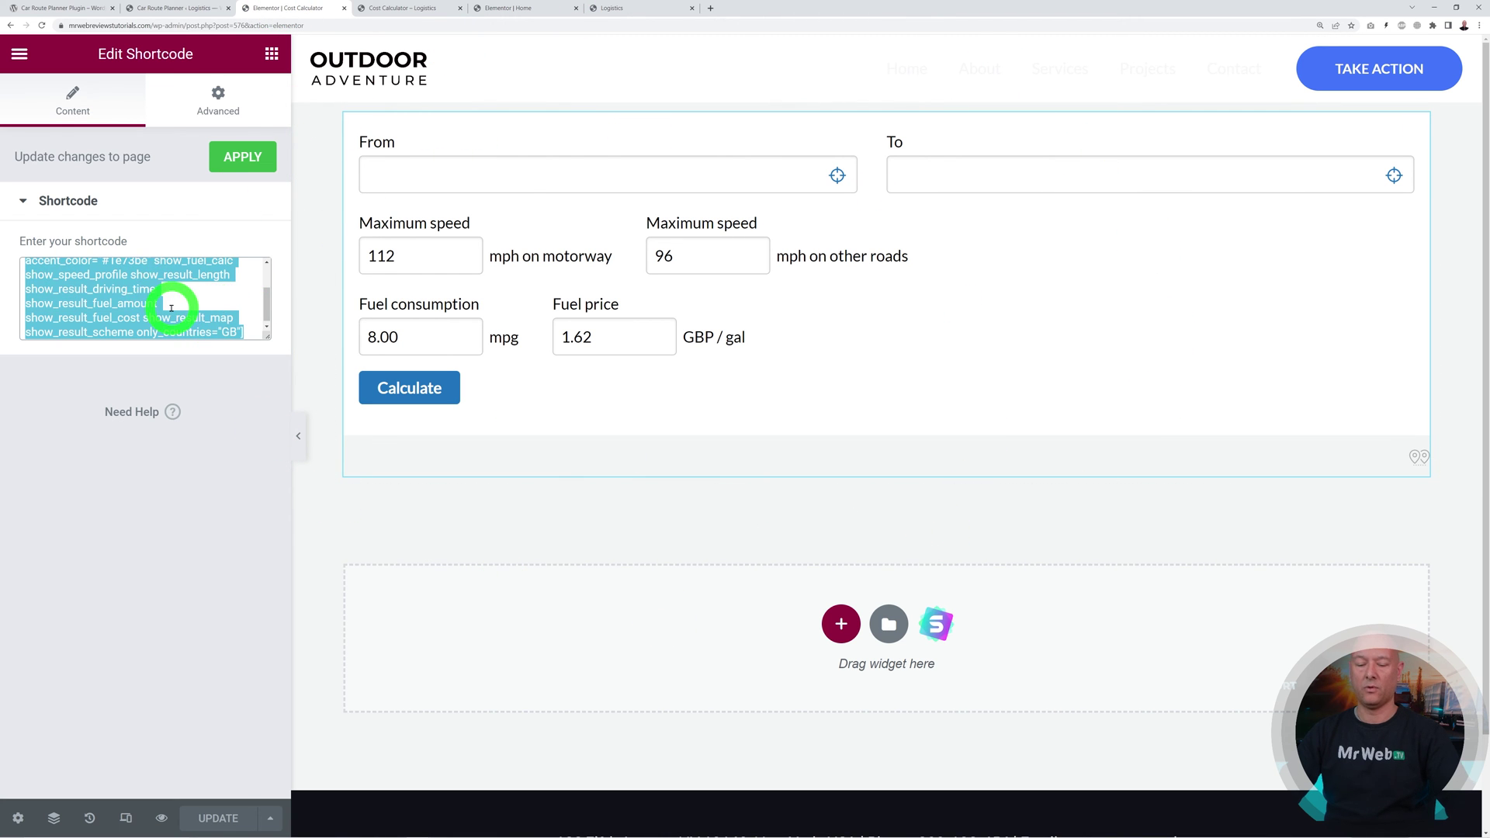
key("ctrl+v")
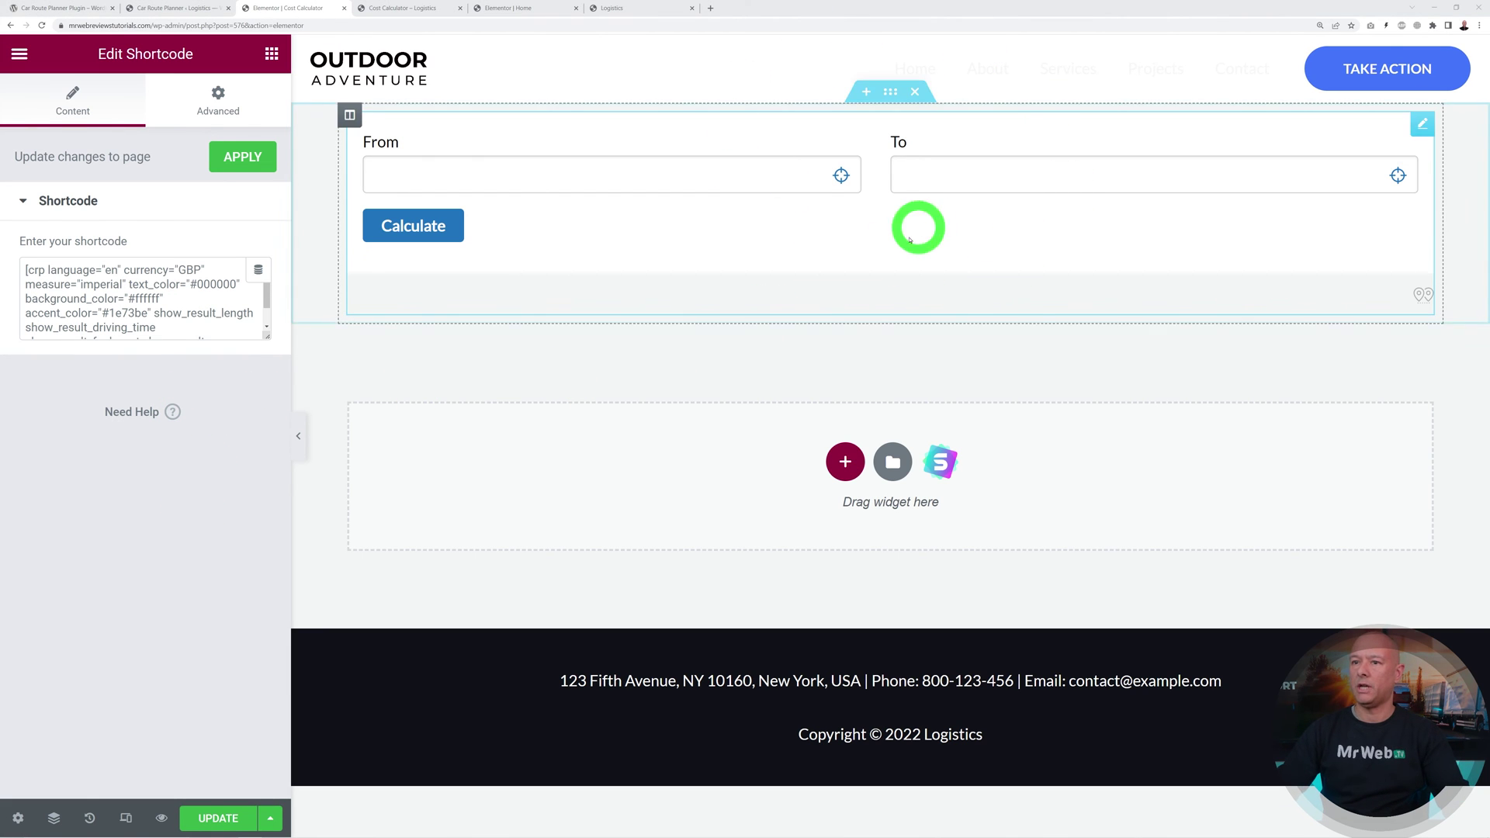
left_click(227, 818)
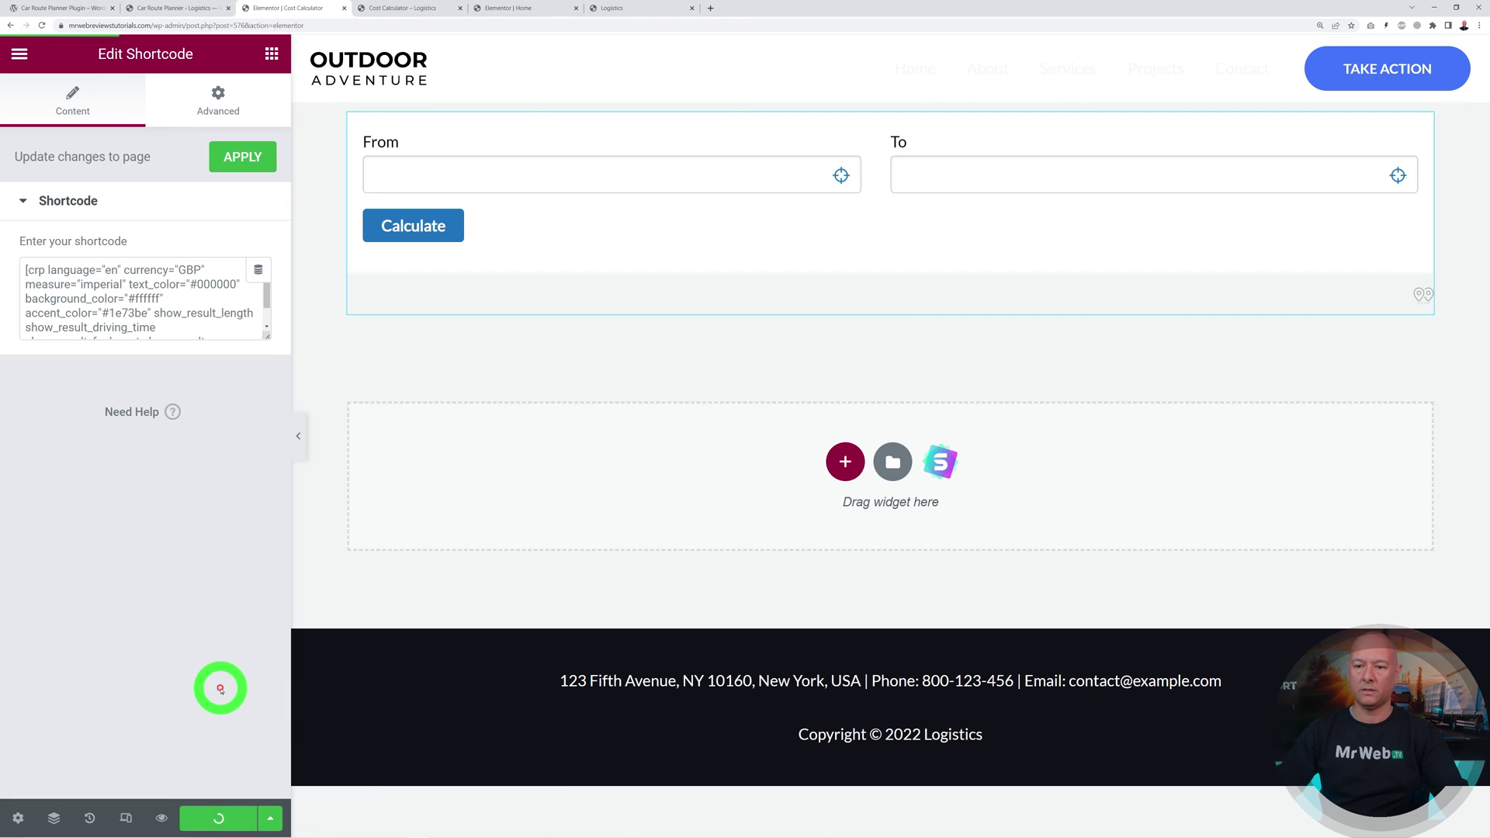
left_click(420, 14)
Step: Calculate London (England) to Leeds (England) on the live page: 195.1 mi, 3 h 8 min, 39.5 GBP
left_click(465, 215)
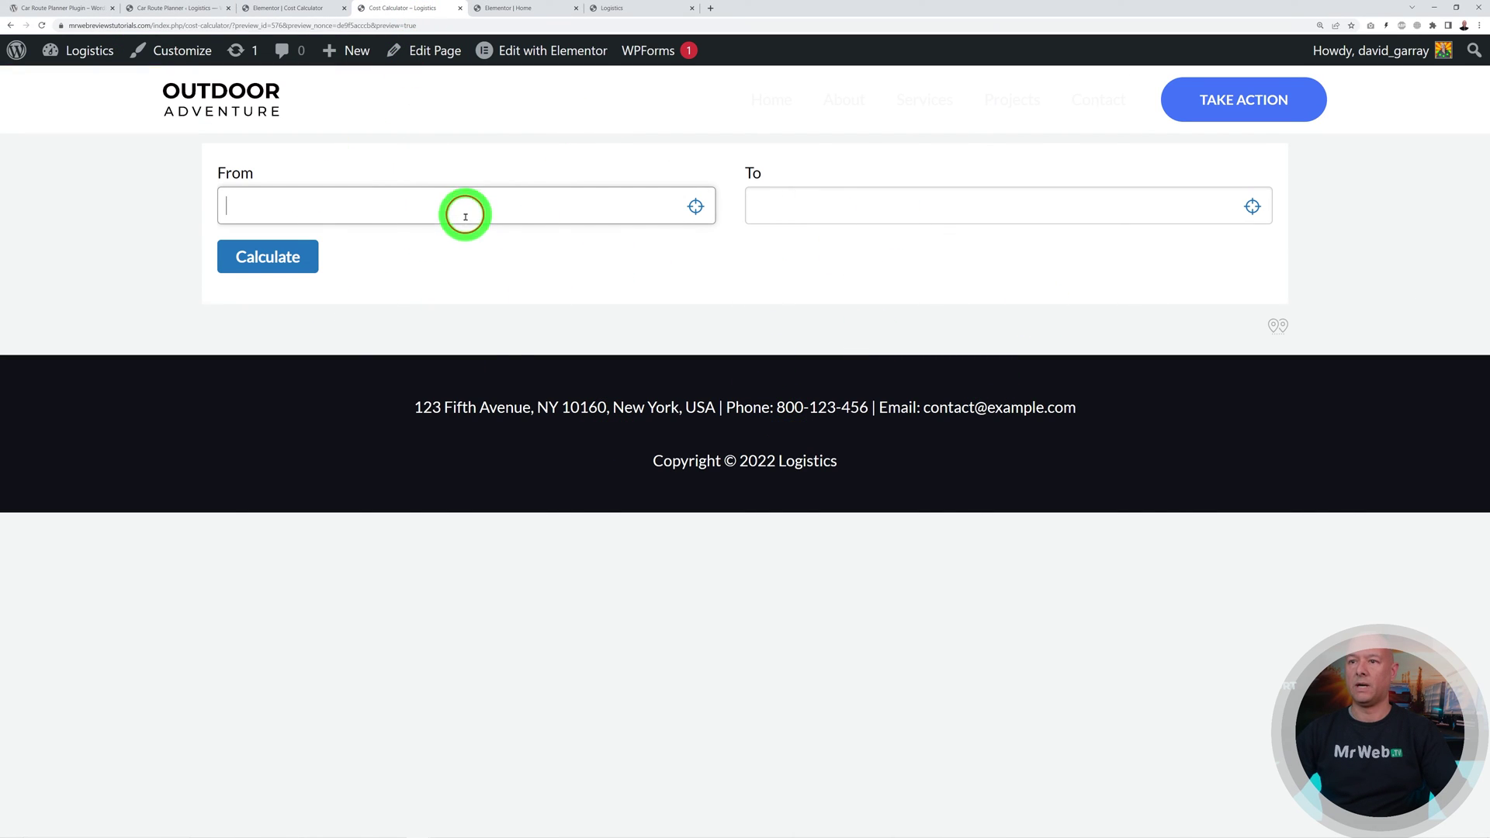
type("london")
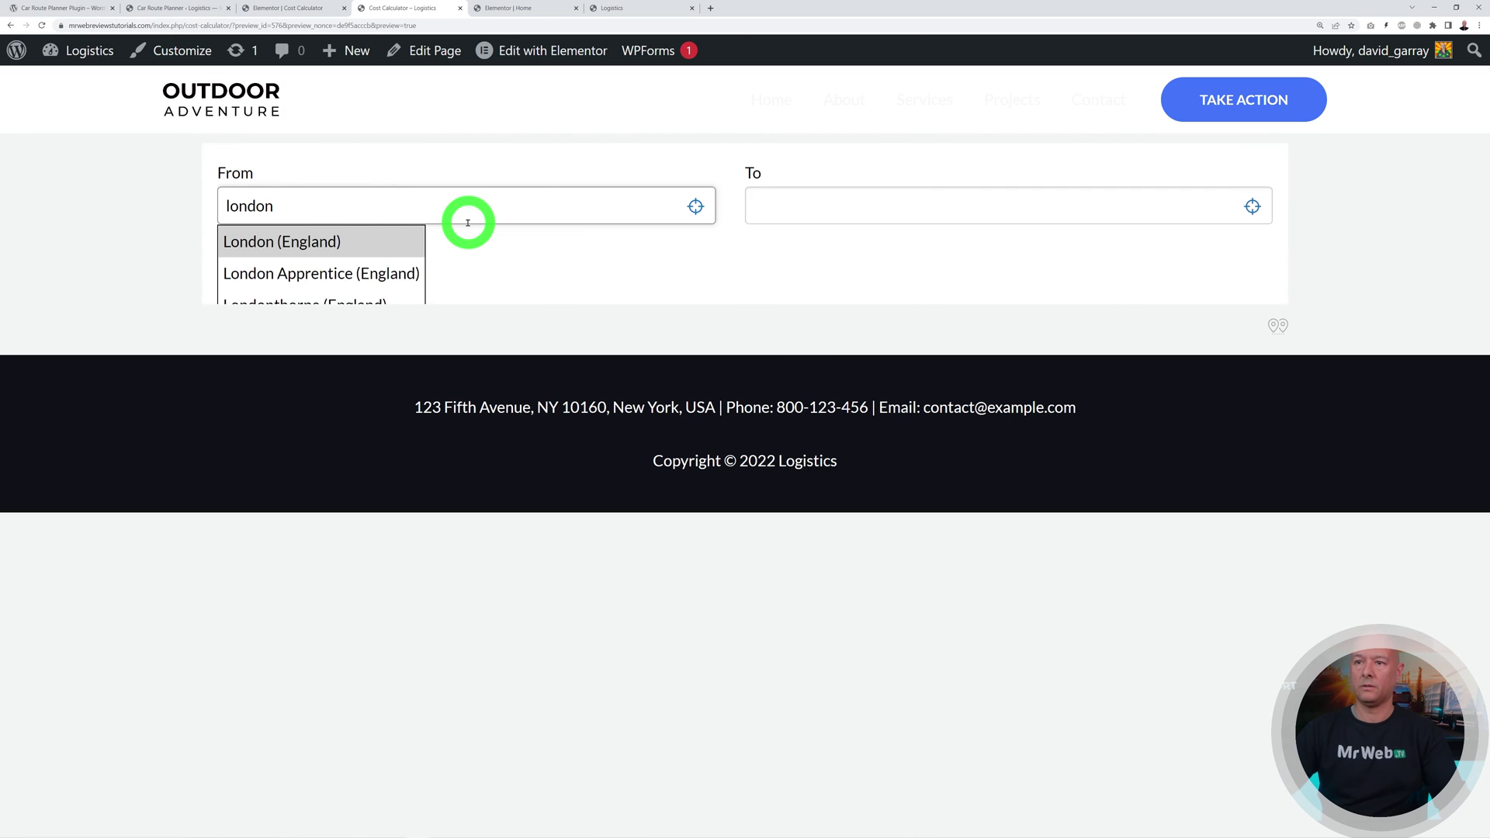
left_click(399, 239)
left_click(812, 210)
type("leeds")
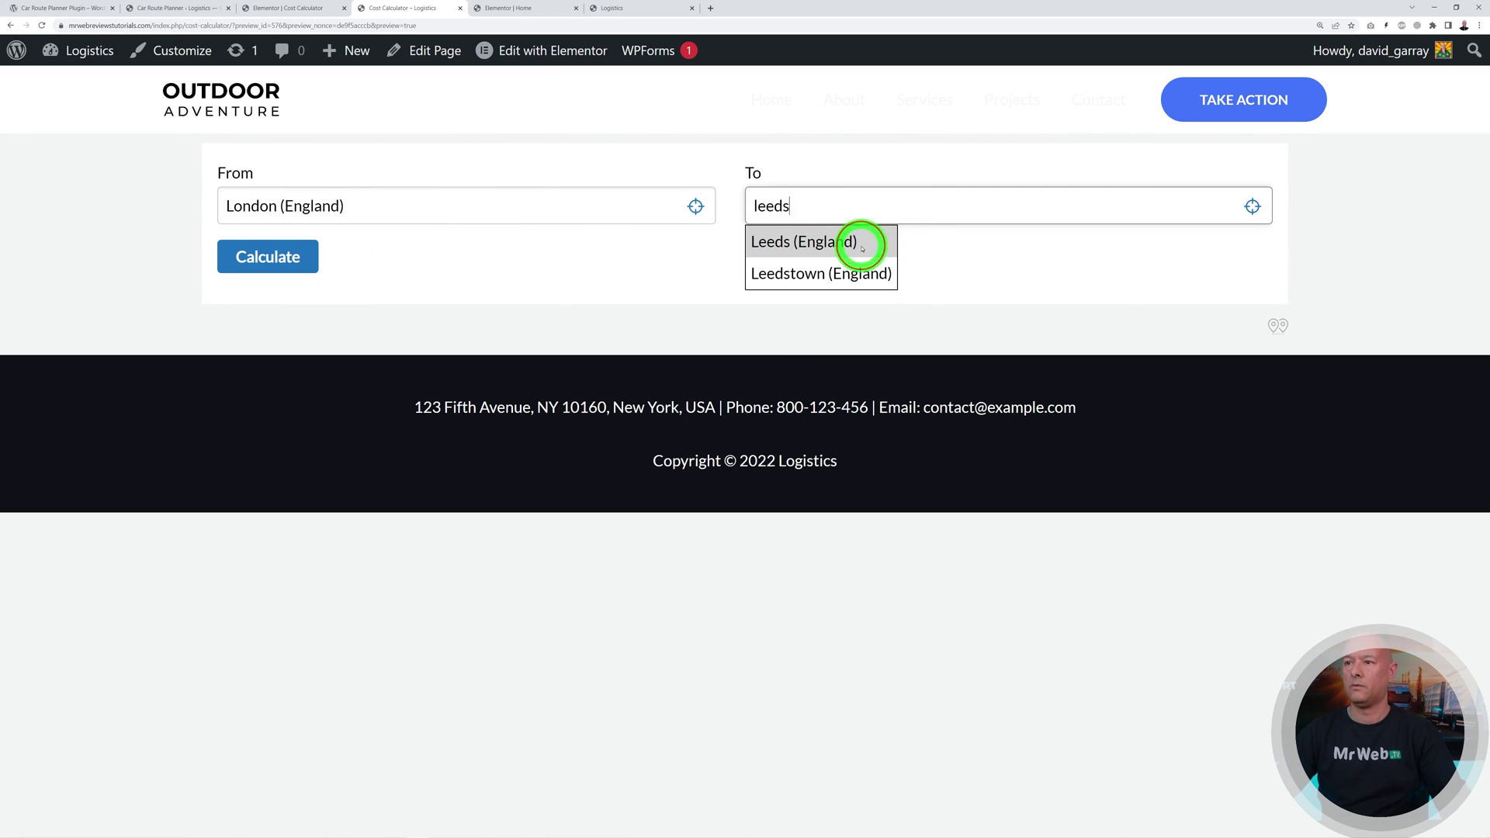
left_click(862, 248)
left_click(292, 257)
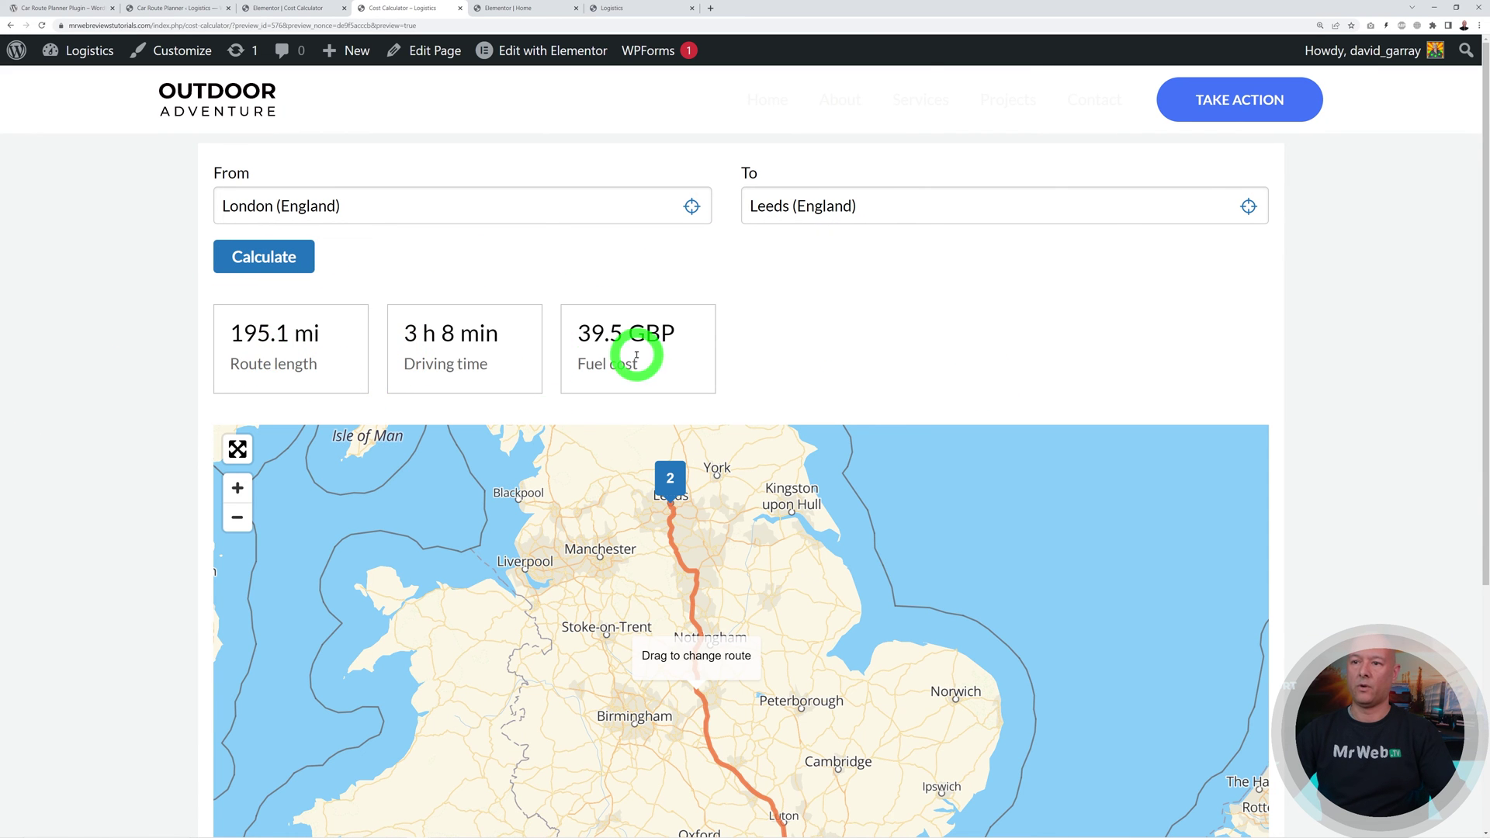
scroll(1370, 524, "down", 4)
scroll(1370, 524, "up", 4)
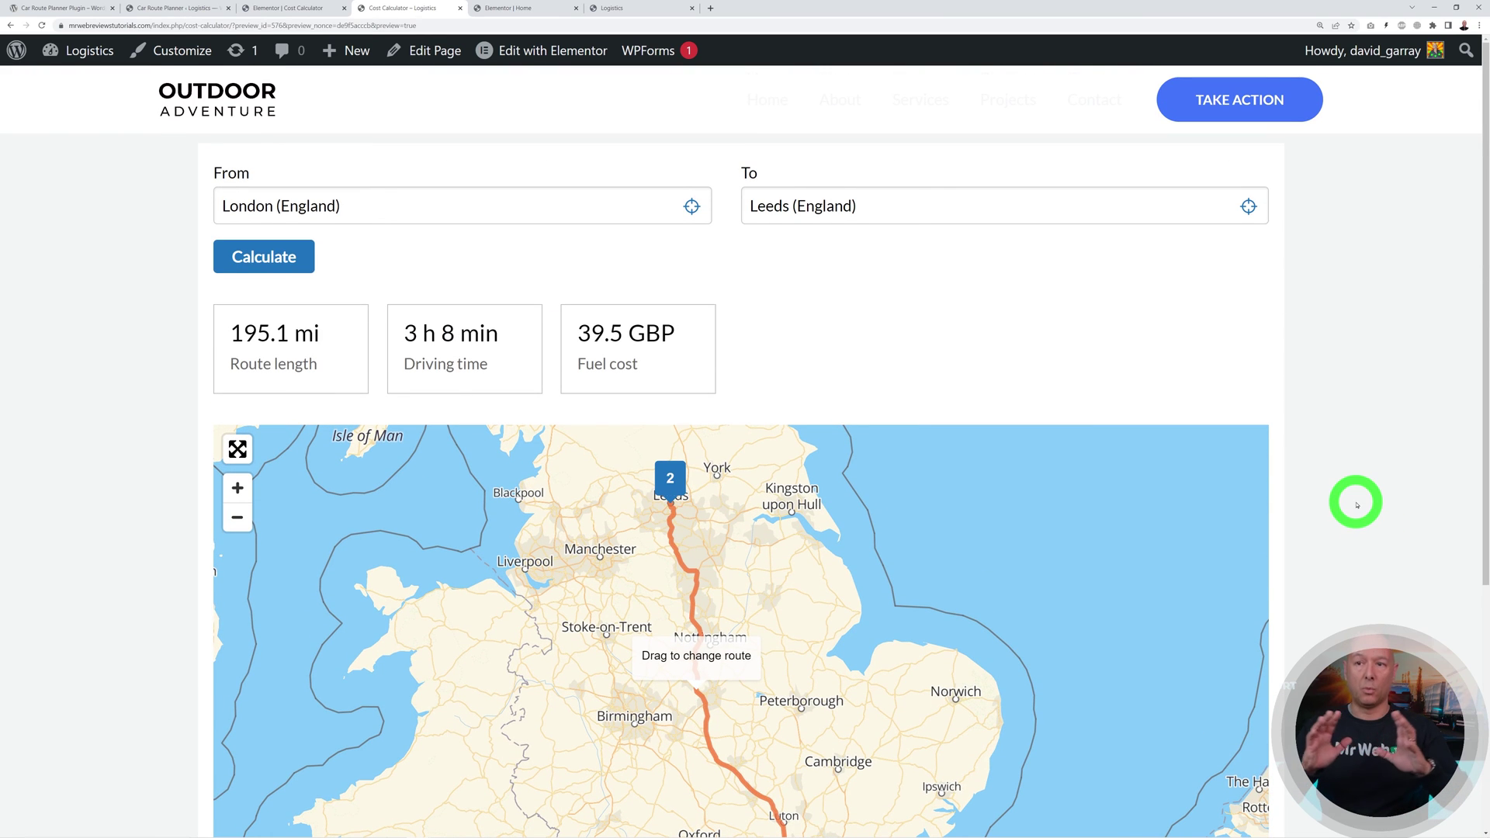
scroll(1355, 497, "down", 2)
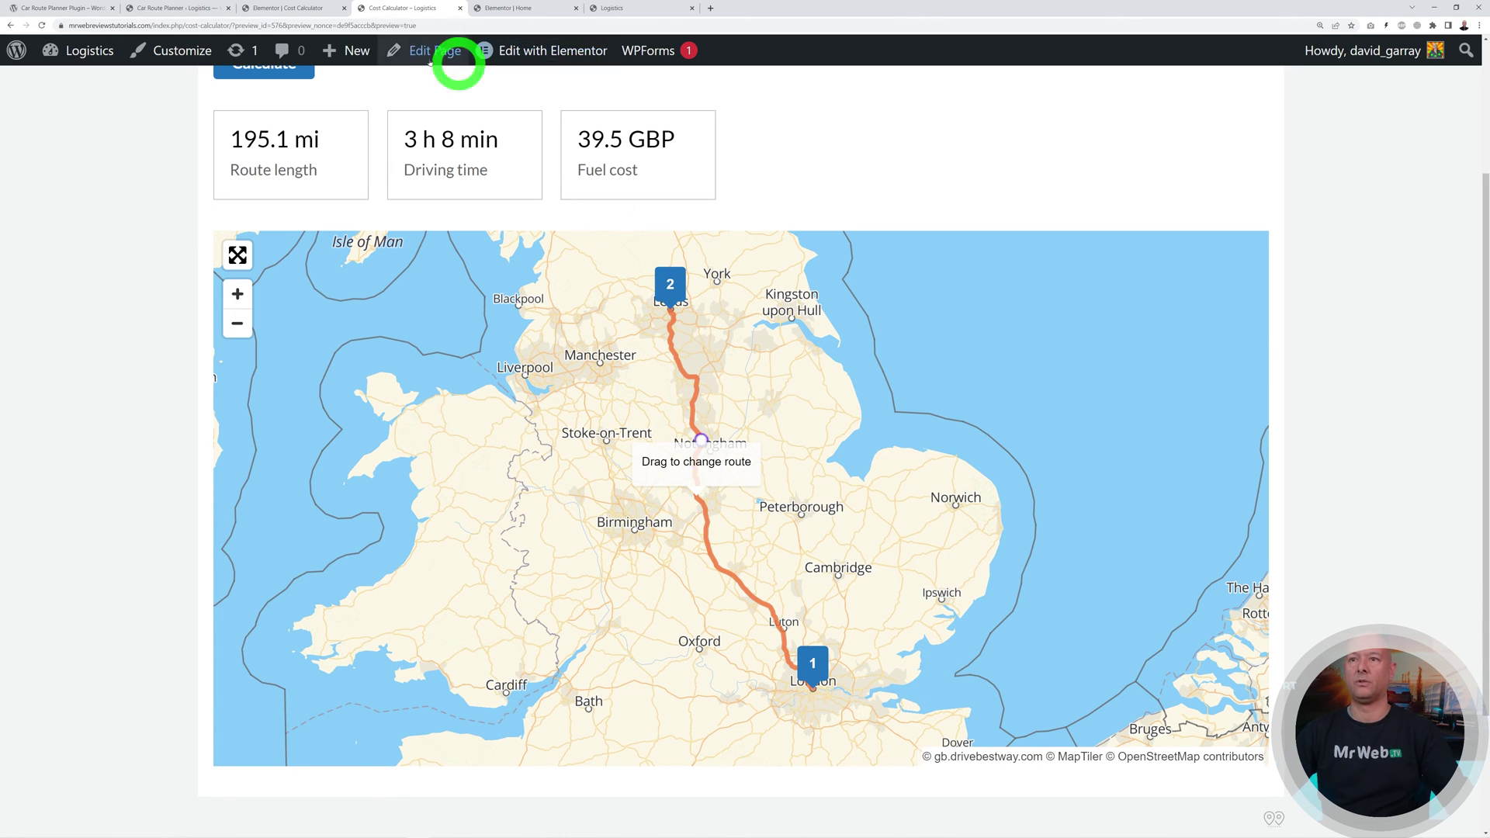
Step: In the Car Route Planner Form settings, enable Intermediate points, then generate and copy the new shortcode
left_click(175, 10)
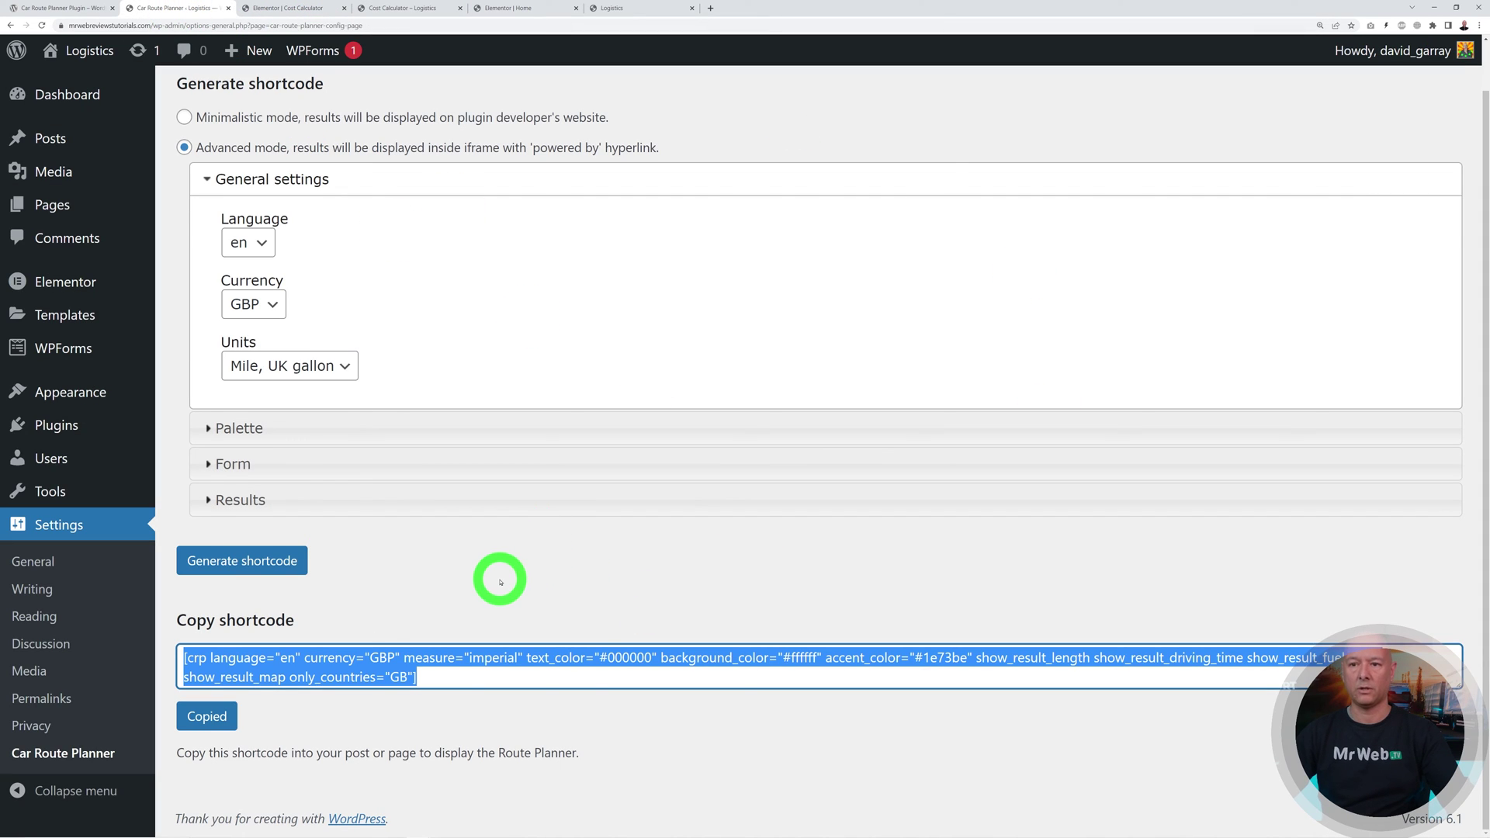
scroll(501, 583, "up", 1)
left_click(300, 516)
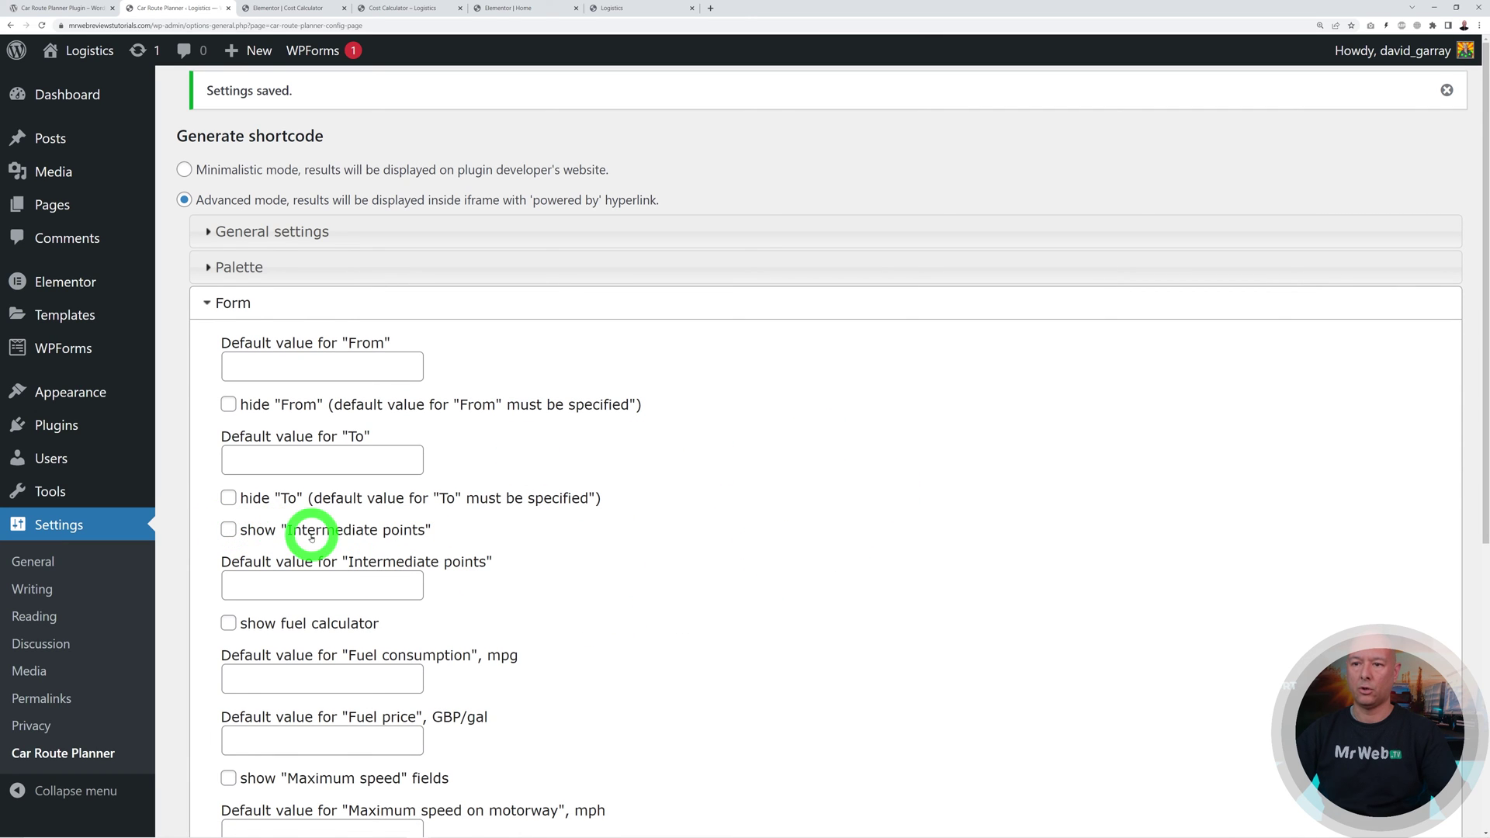
left_click(228, 530)
scroll(709, 506, "down", 5)
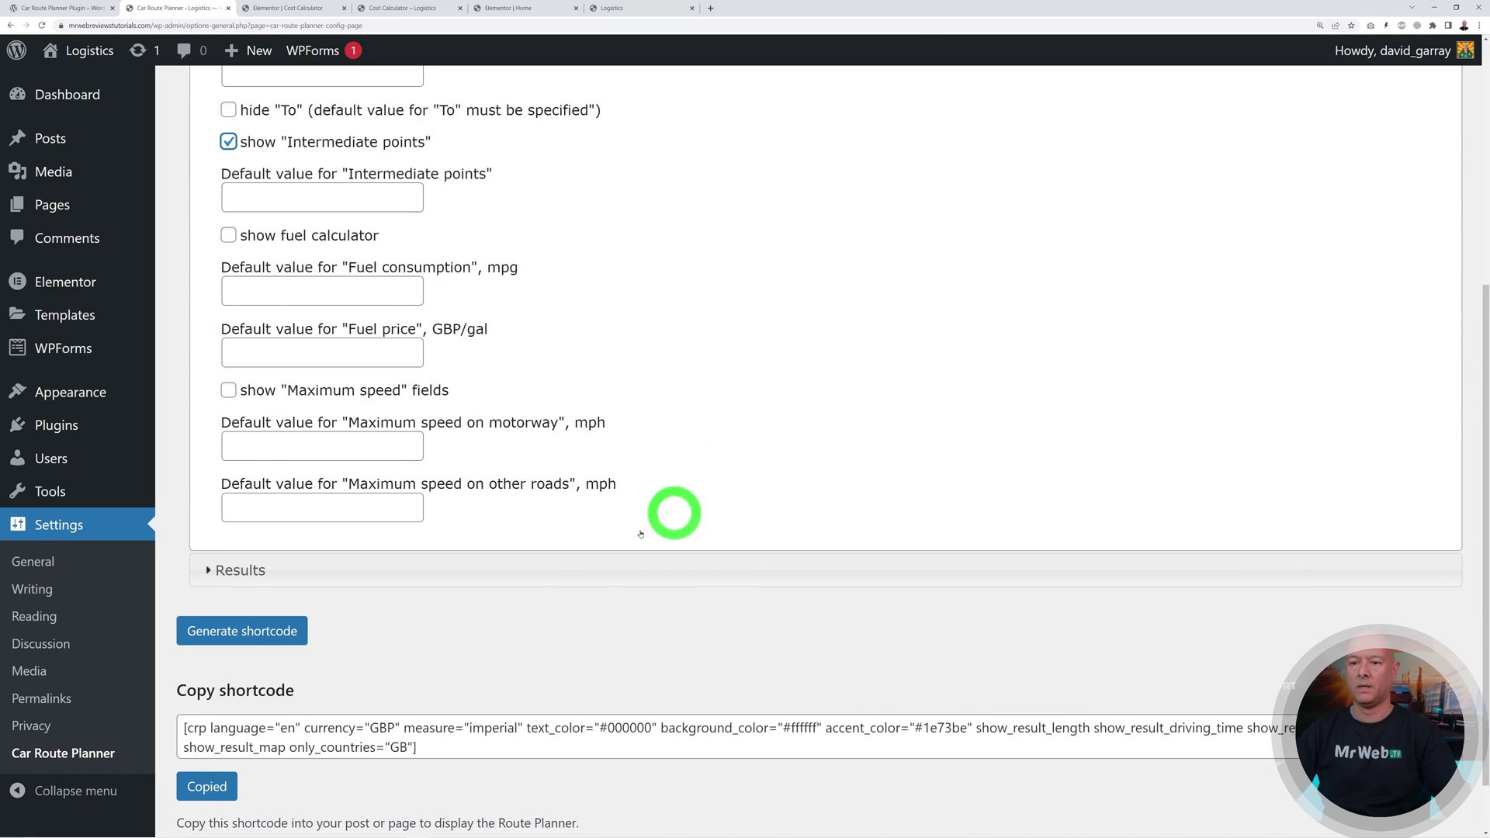
left_click(250, 631)
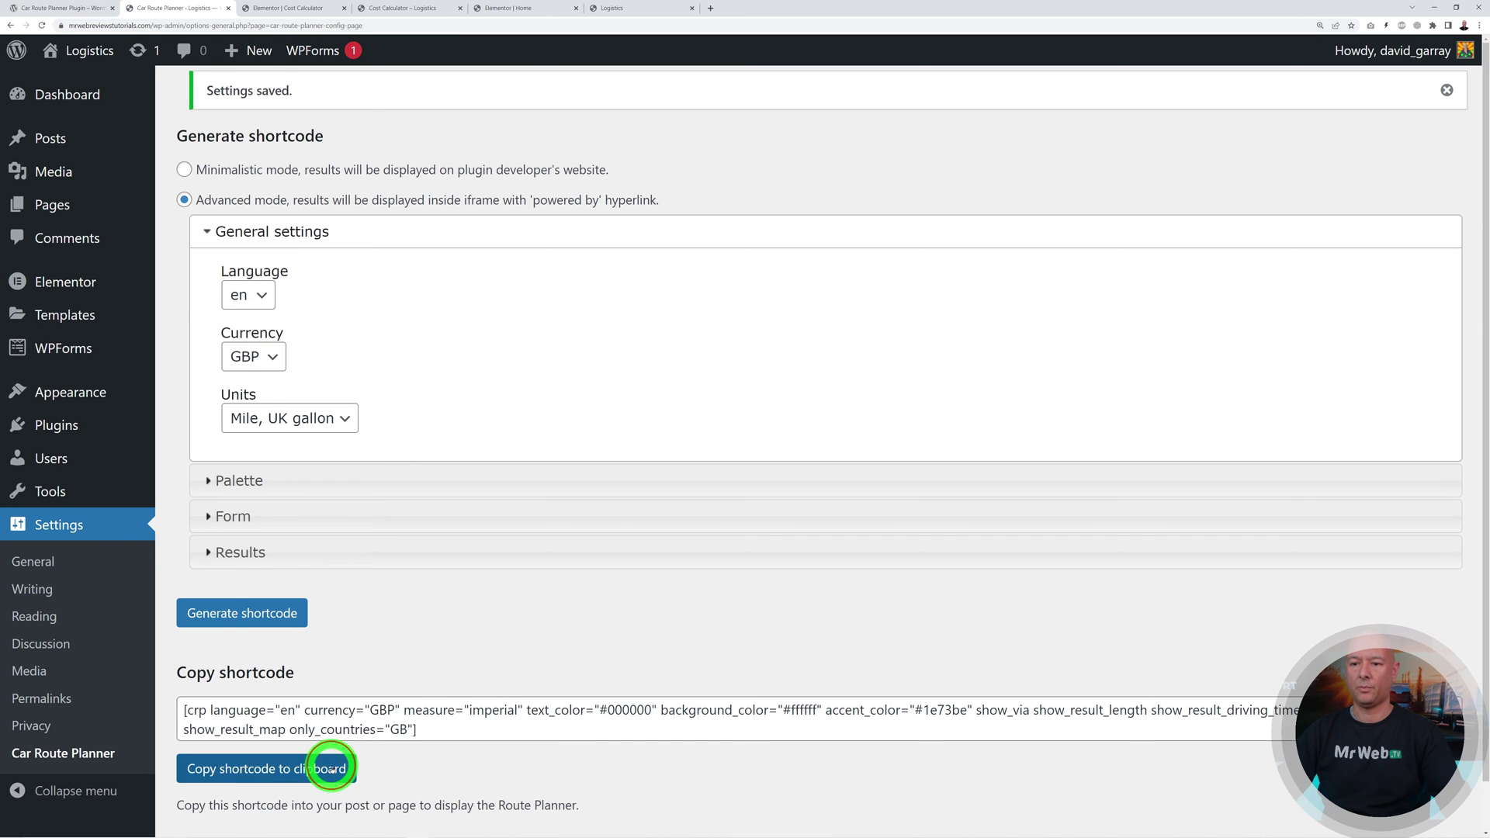
left_click(326, 767)
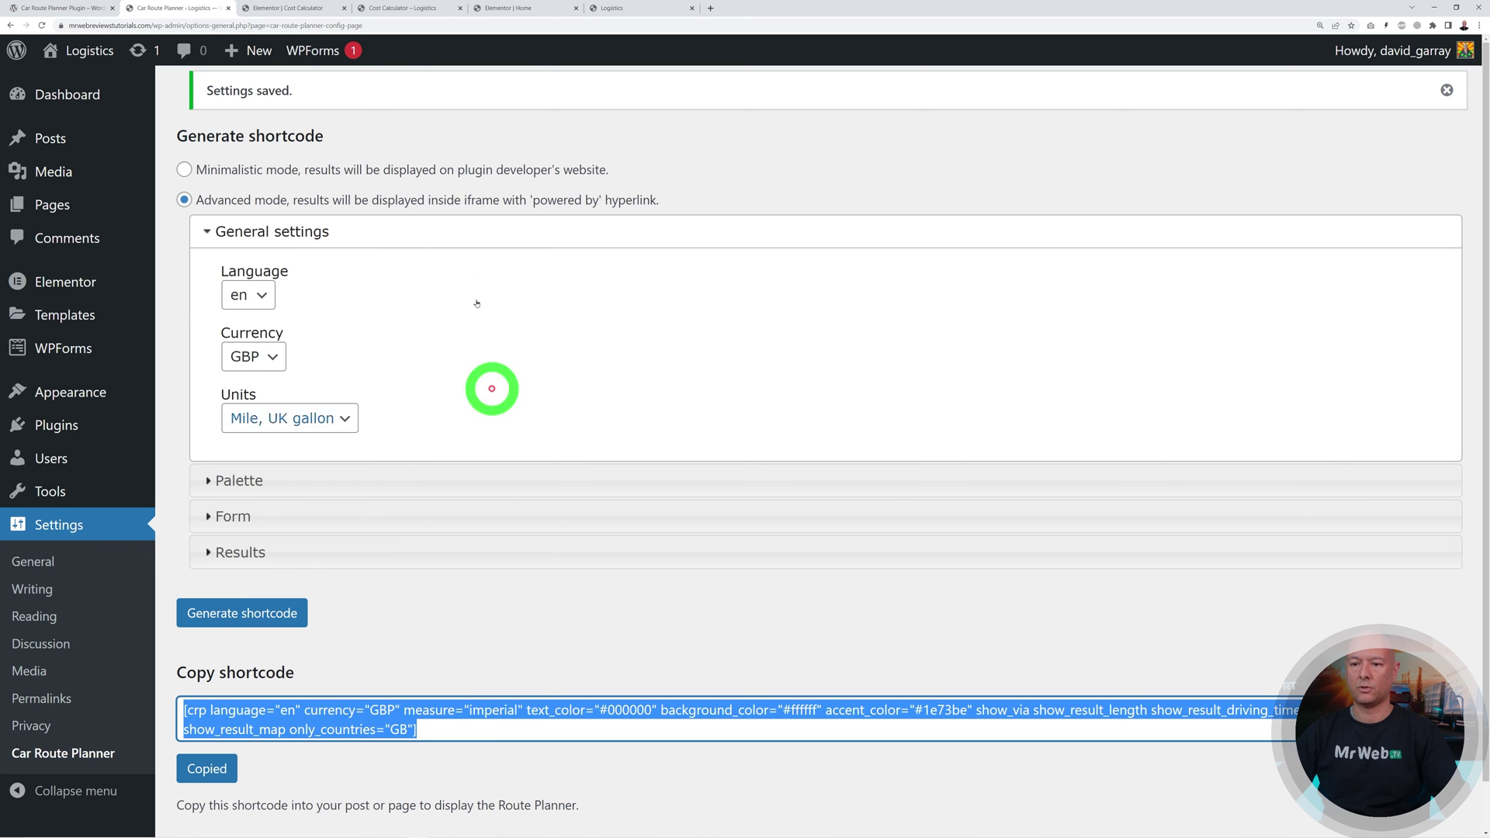
Step: Replace the Cost Calculator page's Elementor shortcode with the new one, apply it, and view the live page
left_click(291, 9)
left_click(194, 303)
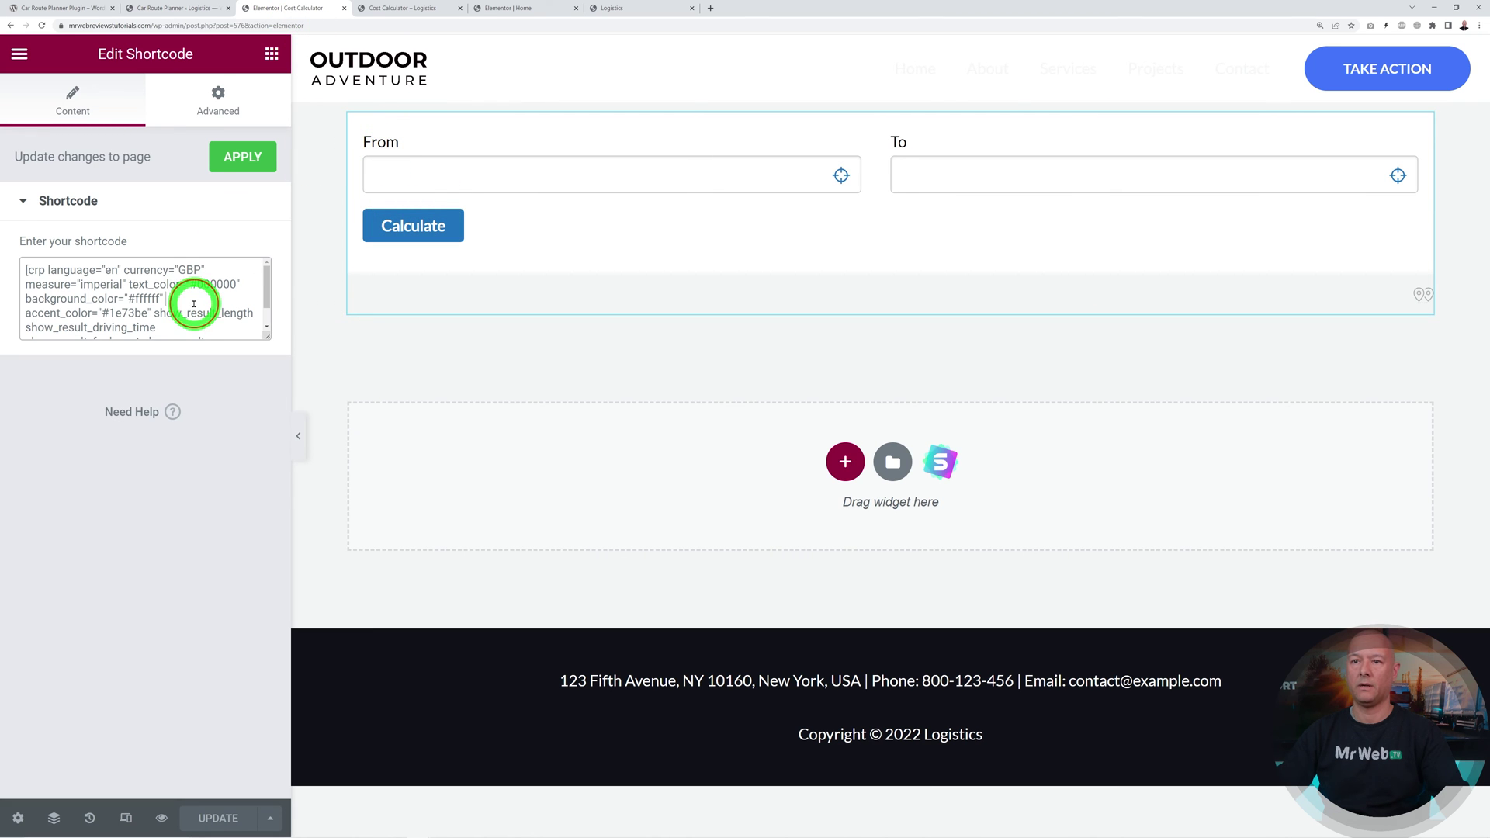
key("ctrl+a")
key("ctrl+v")
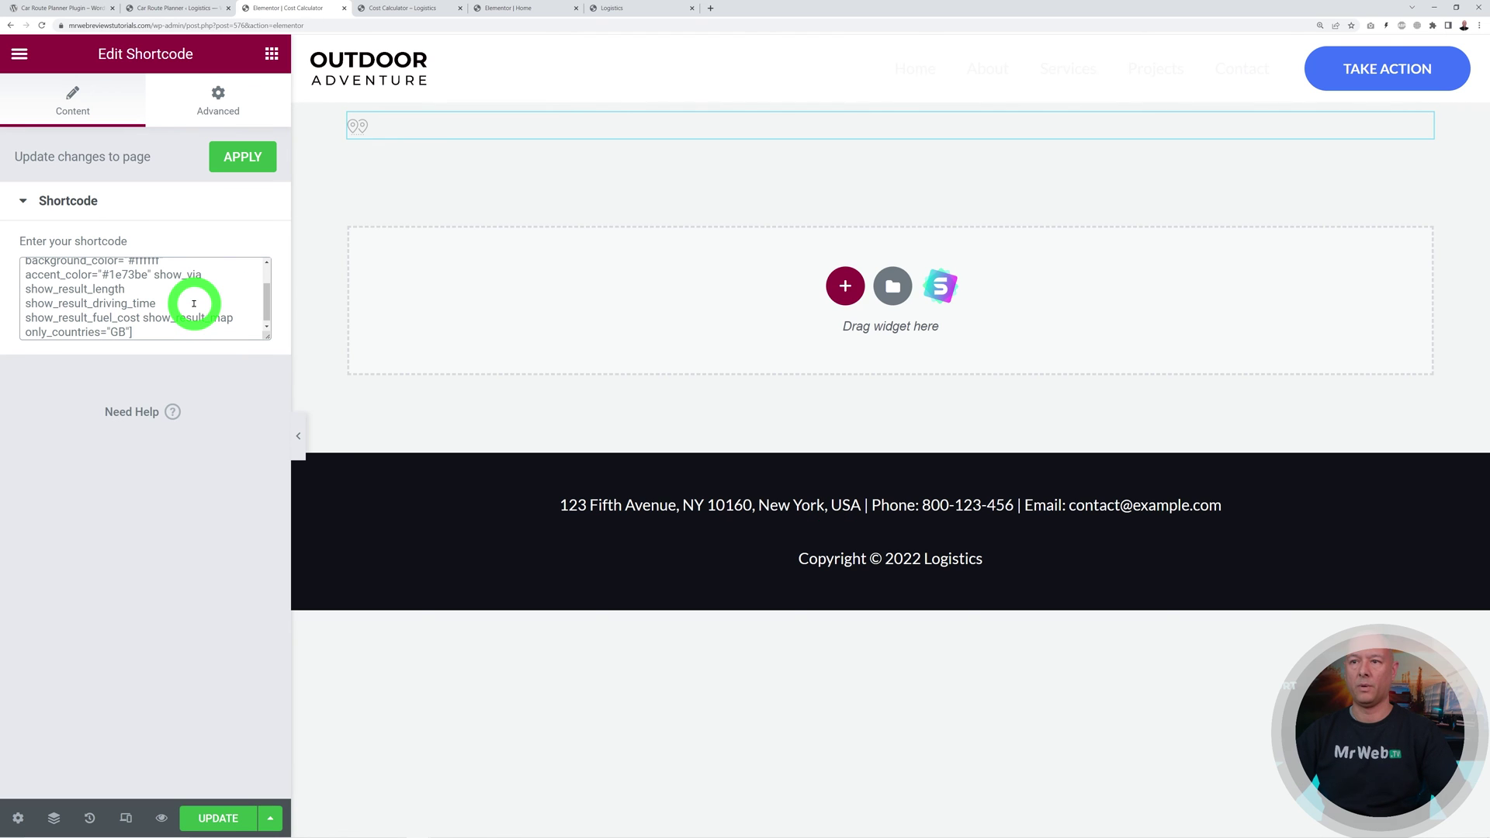
left_click(245, 158)
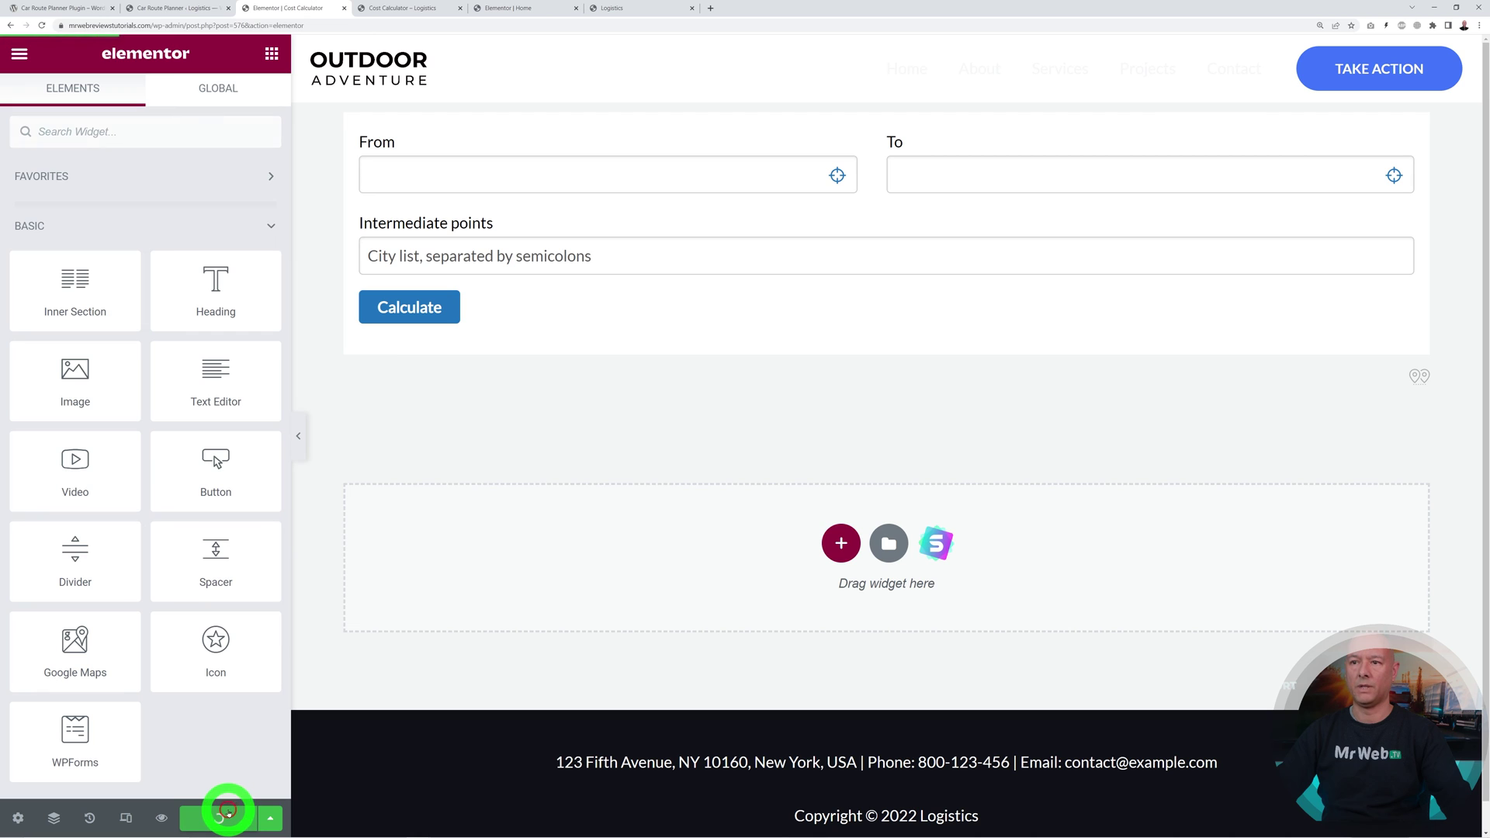
left_click(416, 8)
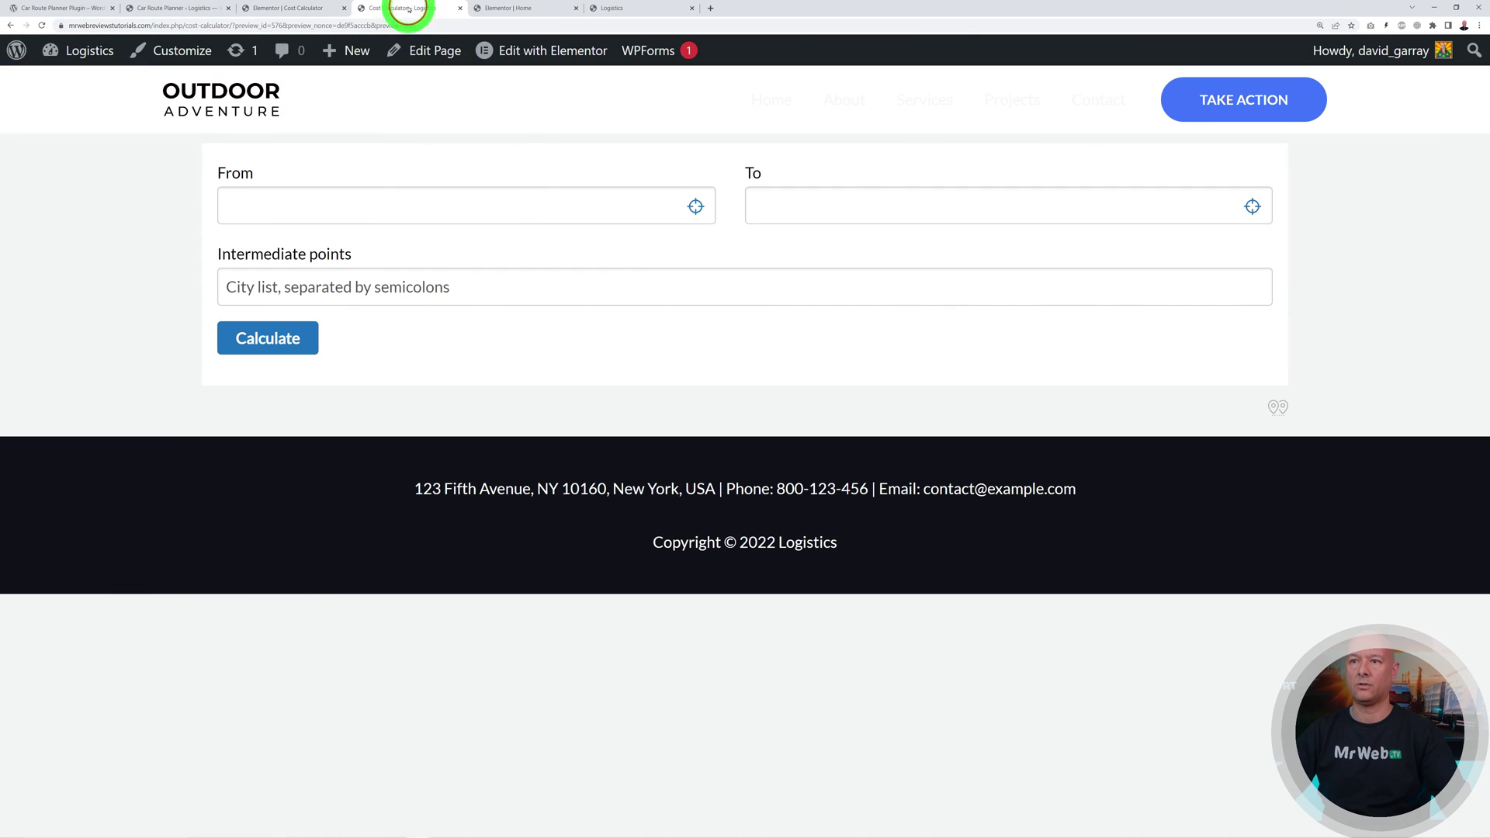
Step: Enter a route from London (England) to Leeds (England) with Birmingham (England) as an intermediate point
left_click(389, 212)
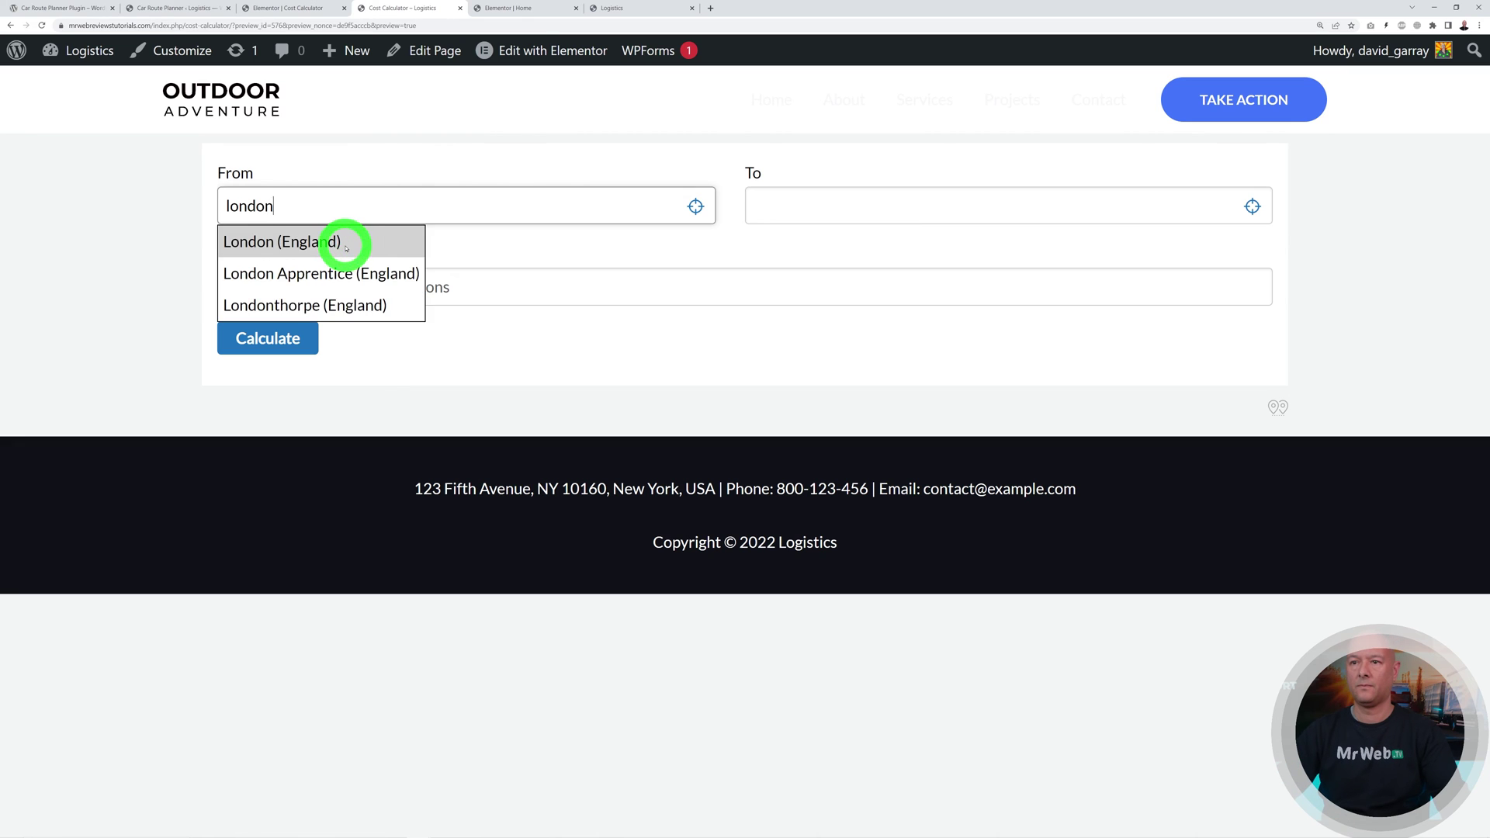
left_click(346, 247)
left_click(838, 197)
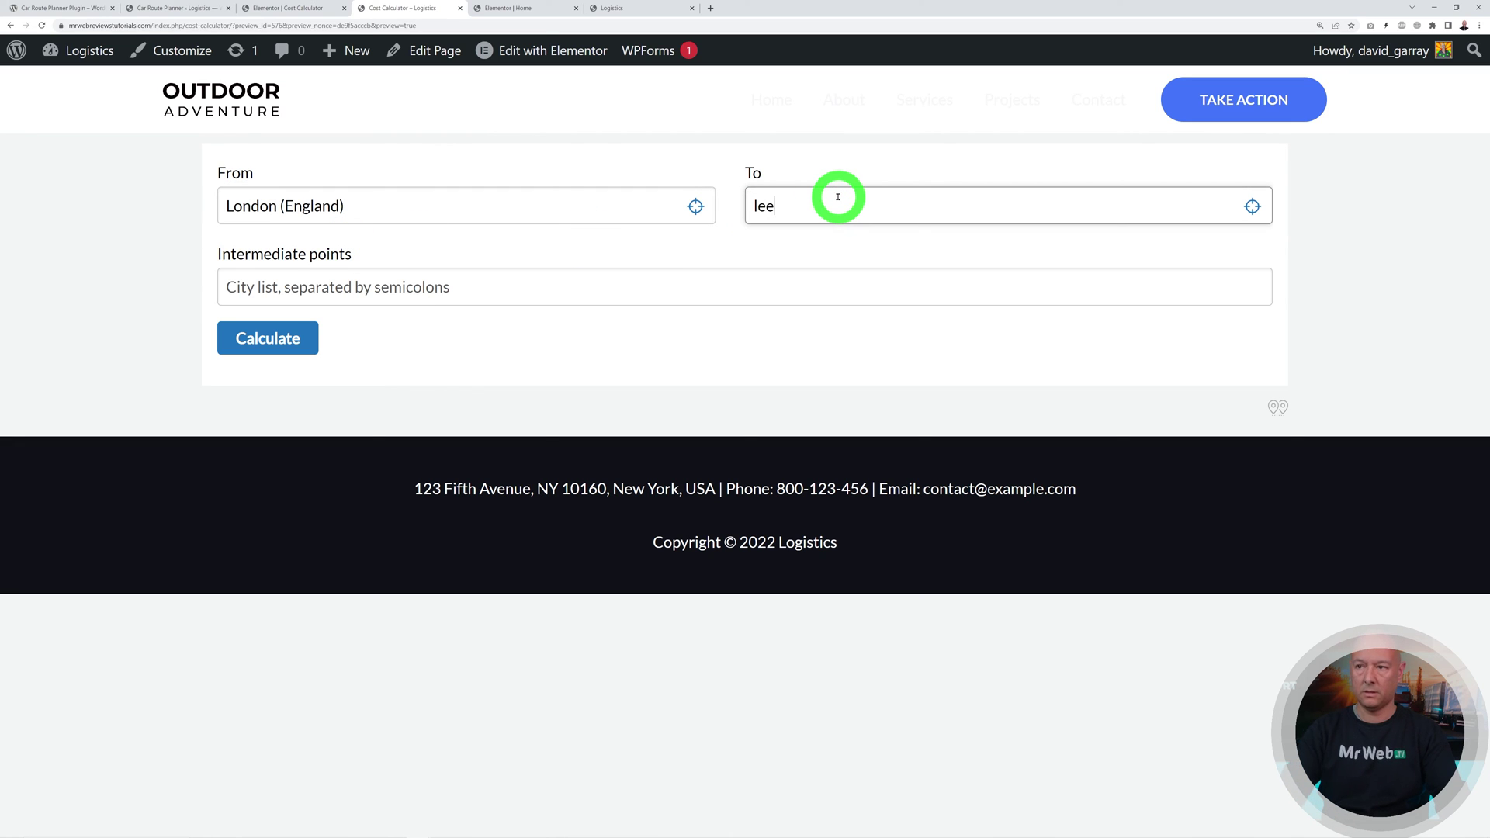
type("leeds")
left_click(829, 240)
left_click(604, 290)
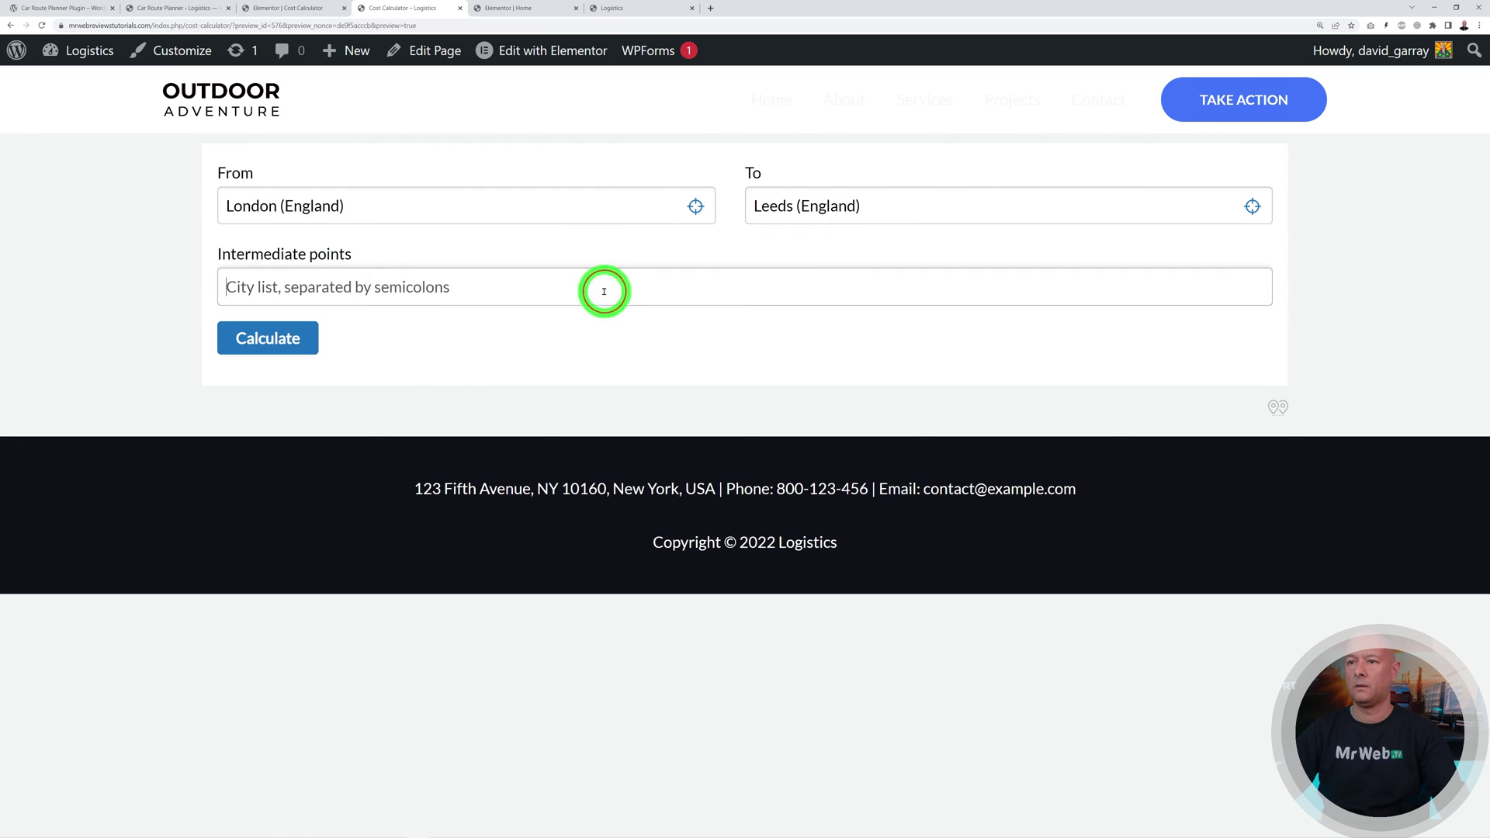
type("birminng")
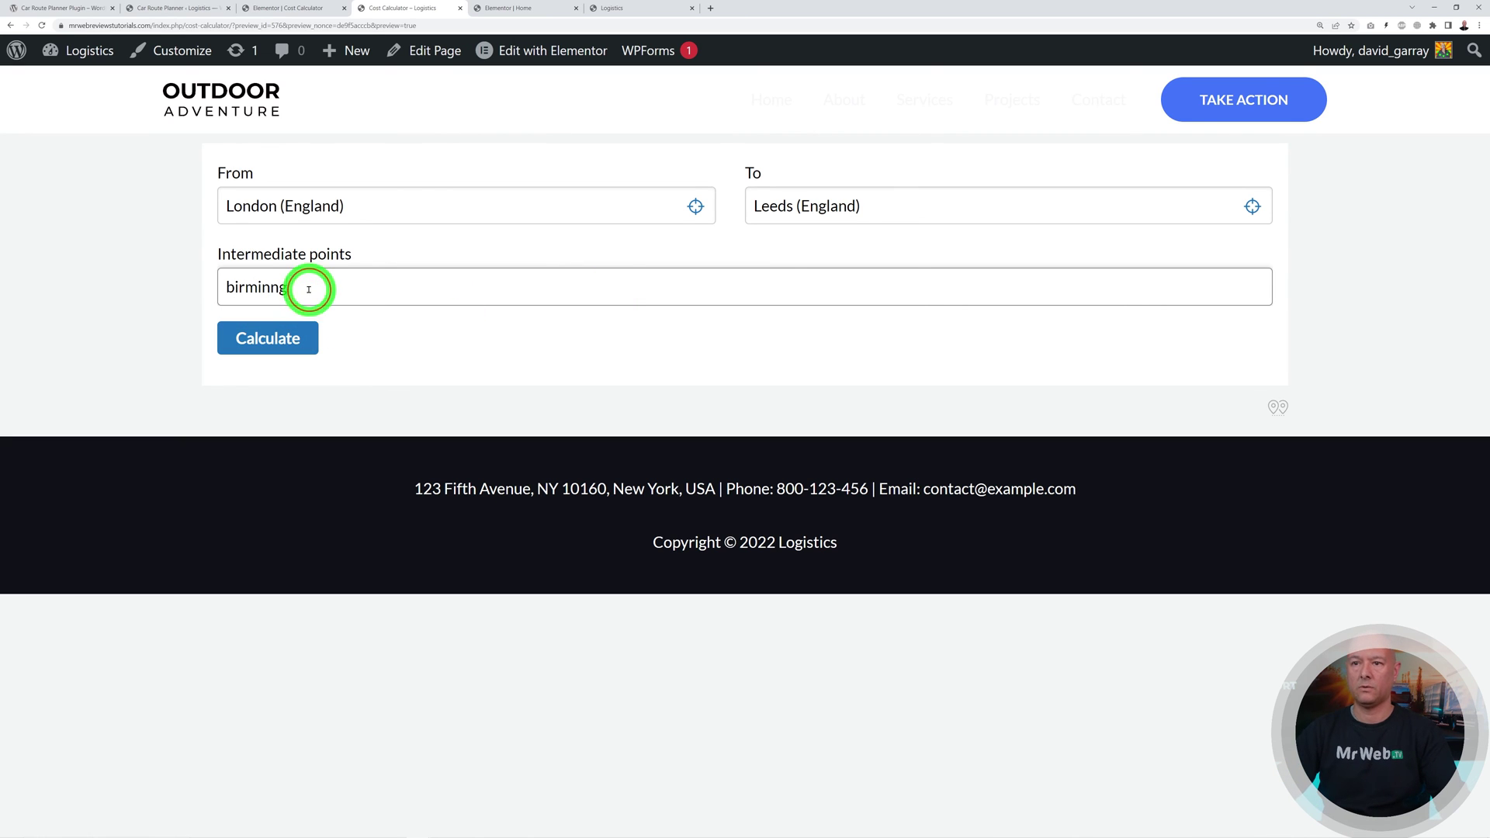
left_click(293, 322)
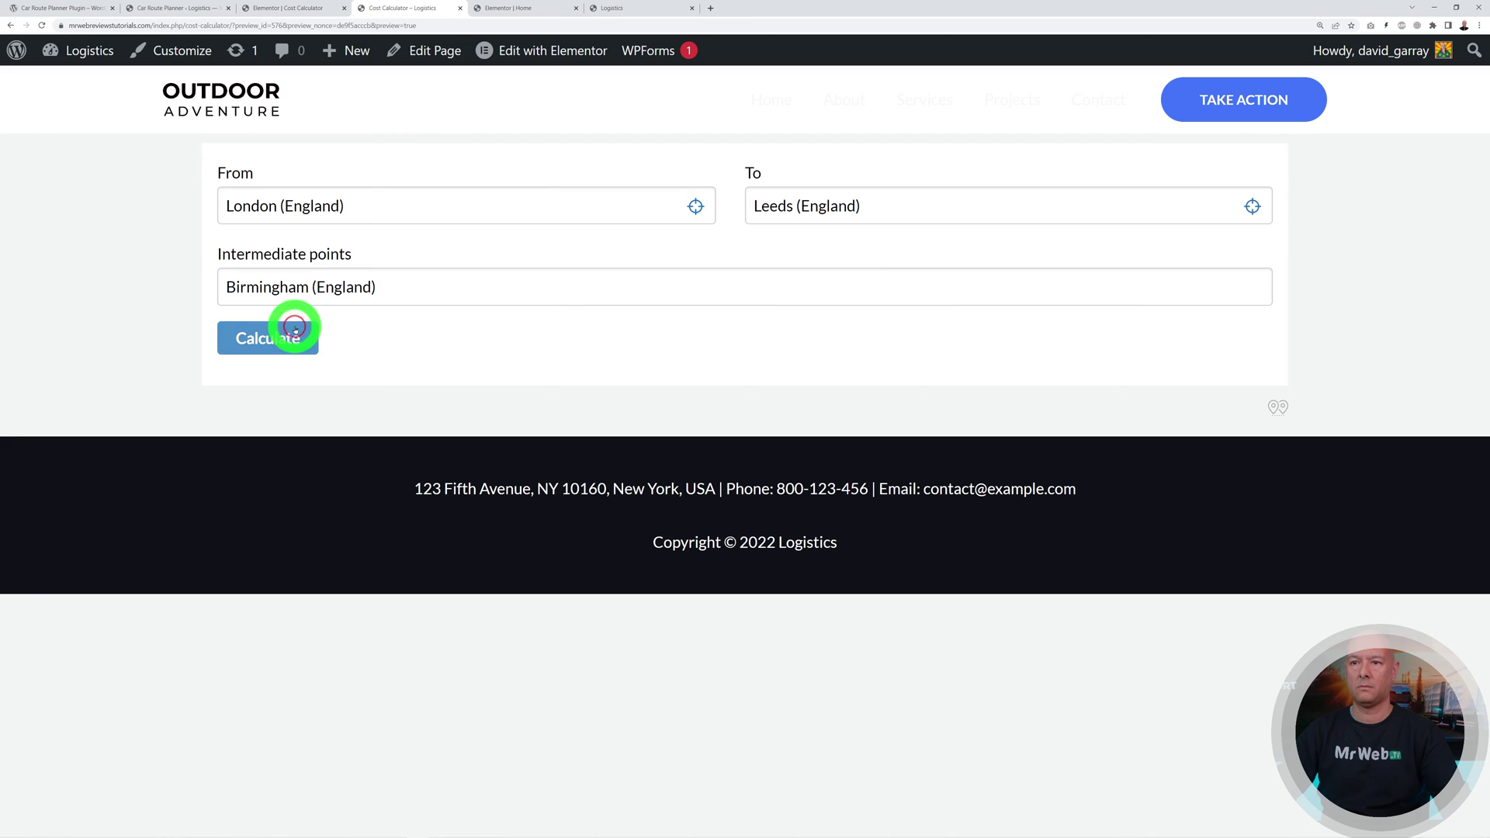
Step: Calculate the route and review the 237.4 mi, 3 h 53 min, 48 GBP result and map
left_click(265, 339)
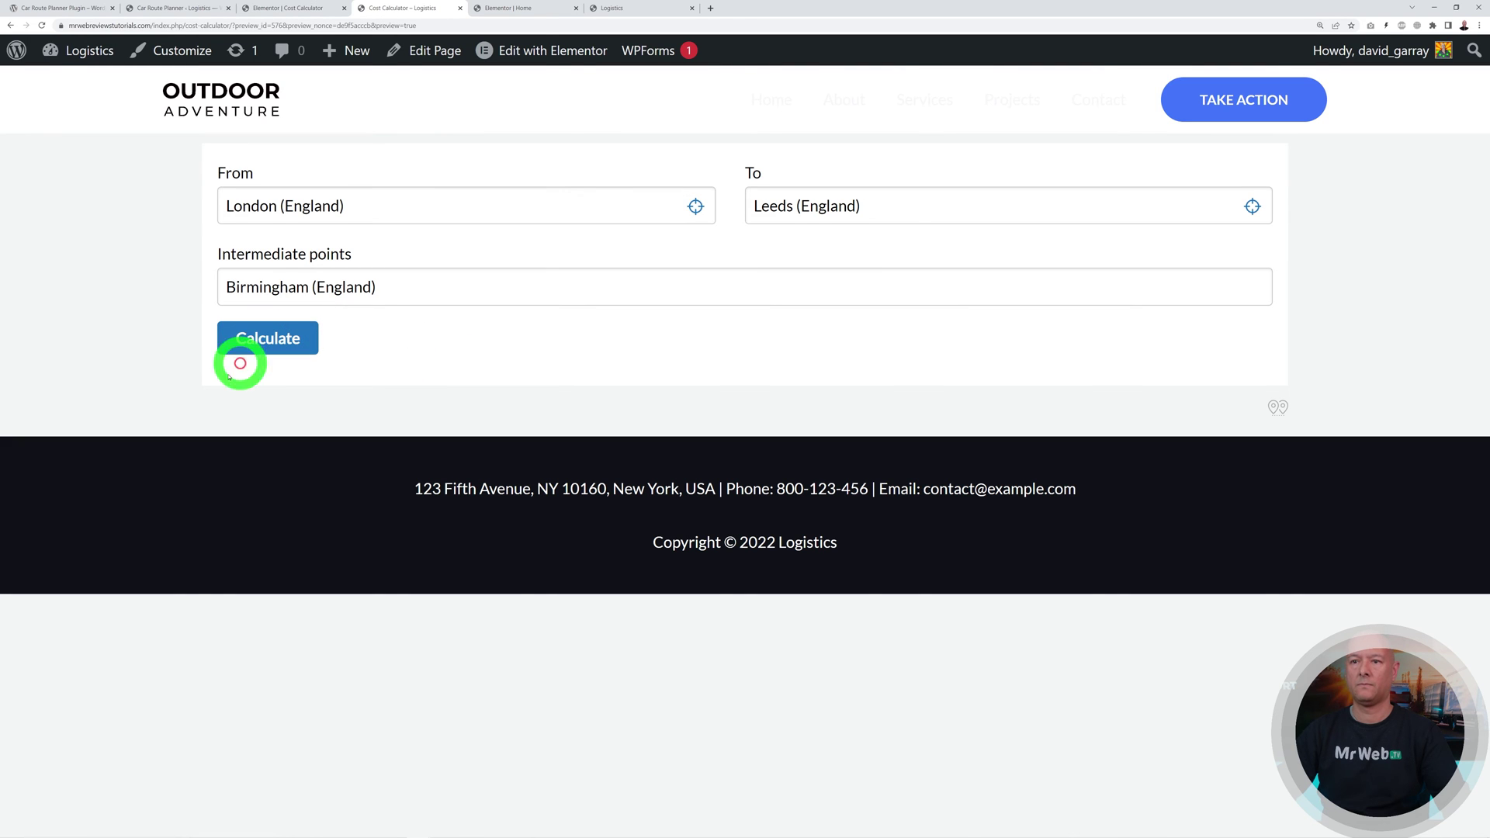
scroll(53, 444, "down", 2)
scroll(52, 444, "down", 1)
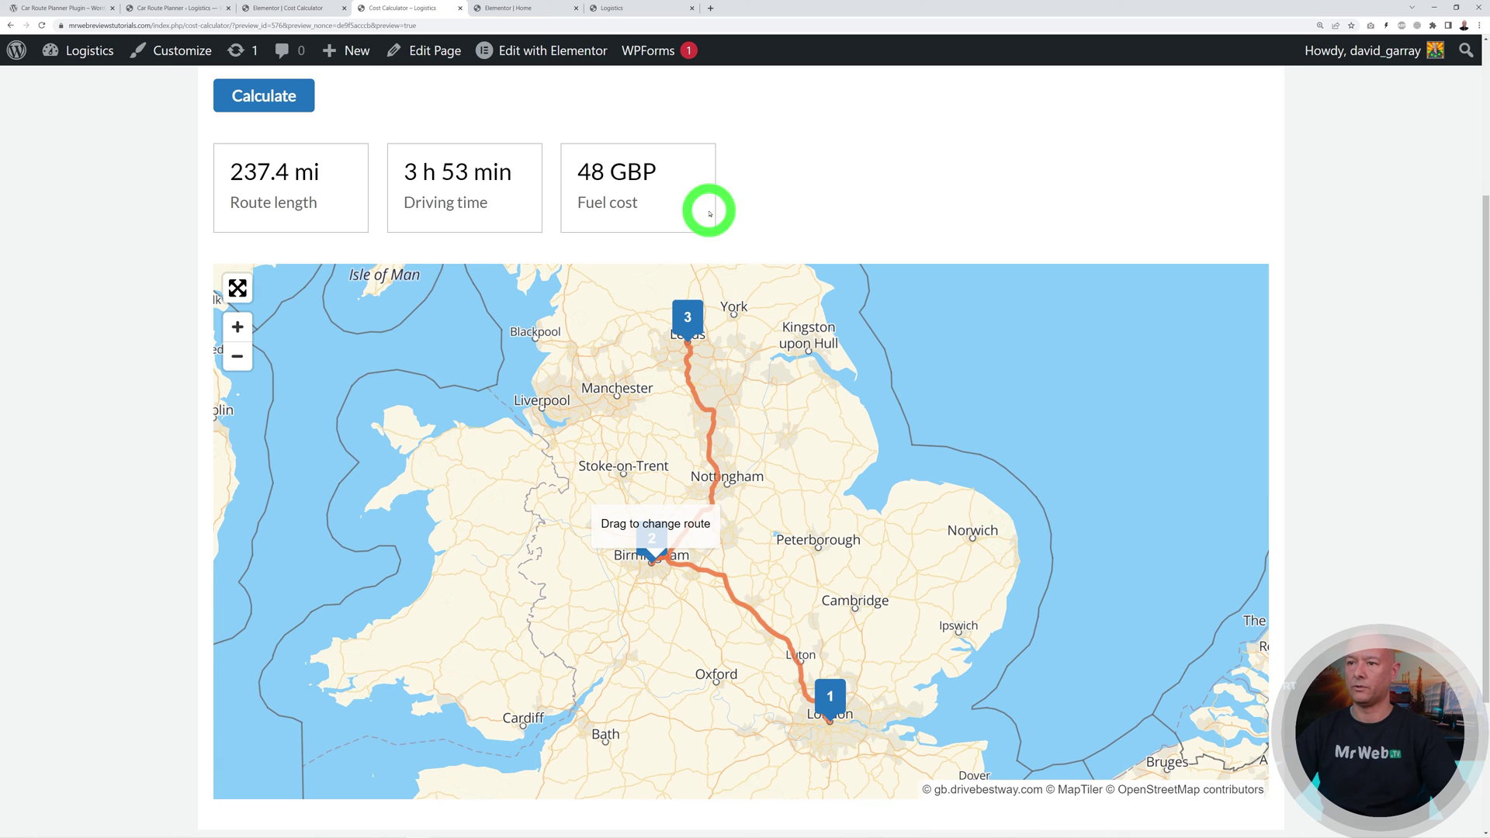
scroll(1458, 382, "up", 3)
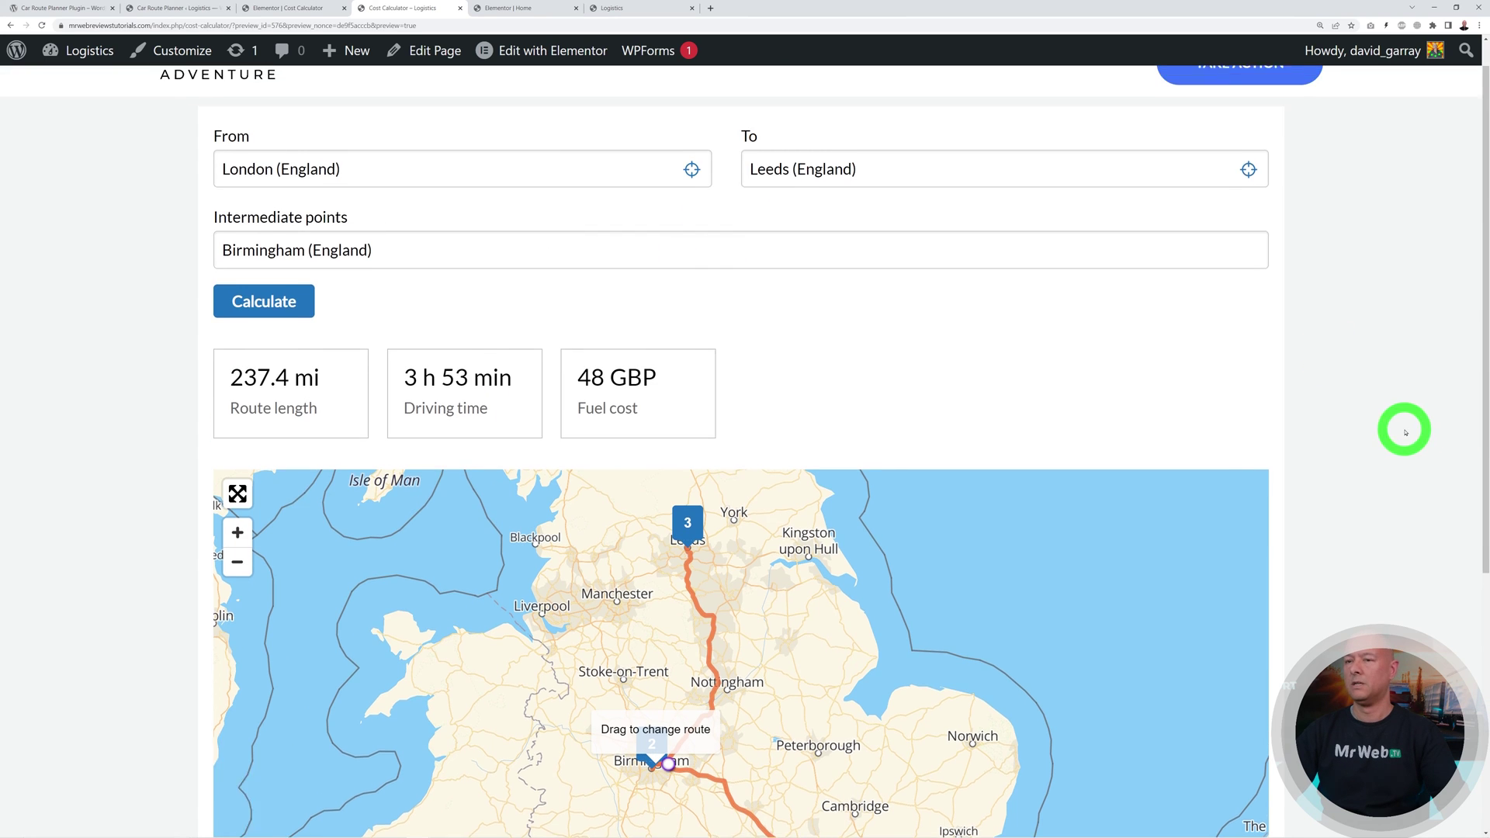
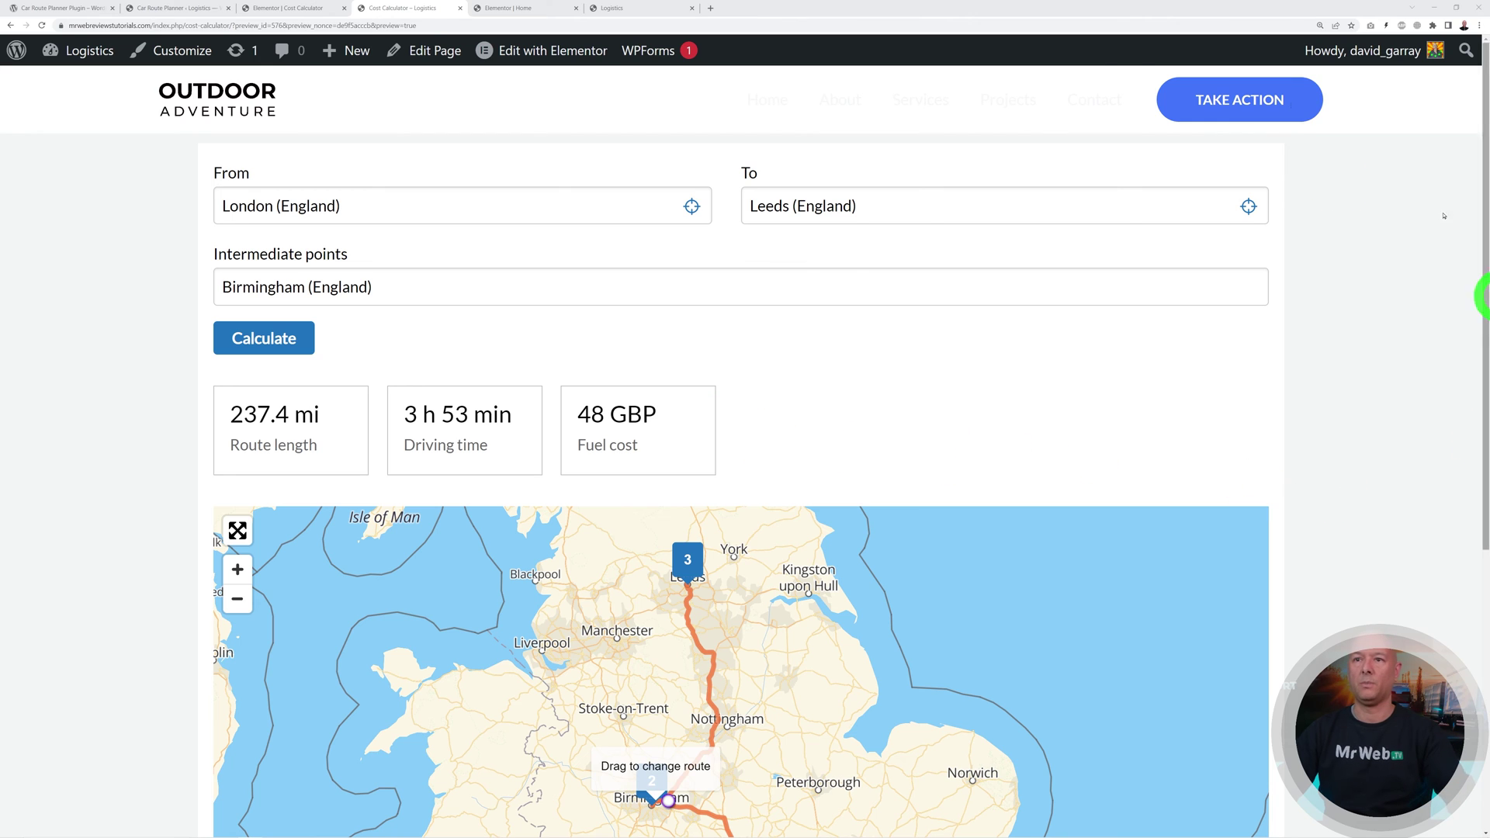
Step: Expand the Car Route Planner Results settings and turn on the customized cost
left_click(199, 10)
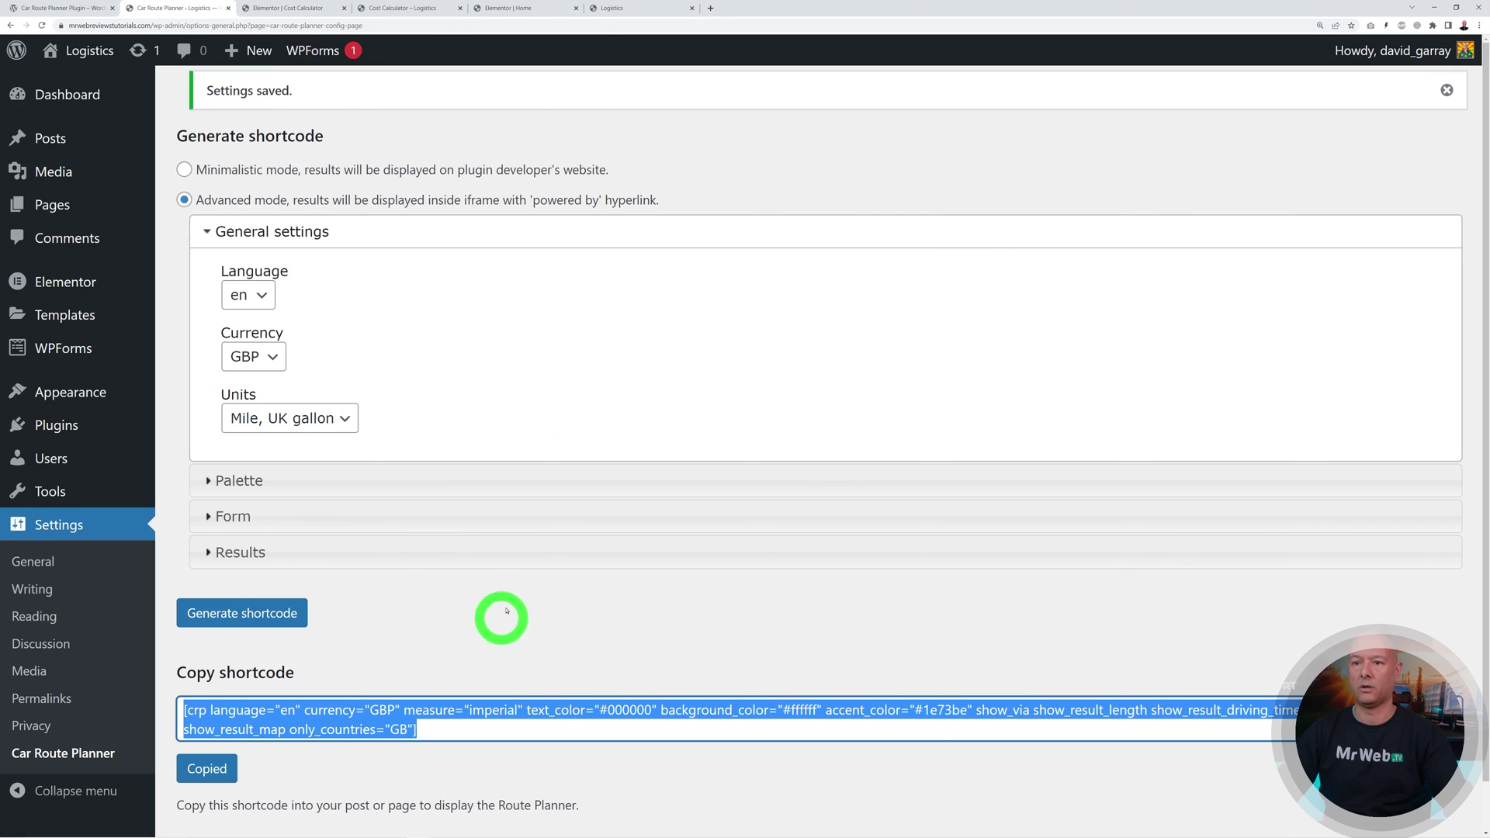
left_click(921, 236)
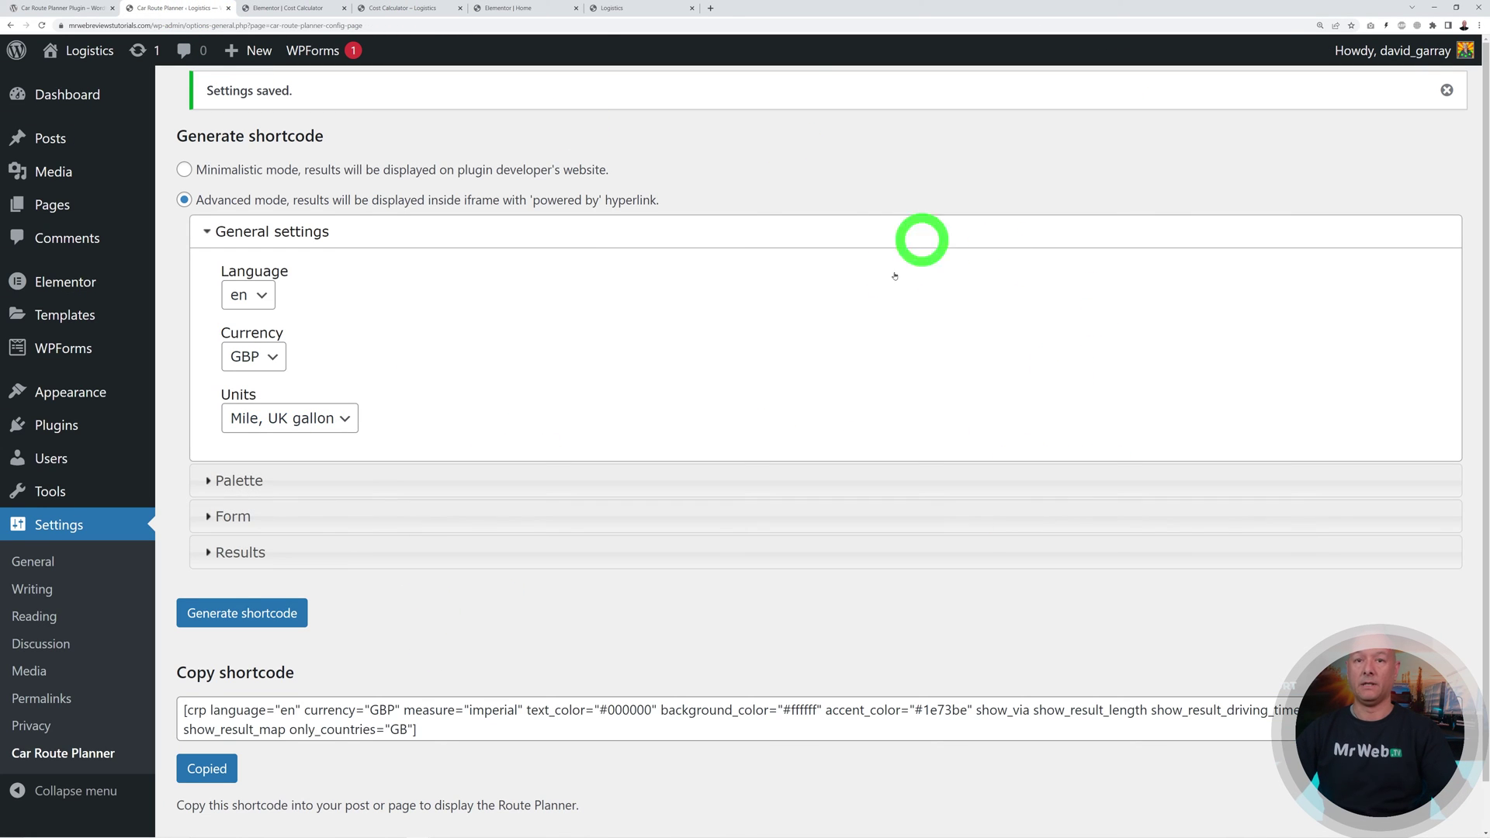
left_click(332, 550)
scroll(808, 556, "down", 1)
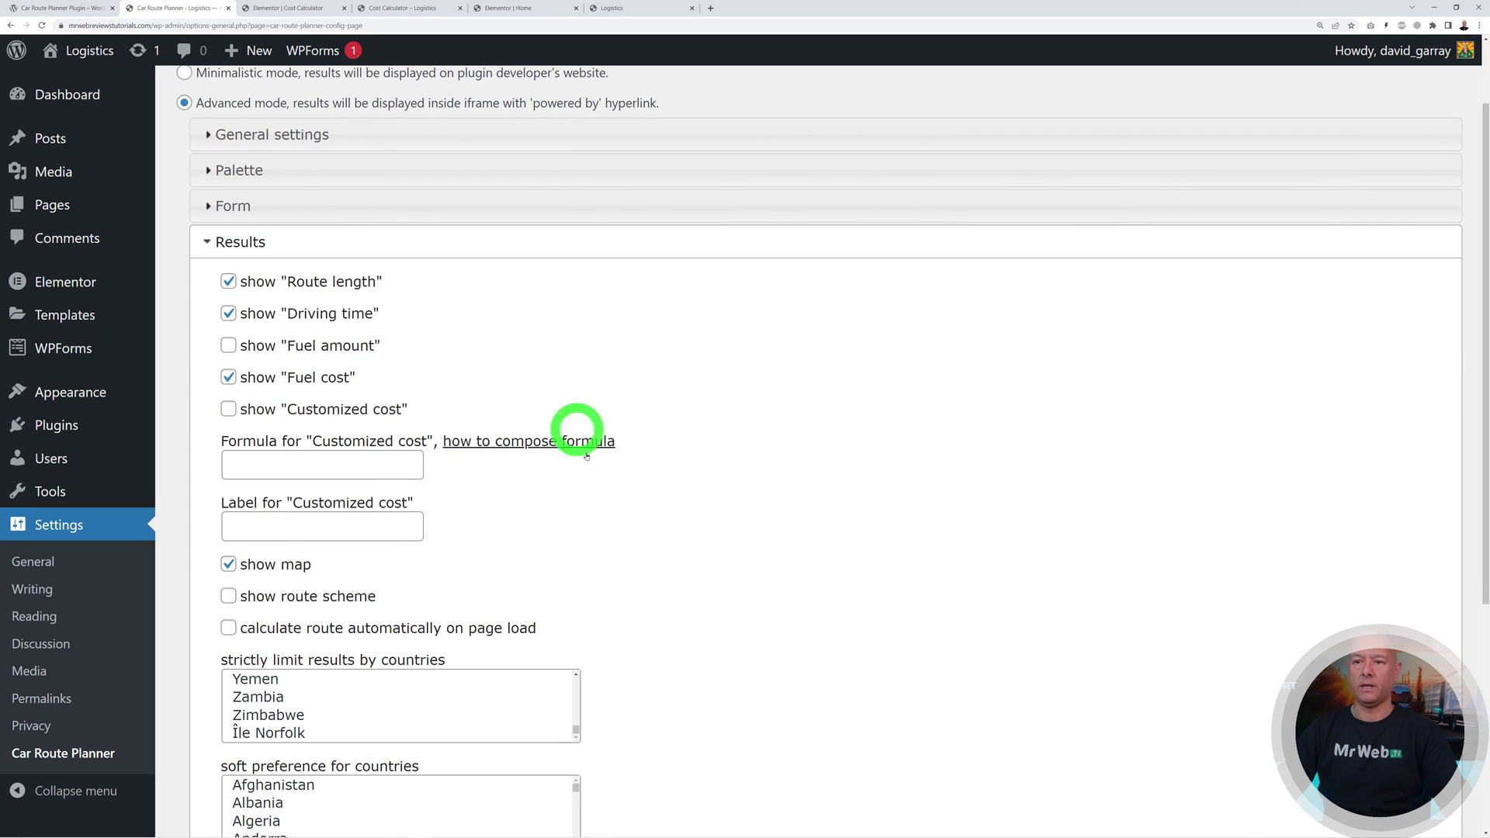
scroll(872, 445, "down", 1)
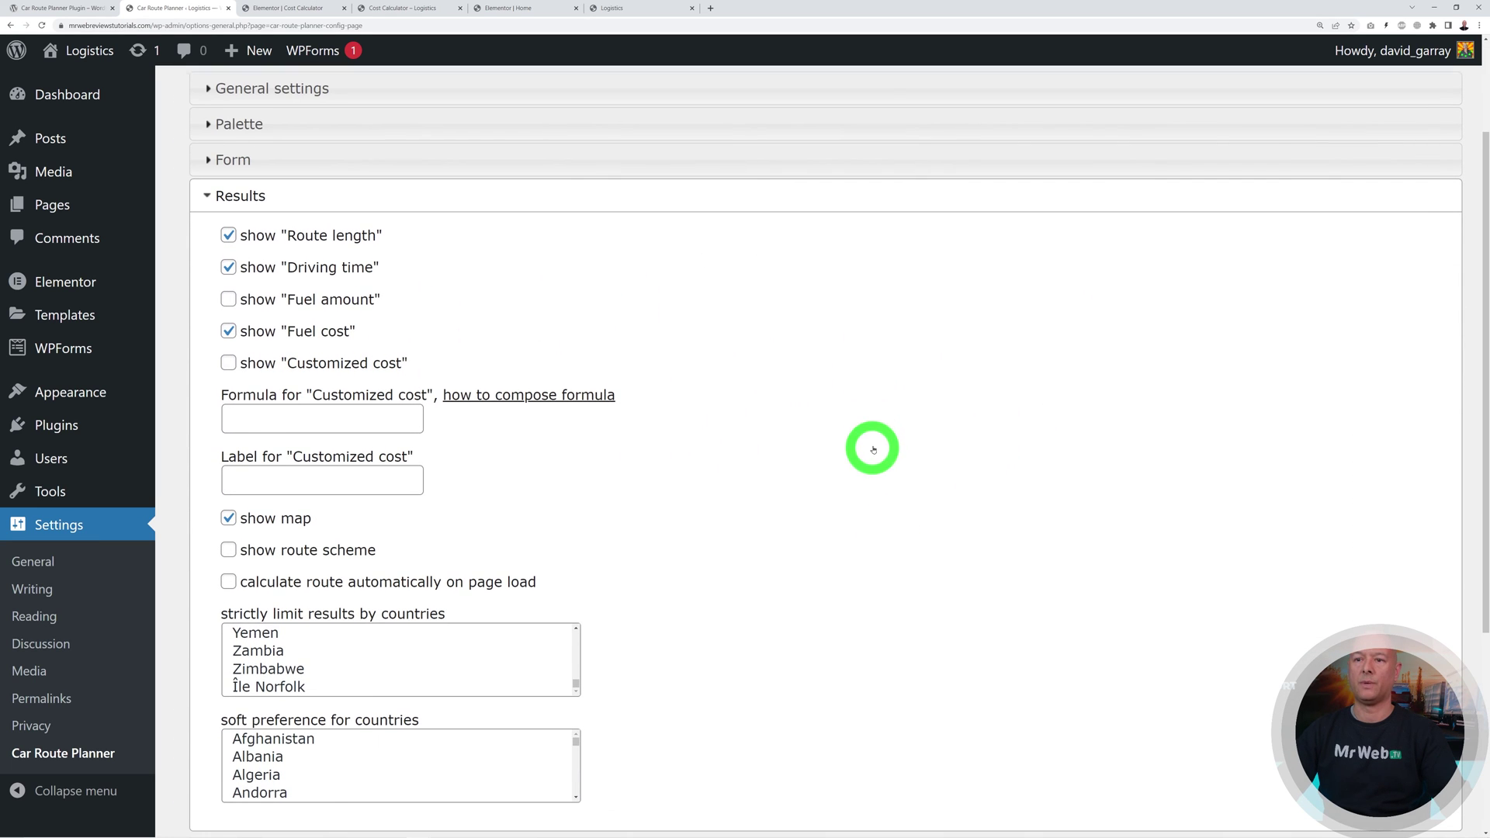
left_click(227, 360)
left_click(372, 482)
Step: Label the customized cost 'Delivery Cost' and turn the map display back on
left_click(385, 9)
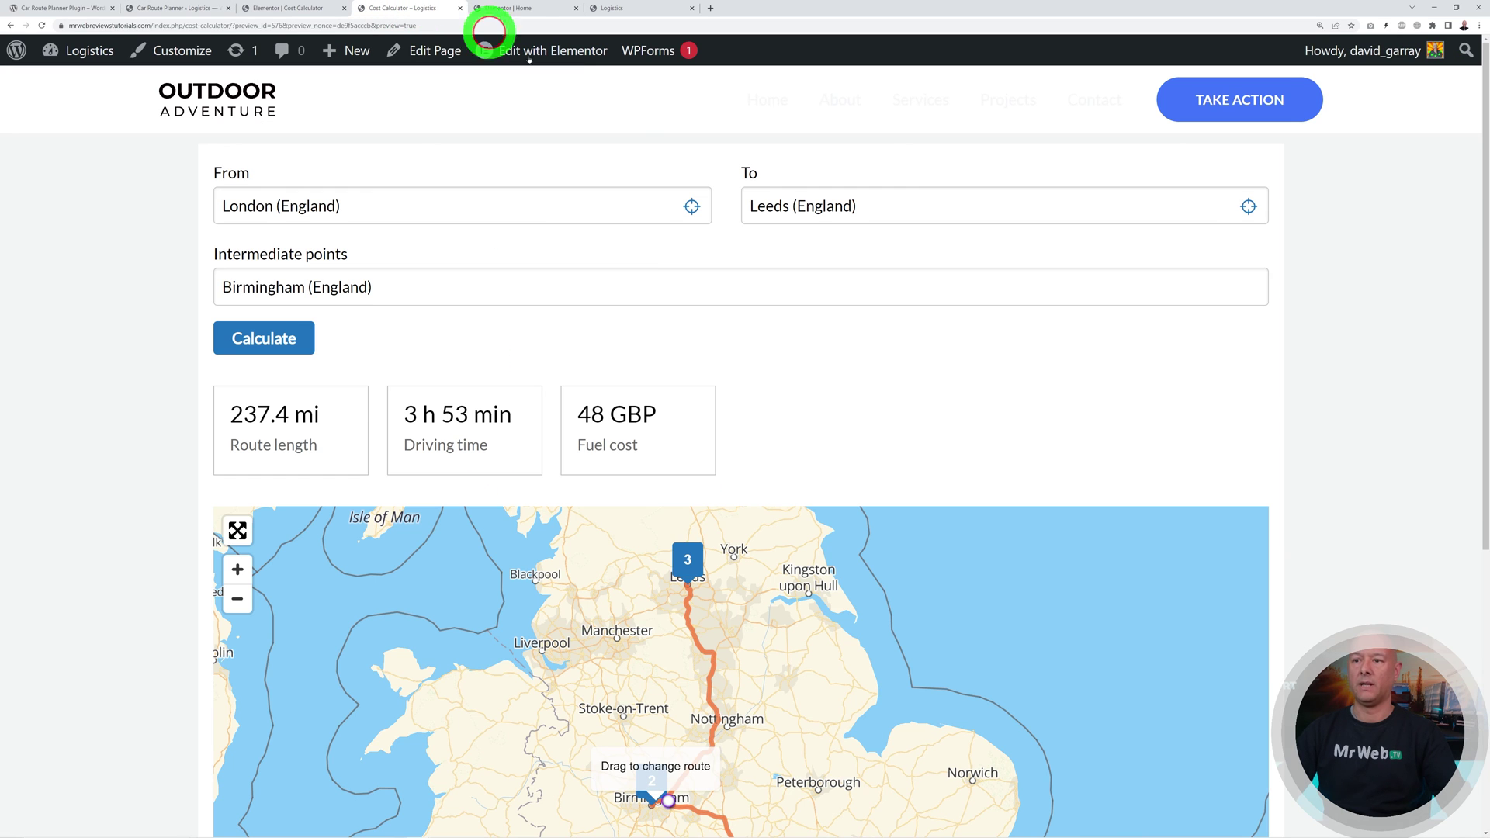
left_click(180, 9)
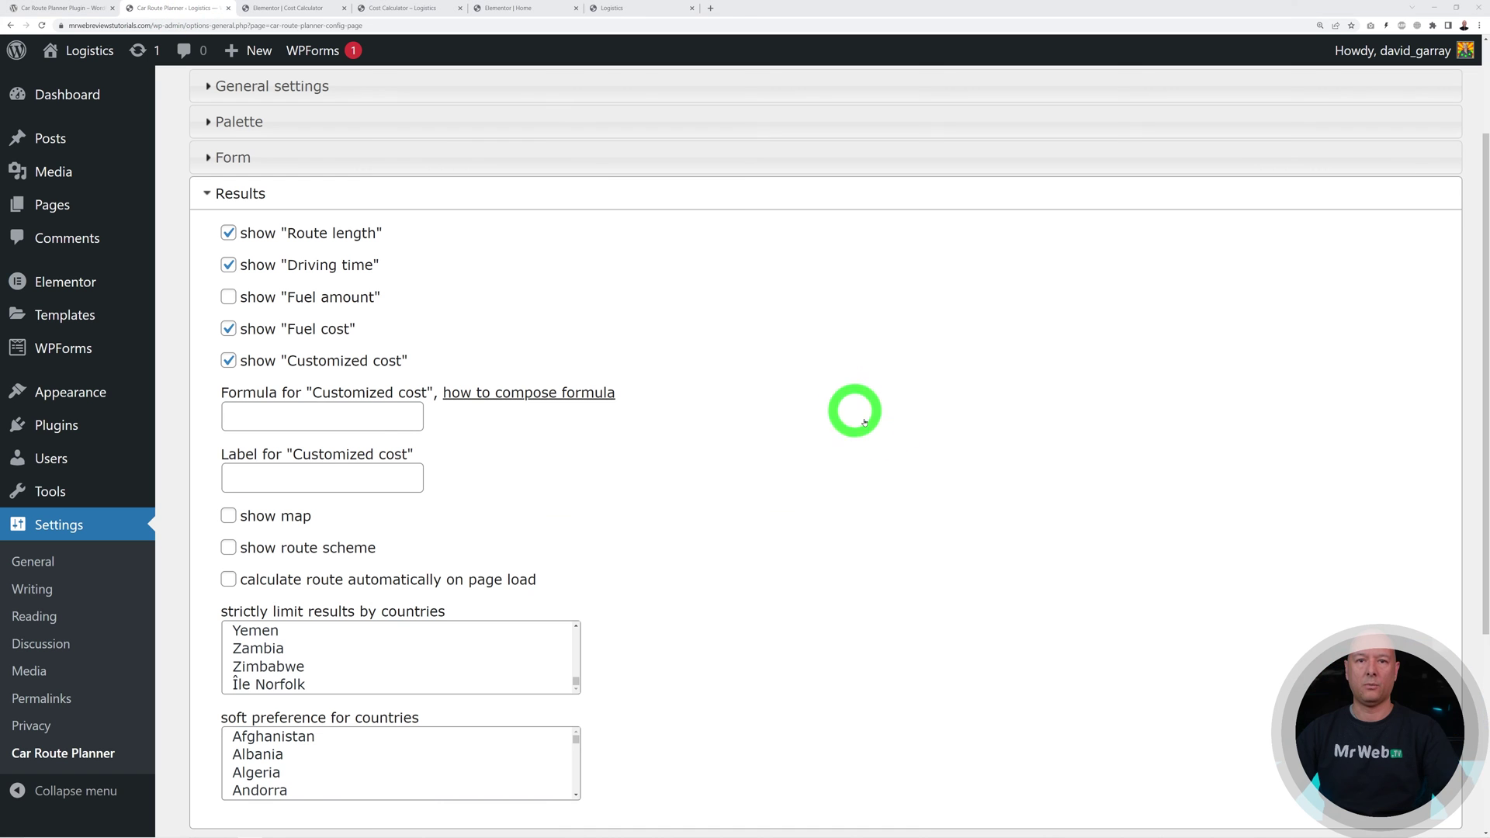
left_click(397, 468)
type("Delivery Cost")
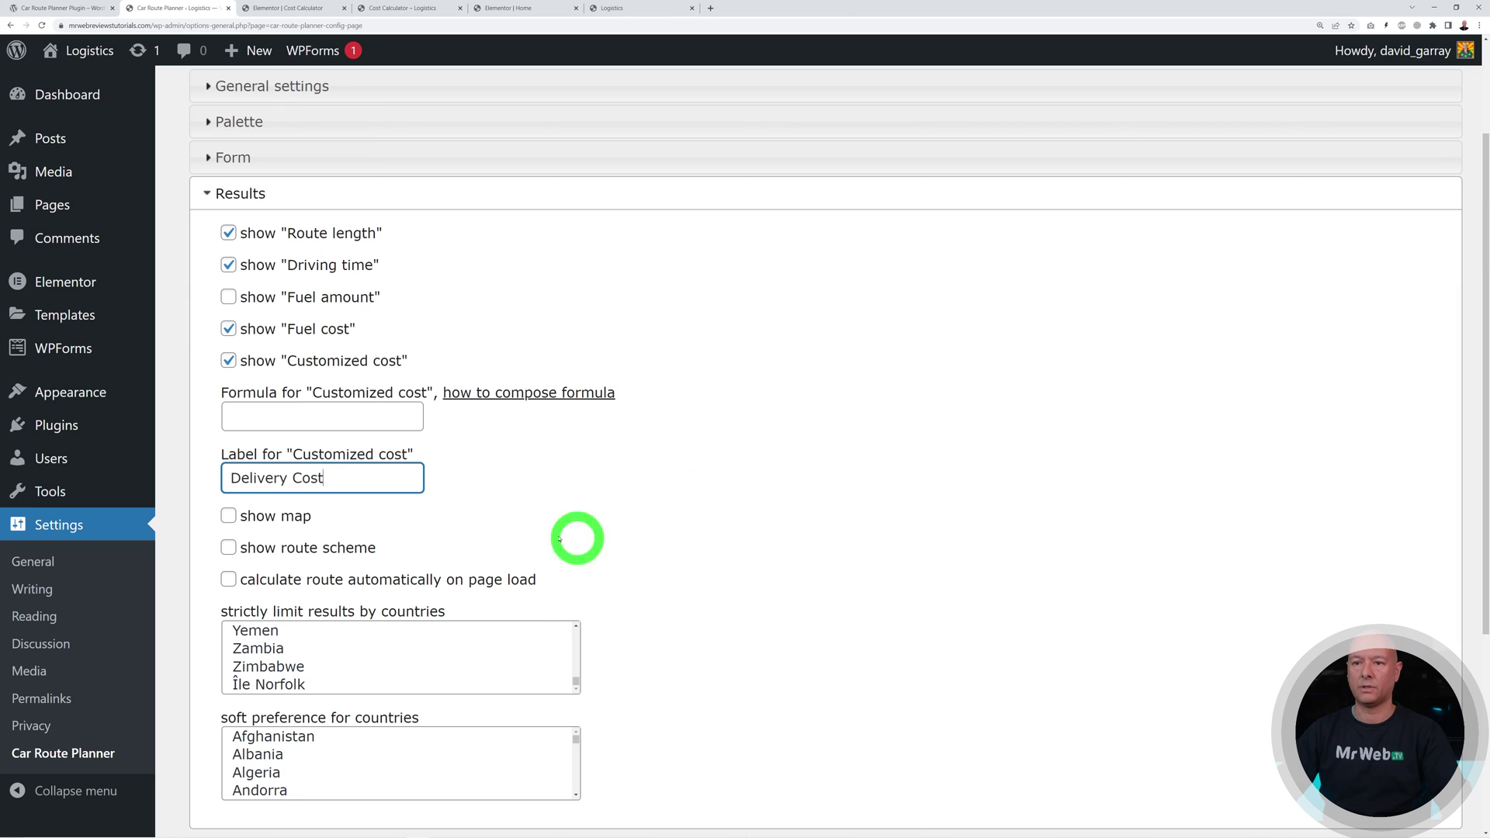
left_click(576, 511)
left_click(576, 511)
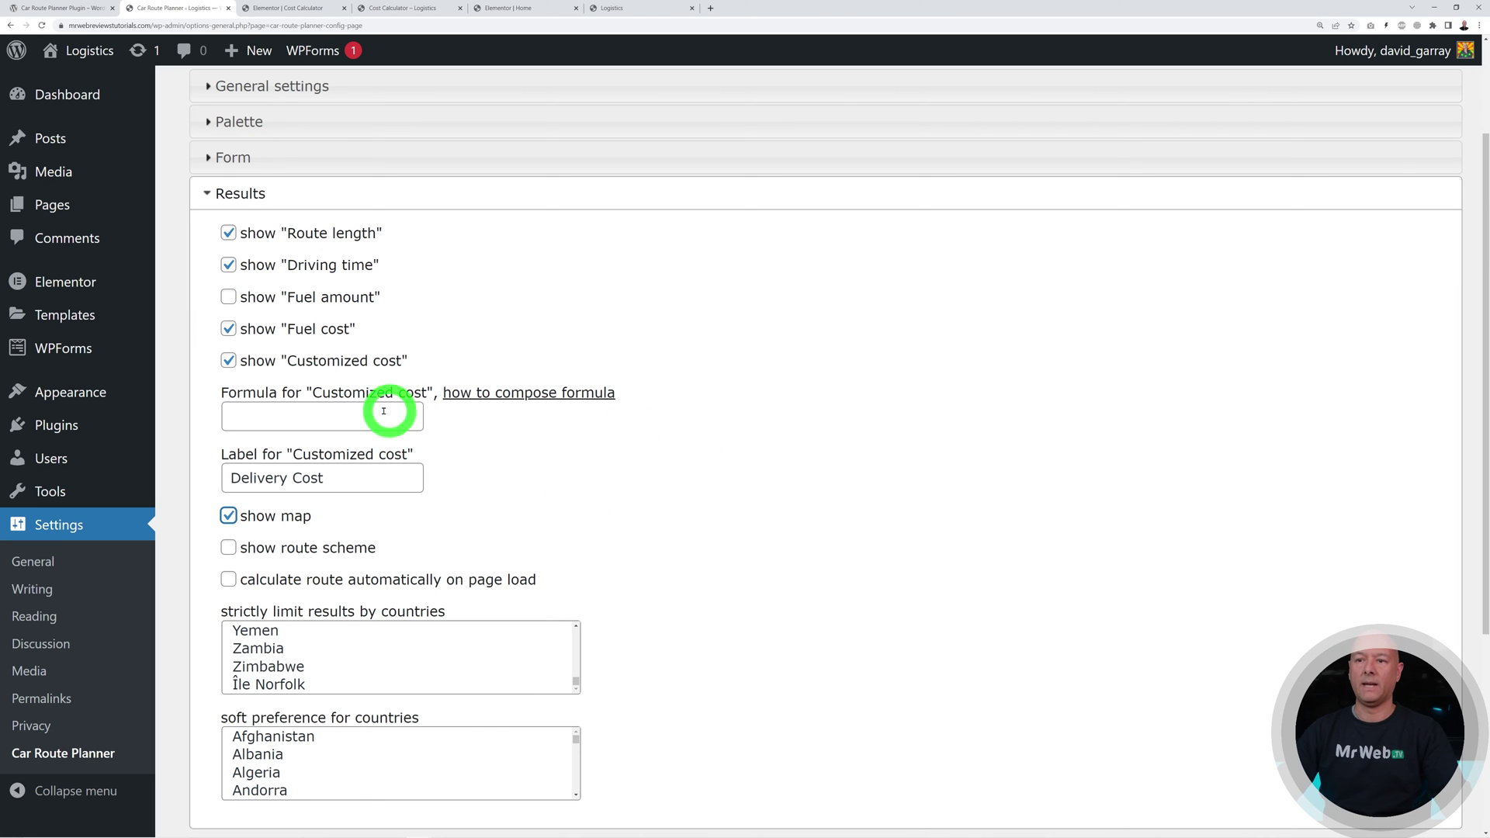
Step: Open the 'how to compose formula' guide in a new tab
right_click(521, 393)
left_click(542, 403)
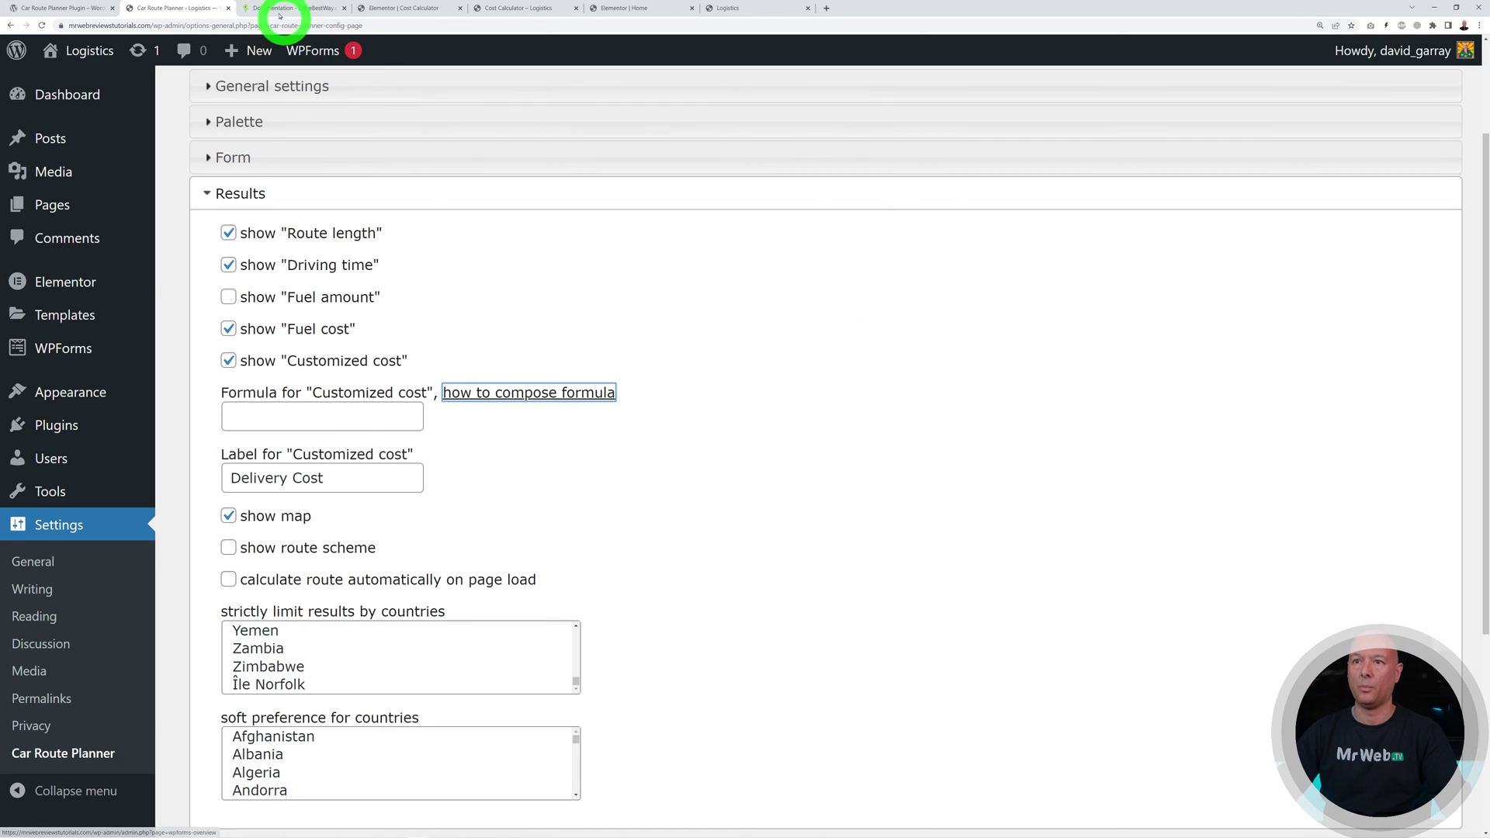
left_click(289, 10)
left_click_drag(223, 337, 615, 486)
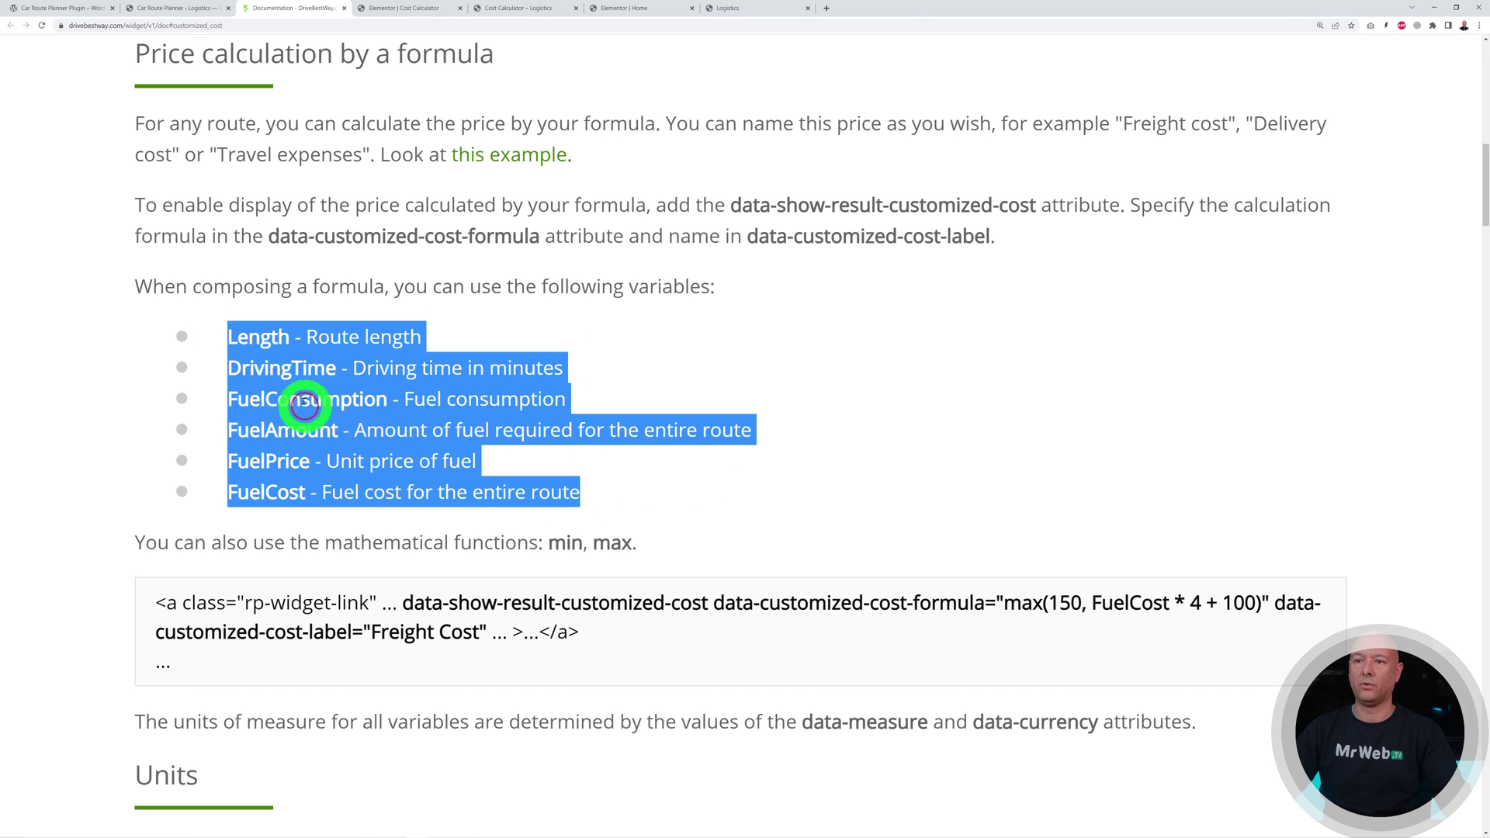
left_click(311, 362)
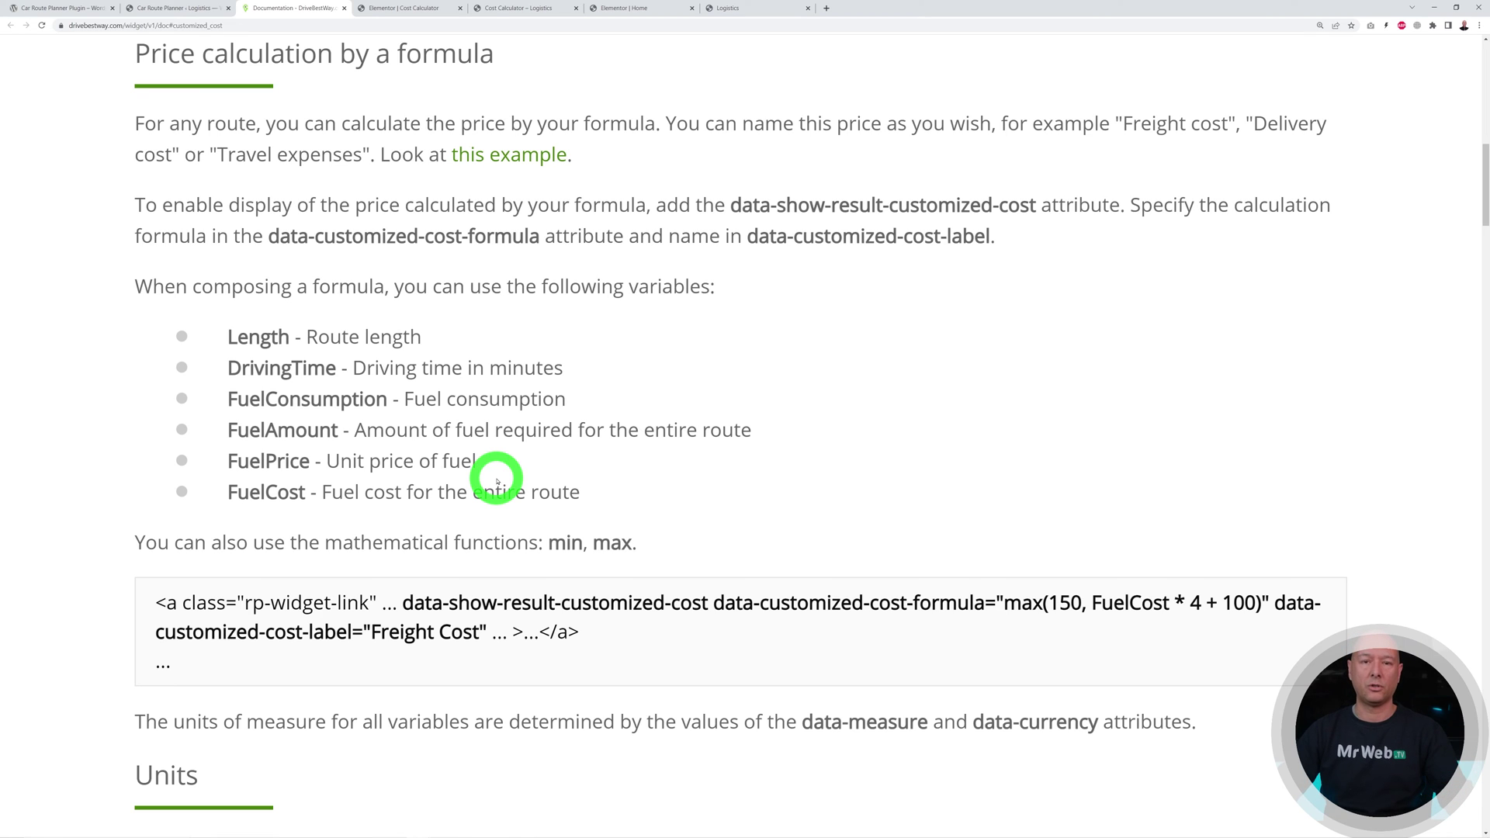
double_click(299, 431)
key("ctrl+c")
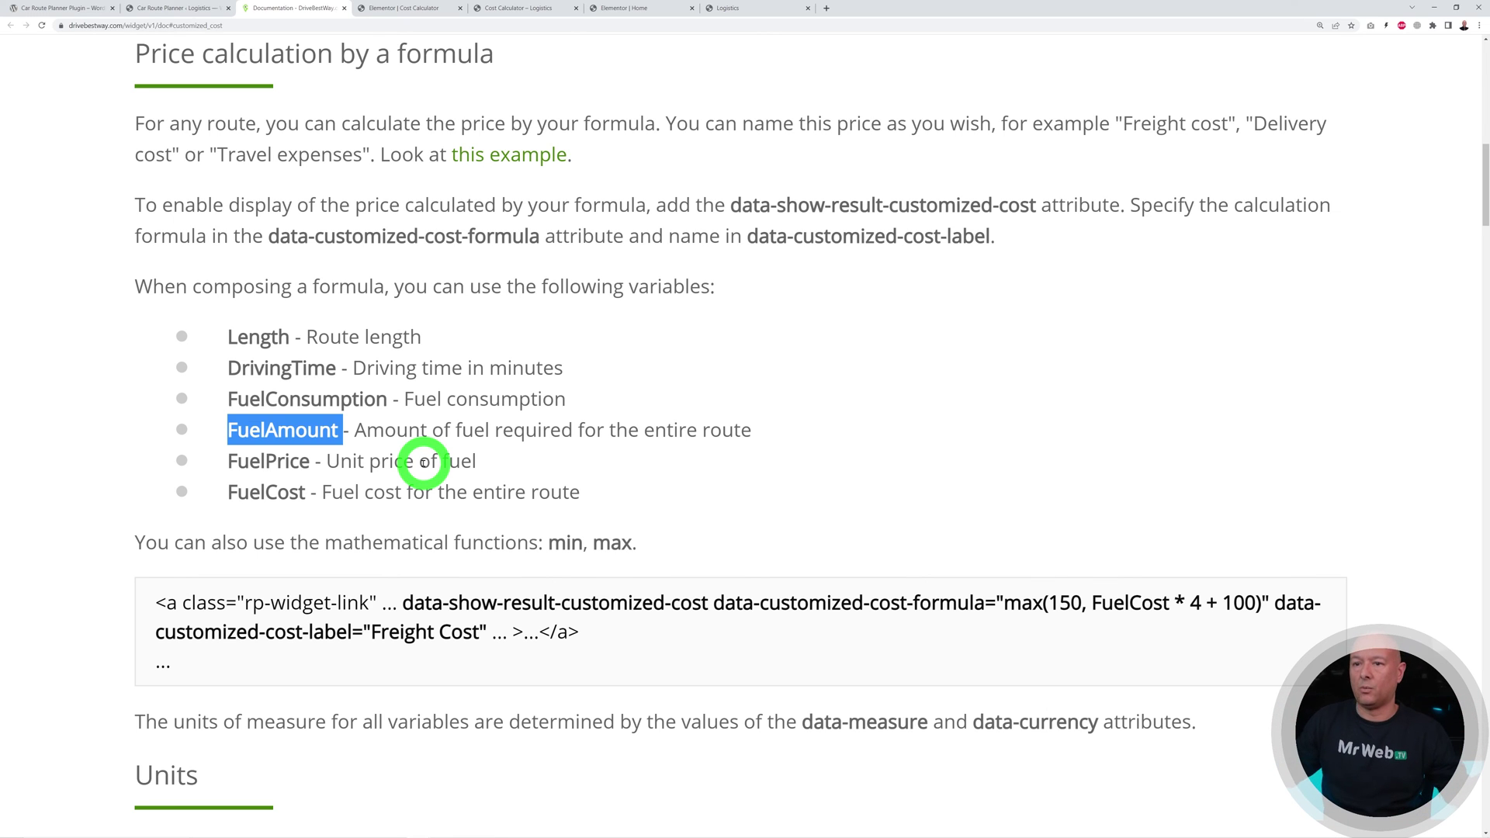
double_click(300, 370)
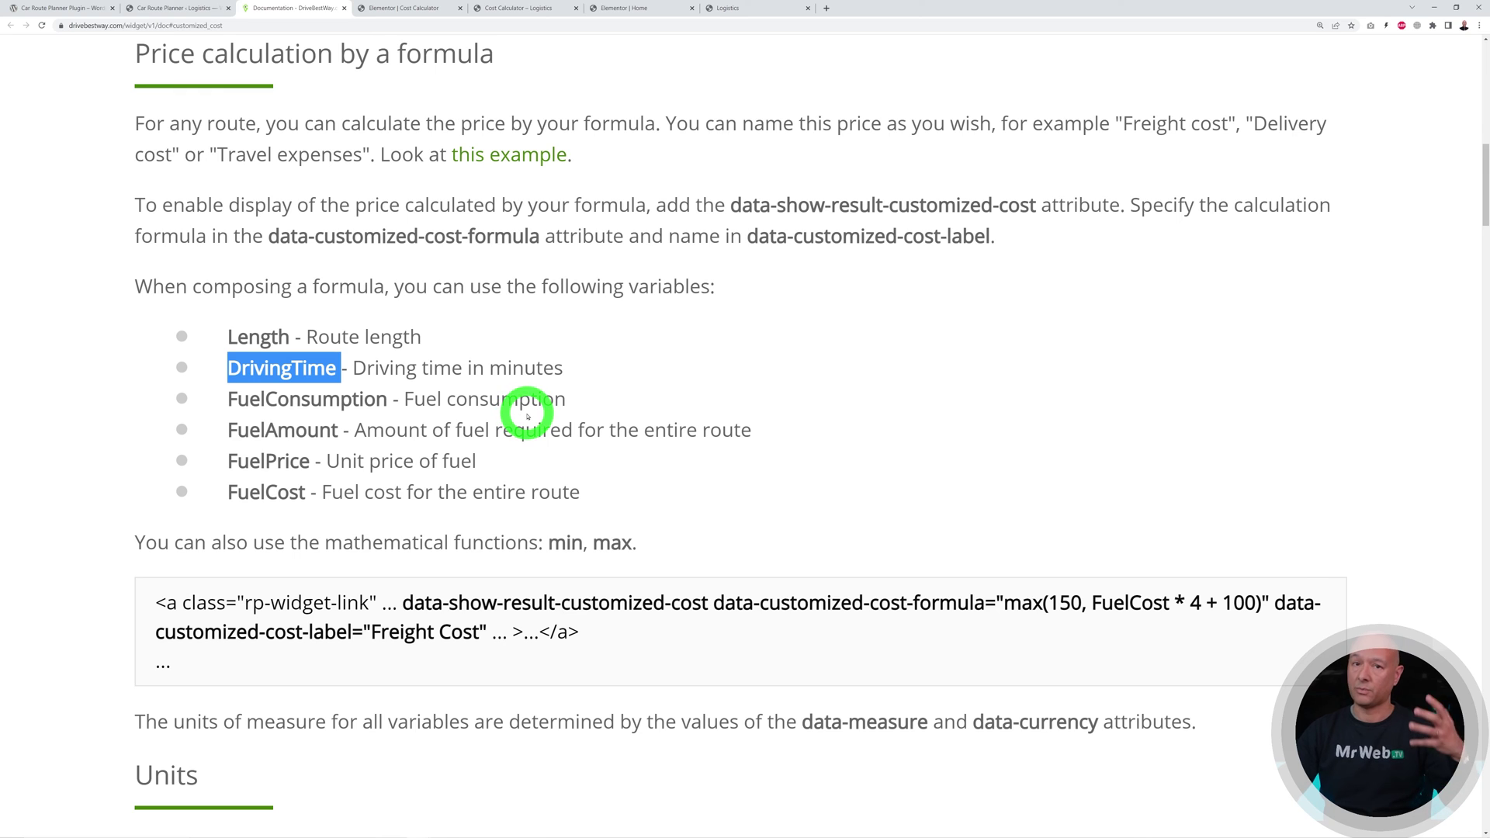
left_click(347, 450)
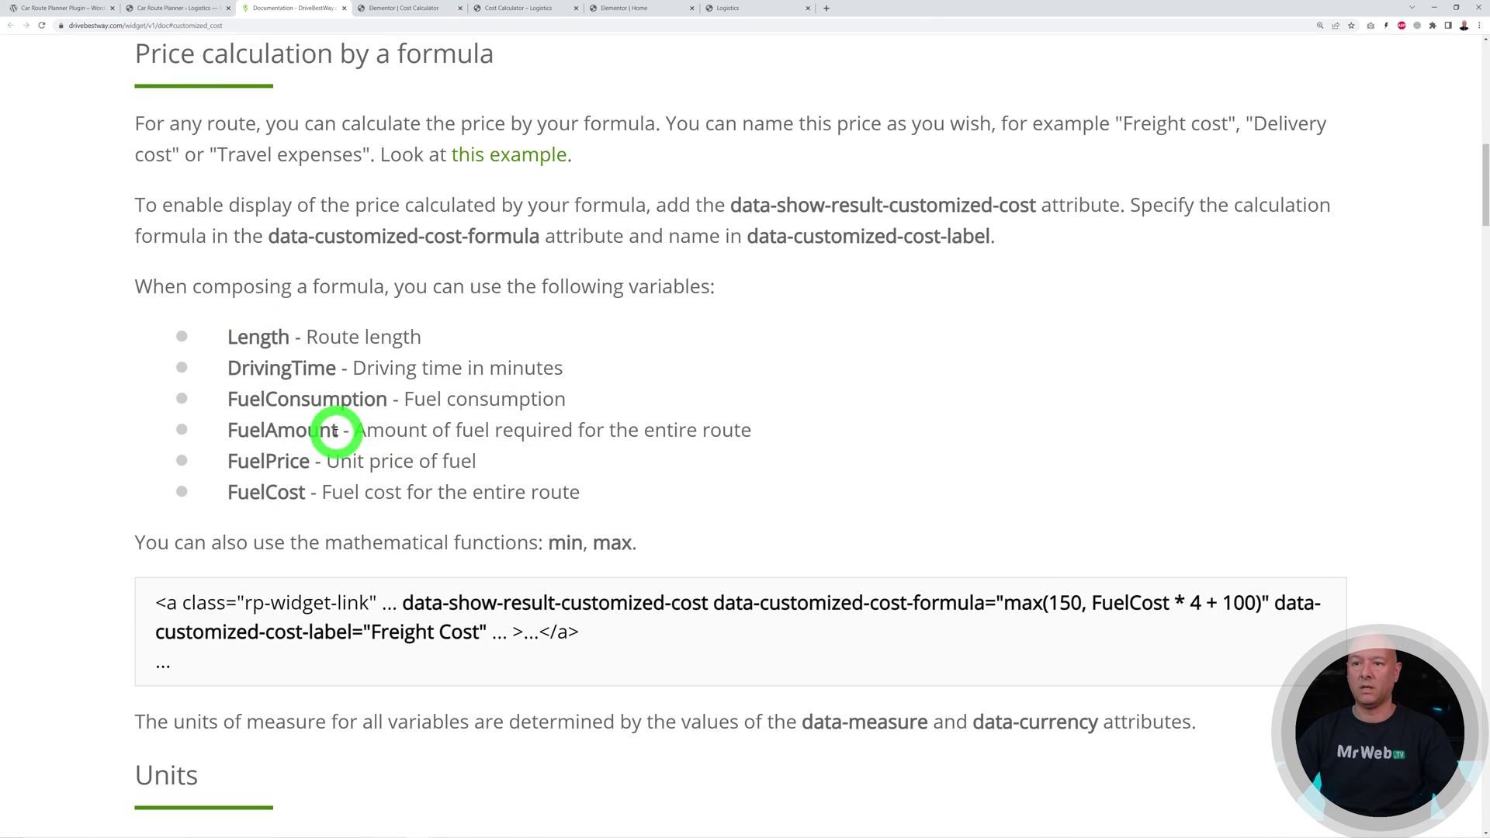
left_click_drag(340, 431, 237, 435)
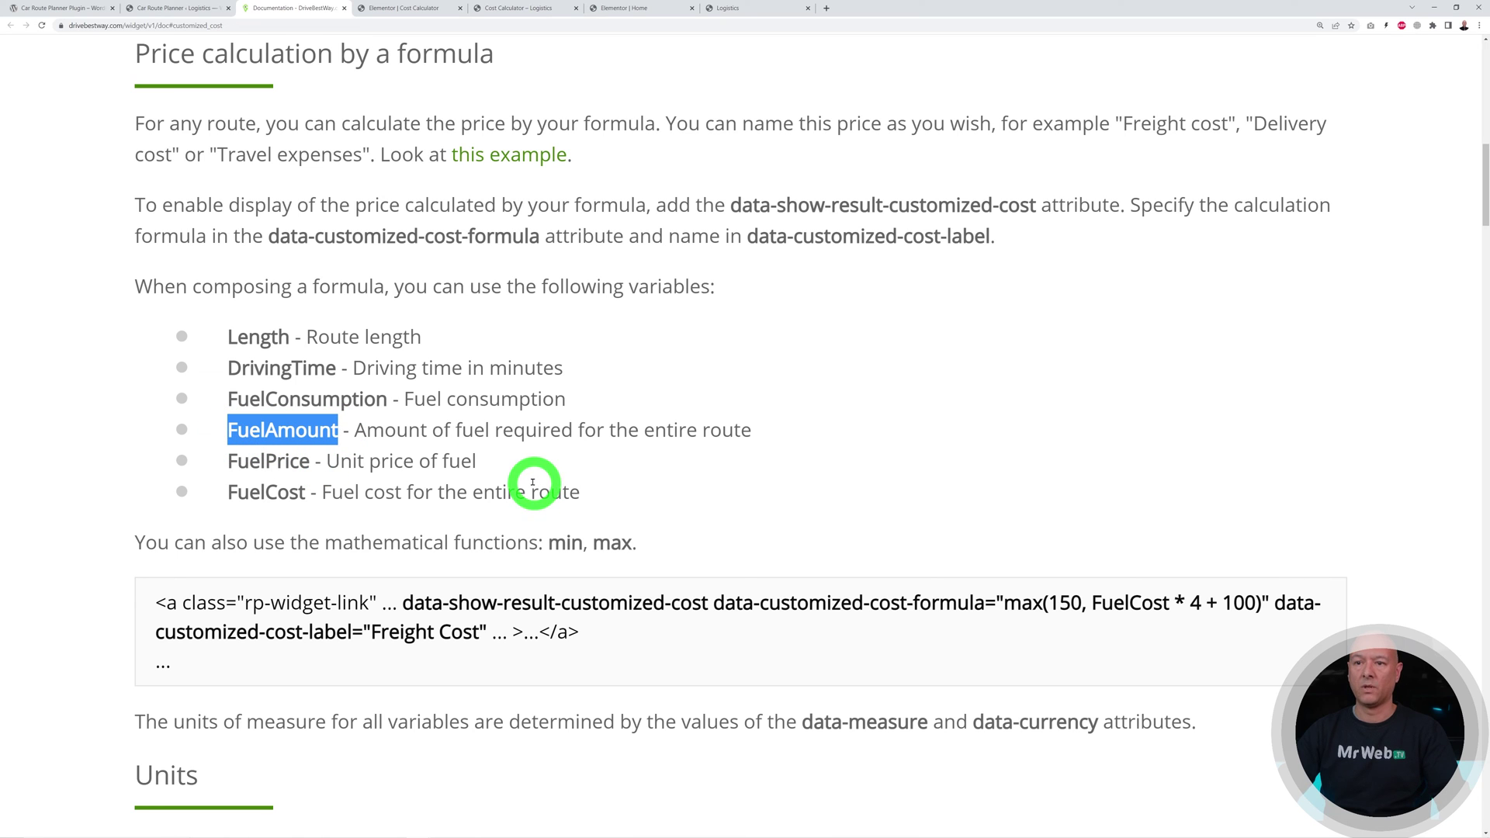
left_click(171, 8)
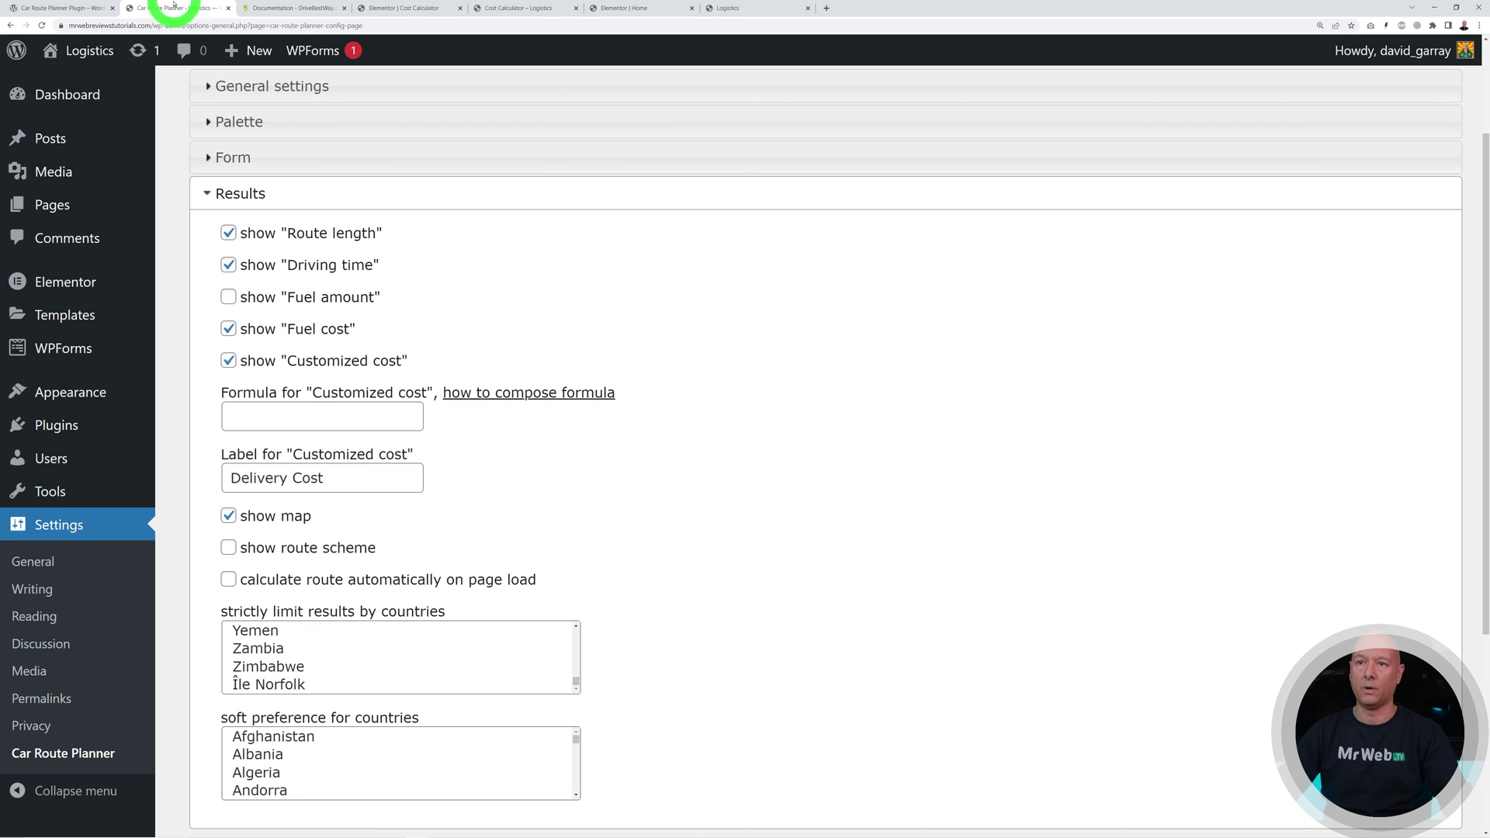
Step: Enter FuelAmount * 7.5 as the Customized cost formula
left_click(302, 415)
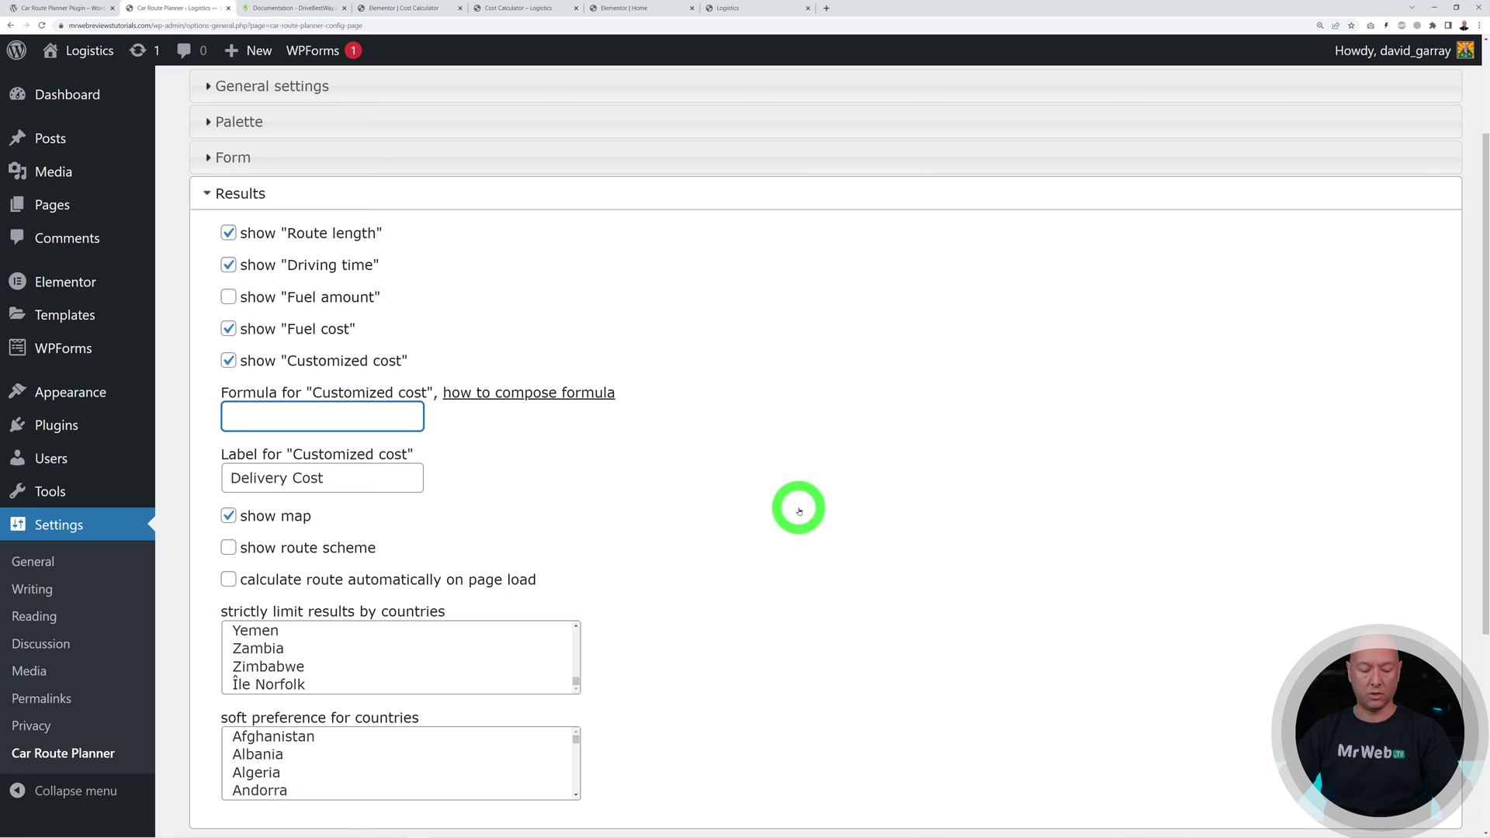
key("ctrl+v")
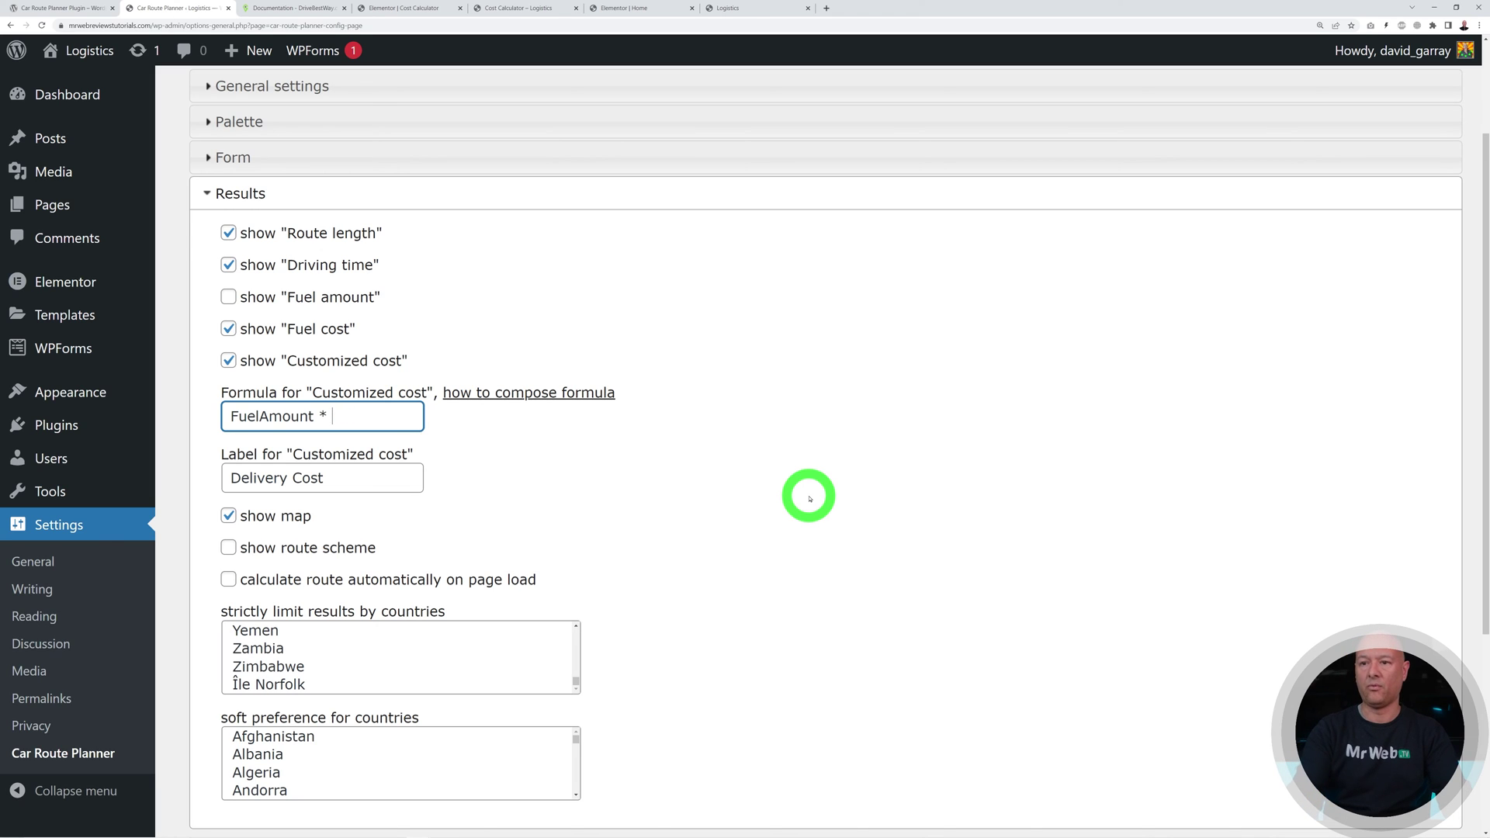
left_click(810, 498)
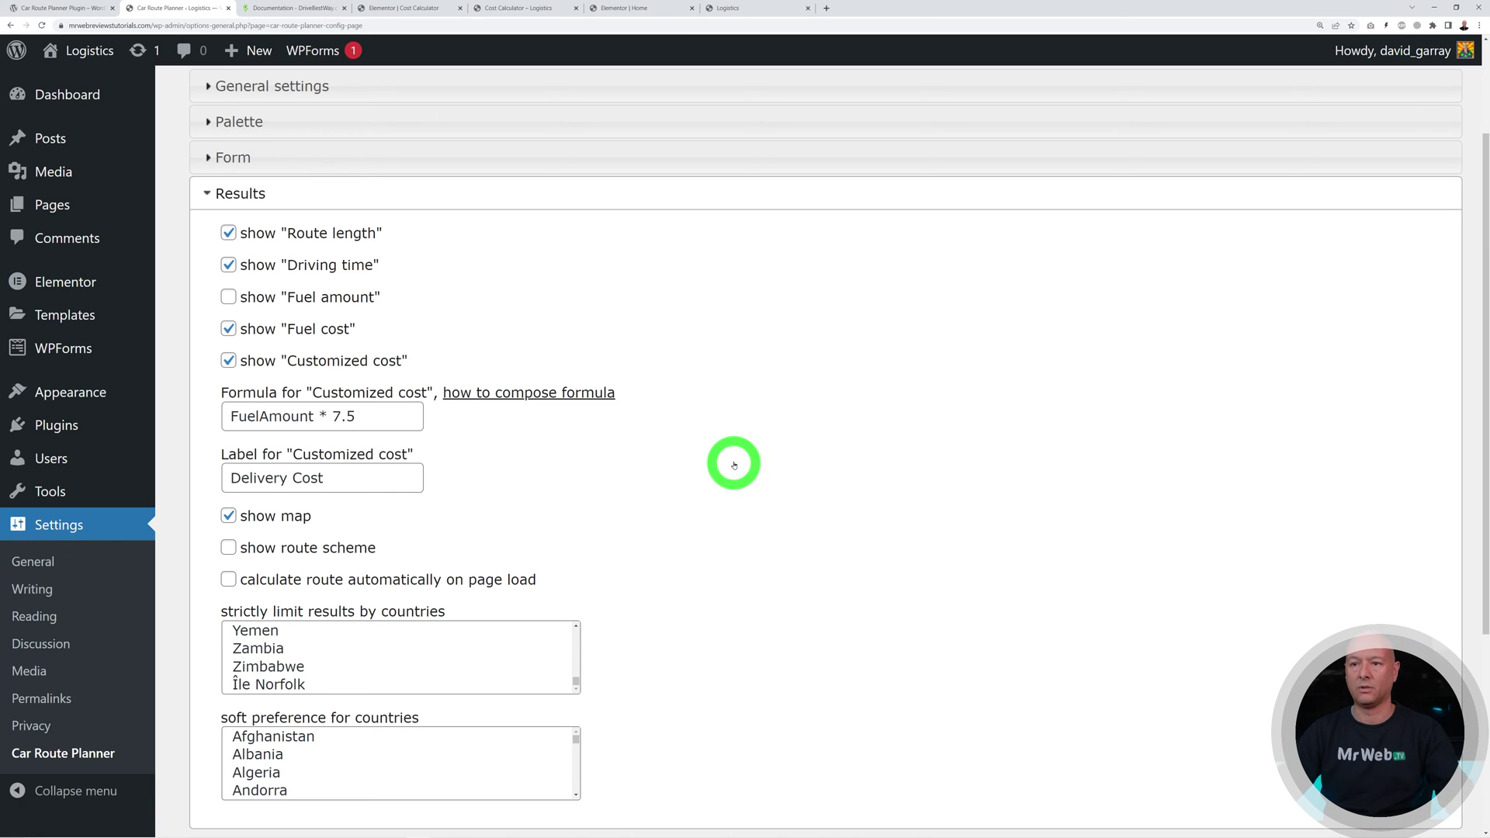
Step: Regenerate the route planner shortcode and copy it to the clipboard
scroll(722, 477, "down", 4)
left_click(269, 575)
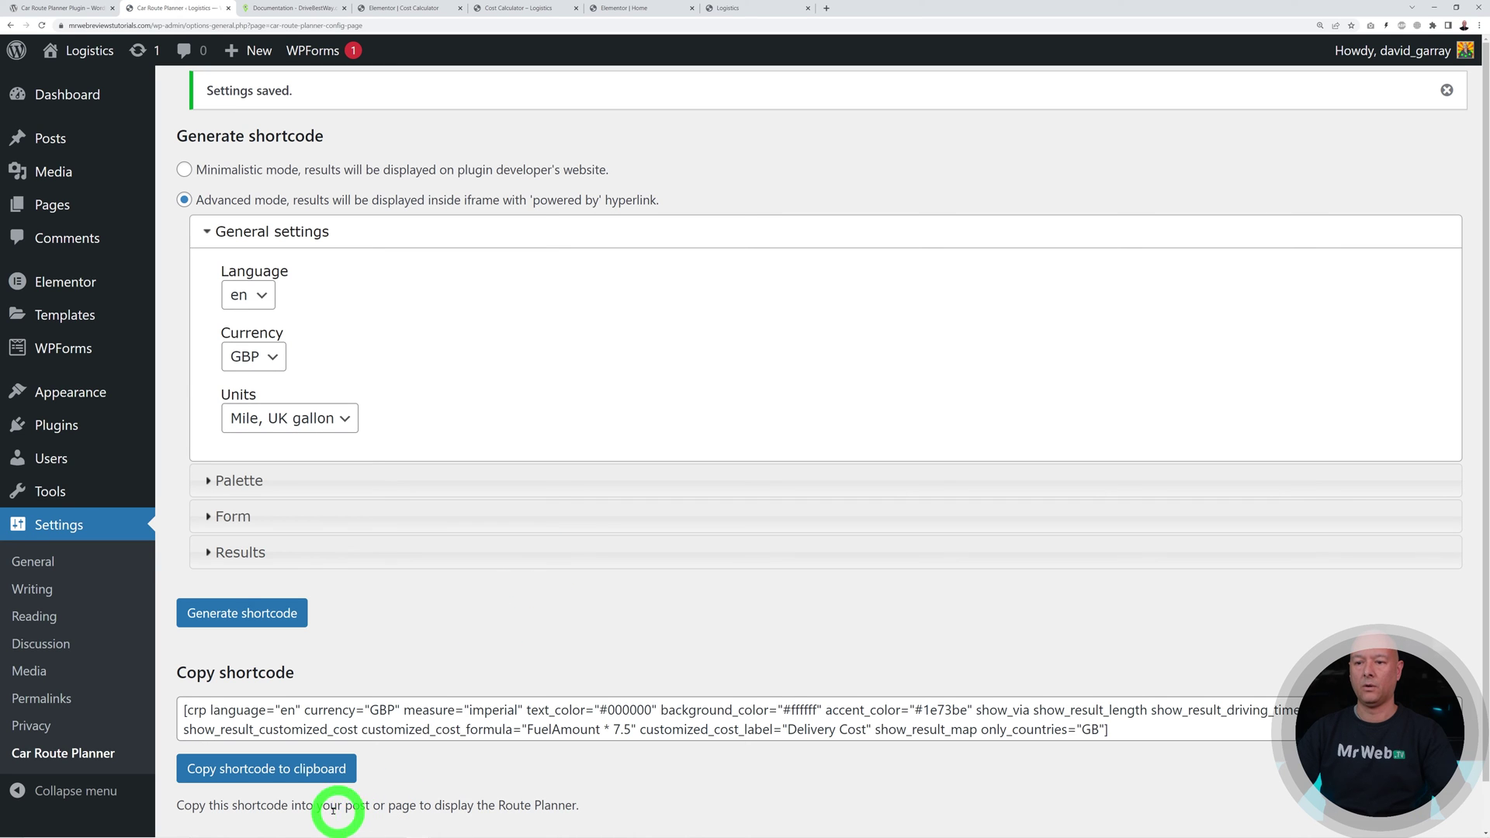
left_click(308, 771)
Step: Swap the widget's old shortcode for the Delivery Cost version, apply it and update the page
left_click(384, 7)
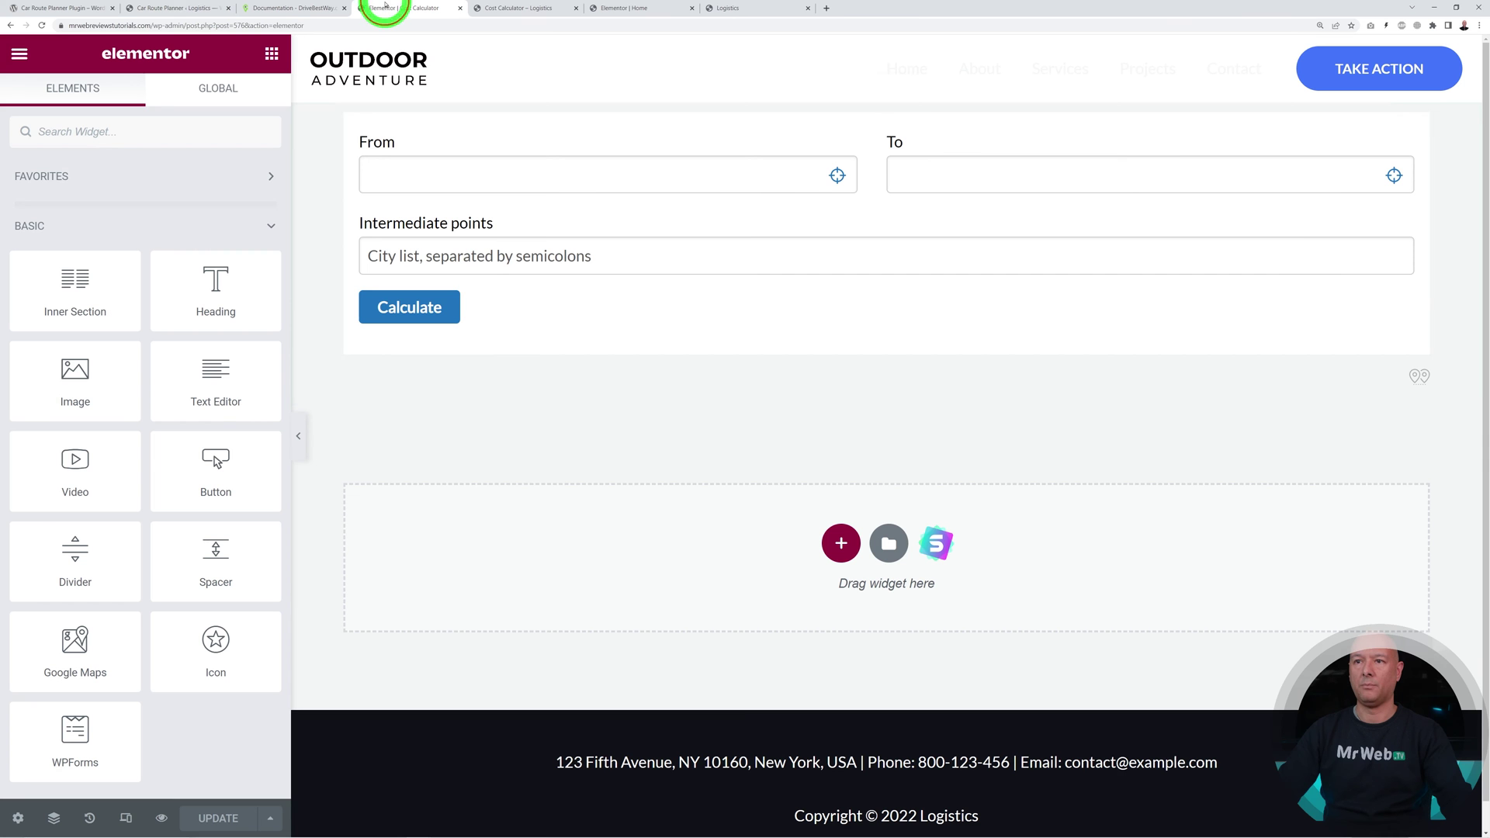
left_click(1419, 124)
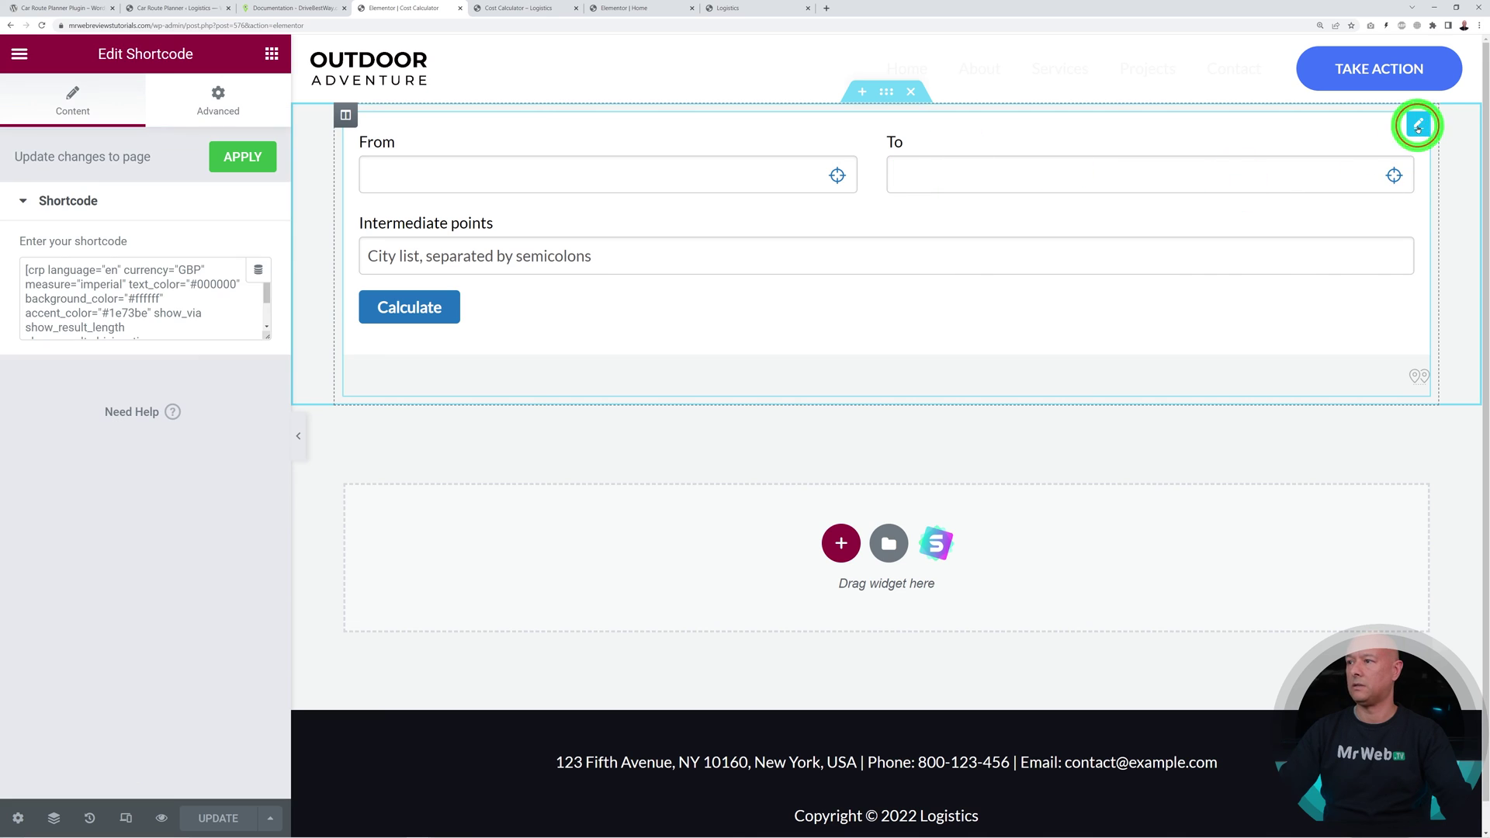
triple_click(186, 321)
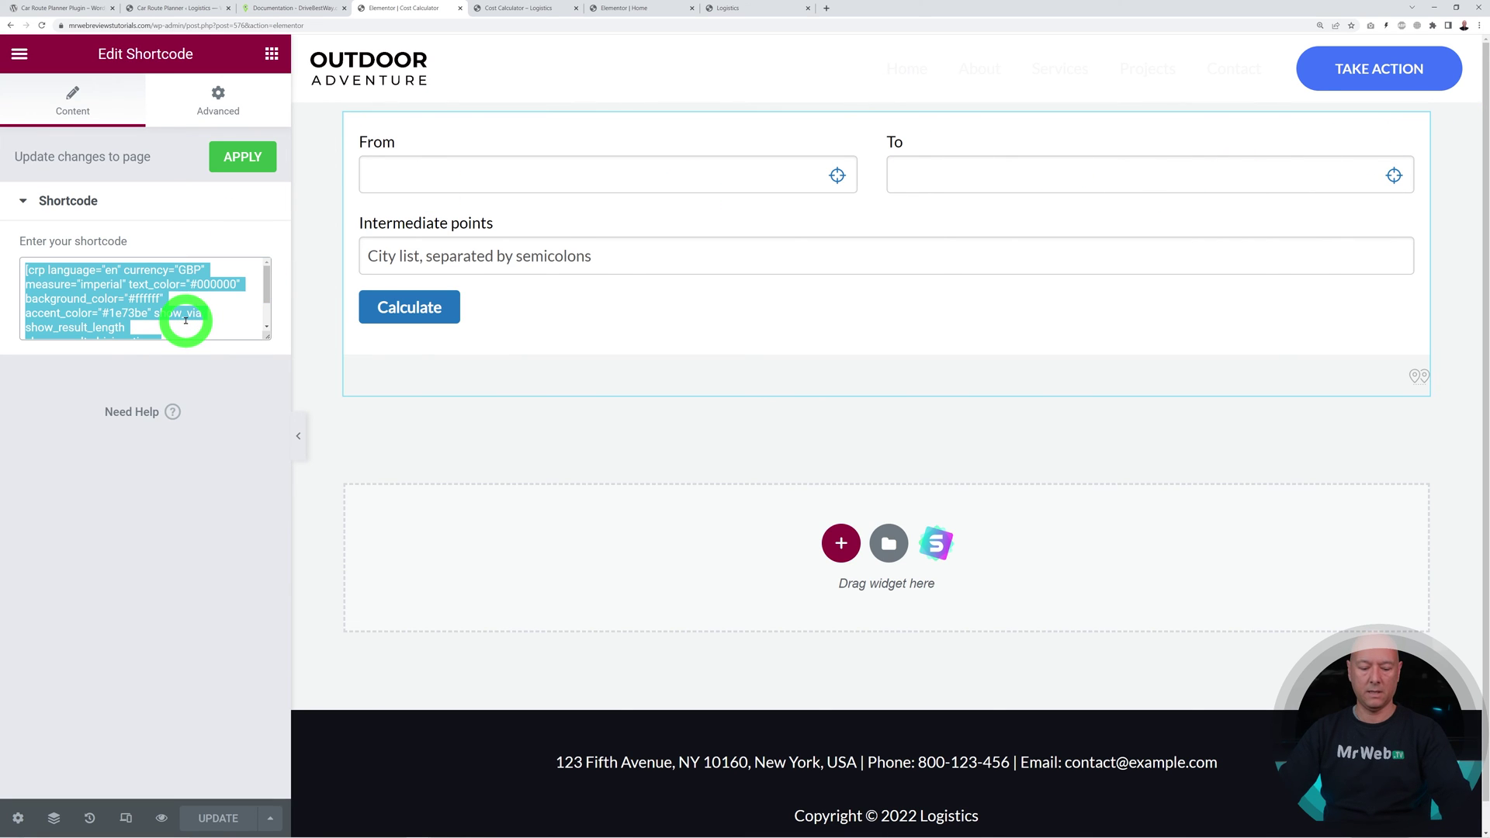
key("ctrl+v")
left_click(234, 164)
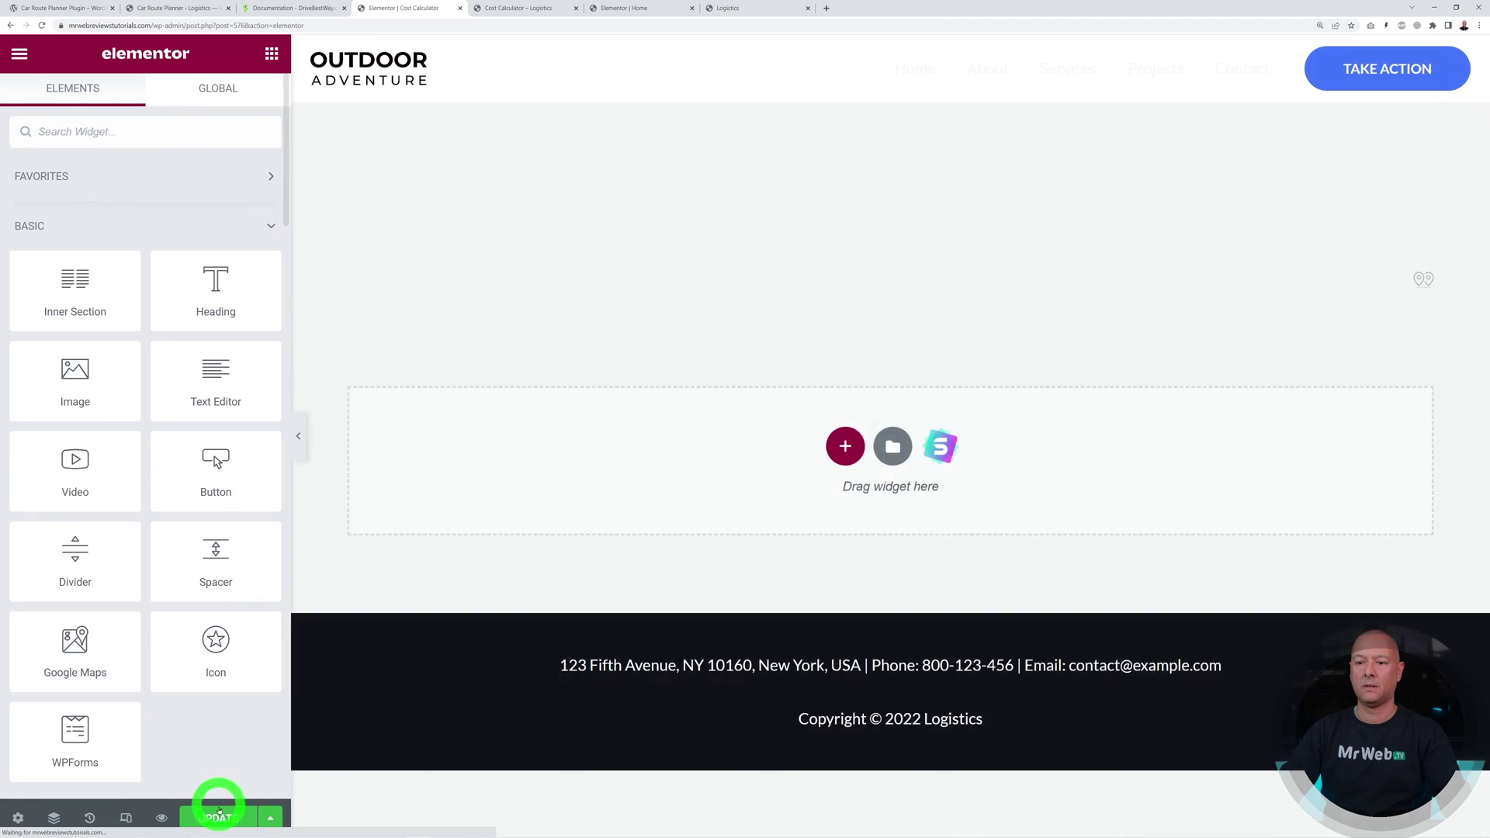
left_click(218, 819)
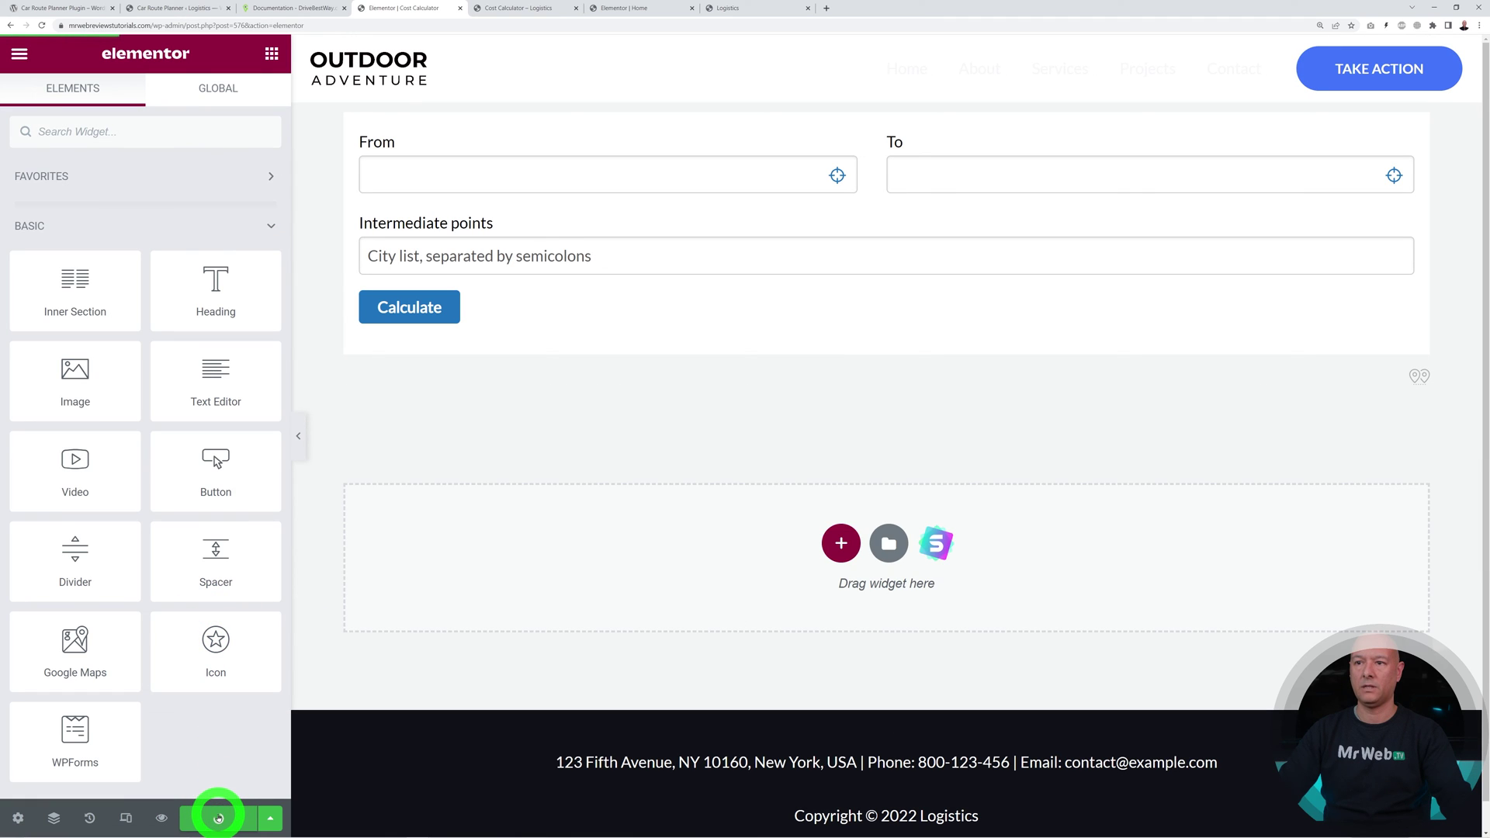
Step: Enter a London (England) to Leeds (England) route via Birmingham (England)
left_click(503, 8)
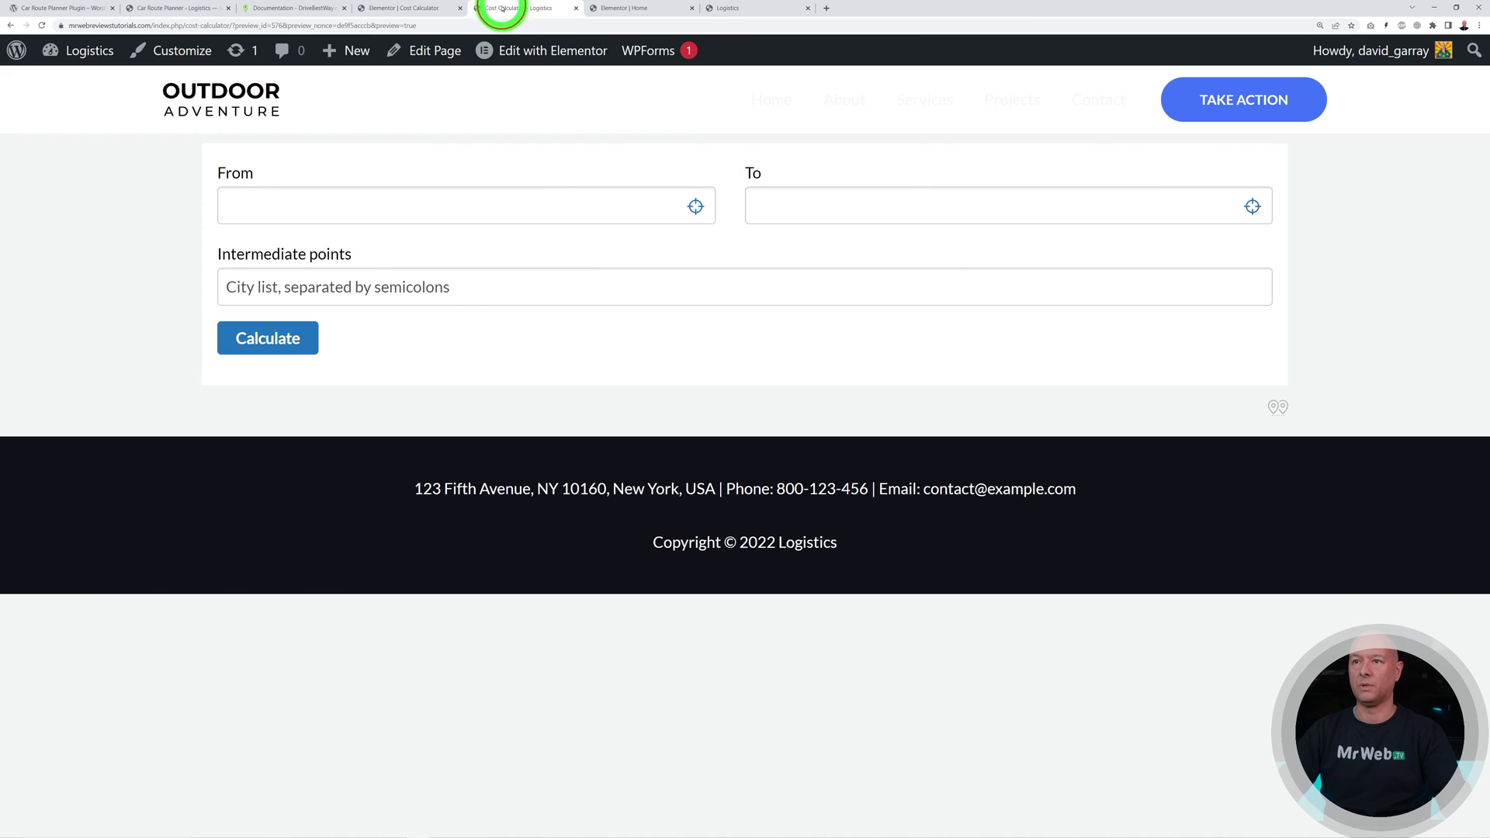
left_click(520, 215)
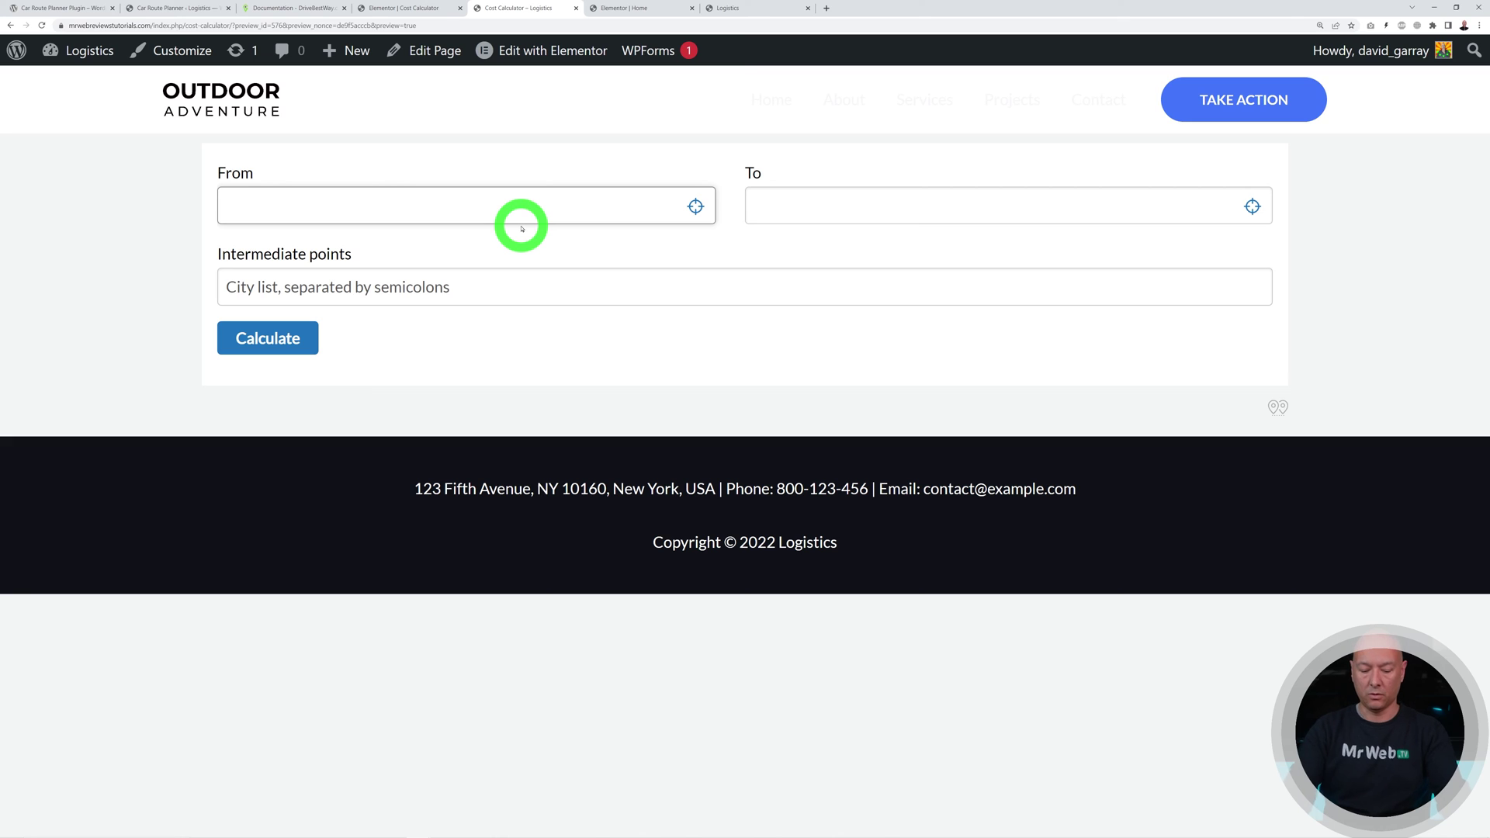
left_click(357, 240)
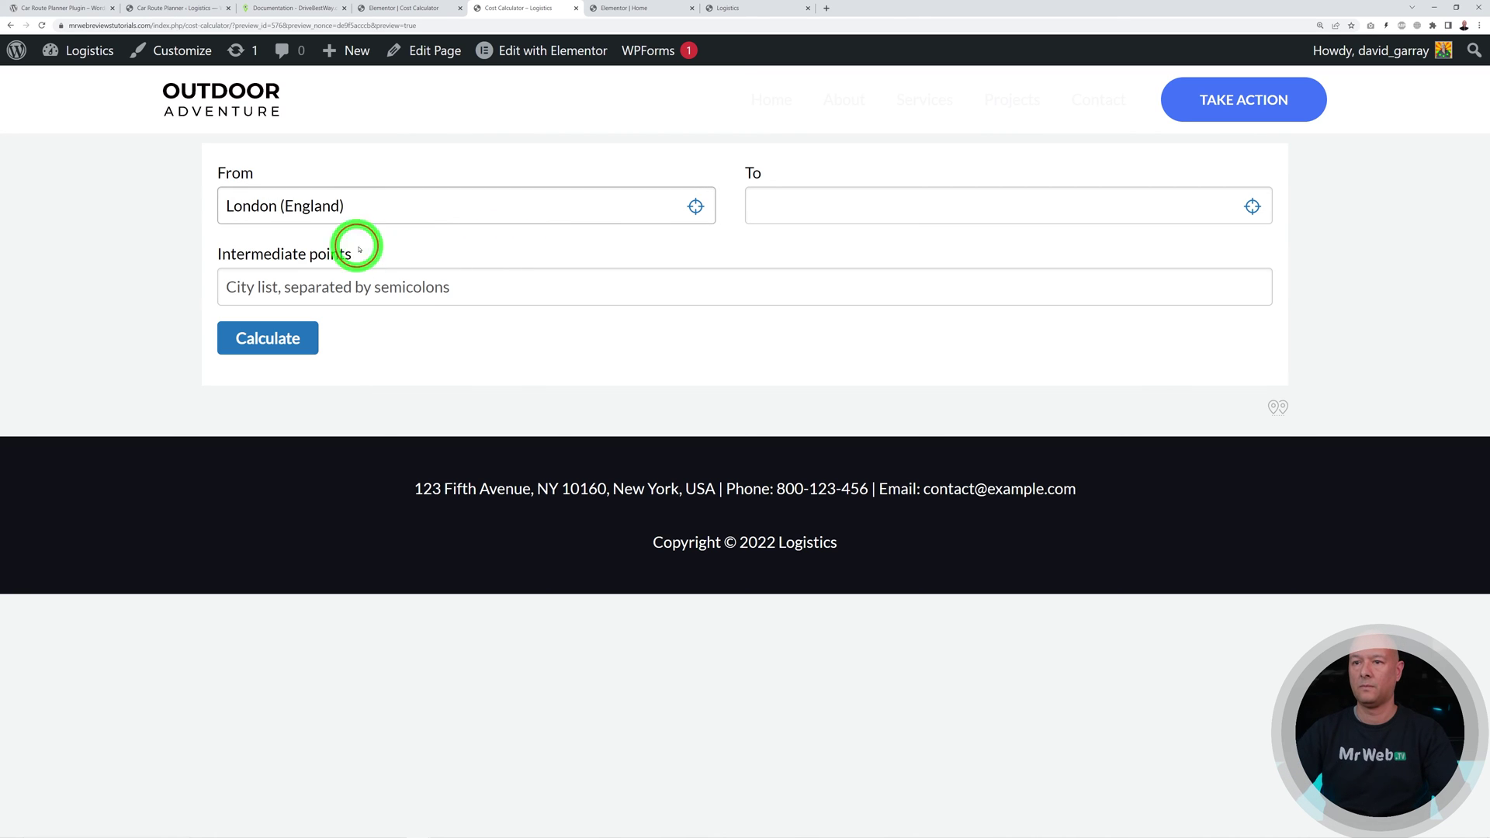
left_click(792, 203)
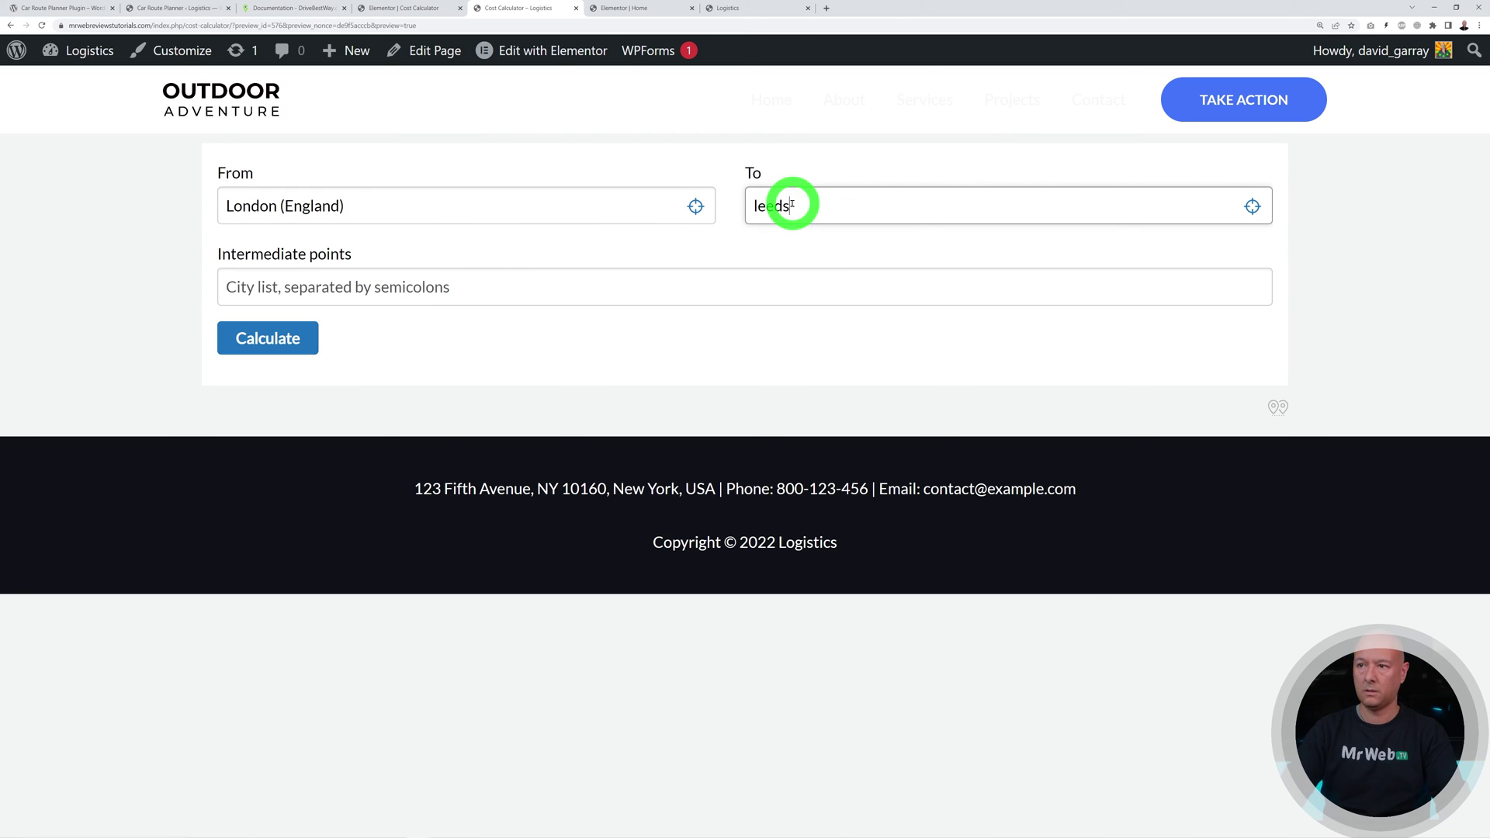
left_click(802, 240)
left_click(424, 284)
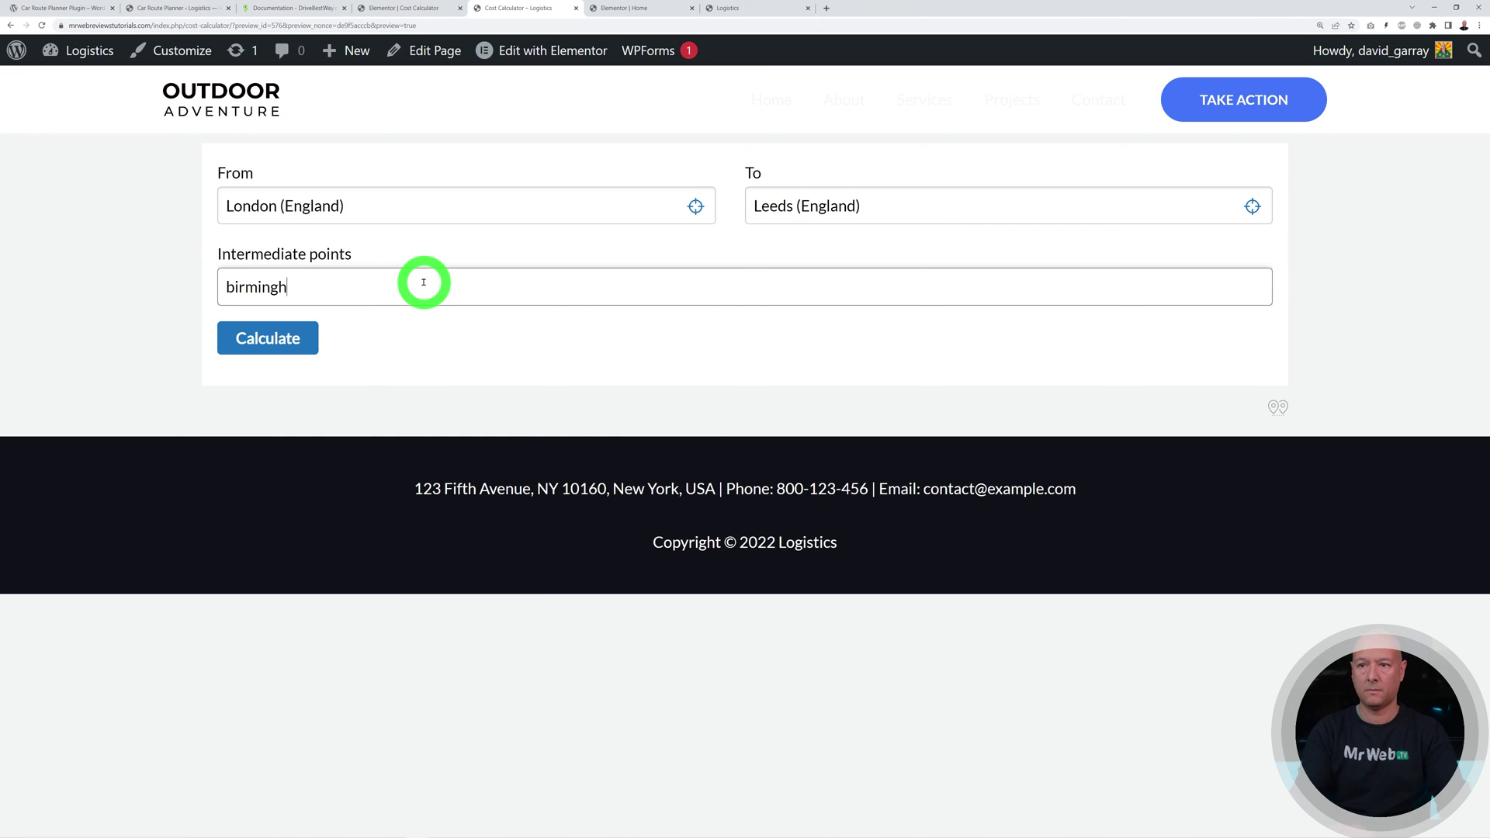
left_click(332, 322)
Step: Calculate the route and review the 237.4 mi, 3 h 53 min, 222.5 GBP Delivery Cost
left_click(234, 350)
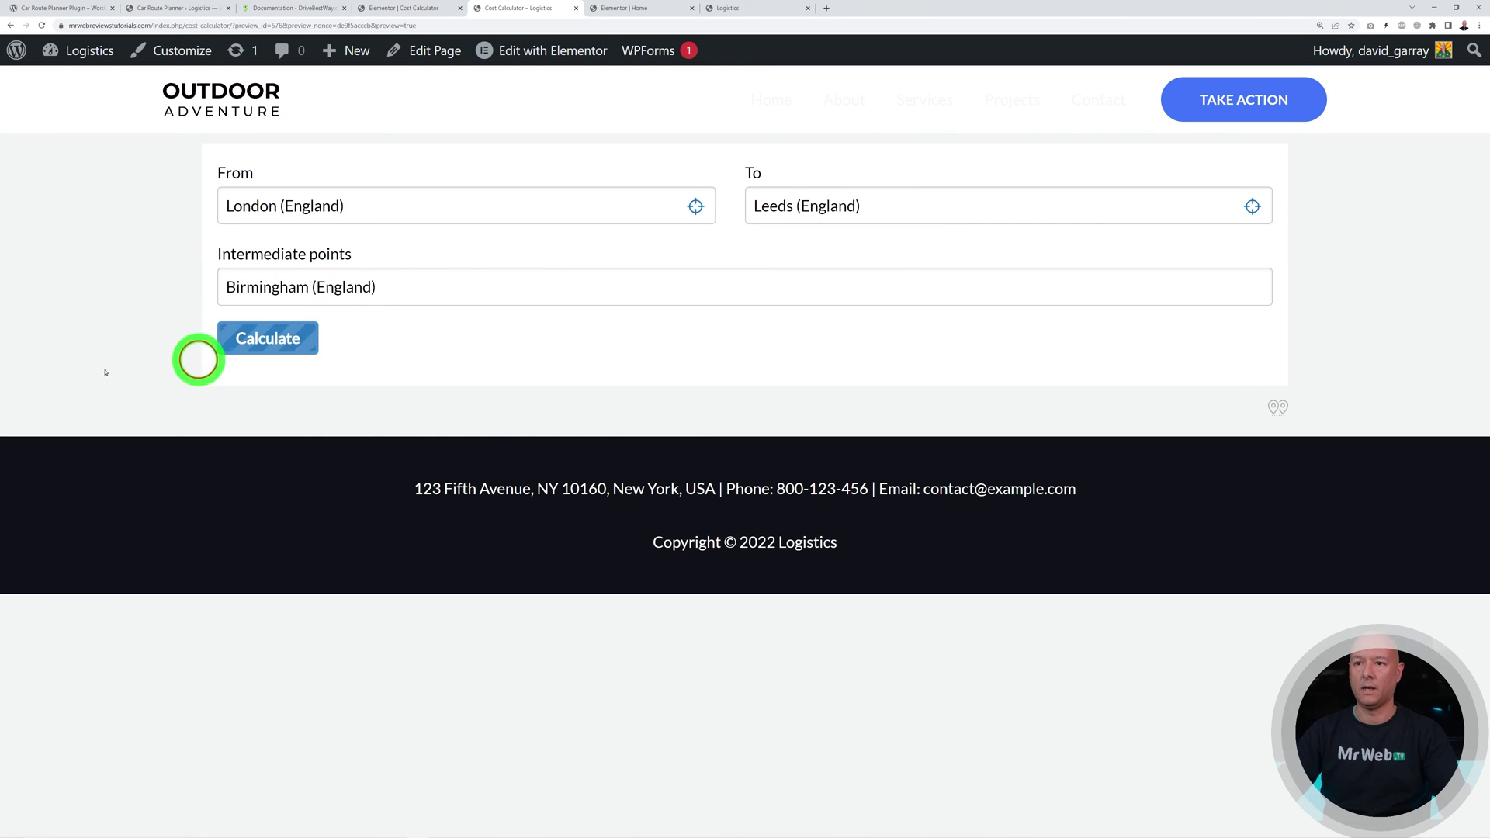
scroll(1403, 464, "down", 2)
scroll(1403, 465, "down", 1)
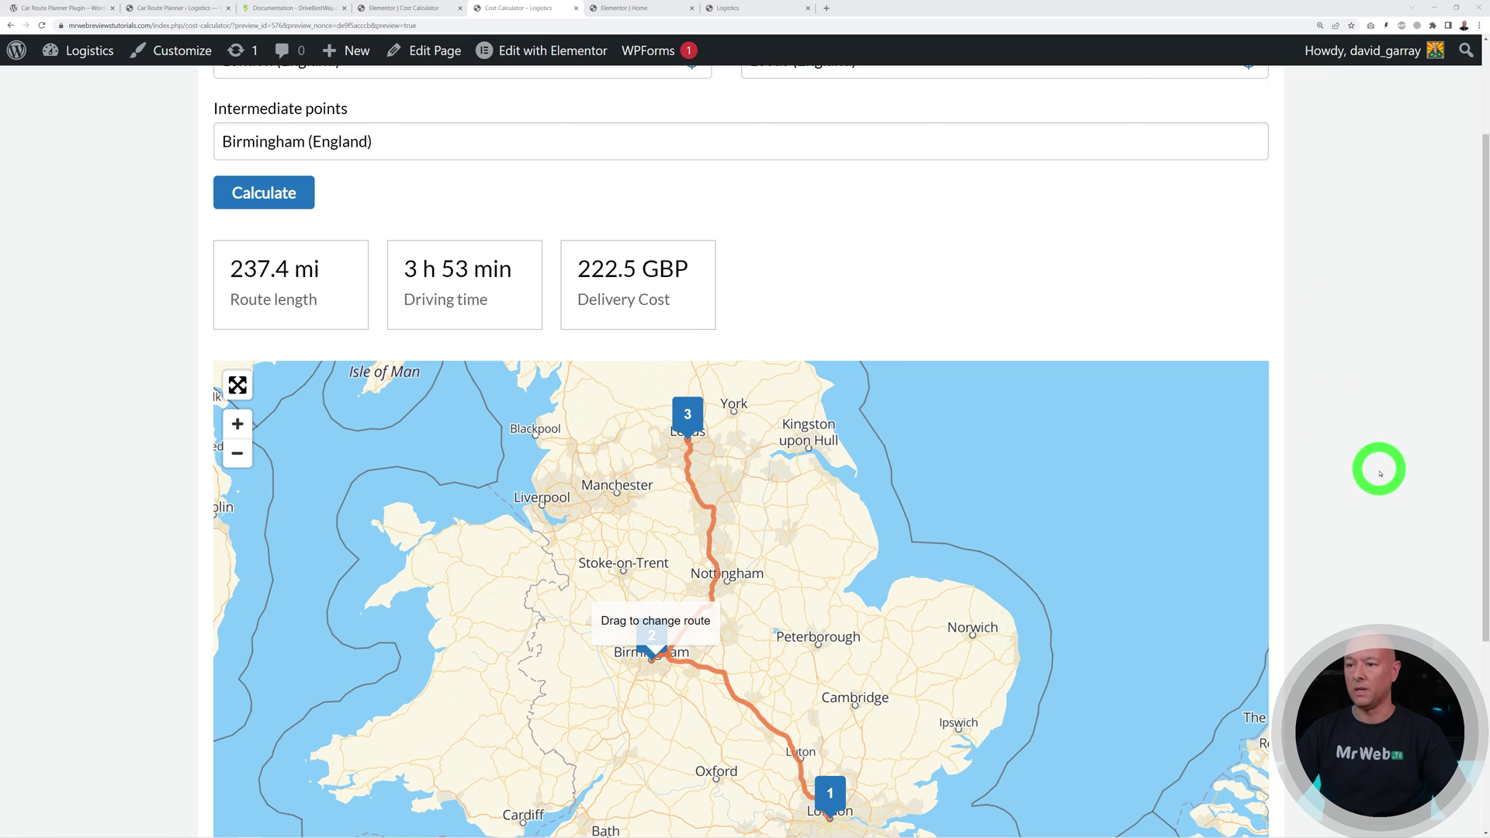
scroll(1367, 463, "down", 3)
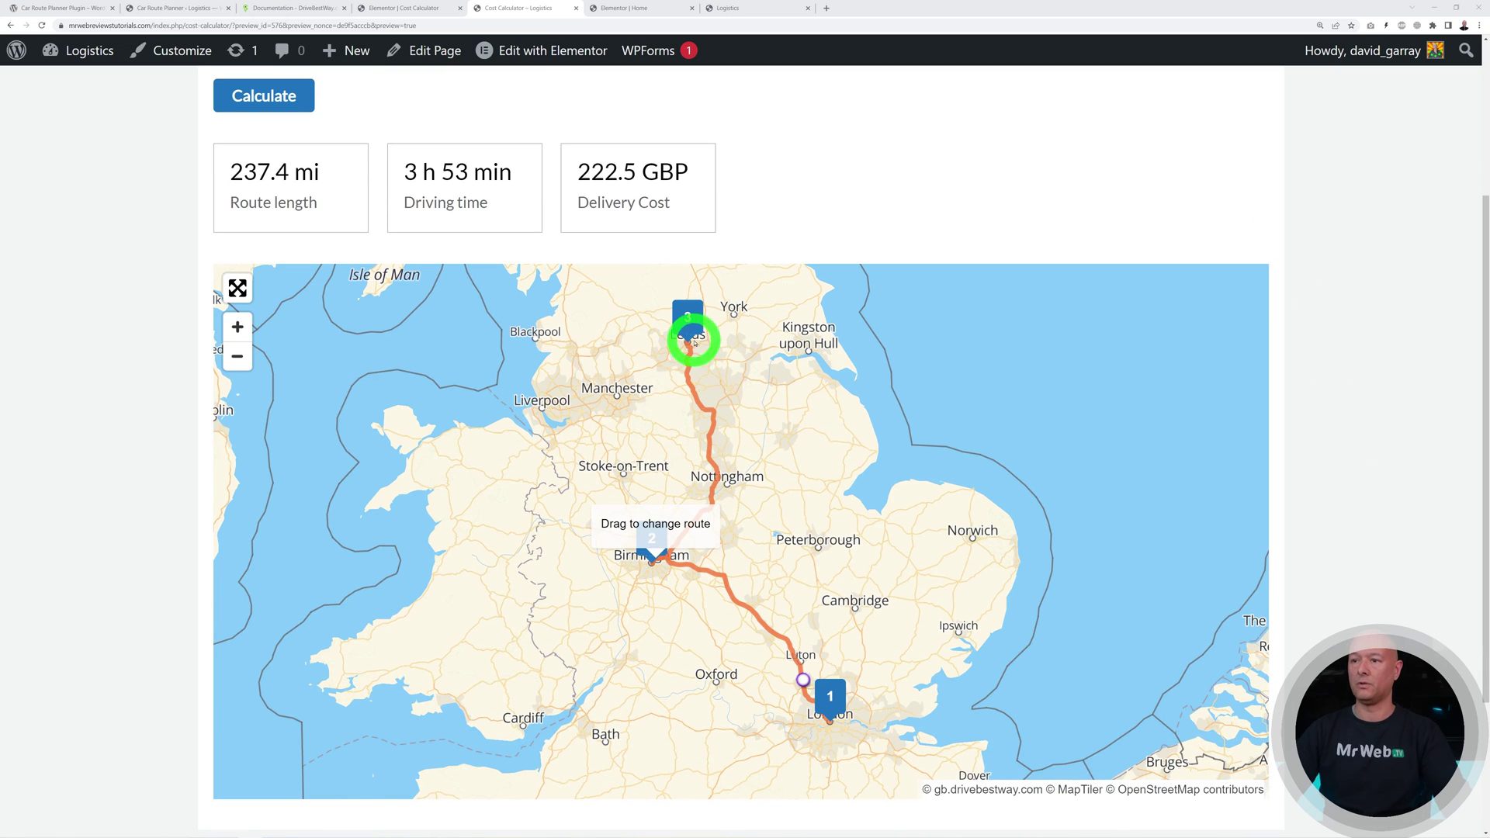
scroll(1414, 559, "up", 3)
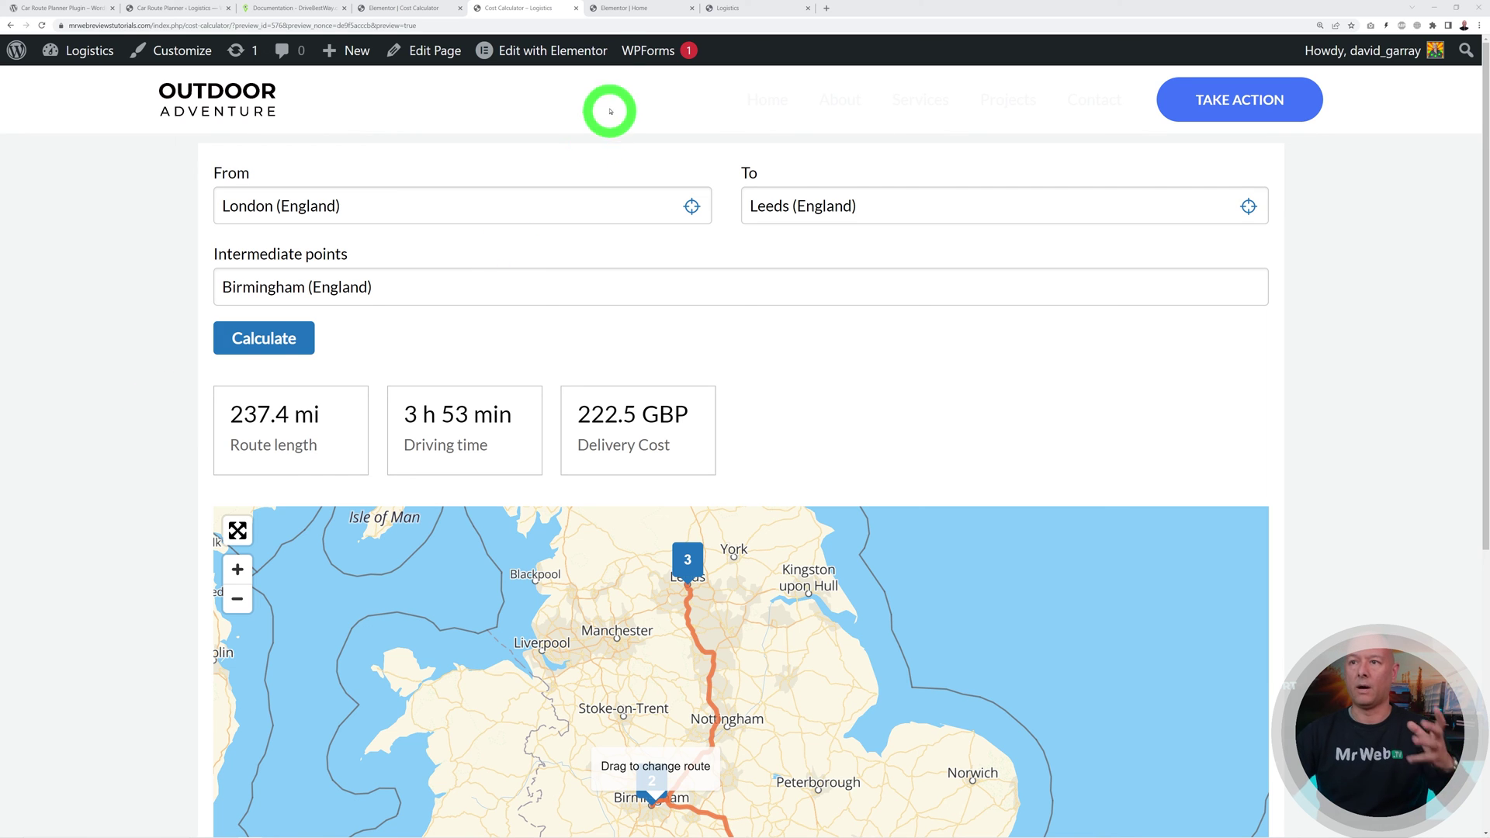
Step: Change the hero's Learn More button label to 'Cost Calculator'
left_click(621, 9)
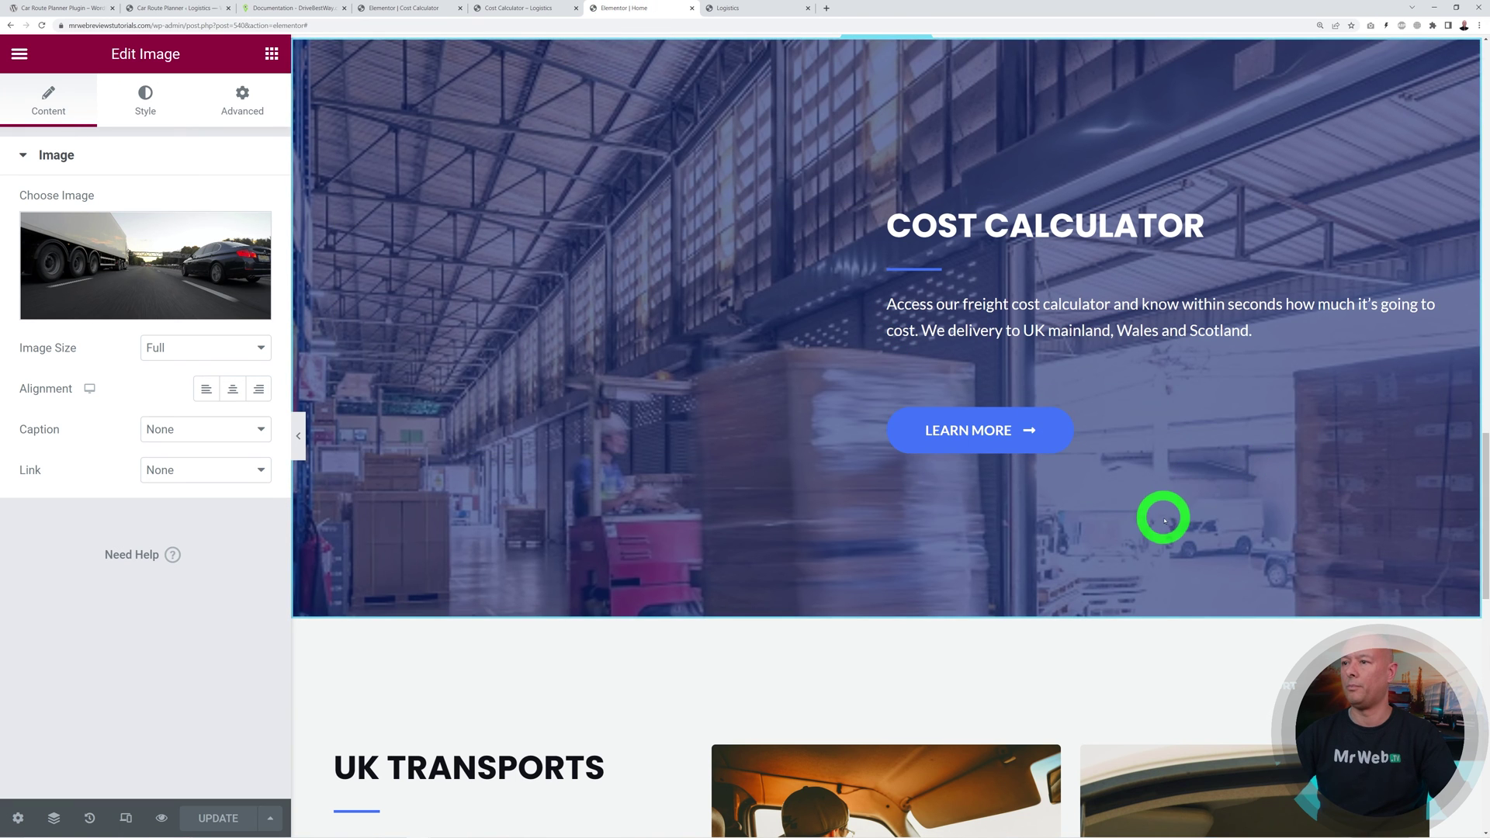
scroll(1164, 516, "up", 15)
scroll(1170, 516, "up", 10)
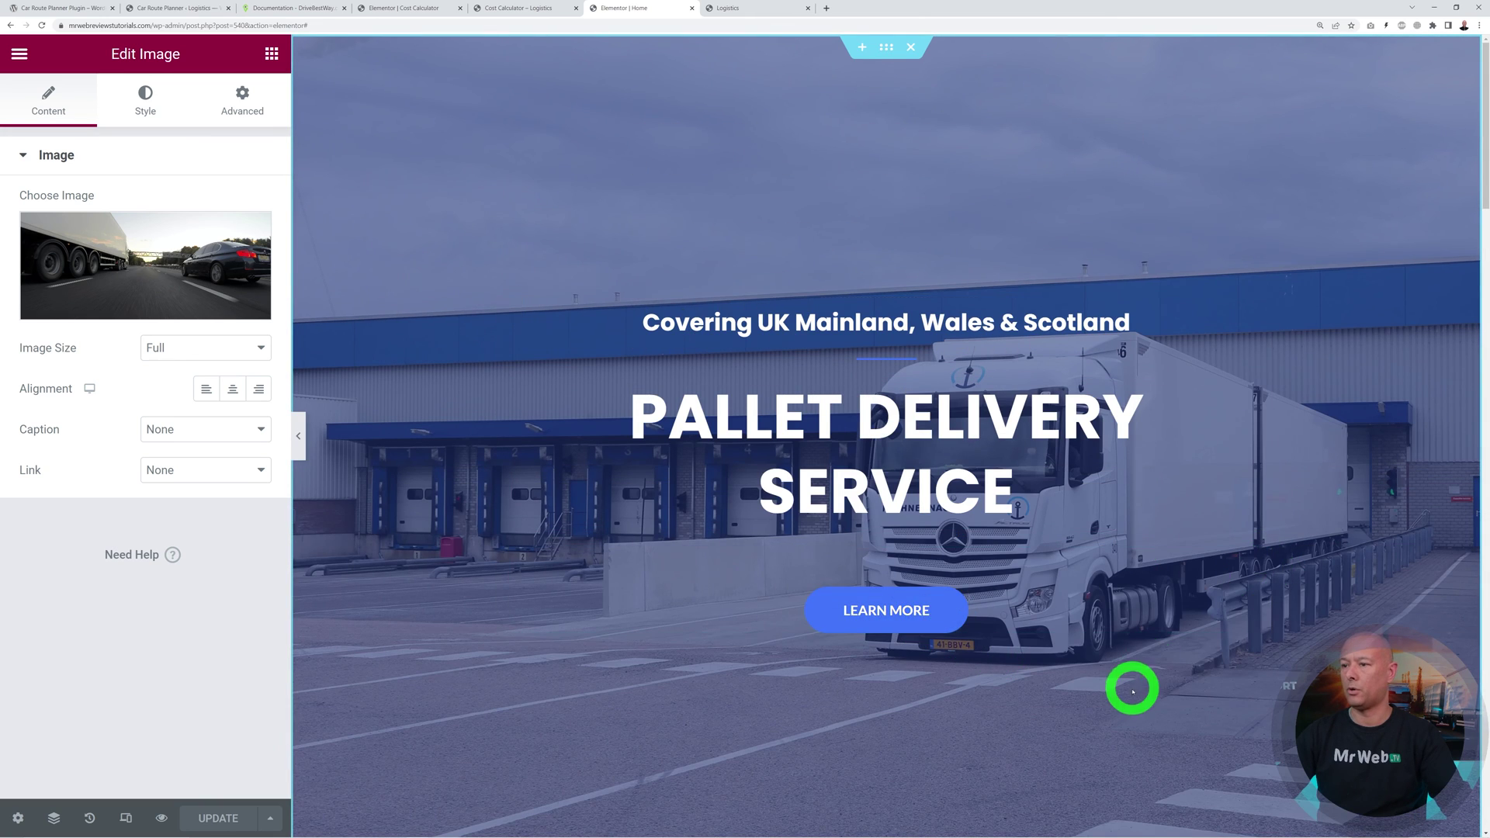
scroll(1125, 688, "down", 10)
scroll(1118, 688, "down", 8)
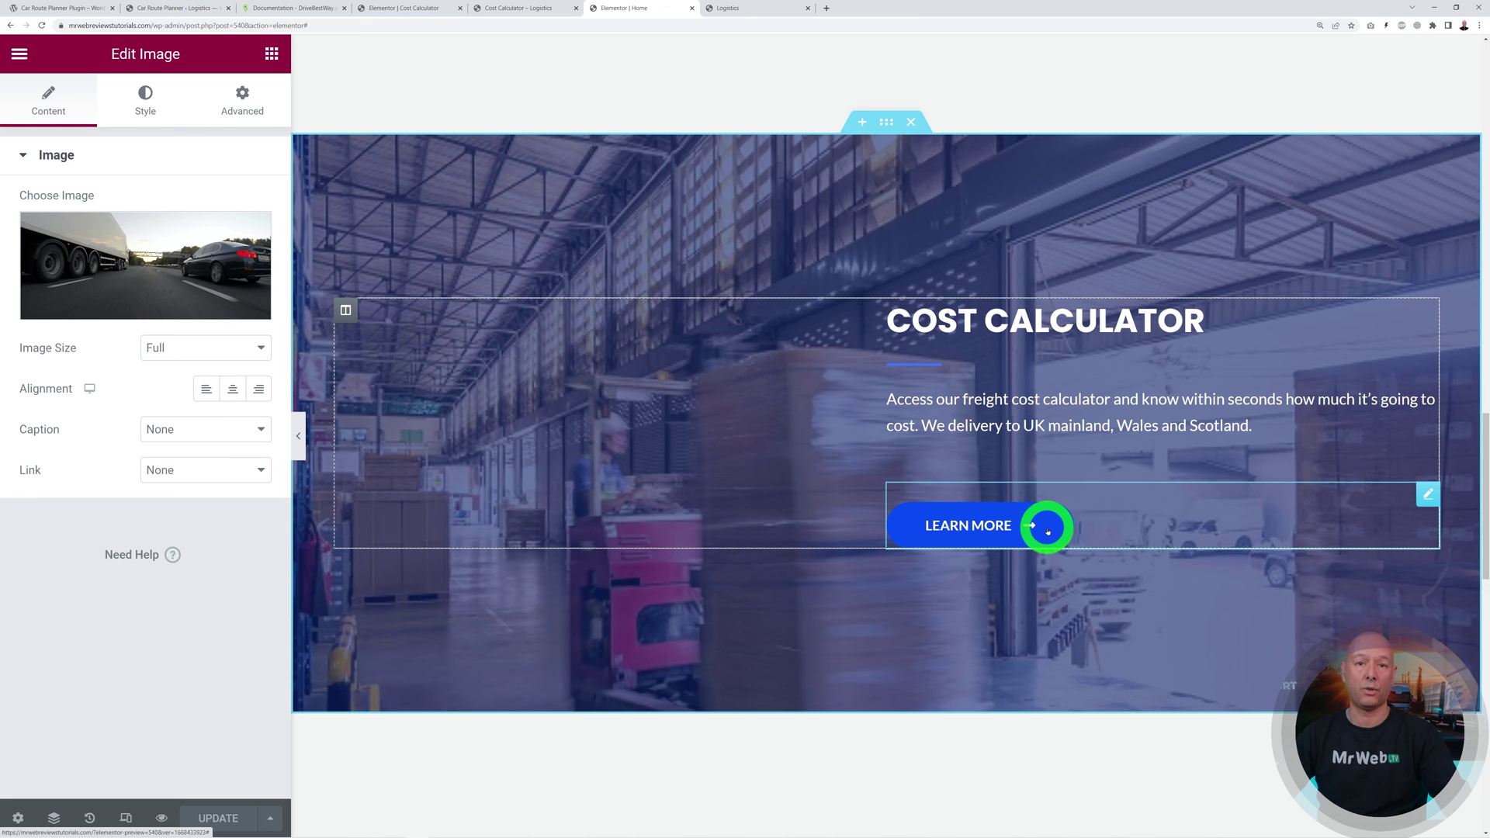
scroll(1064, 548, "up", 10)
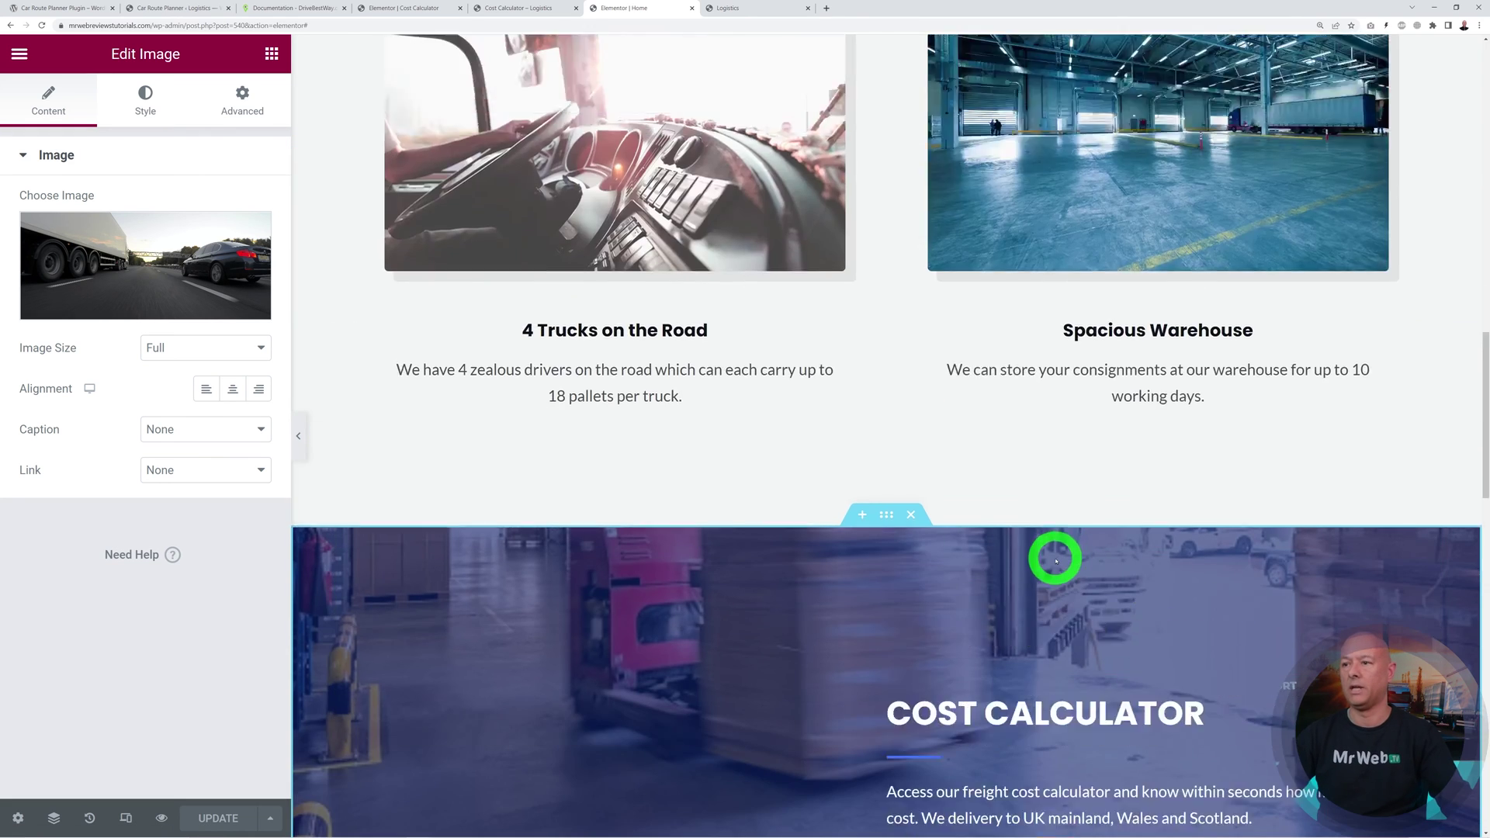
scroll(1052, 569, "up", 5)
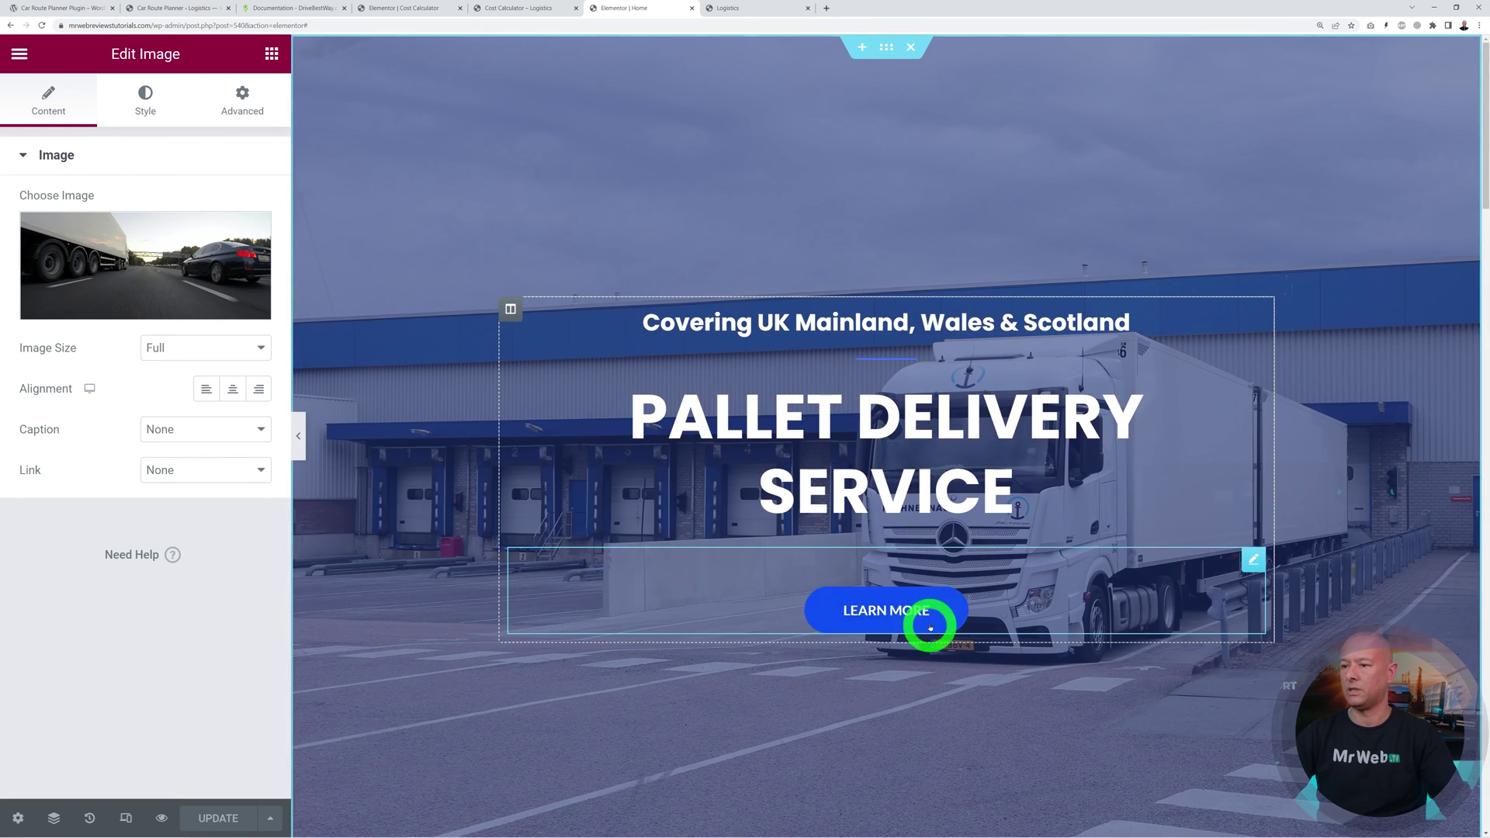
left_click(1249, 567)
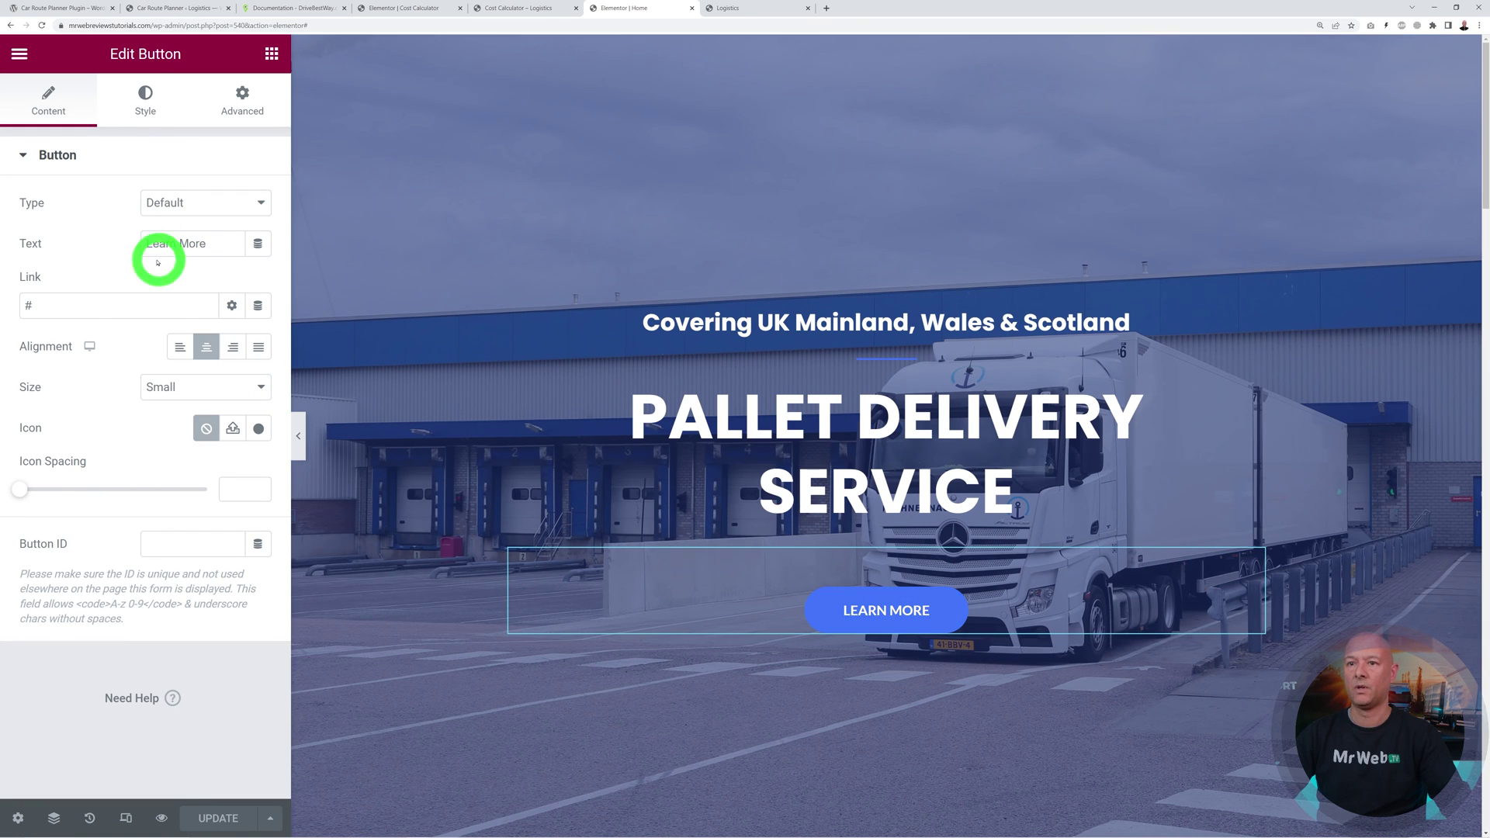
left_click_drag(202, 243, 105, 246)
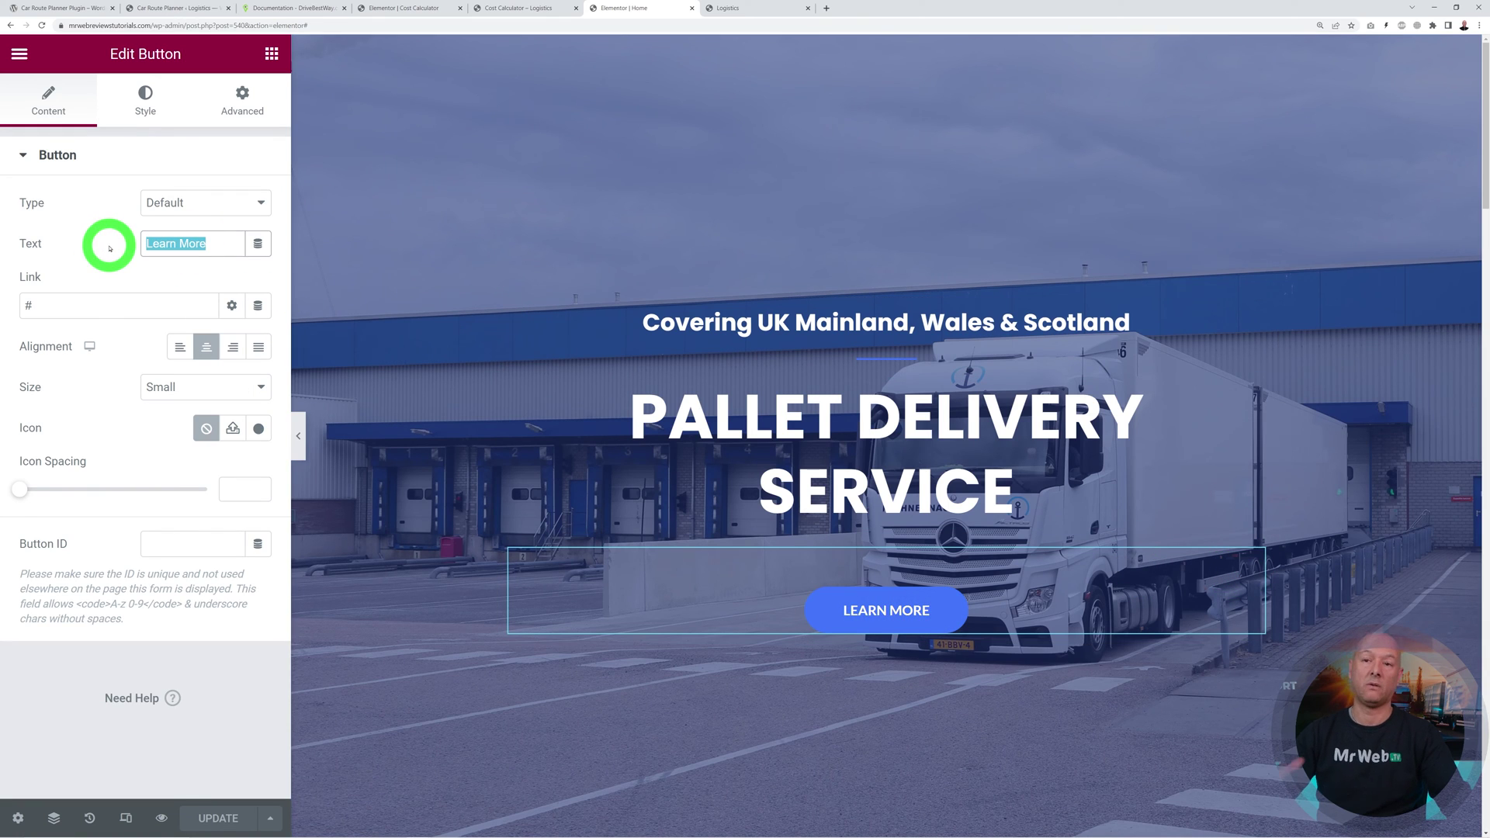
left_click(219, 245)
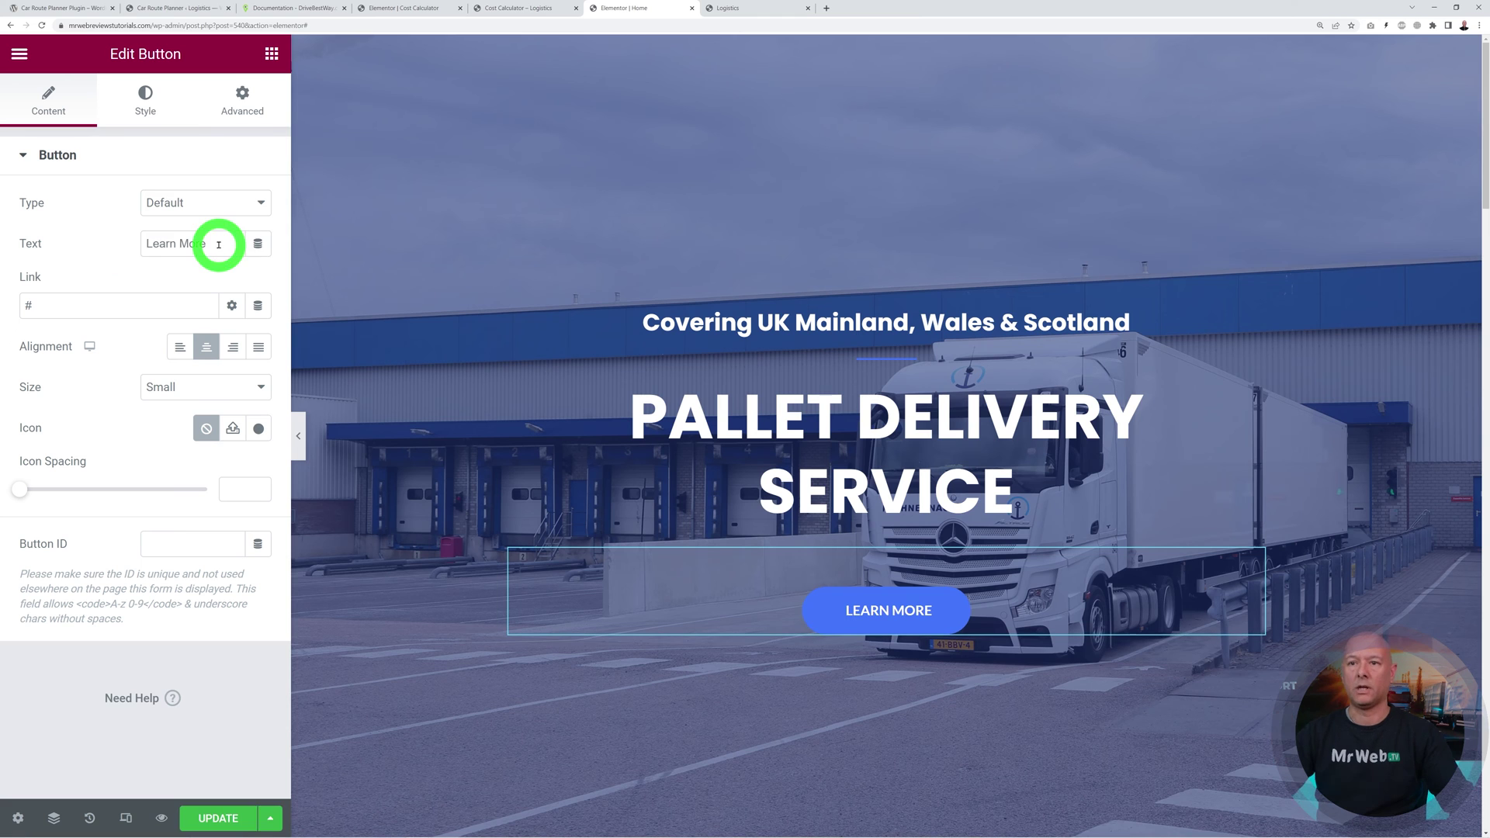
type("Cost Calculator")
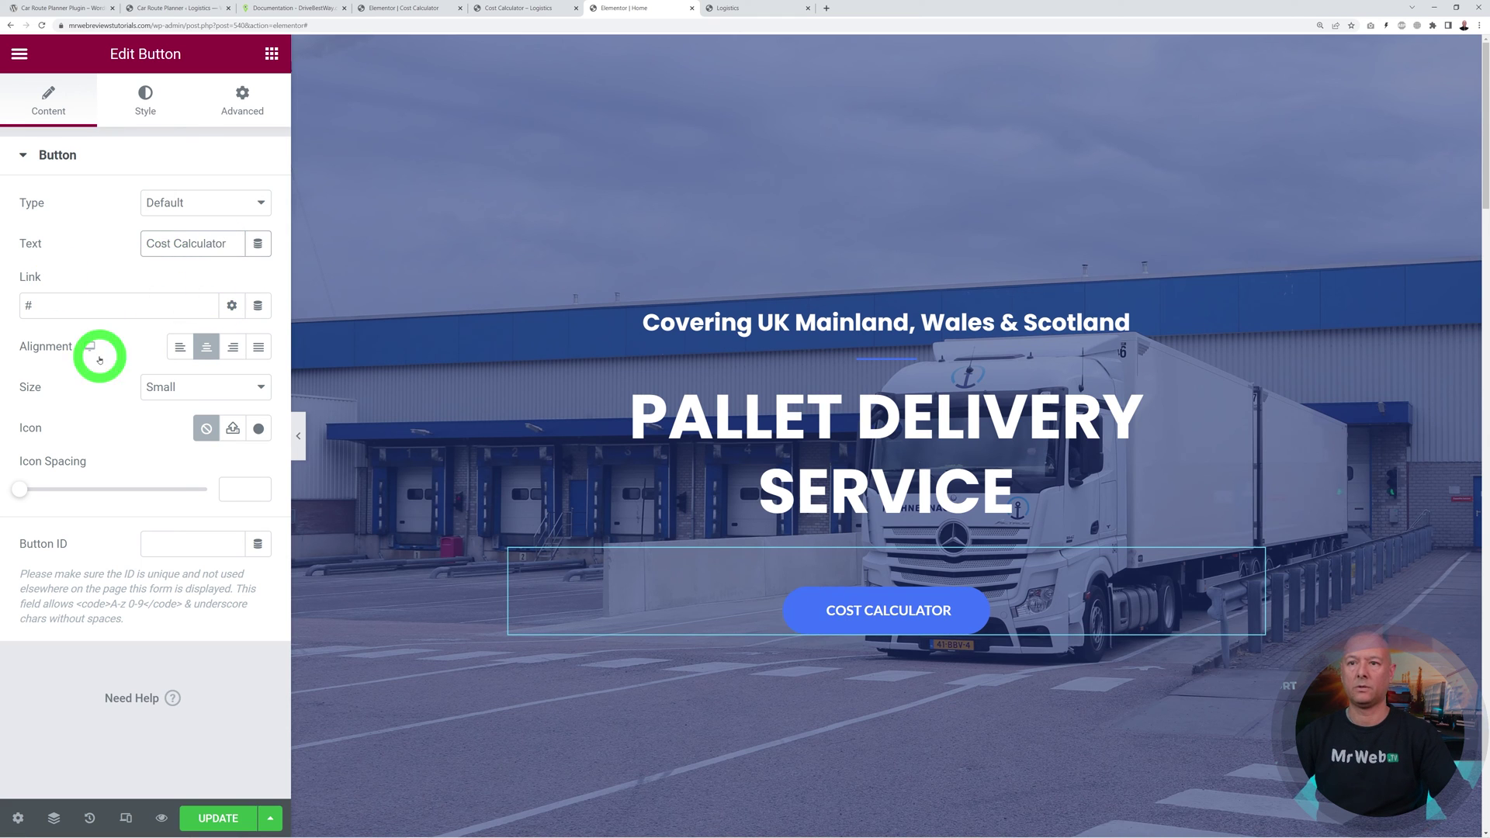
Step: Link the button to the Cost Calculator page's URL and save the home page
left_click(521, 8)
left_click(140, 25)
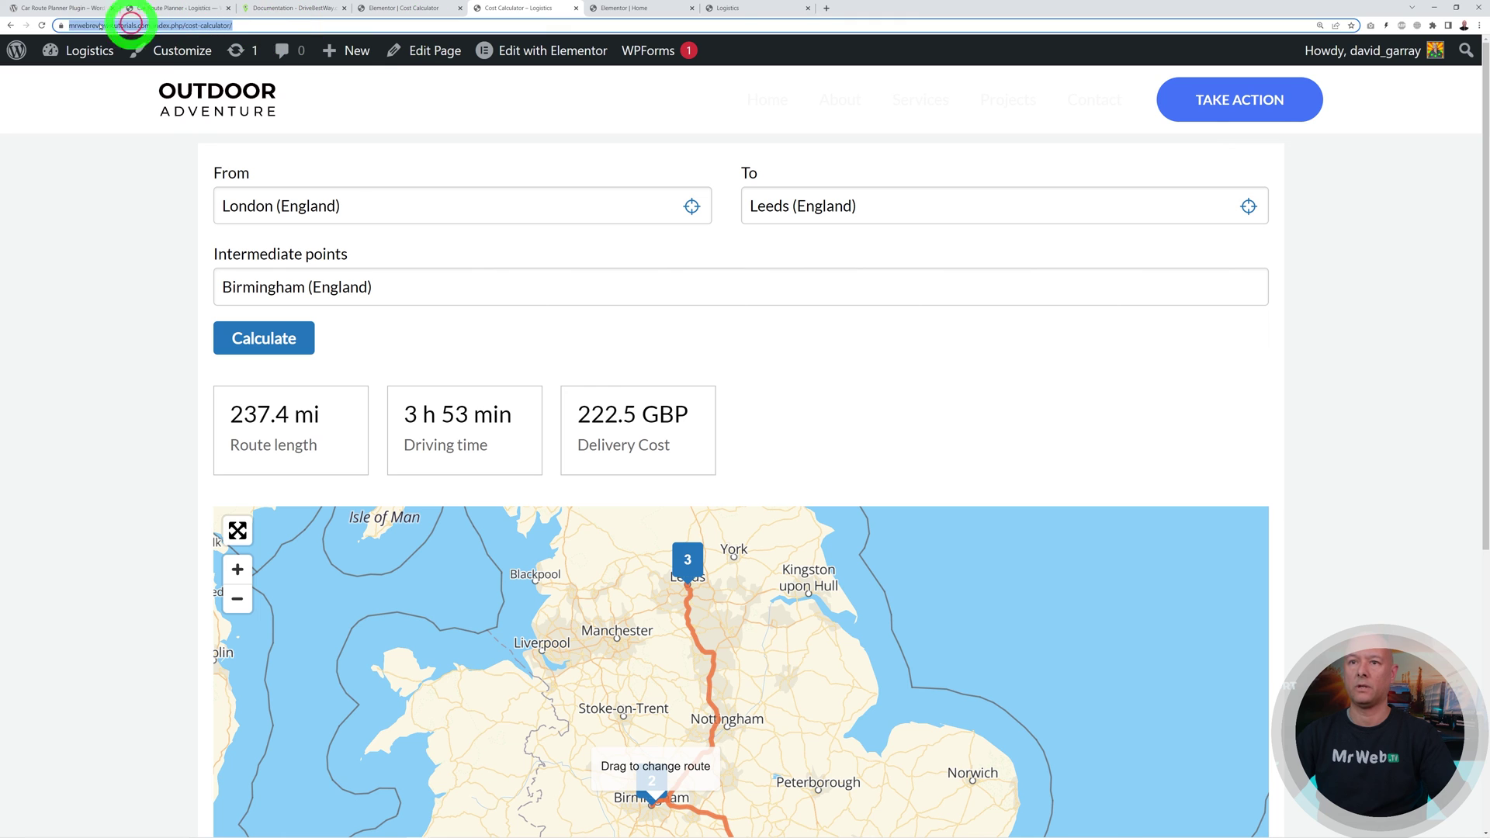
left_click(642, 10)
left_click(93, 305)
key("ctrl+v")
left_click(204, 809)
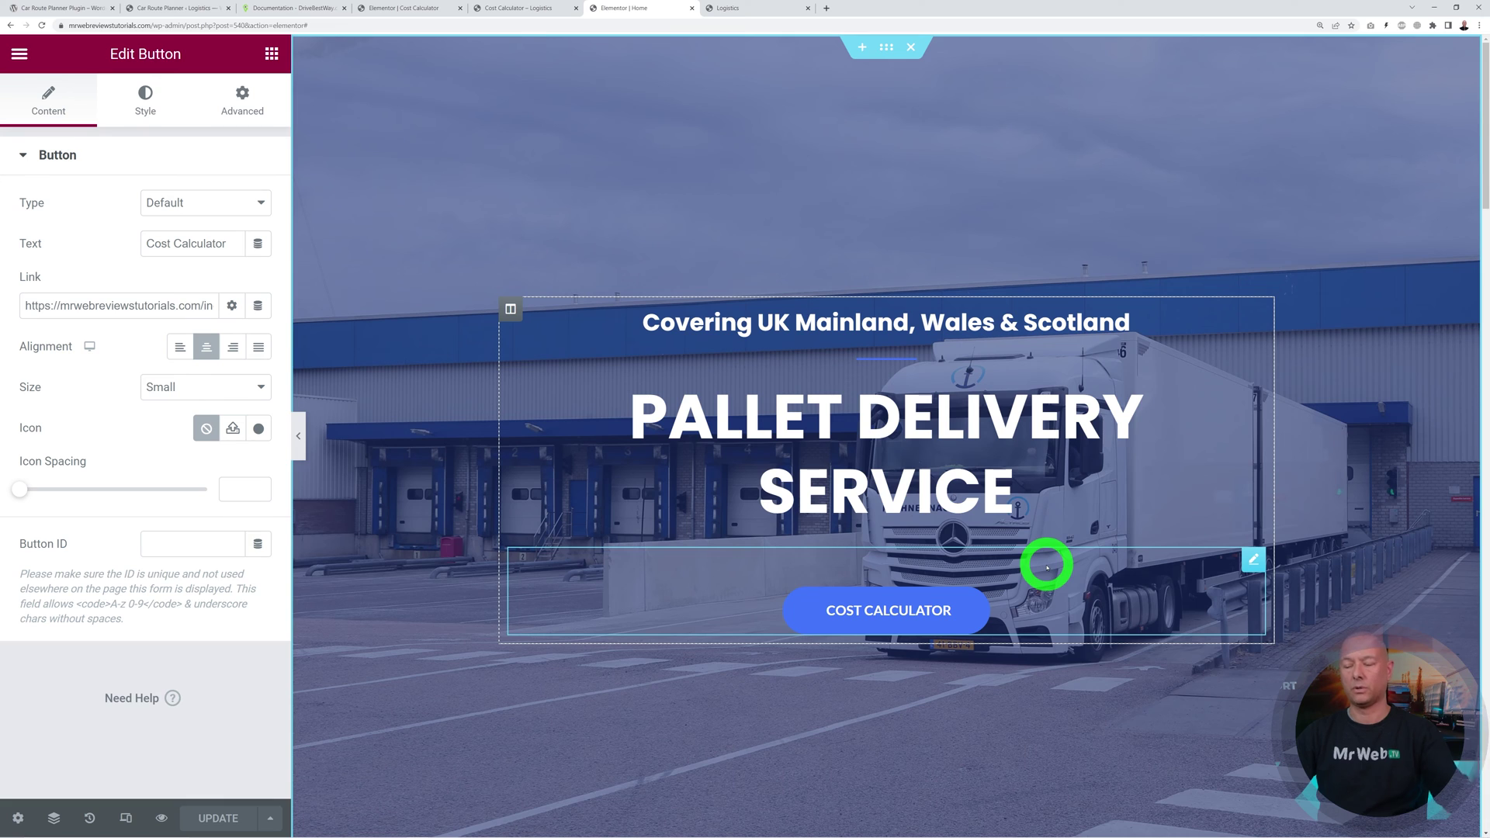
scroll(1046, 561, "down", 20)
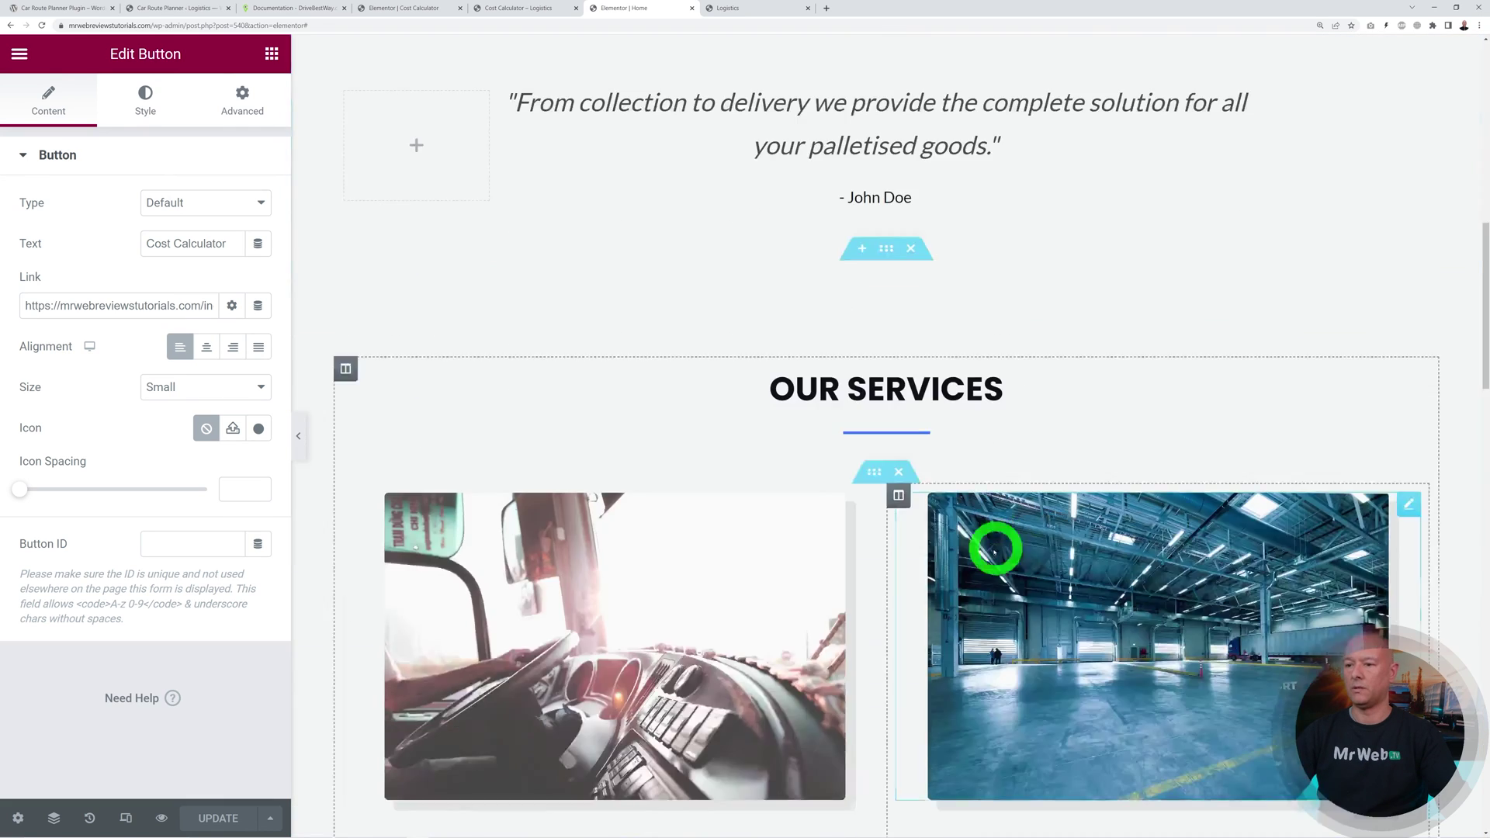
scroll(1004, 375, "down", 5)
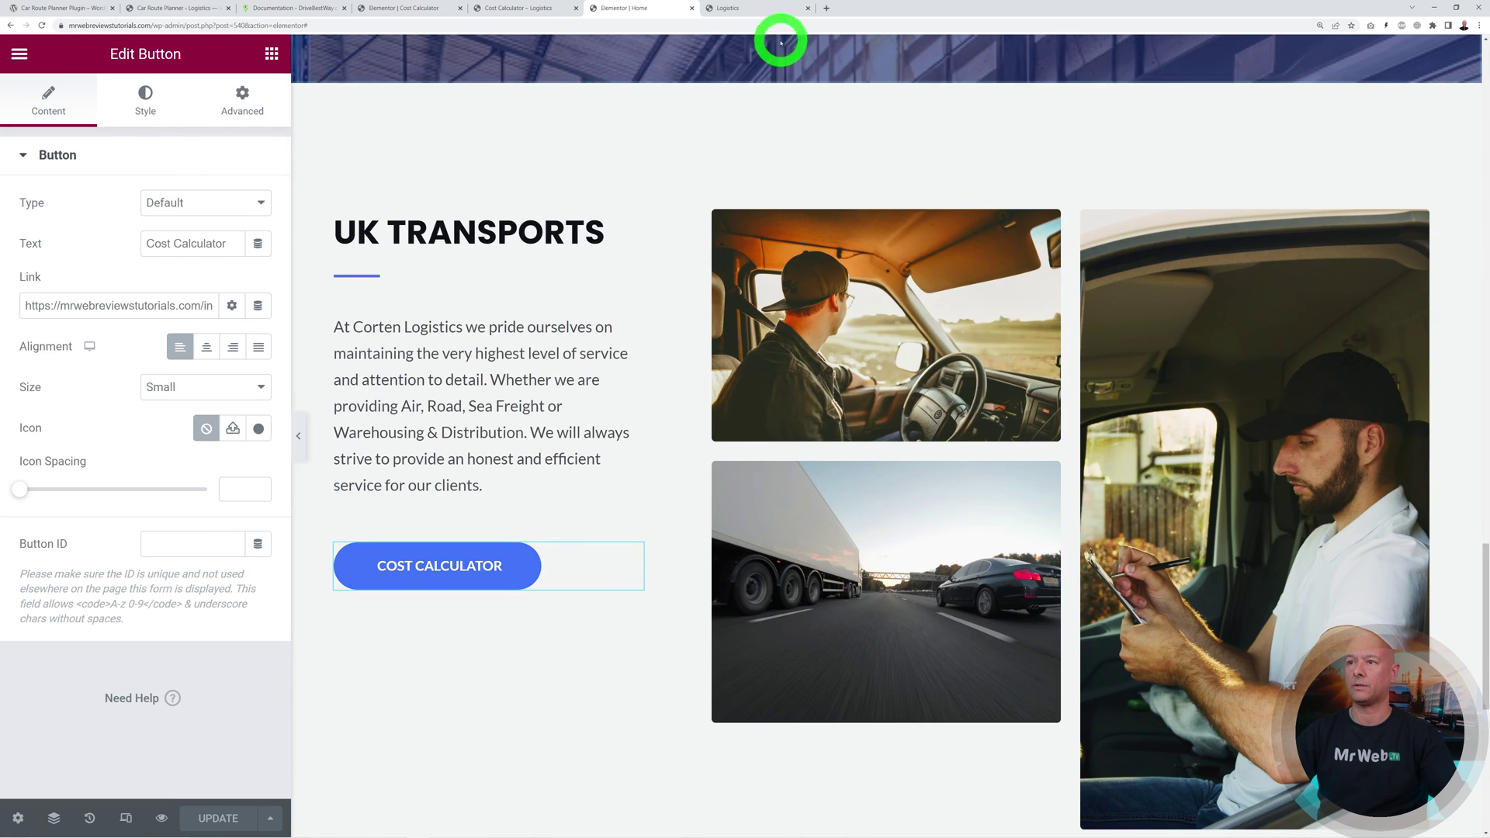
left_click(765, 9)
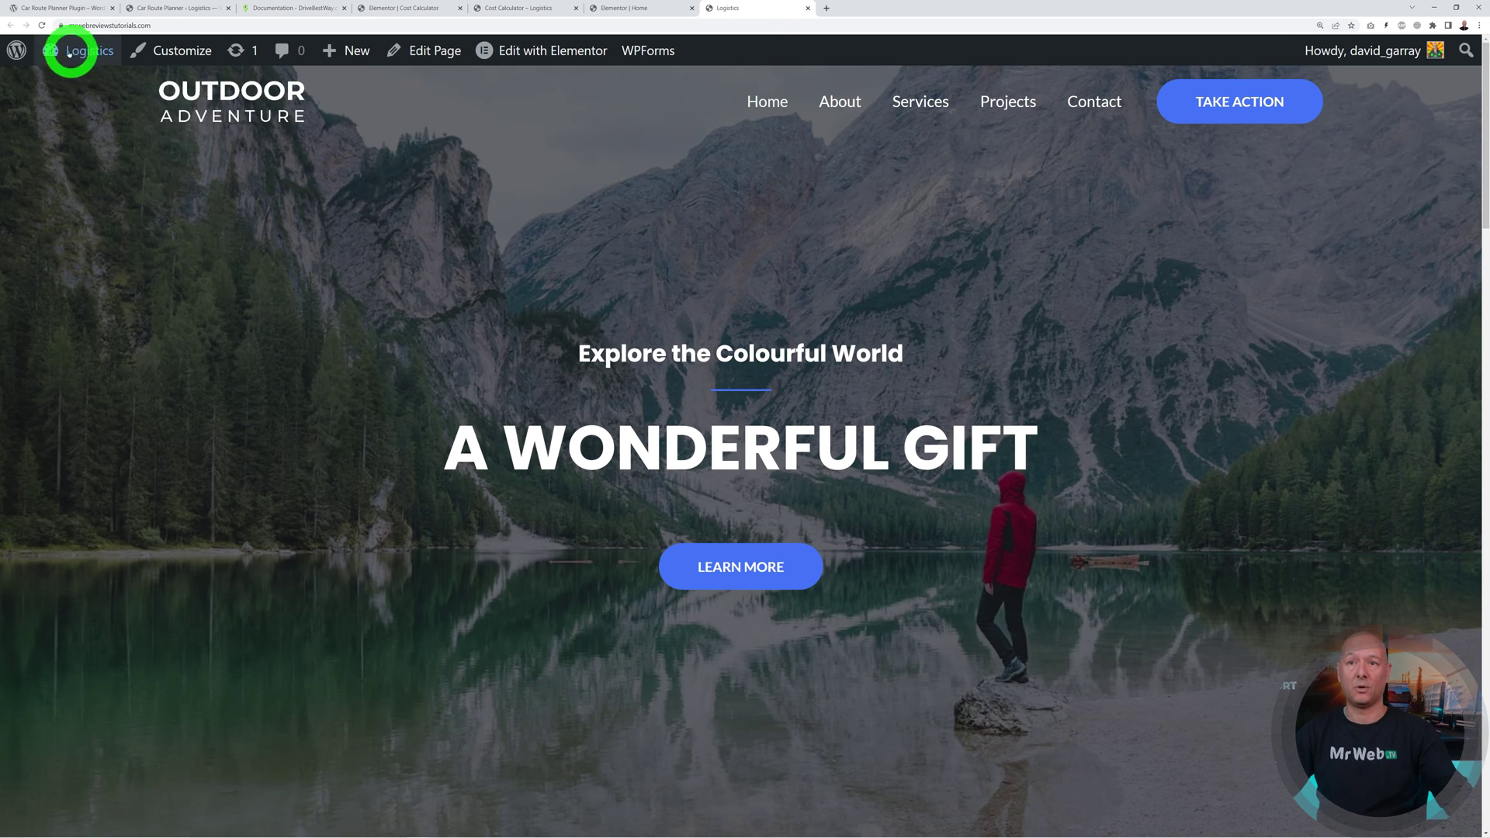
Step: Reload the live home page and test that the Cost Calculator button opens the calculator
left_click(42, 25)
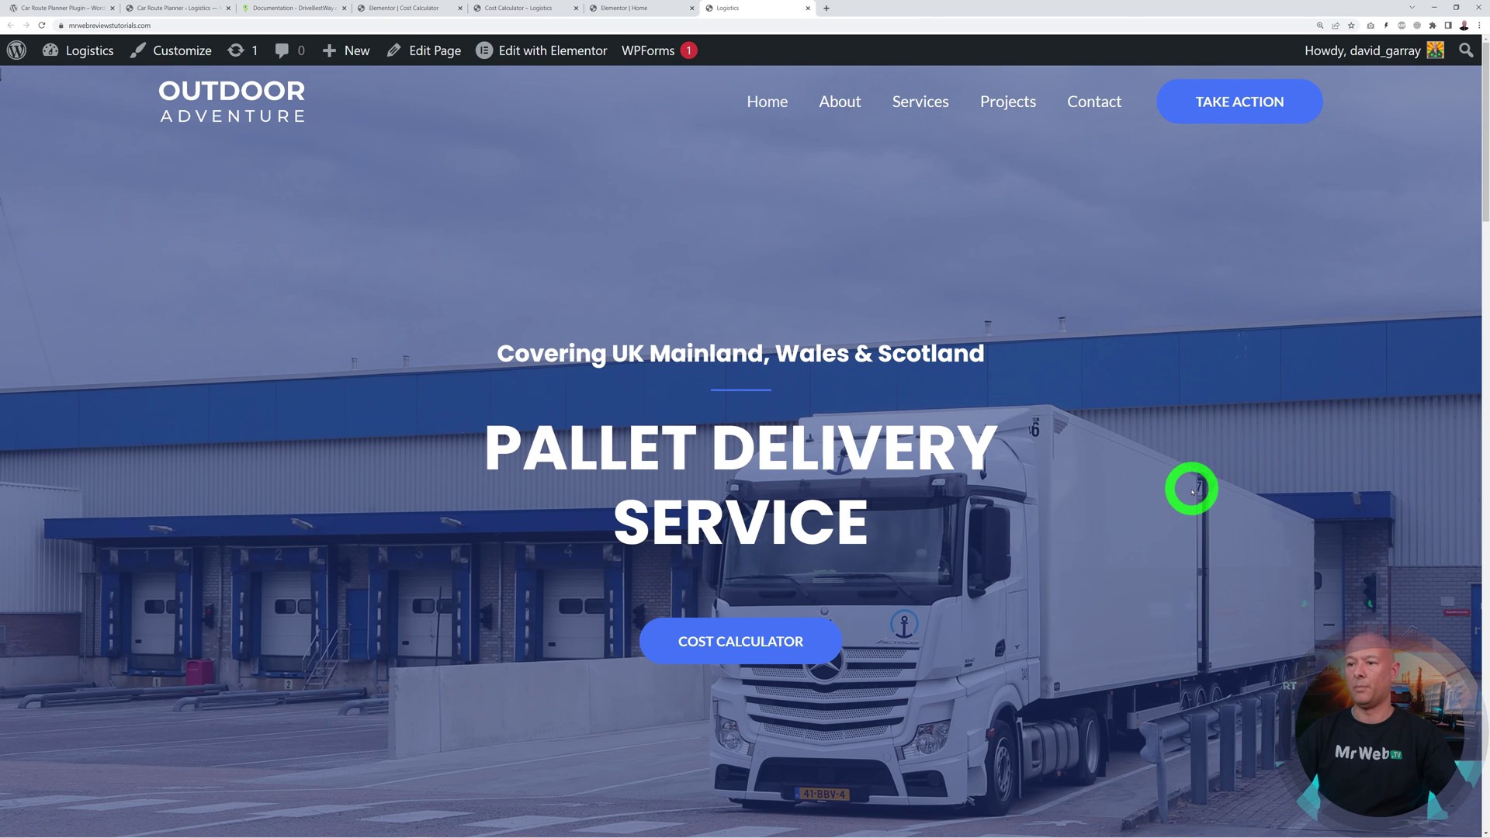
scroll(1192, 491, "down", 2)
left_click(710, 509)
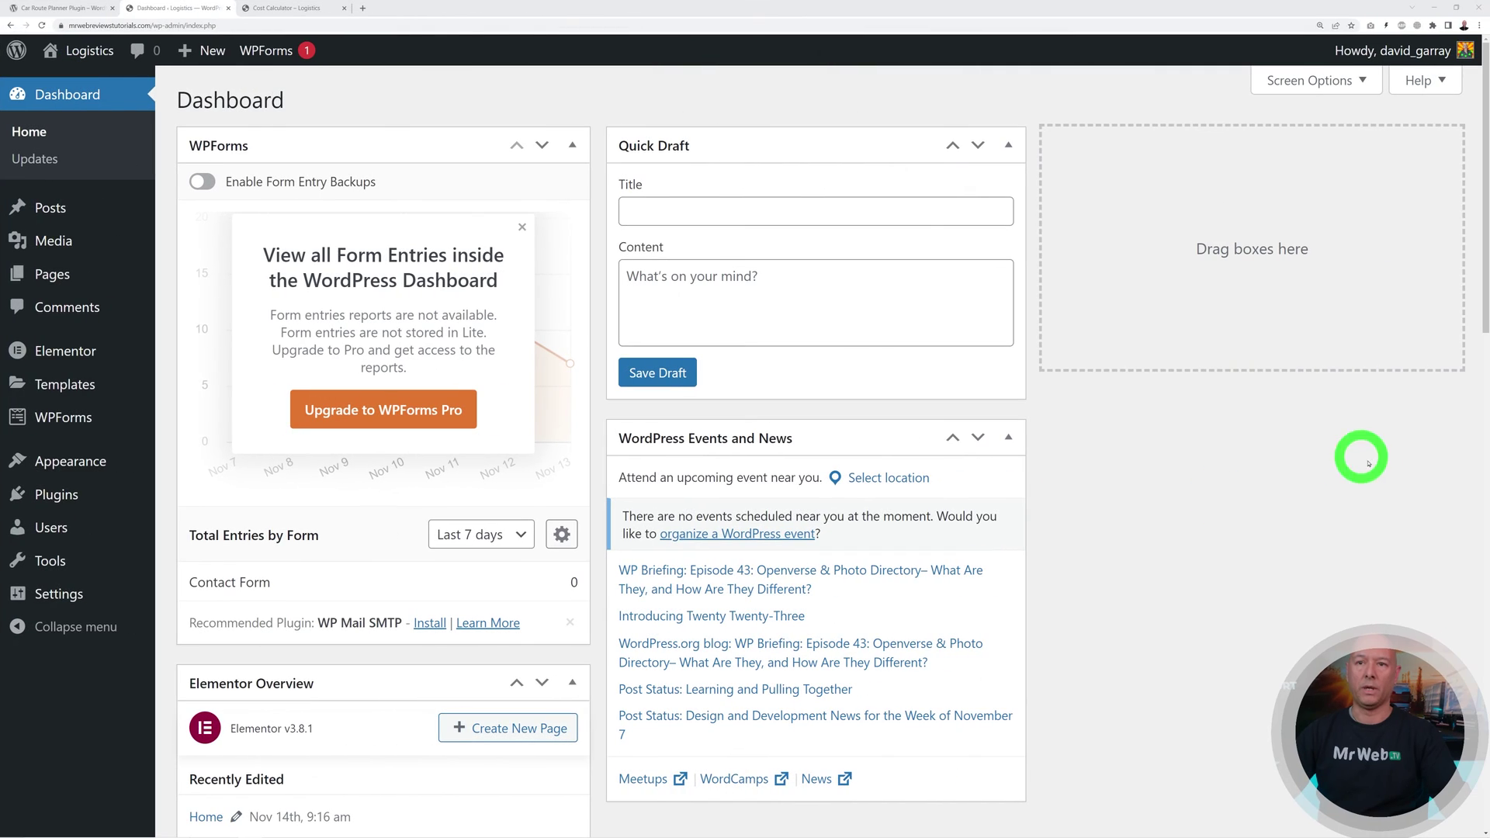
Step: Open the Contact page in Elementor in a new tab and select its Contact Us banner
left_click(60, 272)
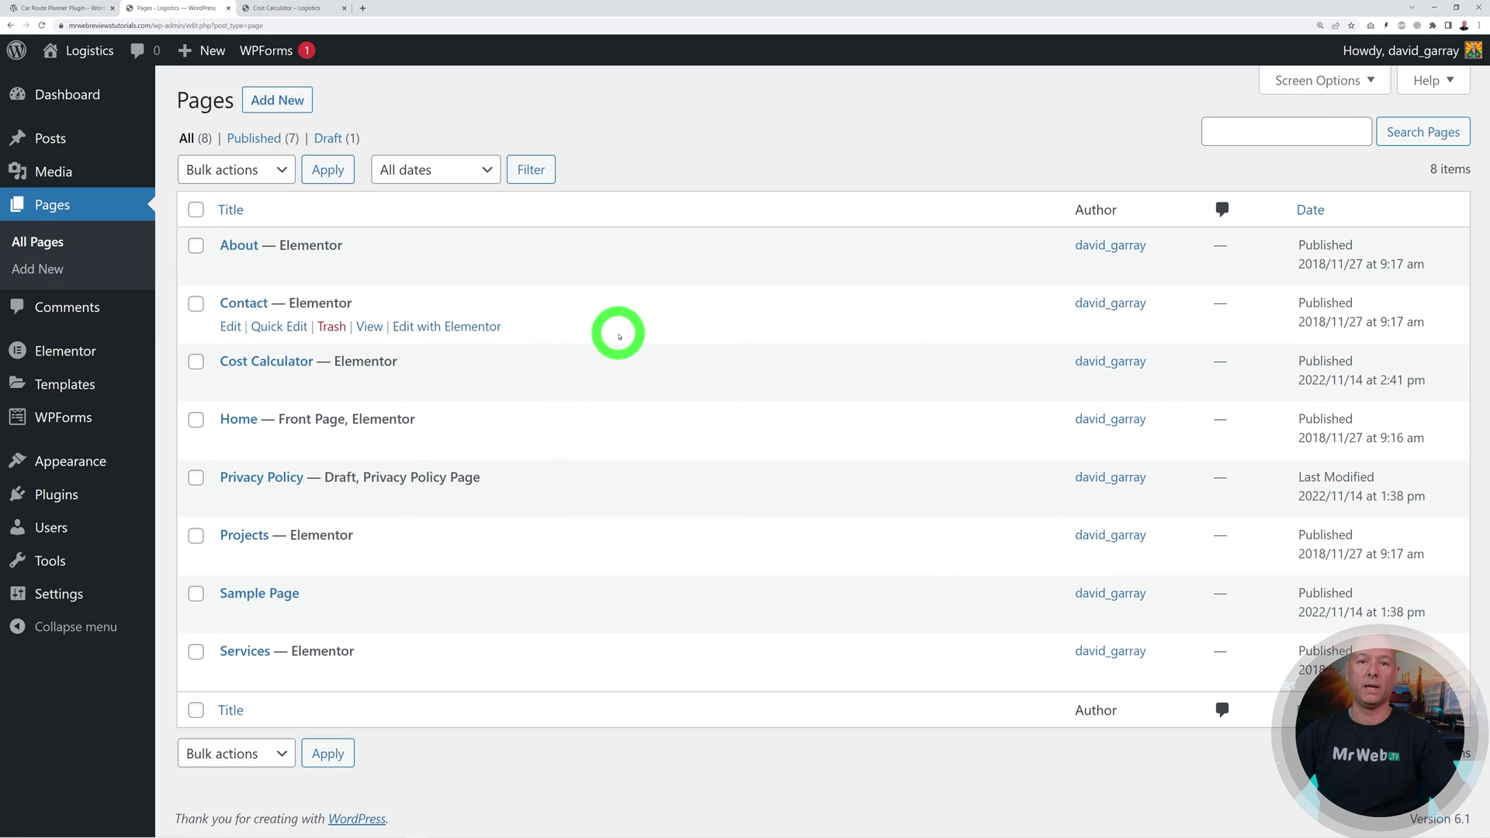
right_click(438, 331)
left_click(463, 339)
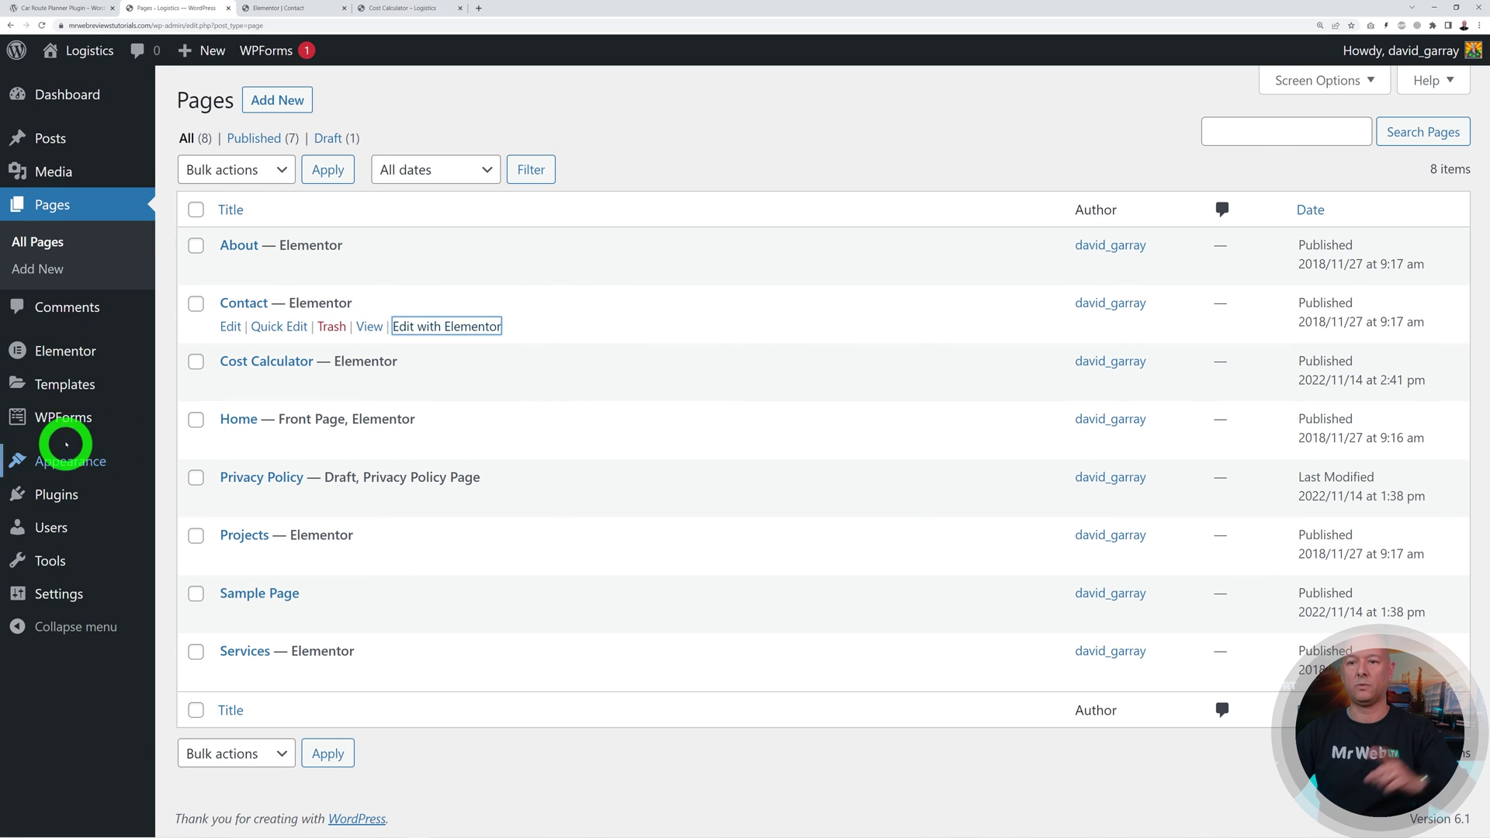
mouse_move(62, 426)
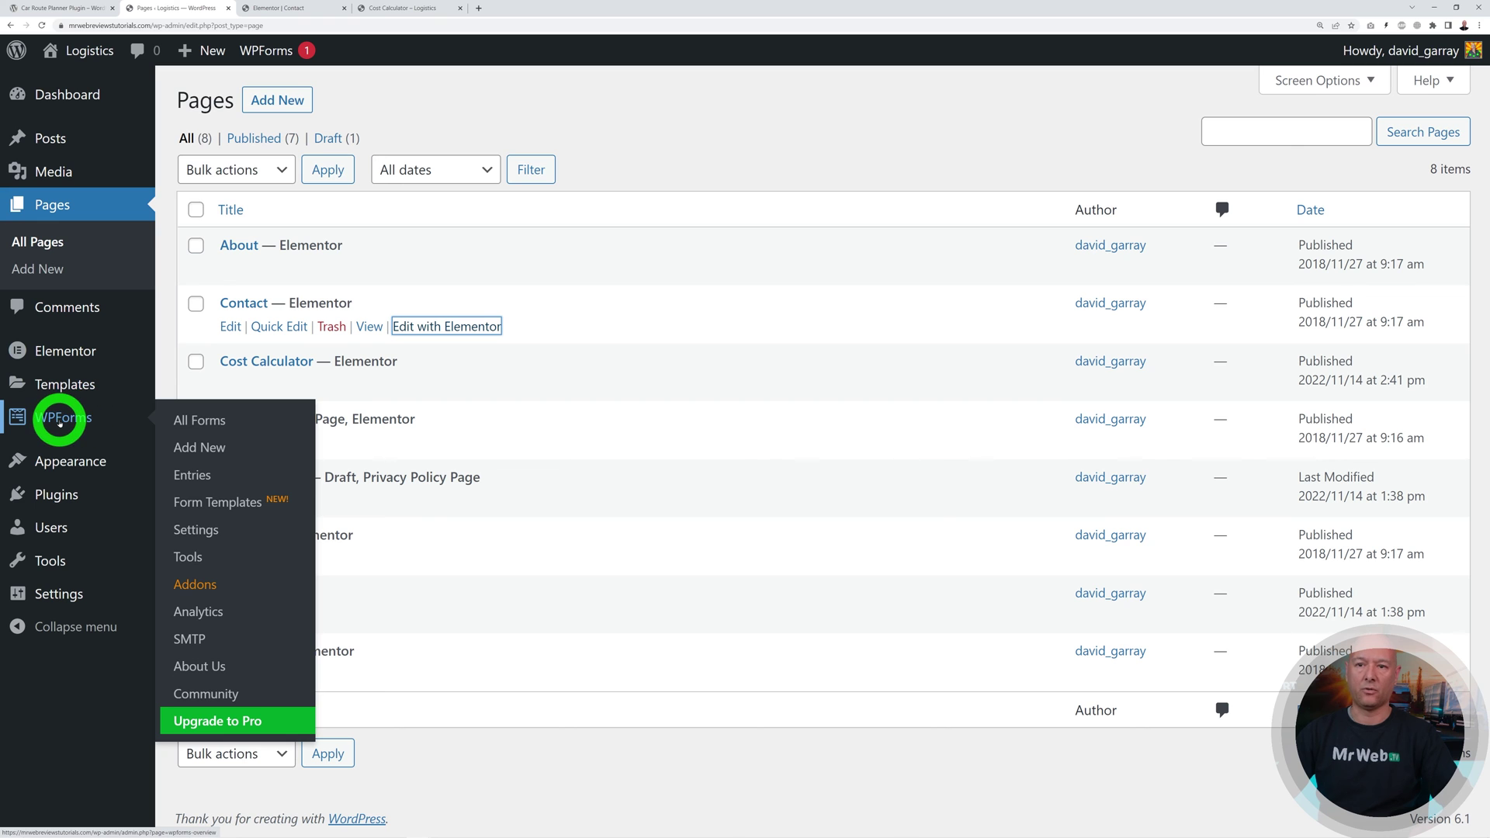
left_click(253, 10)
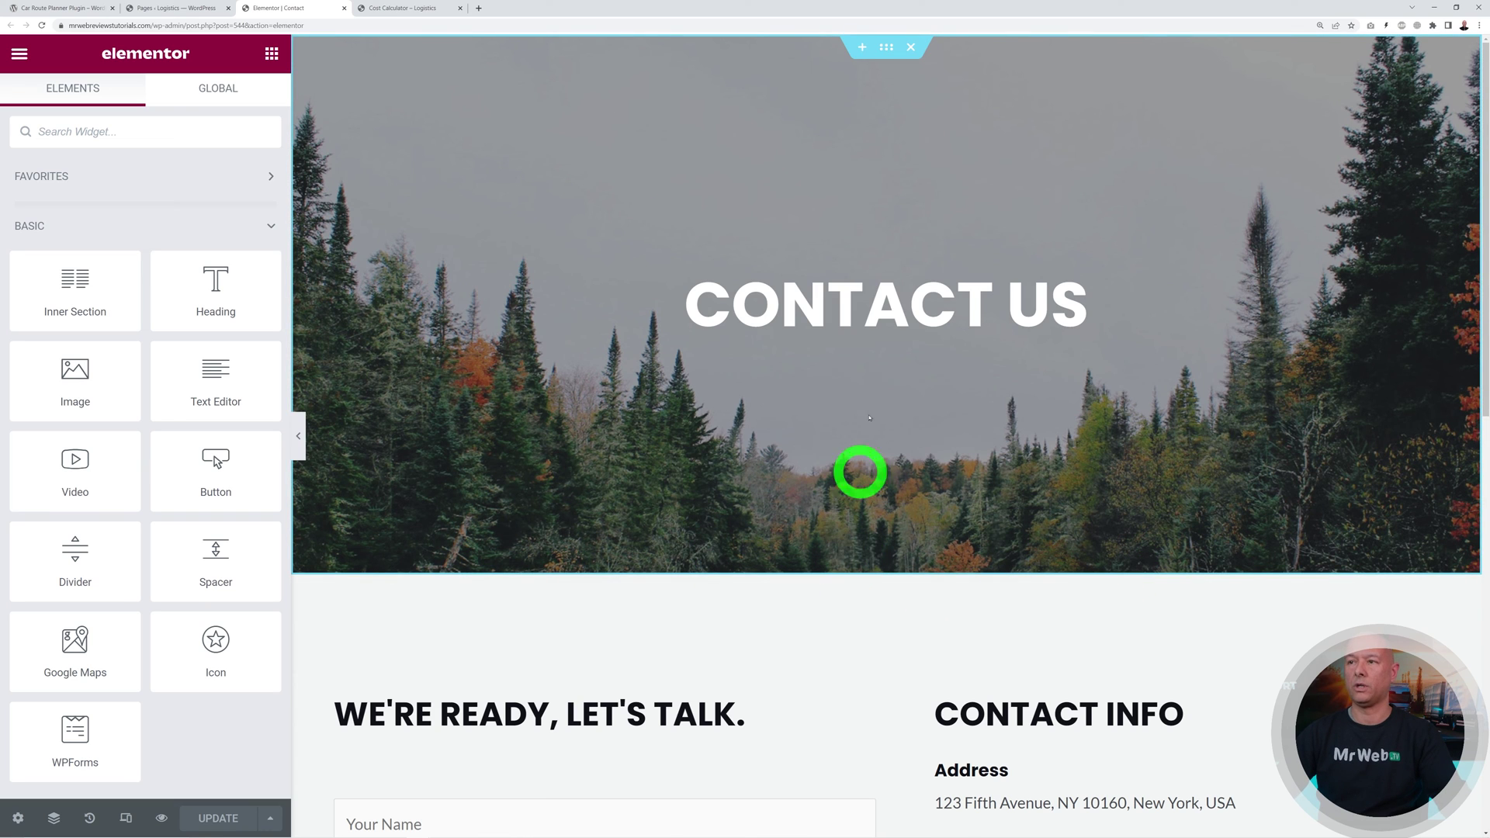
left_click(887, 48)
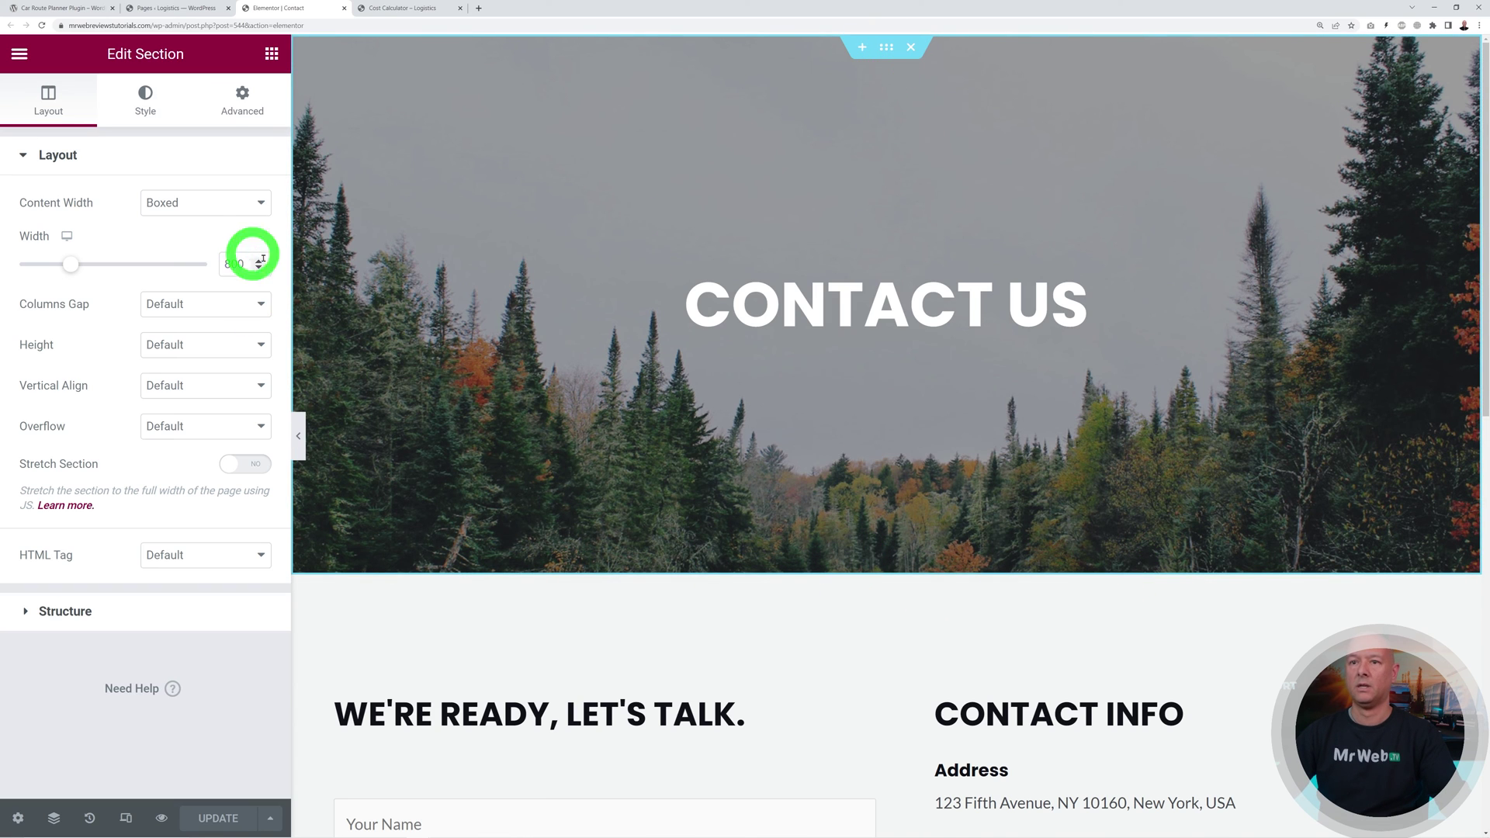
Step: Replace the Contact Us banner's background image with the white truck photo
left_click(147, 97)
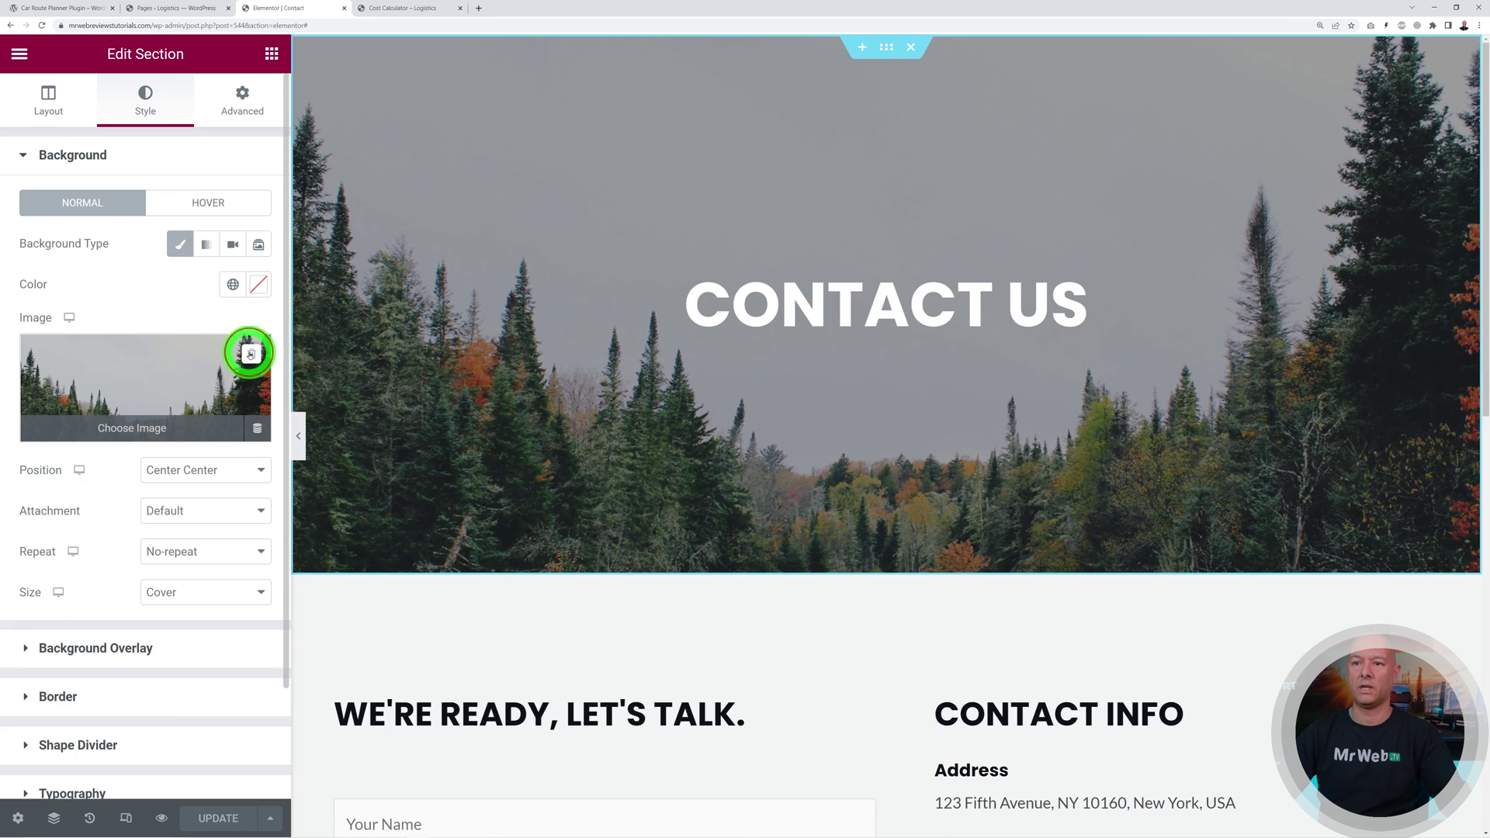
left_click(249, 346)
left_click(150, 388)
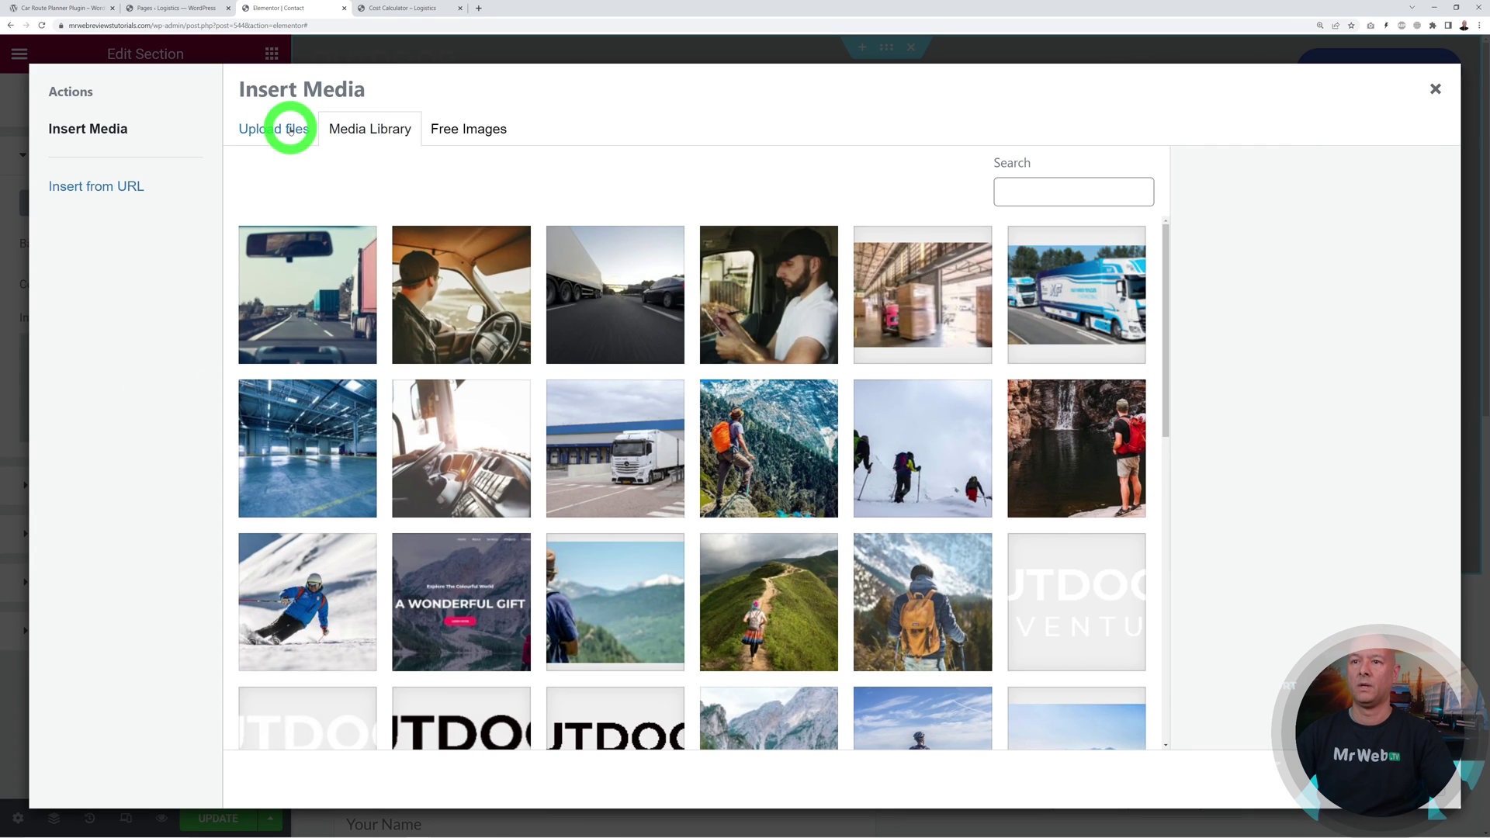
left_click(604, 497)
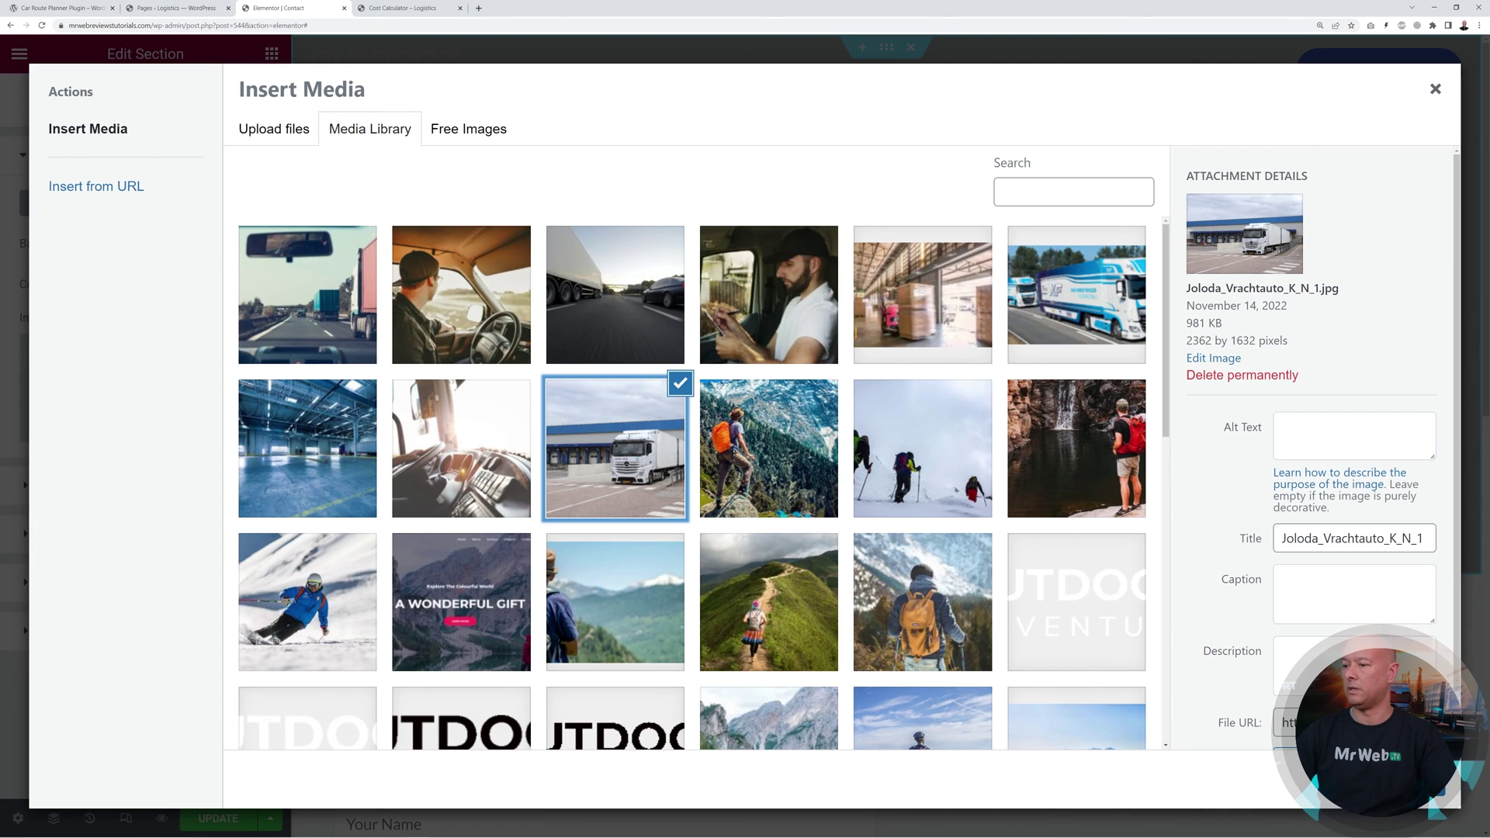
left_click(1390, 779)
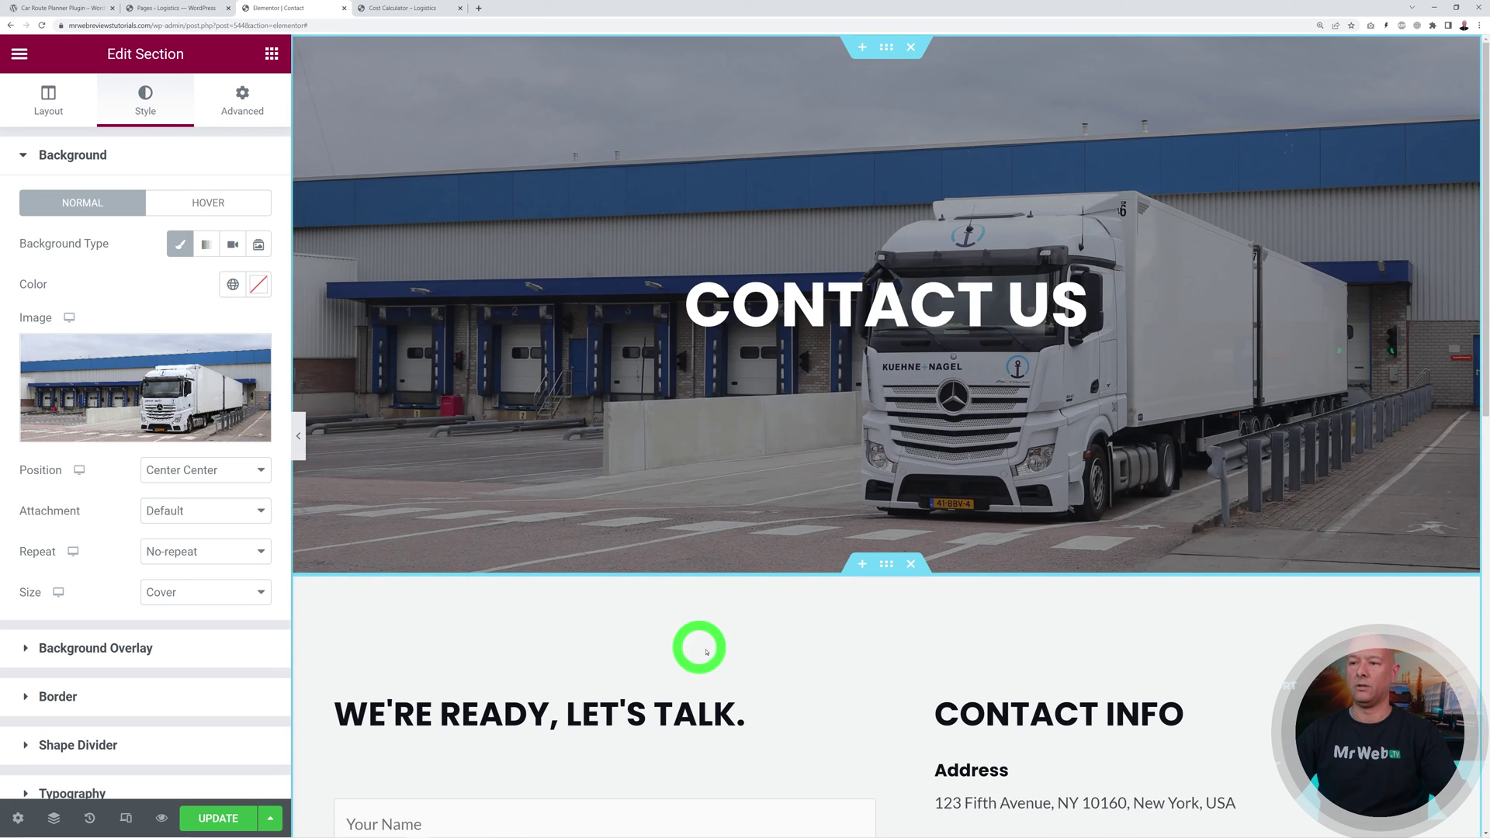
scroll(710, 649, "down", 6)
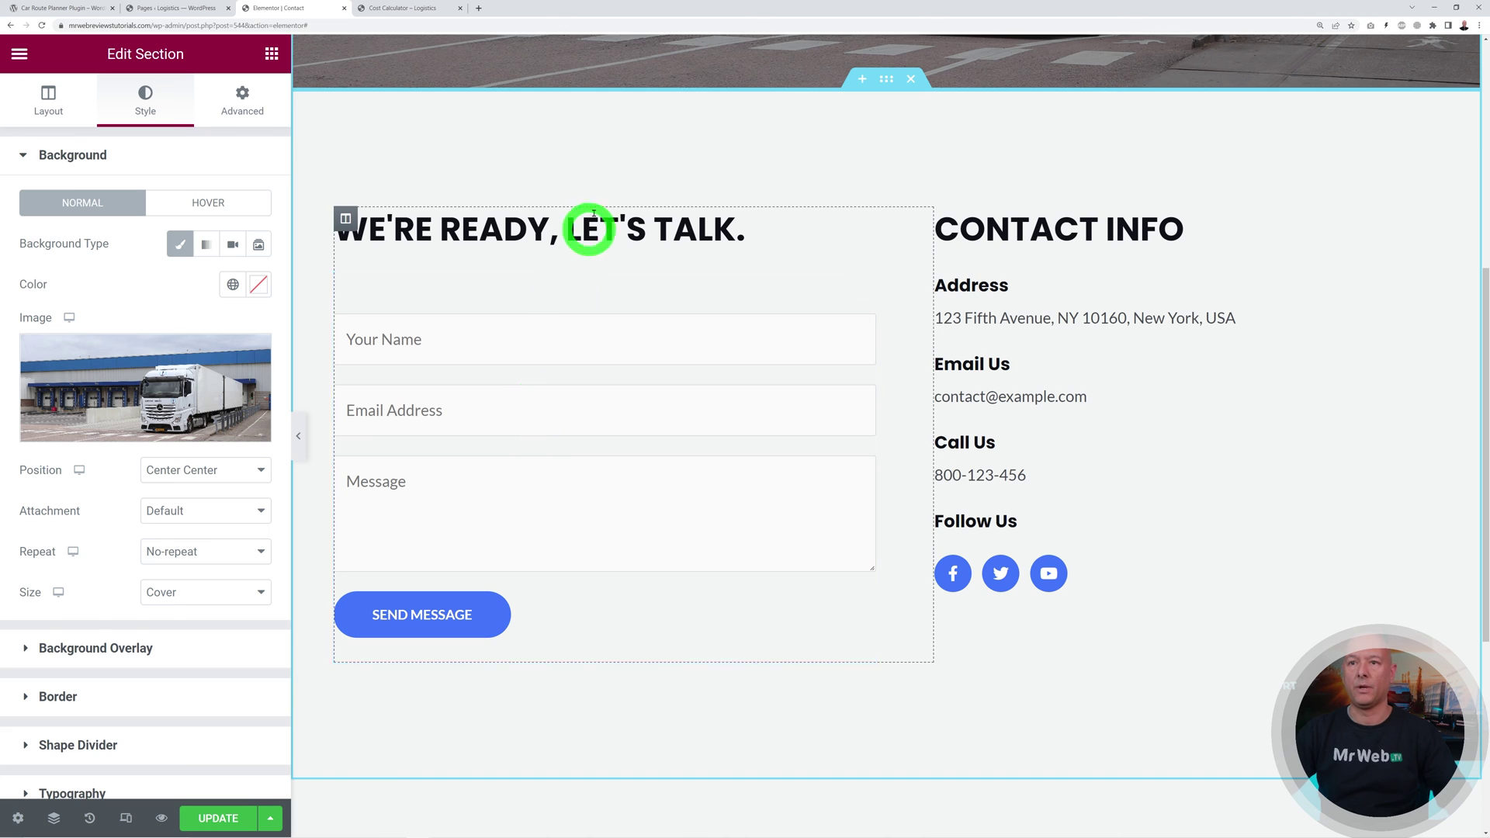
left_click(187, 11)
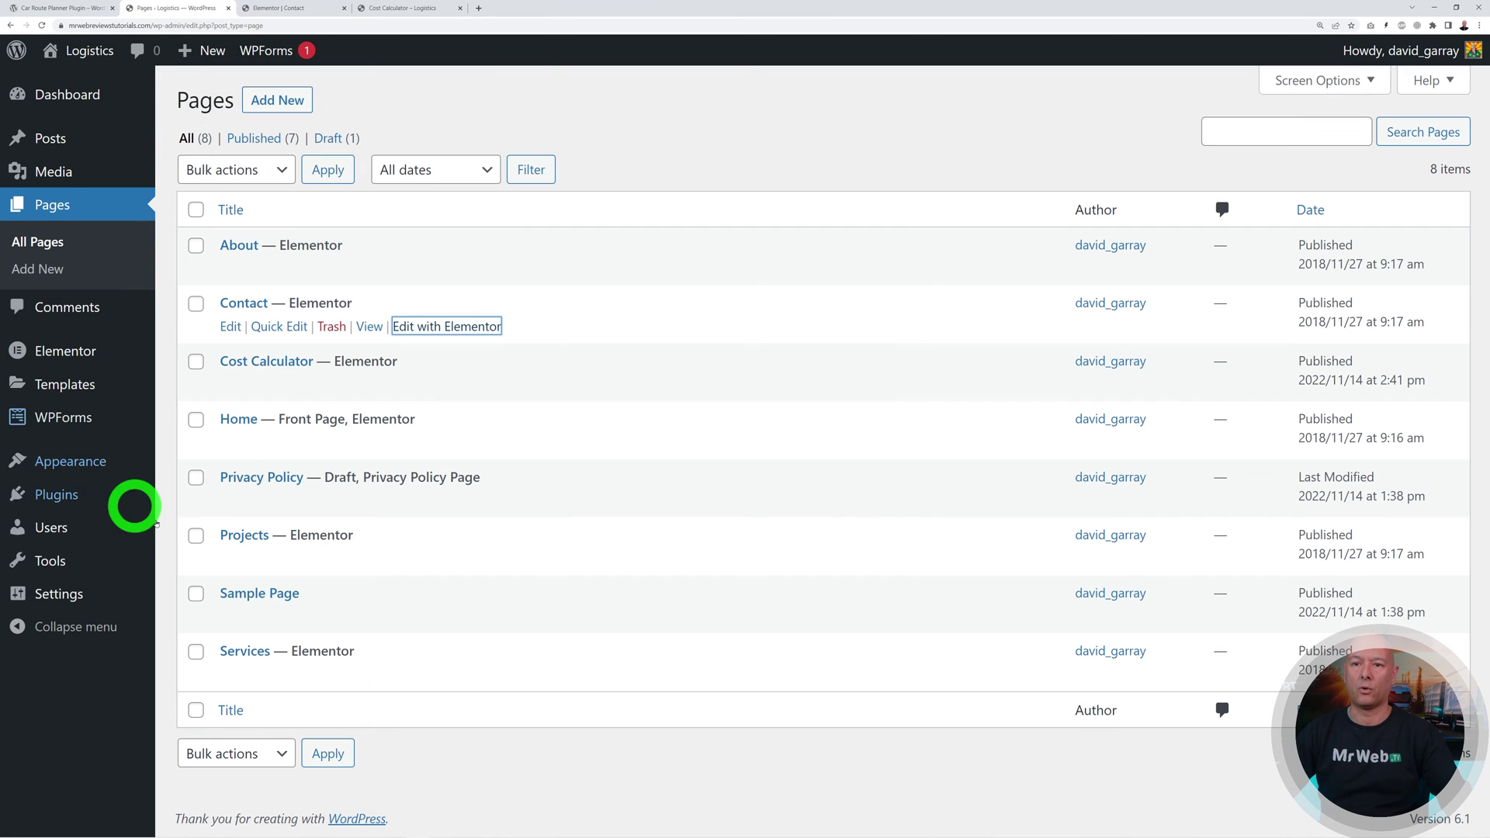
Step: Go to WPForms and bring up the Contact Form for editing
mouse_move(55, 417)
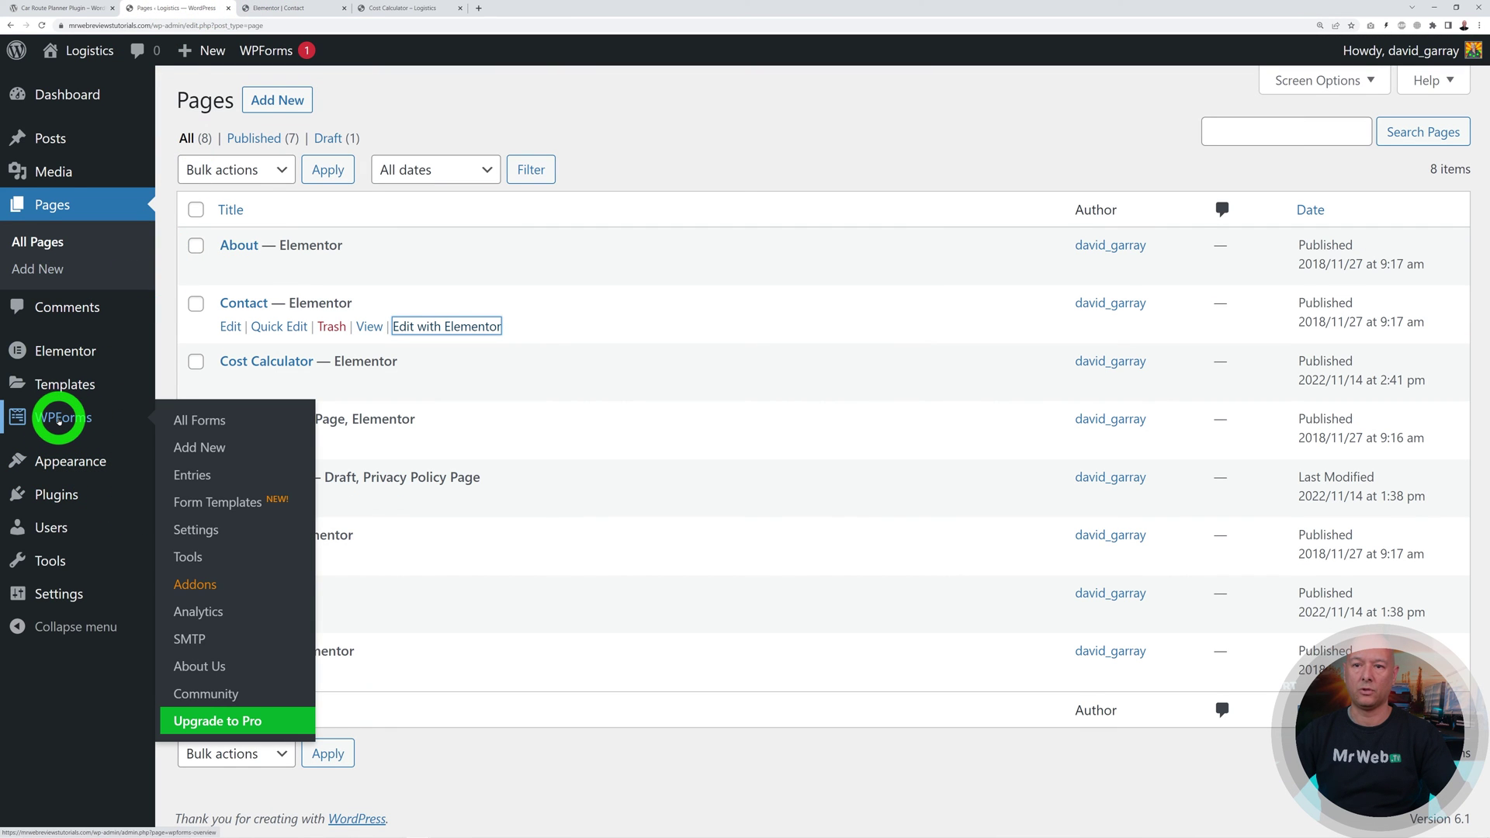
left_click(59, 419)
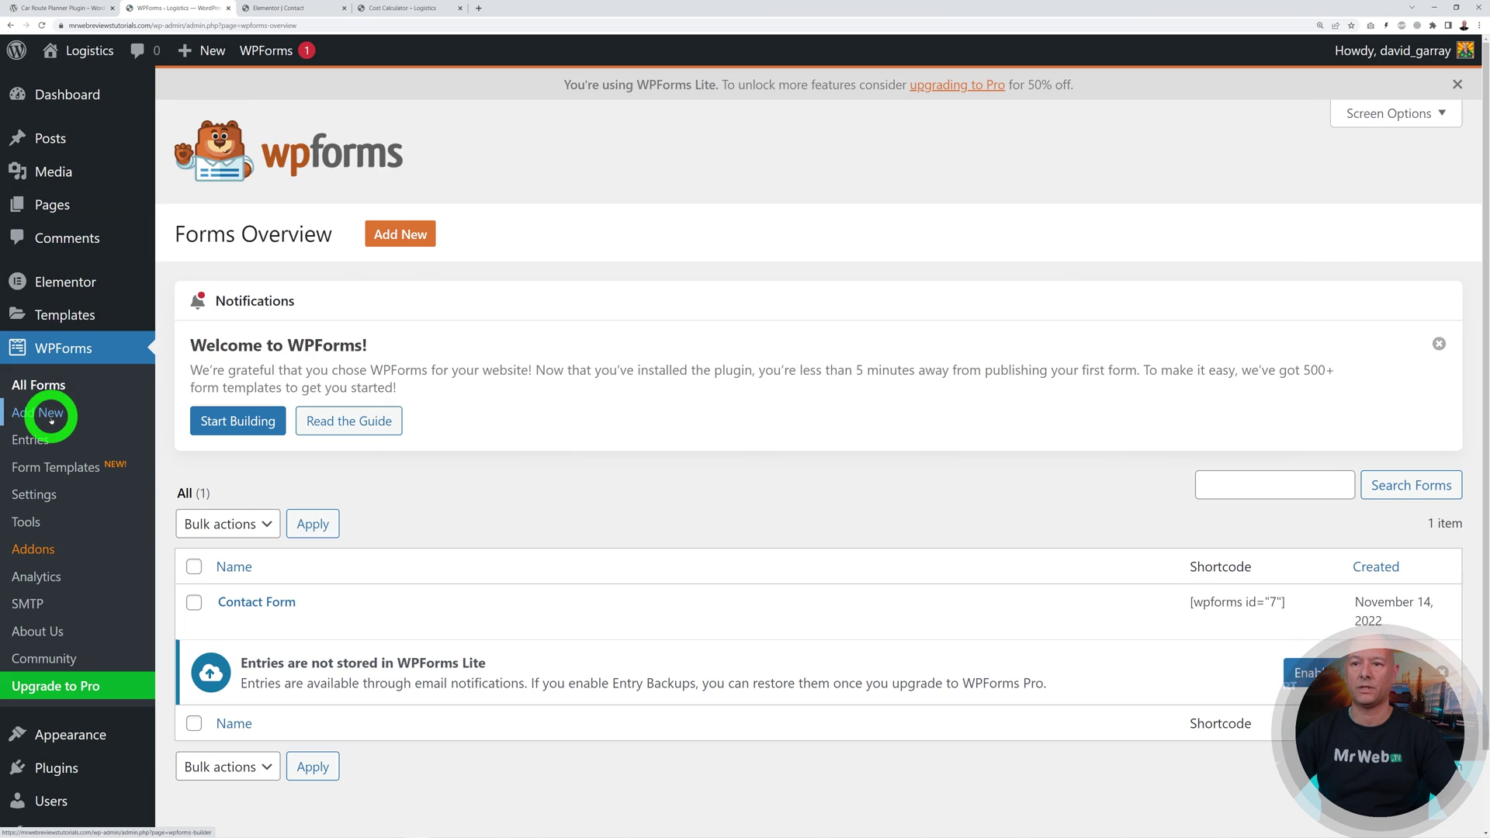
scroll(505, 498, "down", 1)
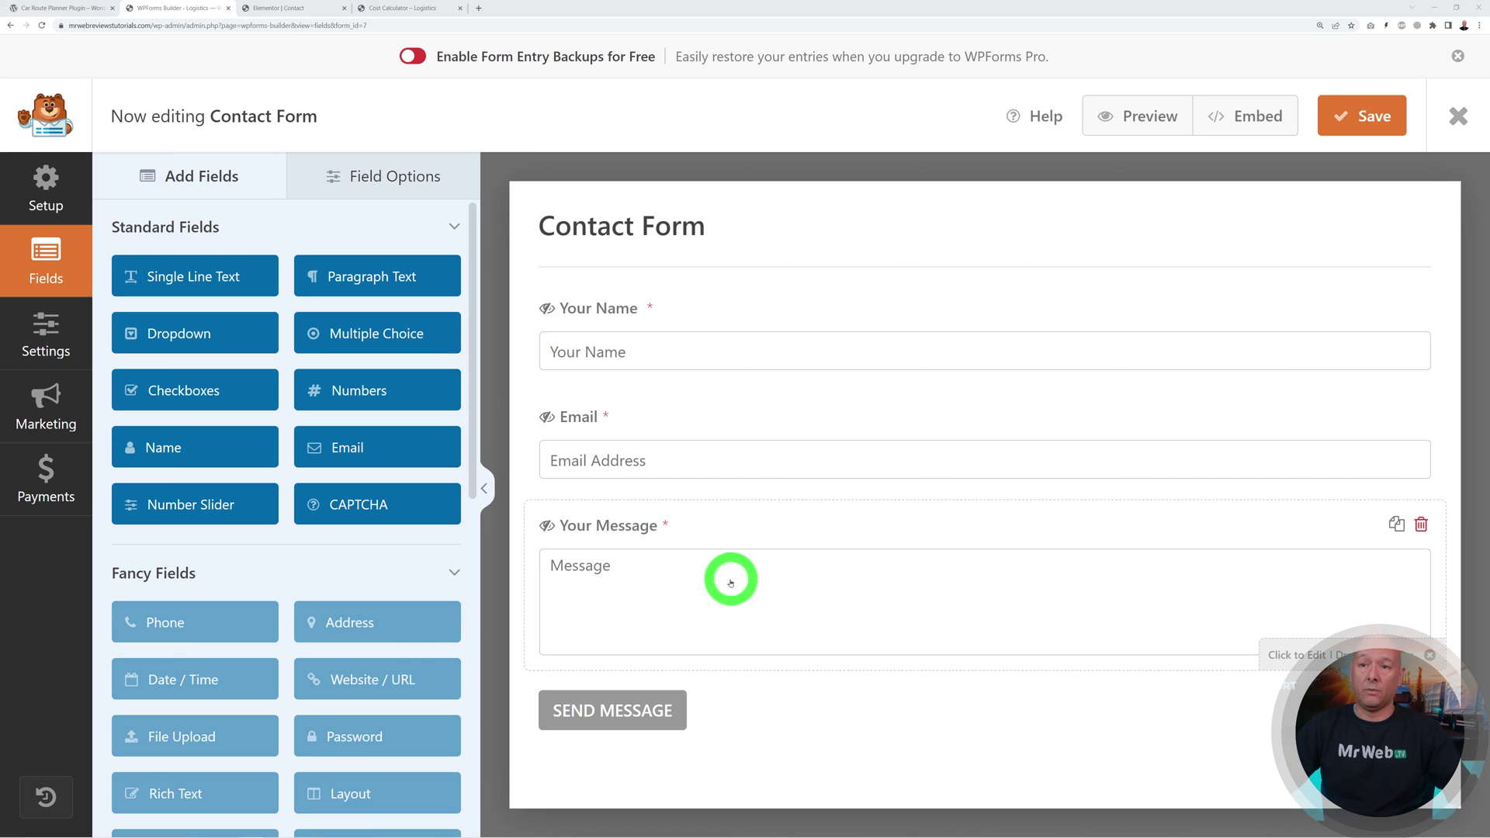
Step: Add Collection Address and Delivery Address text fields below Email, then save and close the builder
left_click_drag(230, 277, 649, 514)
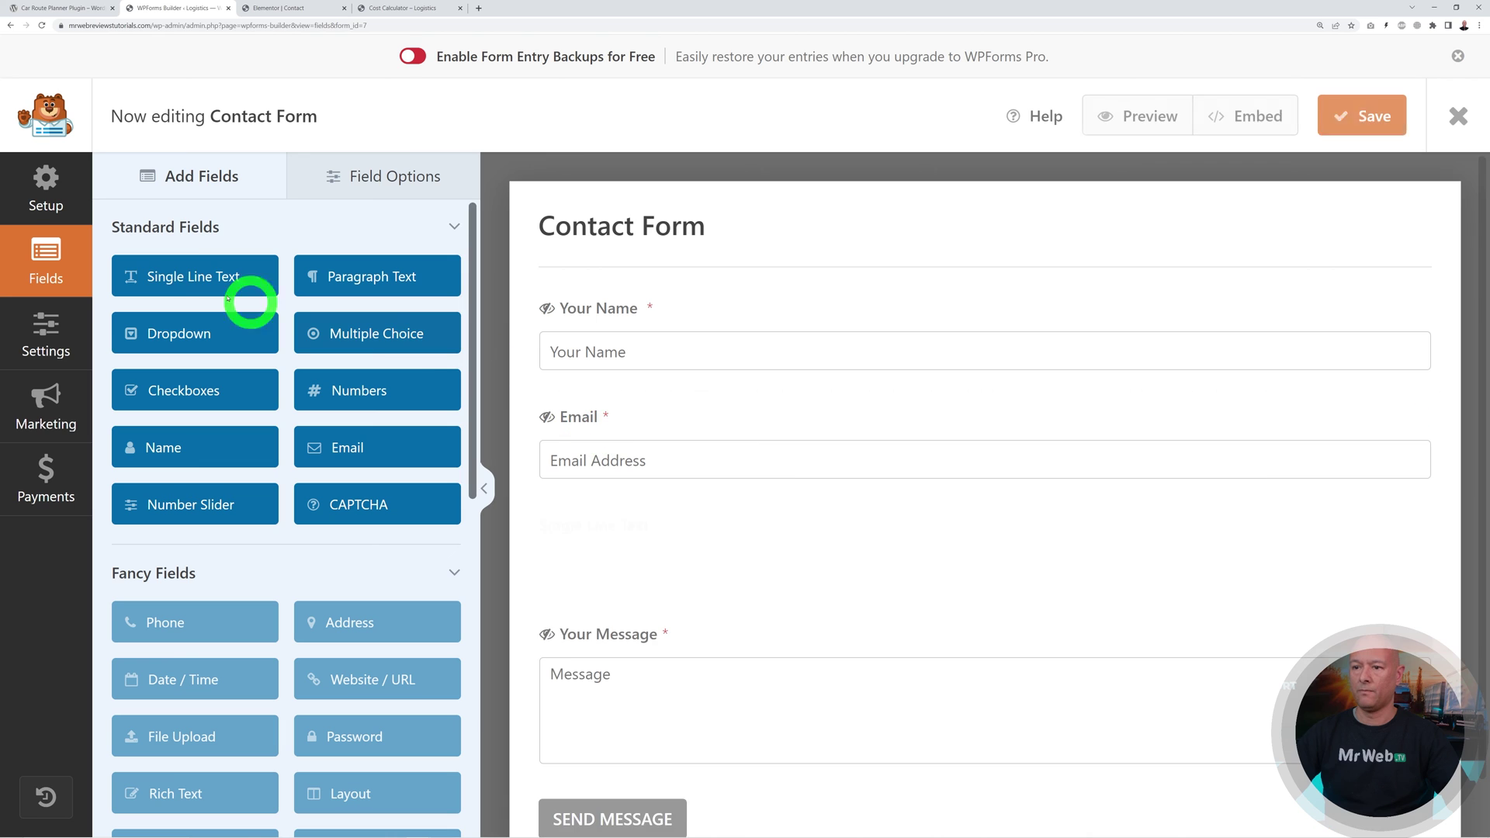
left_click_drag(166, 277, 678, 608)
left_click(639, 525)
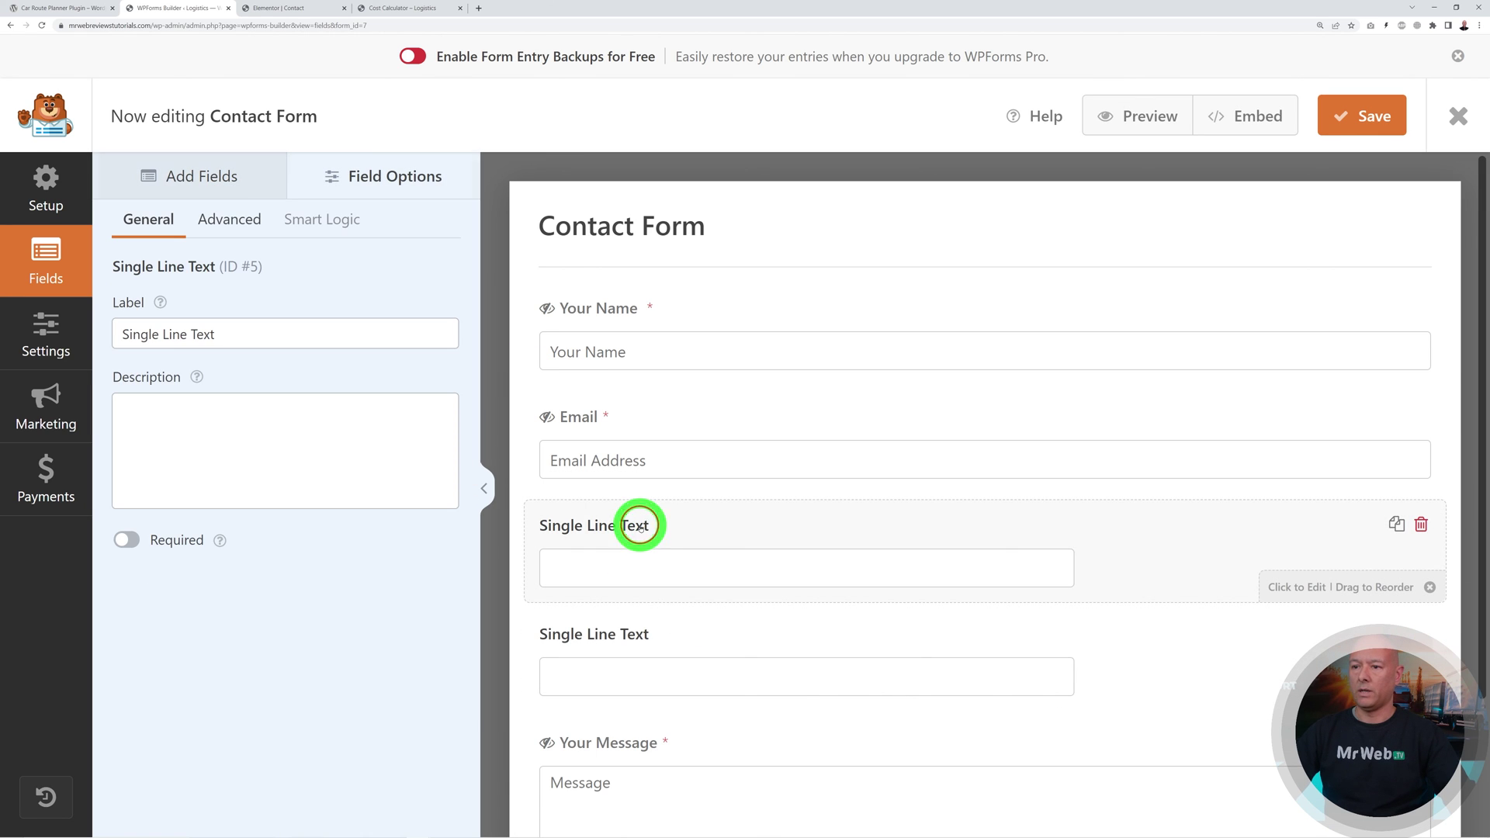
left_click_drag(256, 329, 27, 324)
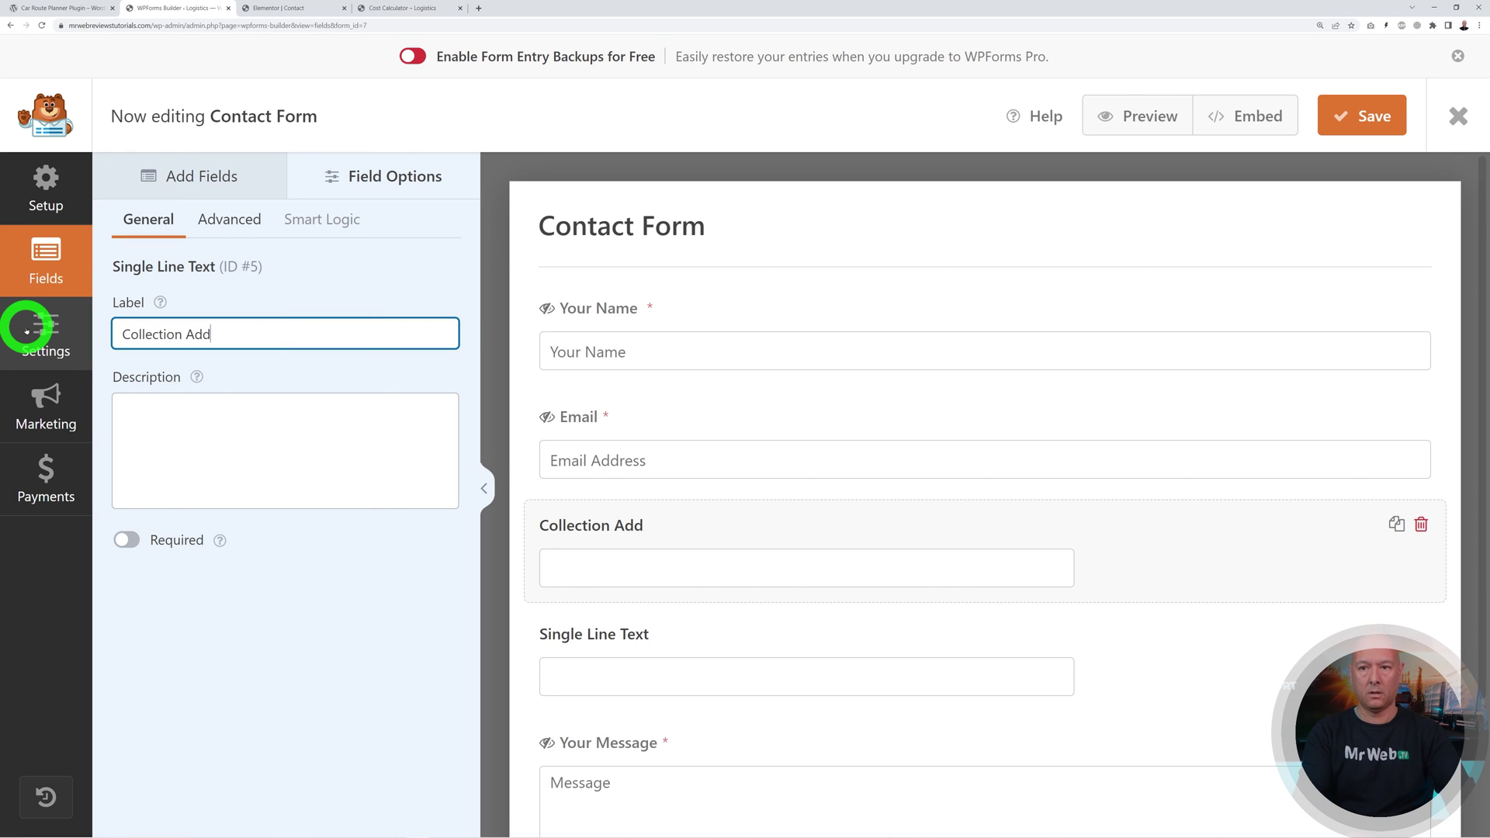
left_click(619, 633)
left_click(241, 340)
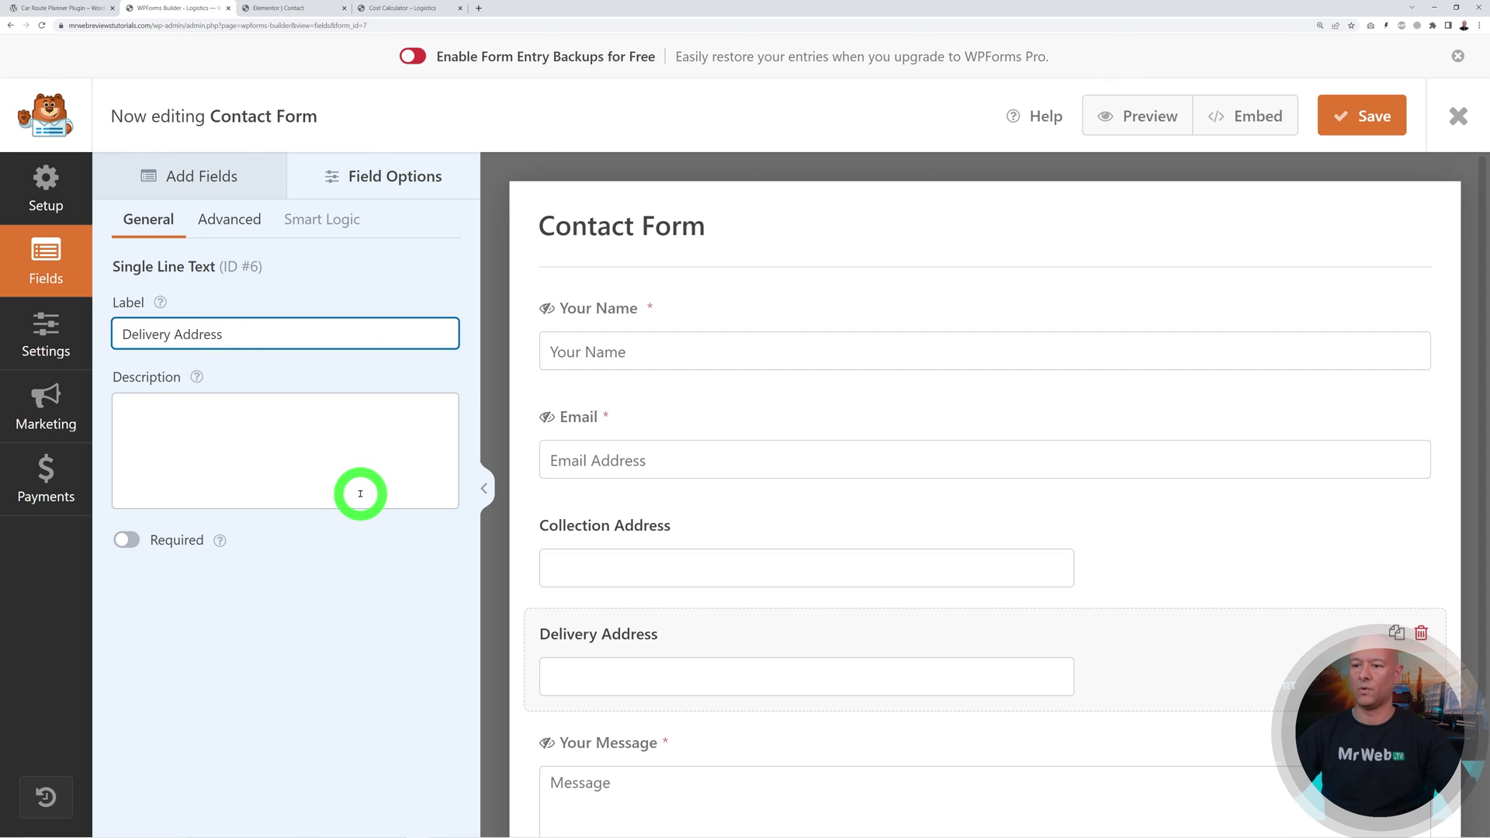
left_click(1351, 124)
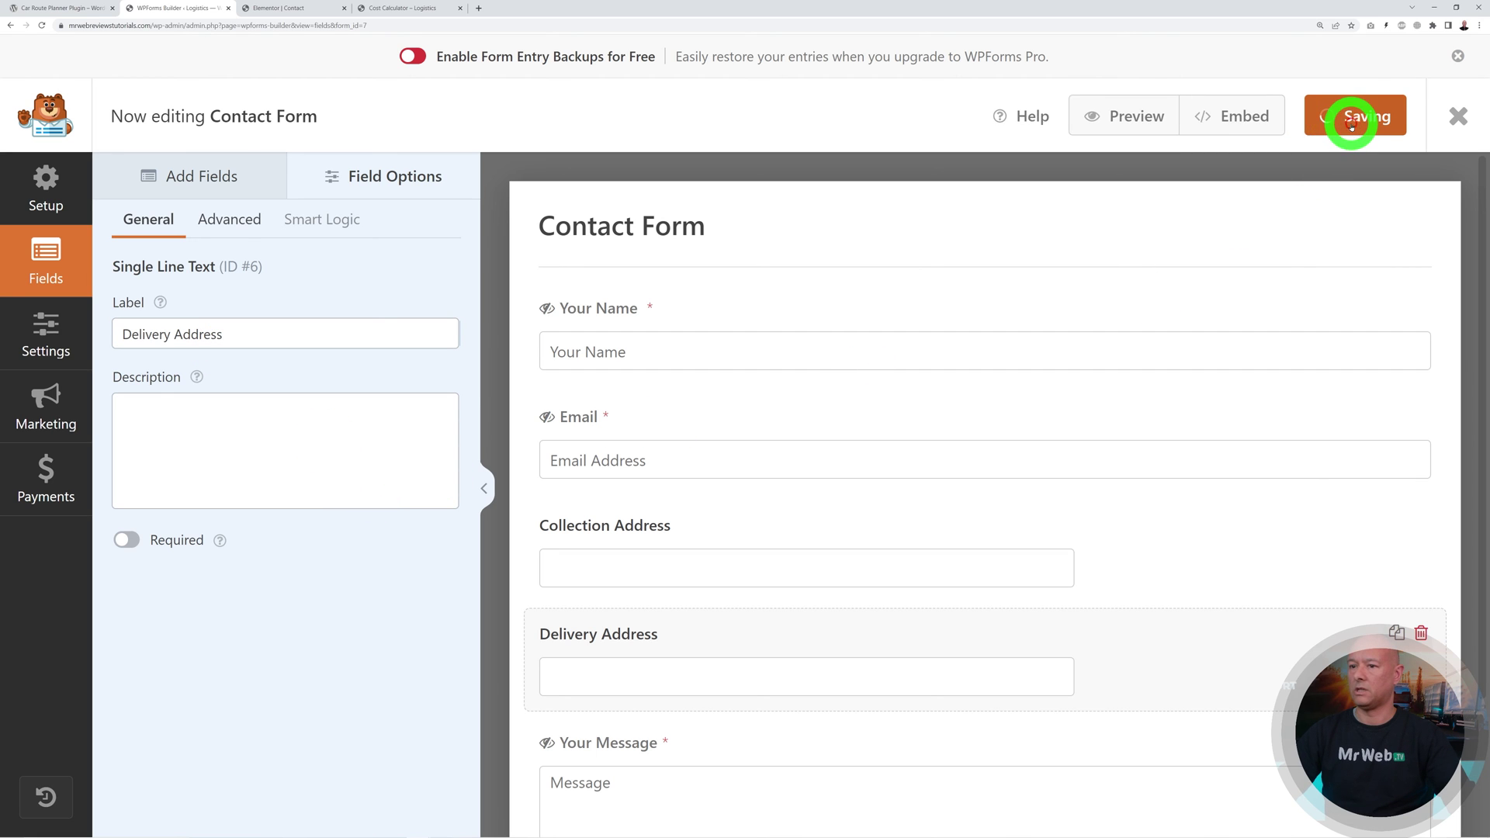
left_click(1465, 118)
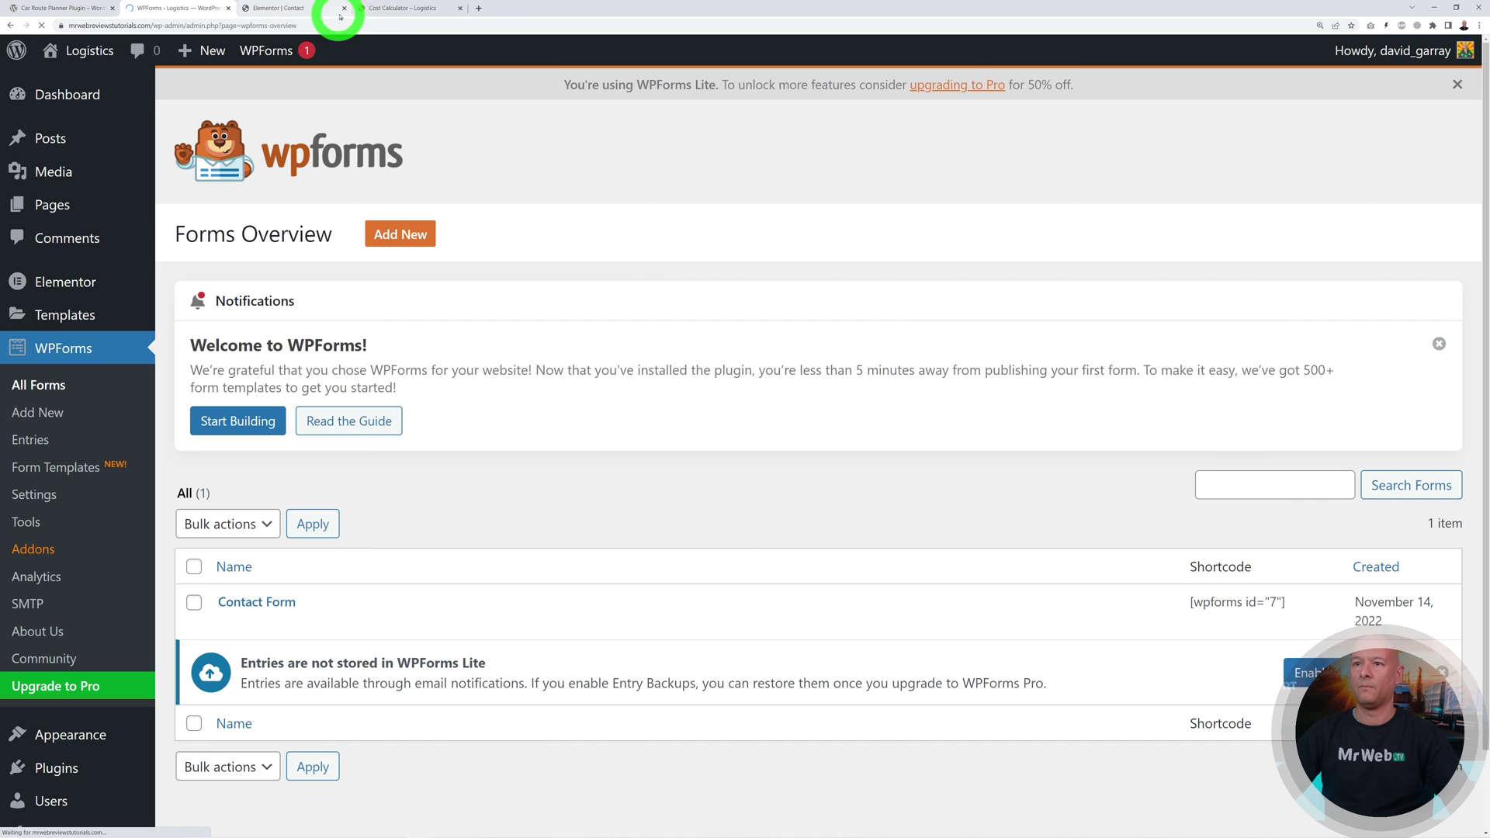
Step: Reload the Elementor Contact page to confirm the Collection and Delivery Address fields appear, then return to WPForms
left_click(284, 10)
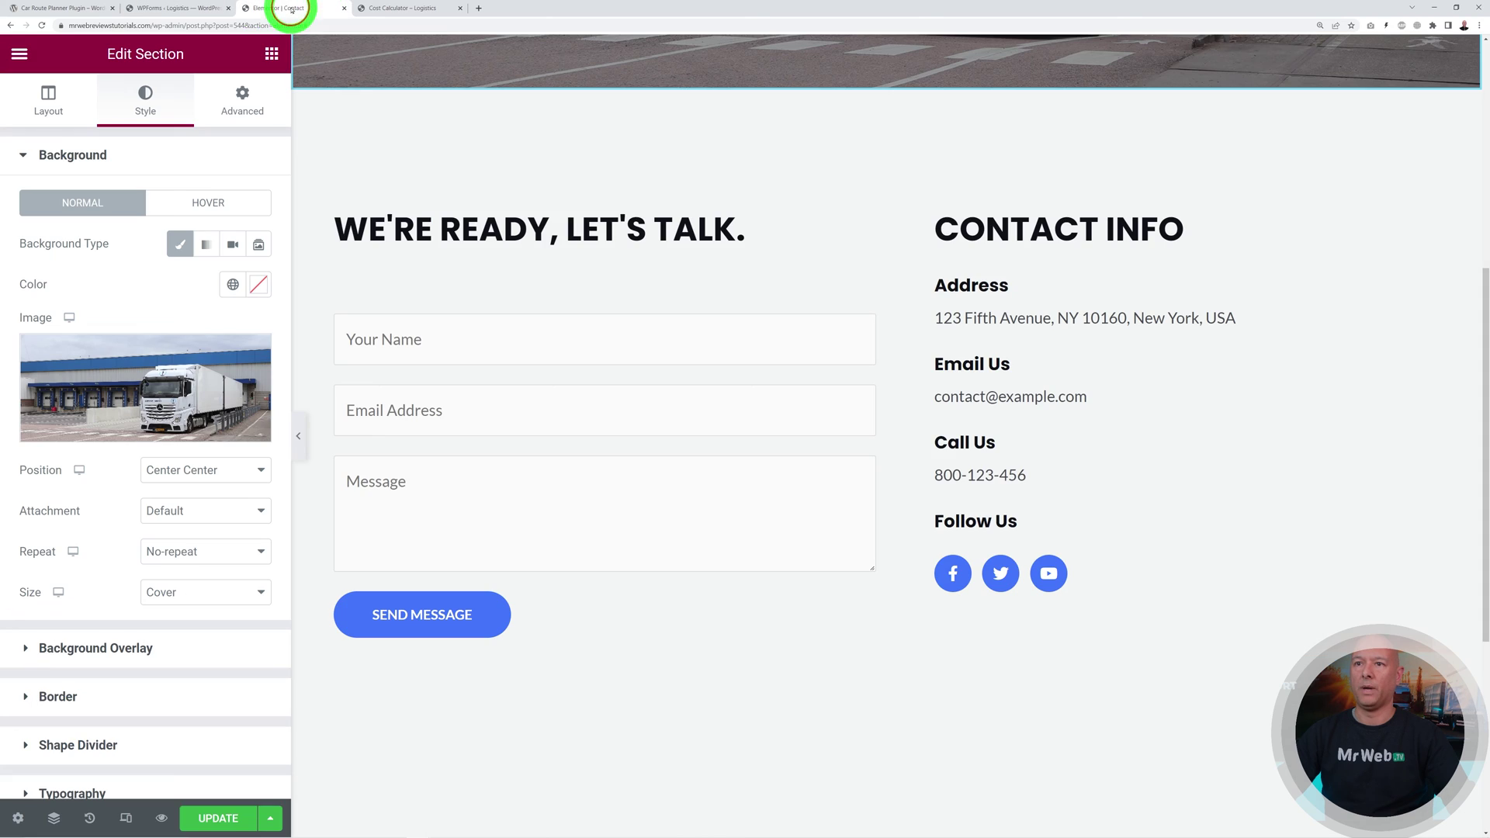
left_click(41, 25)
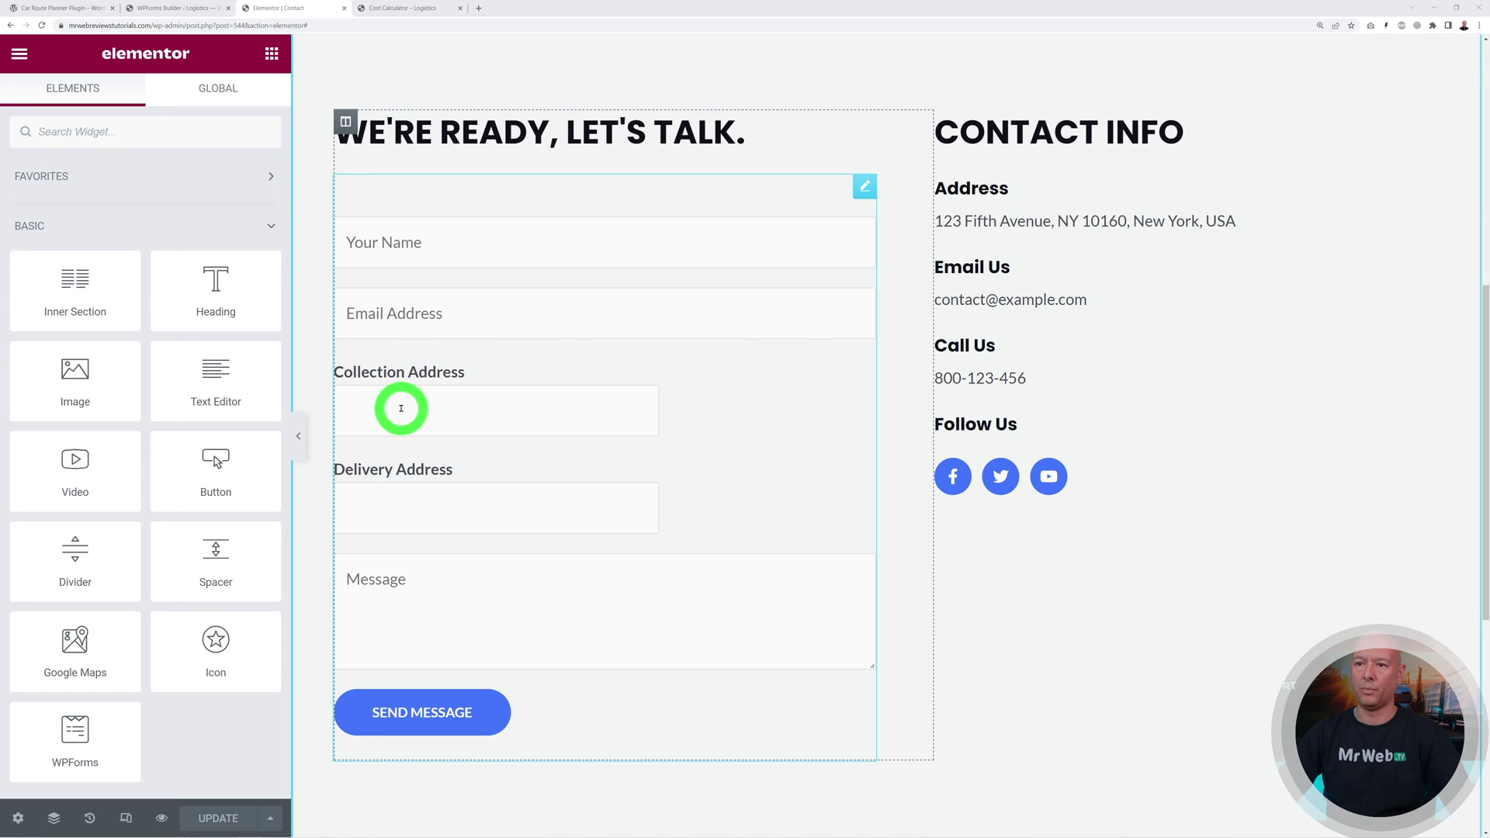
left_click(171, 8)
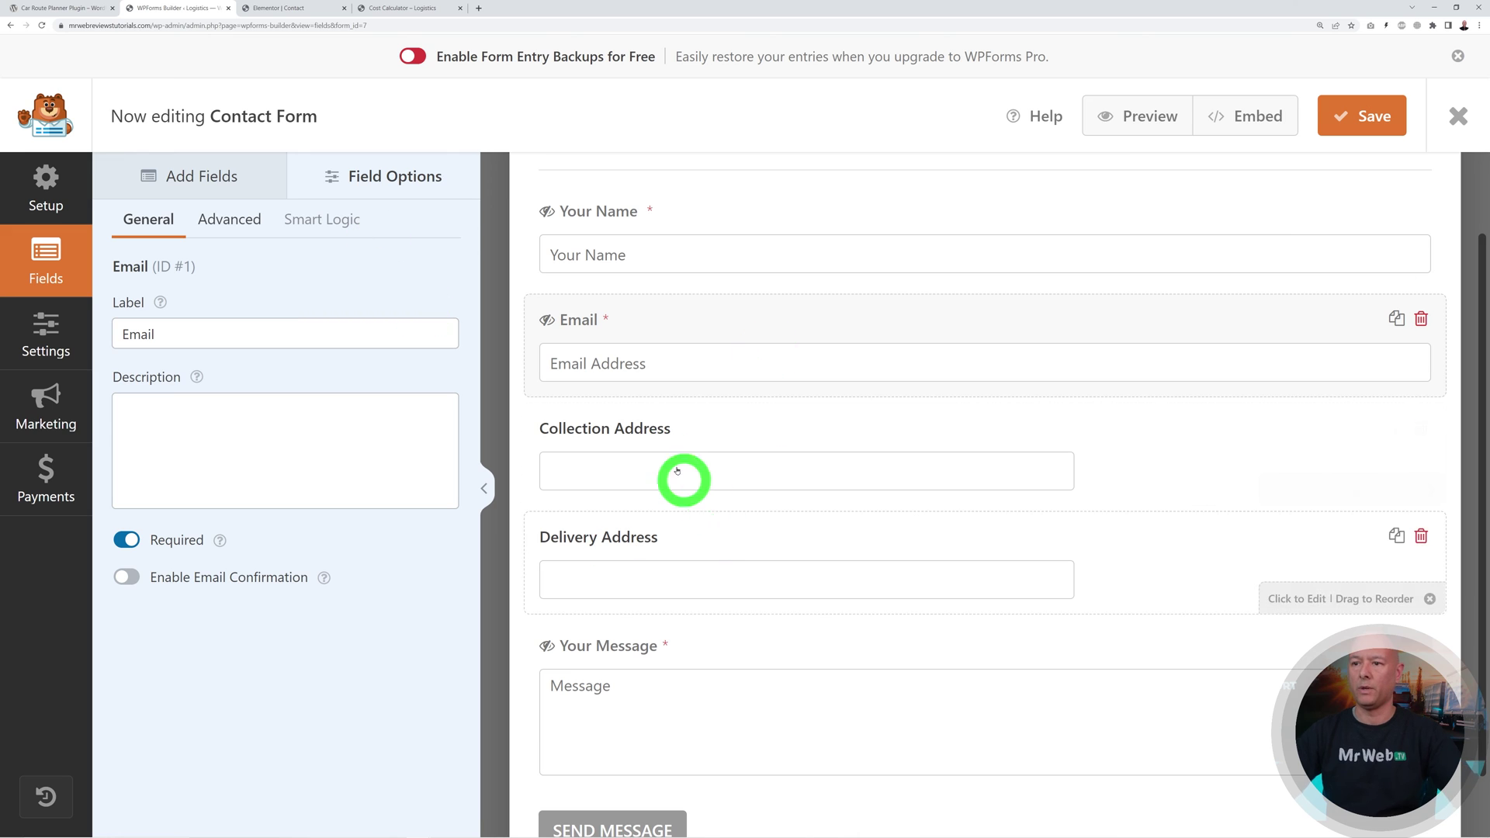
Step: Make 'Collection Address' the Collection Address field's placeholder text and hide its label
left_click(656, 433)
left_click_drag(236, 333, 116, 334)
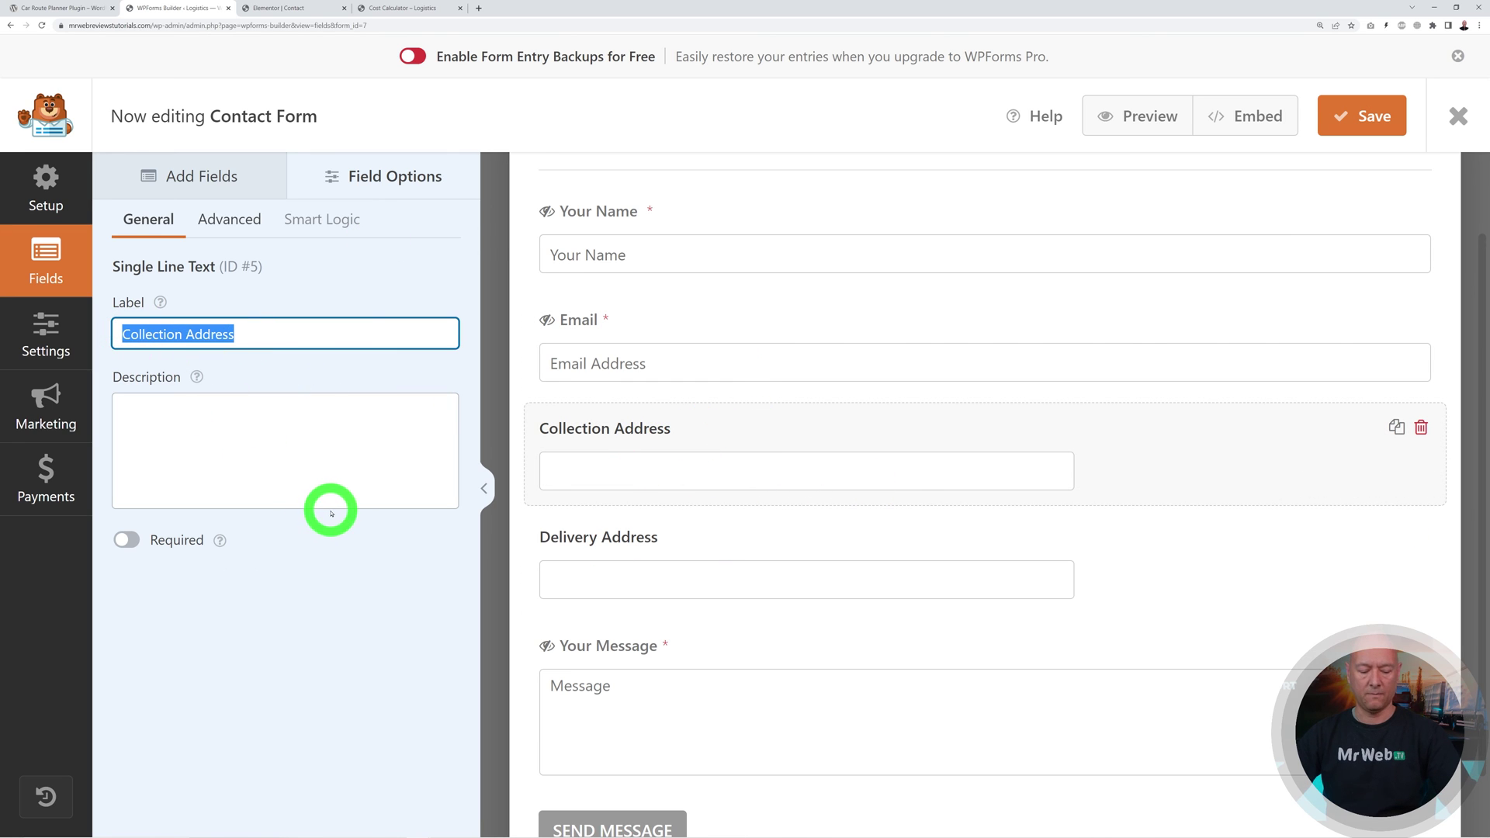
left_click(232, 222)
left_click(228, 410)
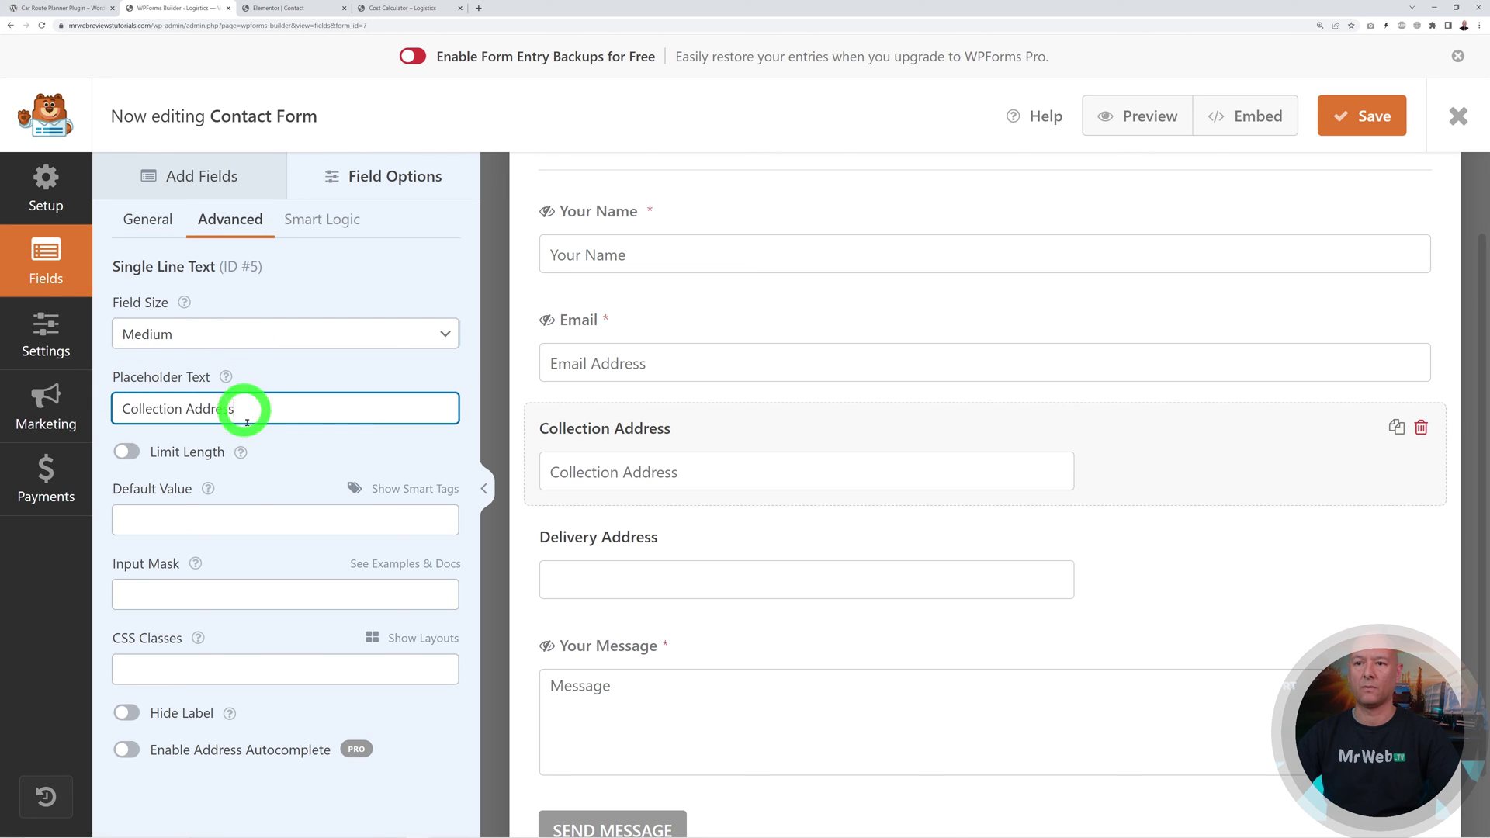
left_click(126, 715)
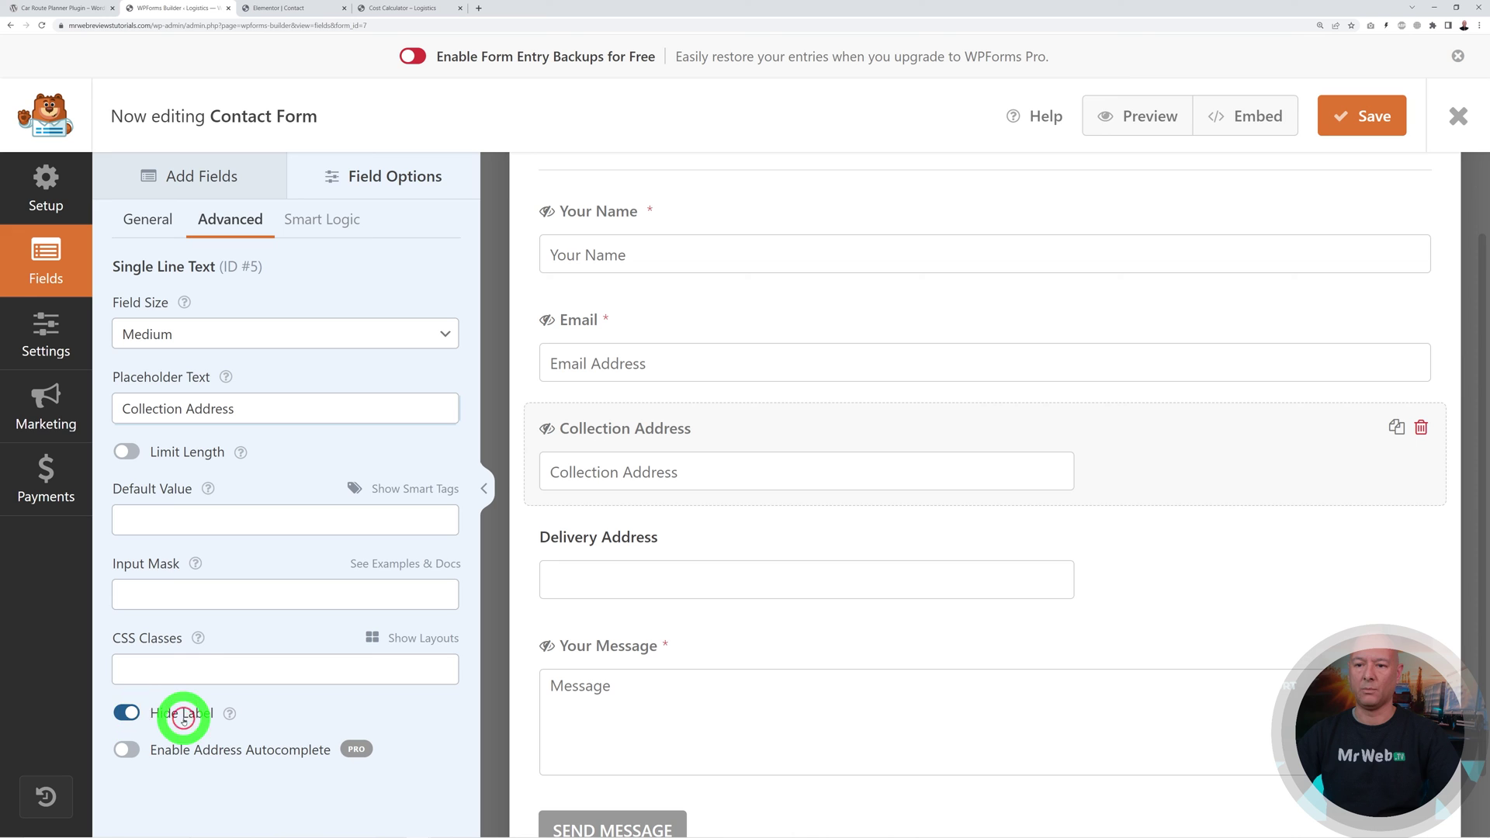
Step: Make 'Delivery Address' the Delivery Address field's placeholder text, hide its label, and return to Elementor
left_click(625, 578)
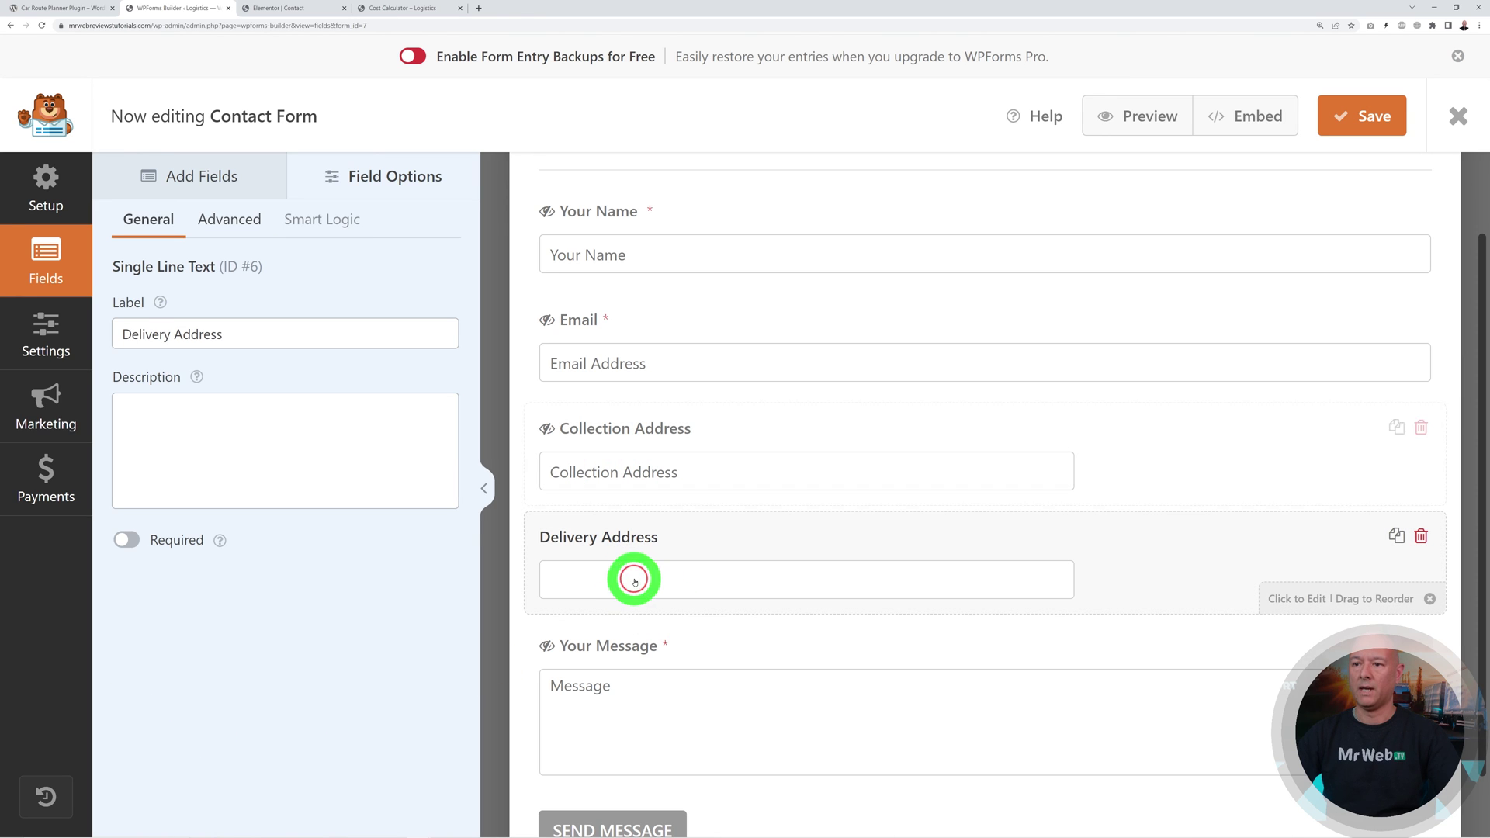
left_click_drag(256, 334, 73, 343)
key("ctrl+c")
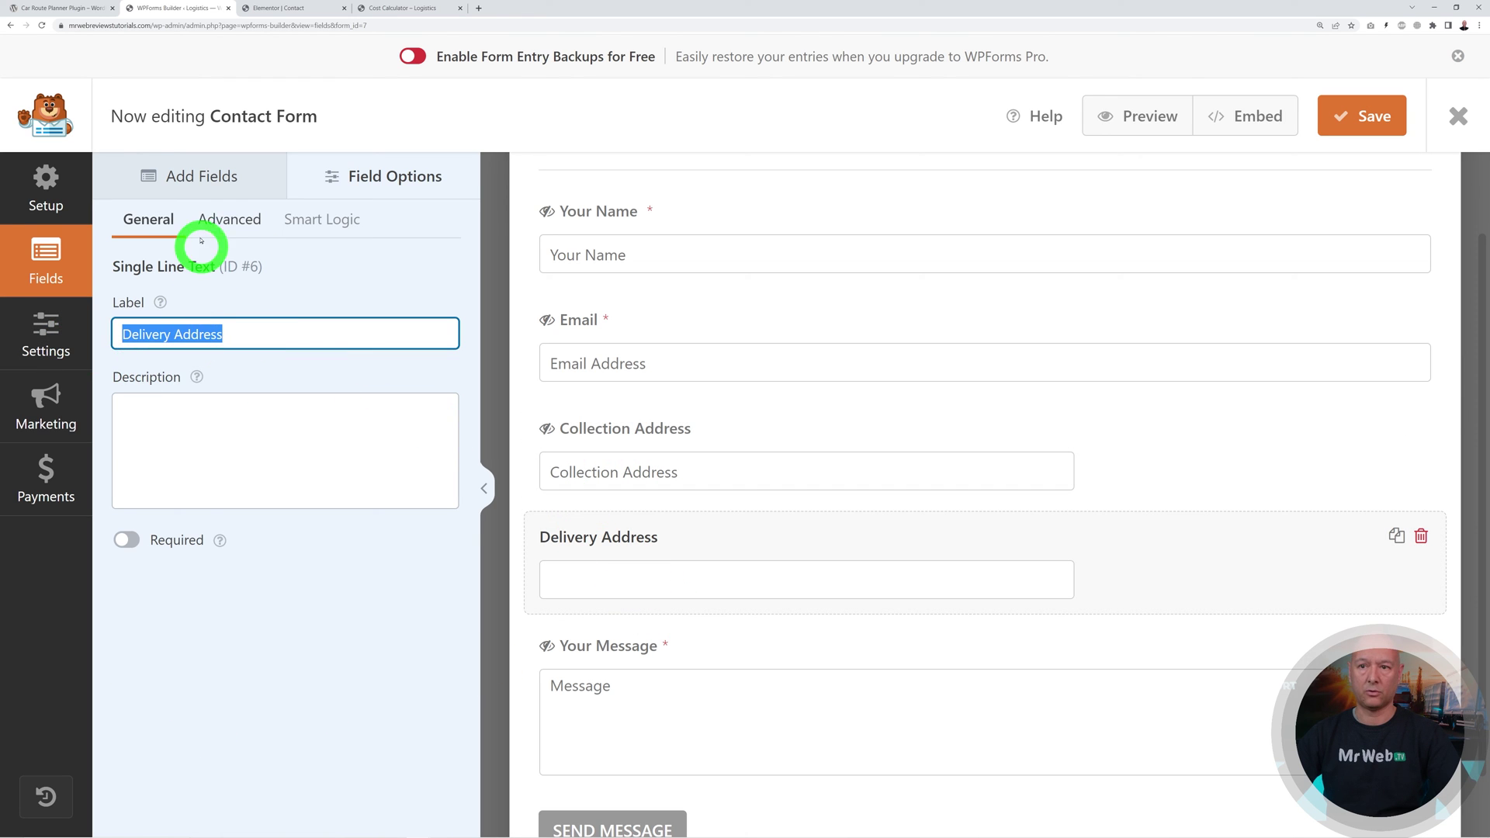
left_click(216, 220)
left_click(232, 406)
key("ctrl+v")
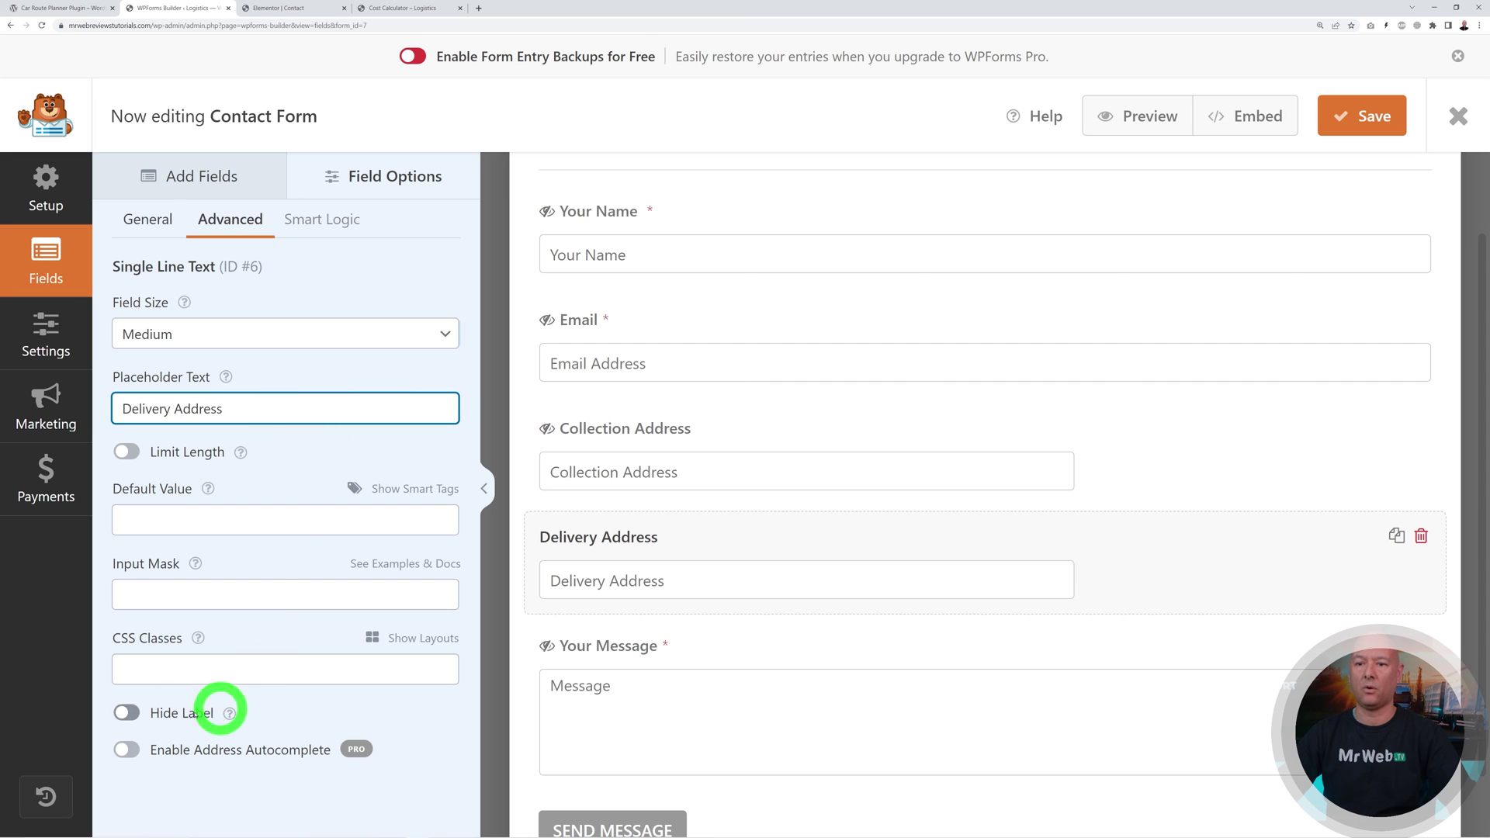
left_click(128, 713)
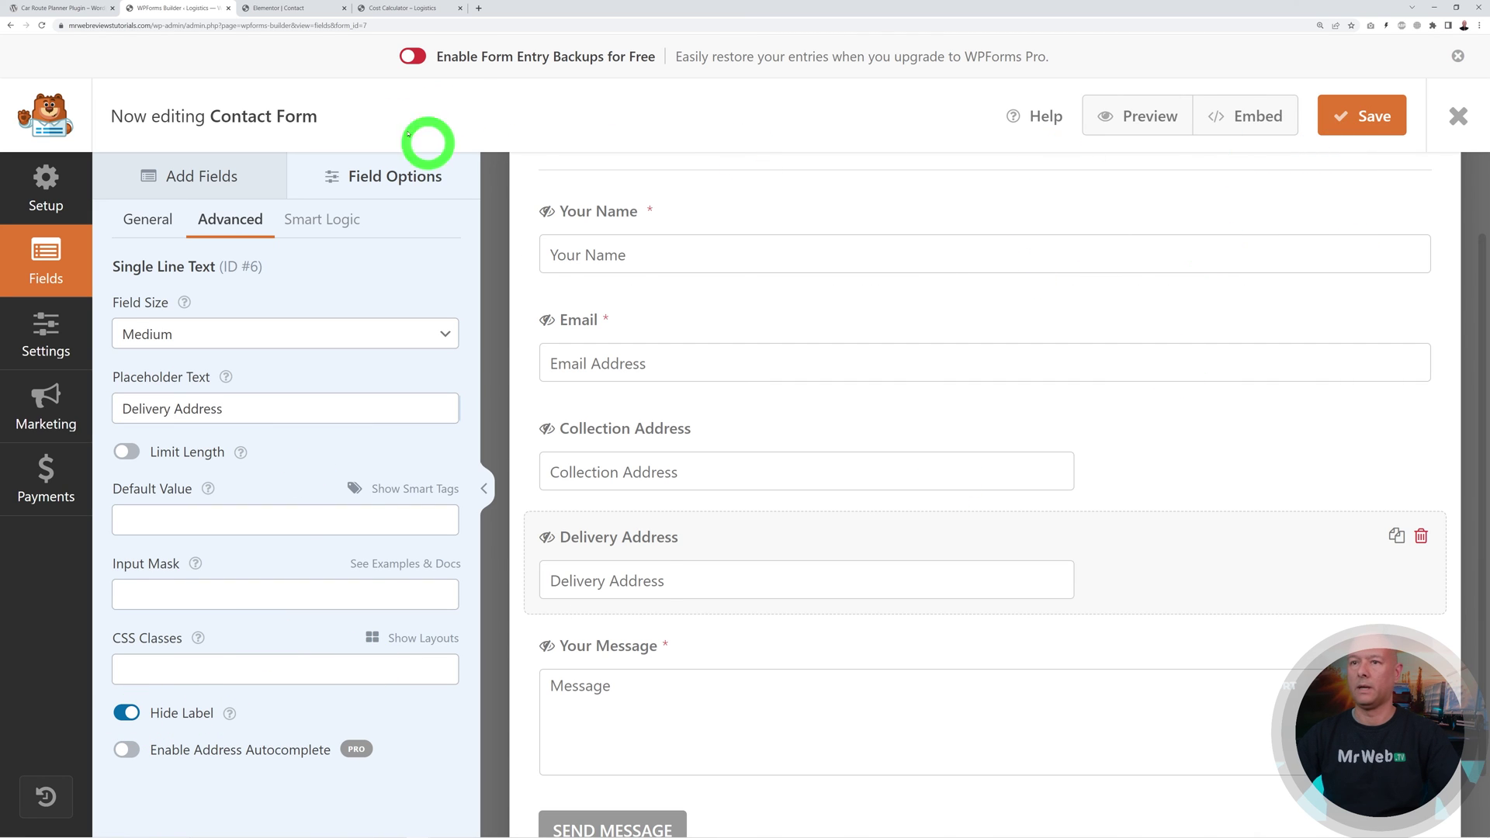
left_click(300, 10)
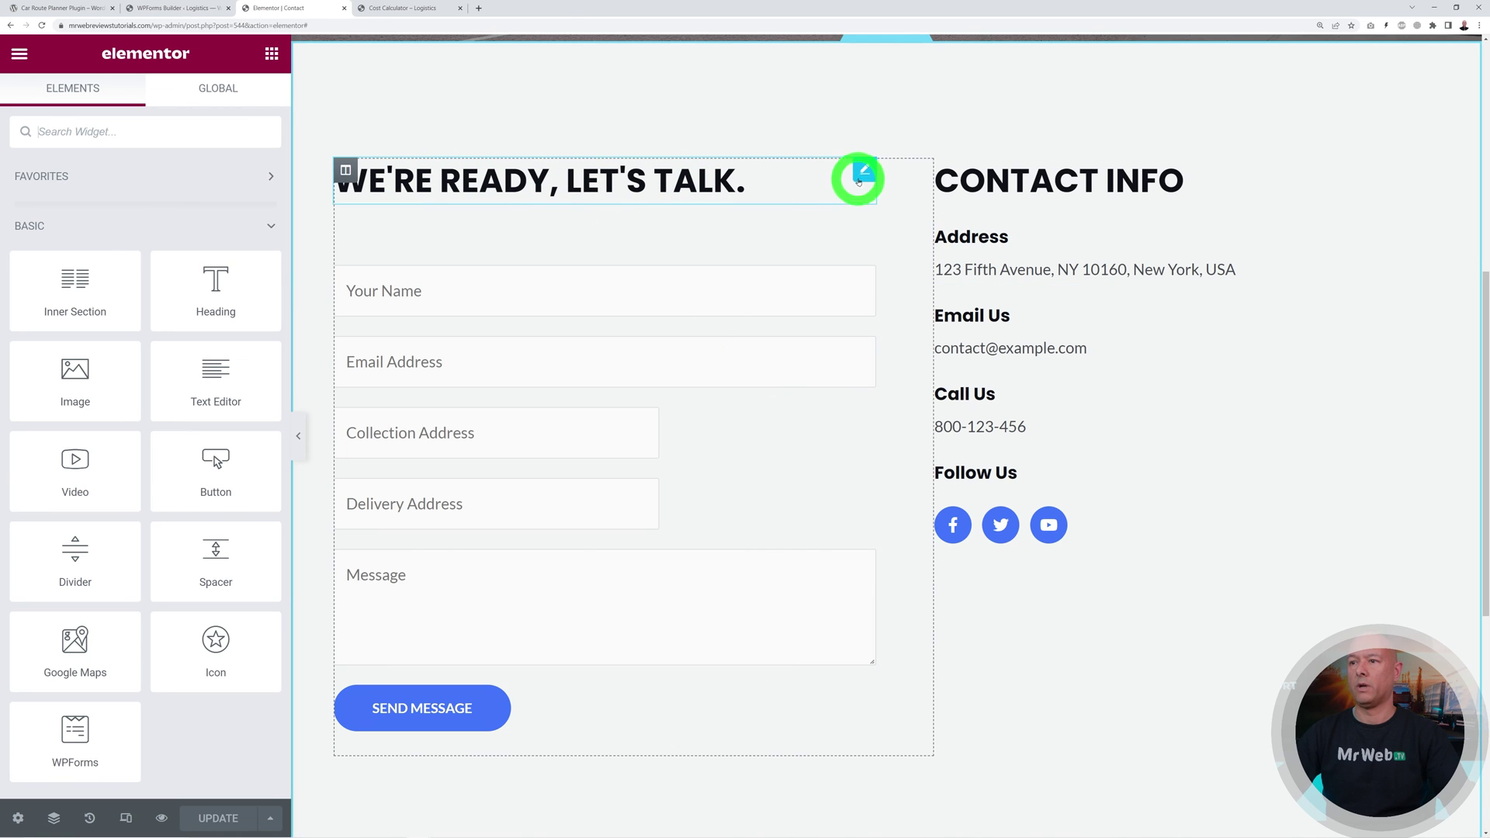
Step: Start retitling the contact form heading, typing 'Re' over its old title
left_click(864, 173)
left_click_drag(146, 224, 18, 237)
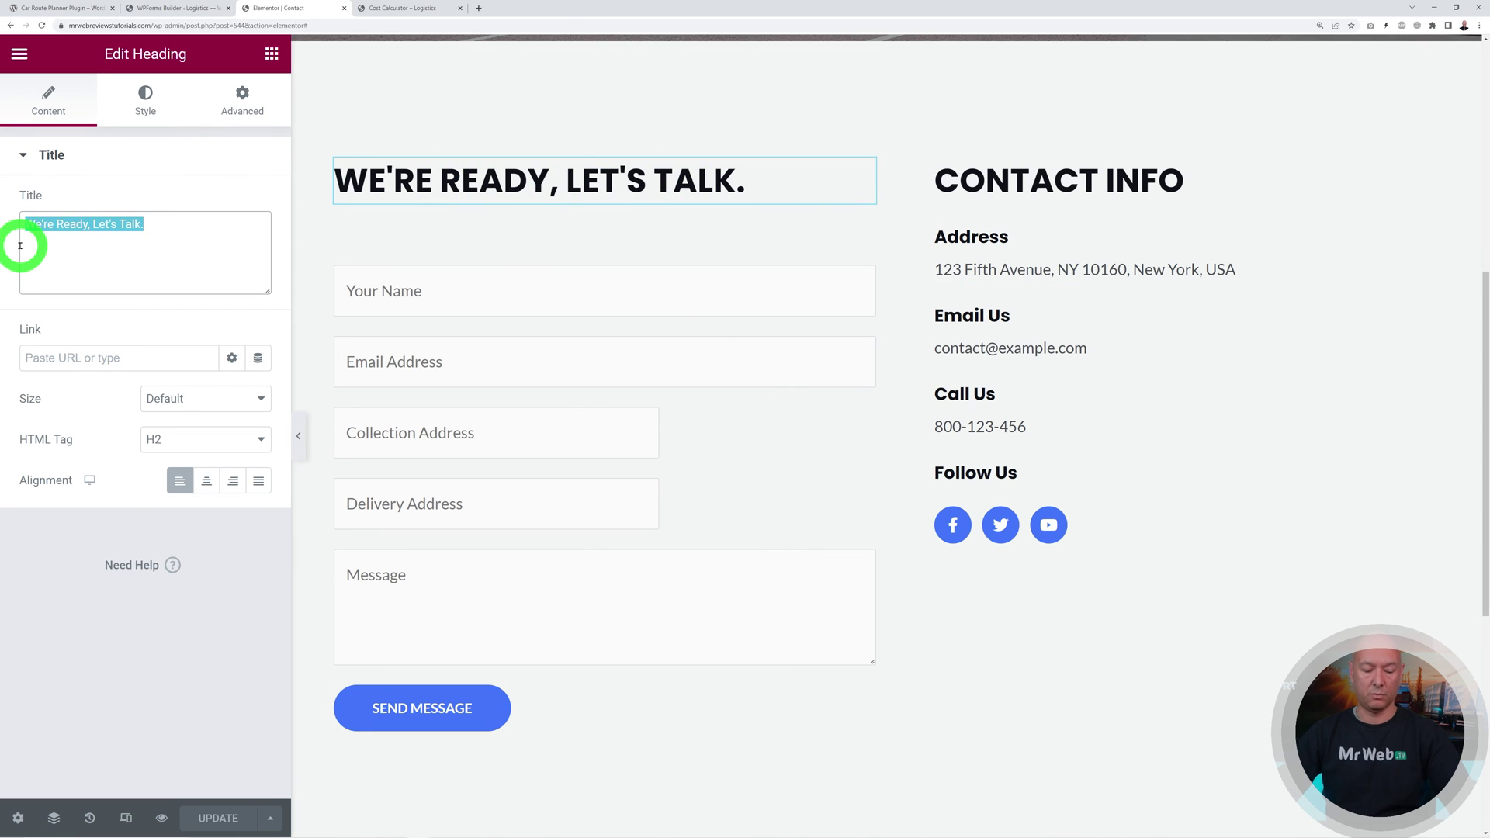
type("Request a custom quote")
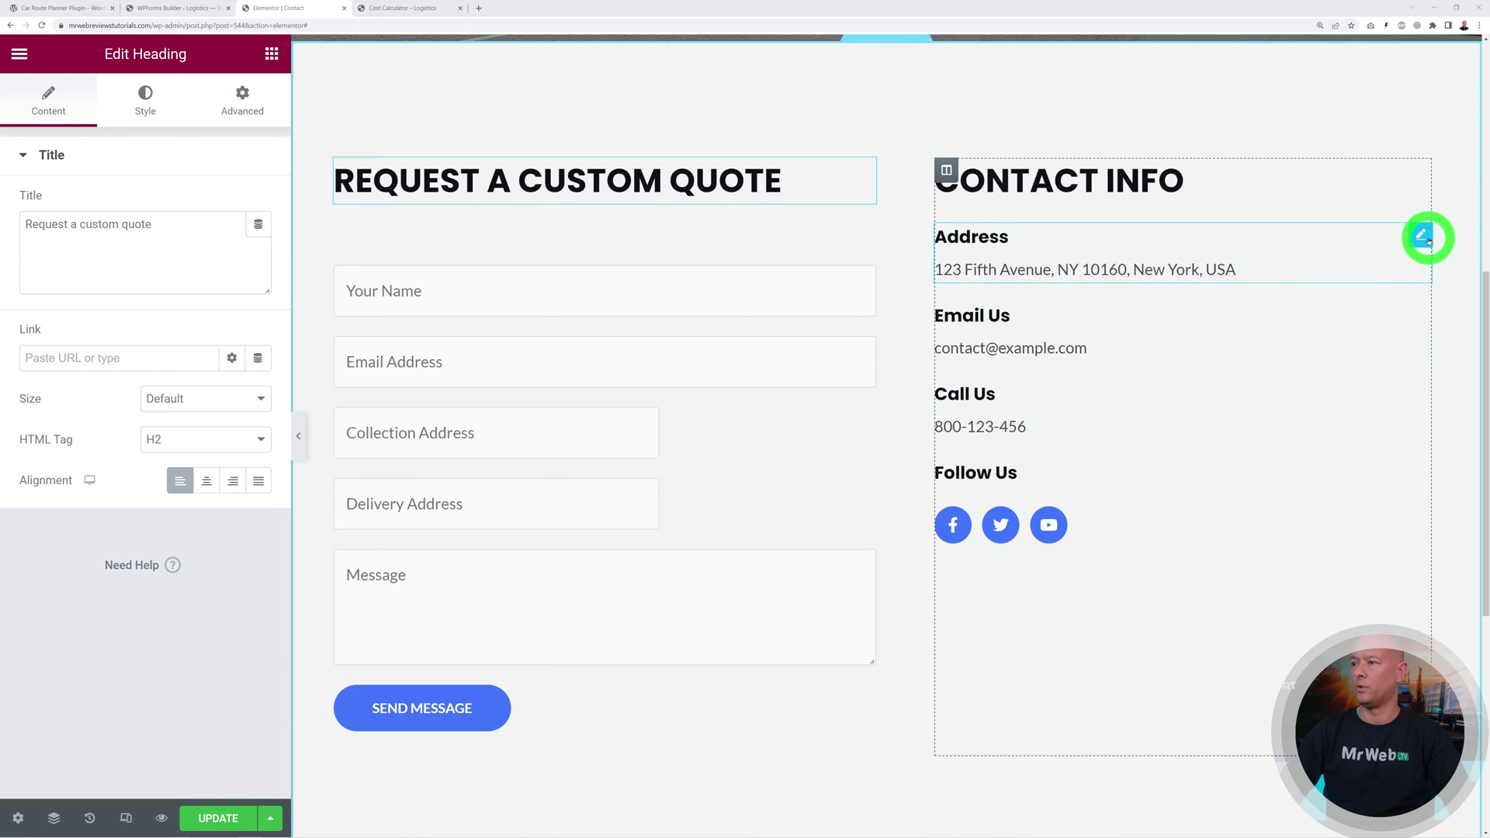
Step: Review the Address and Email Us info box texts, then open the Follow Us social icons
left_click(1423, 236)
left_click_drag(149, 502, 34, 446)
left_click(189, 514)
left_click(1420, 313)
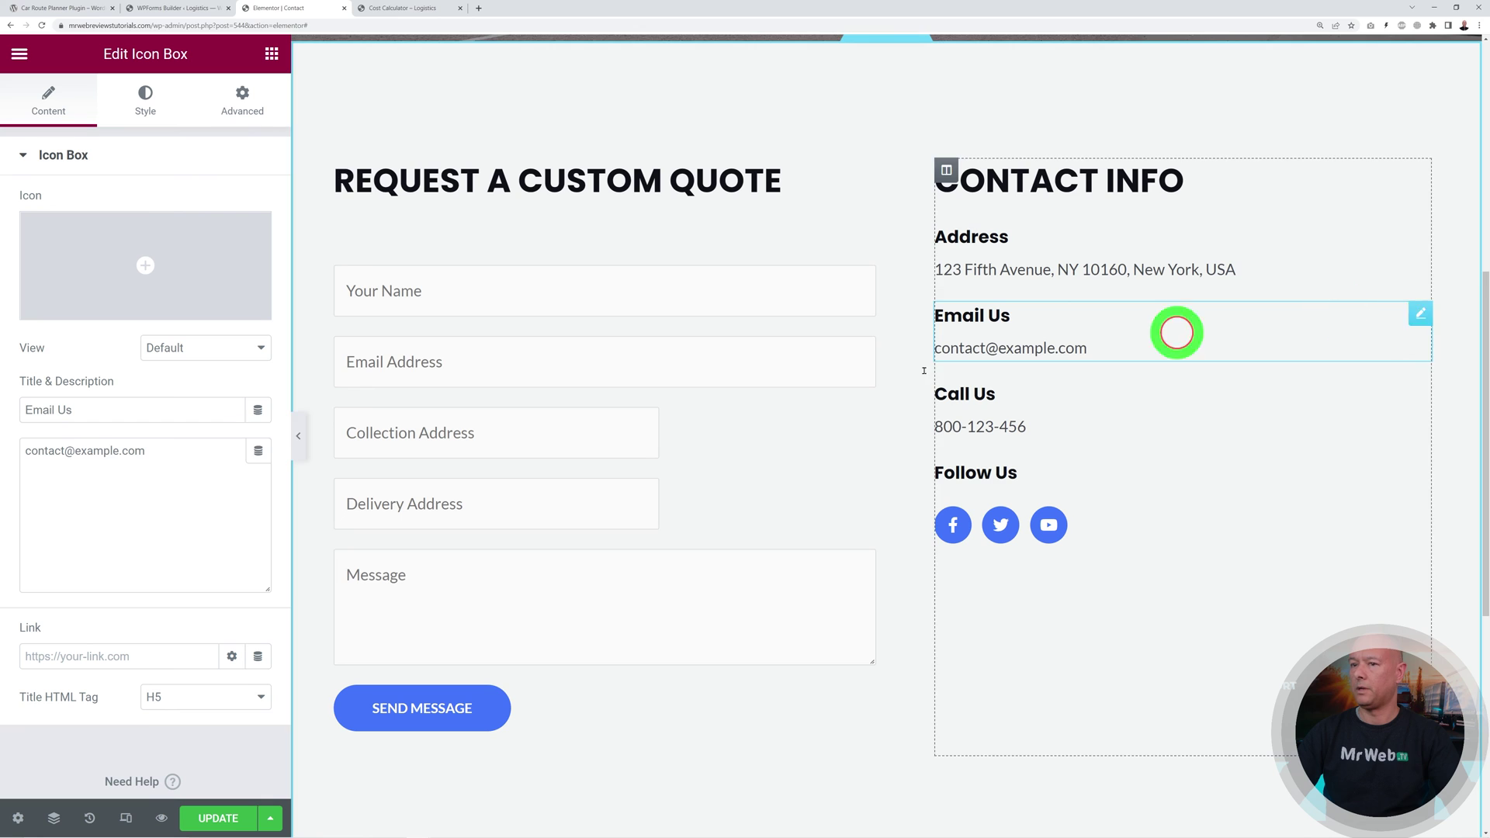
left_click_drag(166, 450, 16, 450)
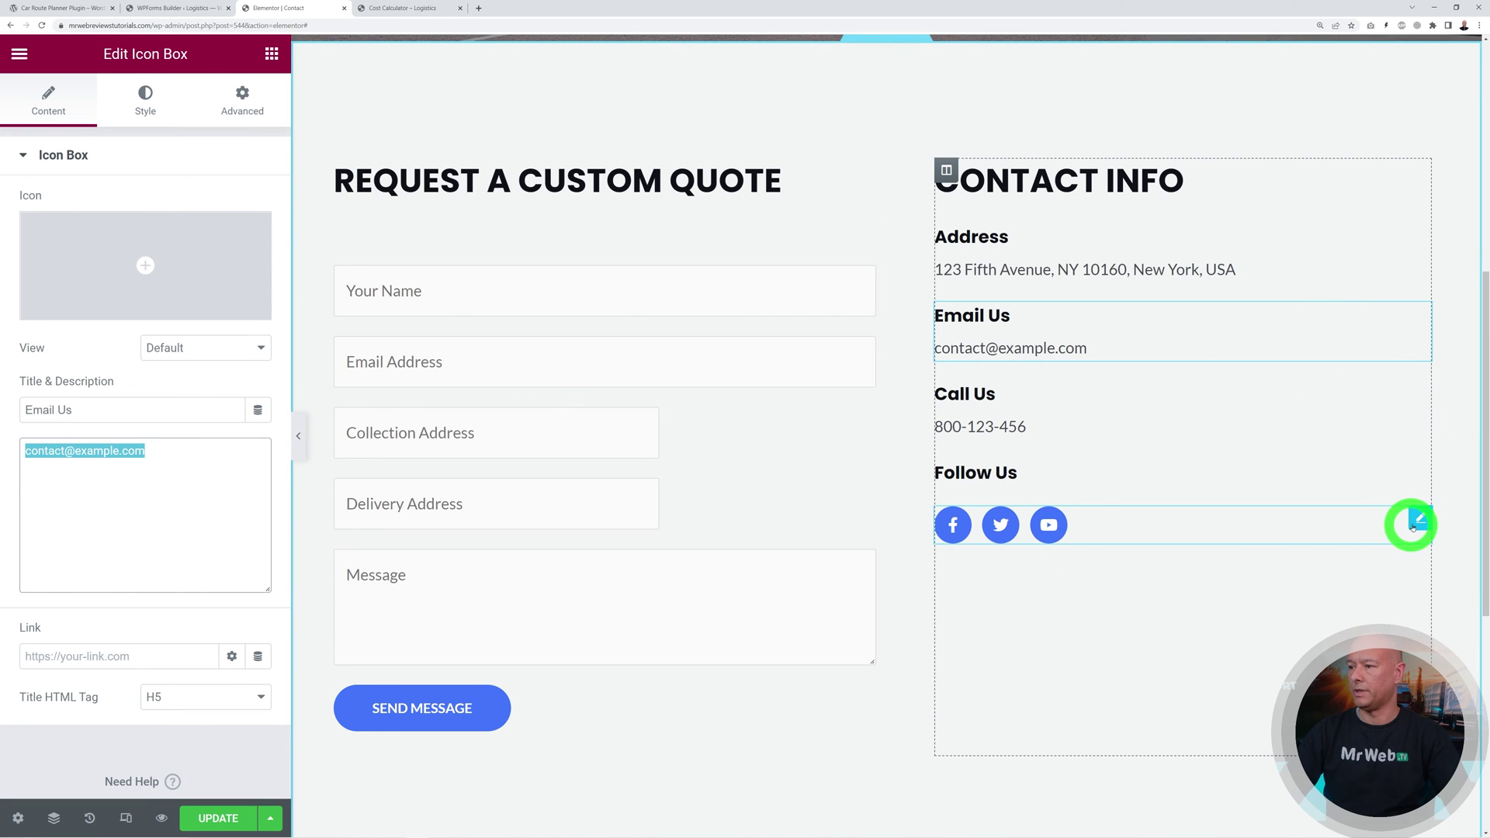
left_click(1419, 520)
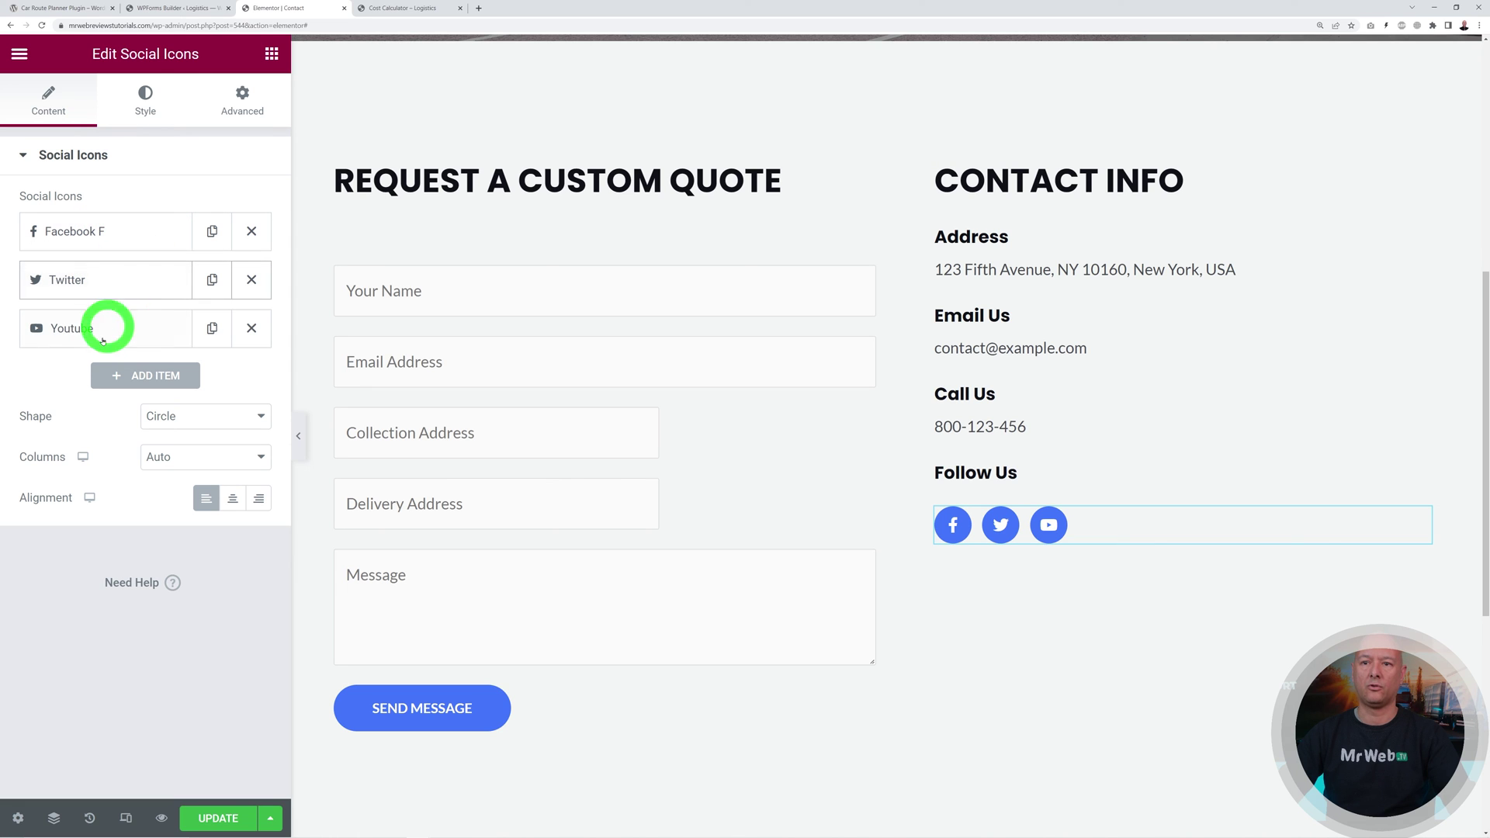
Step: Add an Instagram icon after Youtube in Follow Us and update the Contact page
left_click(163, 381)
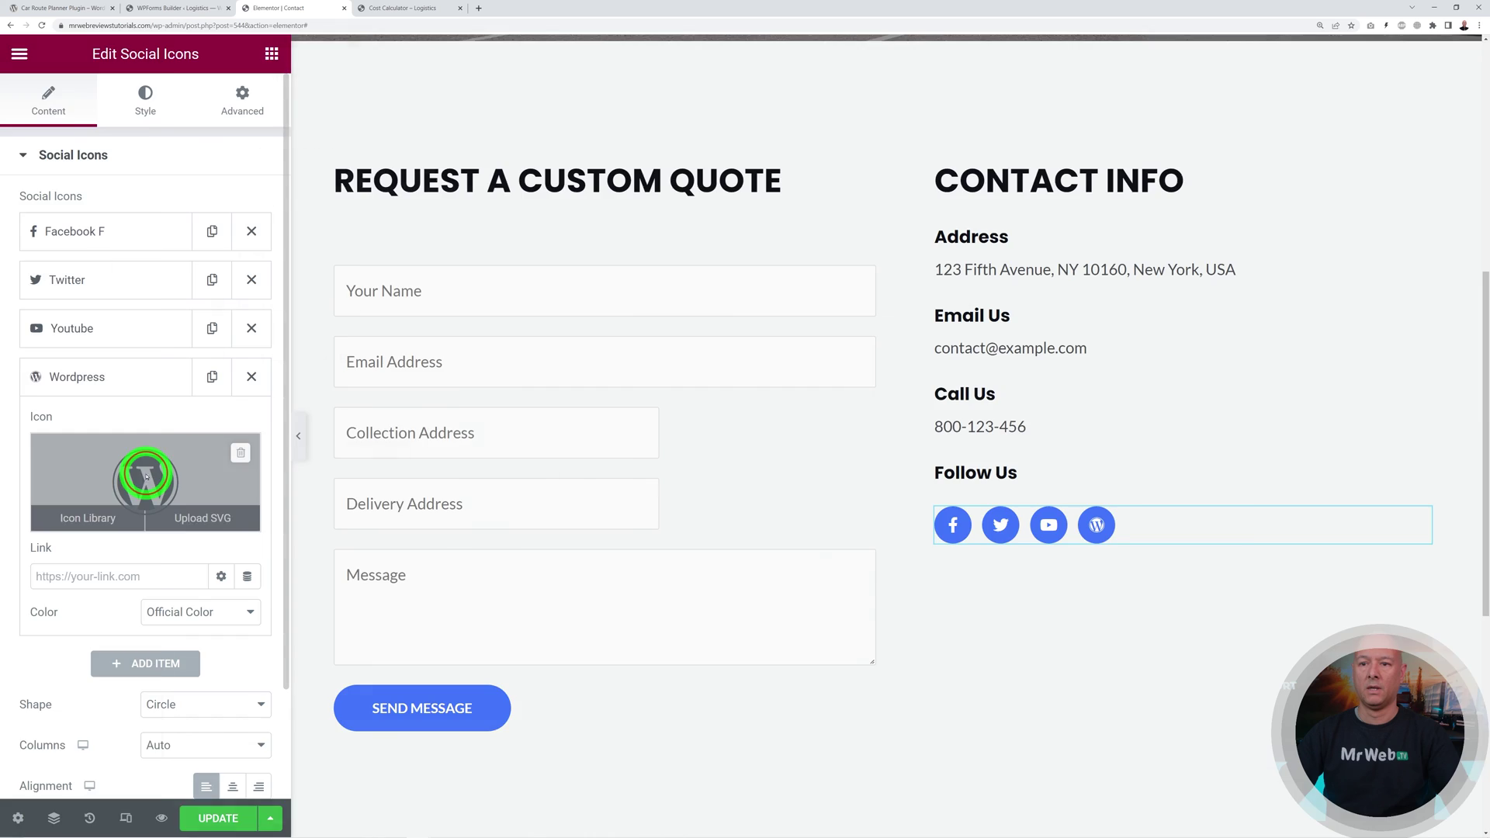
left_click(133, 497)
type("insta")
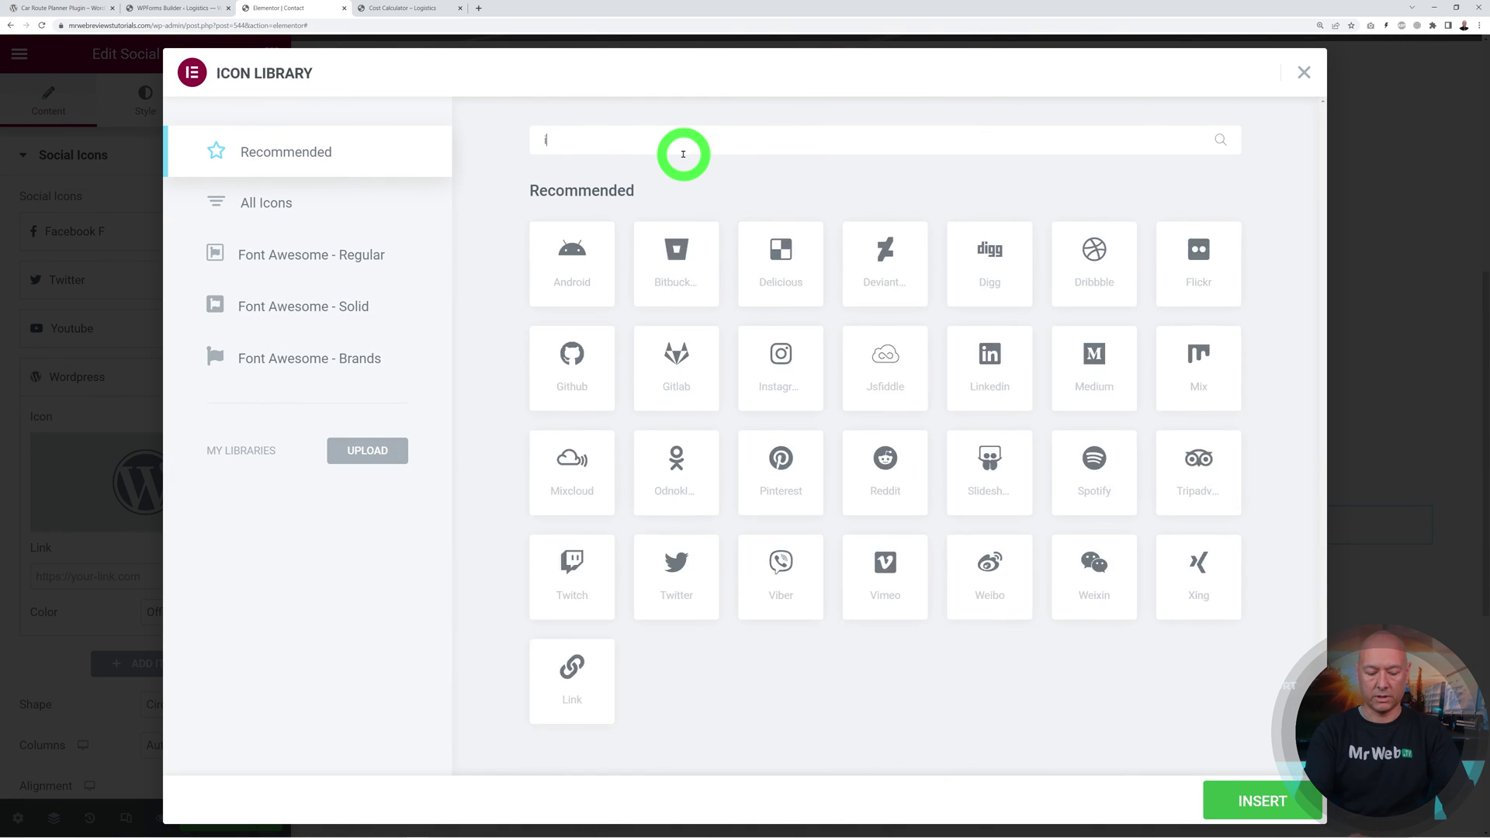
left_click(584, 276)
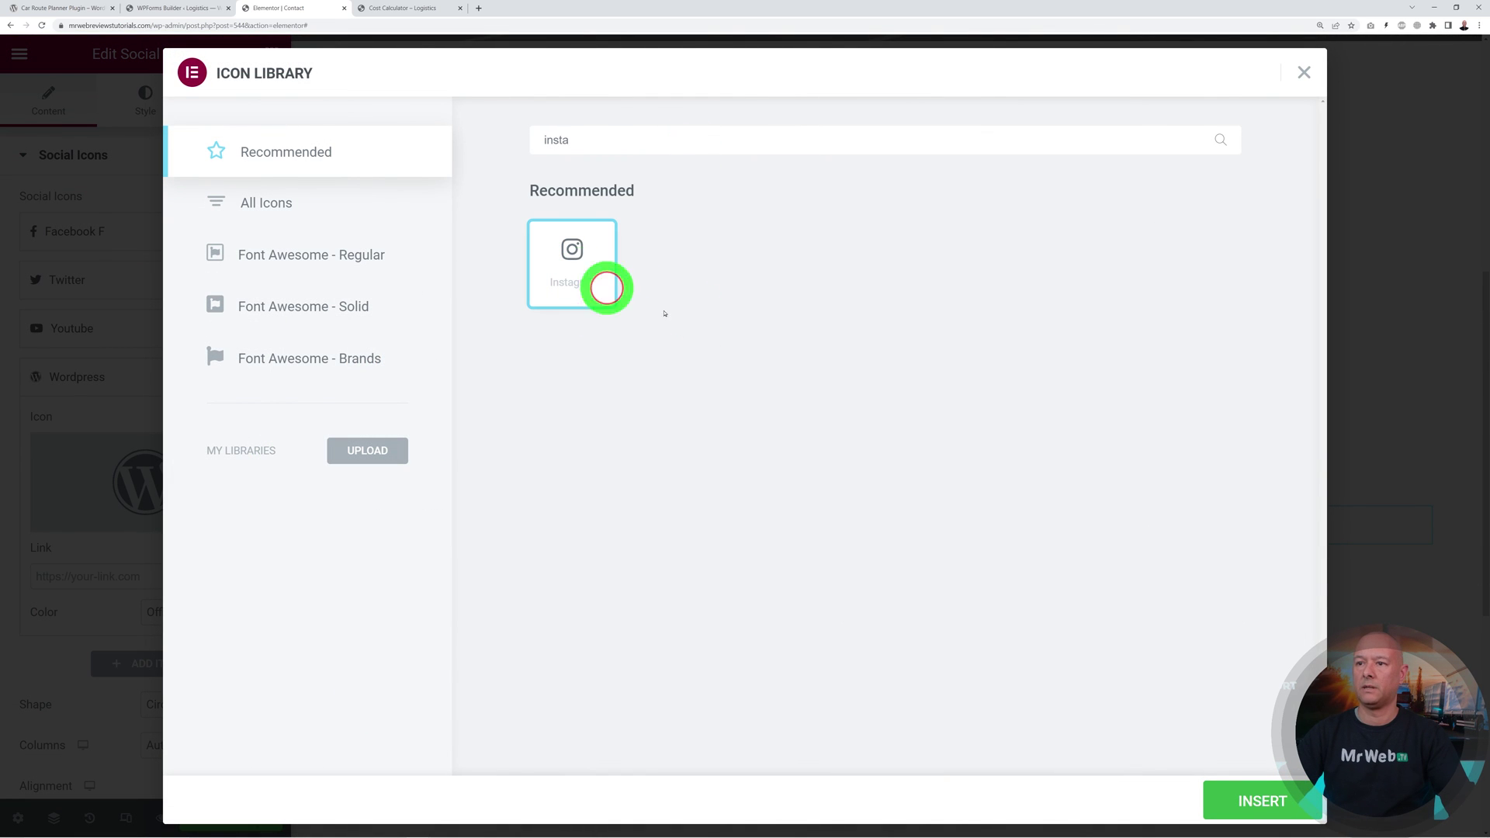
left_click(1256, 801)
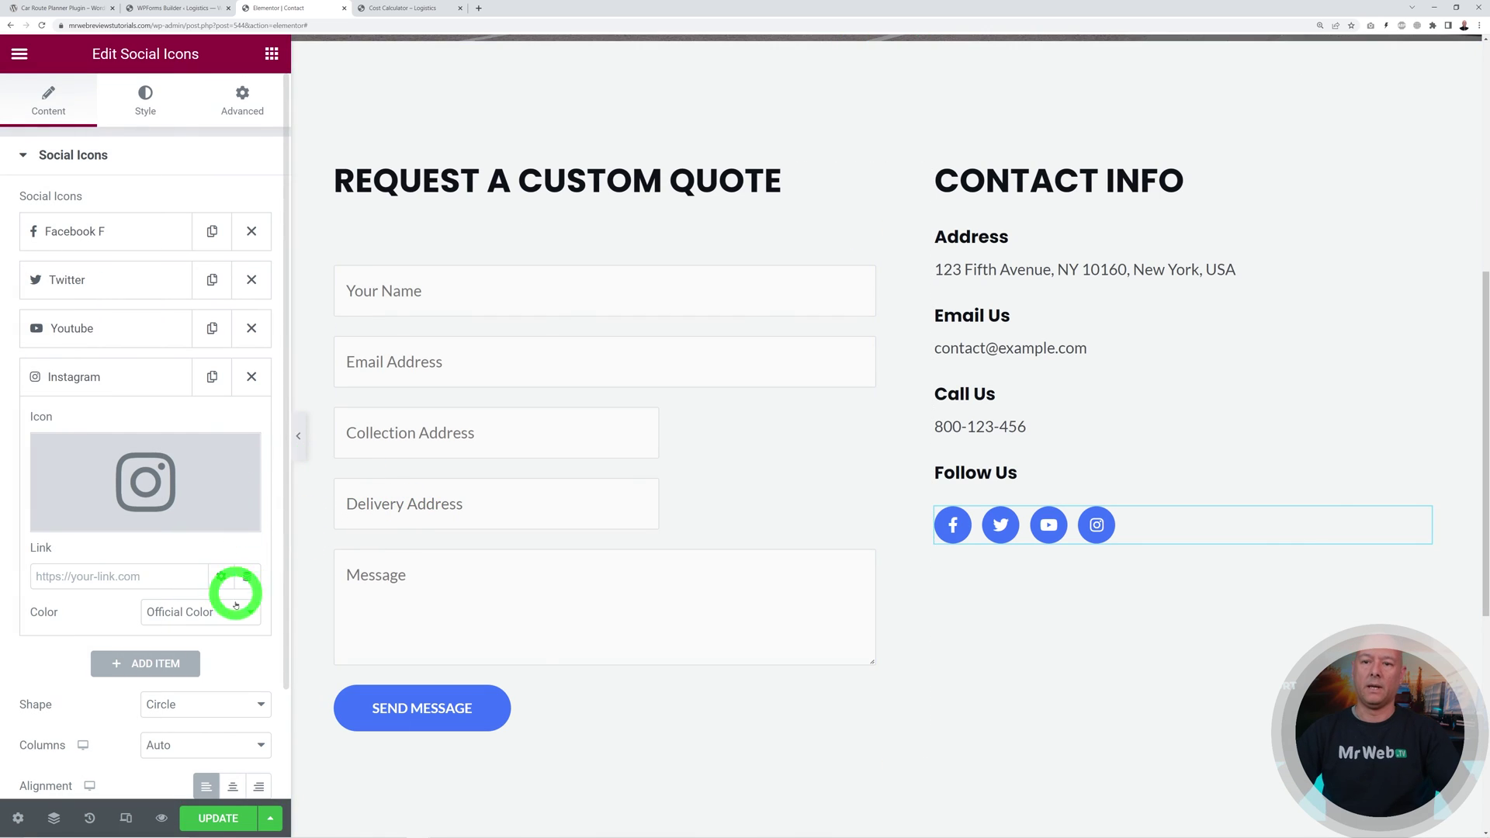
left_click(77, 581)
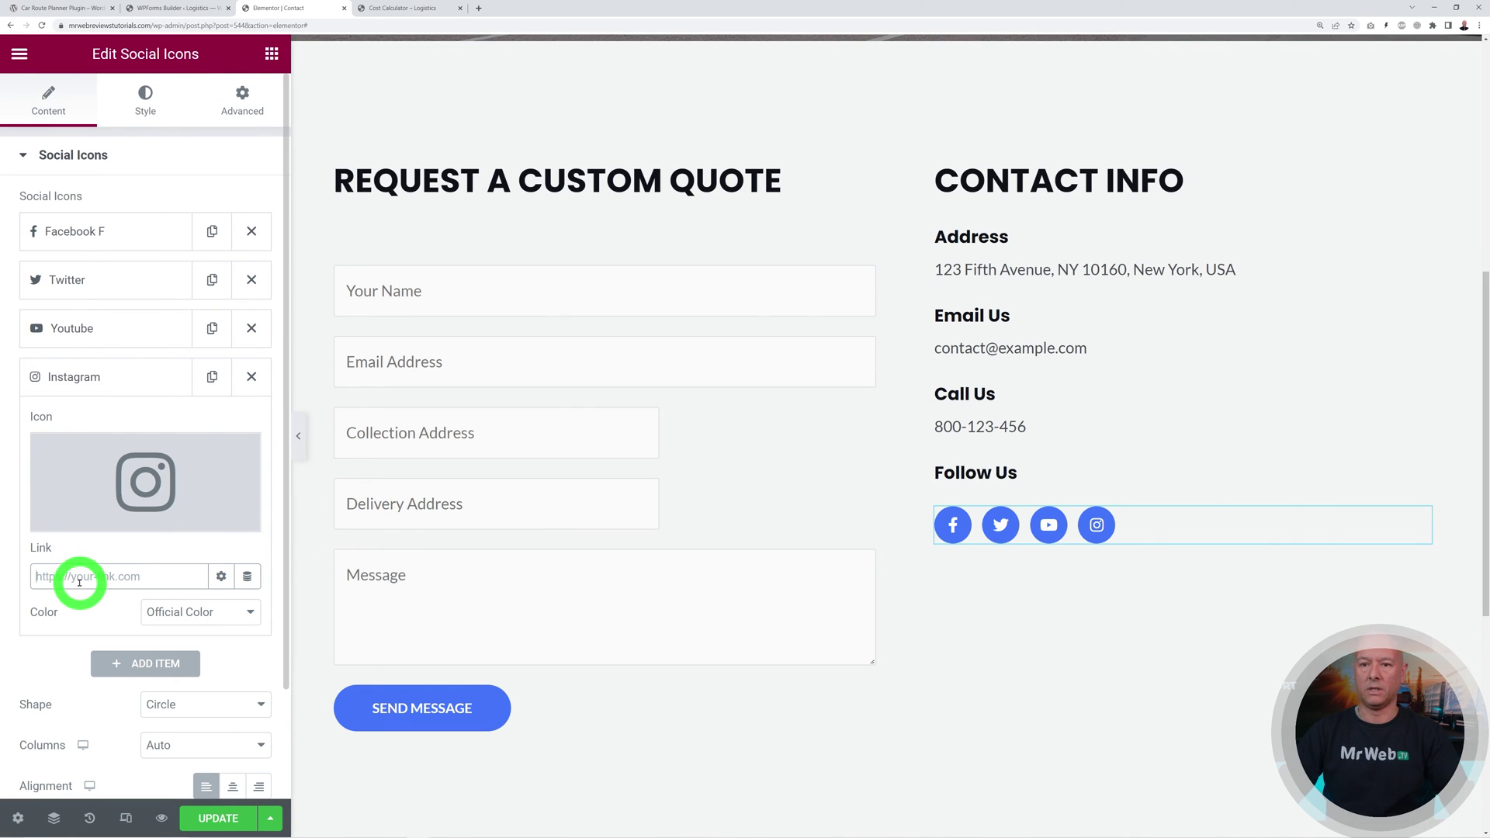
left_click(79, 377)
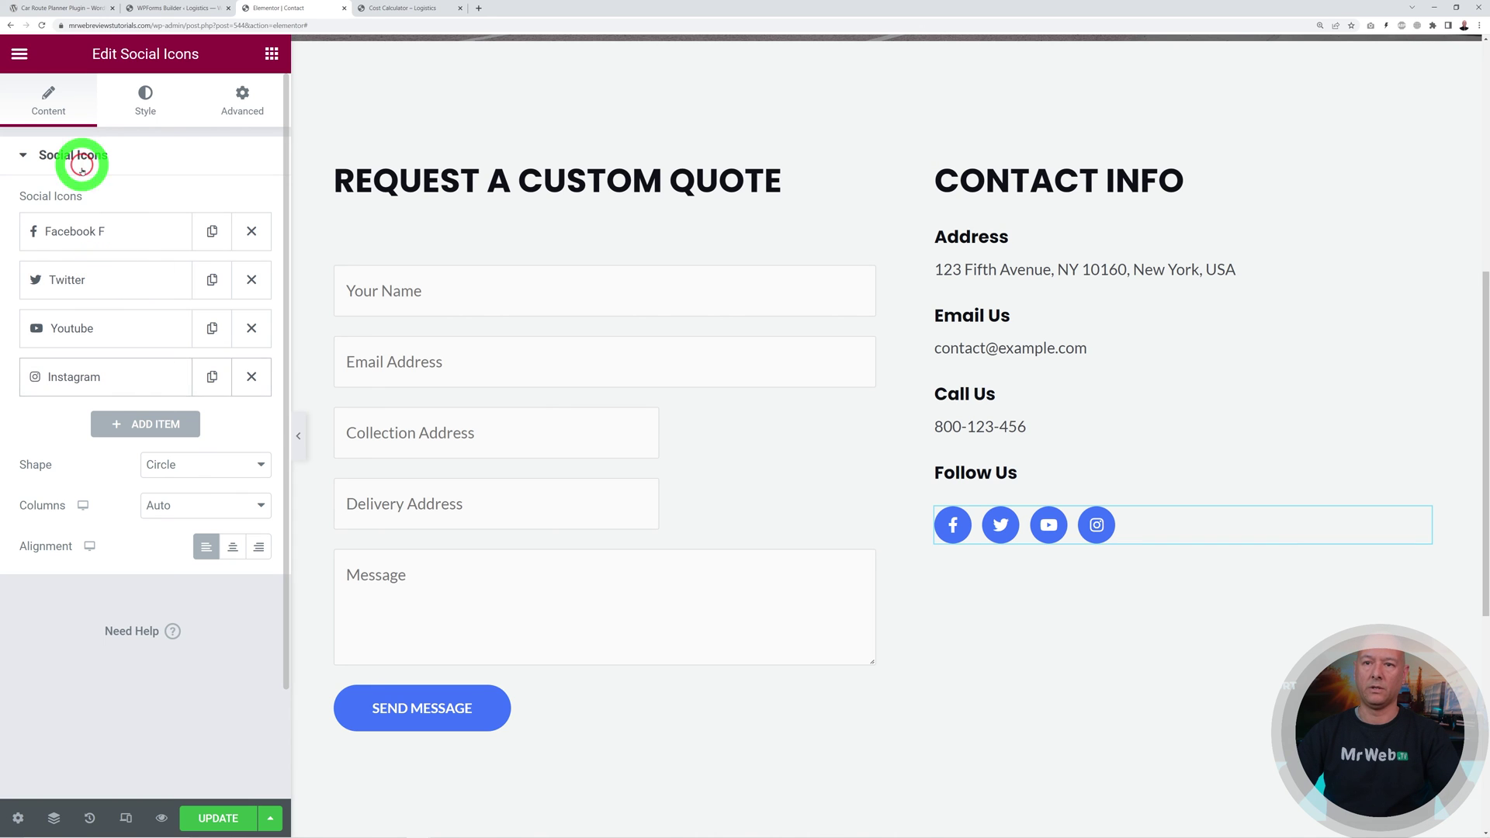
left_click(82, 231)
left_click(81, 231)
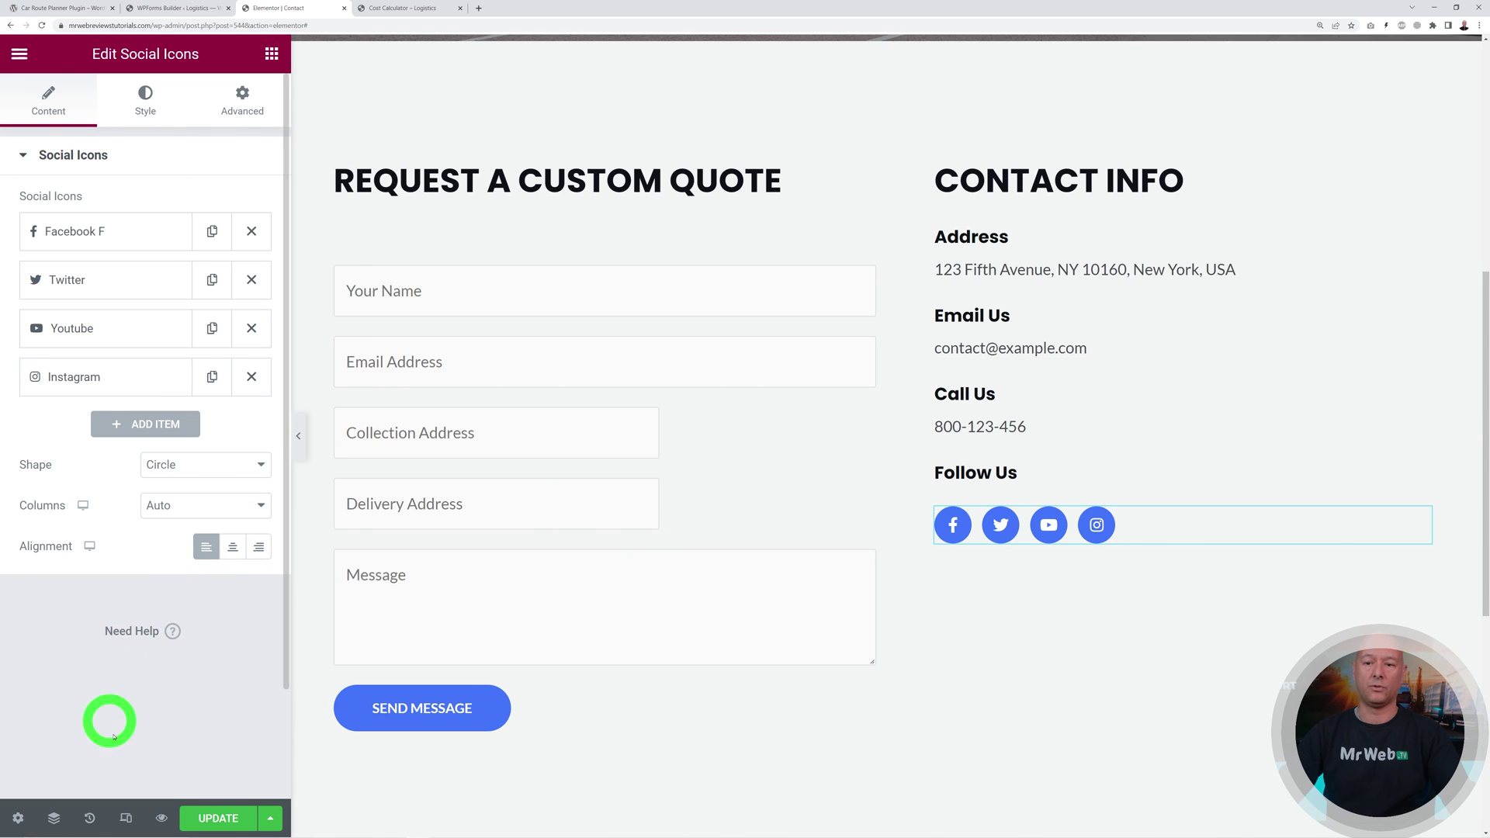
left_click(218, 818)
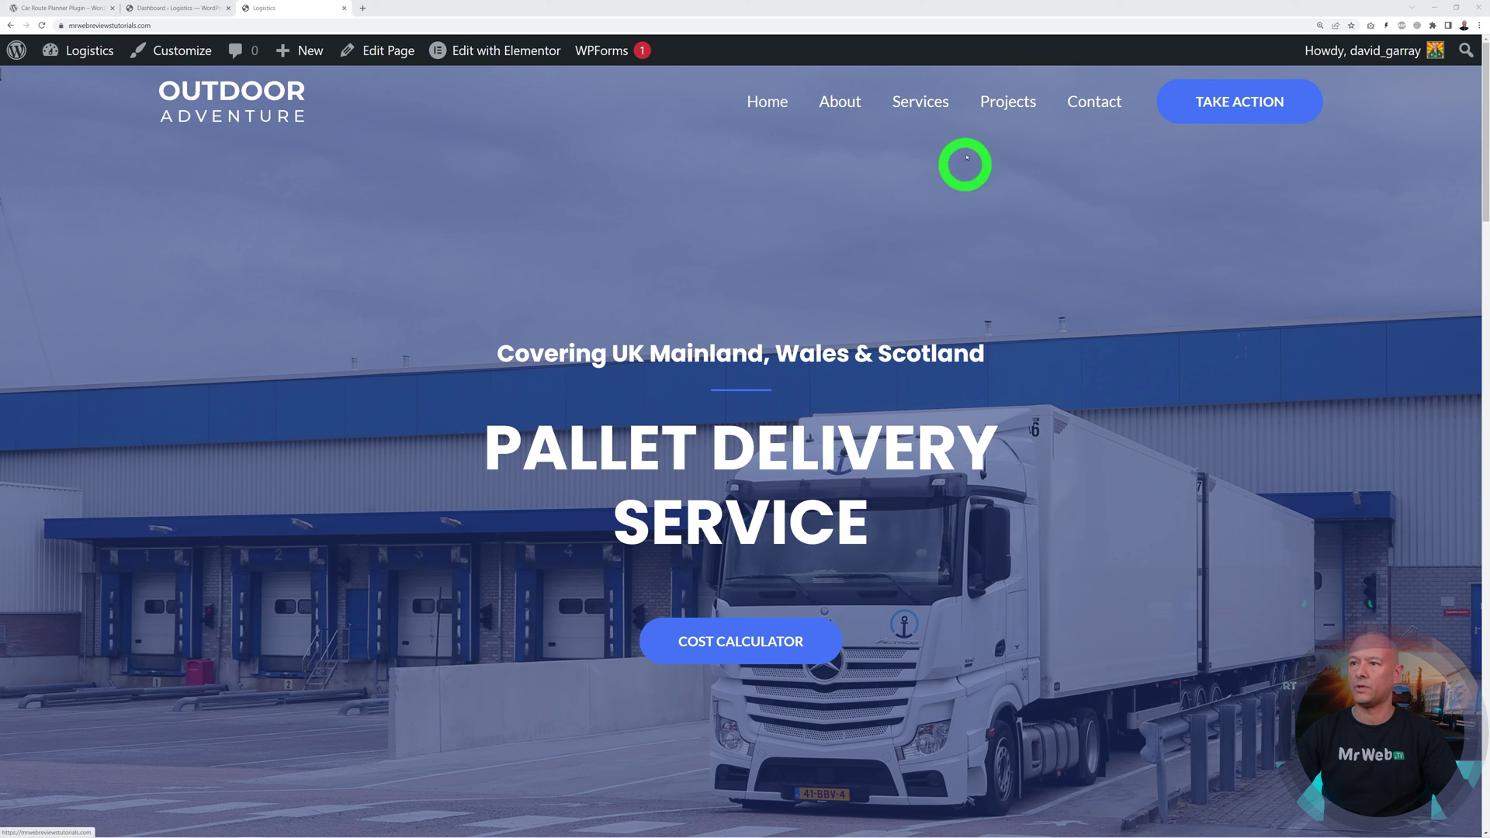
Step: Test the header TAKE ACTION button and look over the live homepage down to the footer
left_click(1234, 113)
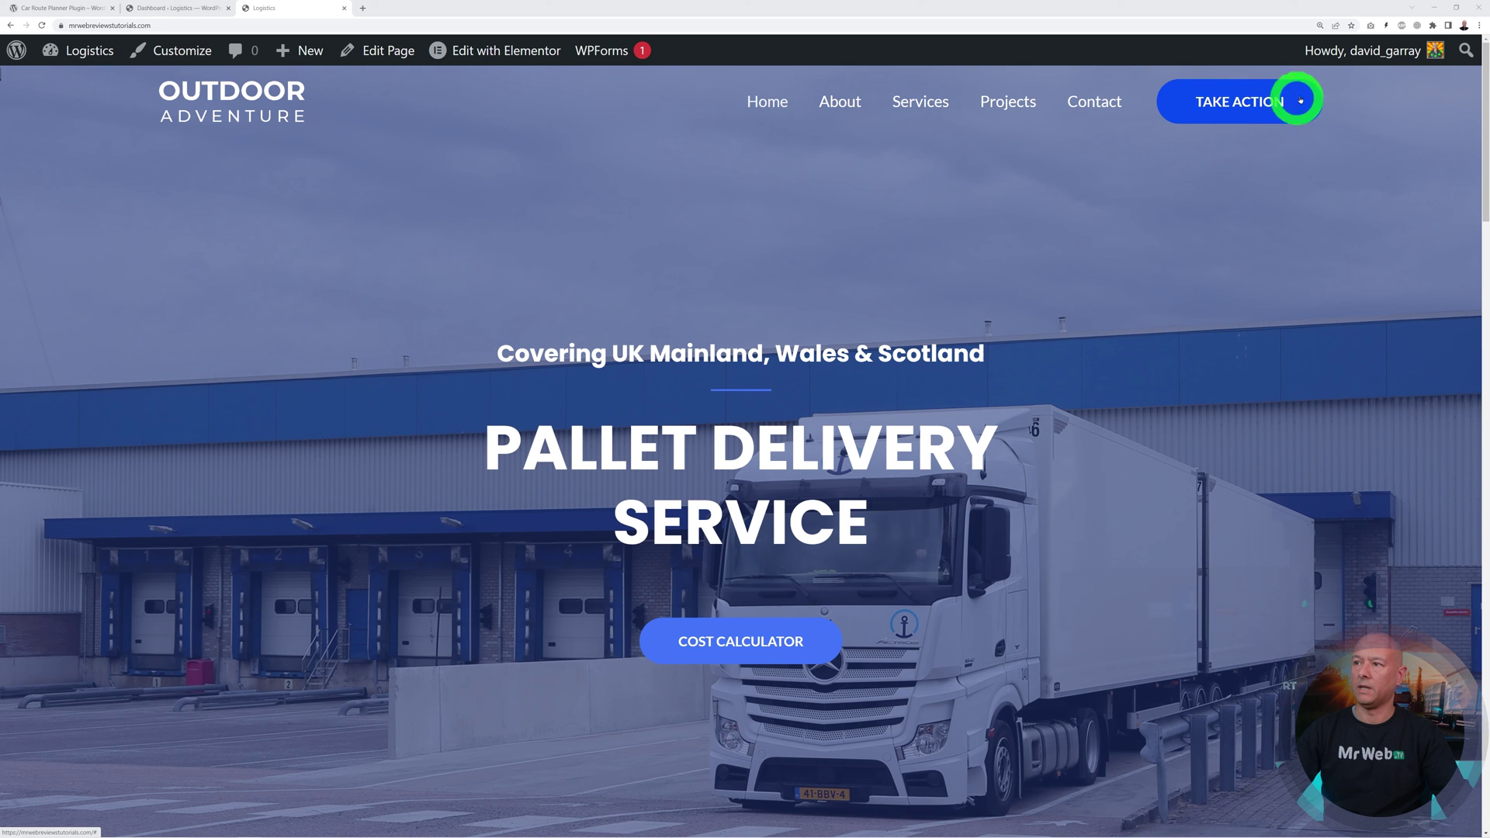
left_click_drag(1485, 80, 1255, 706)
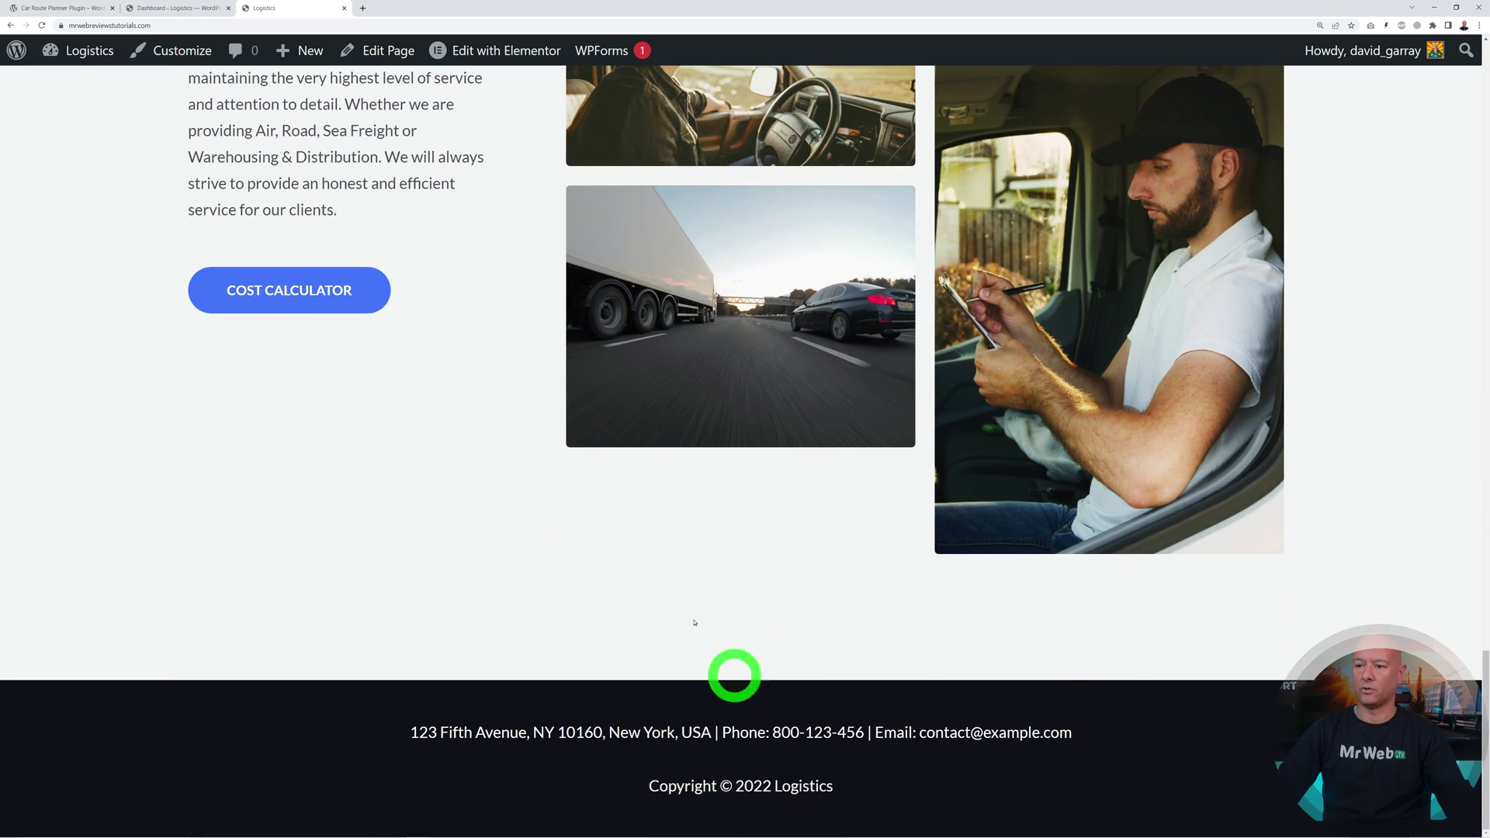
left_click_drag(1483, 772, 1483, 93)
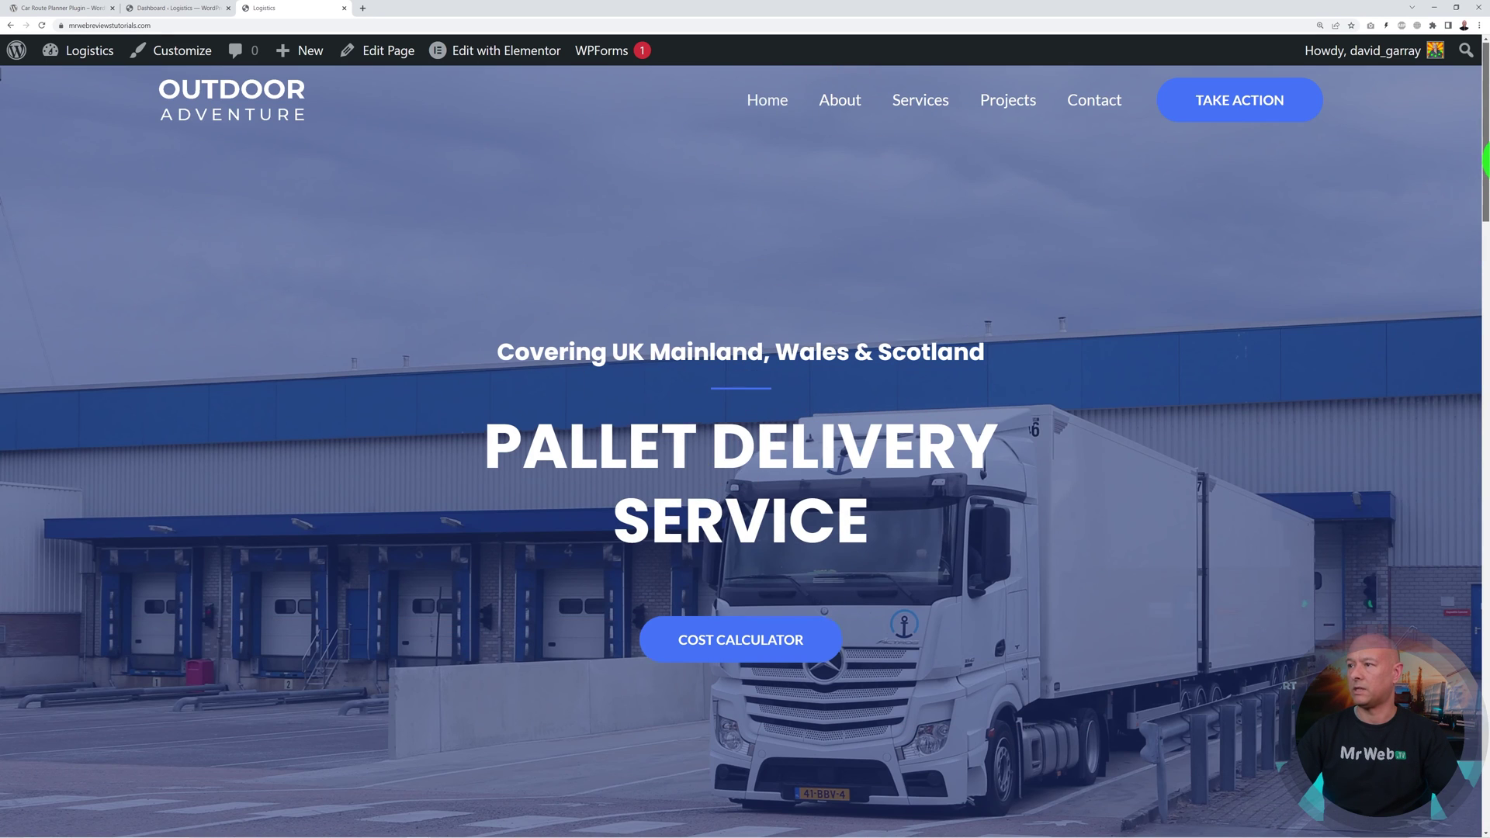
left_click(178, 9)
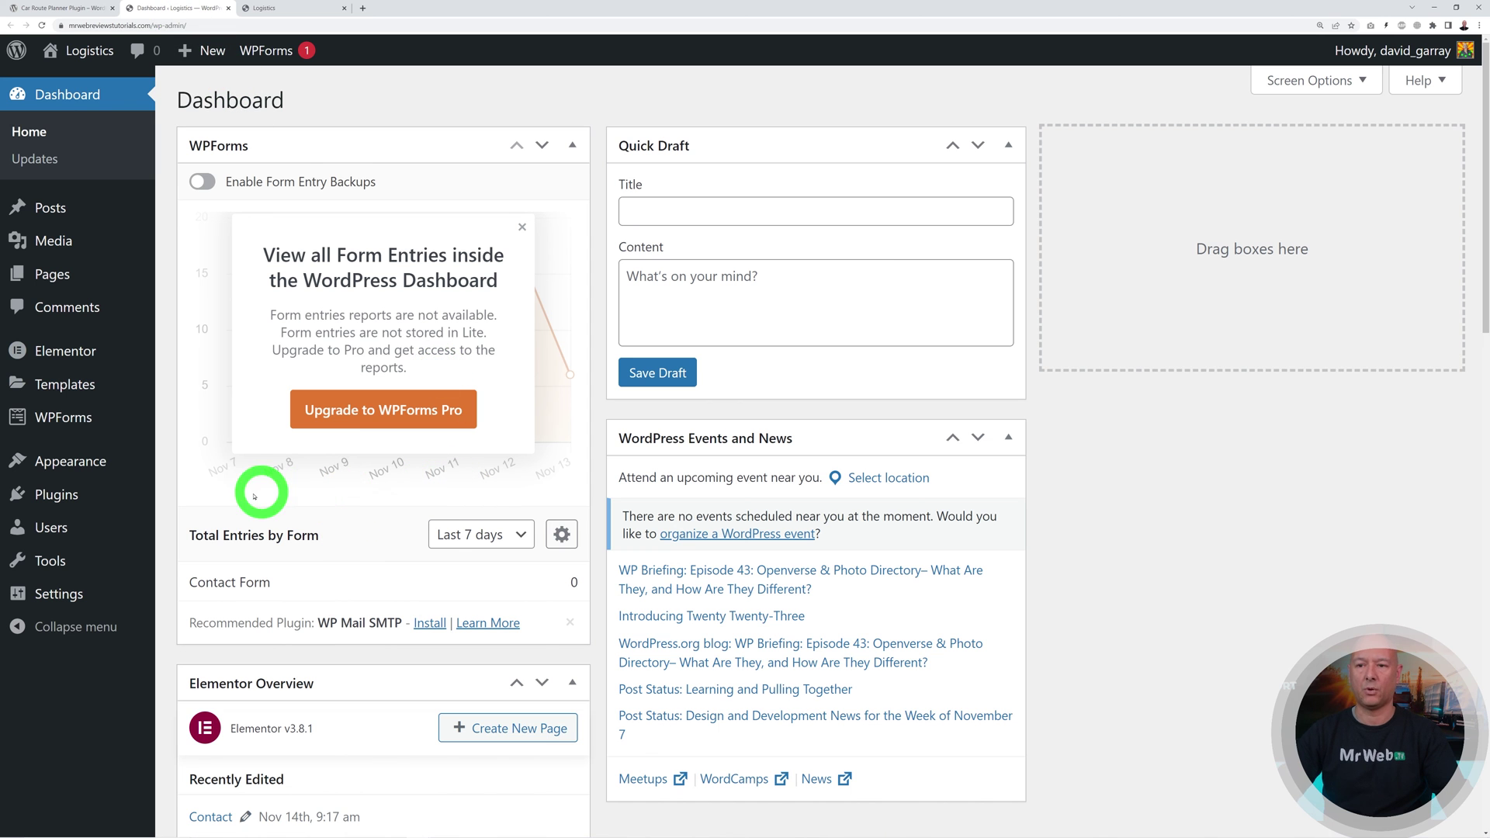
Step: In the Customizer's Transparent Header settings, remove the old logo and retina logo
mouse_move(71, 458)
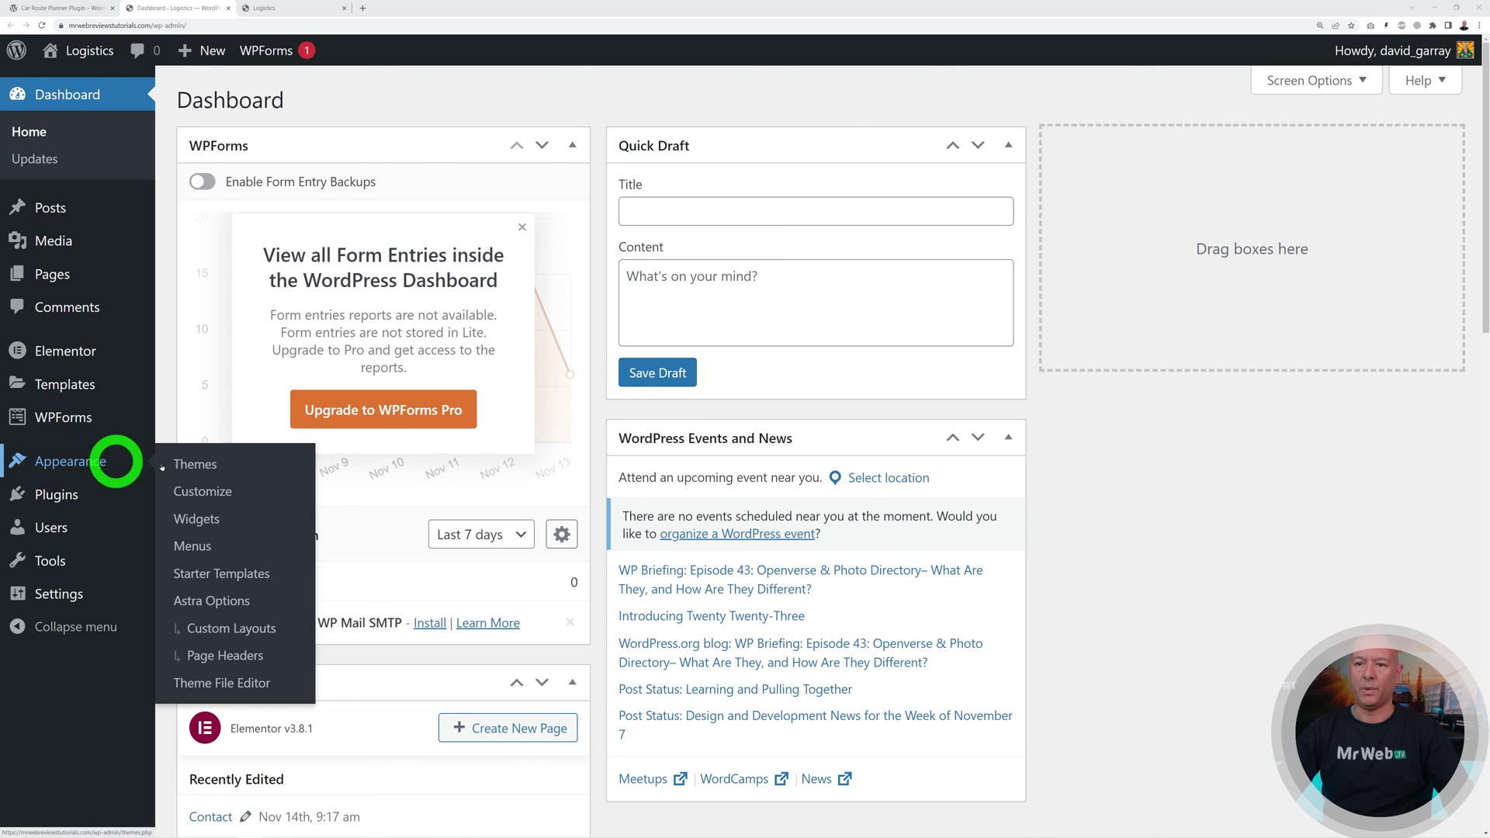
left_click(217, 494)
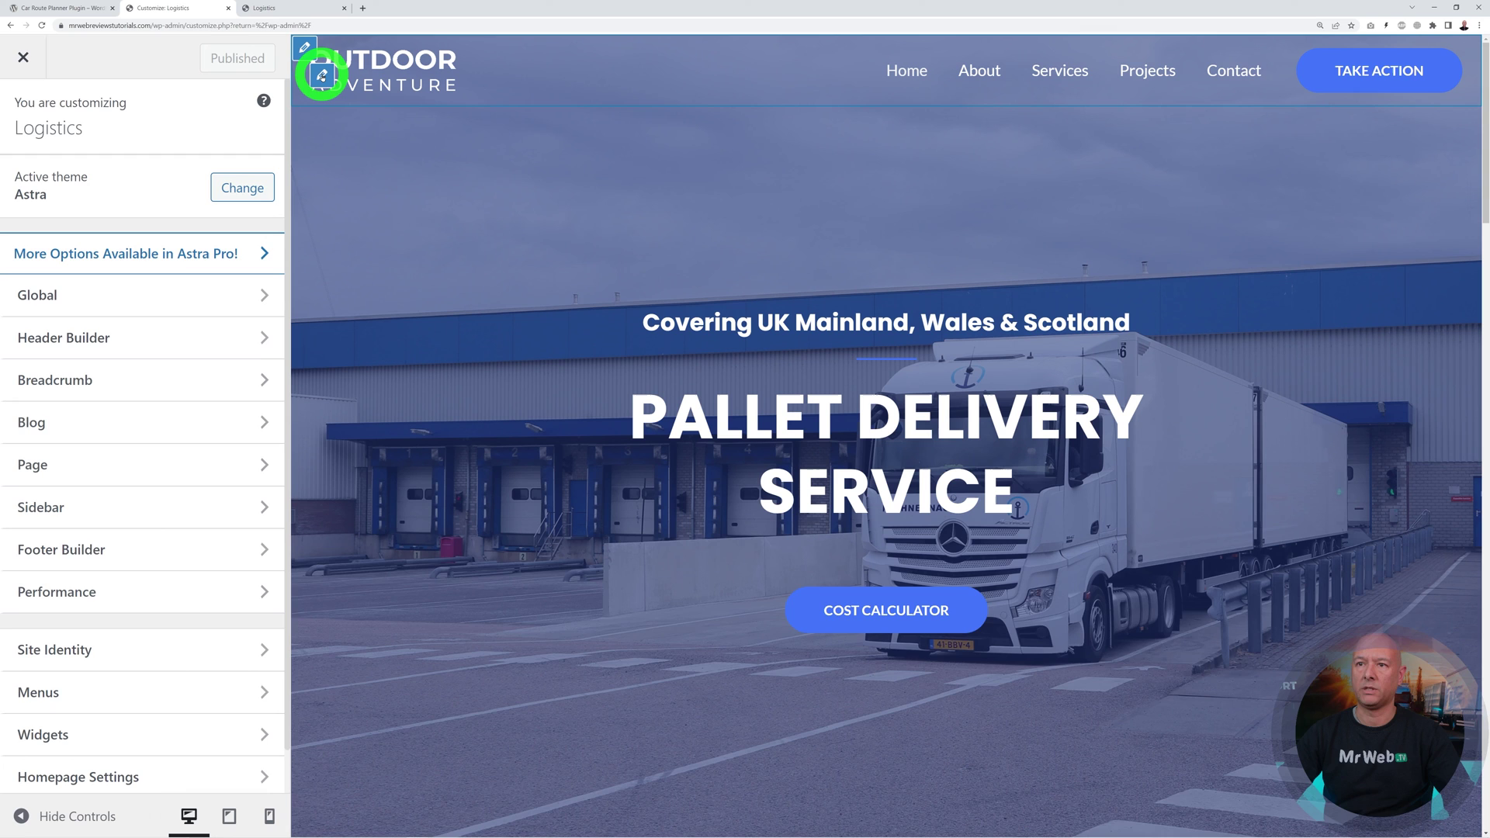
left_click(322, 76)
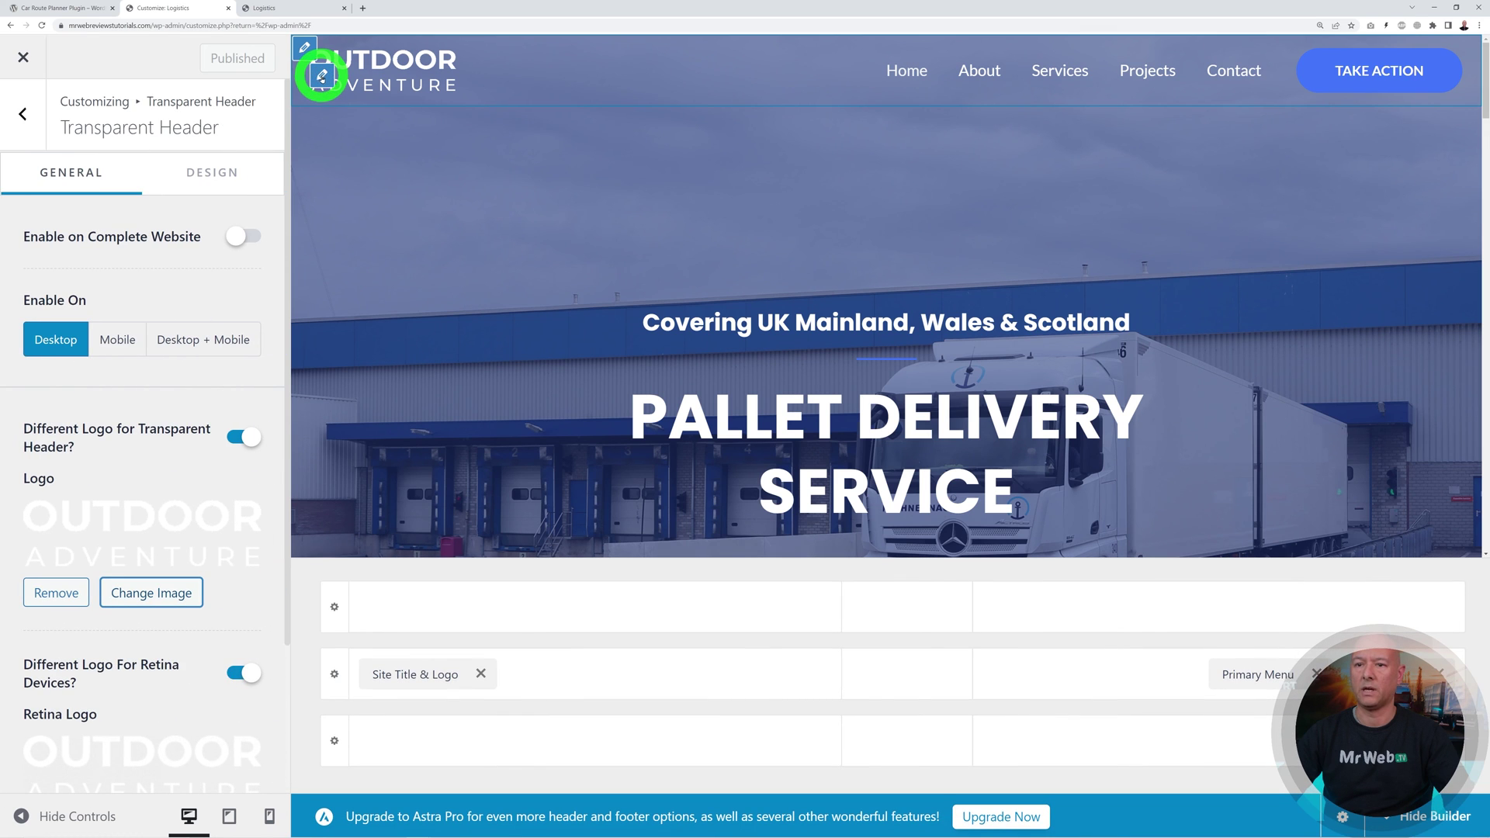
left_click(60, 593)
scroll(59, 699, "down", 1)
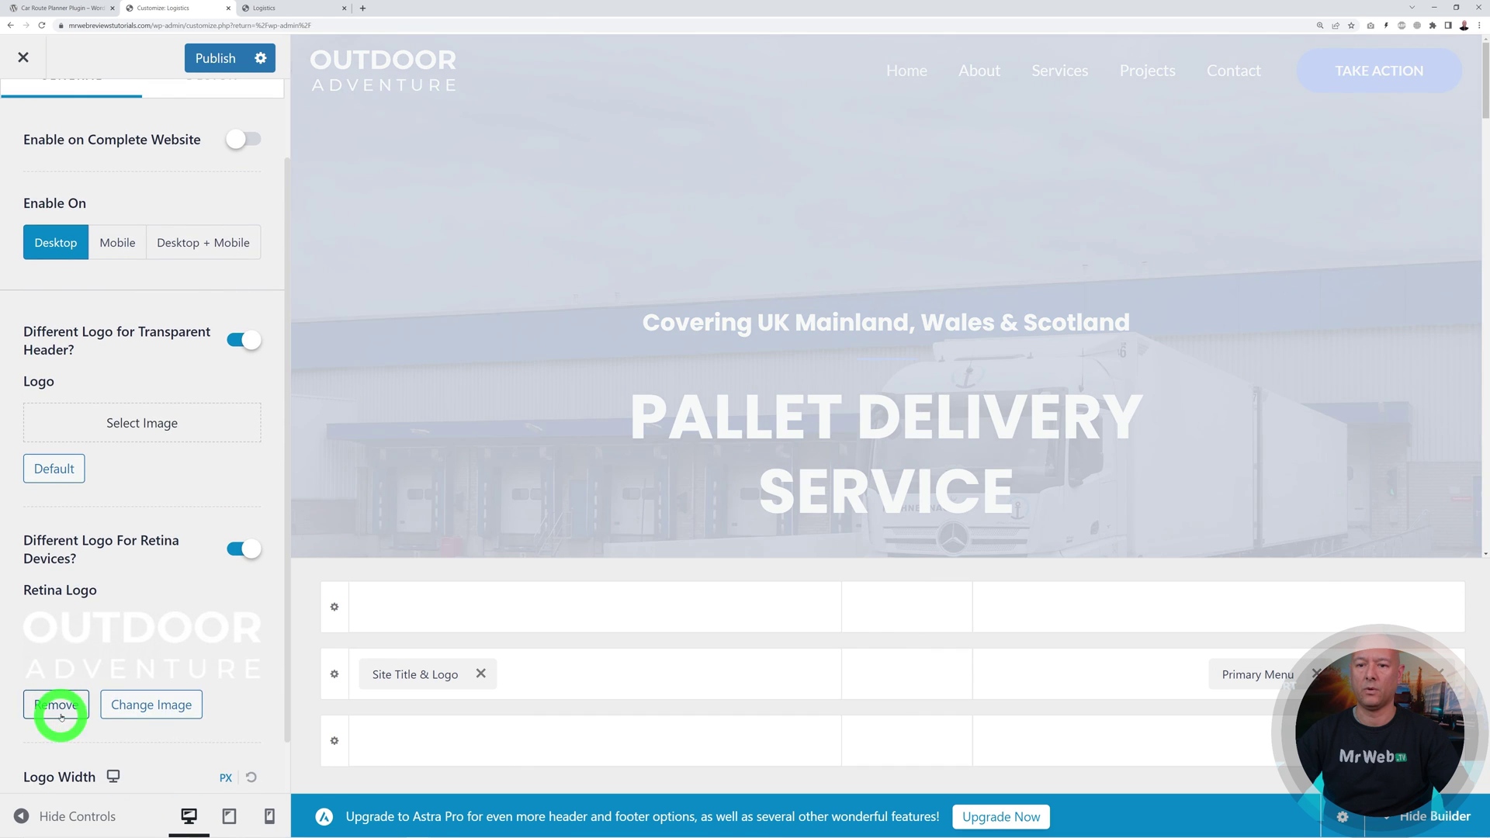
left_click(61, 716)
Step: Upload logo.png from Downloads as the new transparent header logo
left_click(143, 431)
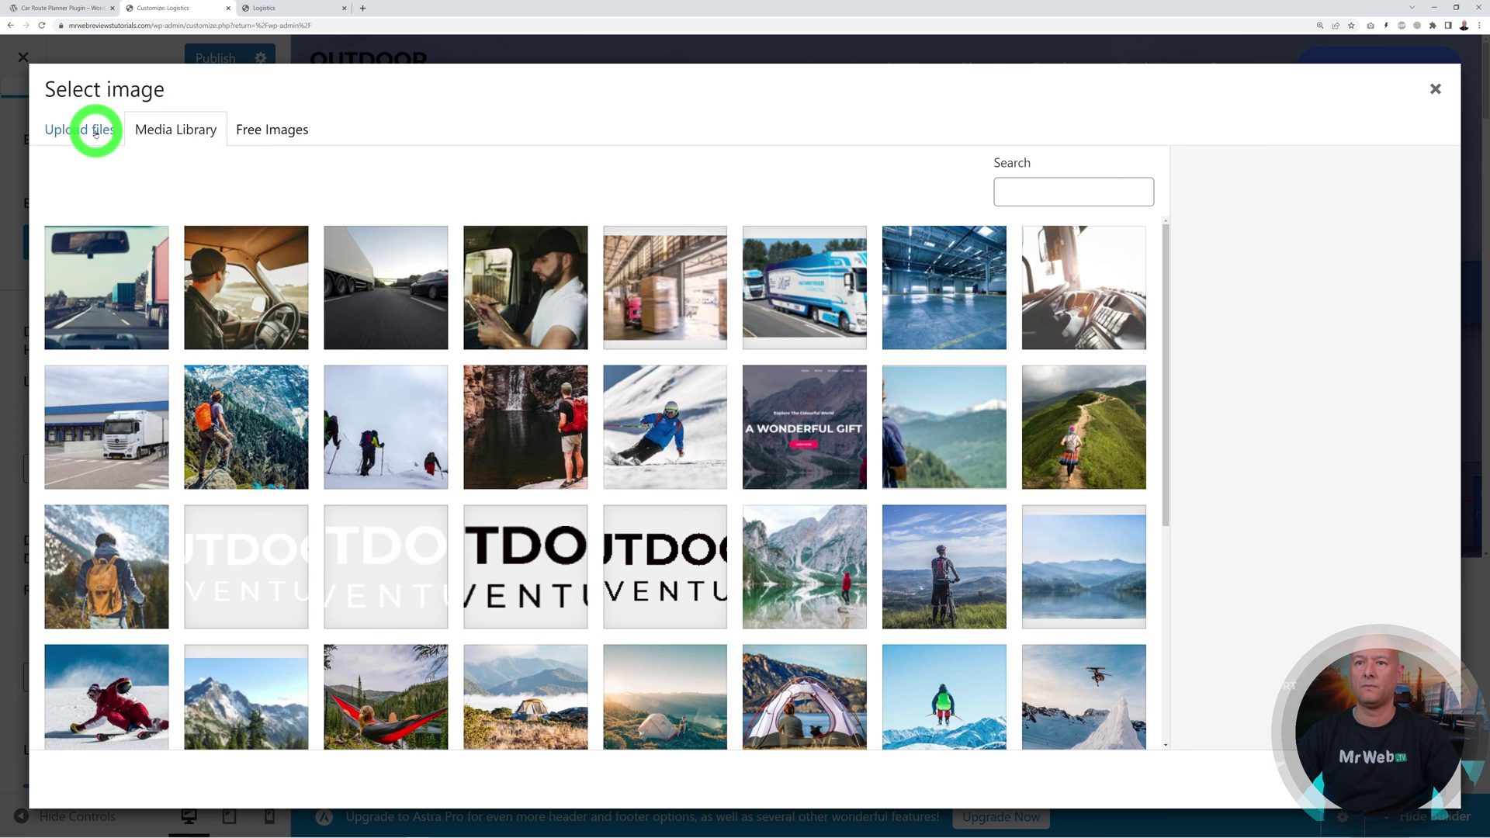
left_click(87, 130)
left_click(764, 431)
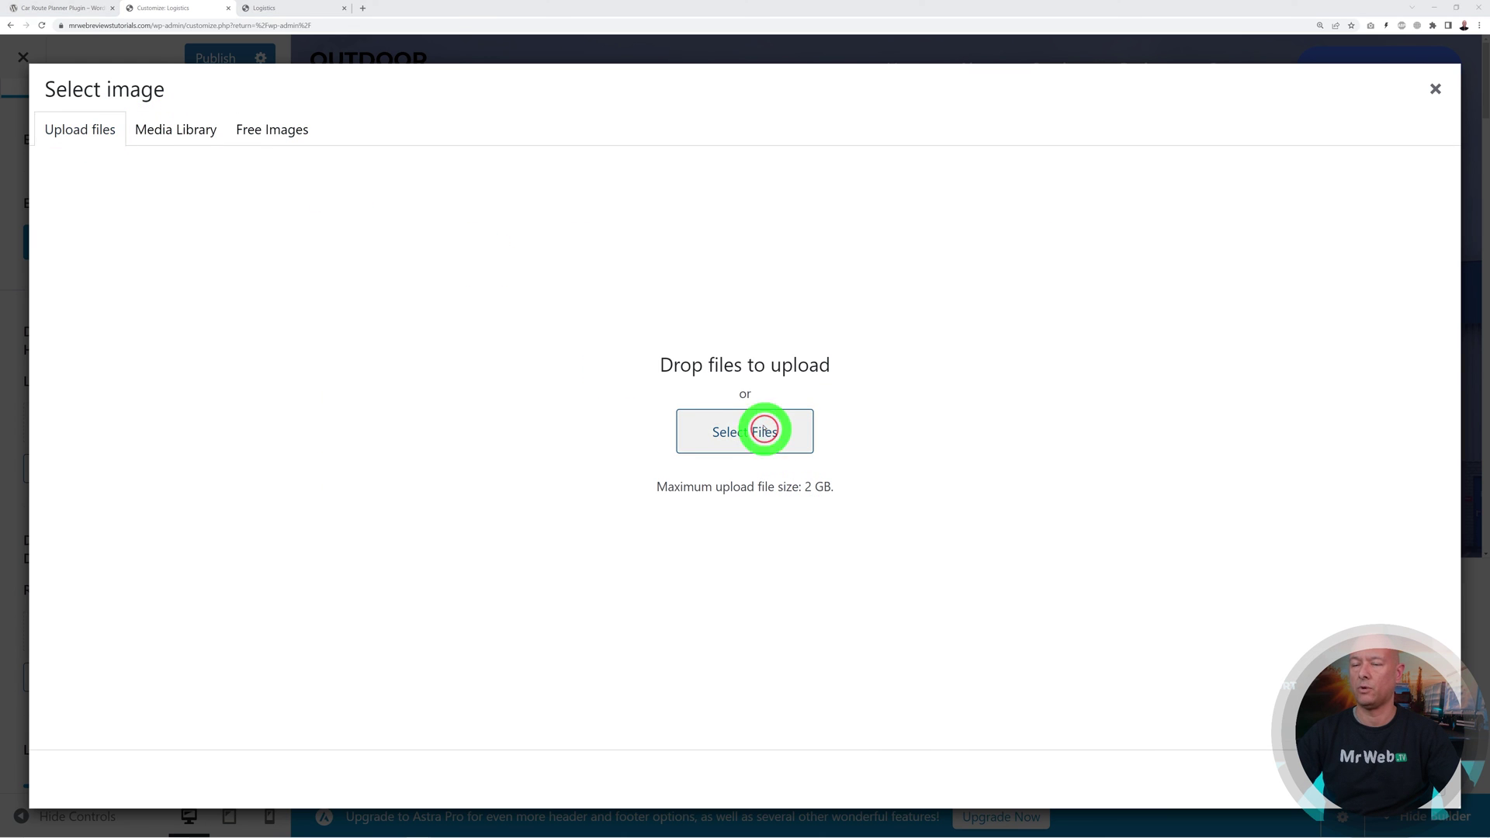
left_click(117, 81)
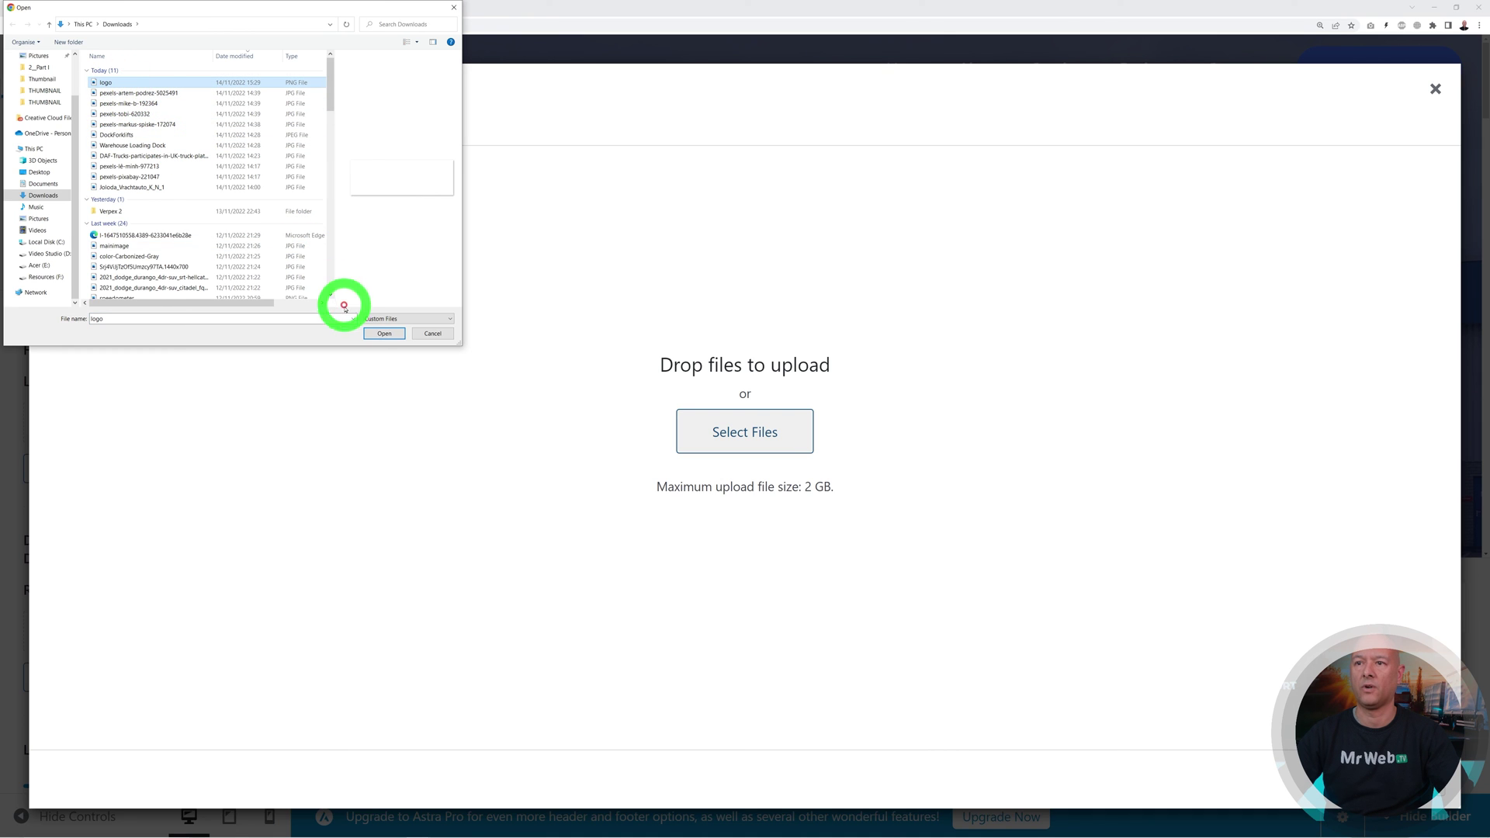
left_click(378, 335)
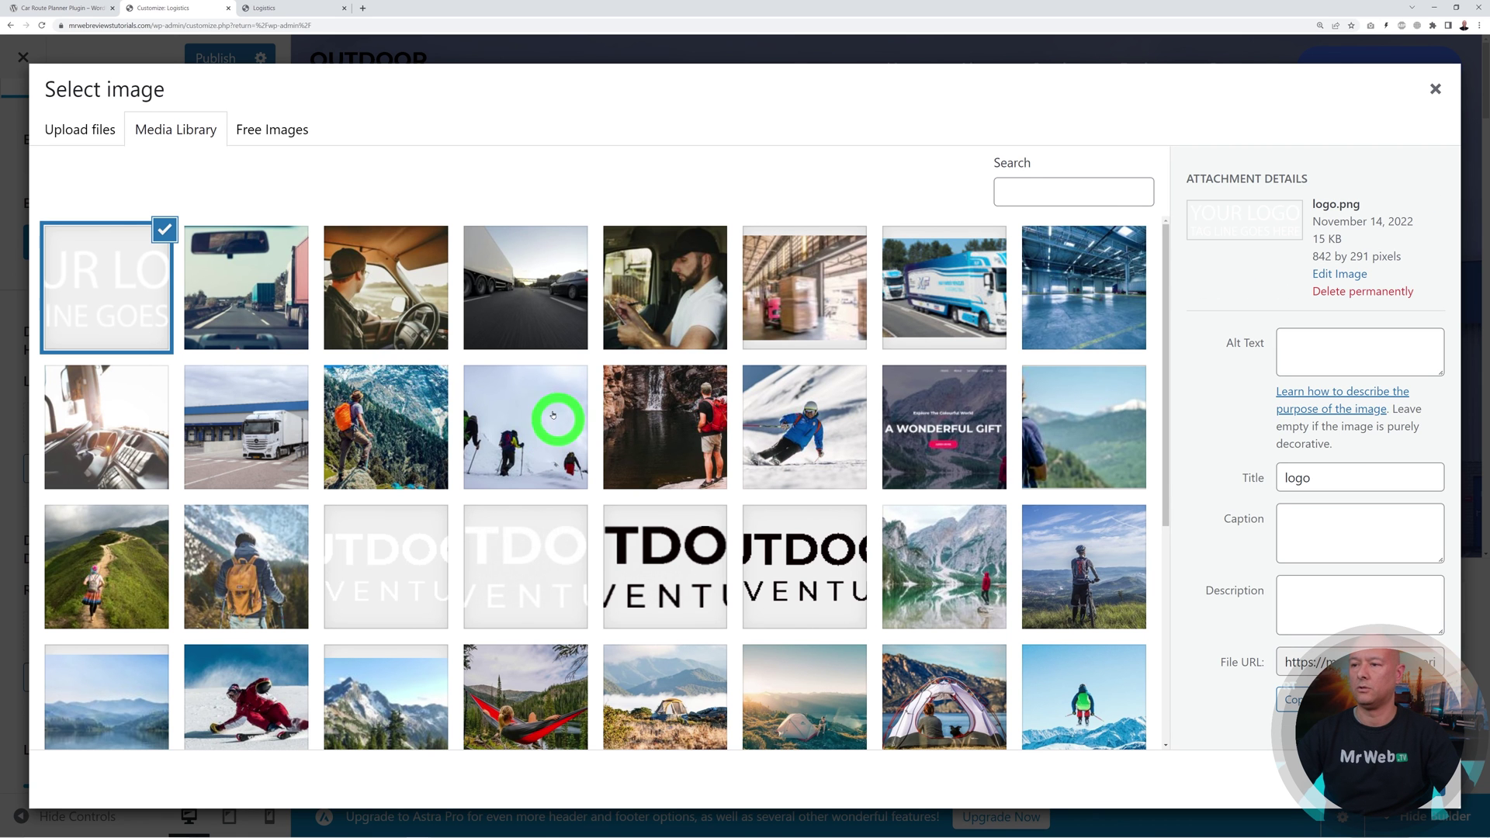
left_click(1397, 780)
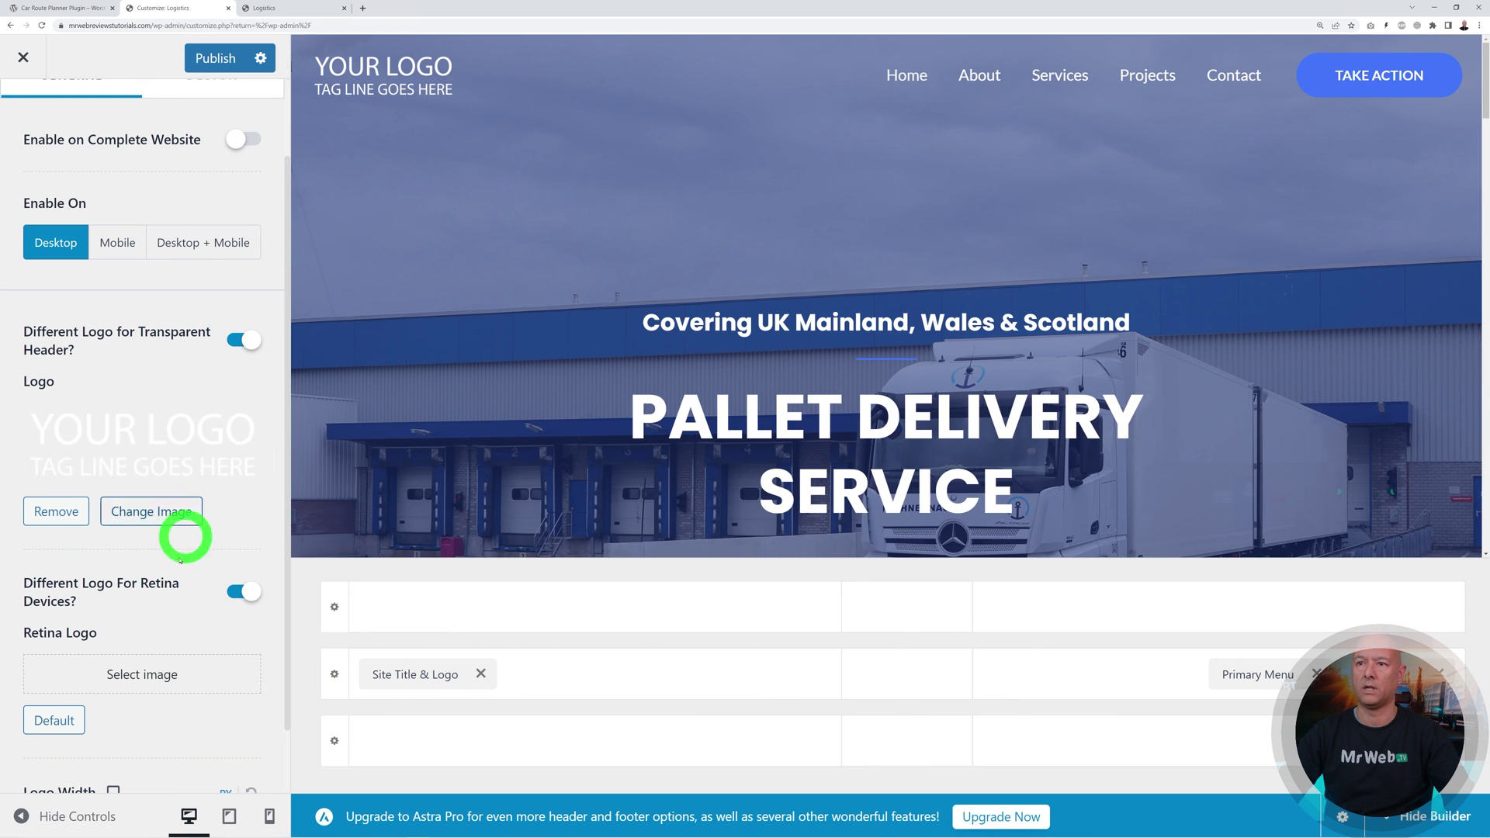
Step: Set logo.png as the retina logo and publish the logo changes
left_click(143, 675)
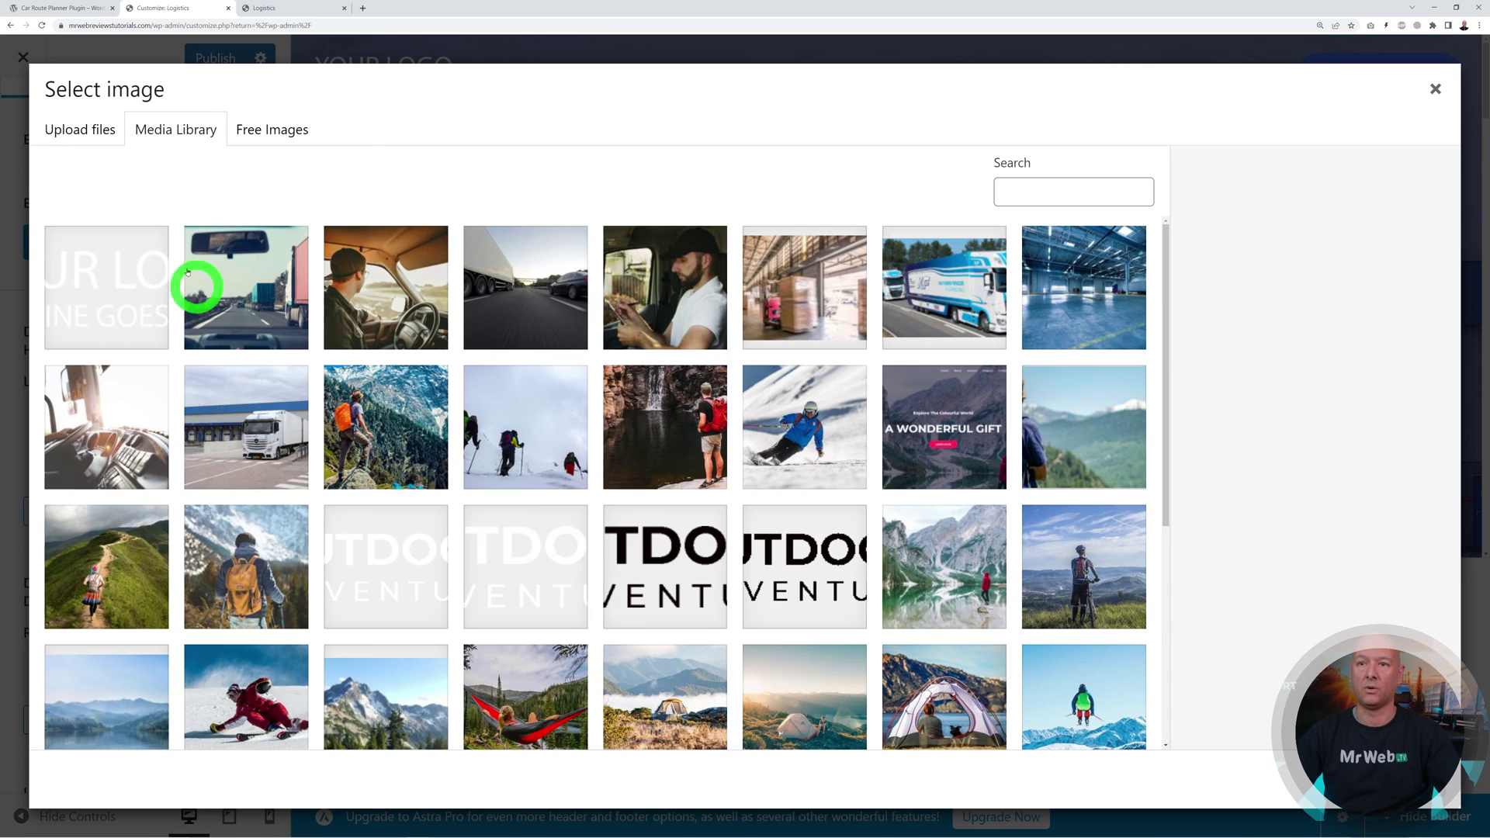
left_click(112, 256)
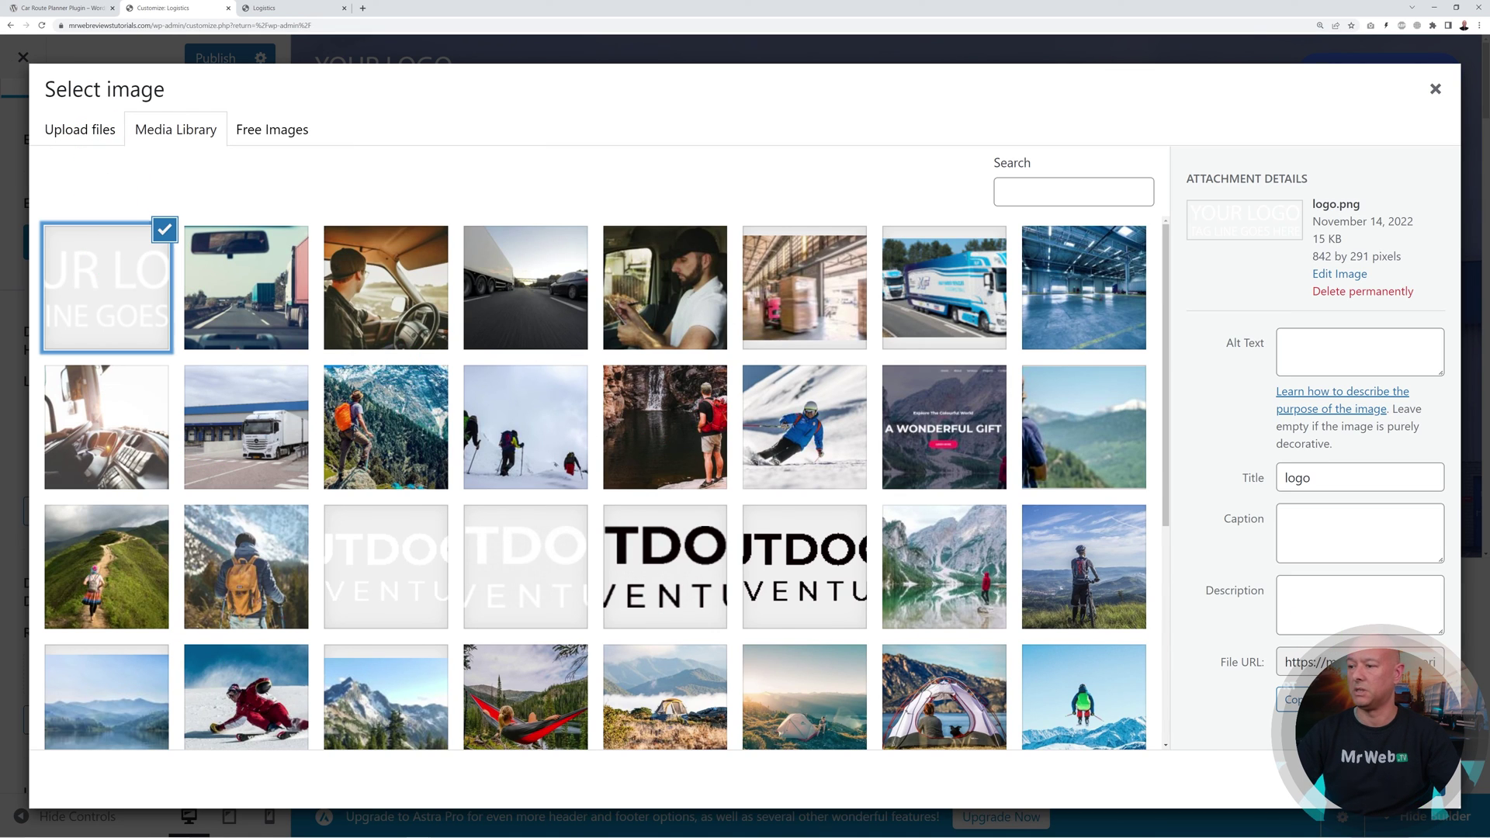
double_click(113, 256)
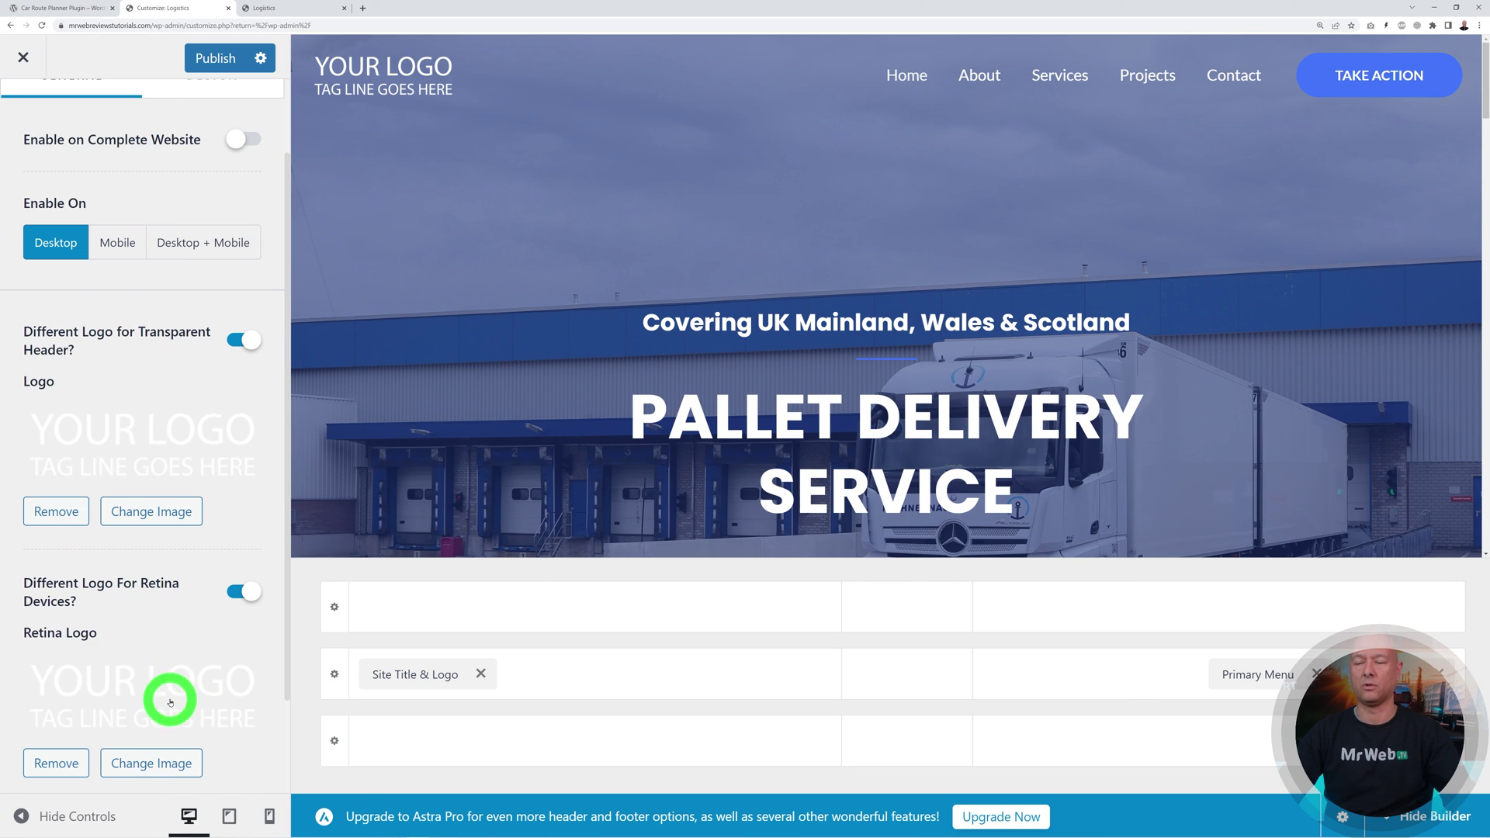
left_click(218, 58)
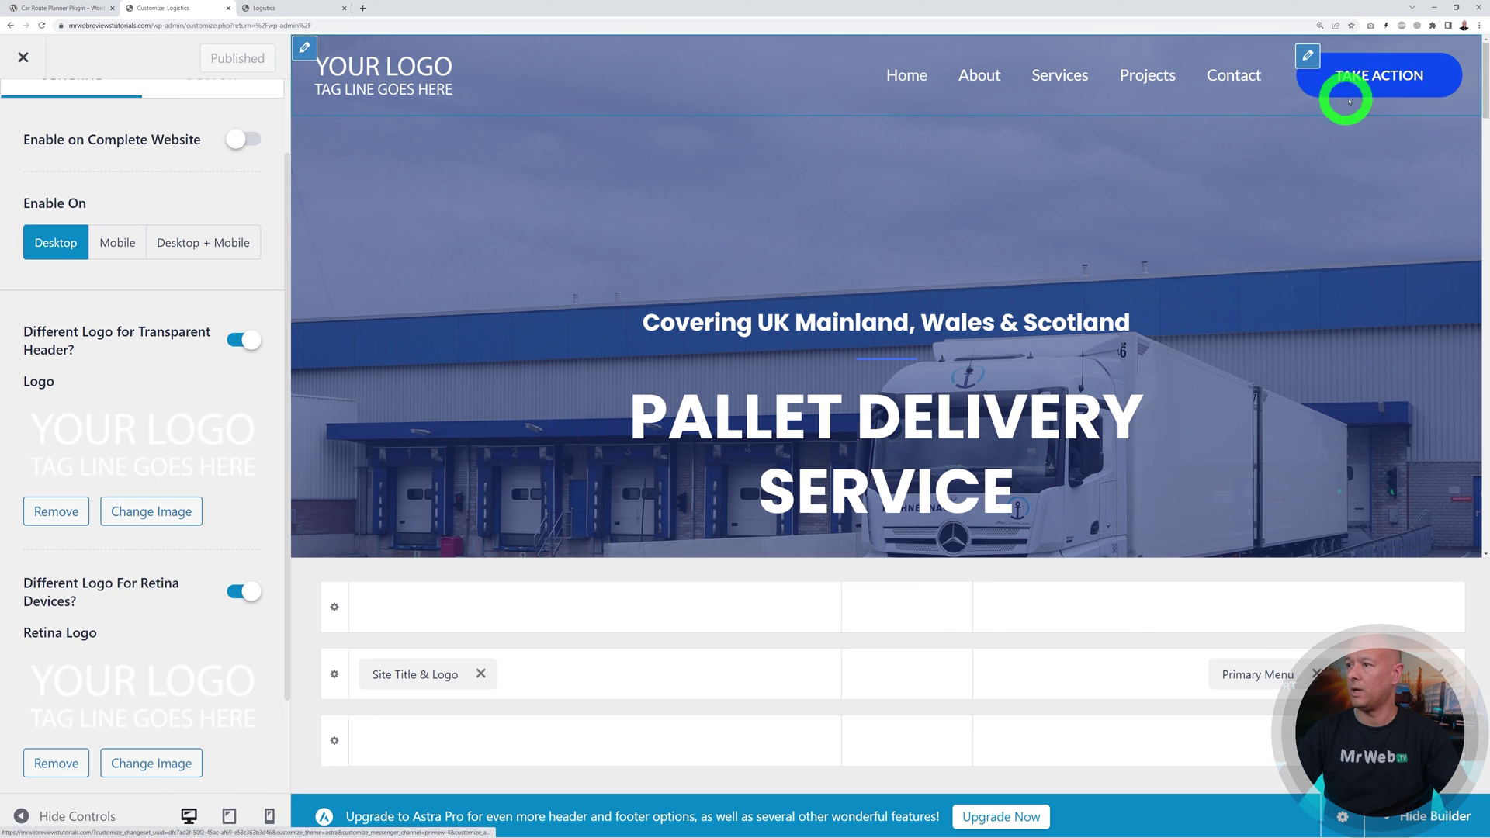
Step: Set the header button text to COST CALCULATOR, link it to the Cost Calculator page, and publish
left_click(1308, 58)
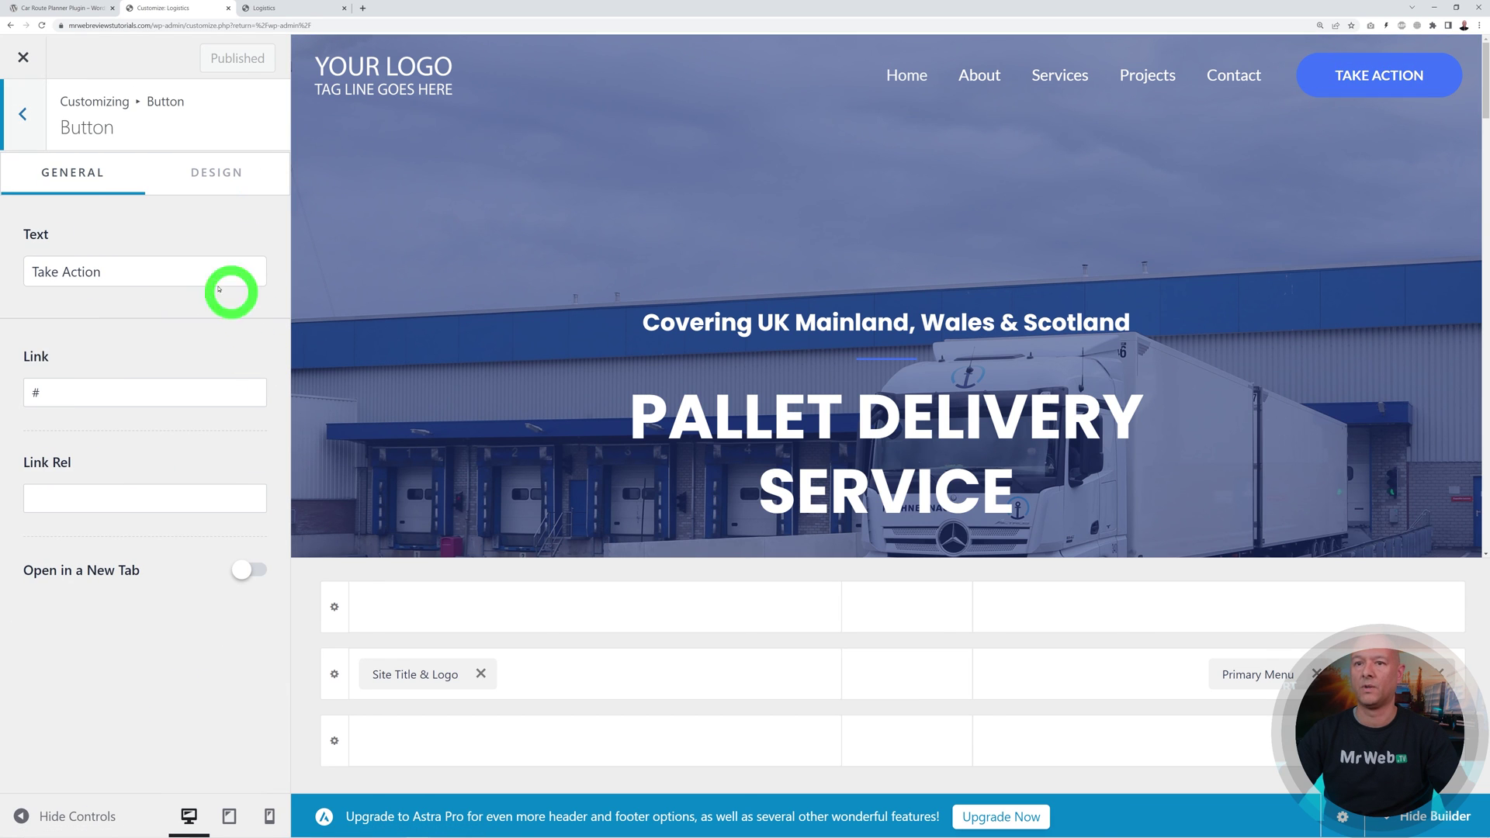
triple_click(87, 283)
type("co")
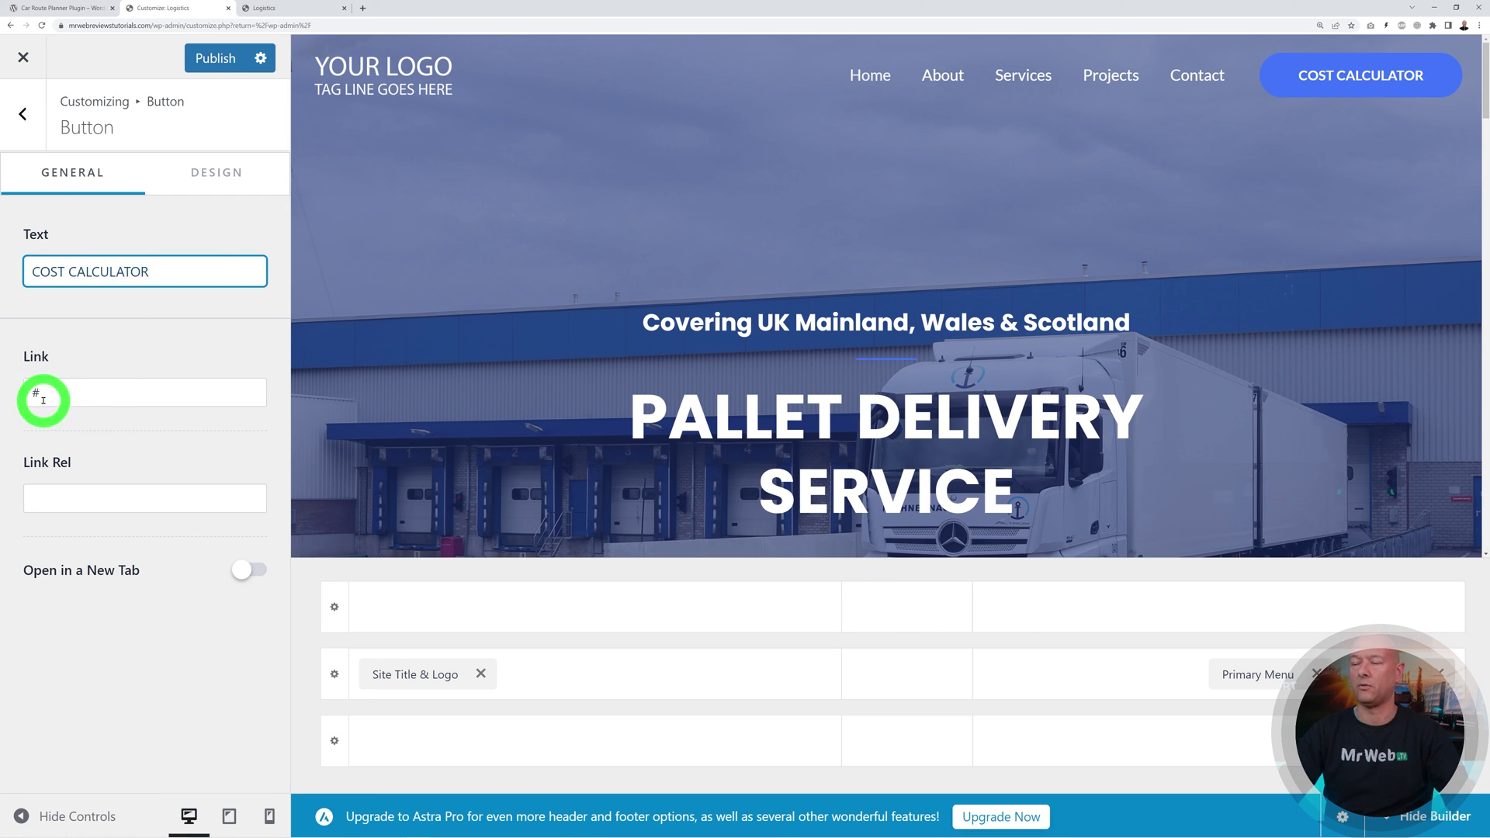
left_click(44, 400)
key("ctrl+a")
type("https://mrwebreviewstutorials.com/index.php/cost-calculator/")
left_click(209, 57)
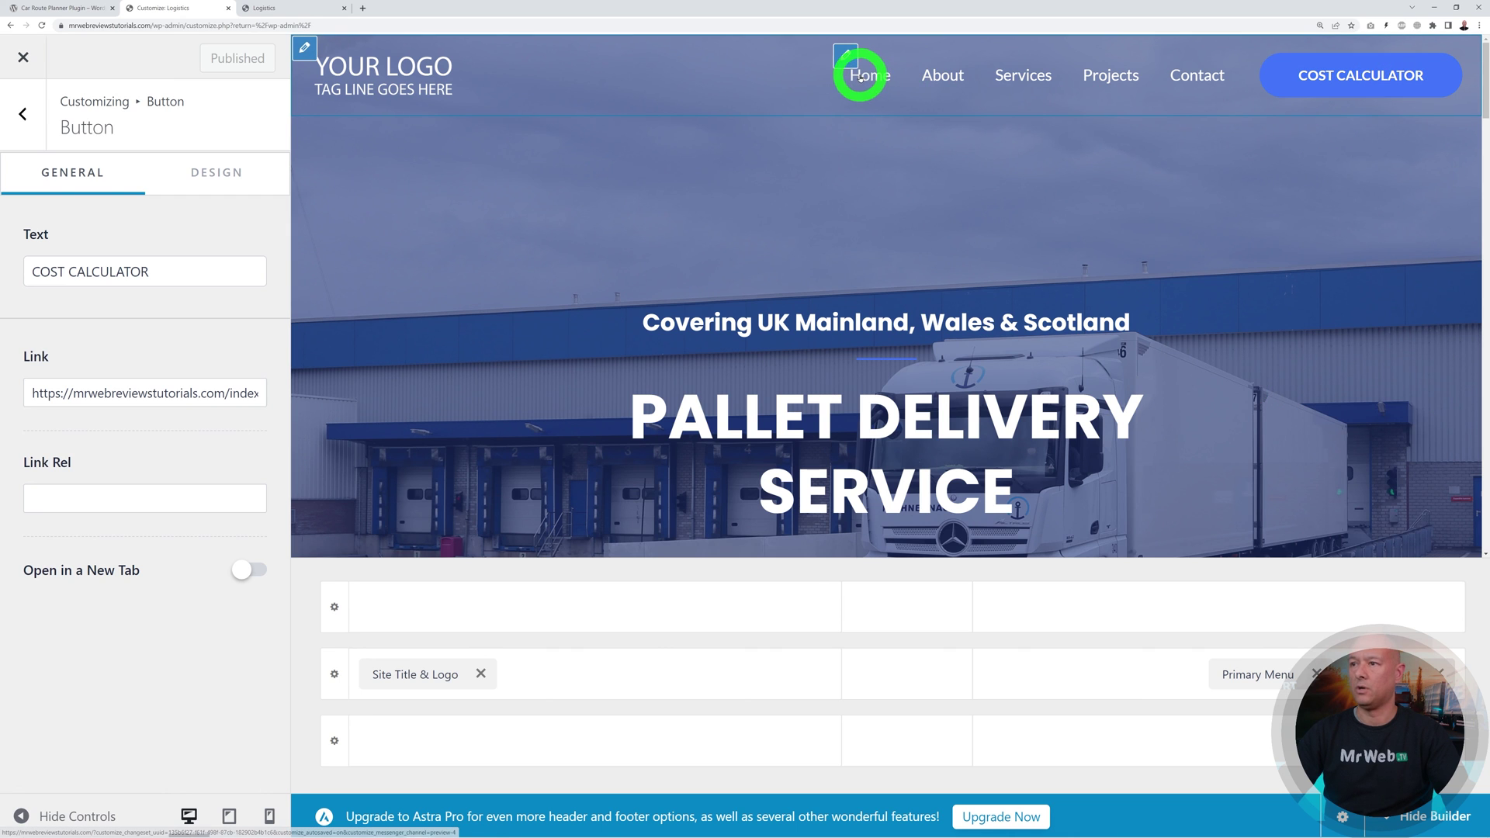
left_click(30, 64)
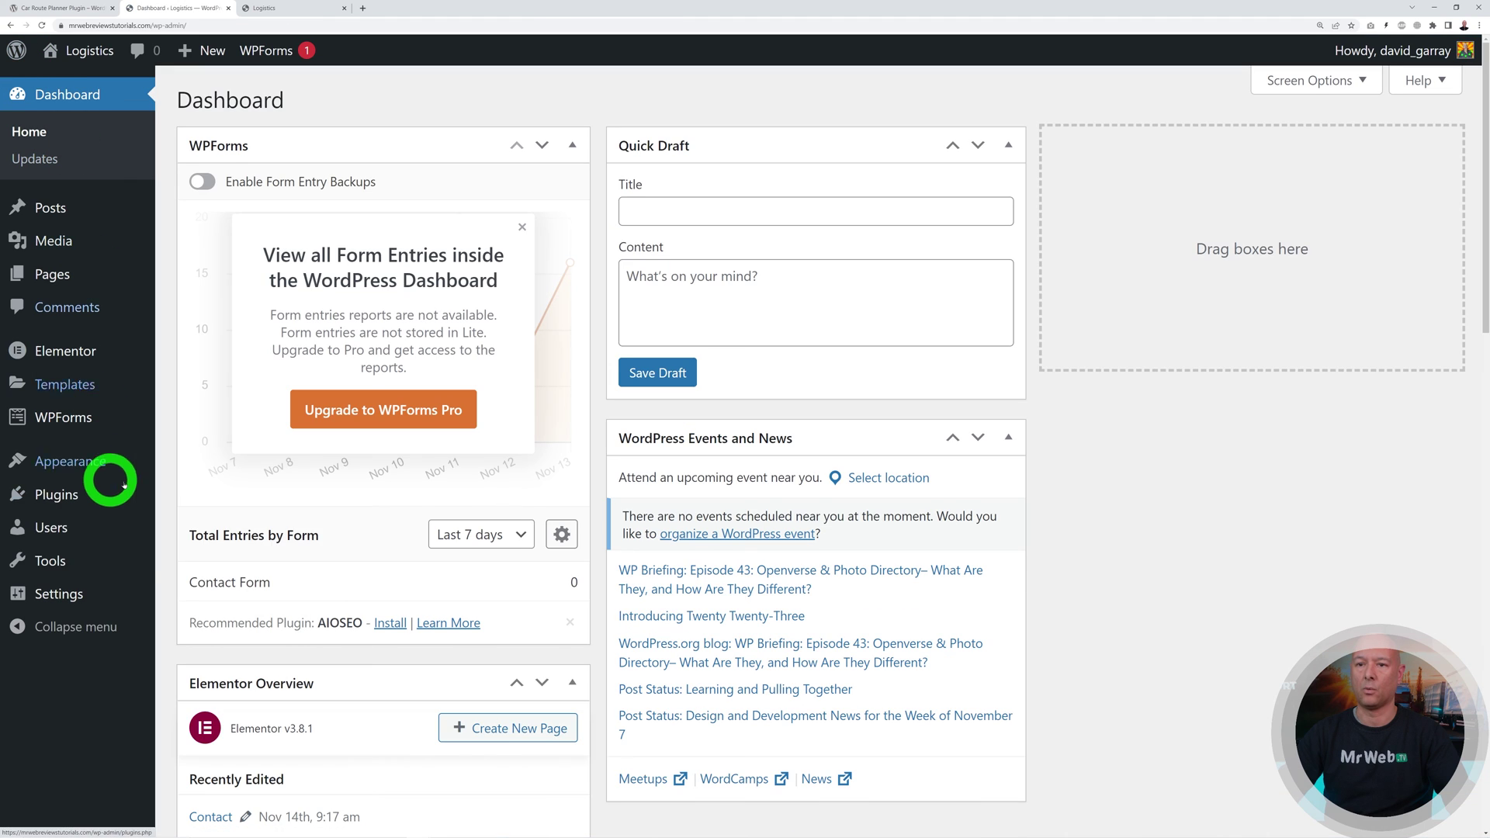
Step: Add the Cost Calculator page to the main menu, placed above Contact
mouse_move(70, 463)
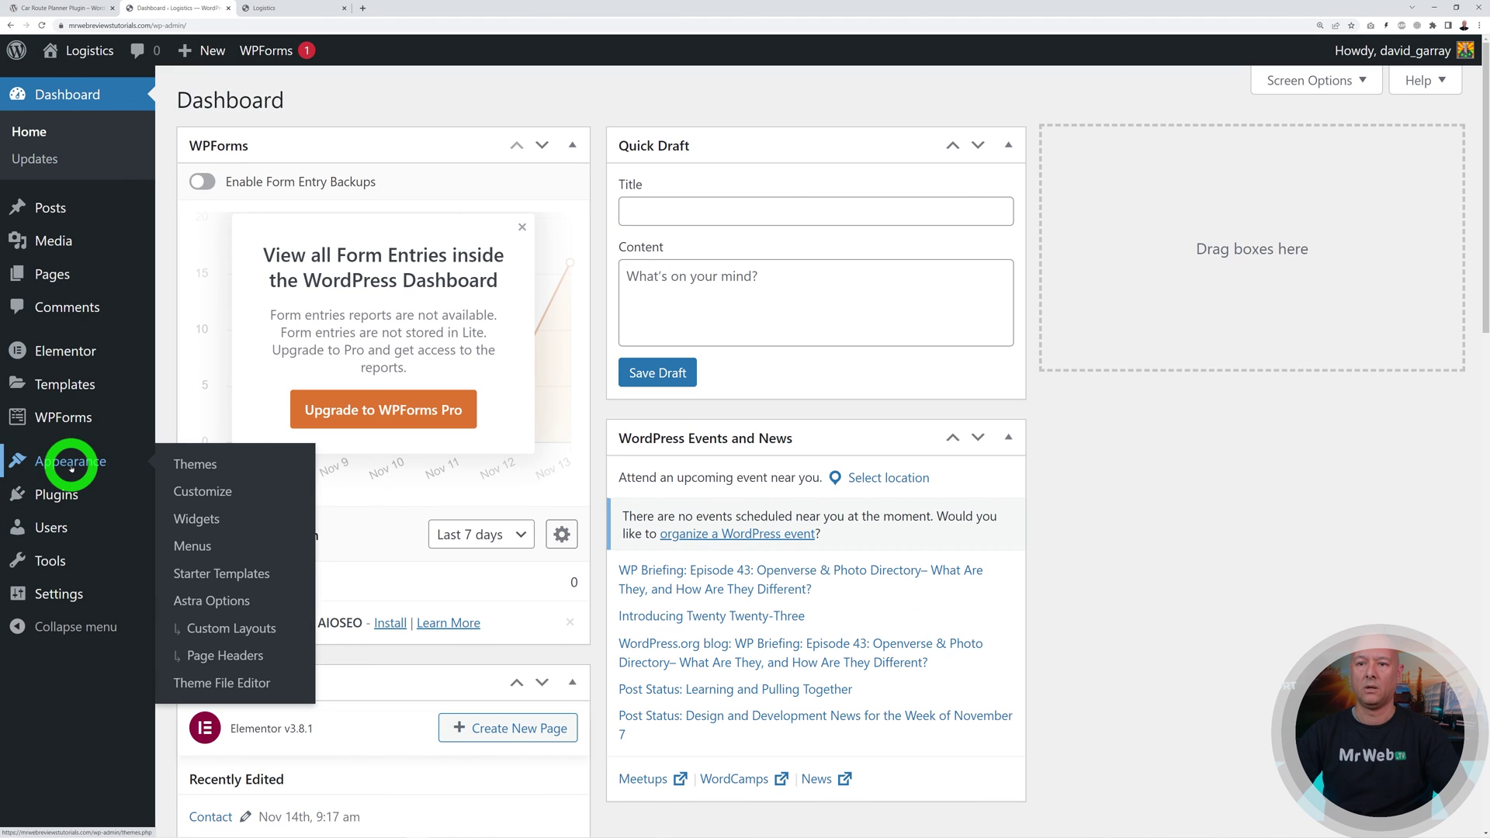
left_click(194, 547)
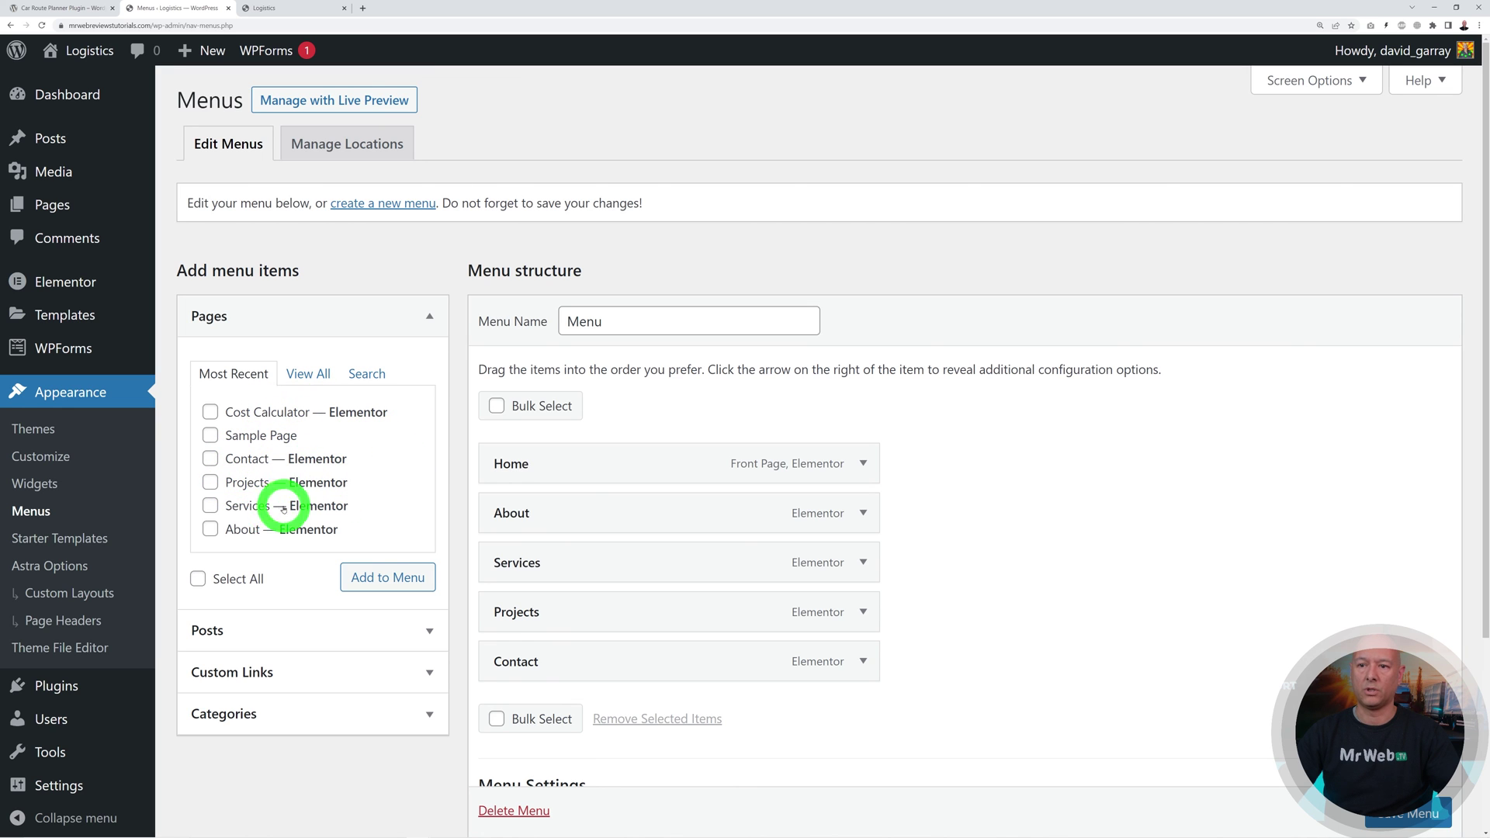
scroll(1077, 595, "down", 1)
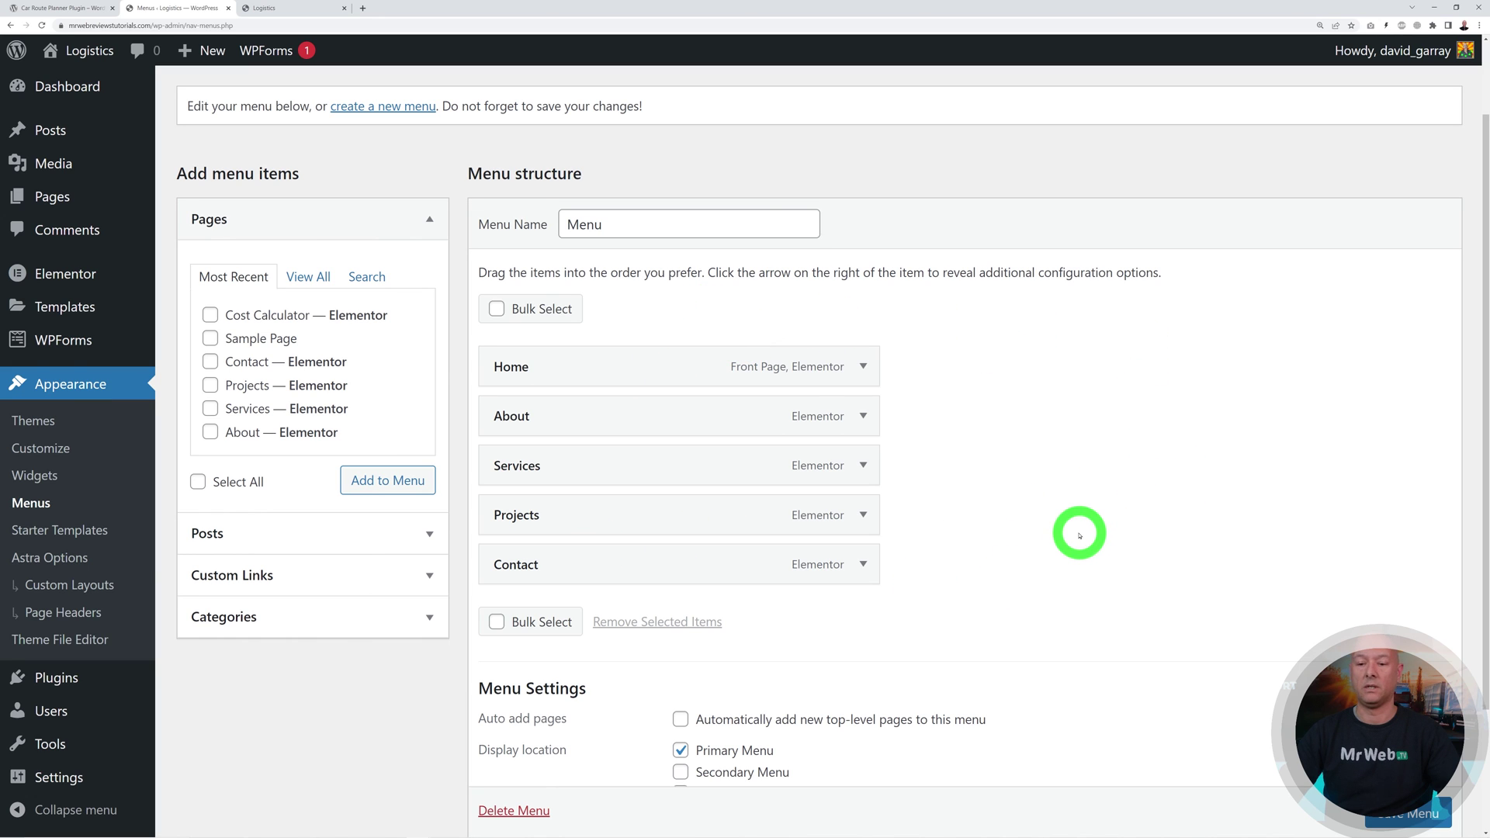
left_click(210, 314)
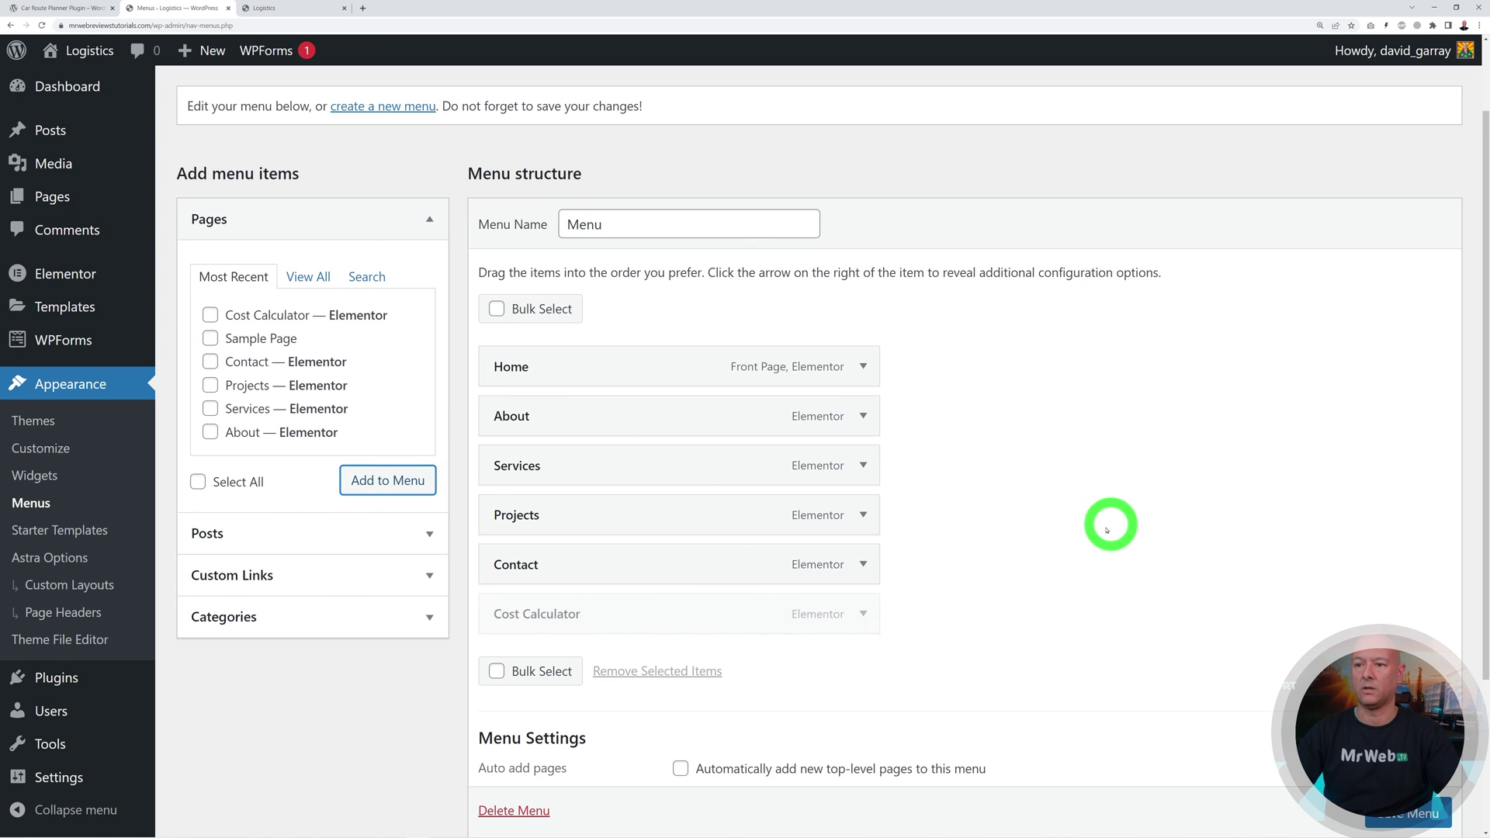
left_click_drag(689, 608, 689, 563)
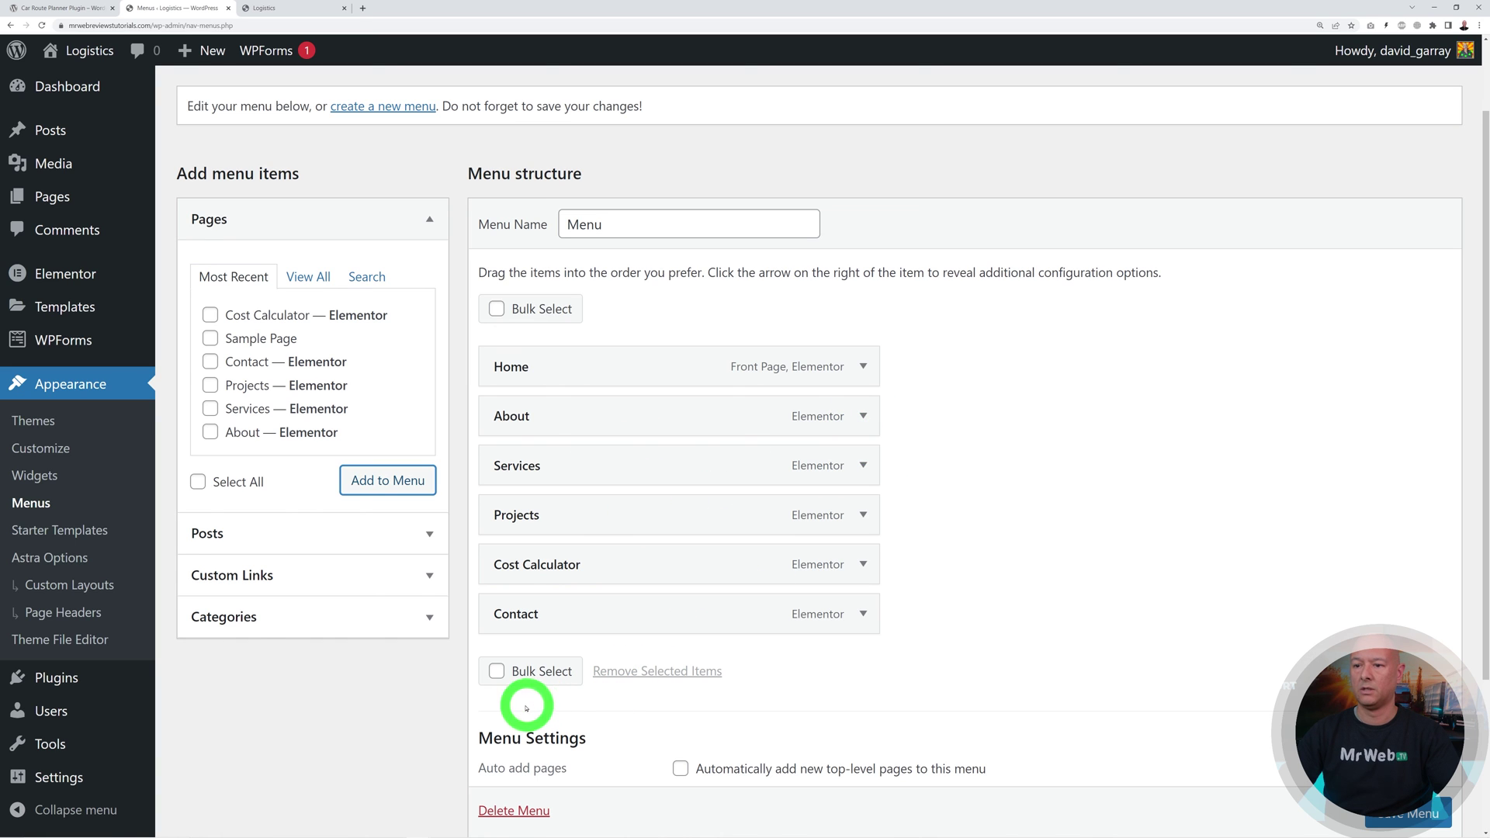
Step: Bulk-remove About, Services and Projects from the menu, then reload the live site
left_click(497, 670)
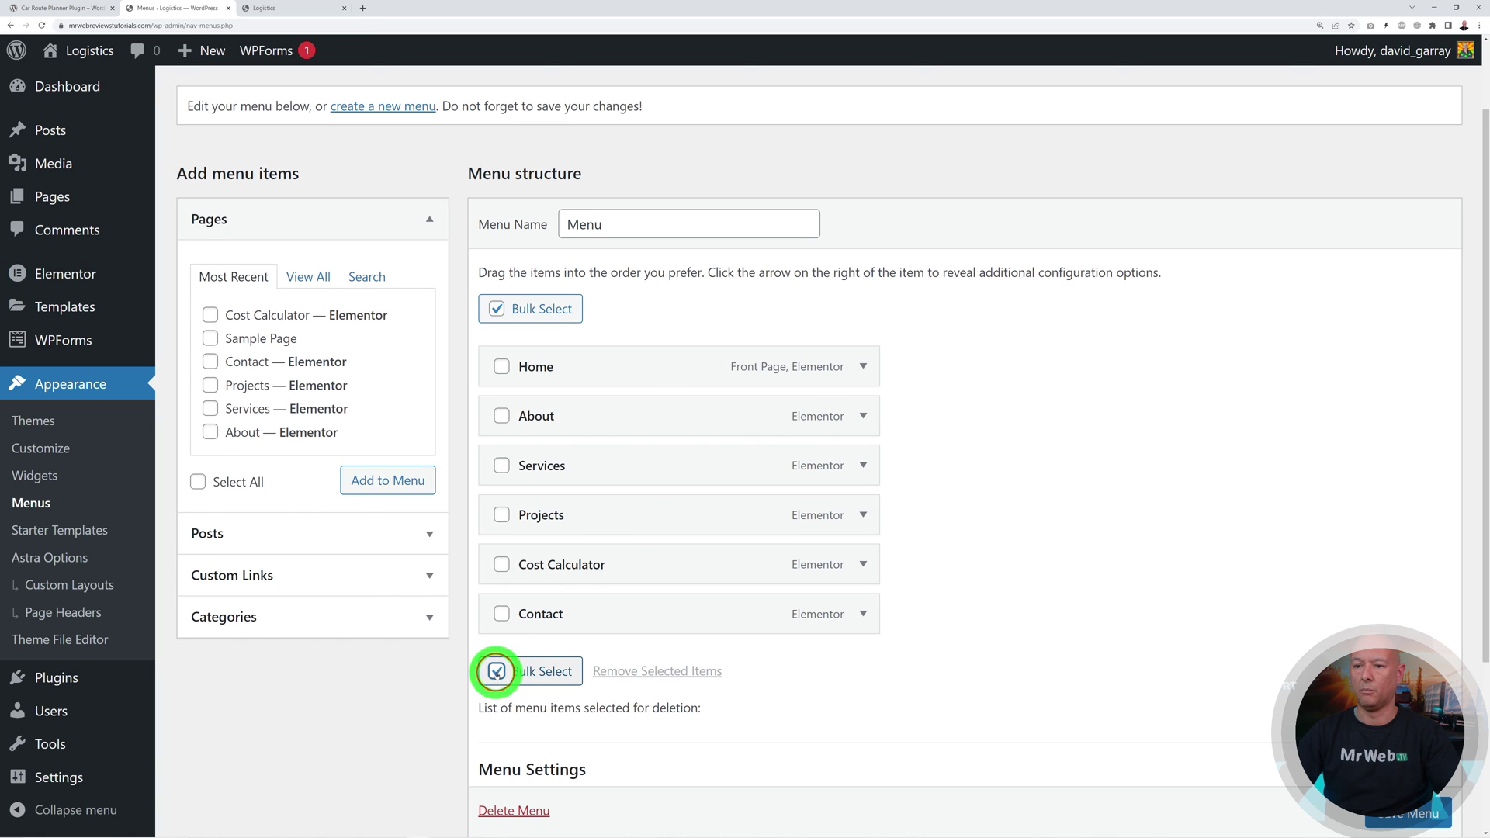
left_click(501, 416)
left_click(502, 465)
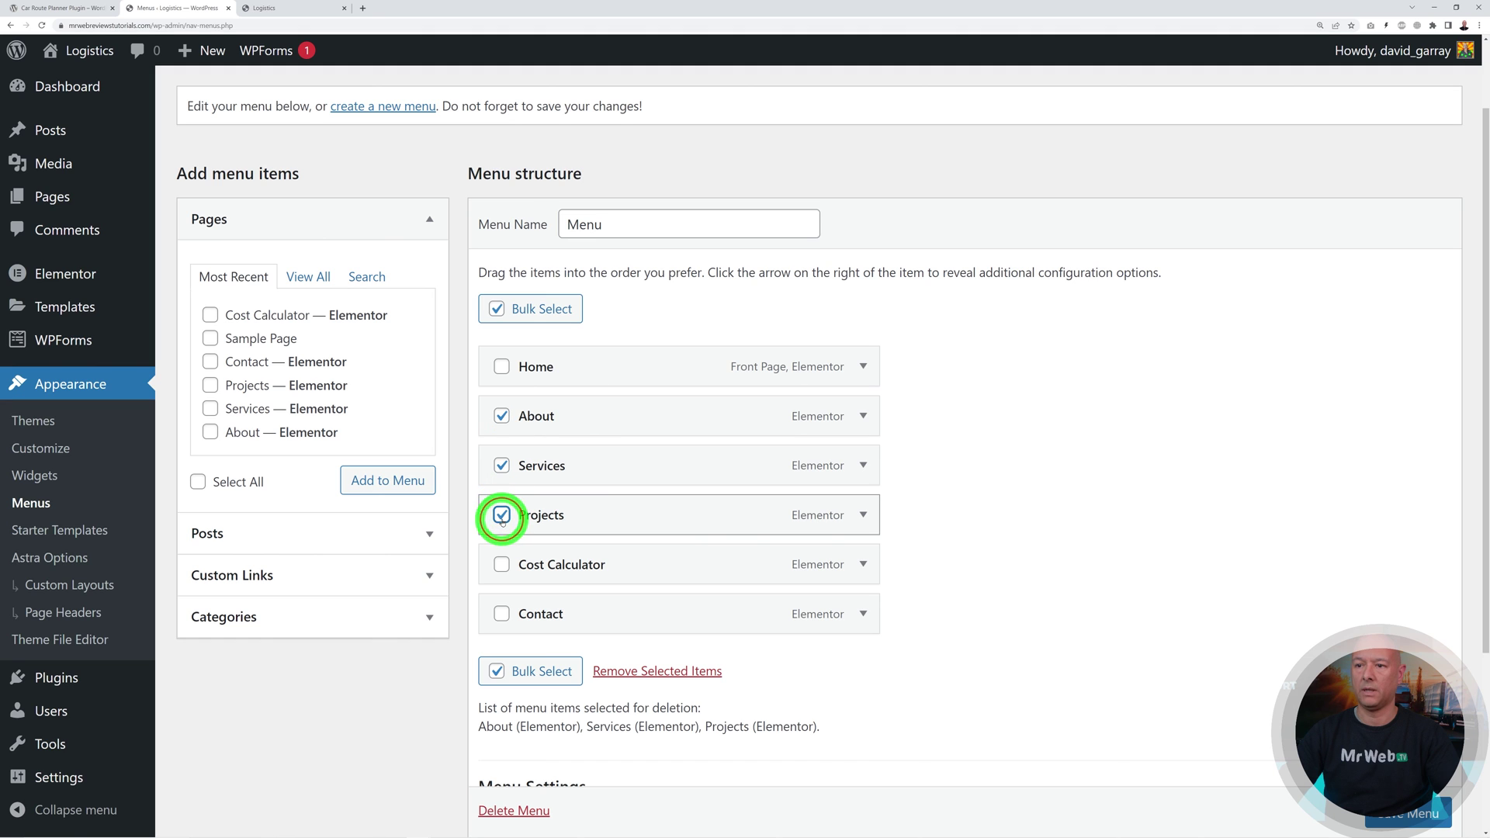
left_click(672, 672)
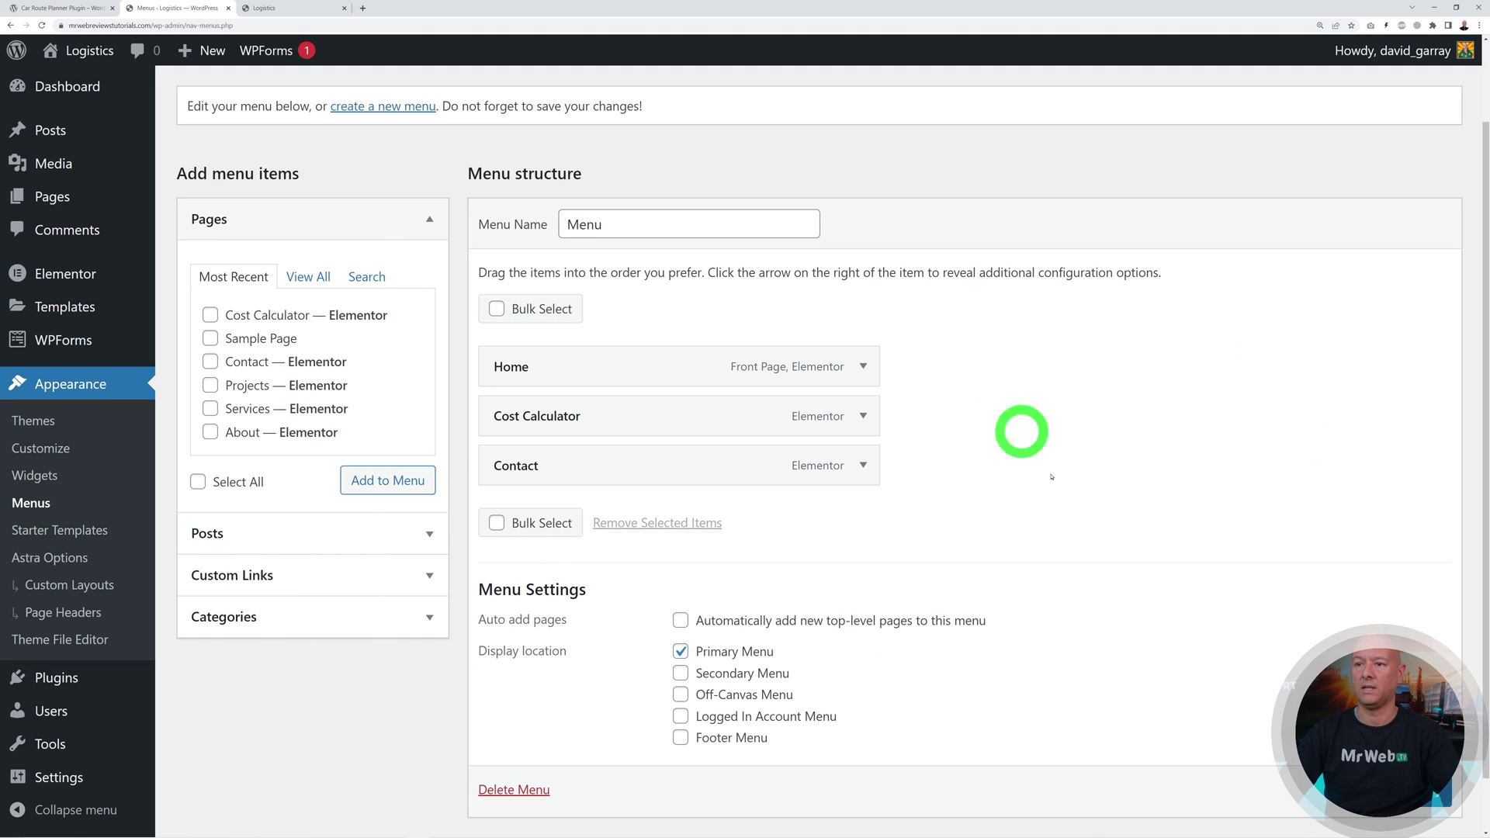
scroll(833, 443, "down", 1)
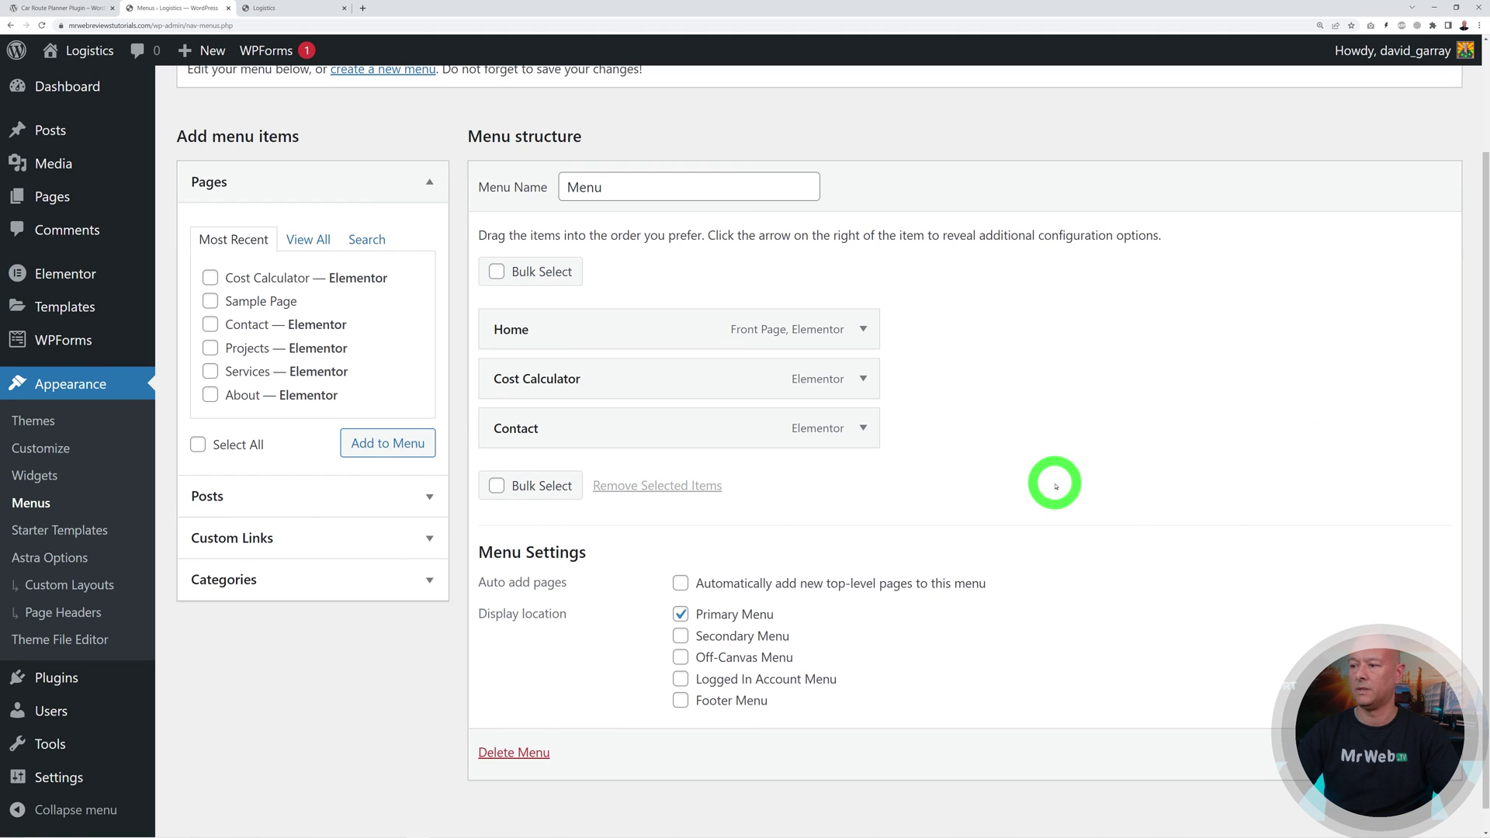
left_click(284, 15)
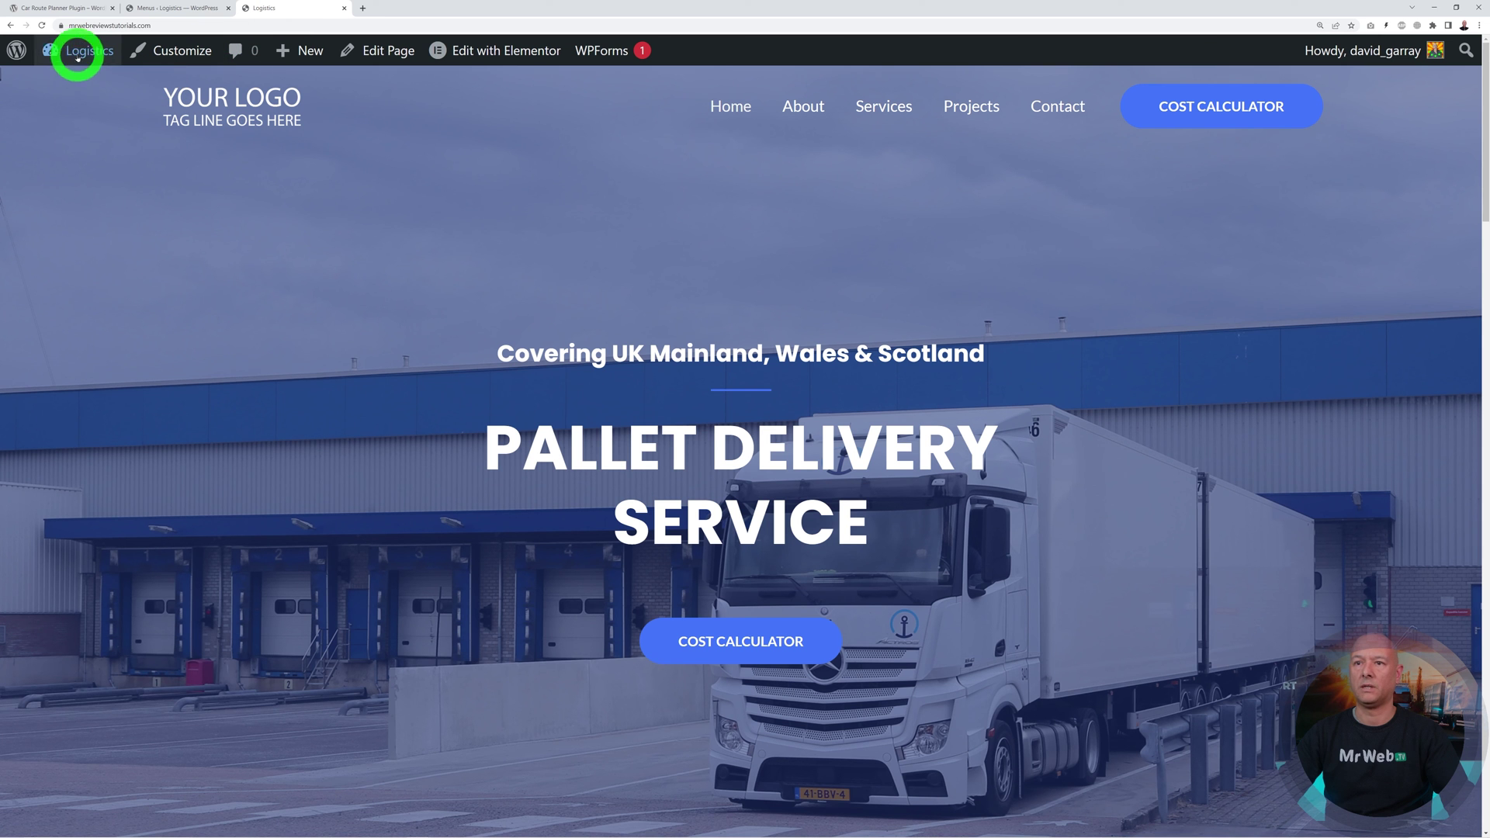
left_click(42, 26)
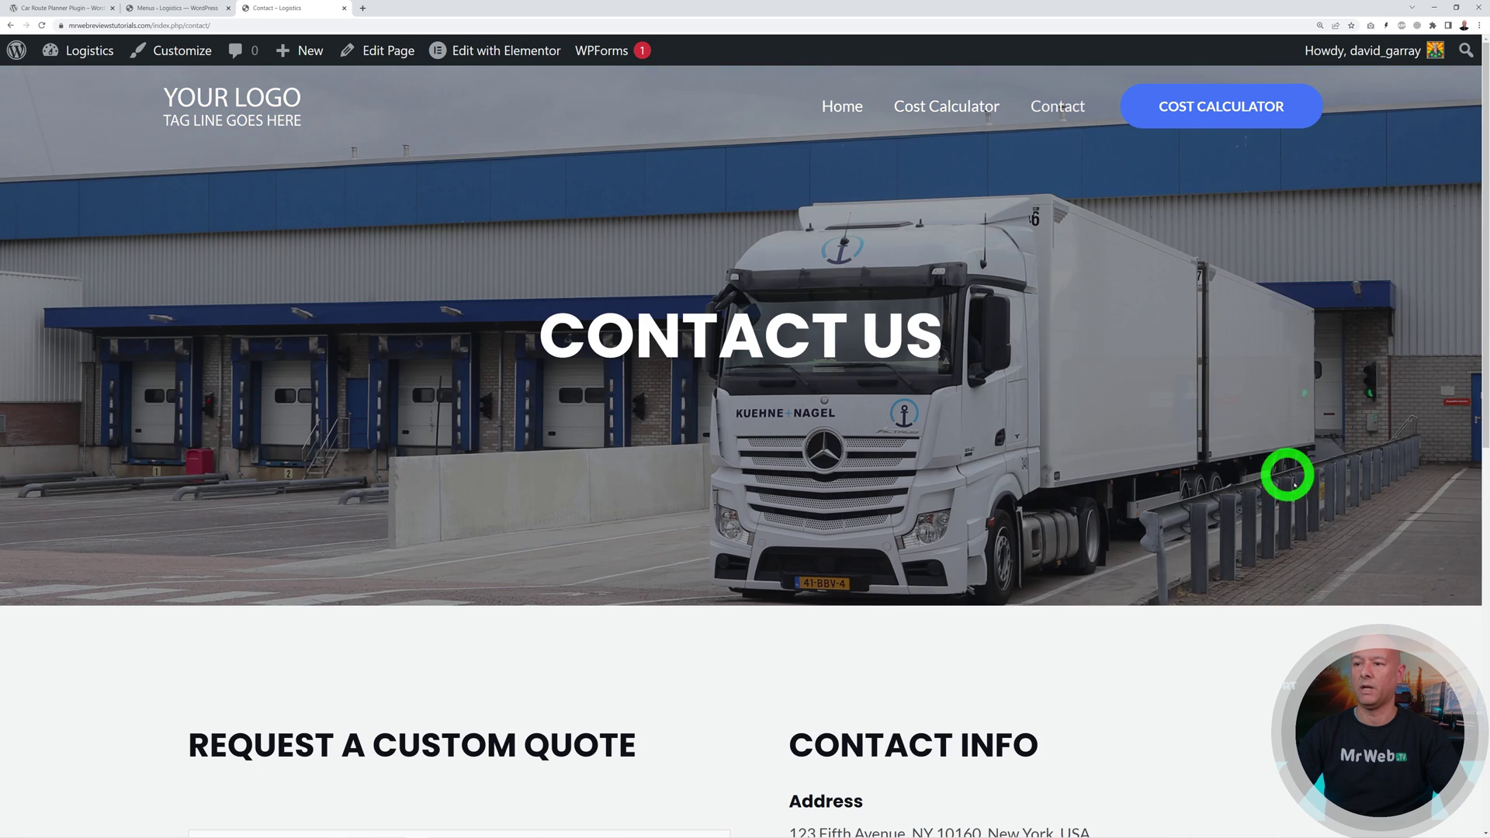
Step: Check the live navigation by visiting Home and Cost Calculator, then return to Menus
scroll(1291, 472, "down", 6)
scroll(1329, 493, "down", 4)
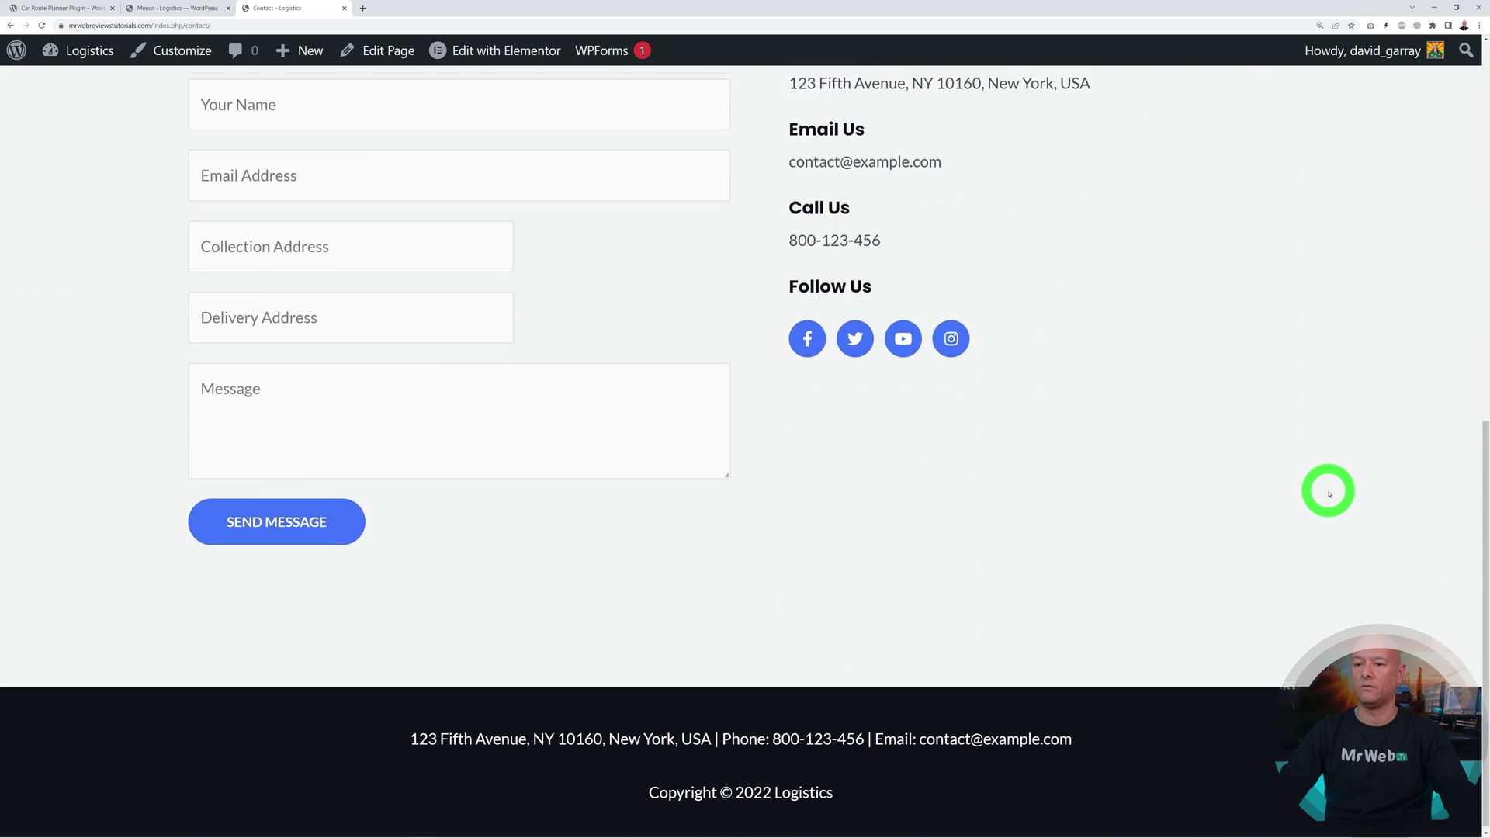
scroll(1323, 483, "up", 10)
left_click(845, 108)
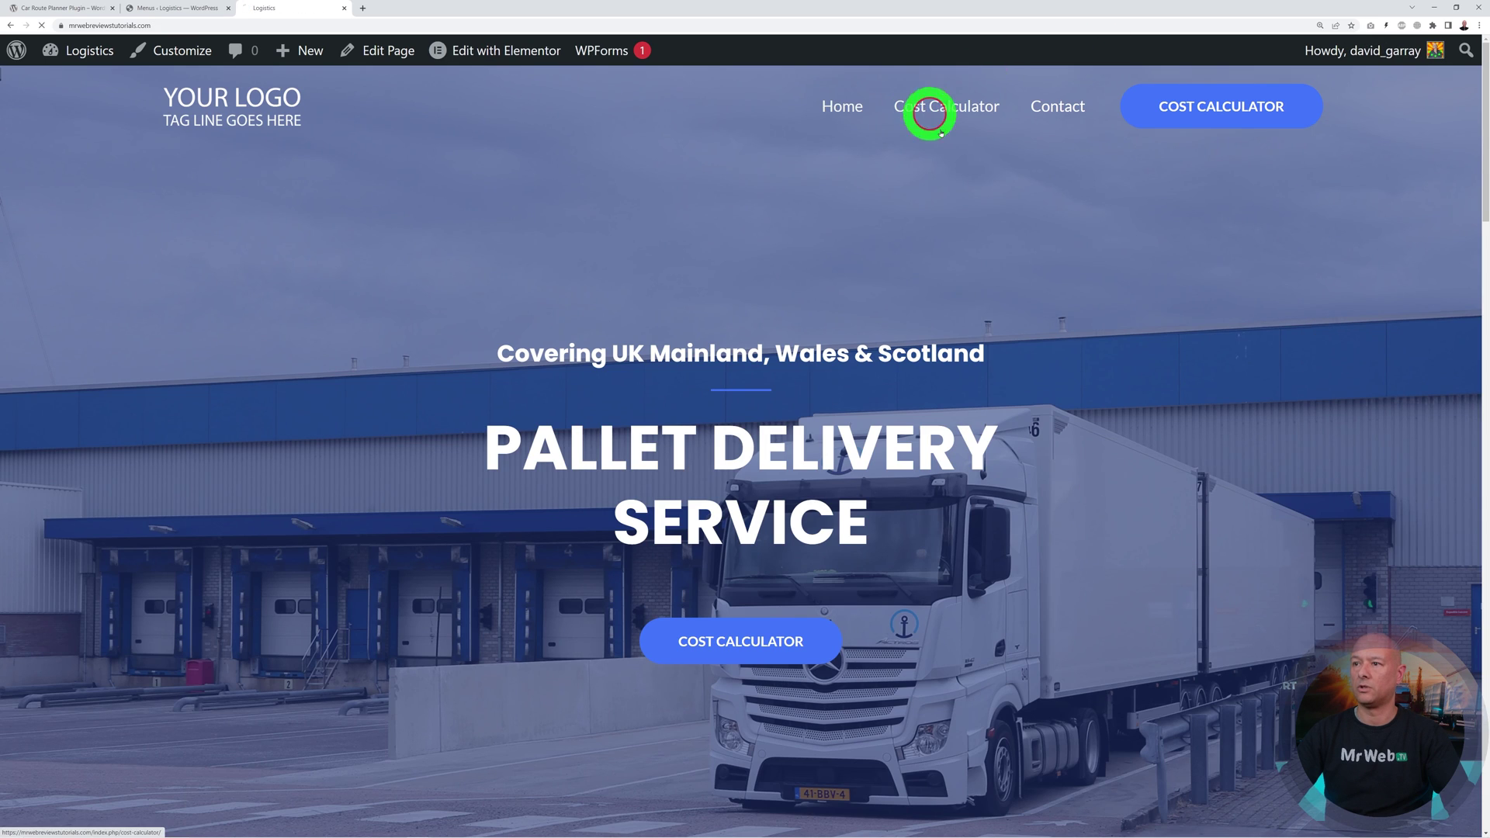
left_click(928, 108)
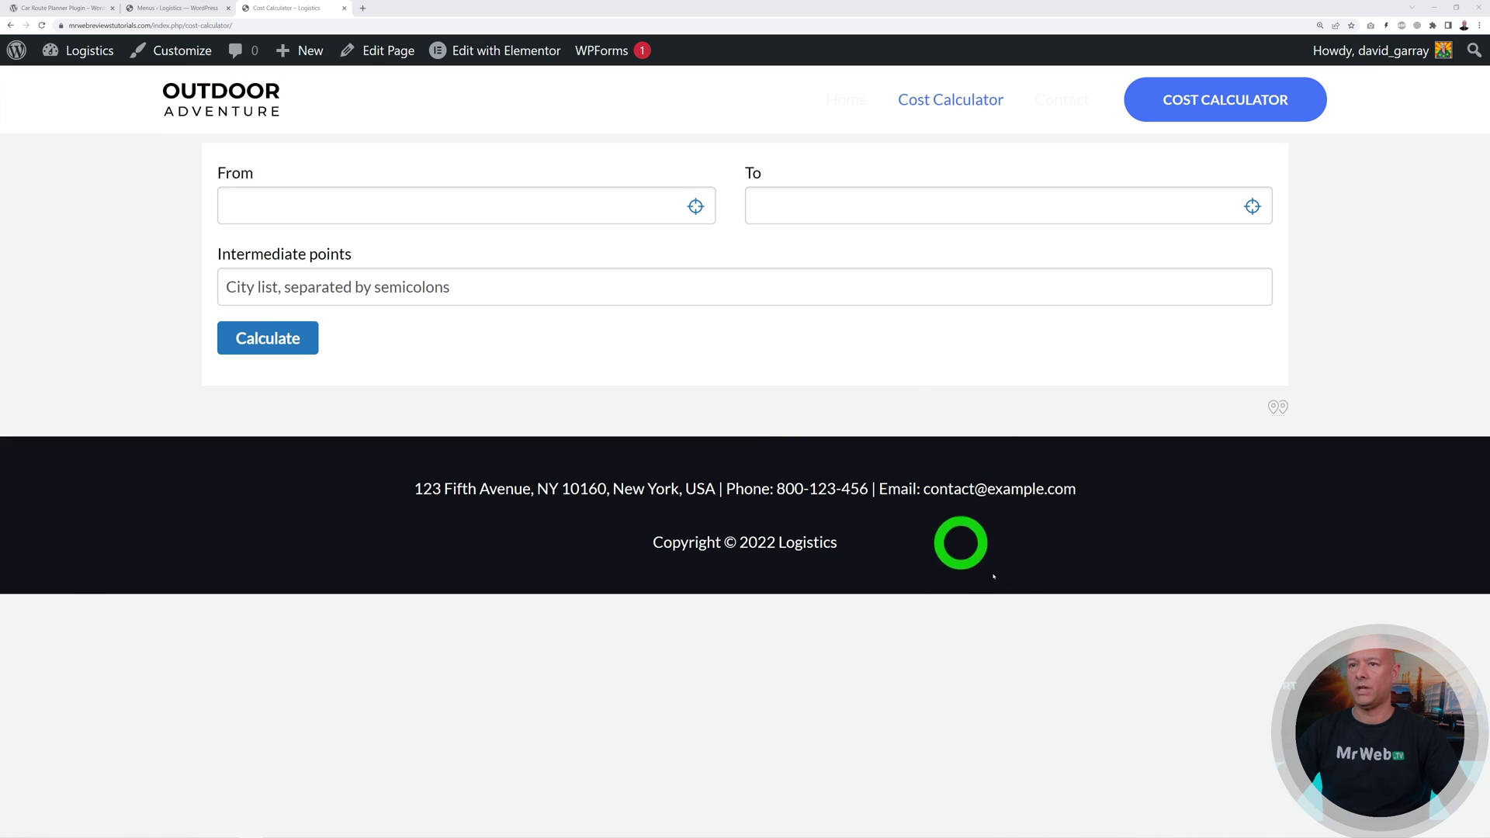
left_click(168, 11)
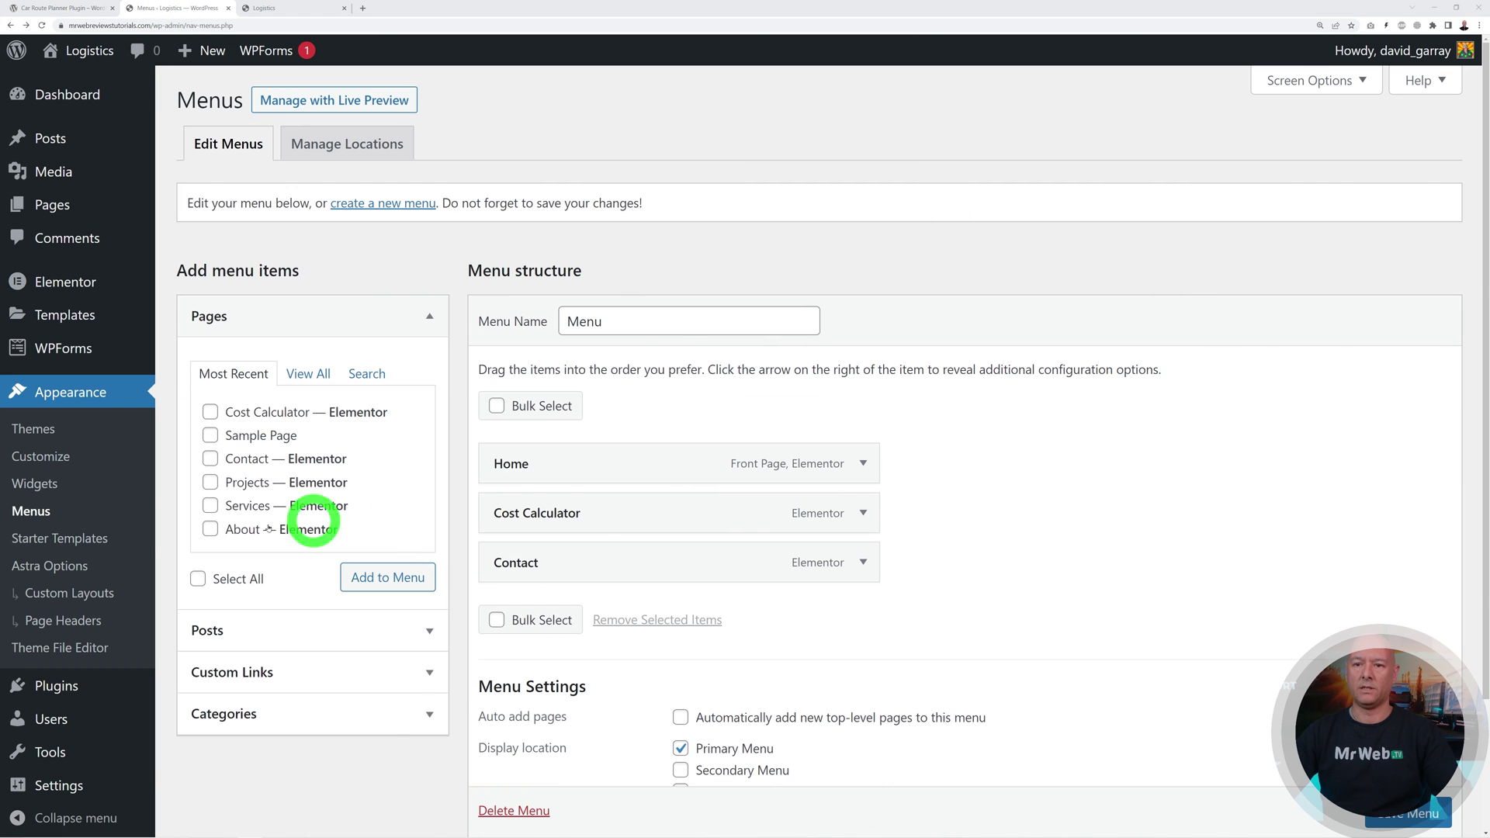
Step: Rewrite the Footer Builder Widget 1 contact line with a London, United Kingdom address and new e-mail, and update
left_click(51, 485)
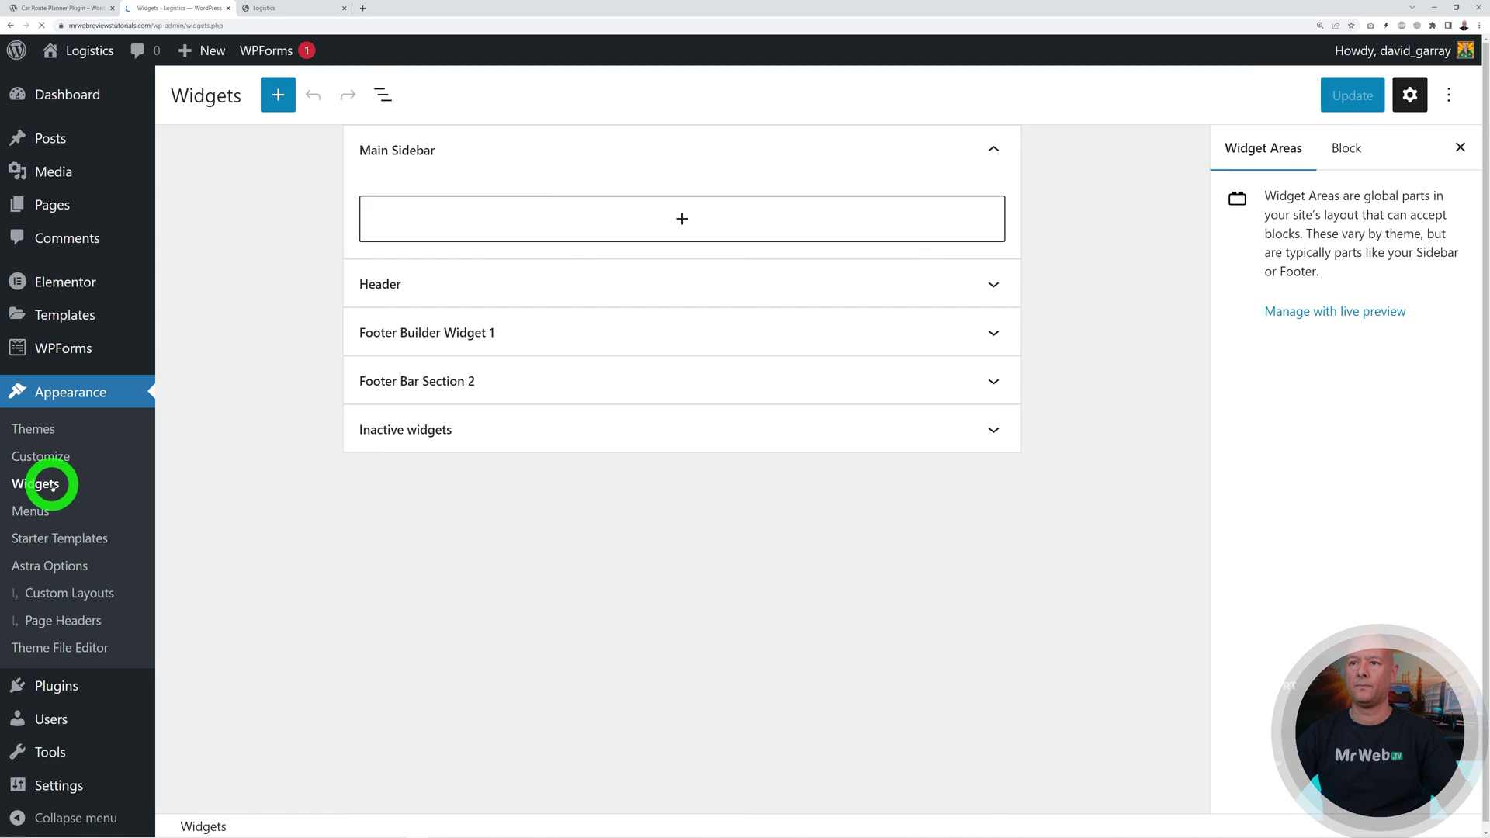
left_click(986, 149)
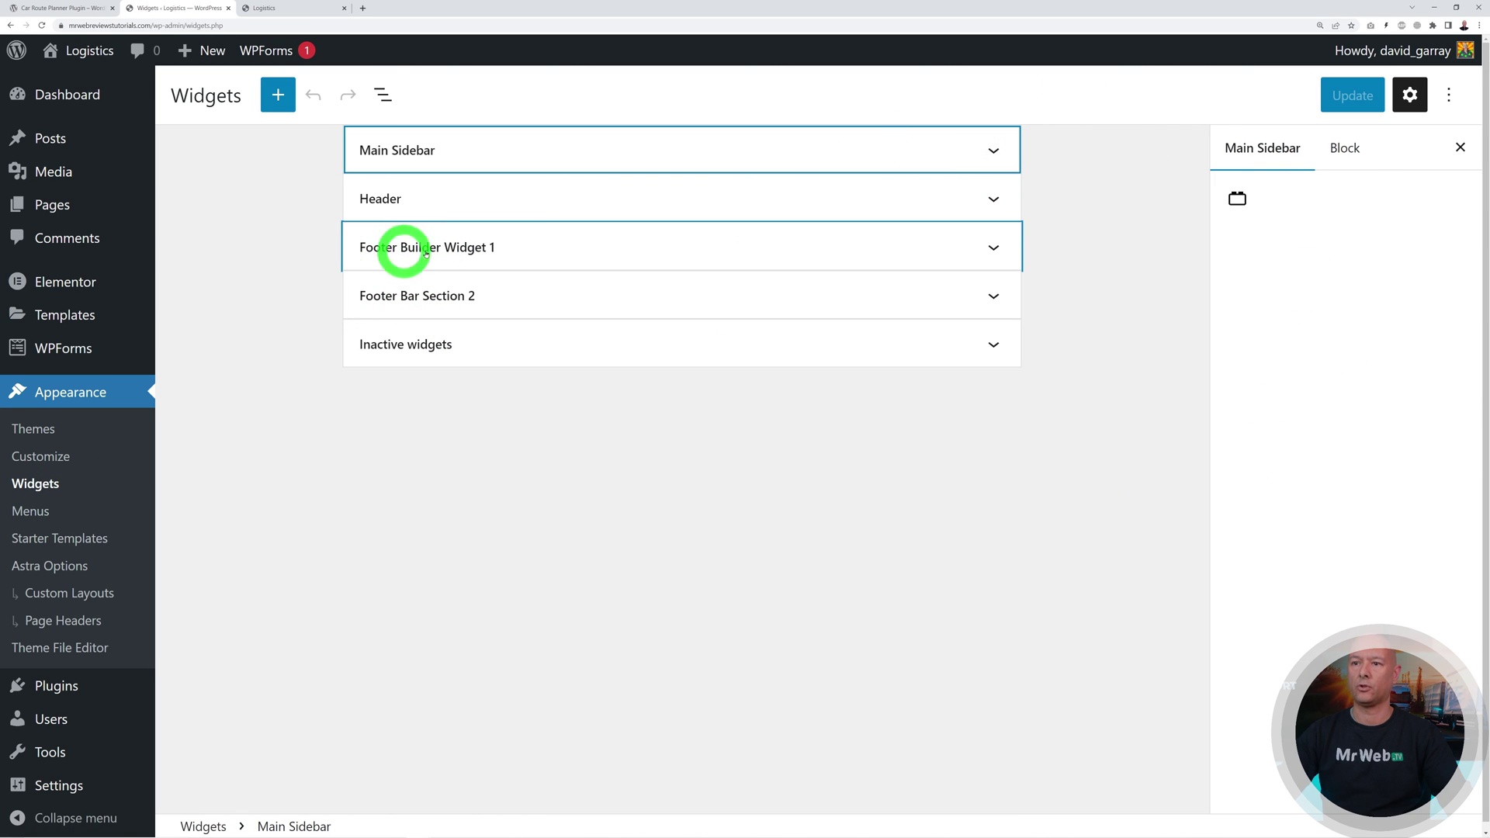
left_click(466, 245)
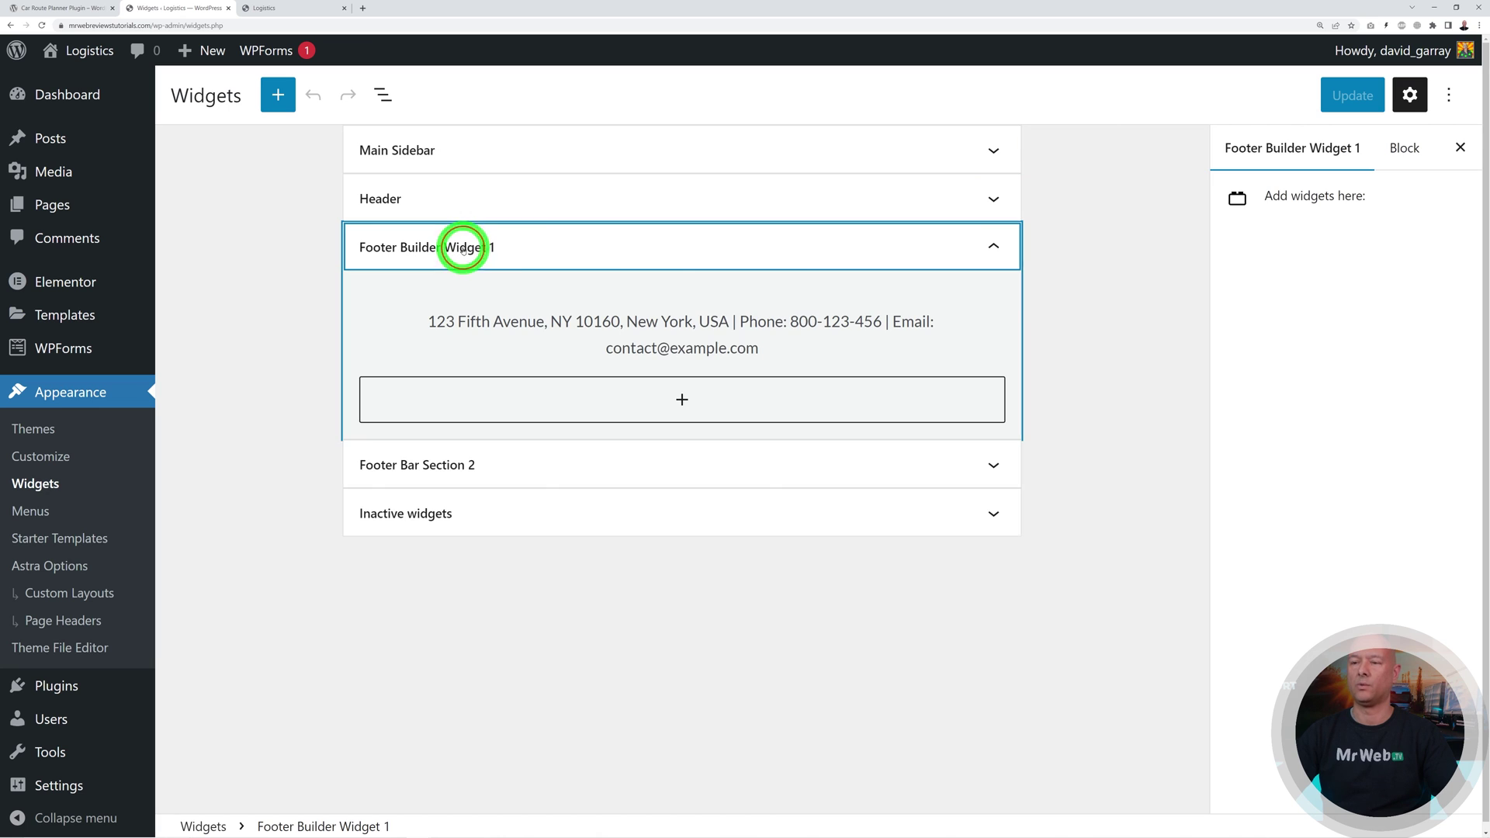
left_click(728, 339)
left_click_drag(431, 322, 805, 346)
left_click(811, 348)
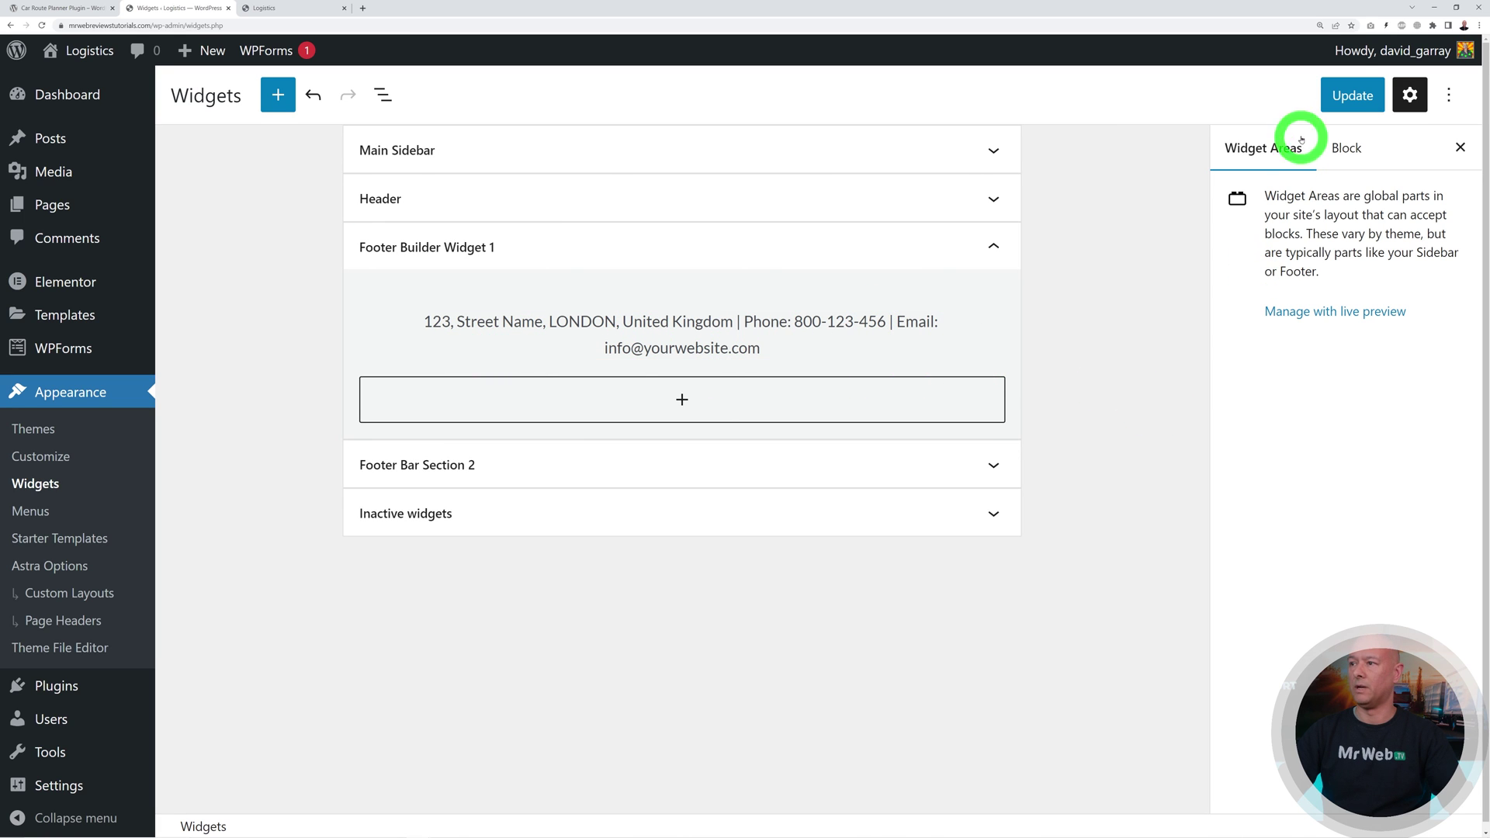
left_click(1349, 93)
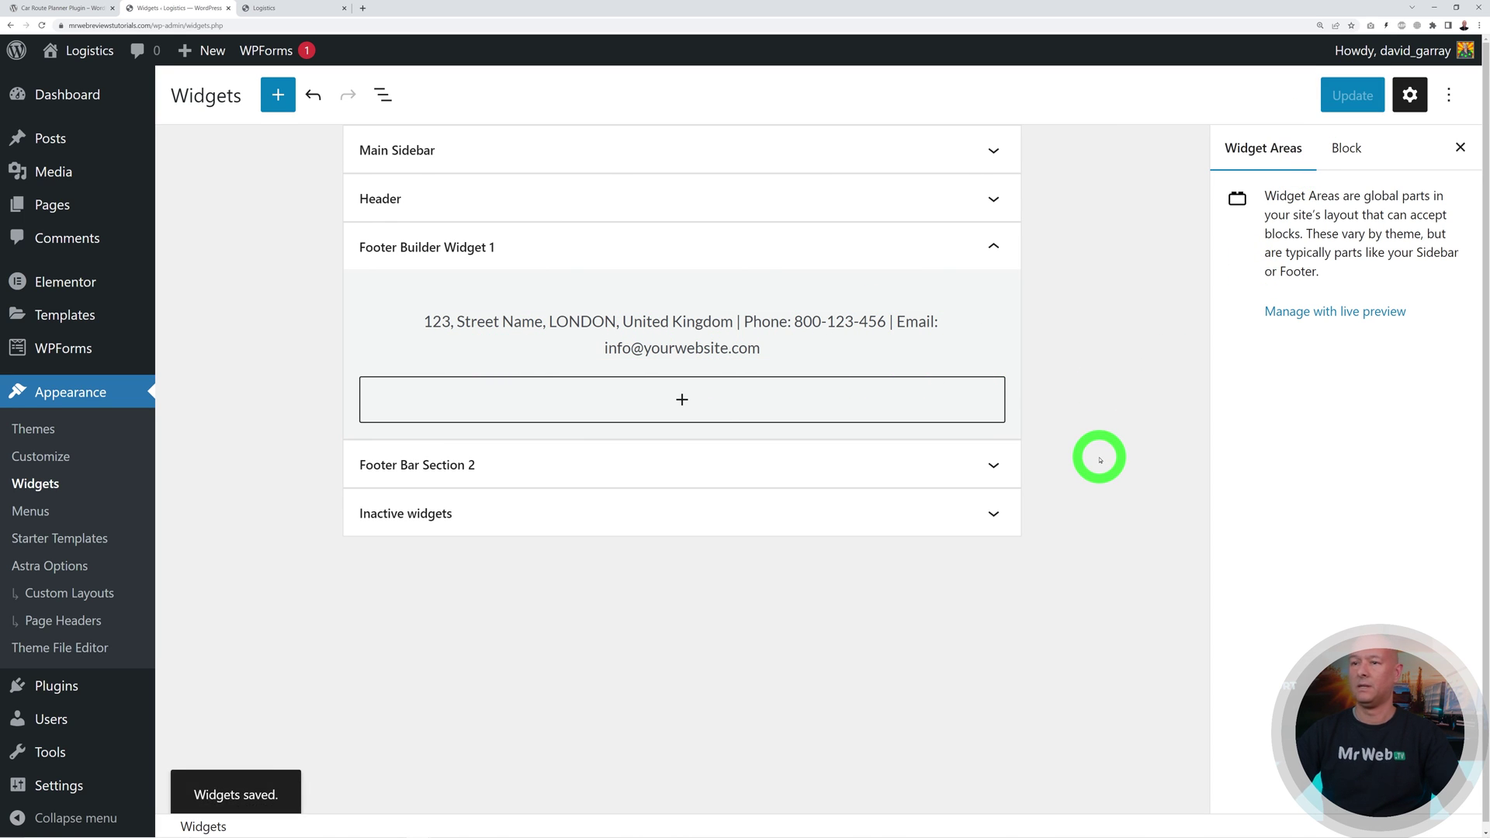